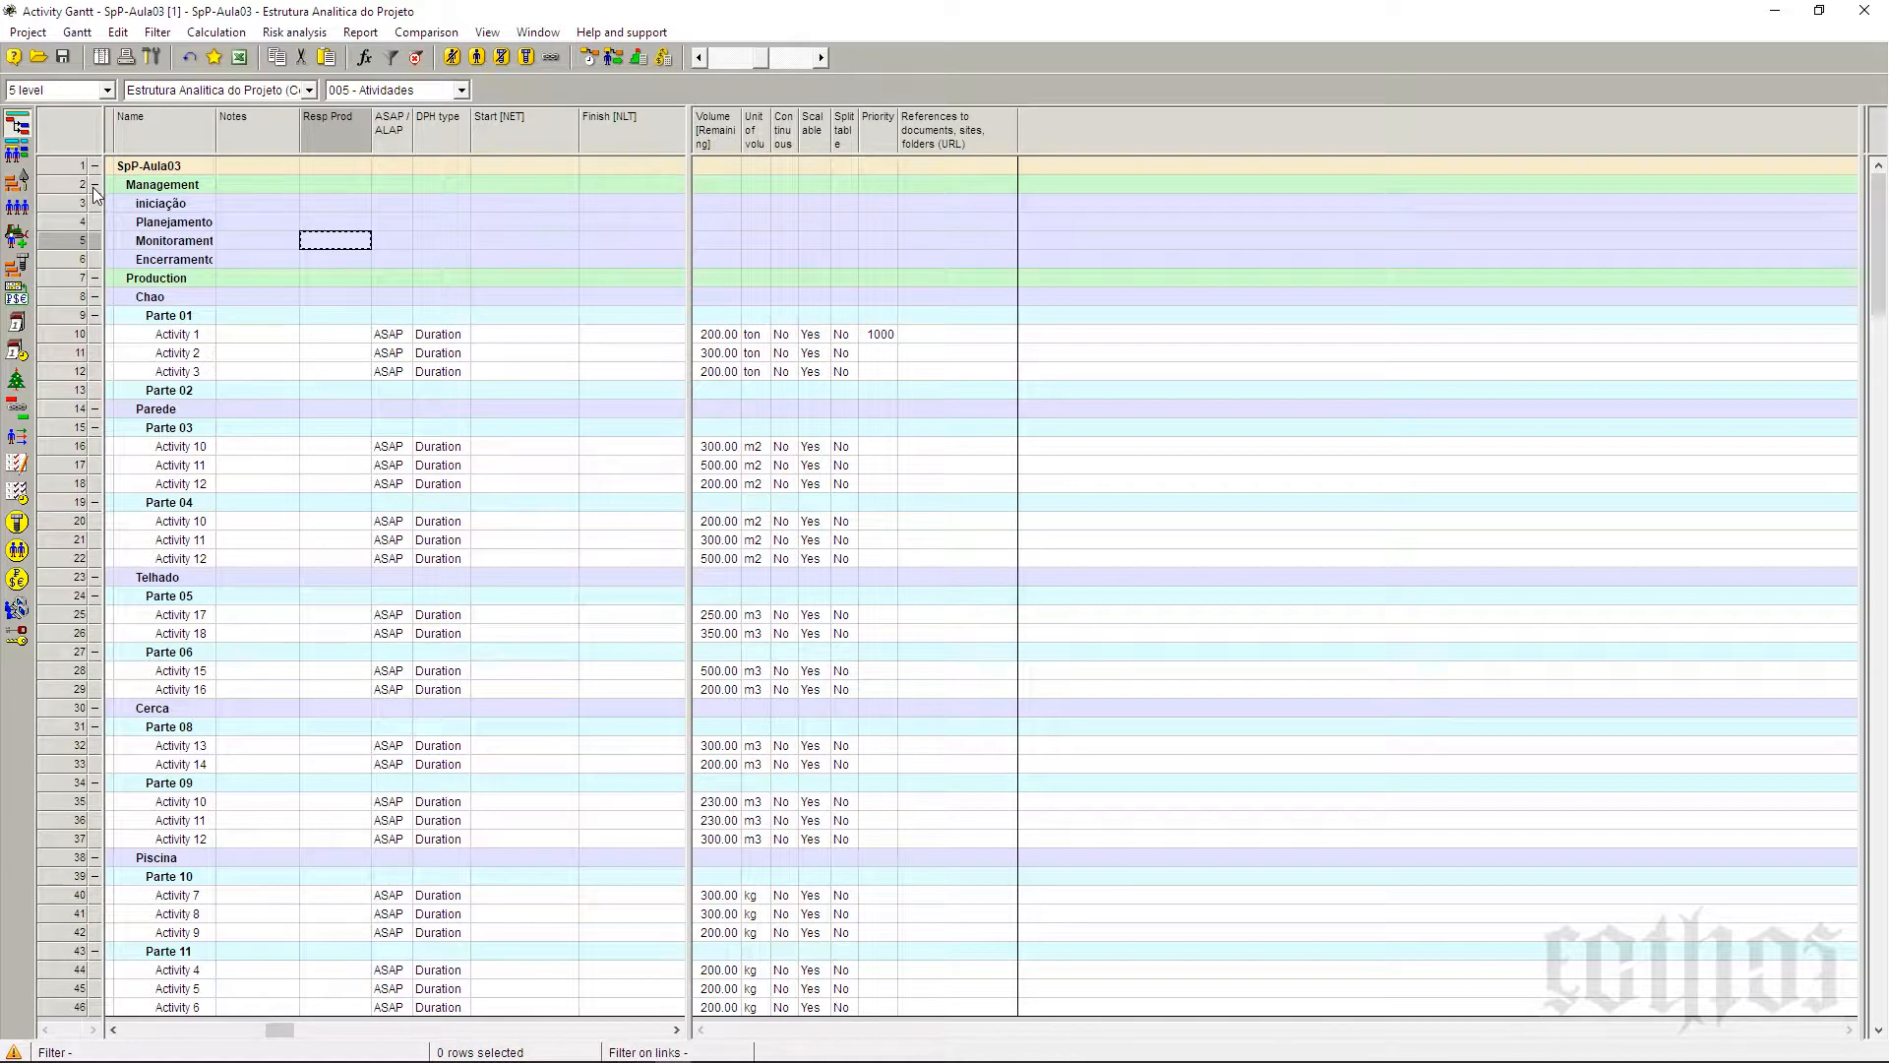
Step: Add two activities under iniciação, four under Planejamento, two under Monitoramento and four under Encerramento in the Management phase
click(61, 203)
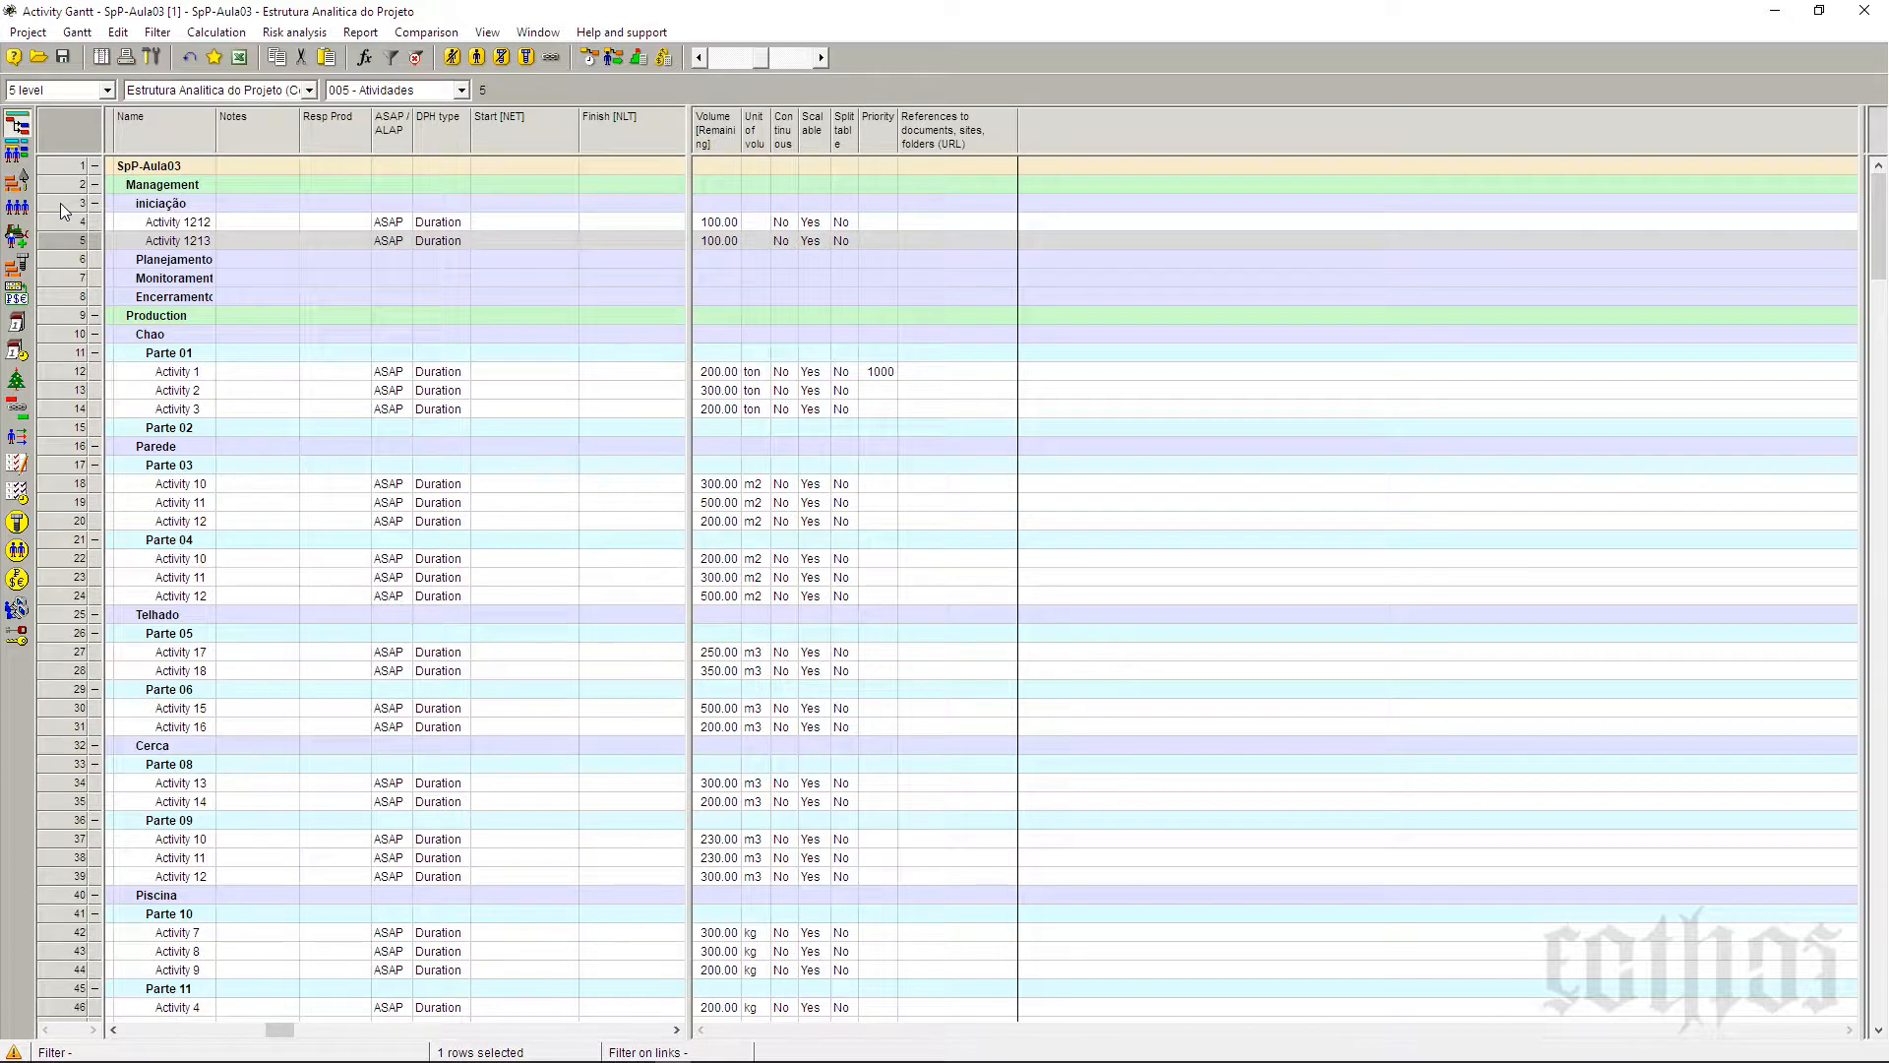
click(61, 268)
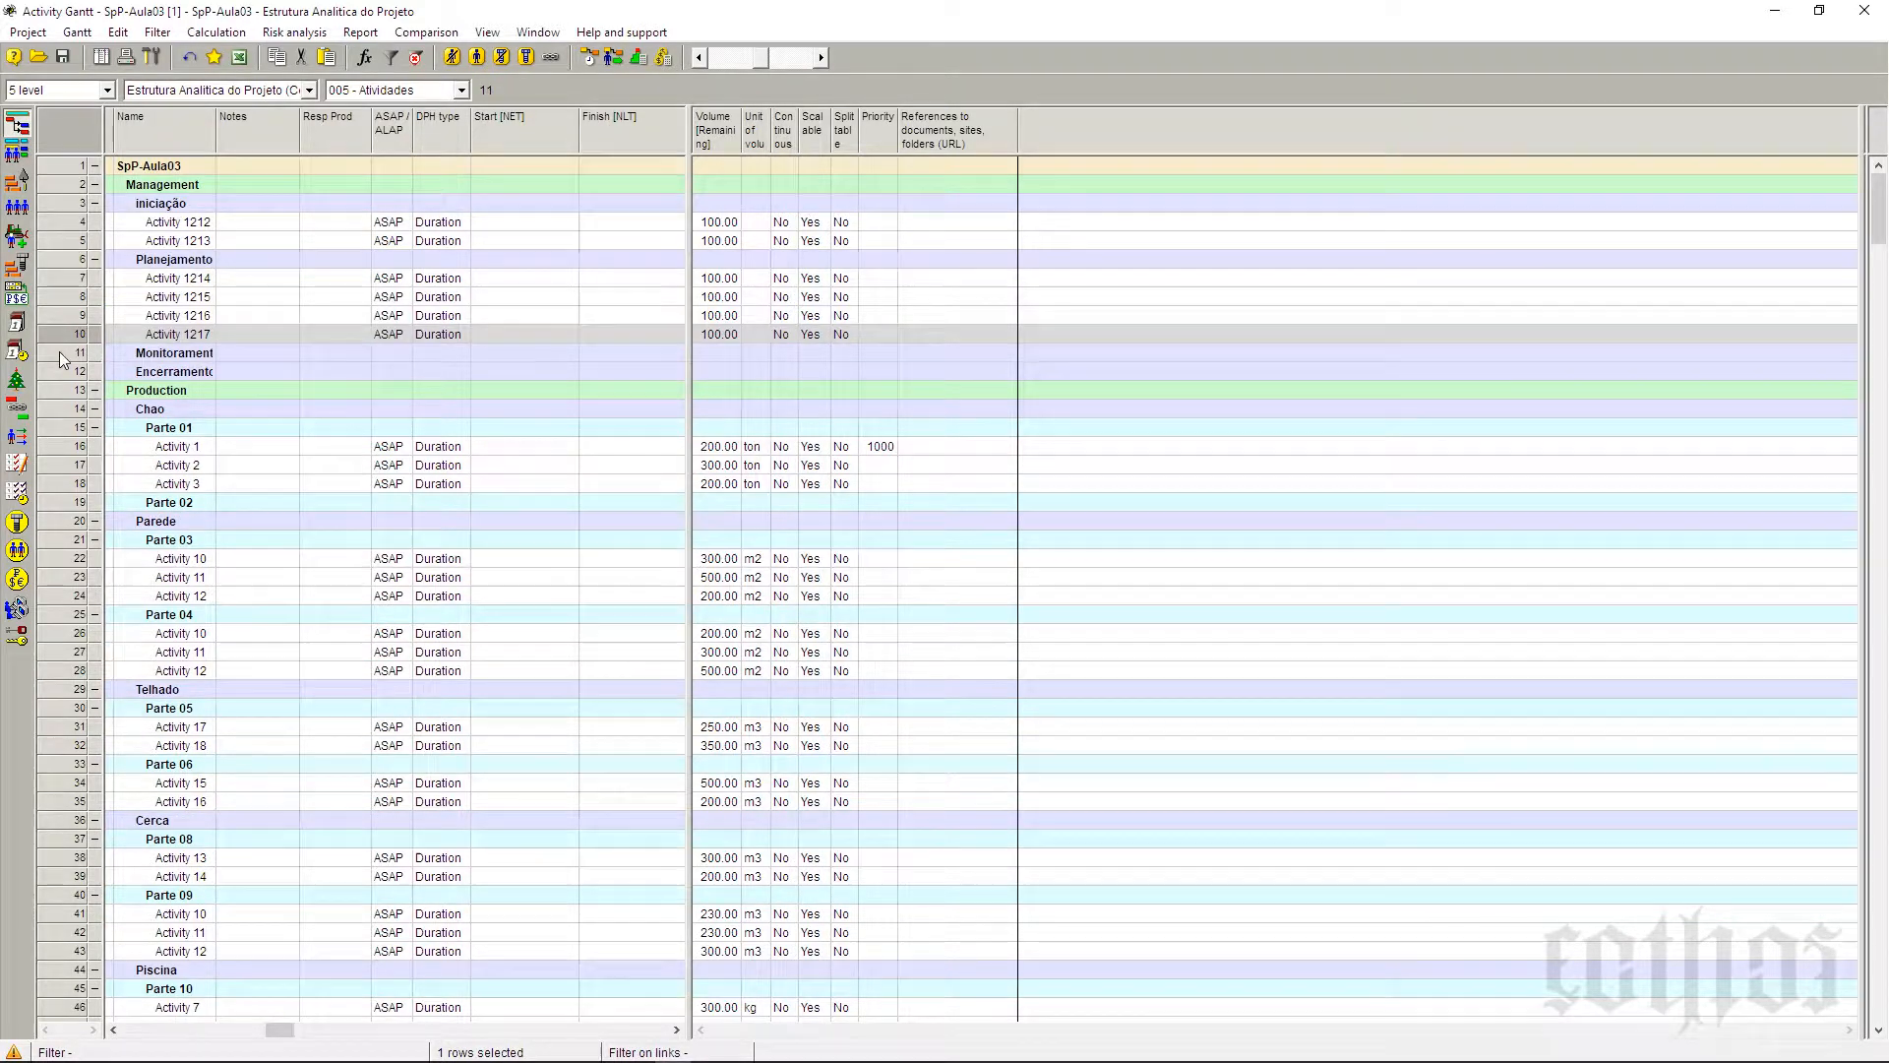
click(62, 356)
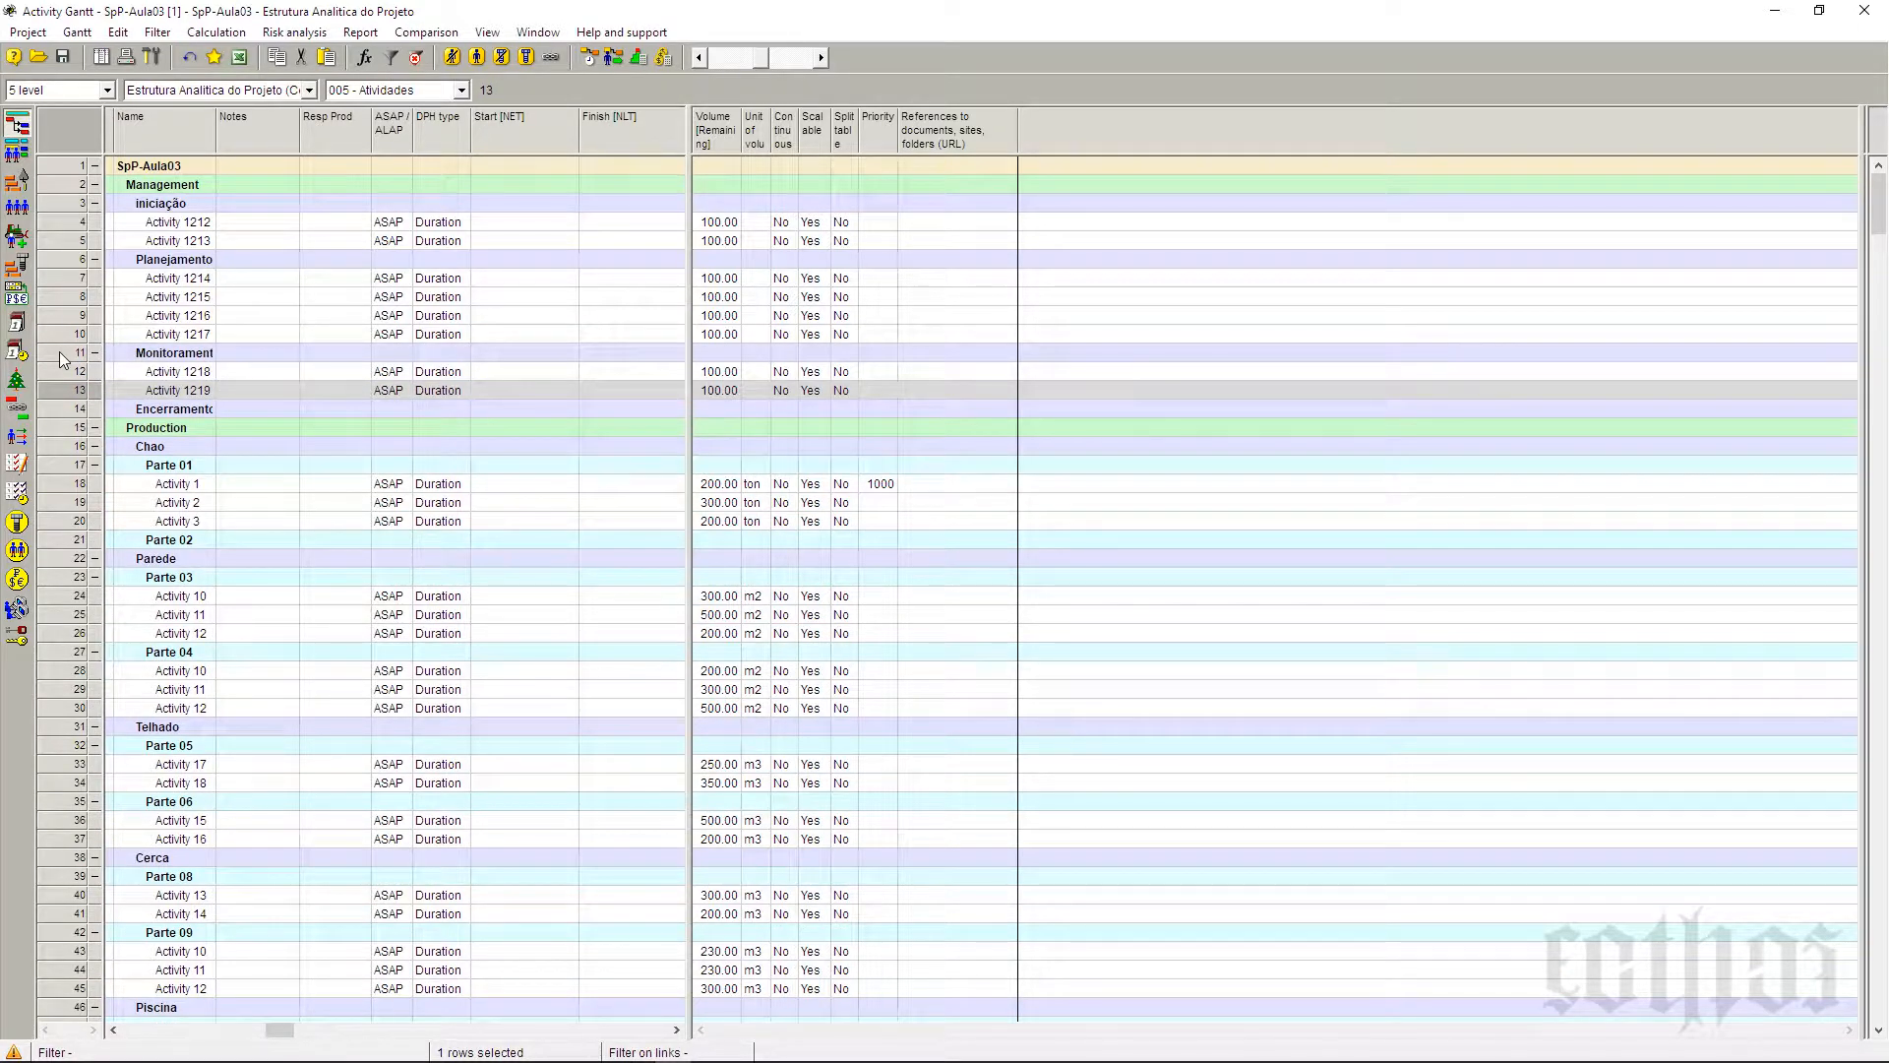
click(61, 409)
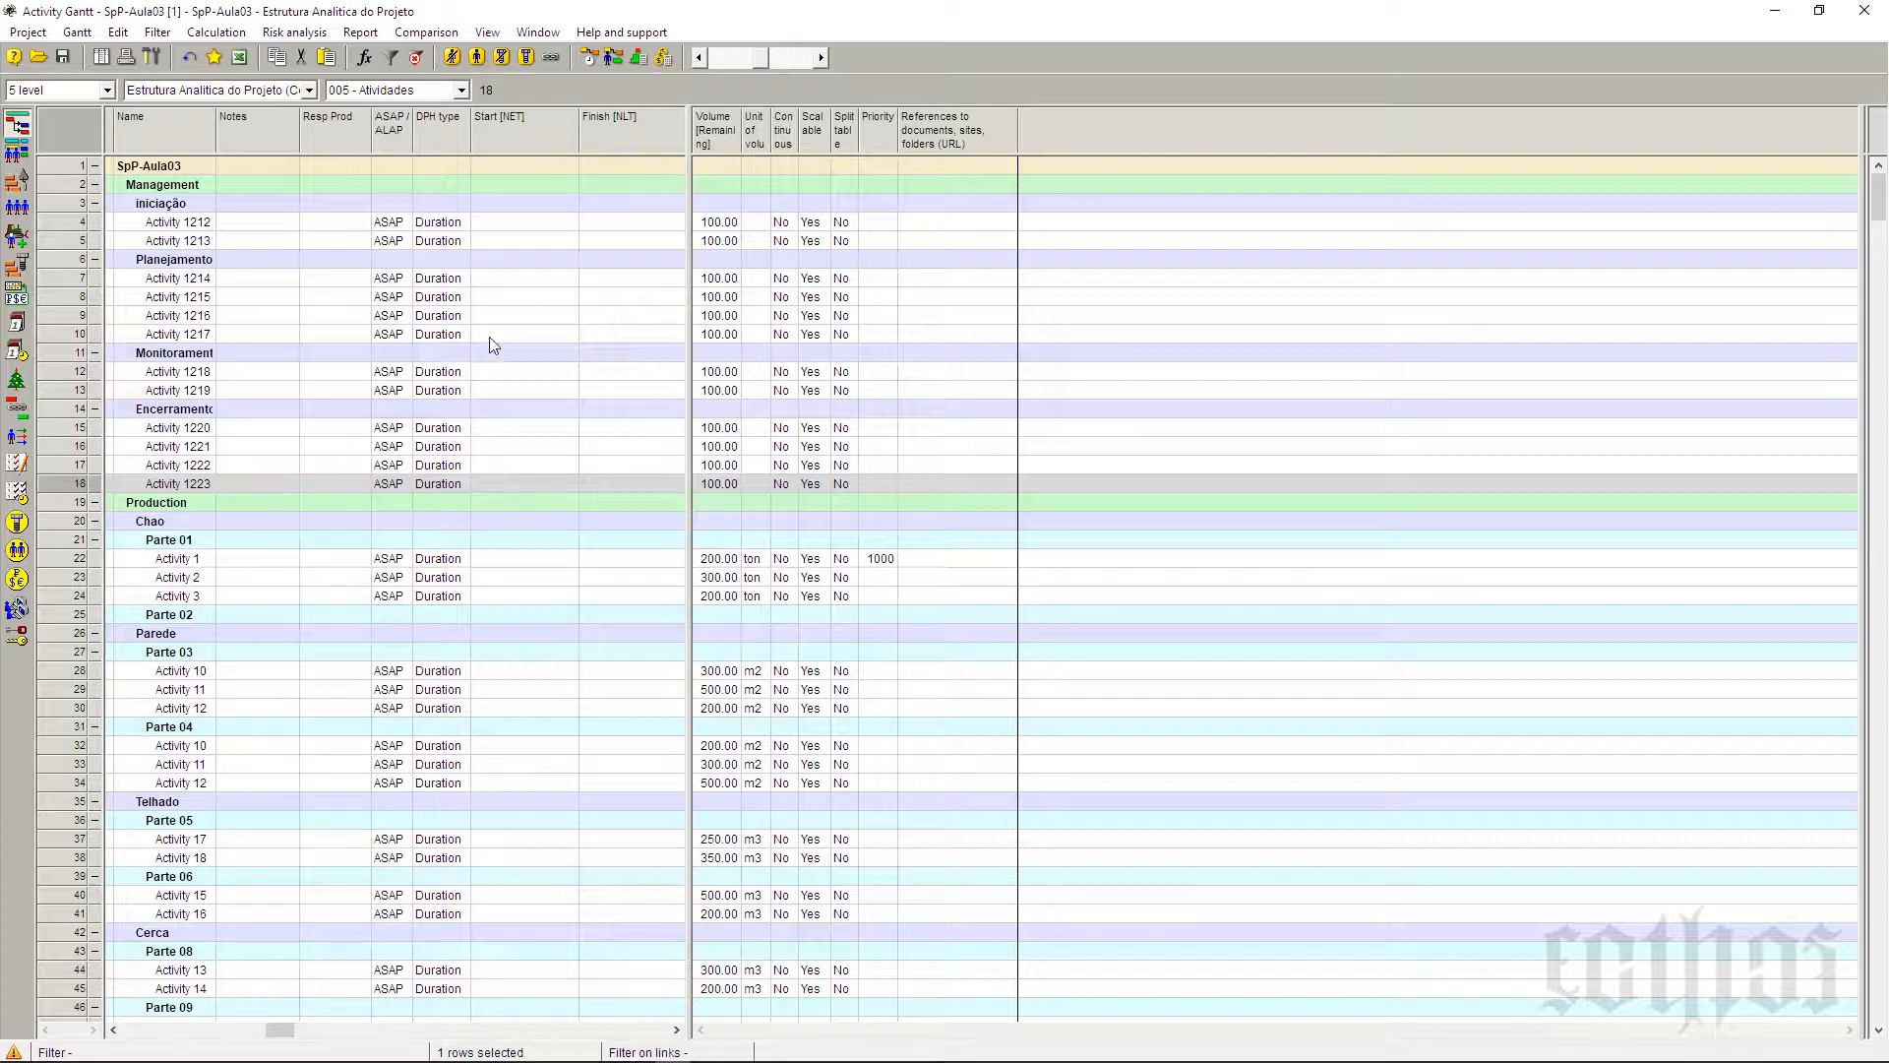
Step: Check the DPH type of the new activities under iniciação and Planejamento
click(443, 228)
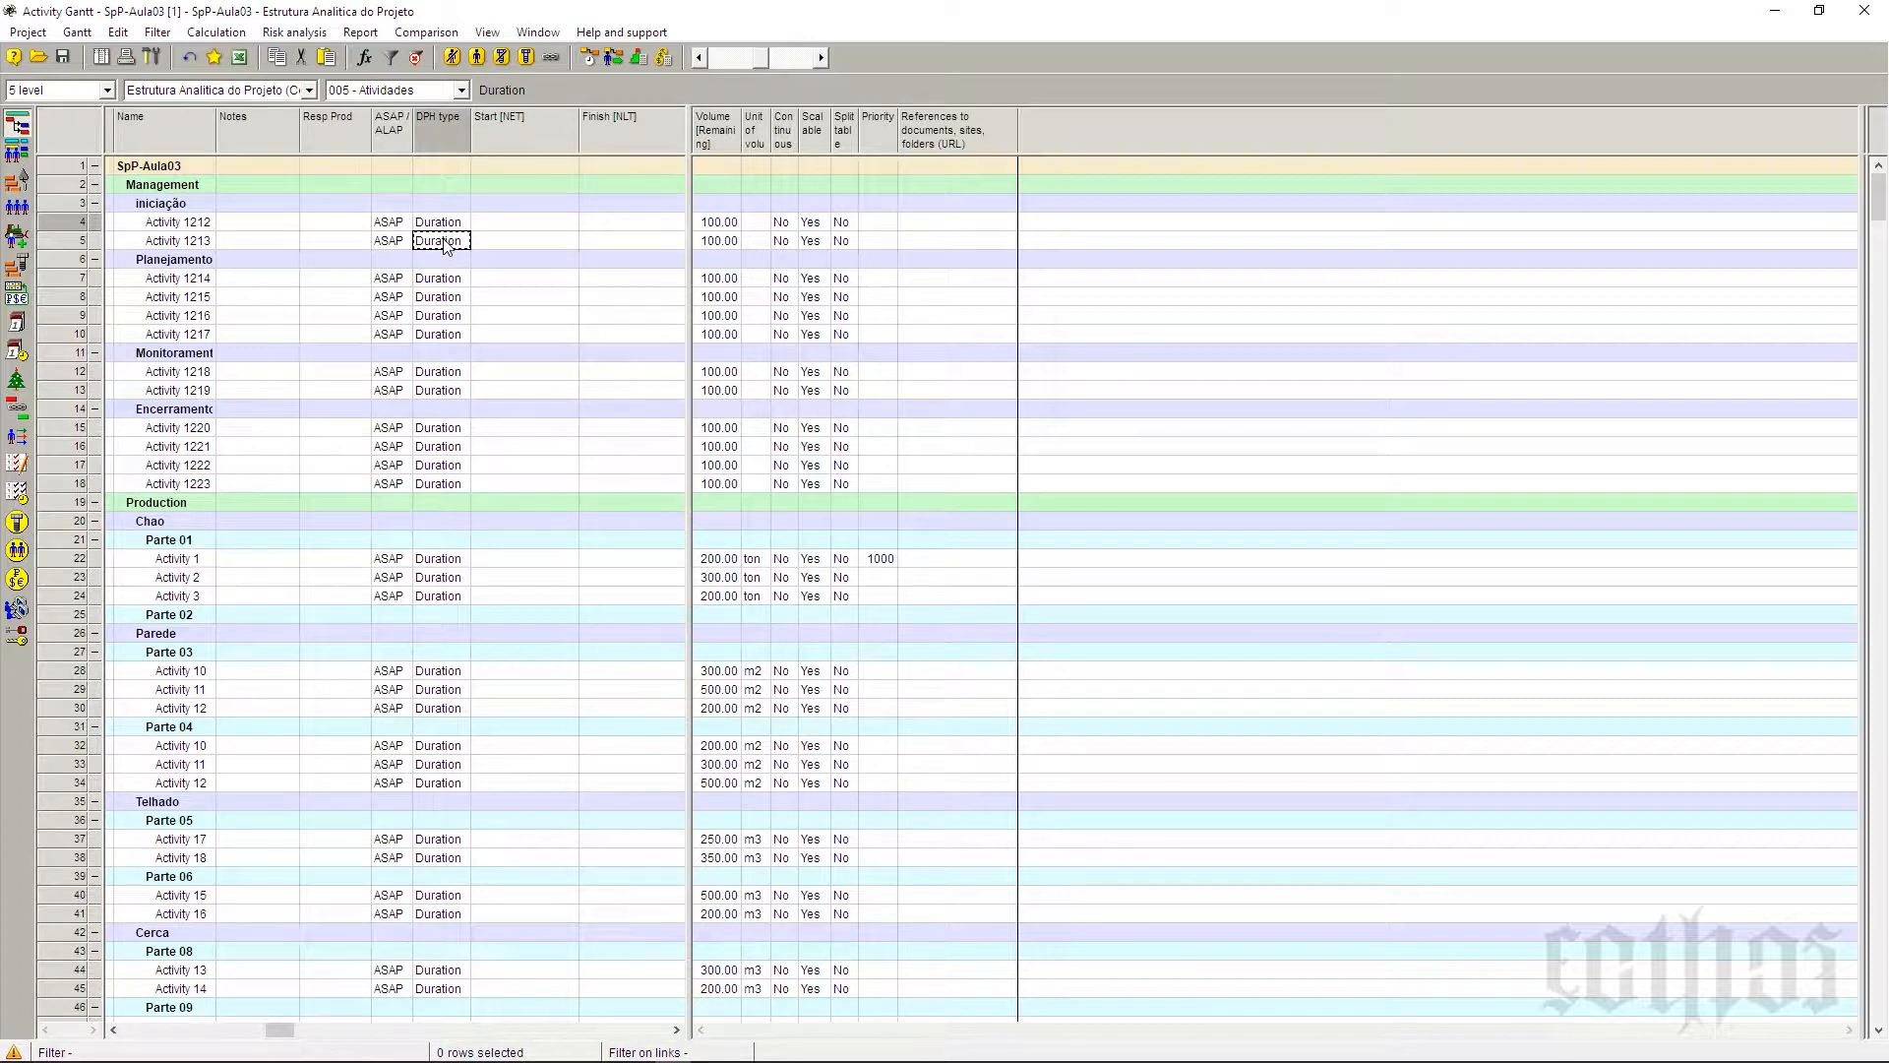
click(447, 241)
click(445, 279)
click(446, 296)
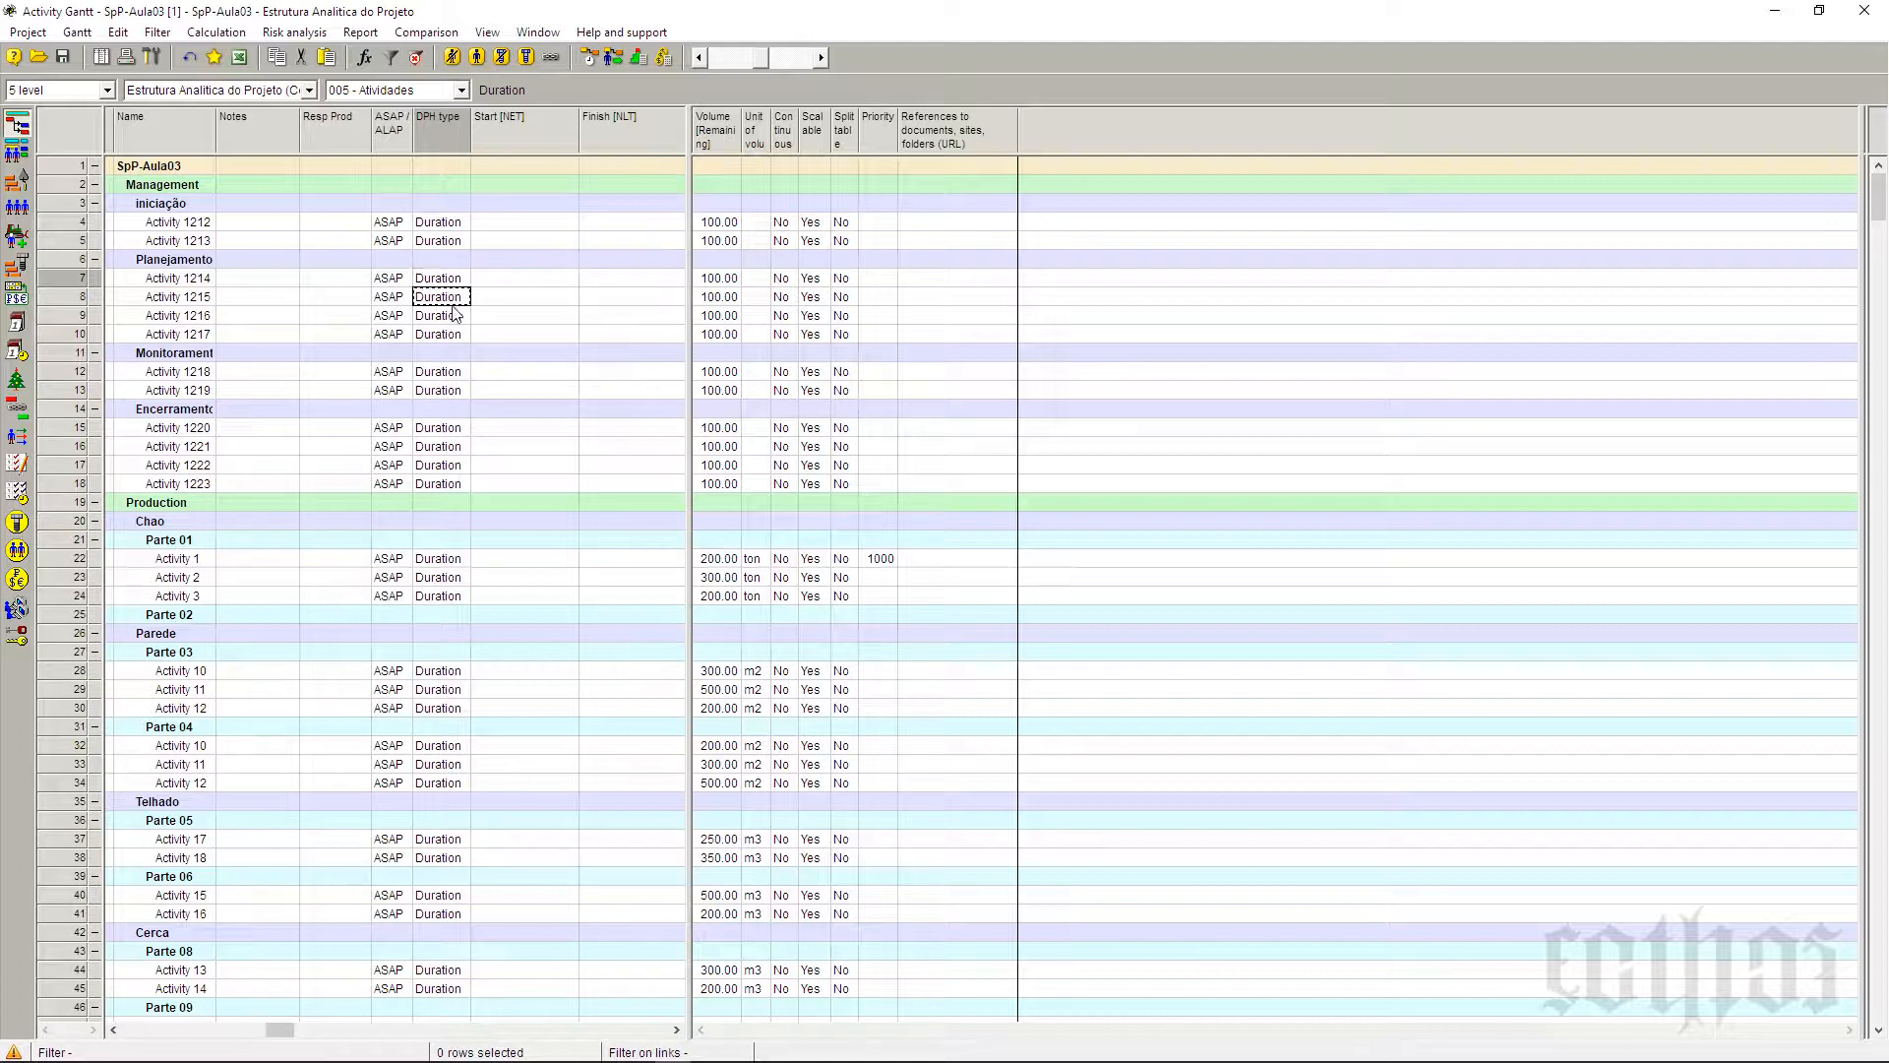
click(449, 314)
click(452, 334)
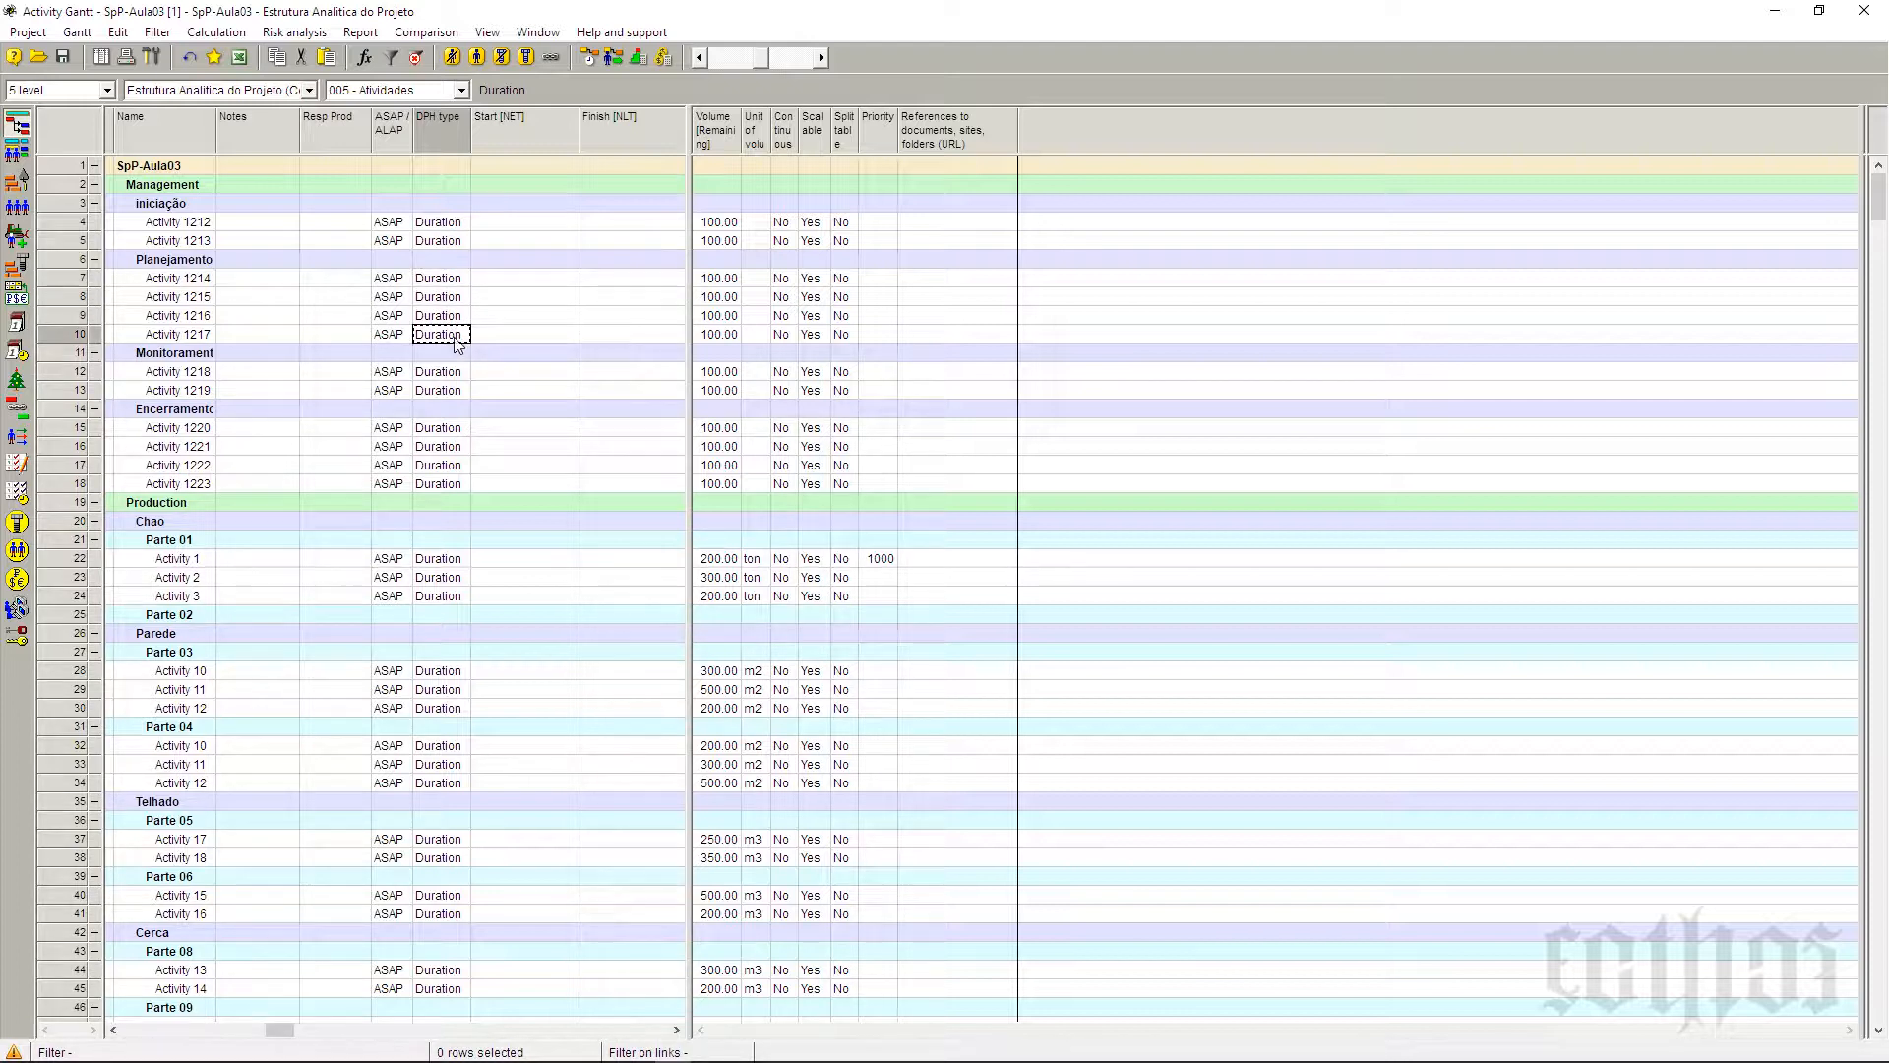
Step: Set the unit of volume to % for Activity 1212 and Activity 1213 under iniciação
click(722, 229)
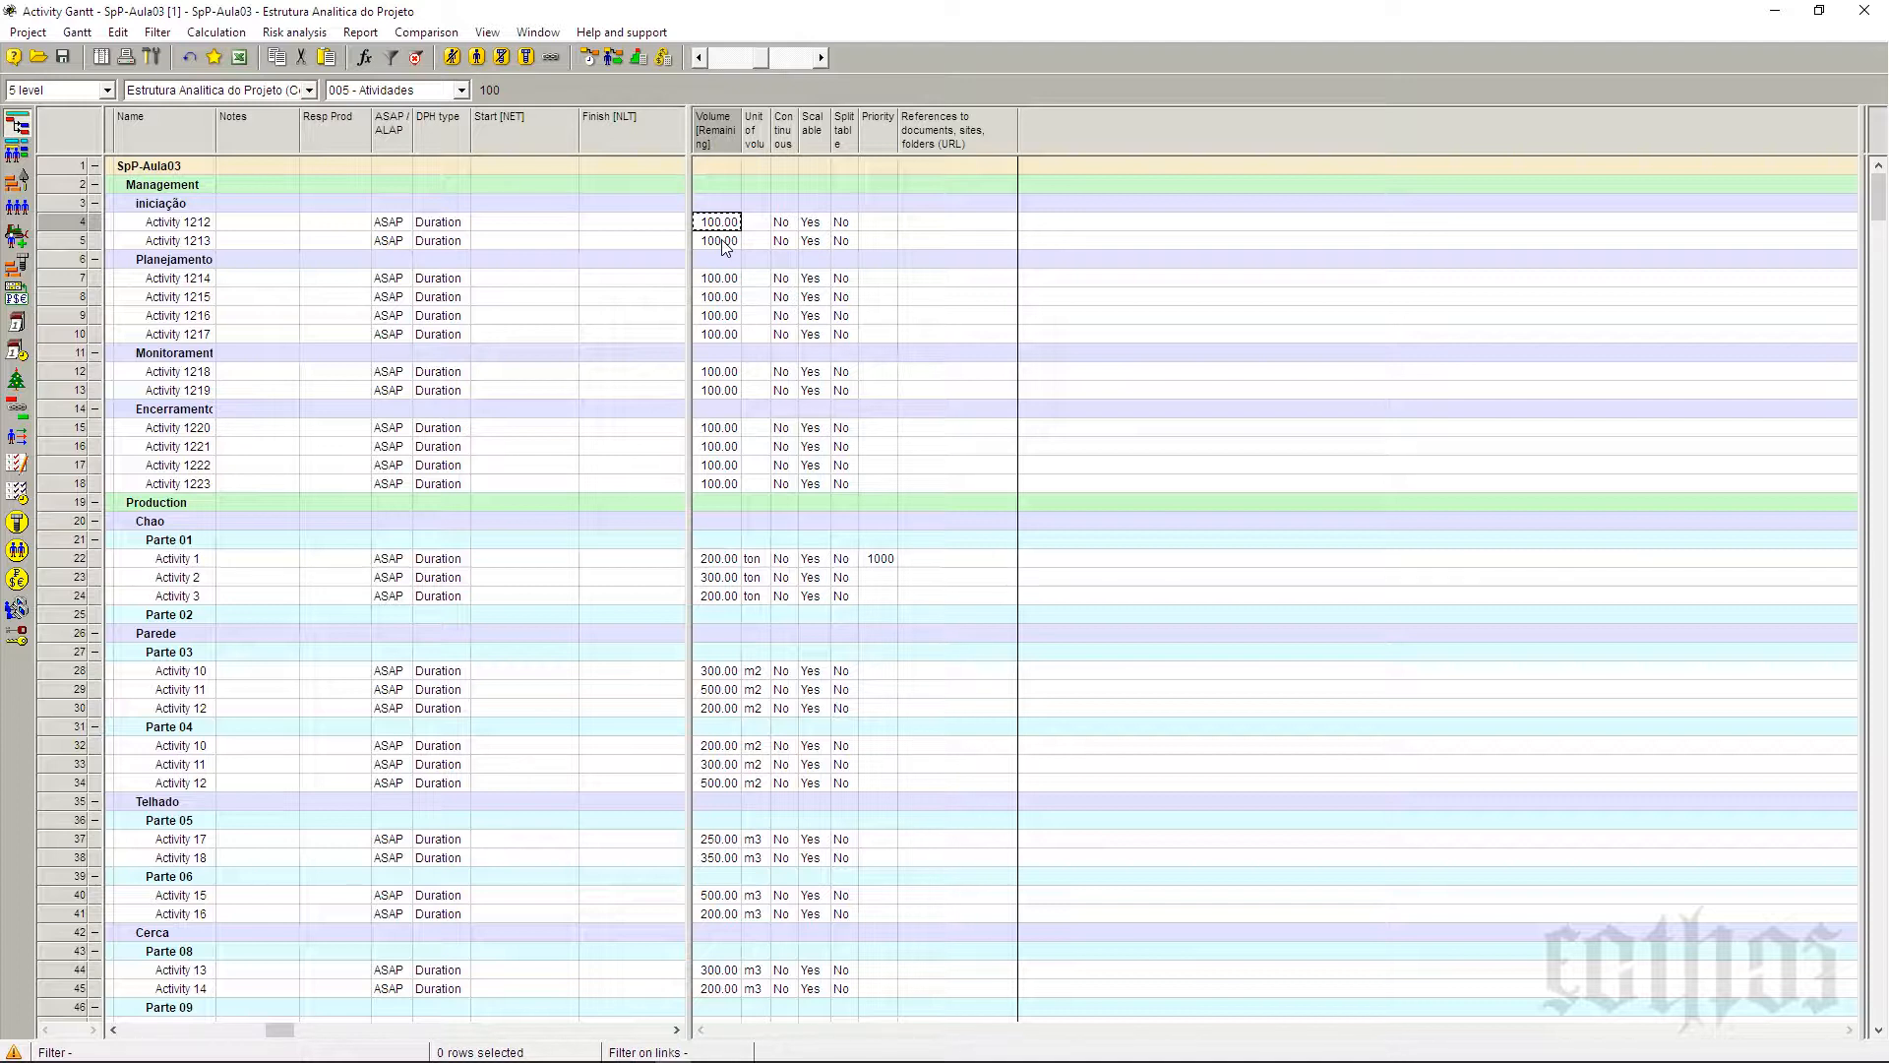
click(765, 227)
click(761, 222)
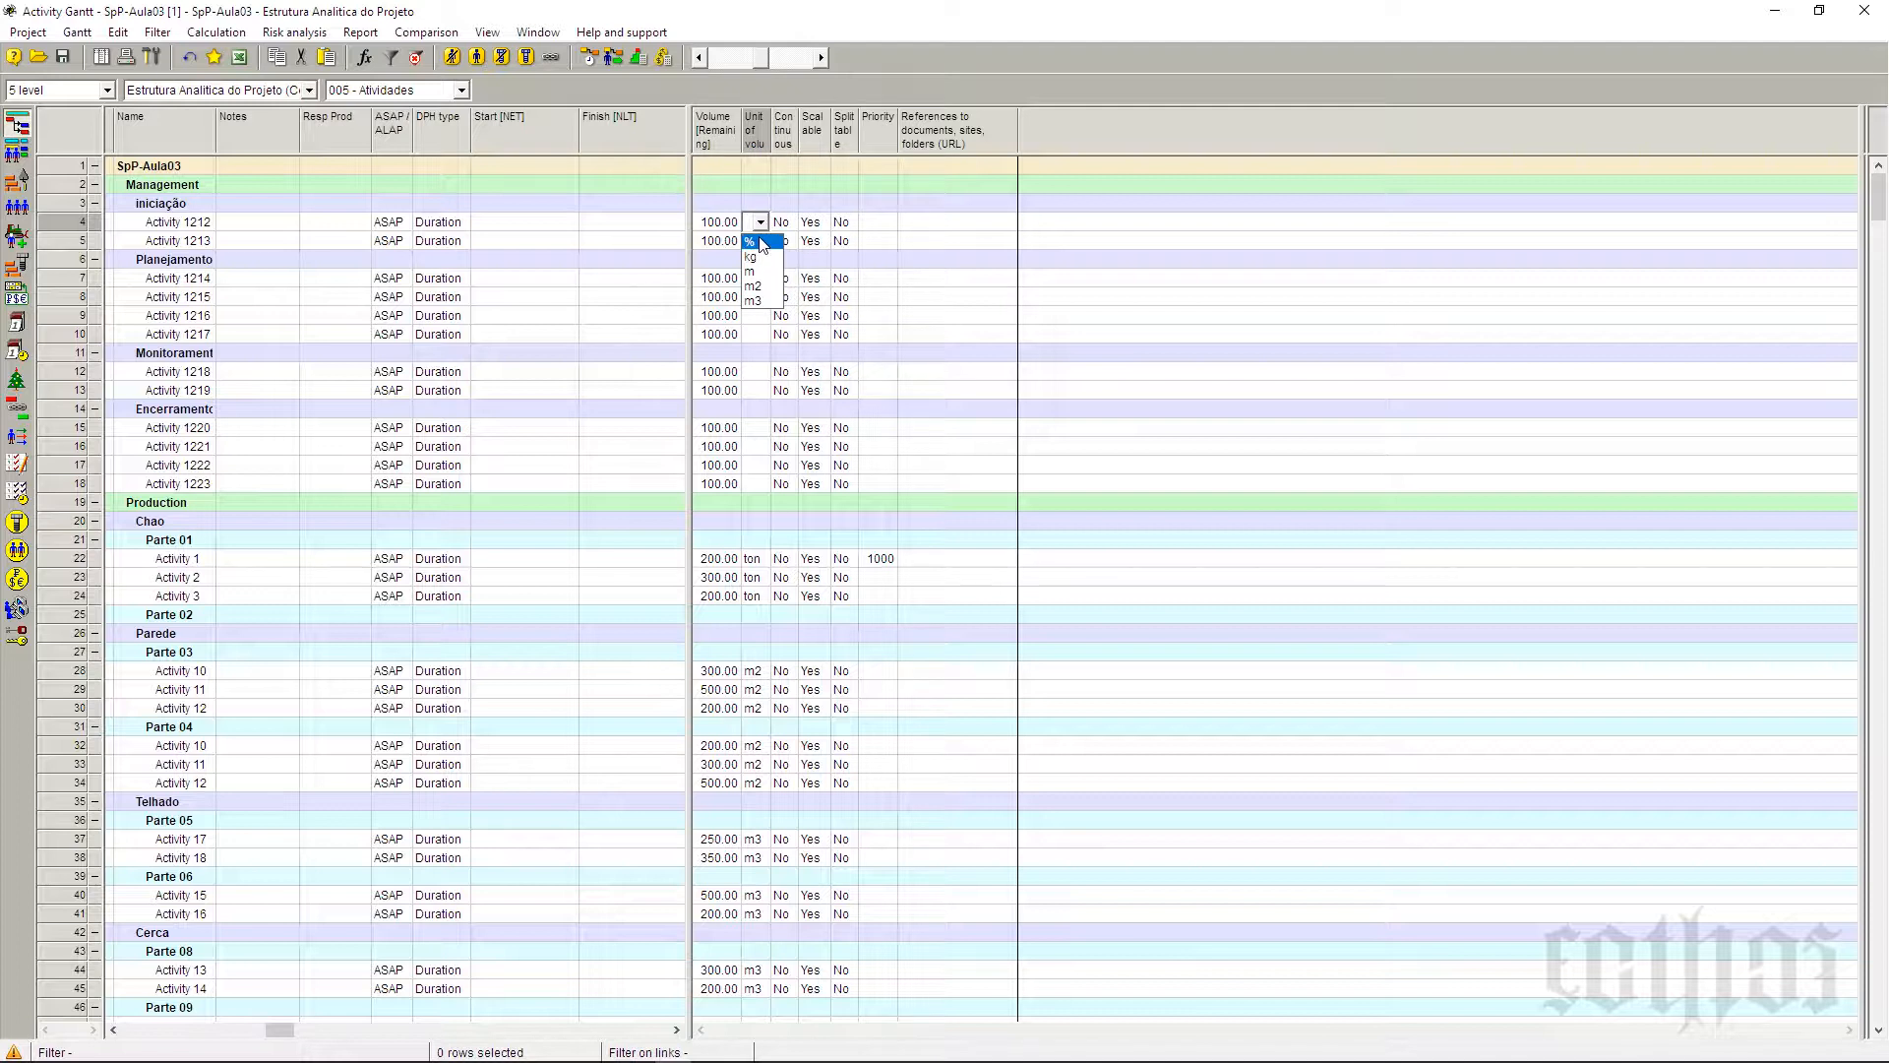
click(751, 242)
click(758, 241)
click(761, 241)
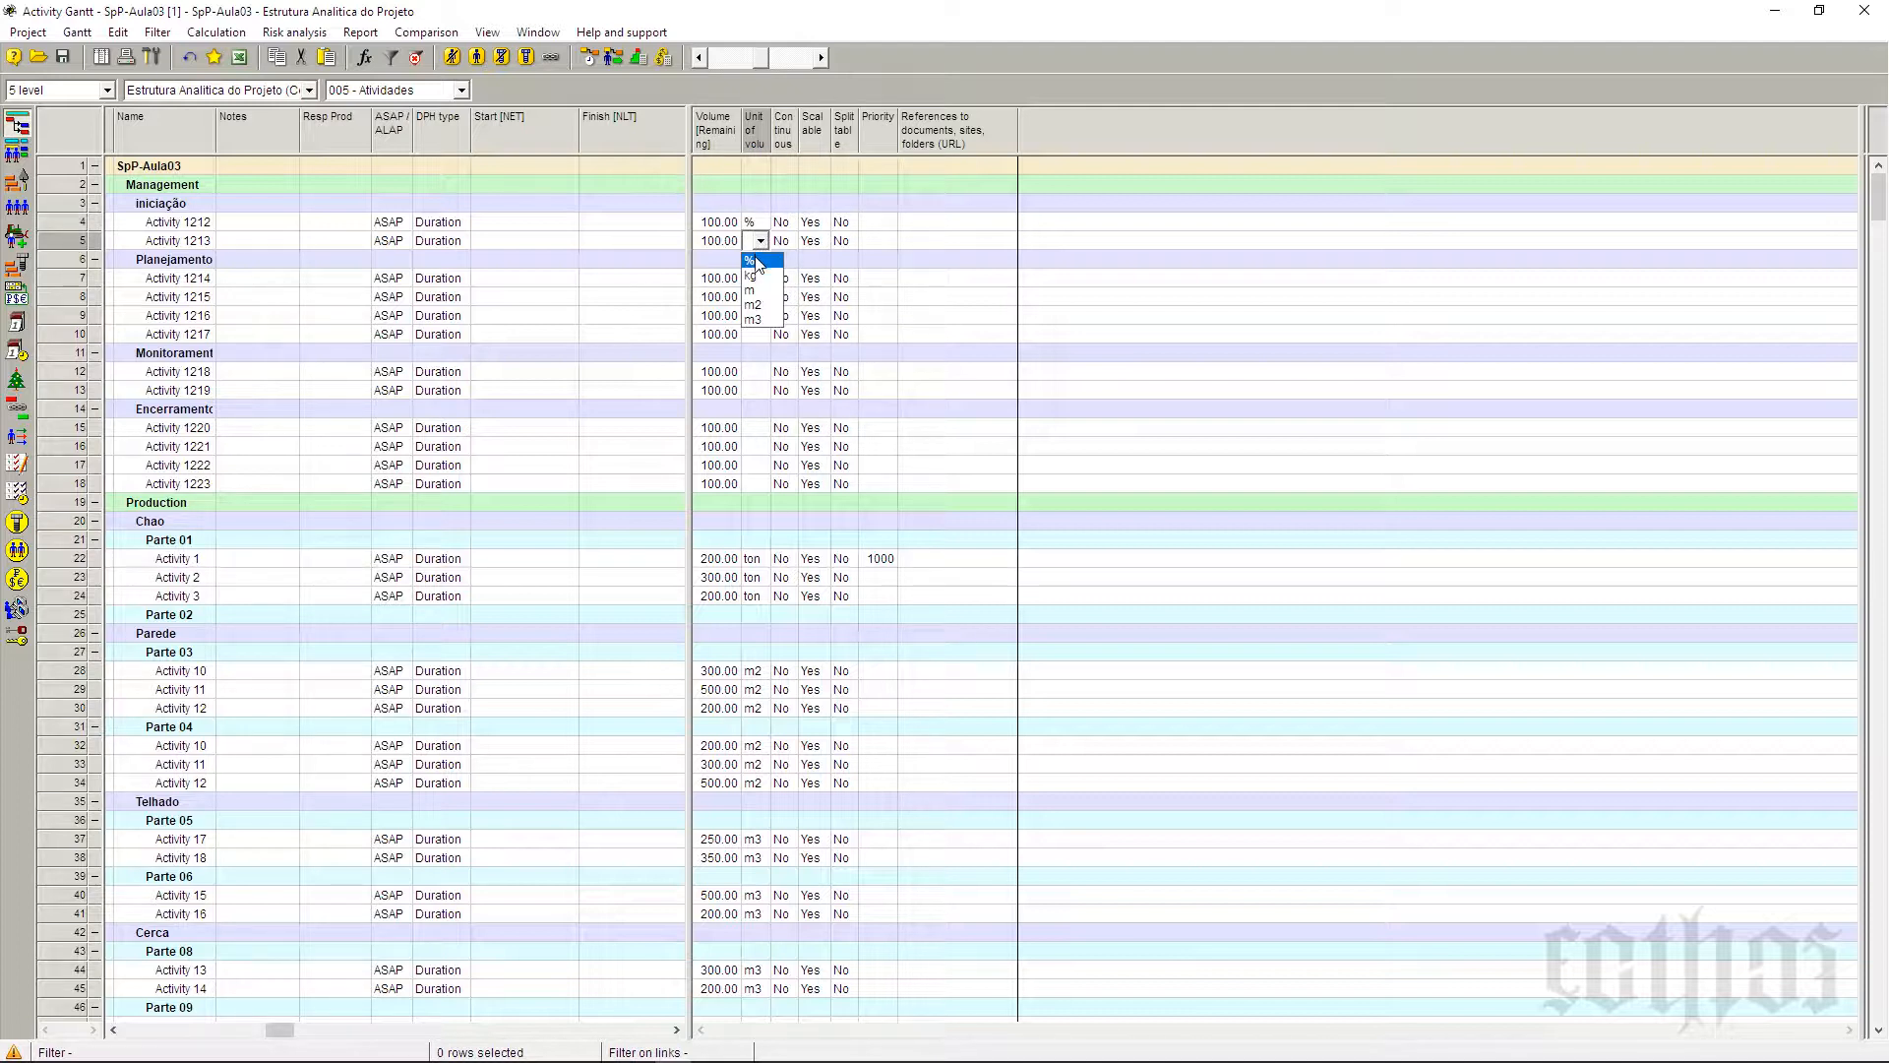
click(758, 262)
click(757, 279)
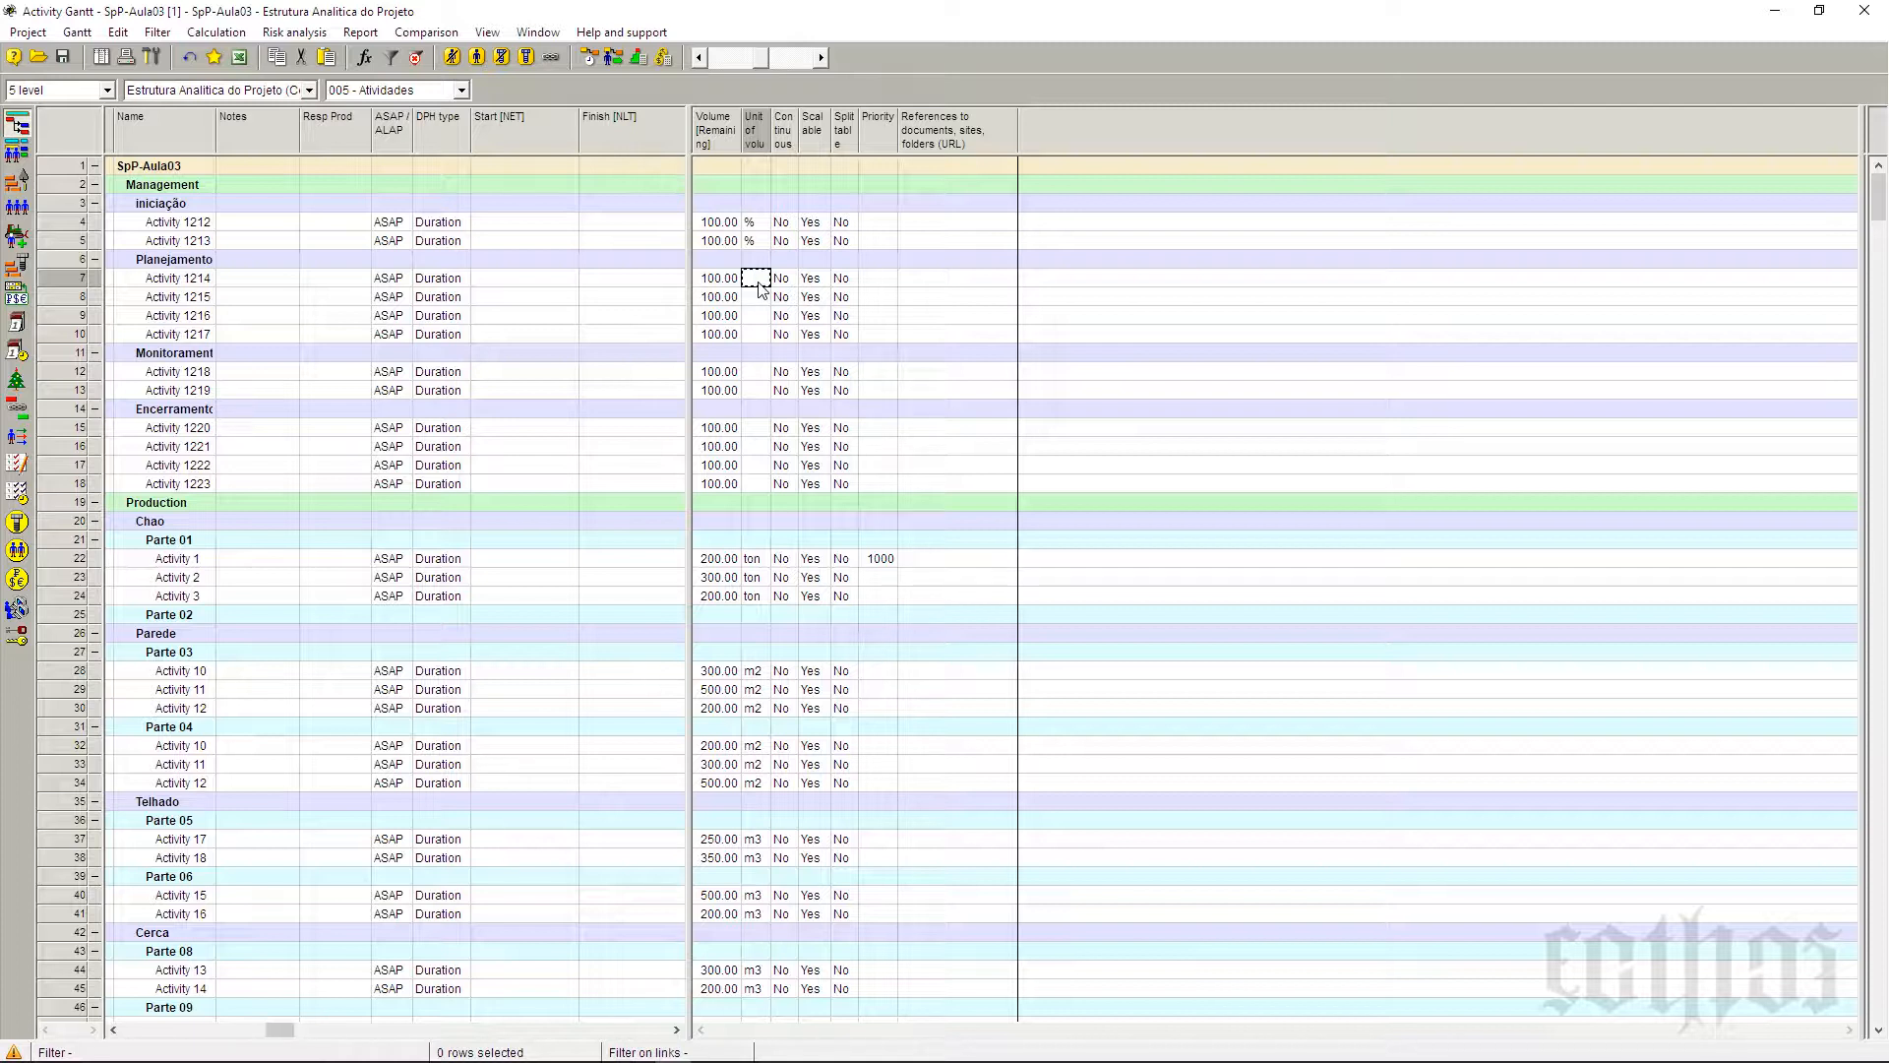
click(186, 224)
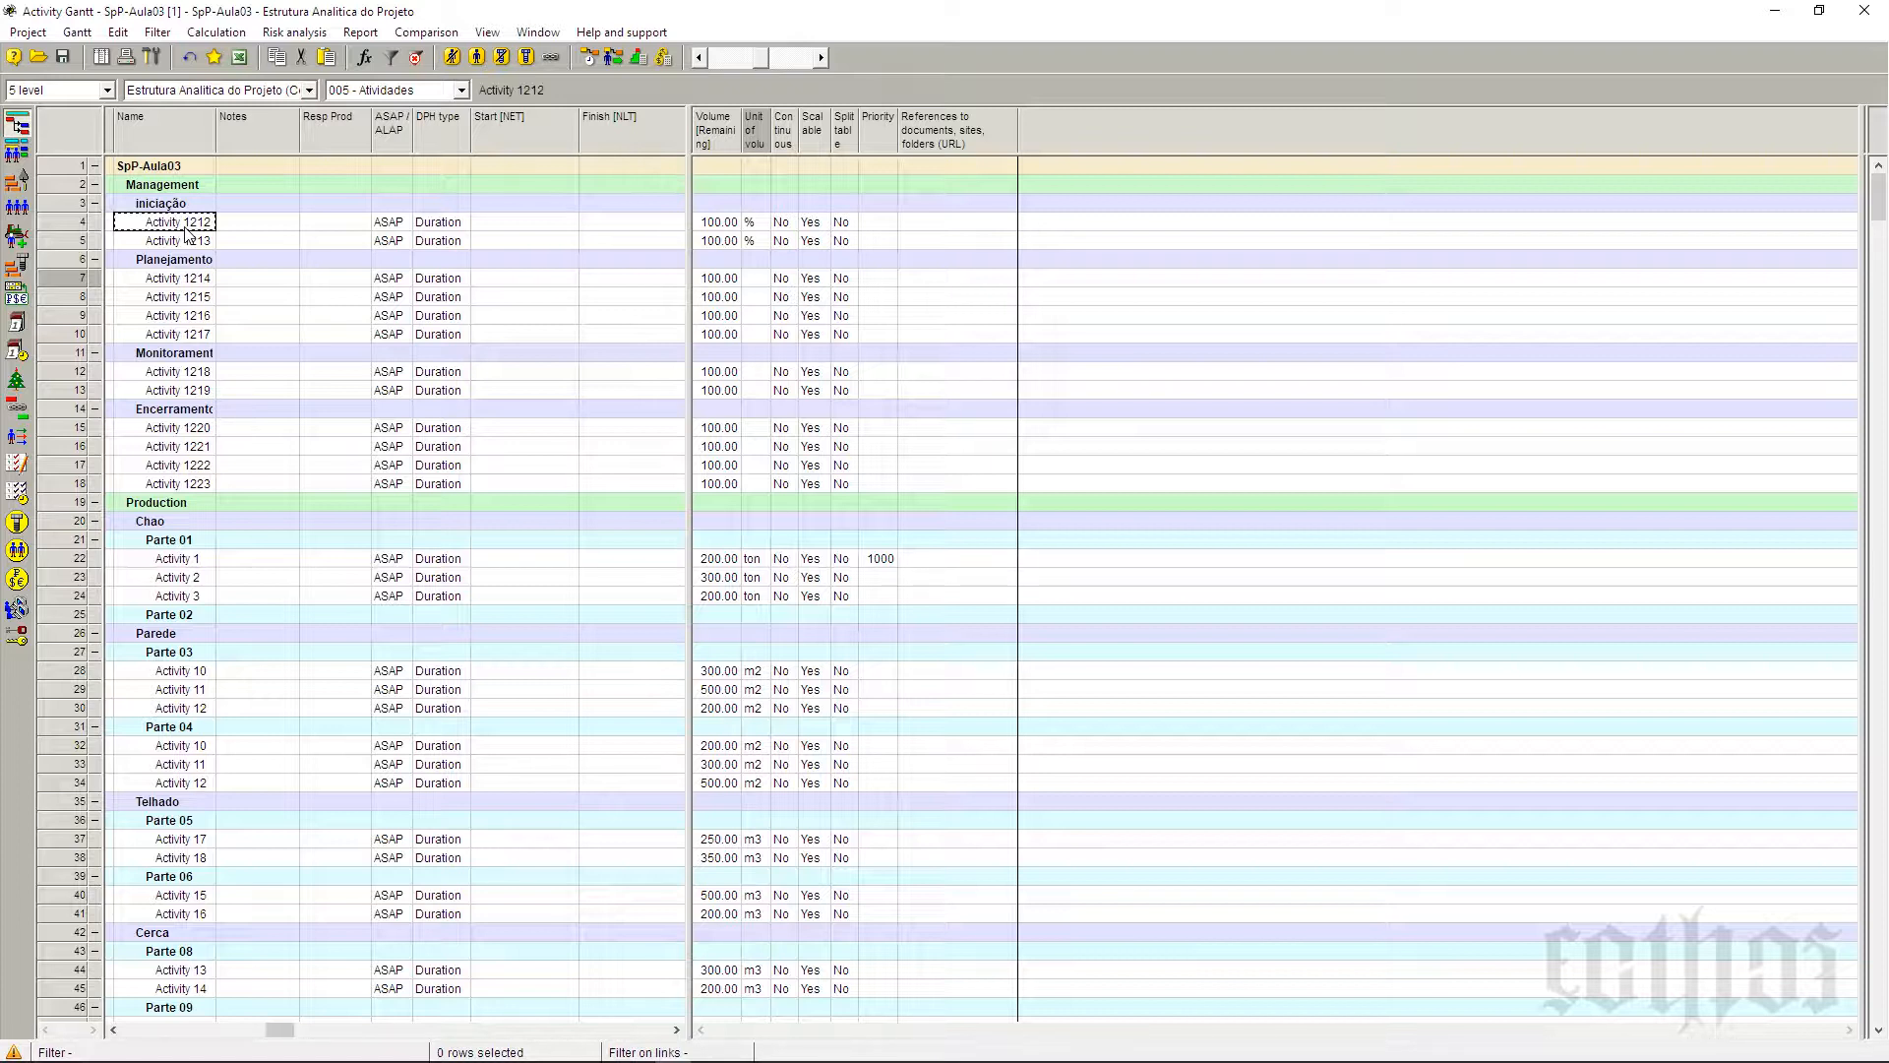
click(187, 242)
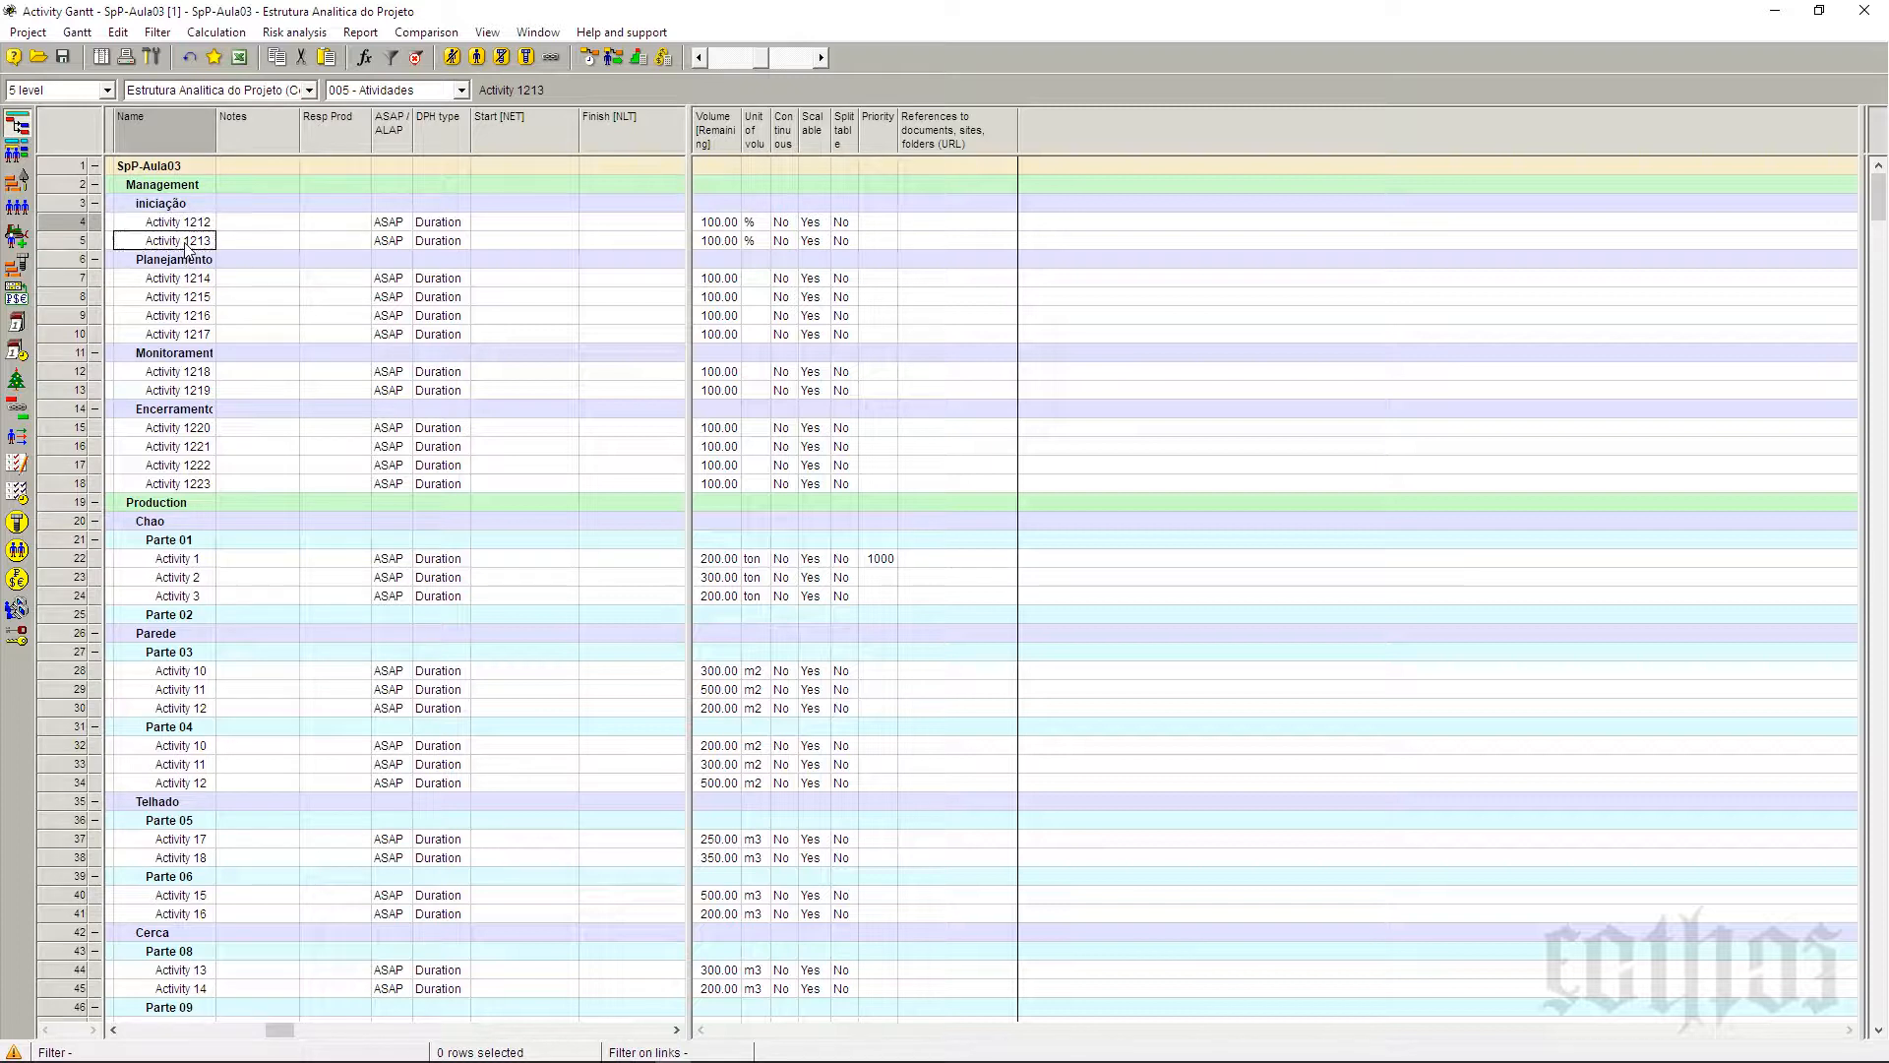
click(173, 671)
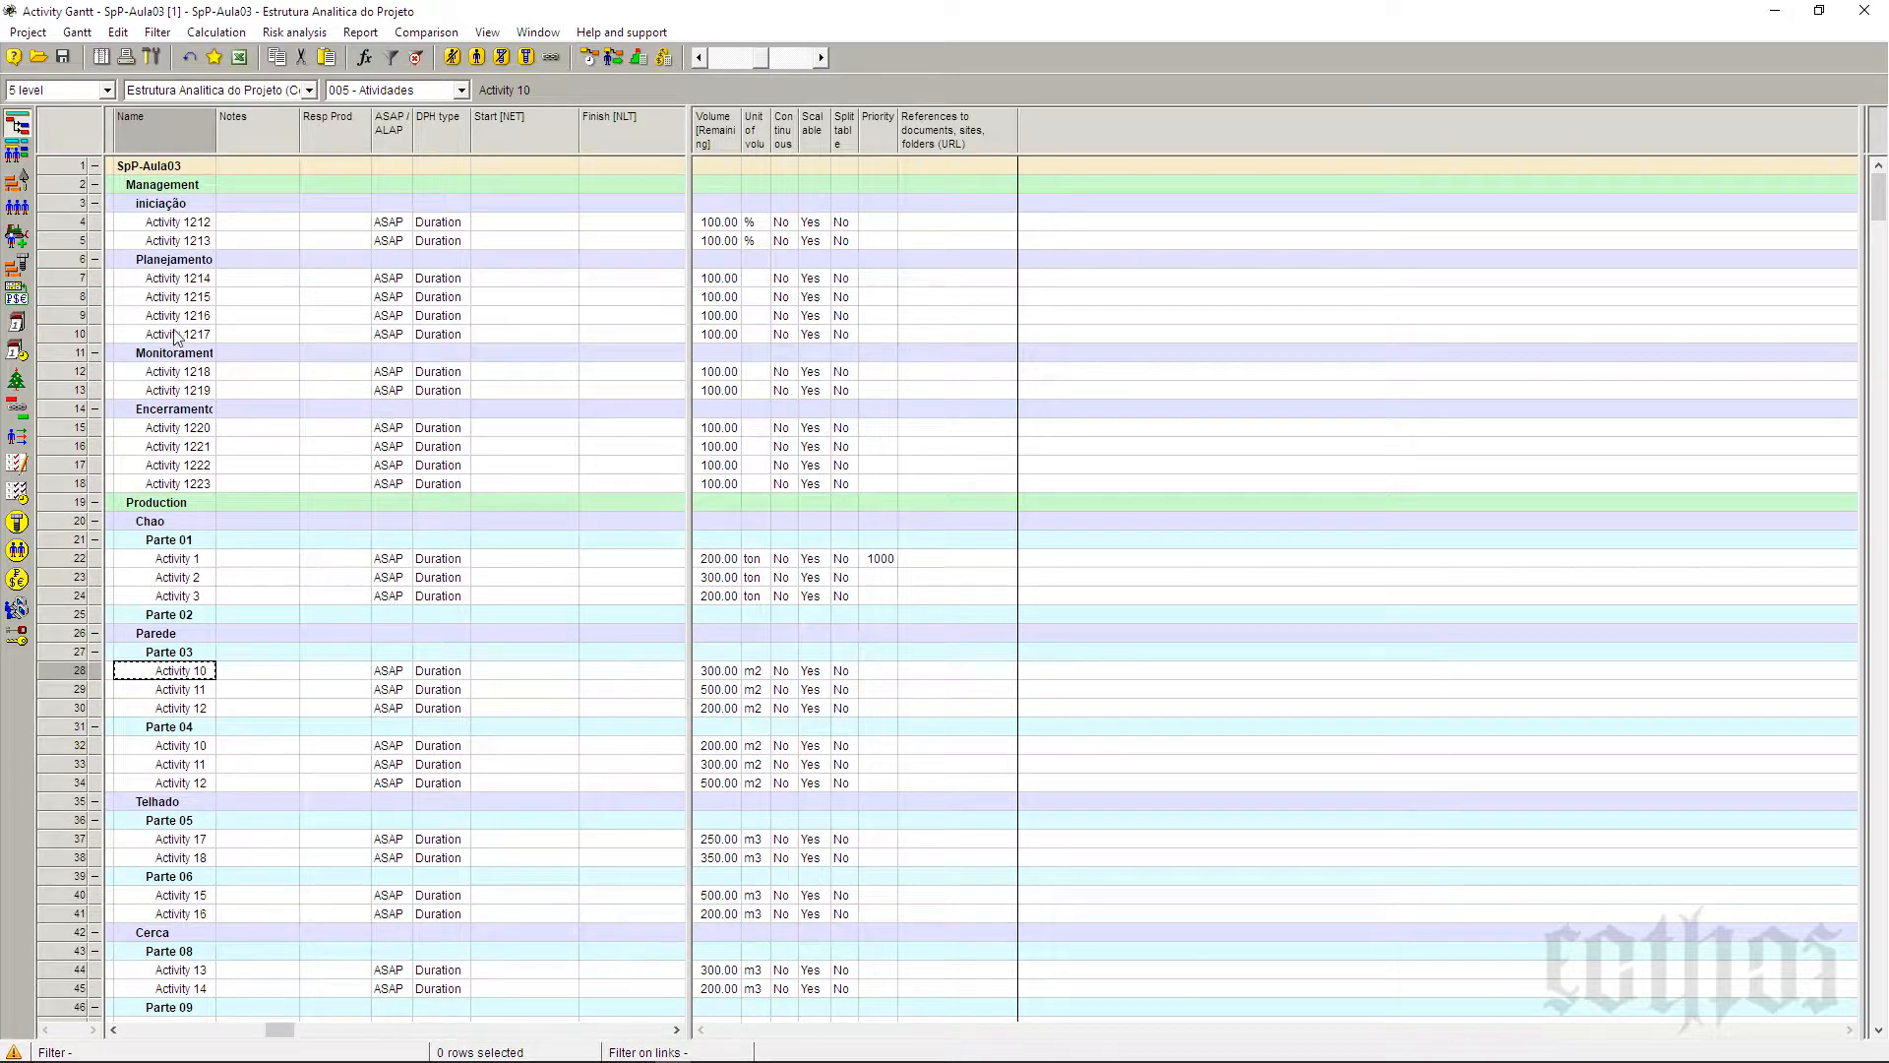
click(179, 224)
click(180, 242)
click(179, 224)
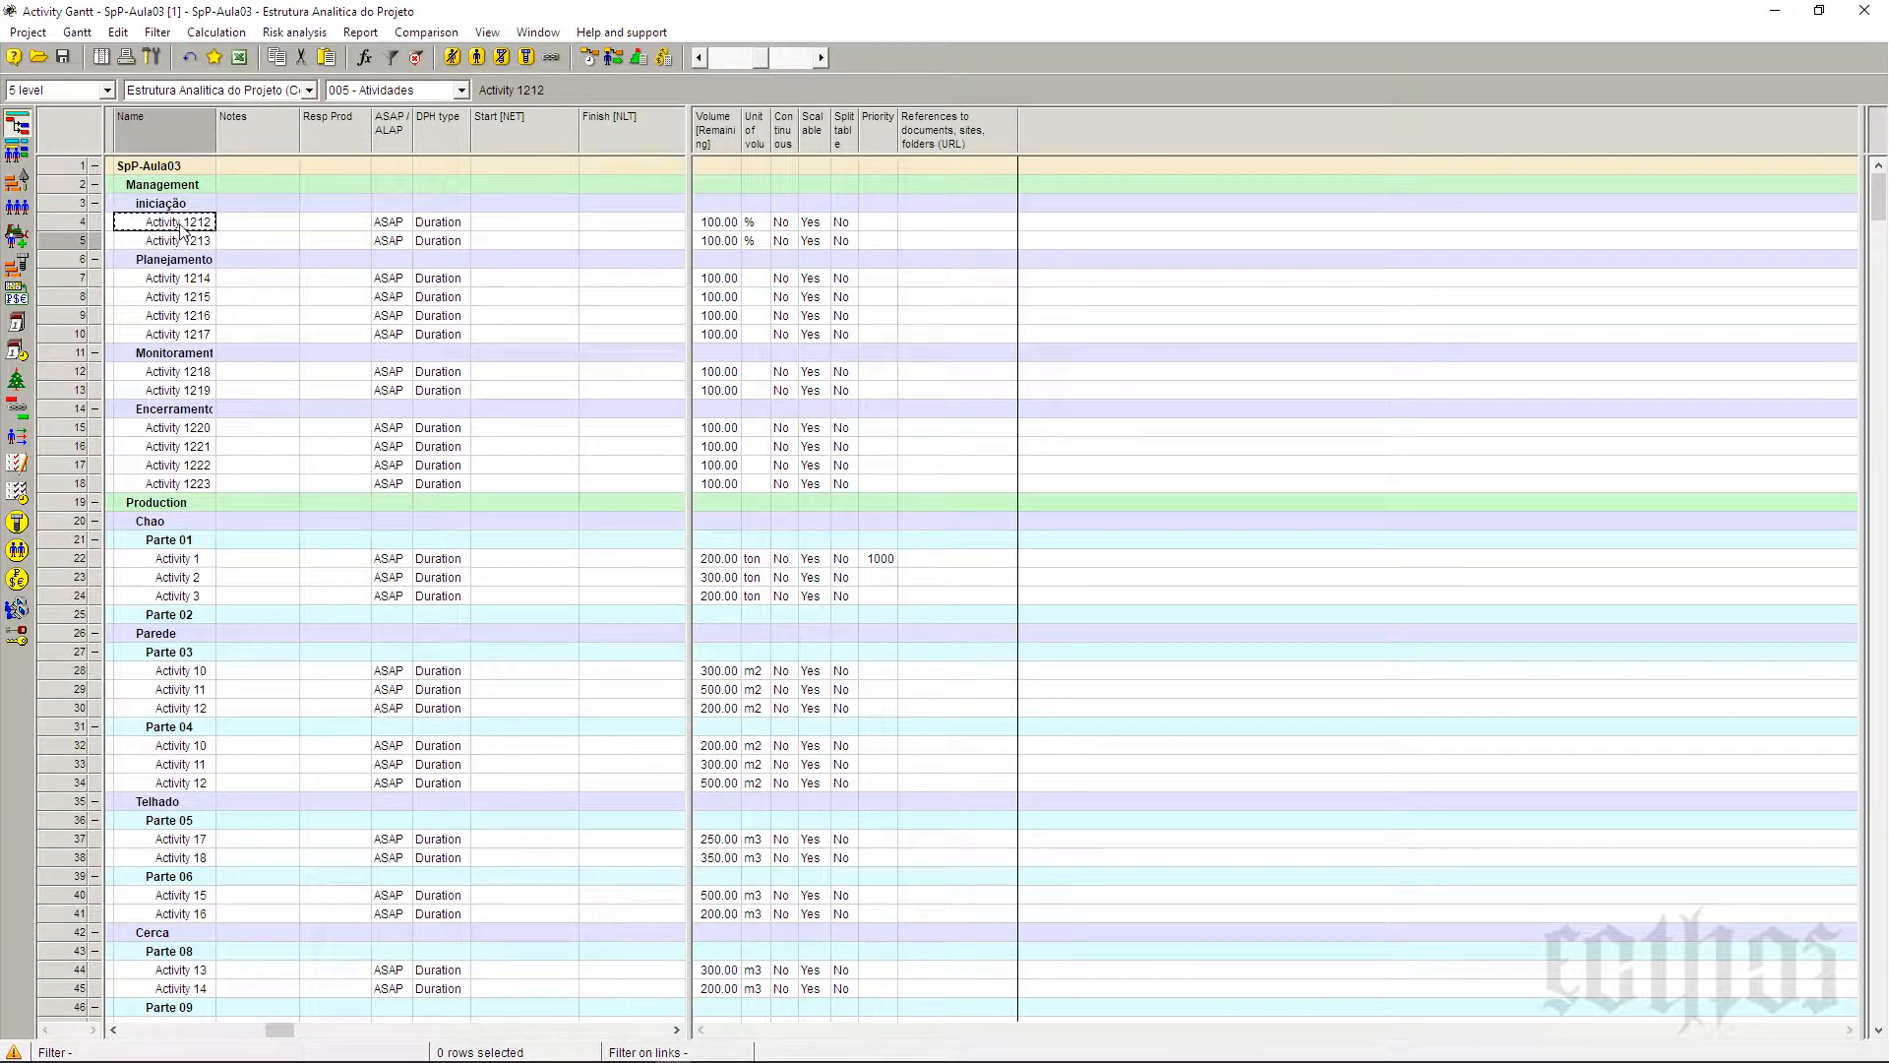
click(181, 244)
Step: Fill the unit of volume with % for Activities 1214 to 1217 under Planejamento
click(113, 1030)
click(113, 1031)
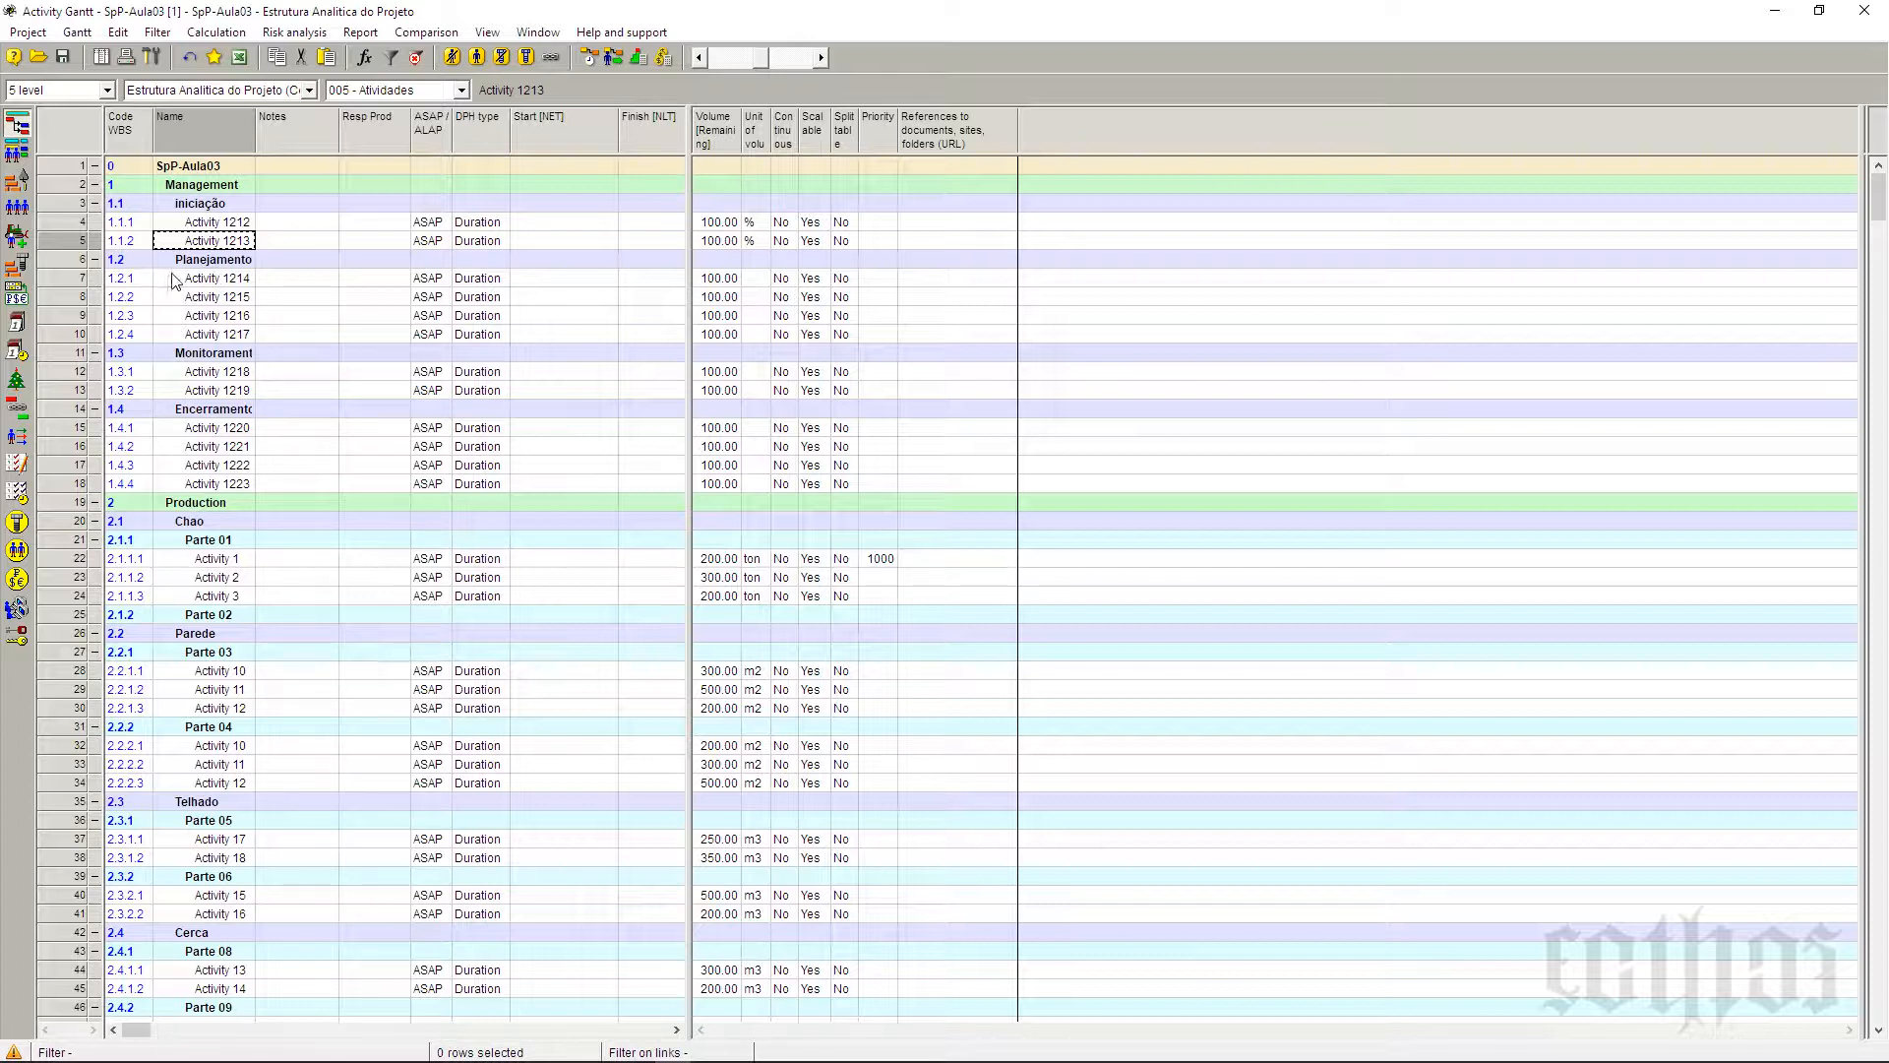
click(762, 276)
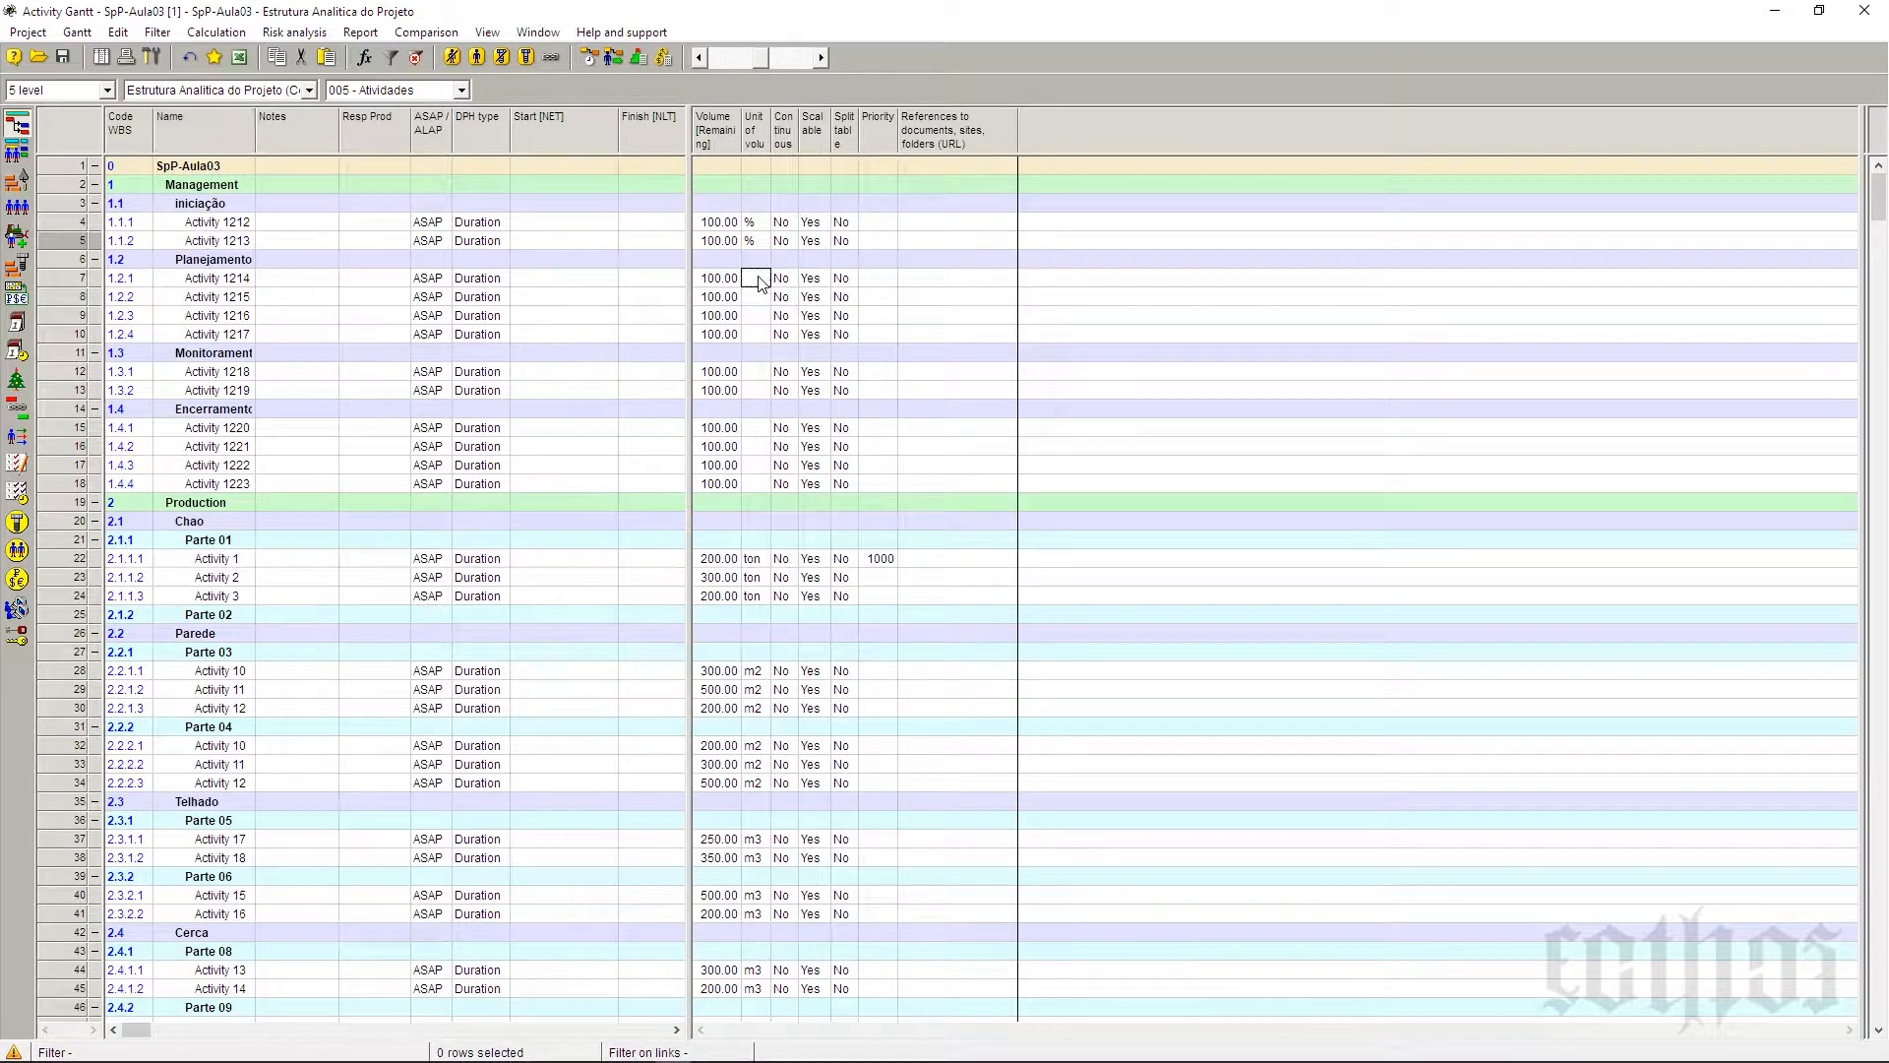
shift+click(764, 335)
right_click(763, 336)
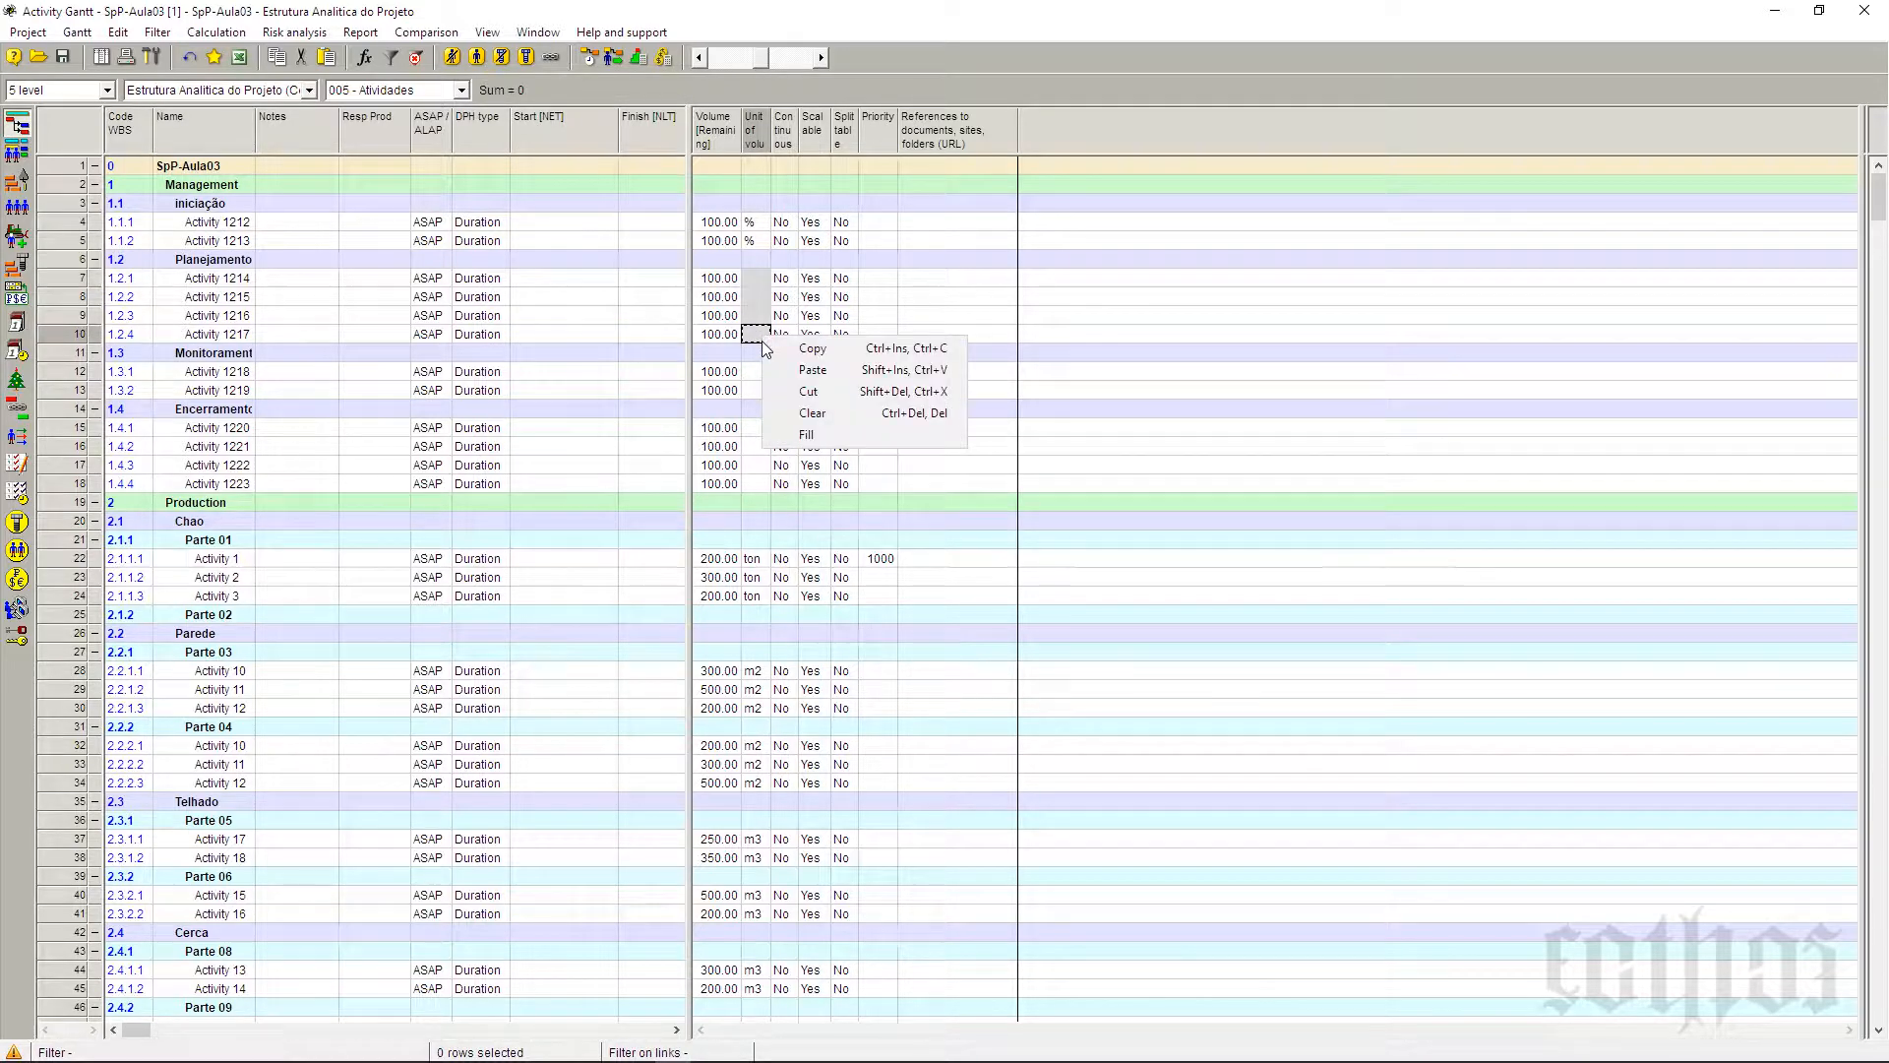
click(805, 434)
text(%)
key(Return)
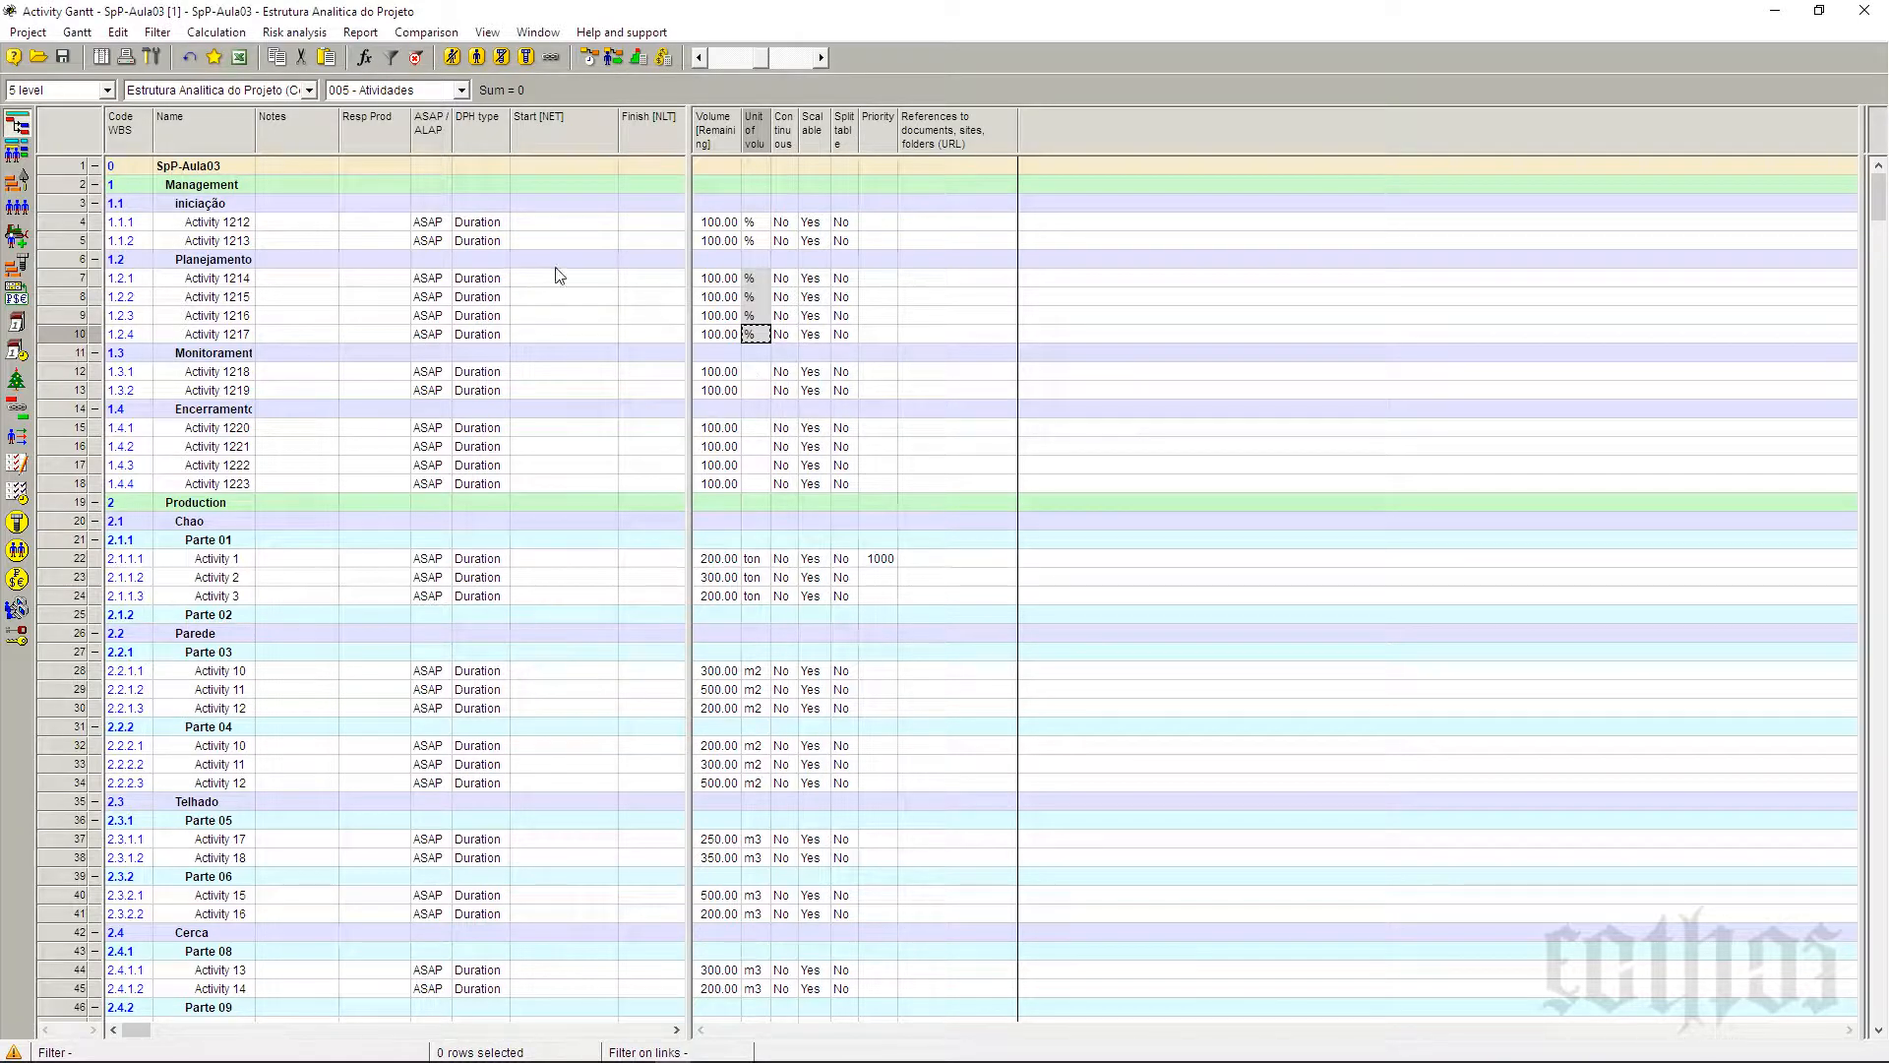
Step: Widen the Name column slightly and fill the unit of volume with % for Activities 1218 to 1223 under Monitoramento and Encerramento
drag(255, 141, 264, 140)
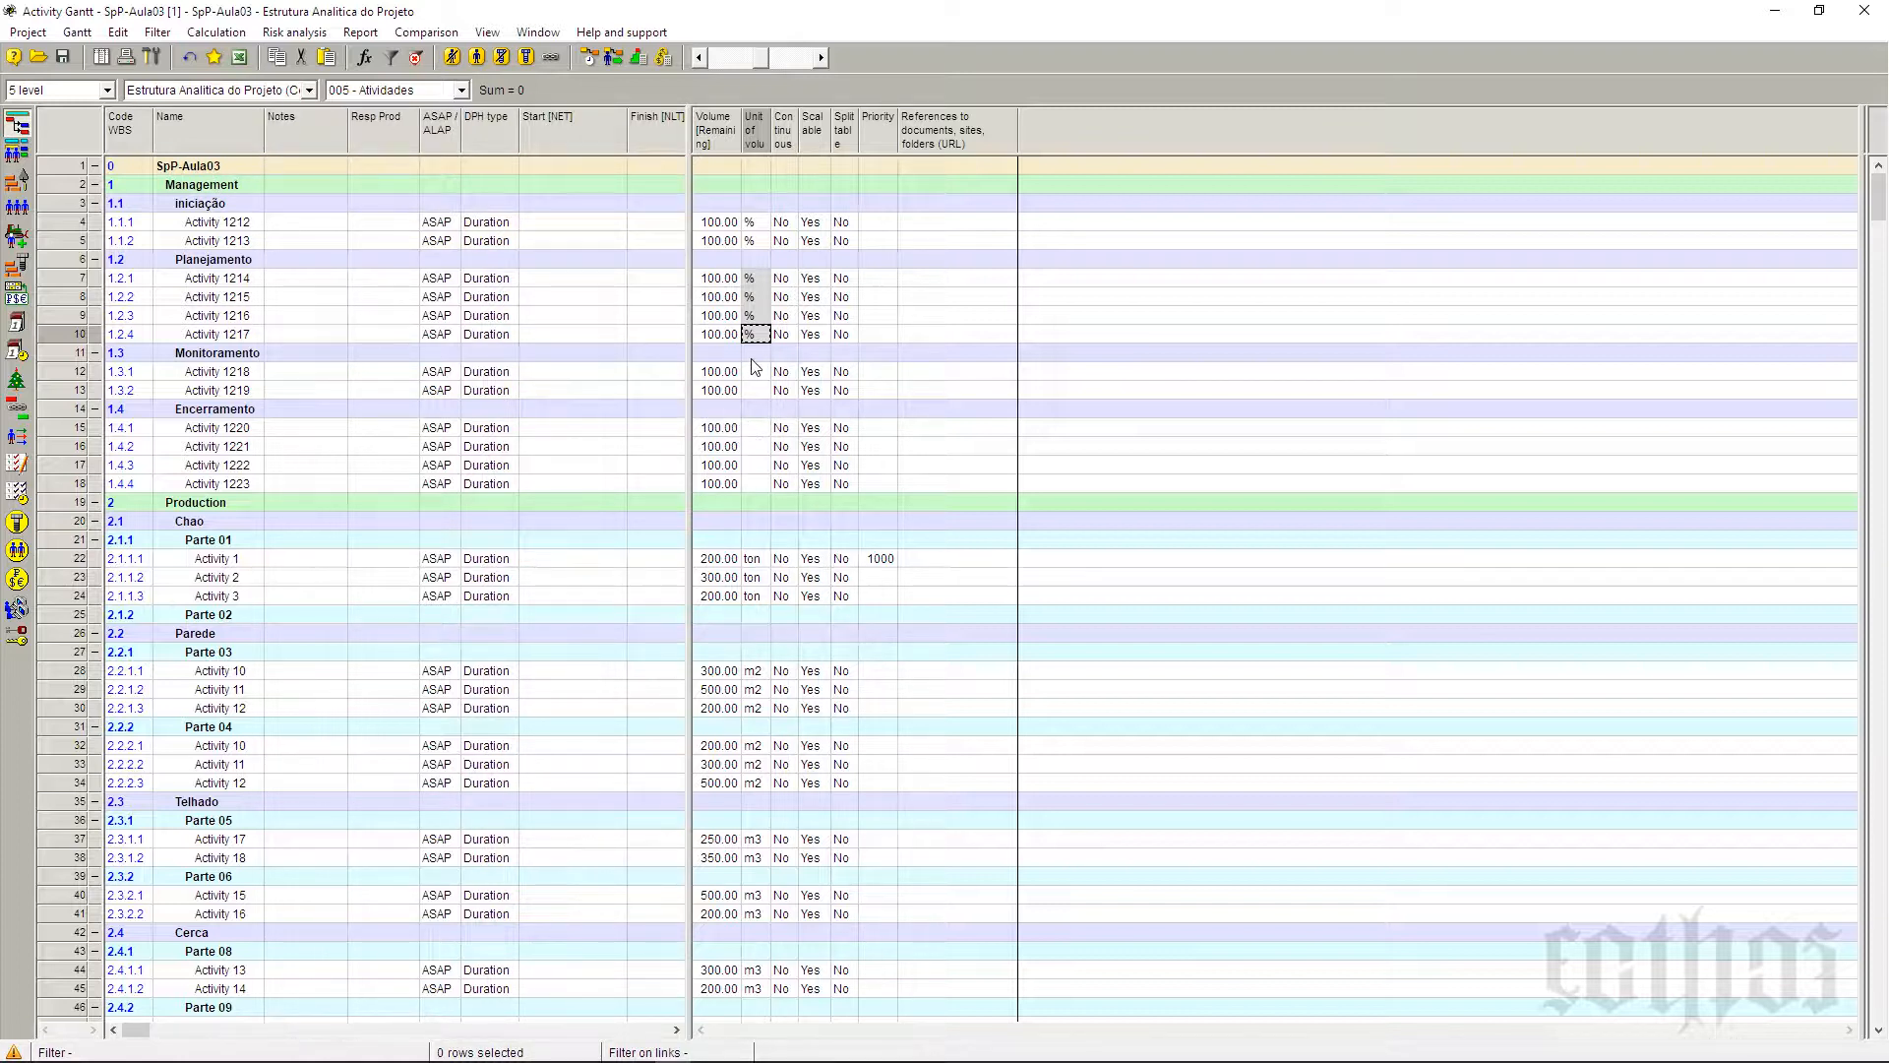
drag(756, 378, 758, 485)
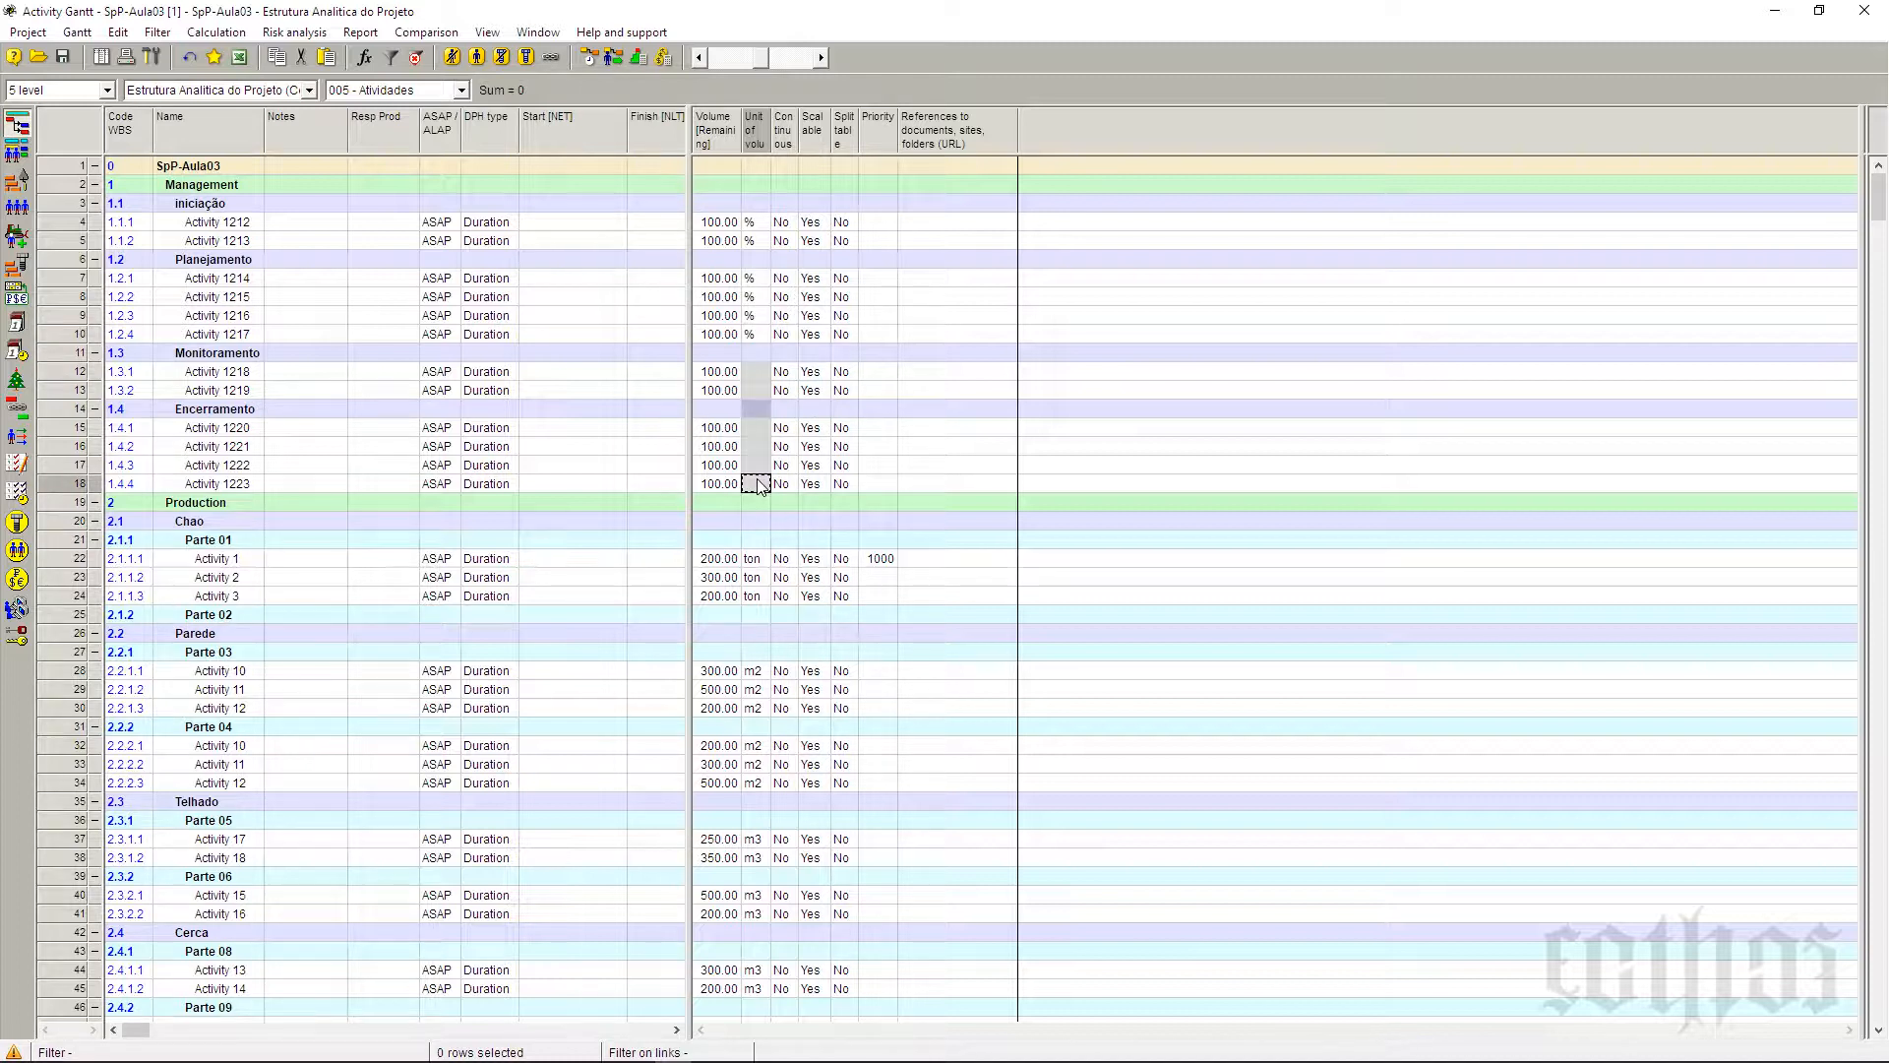
right_click(758, 485)
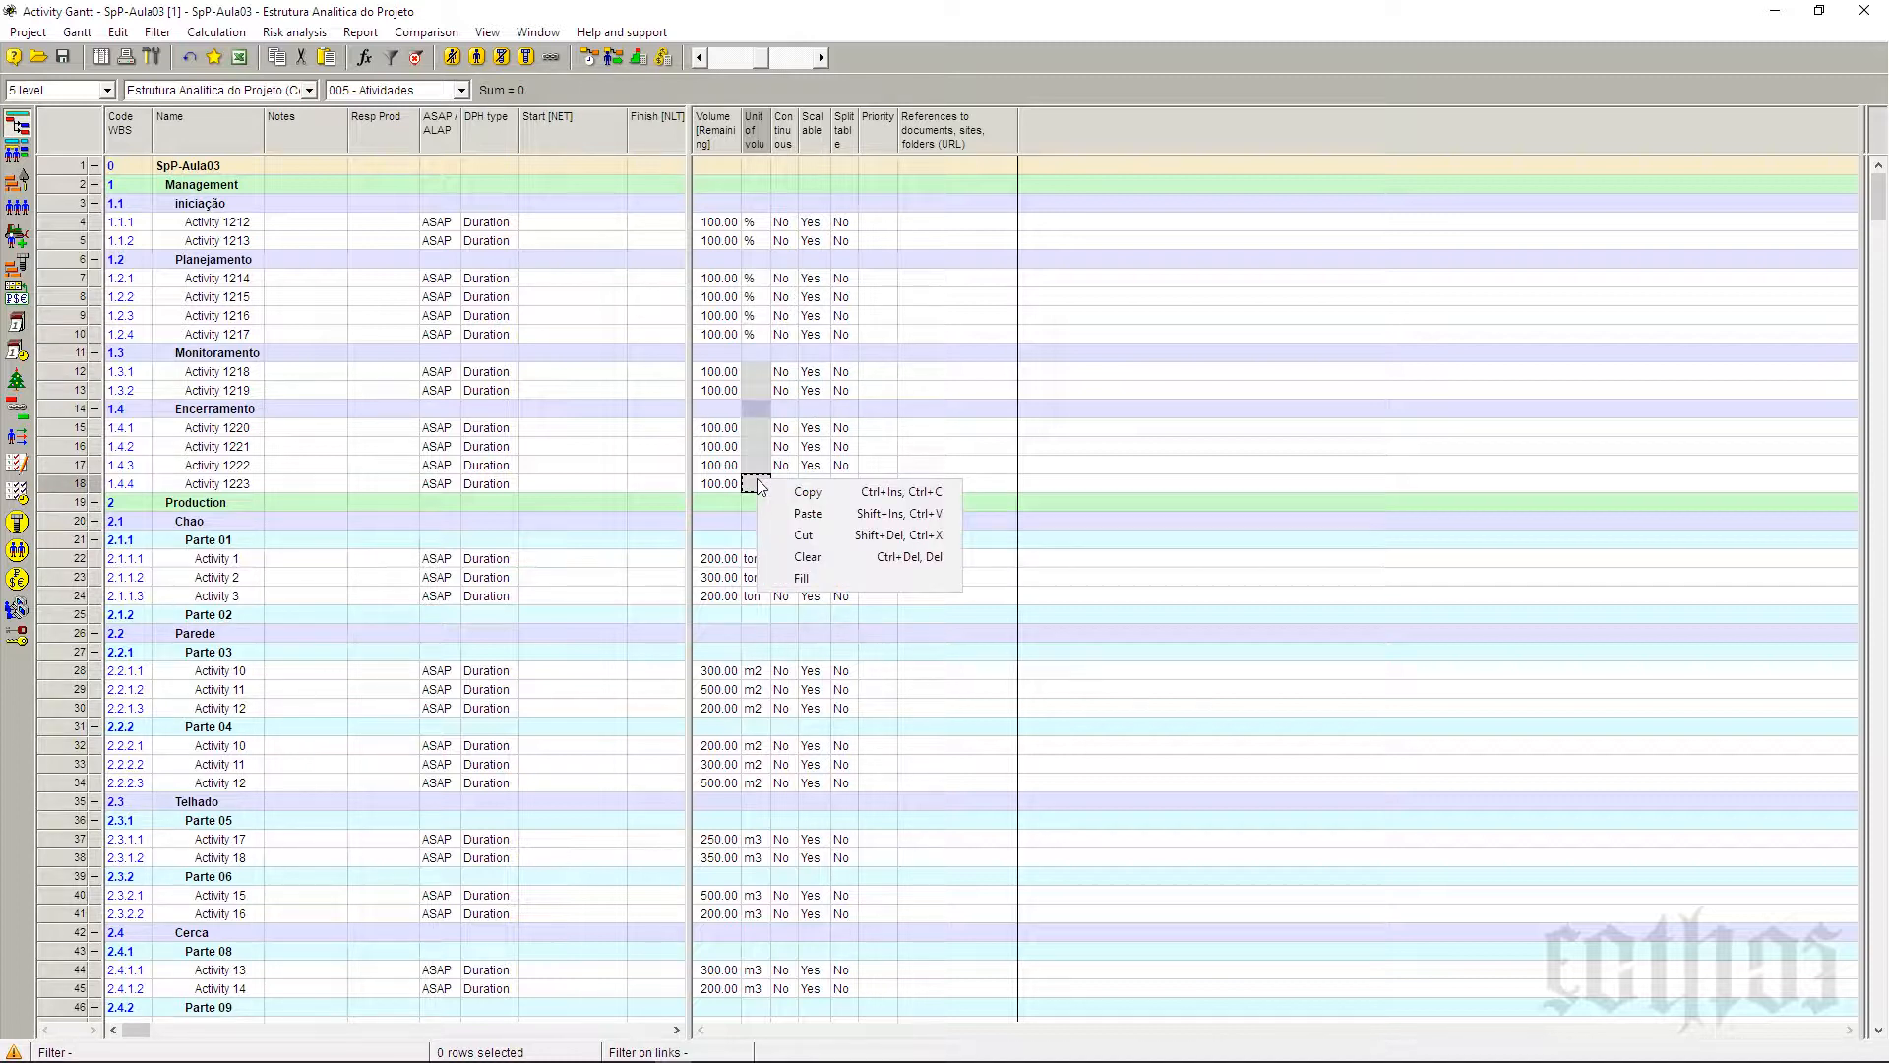
click(815, 578)
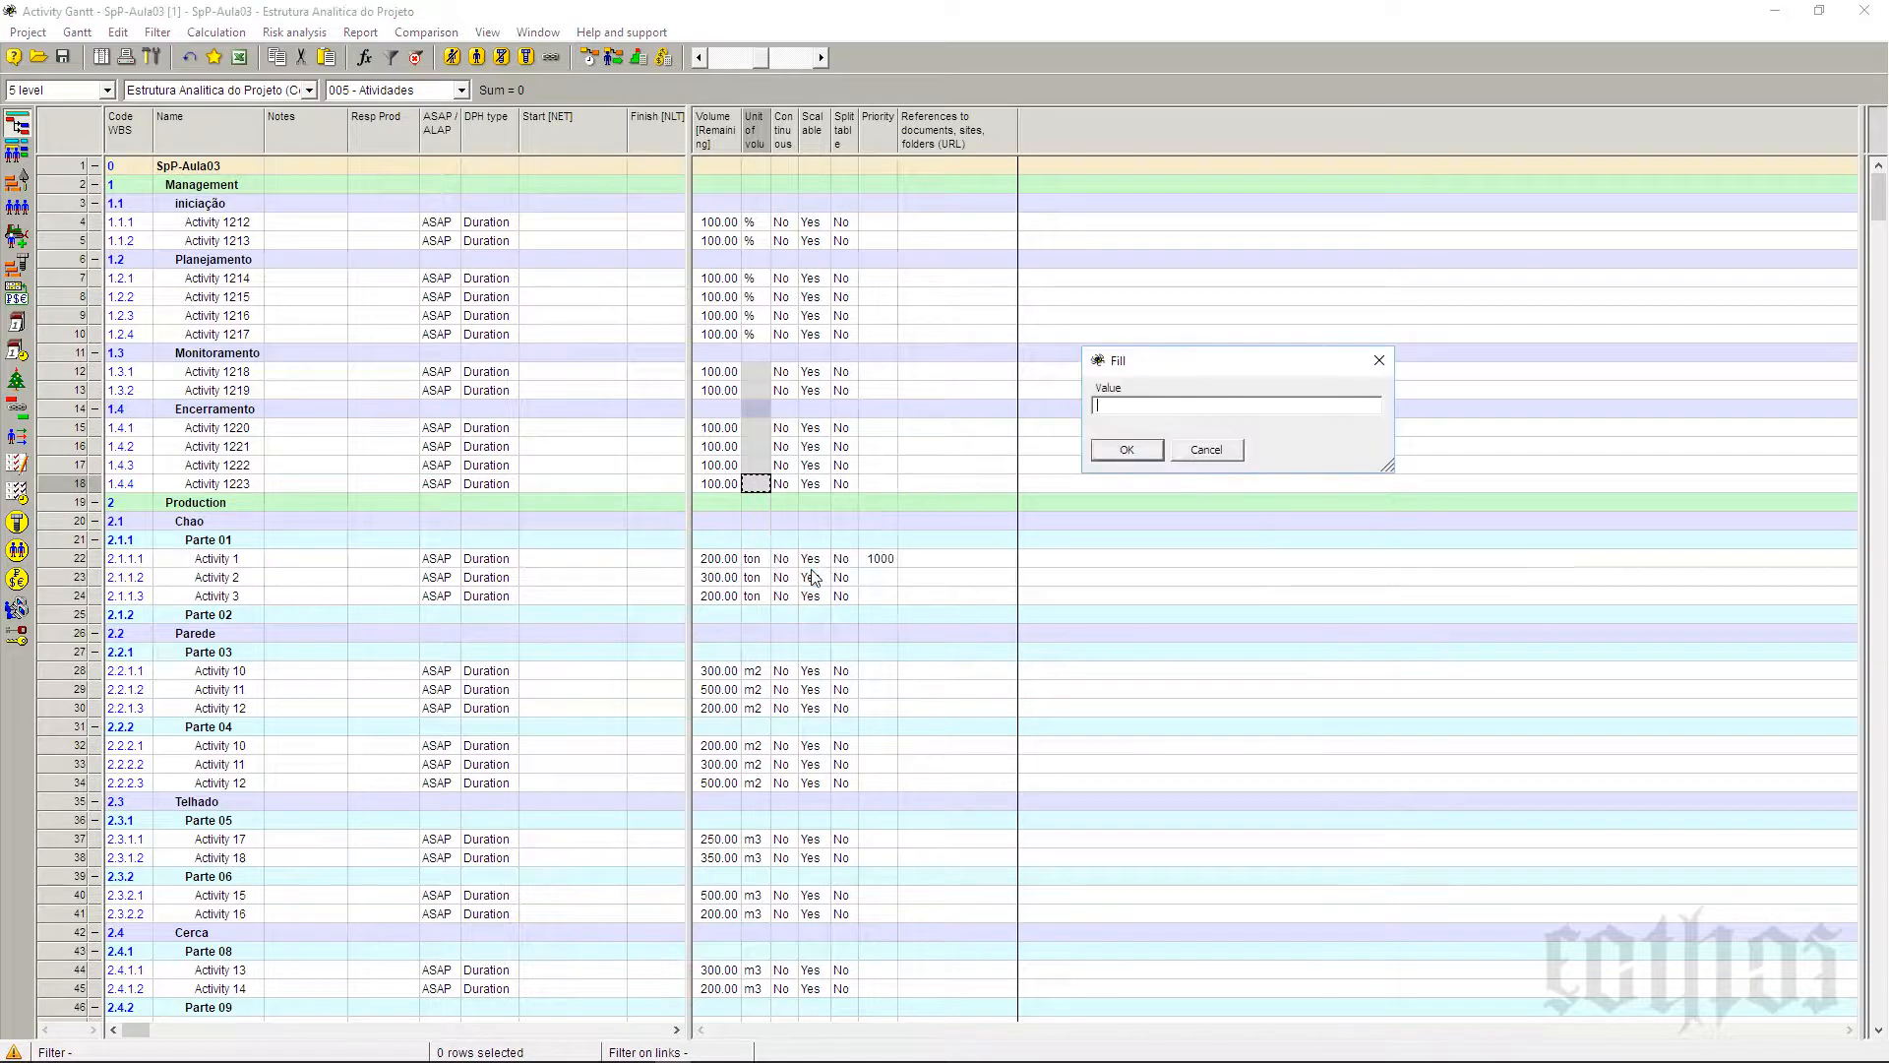
text(%)
key(Return)
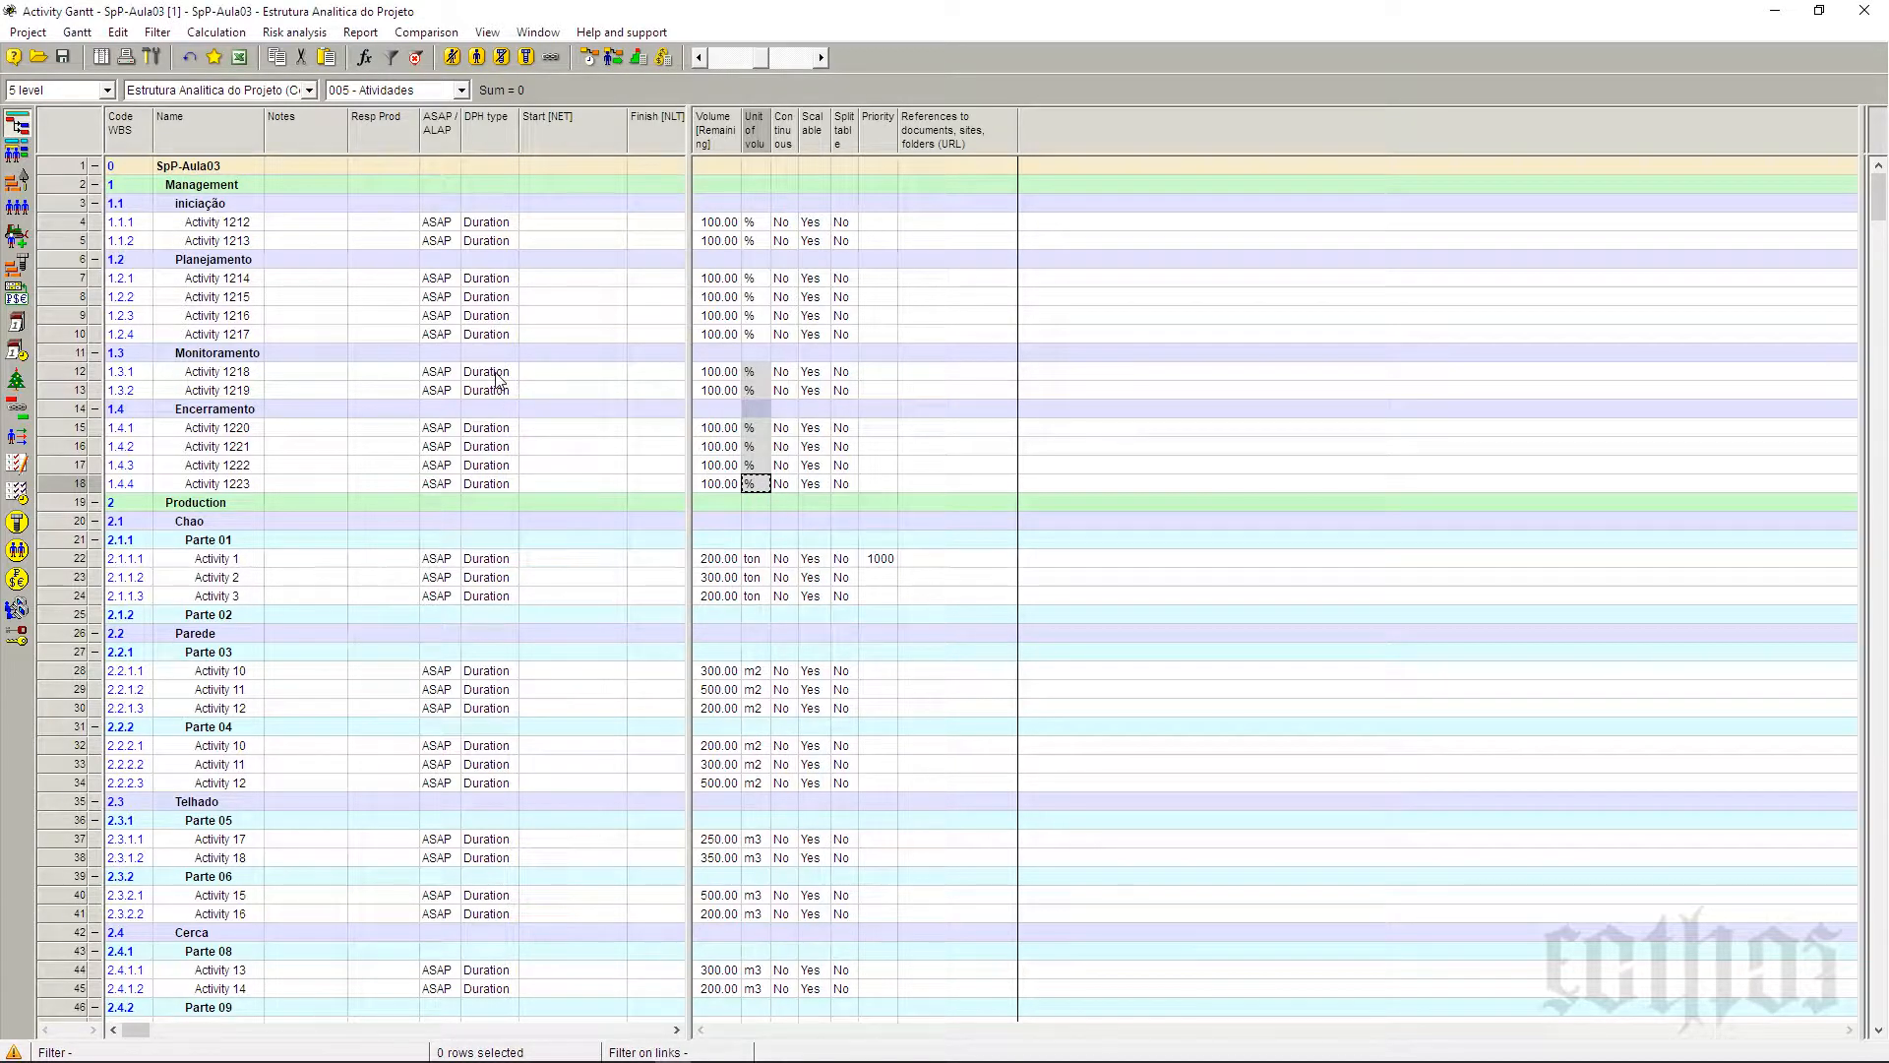
Step: Set the DPH type of Activity 1218 and Activity 1219 under Monitoramento to Hammock
click(498, 379)
click(509, 370)
click(498, 414)
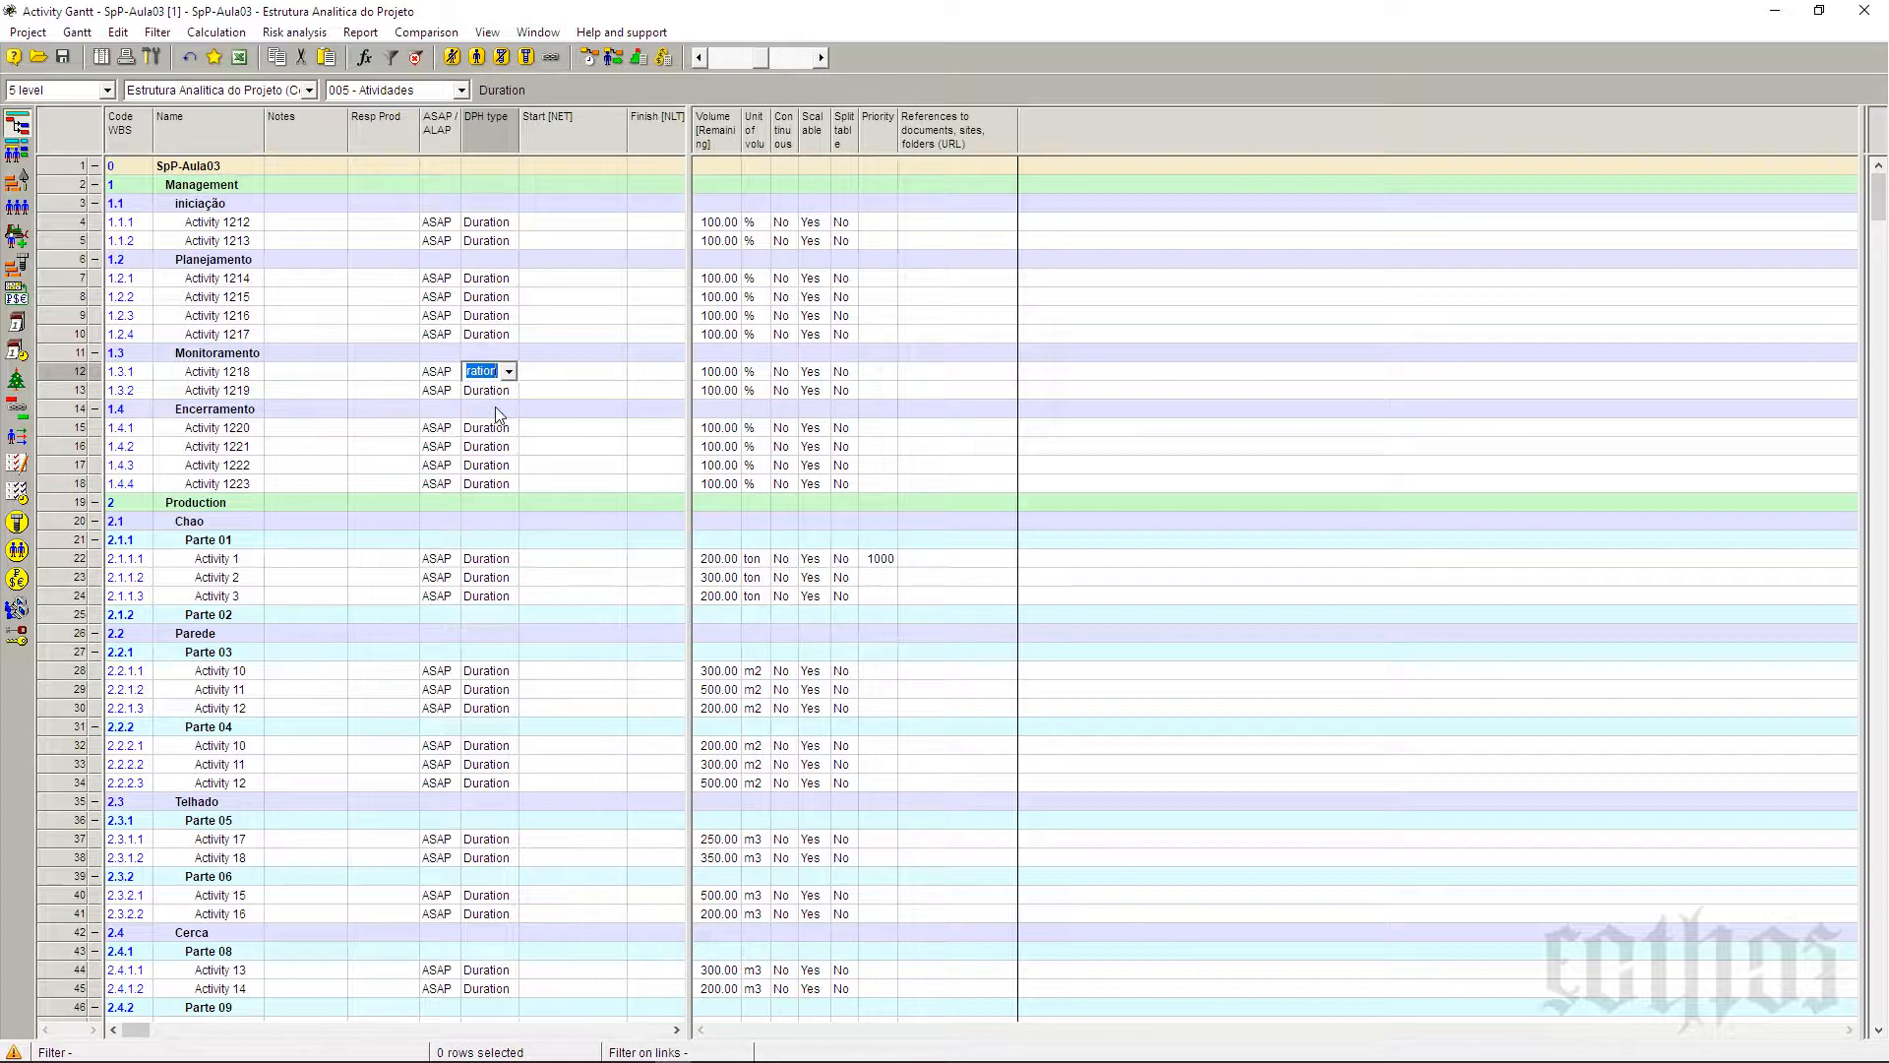
click(498, 401)
click(504, 429)
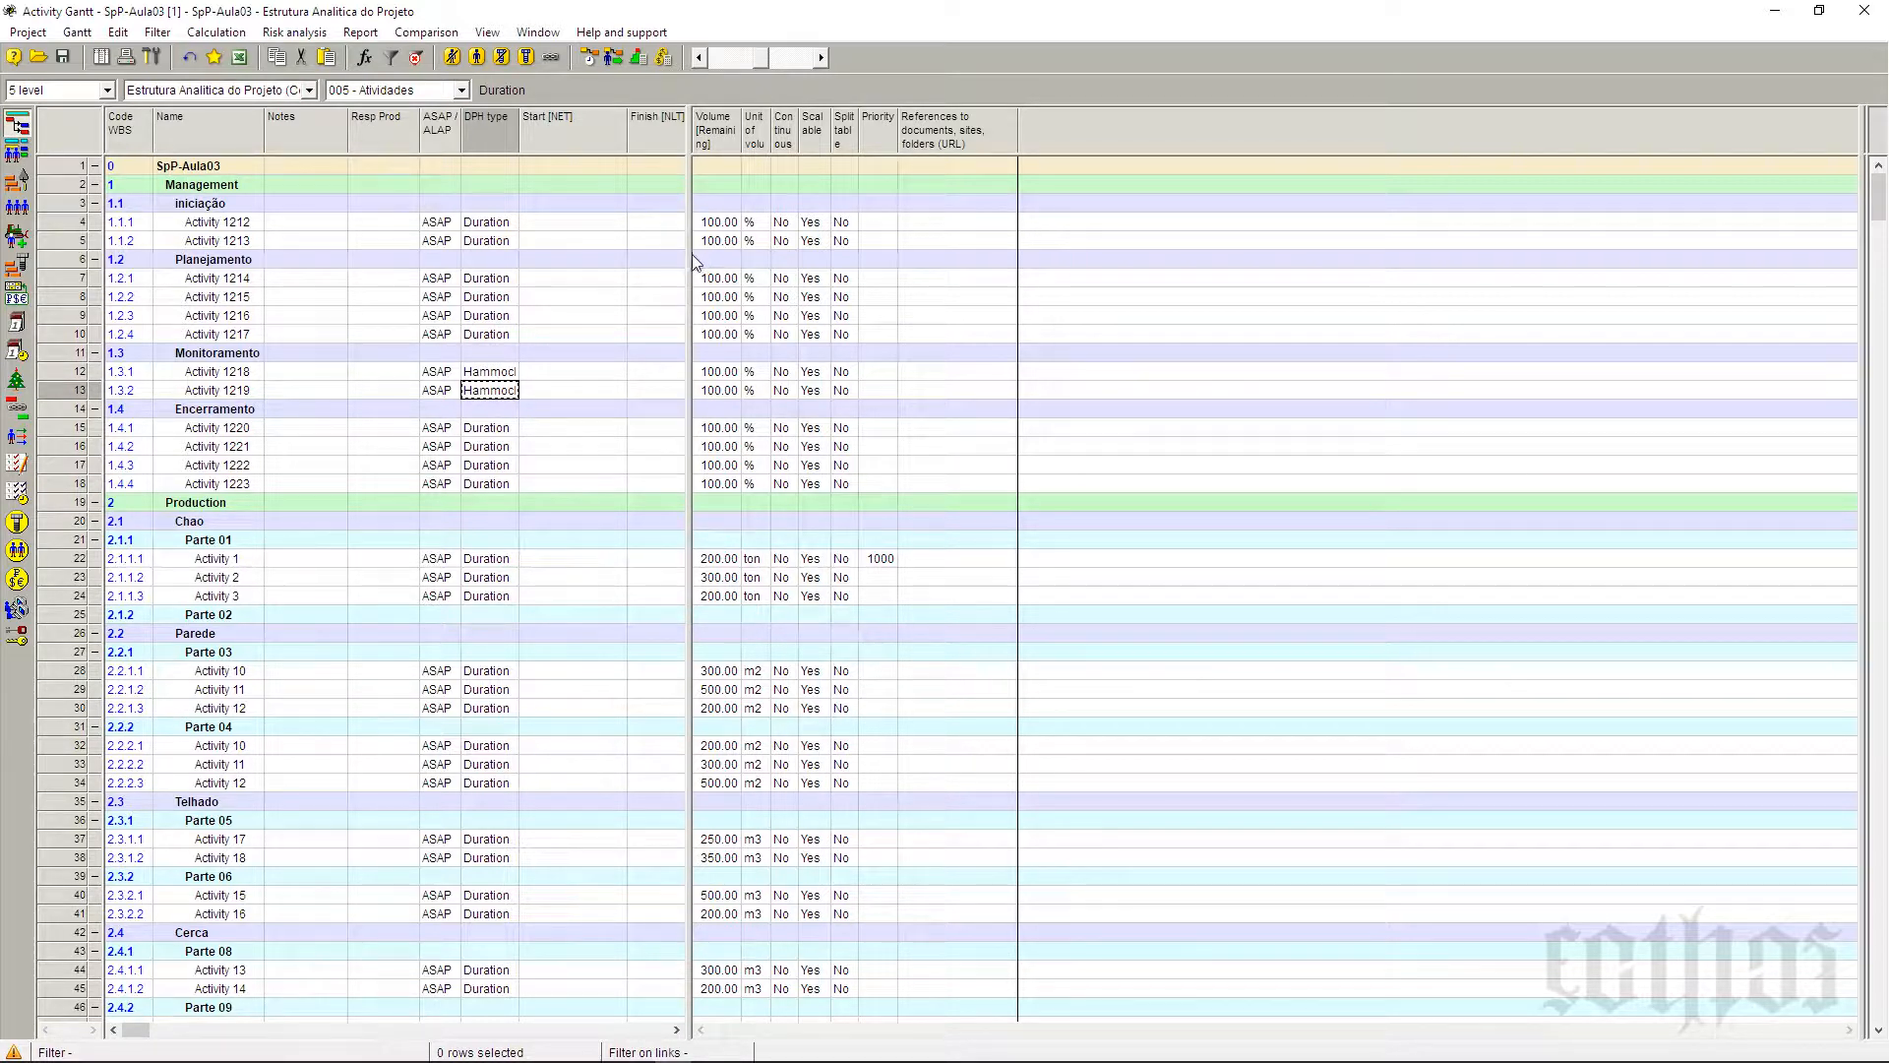
Step: Widen the DPH type column to fit its text and enlarge the table section that contains it
drag(692, 258, 748, 307)
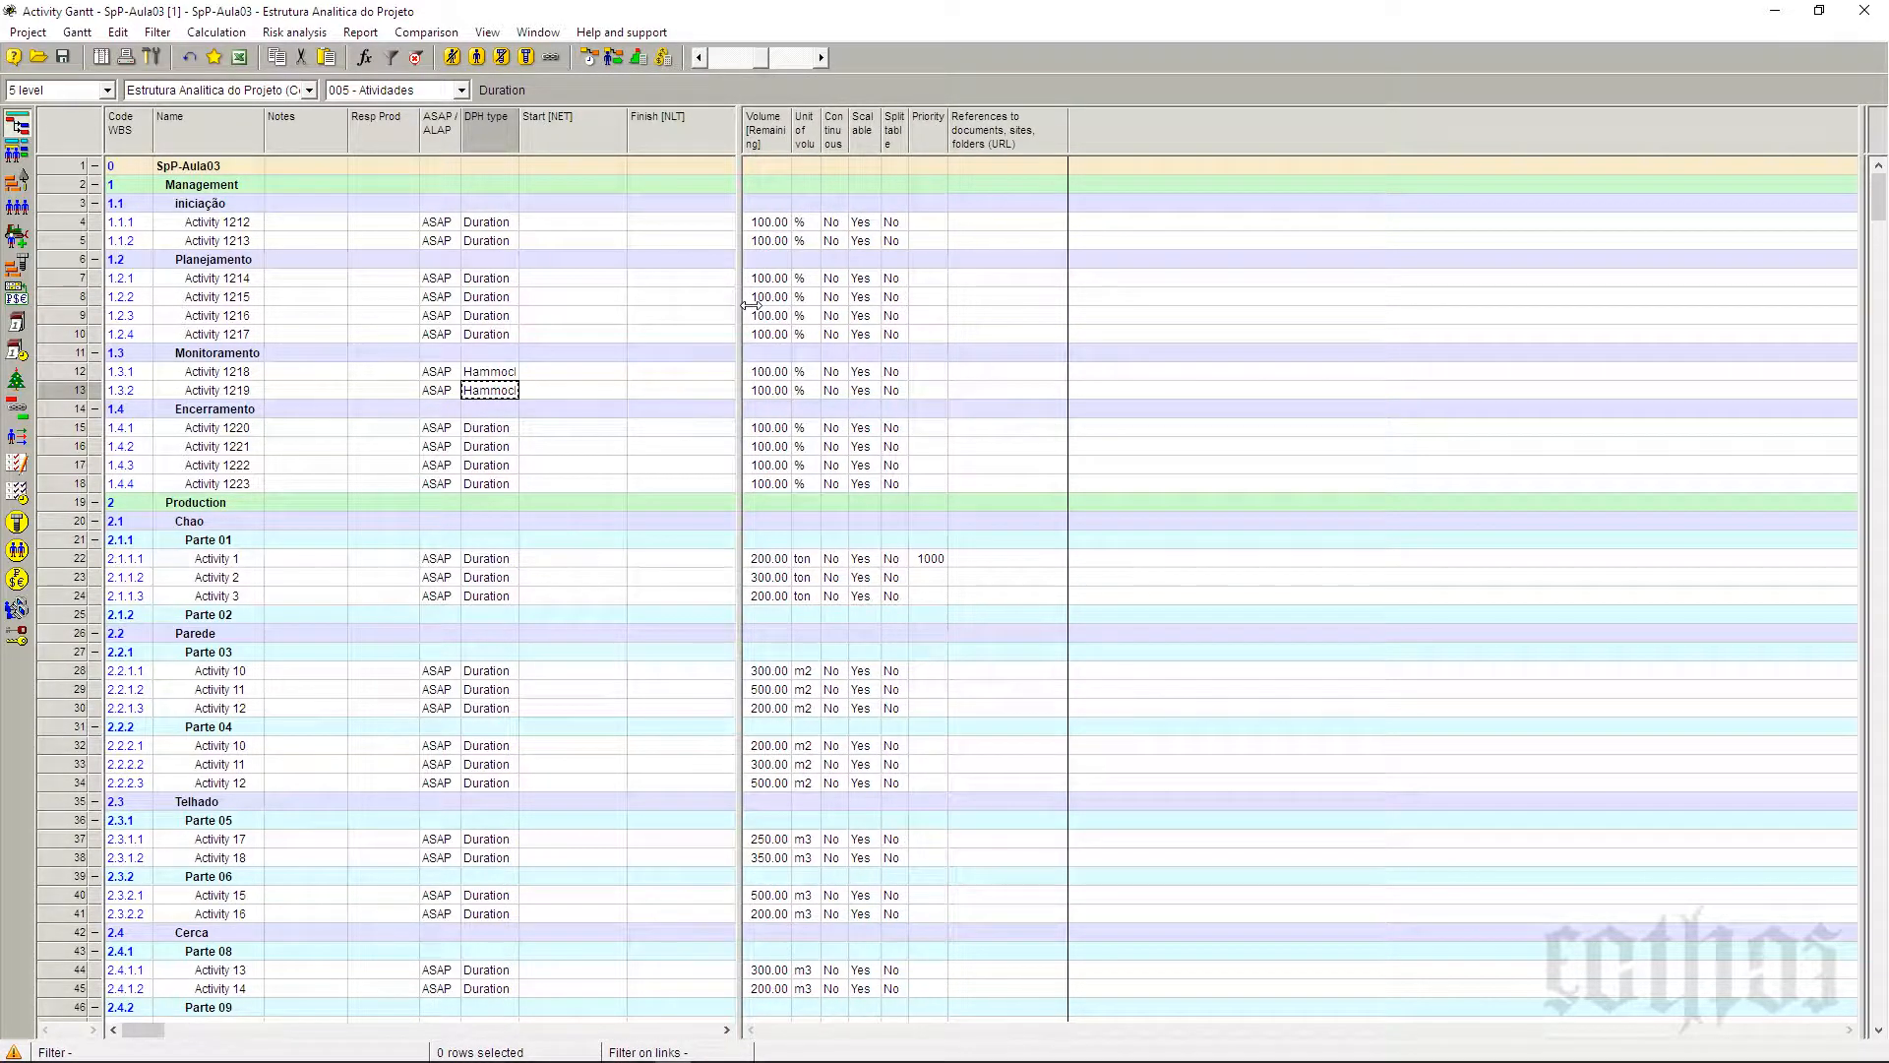
drag(519, 133, 534, 133)
drag(750, 147, 763, 147)
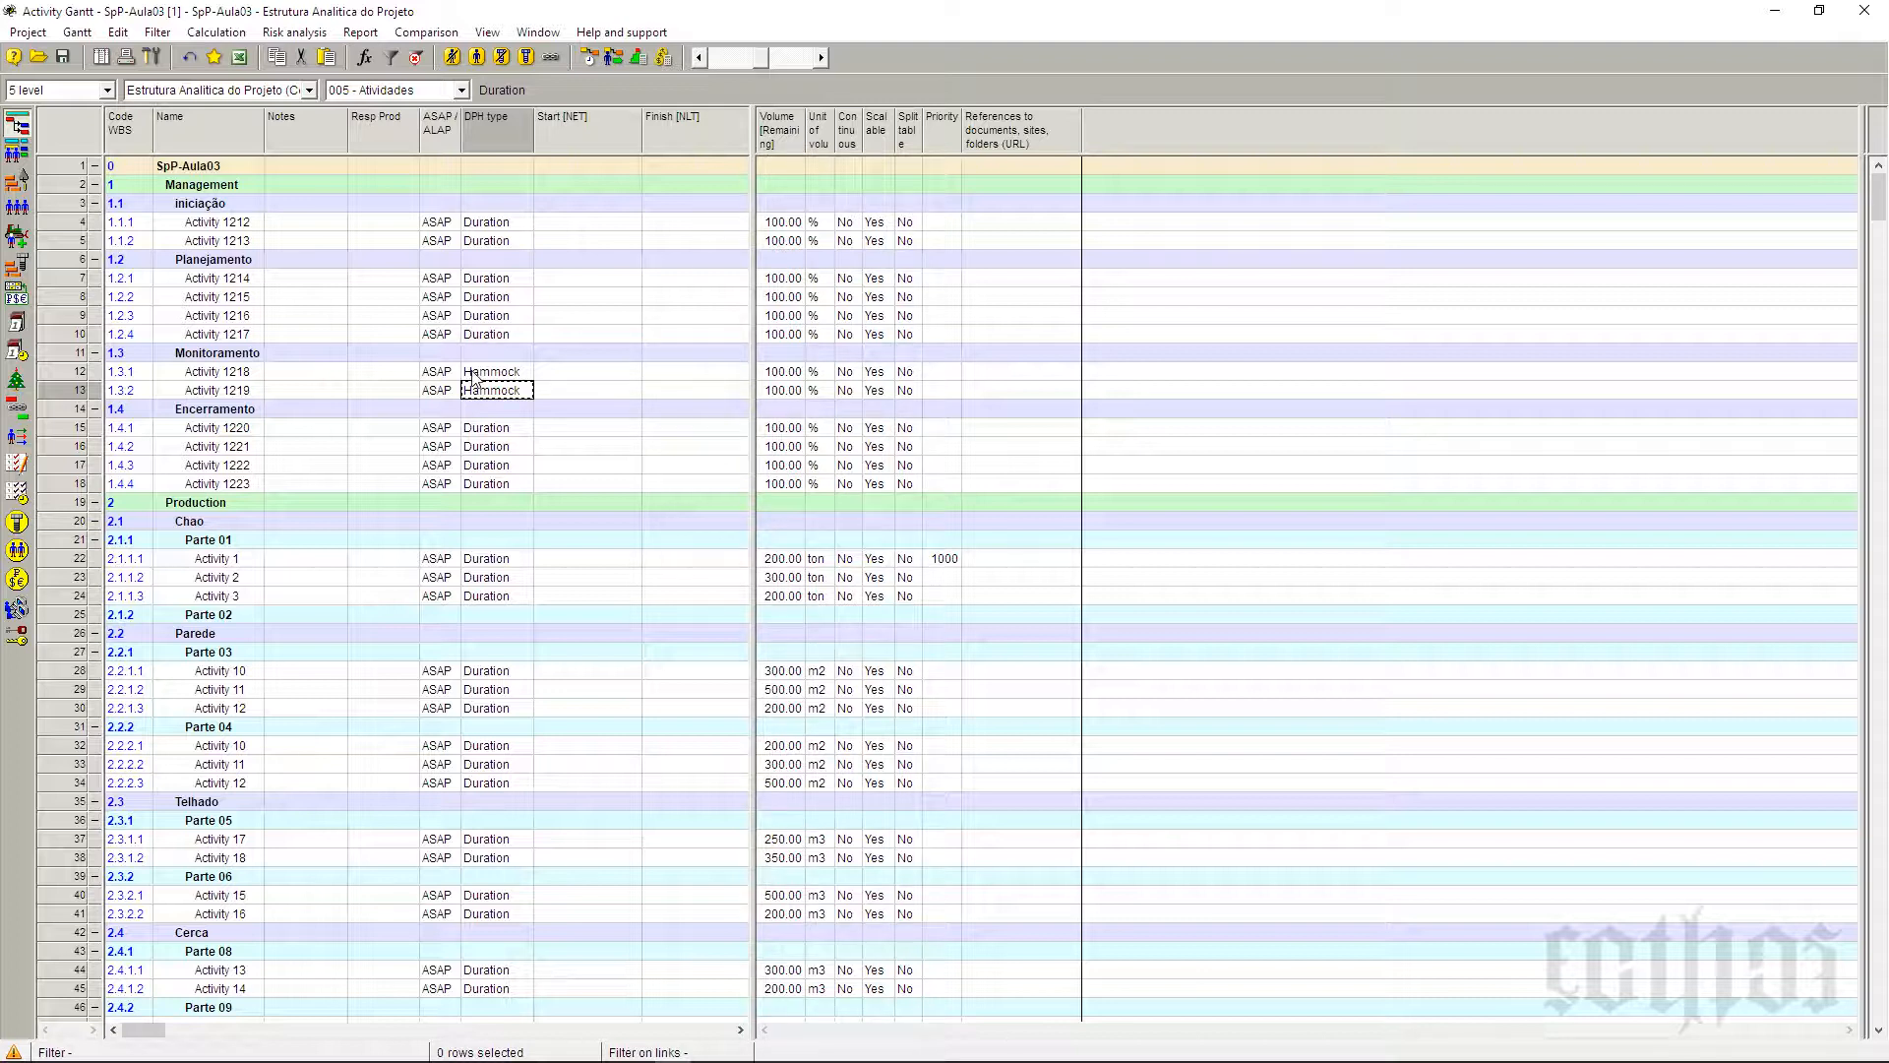
Step: Collapse the Production phases Chao, Parede, Telhado, Cerca and Piscina
click(95, 521)
click(96, 540)
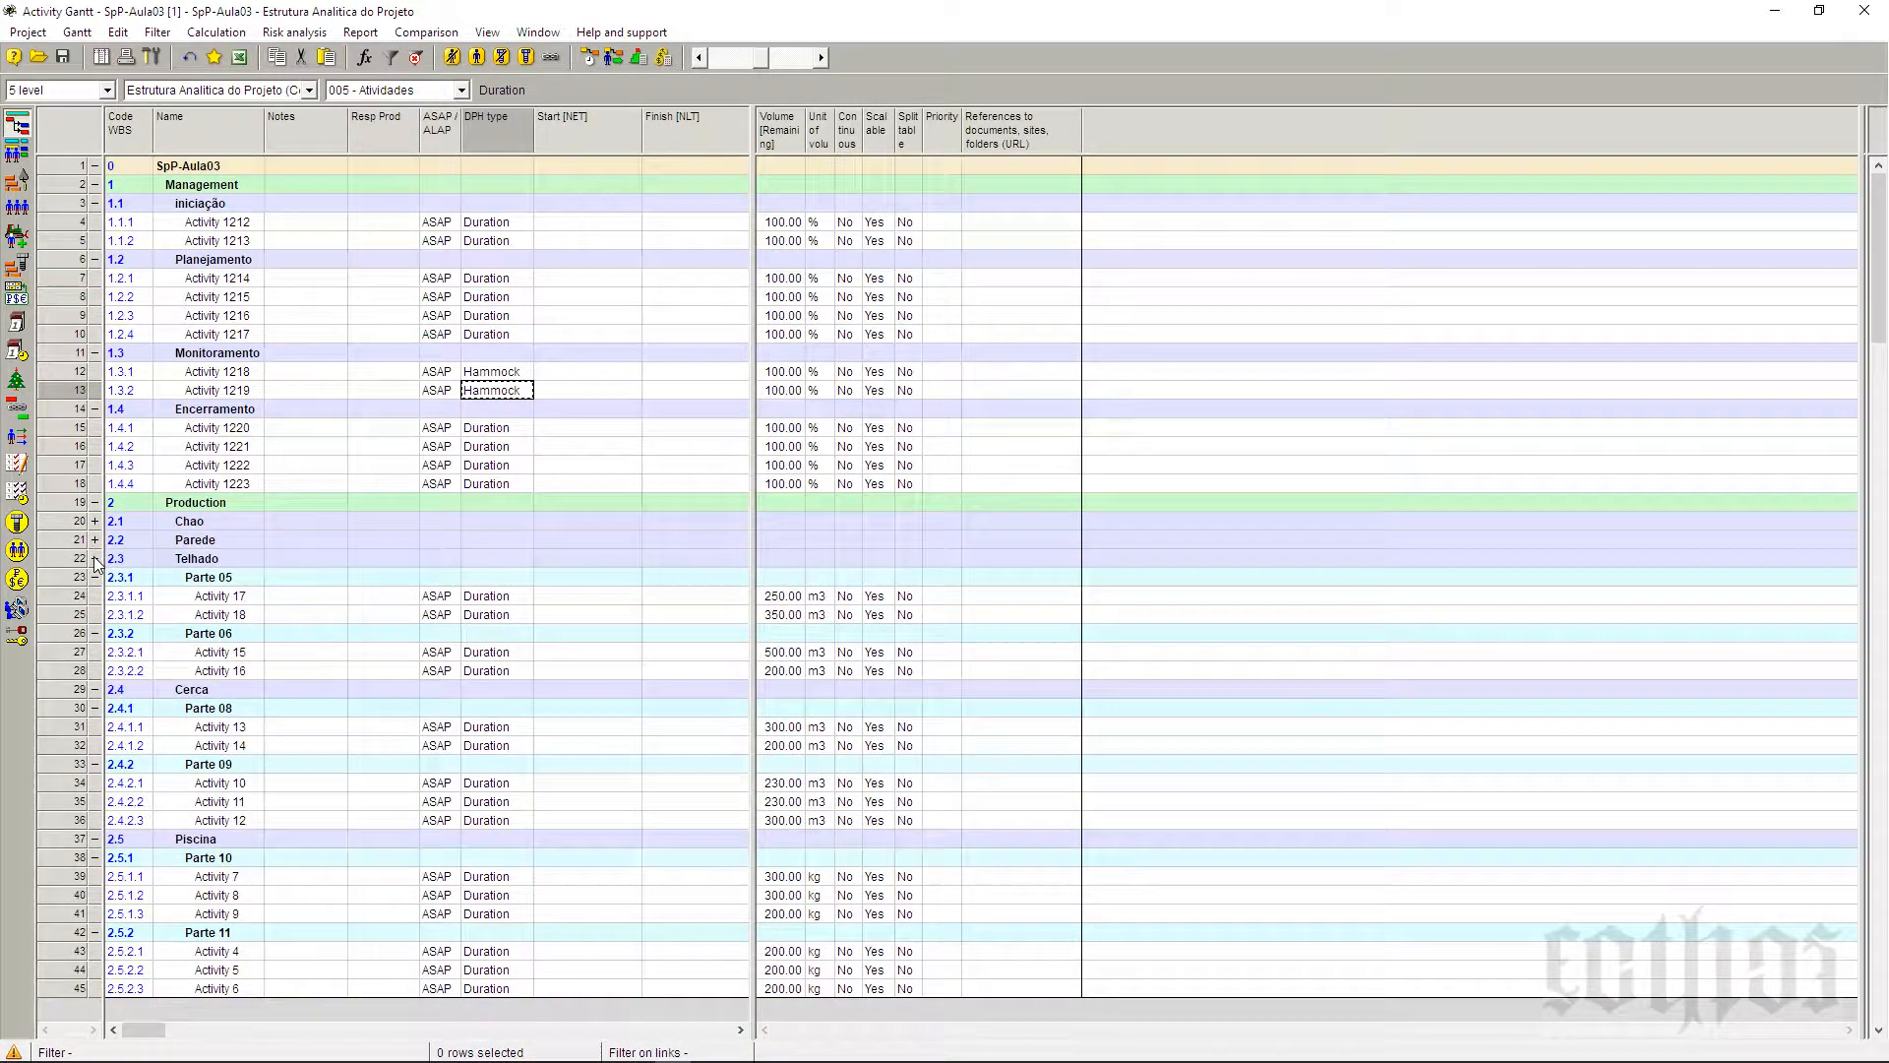
click(96, 558)
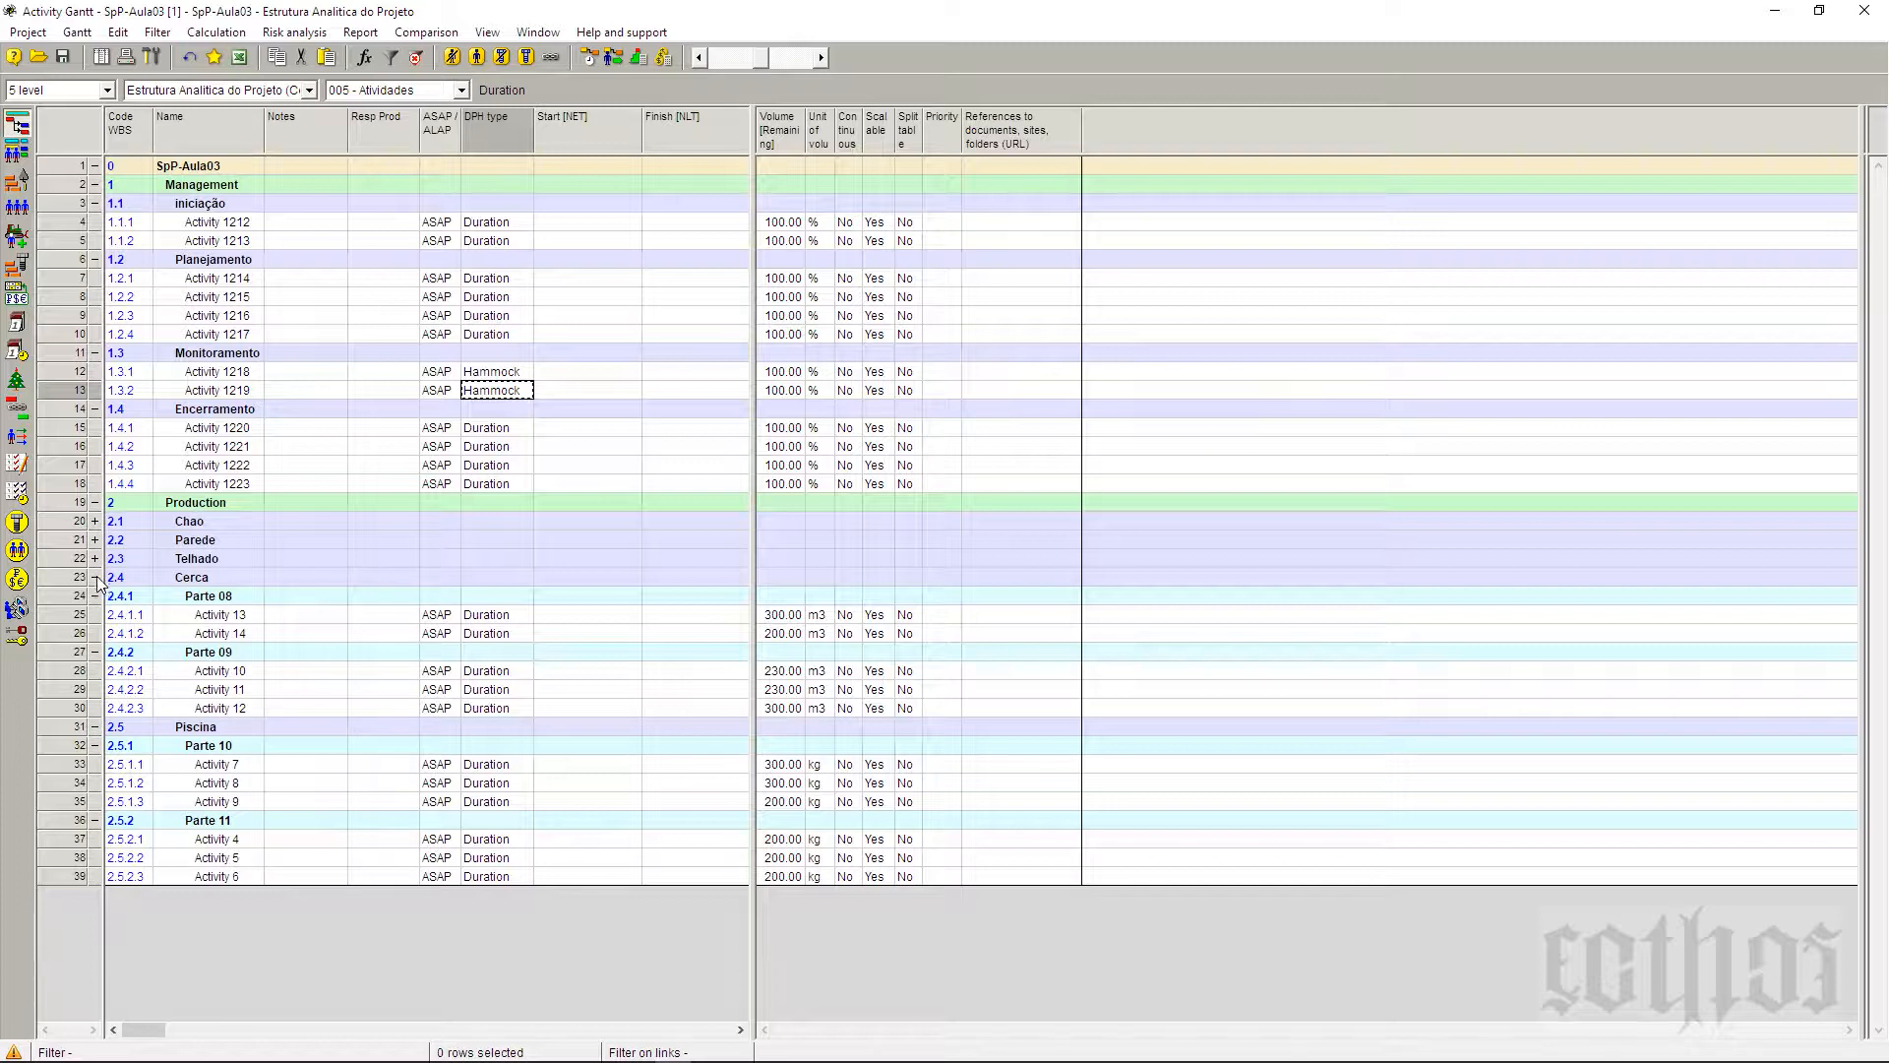
click(95, 576)
click(95, 595)
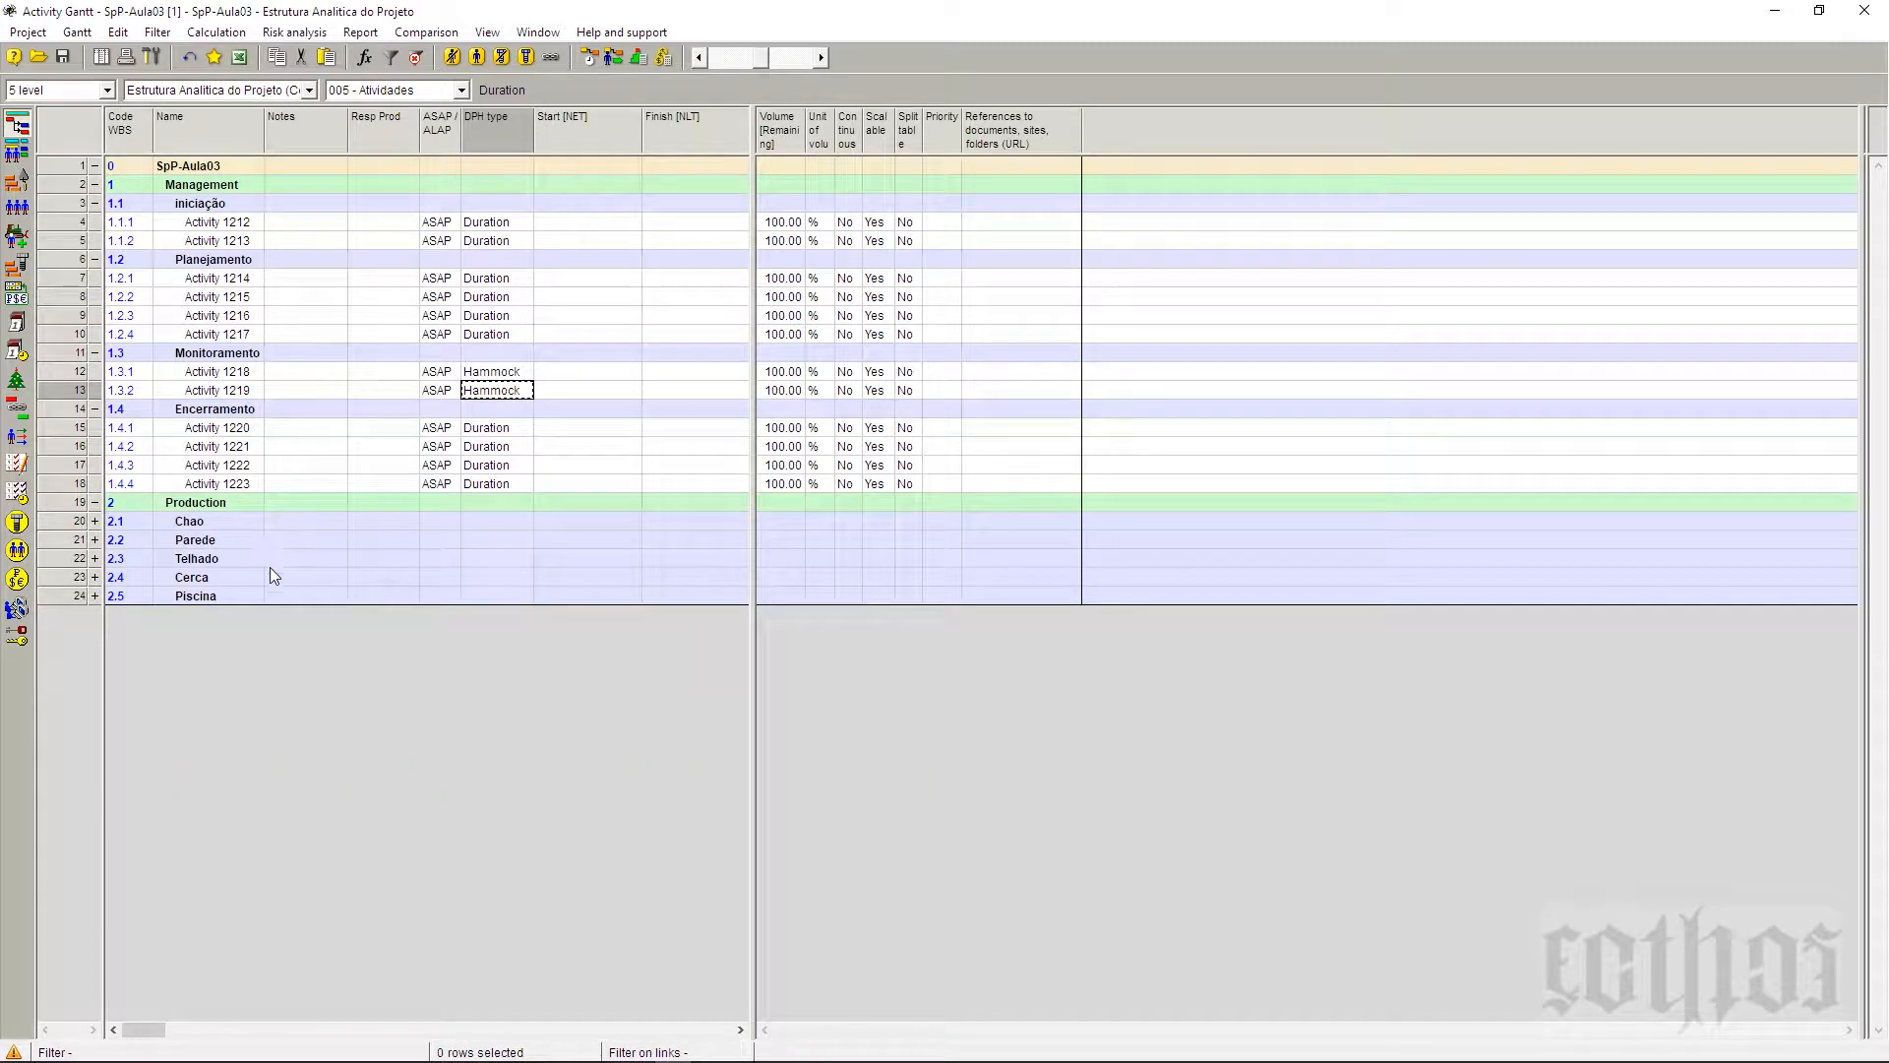
click(250, 376)
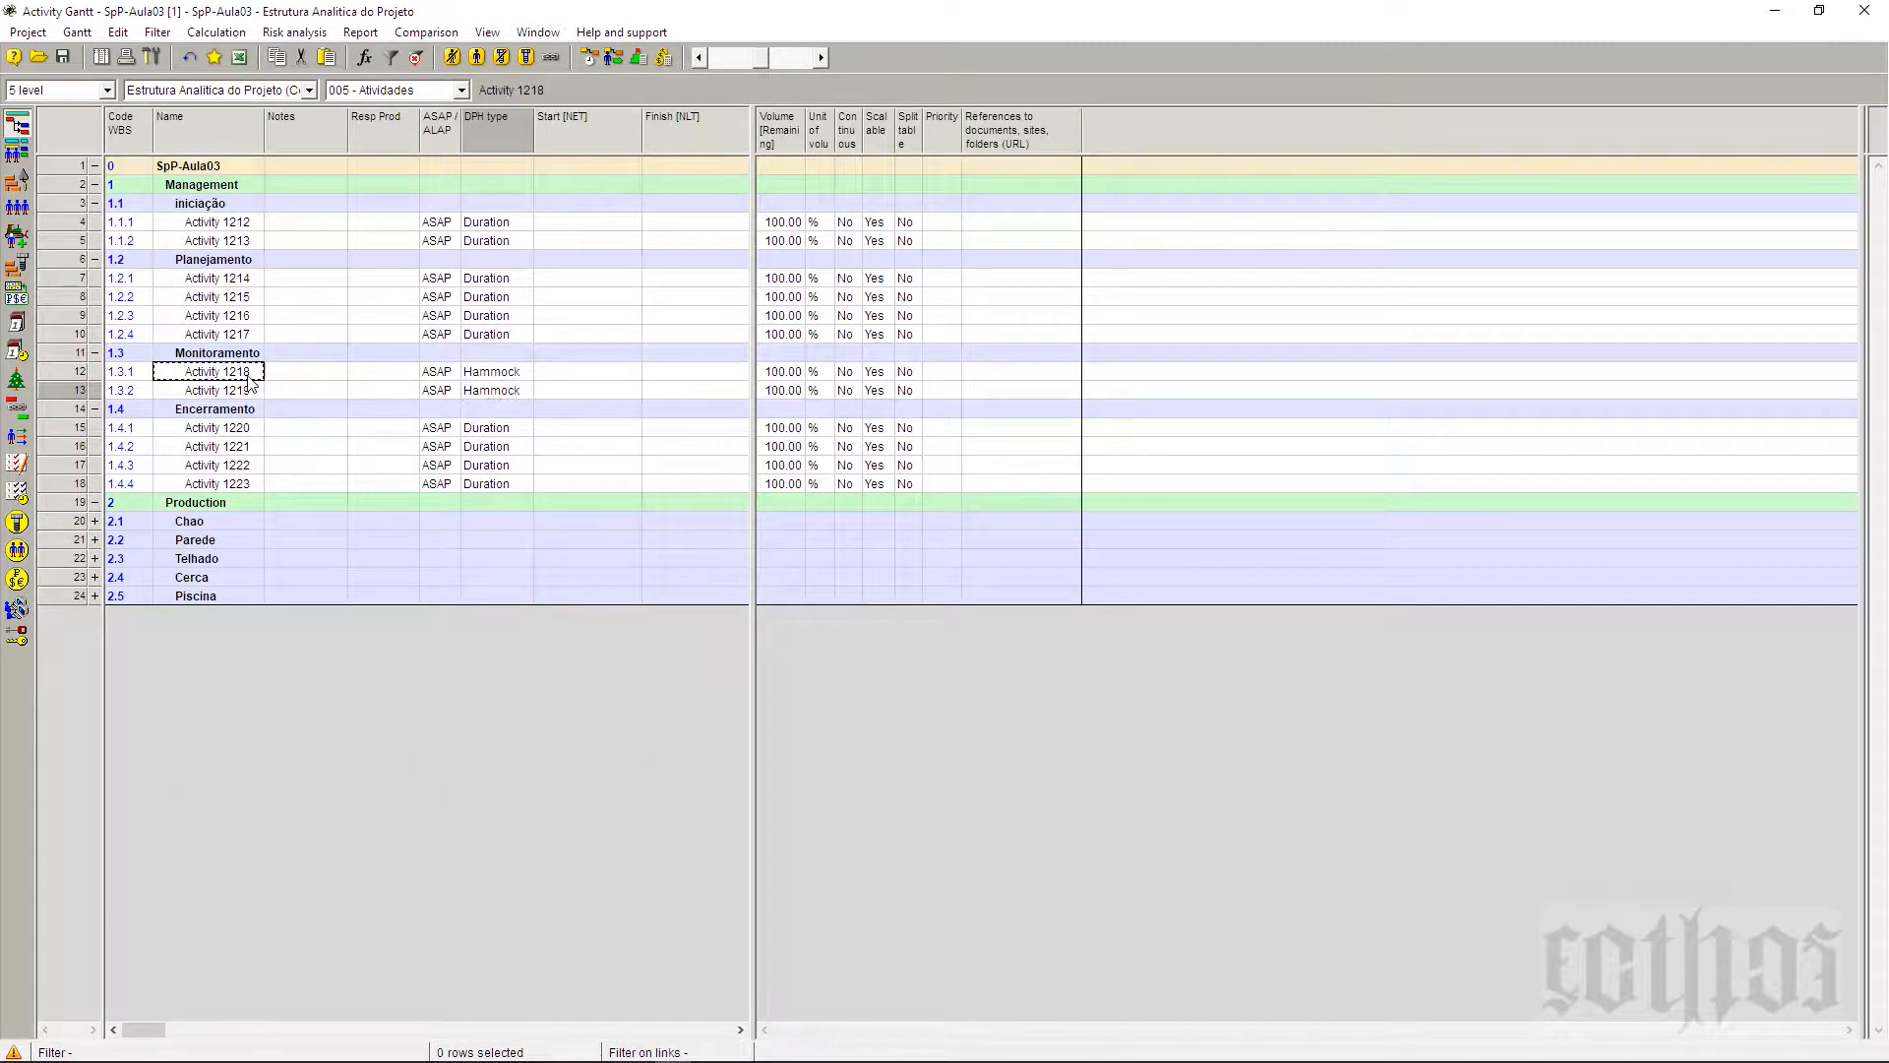
click(216, 521)
shift+click(216, 559)
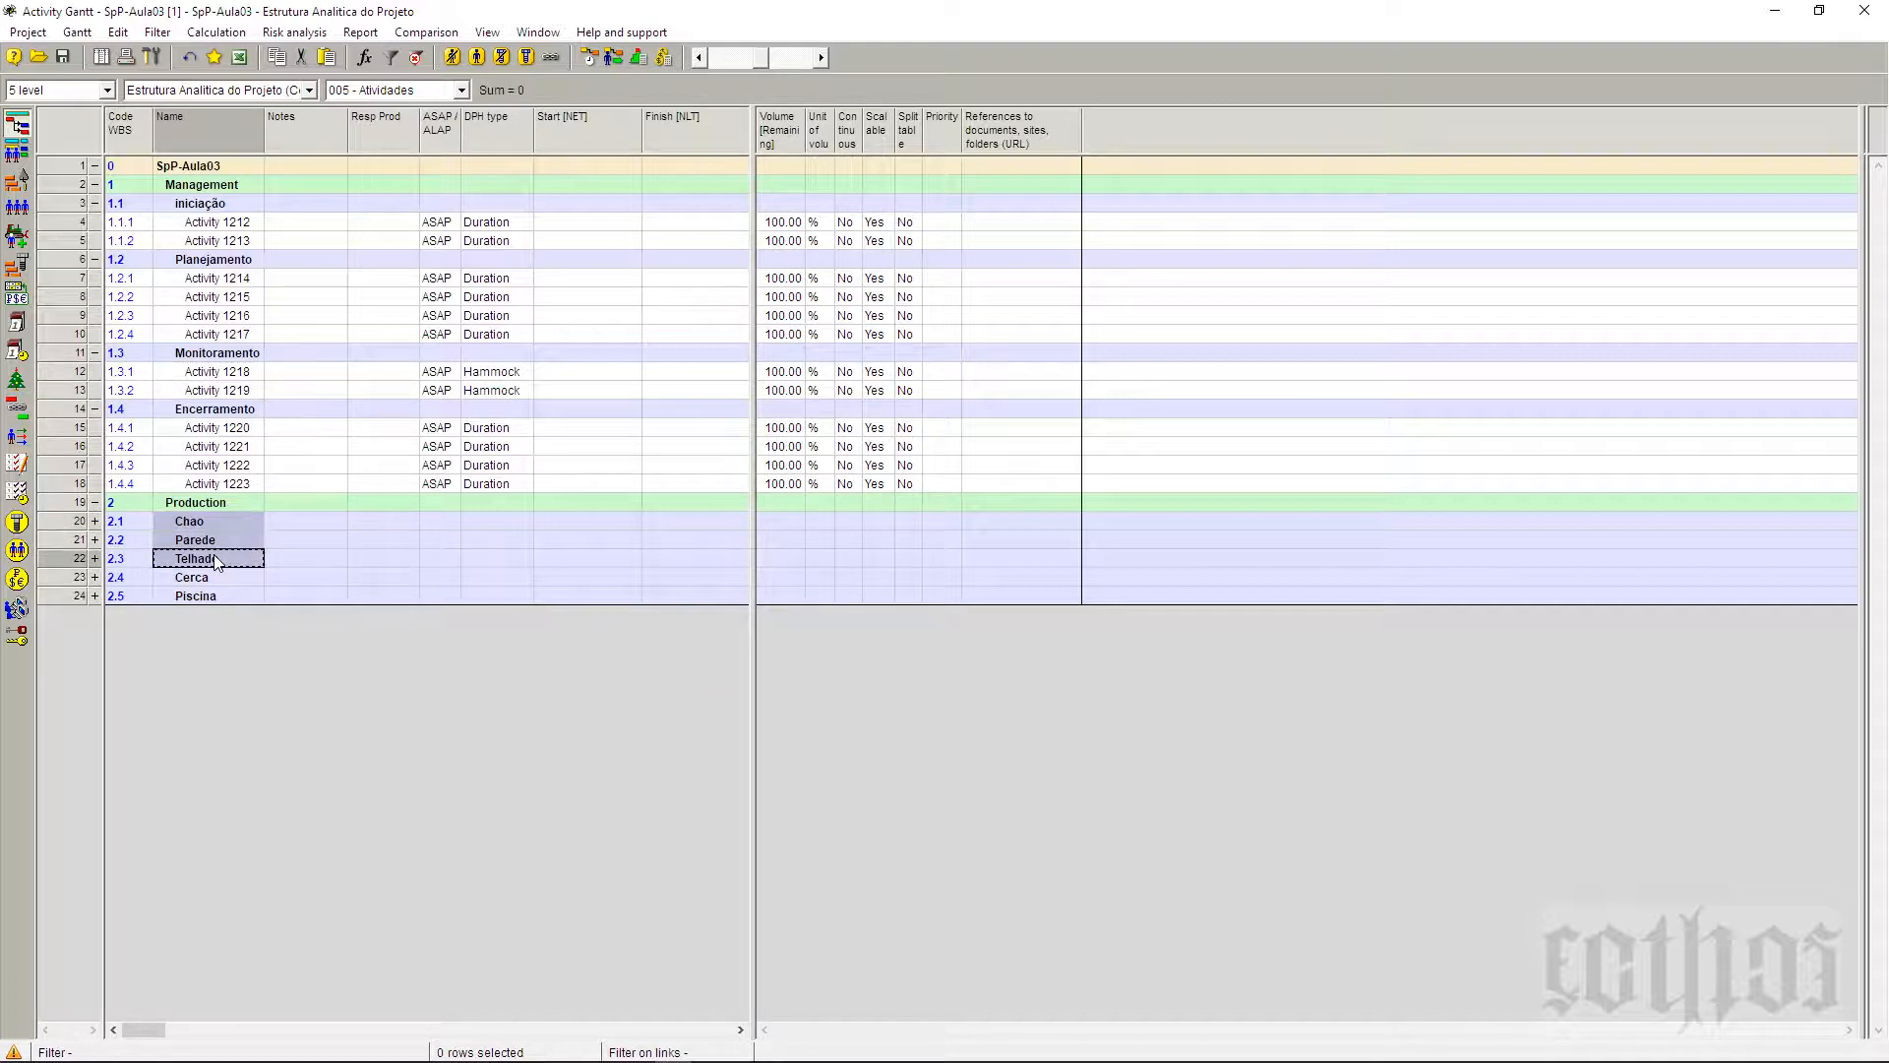
click(246, 395)
drag(232, 578, 228, 599)
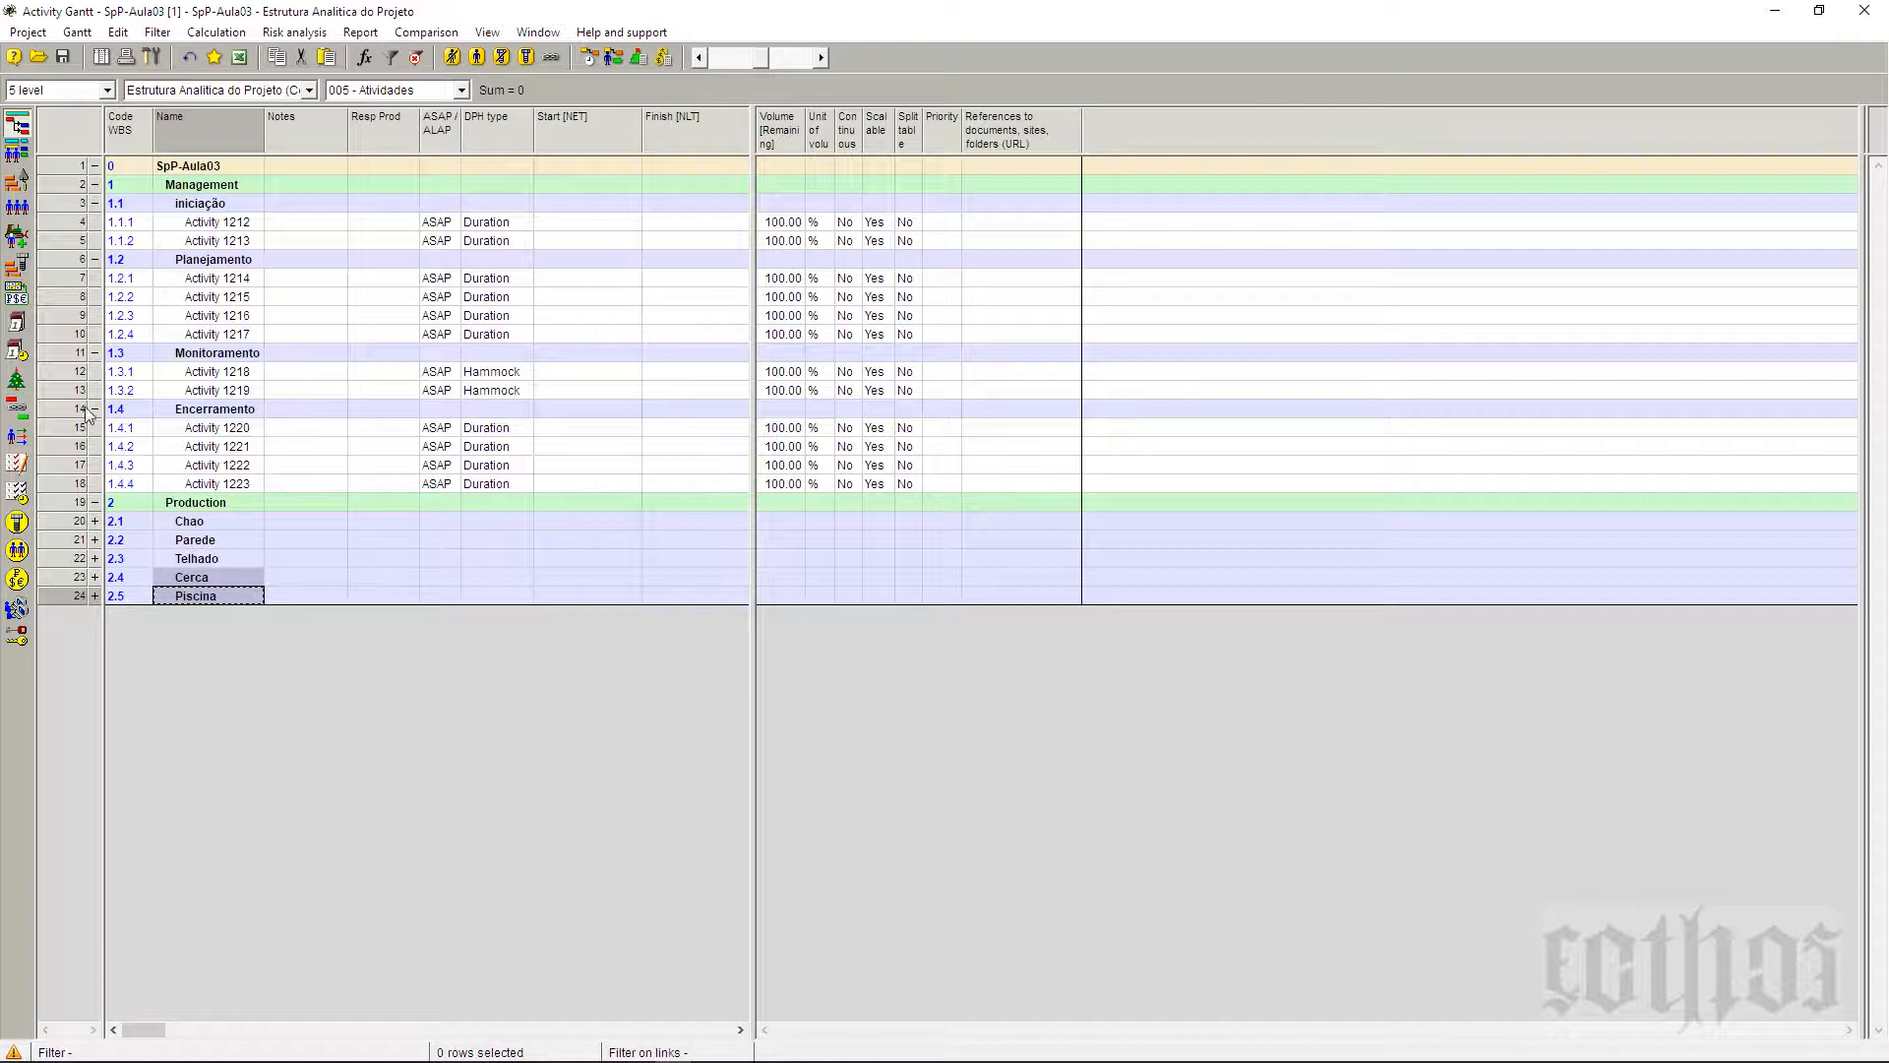
Step: Review the DPH types of the Monitoramento and Encerramento activities and the type options offered for Activity 1223
click(63, 375)
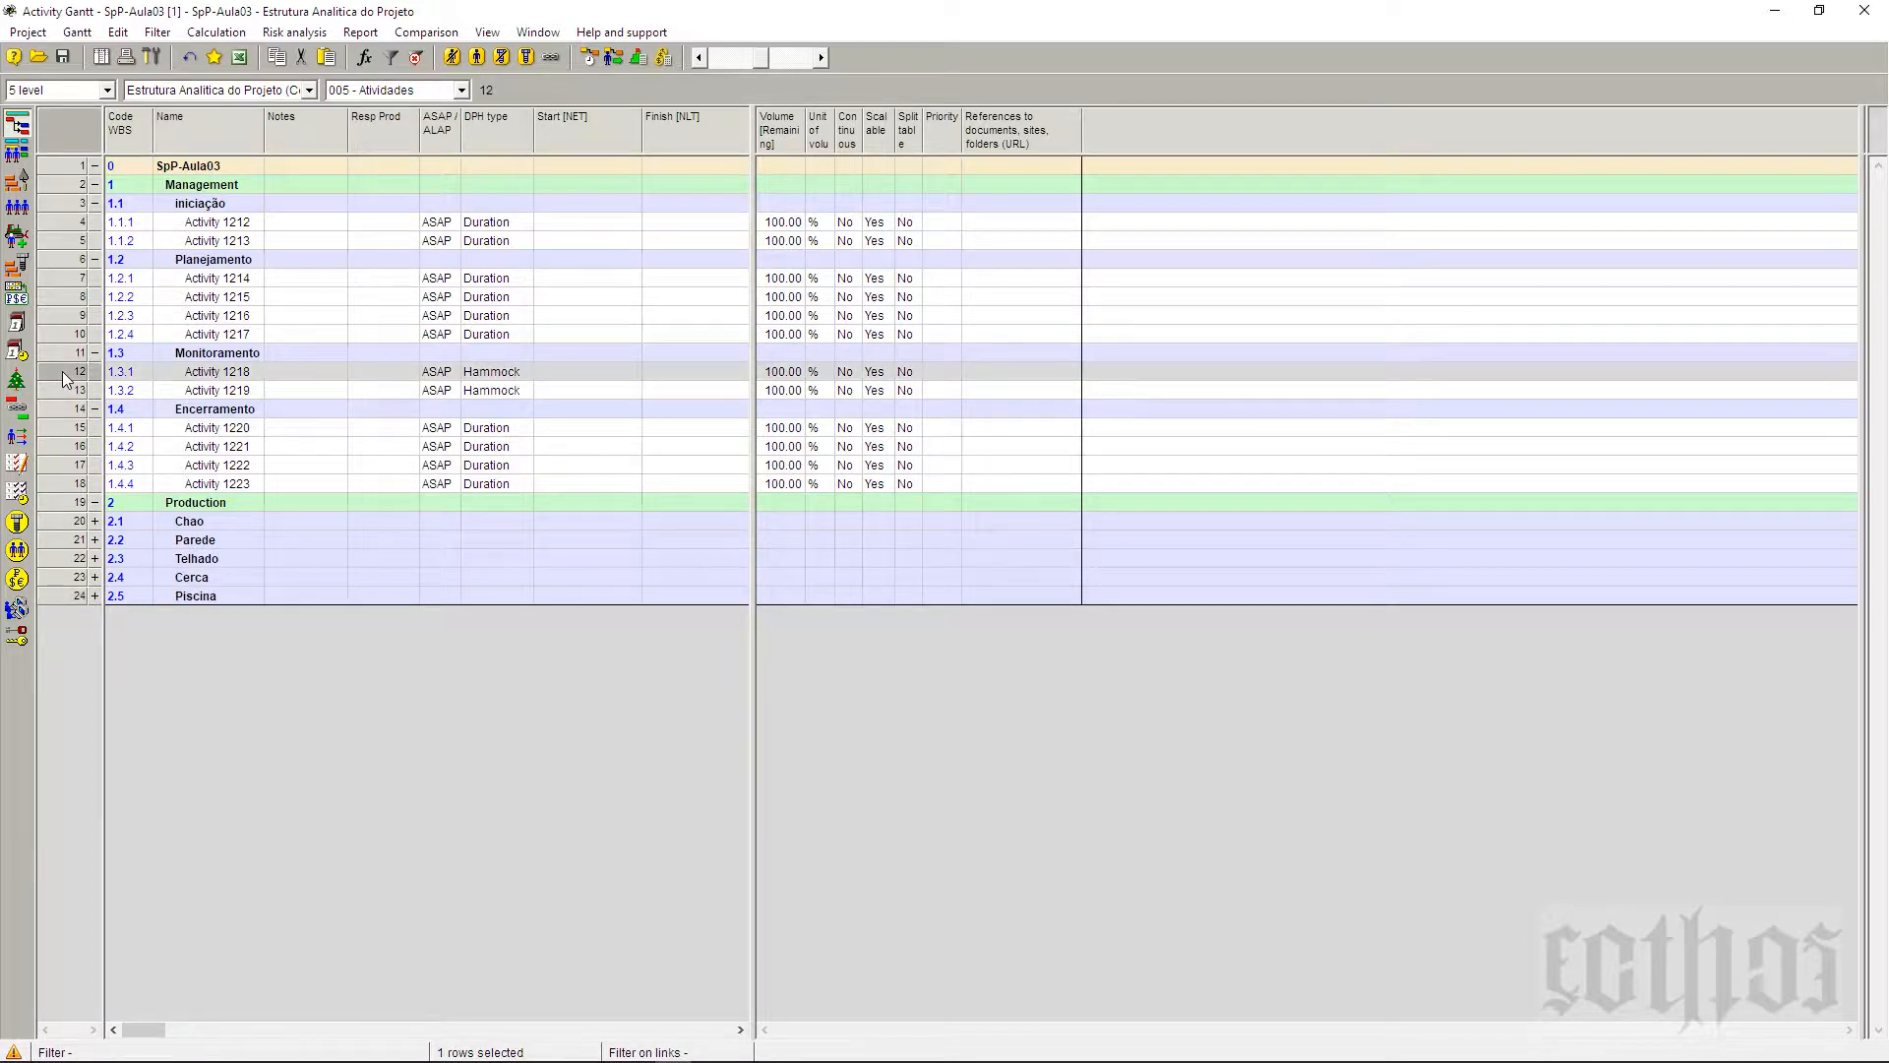
click(69, 578)
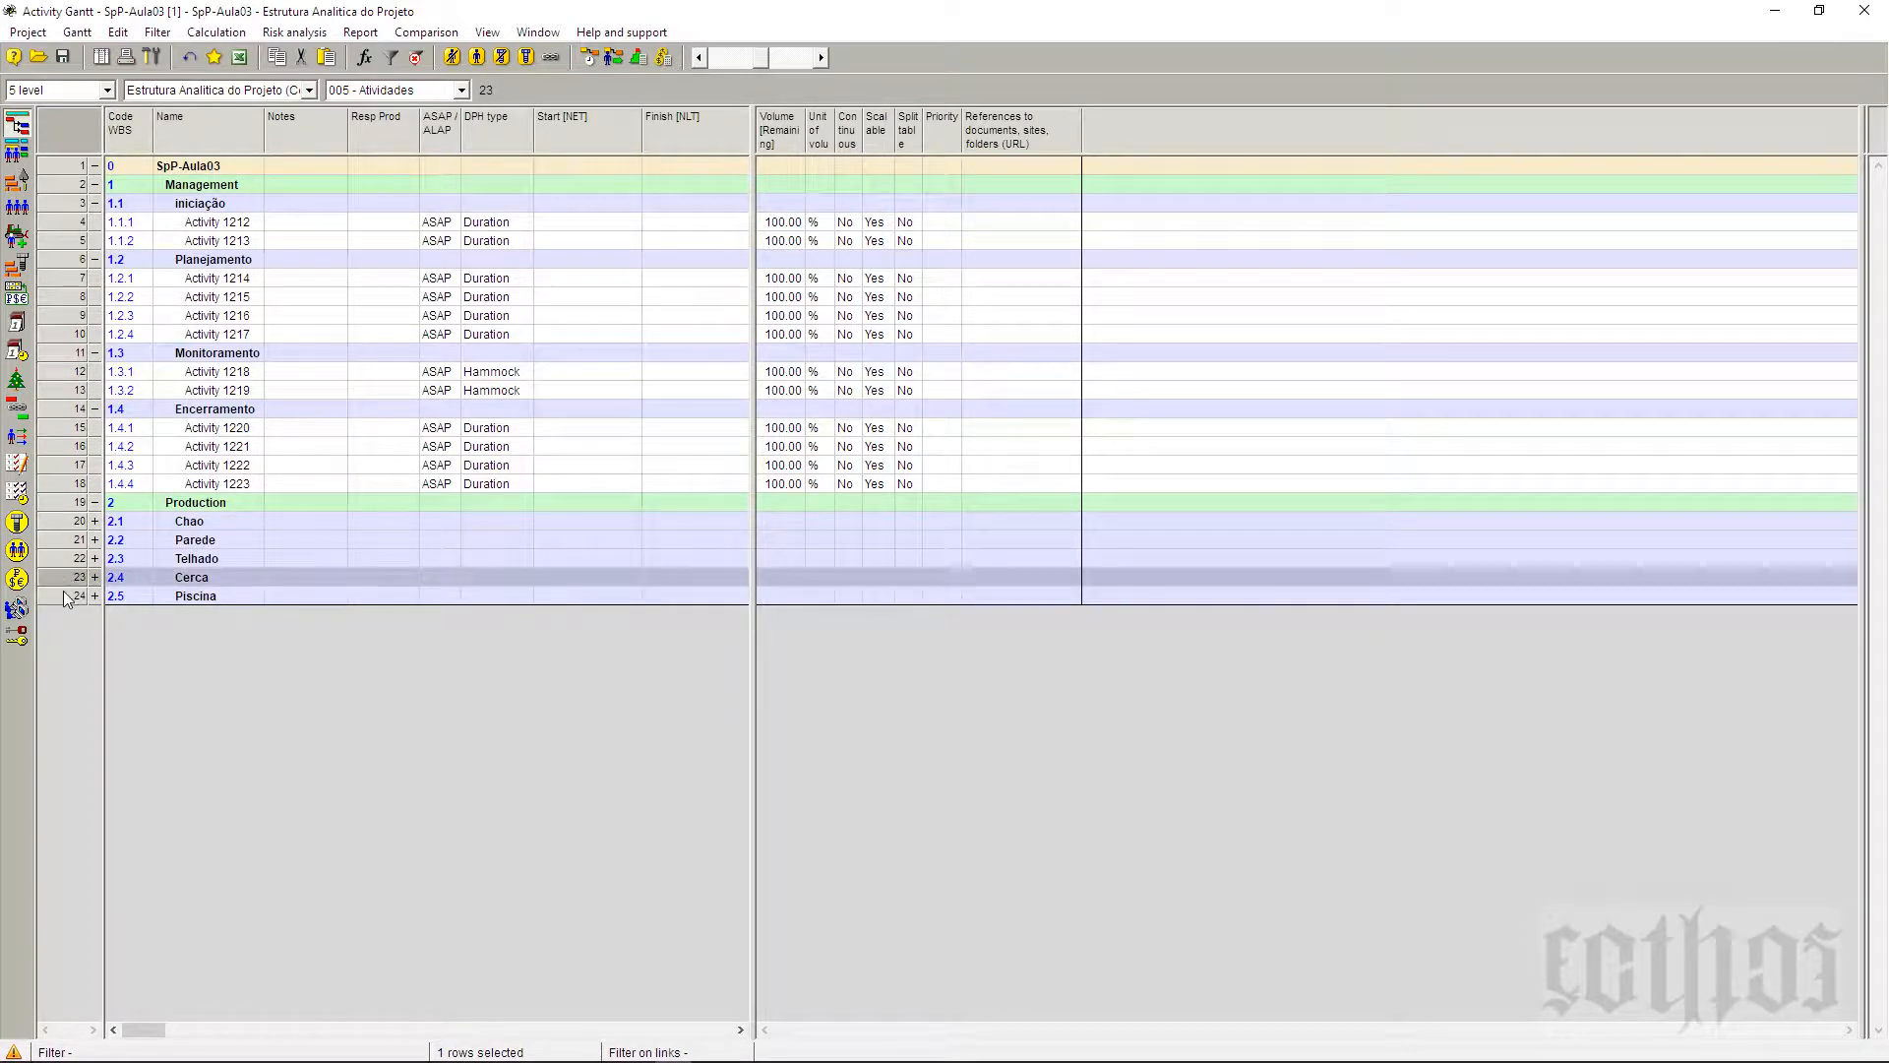
shift+click(65, 596)
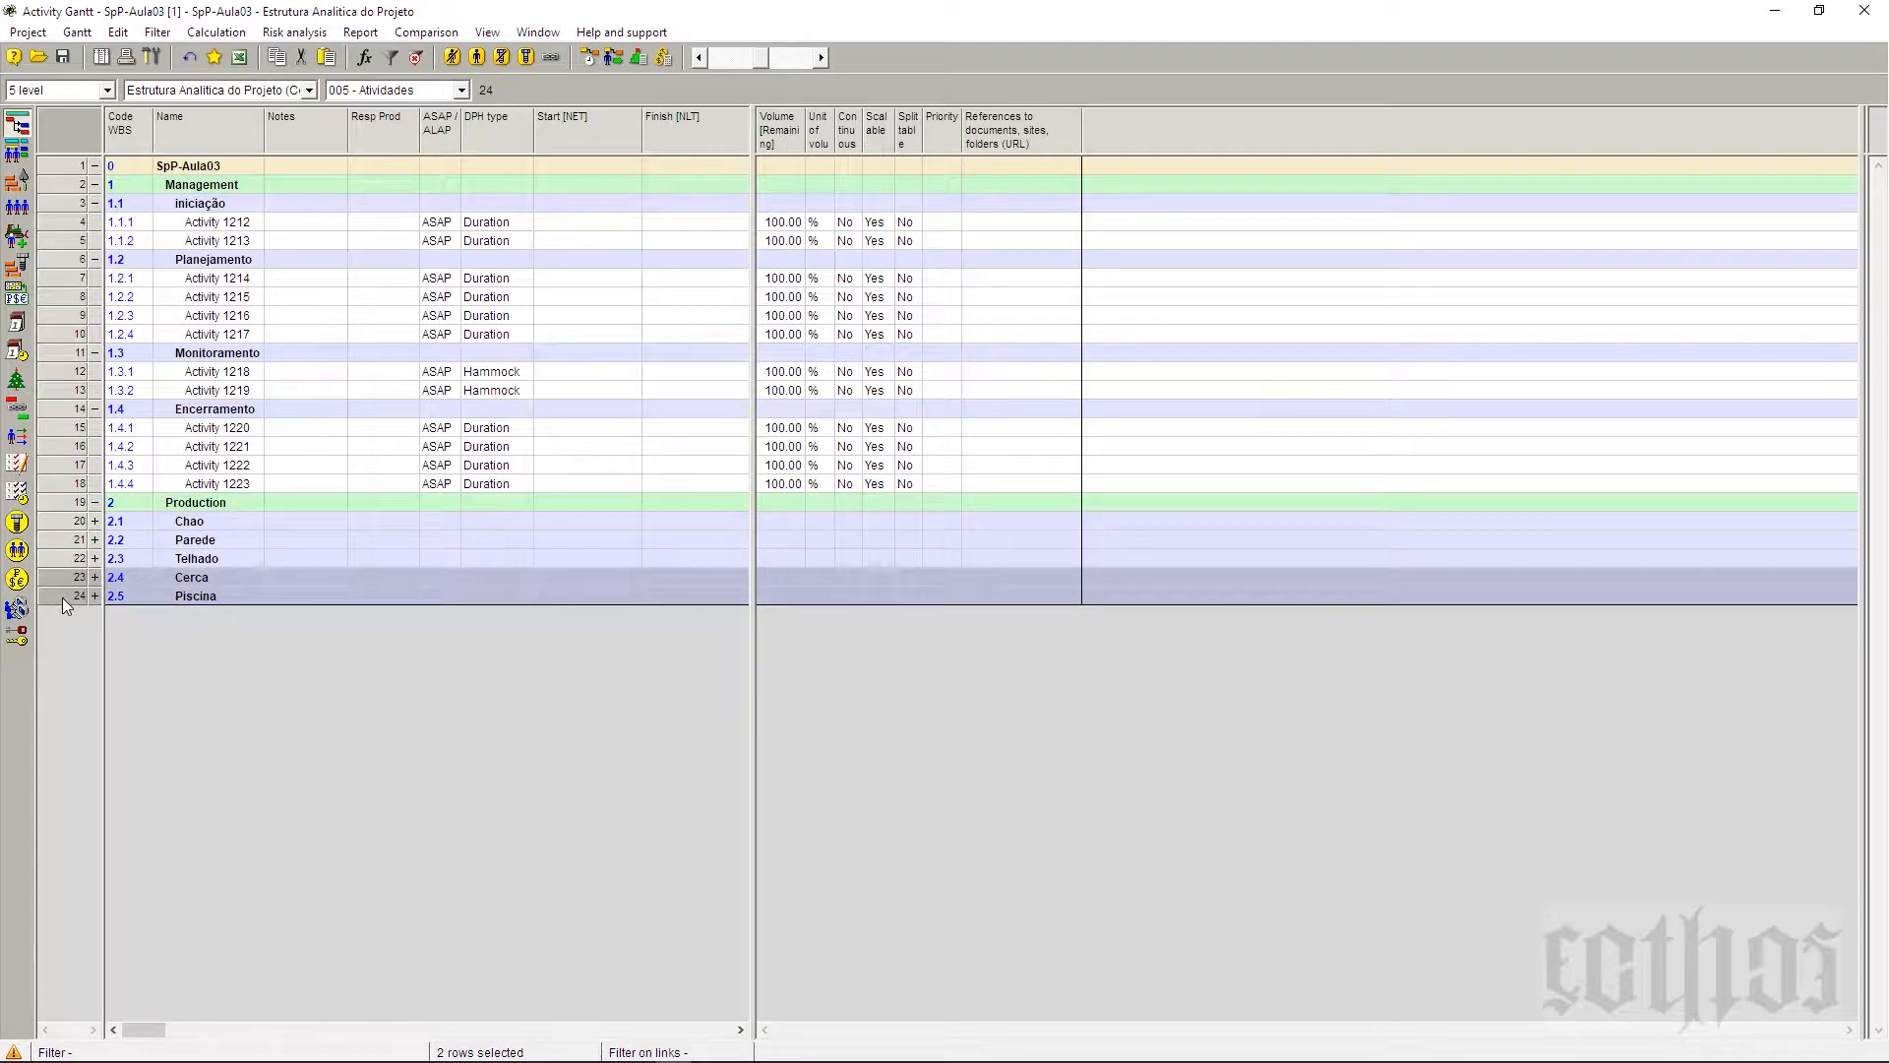
click(497, 391)
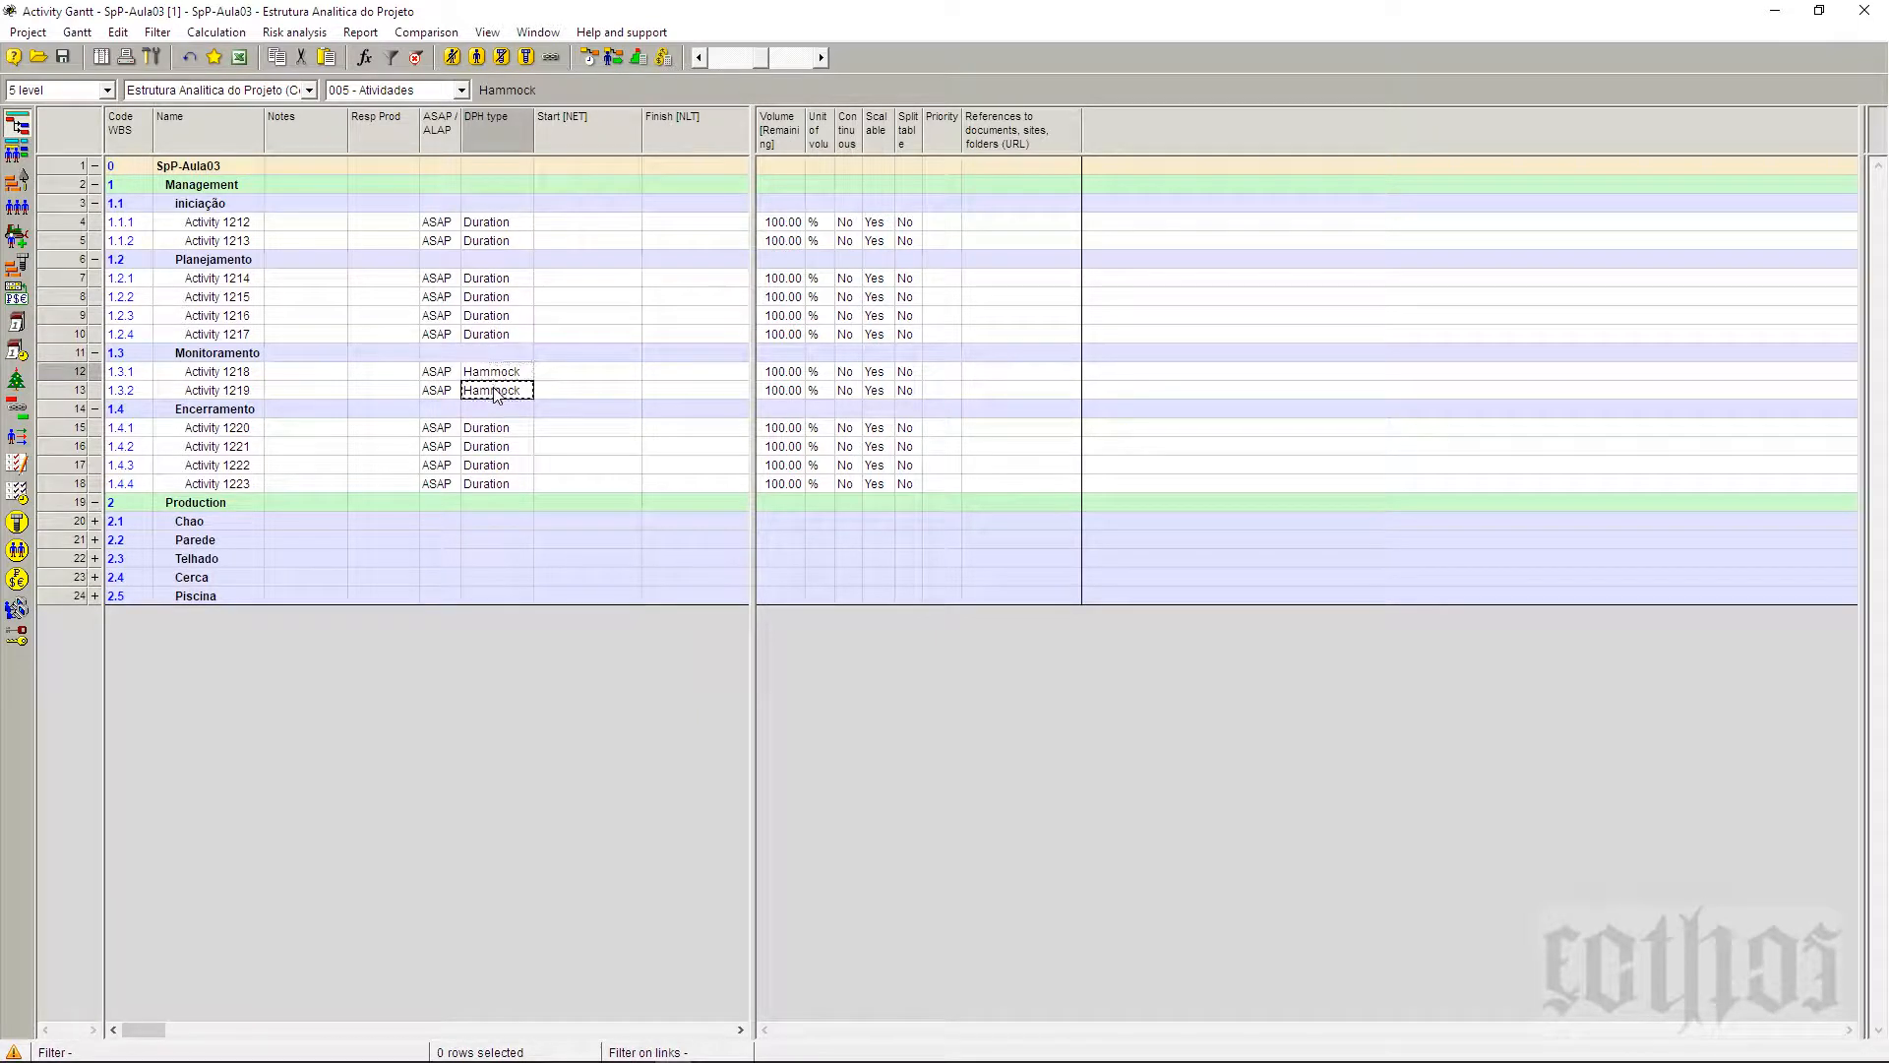
click(495, 431)
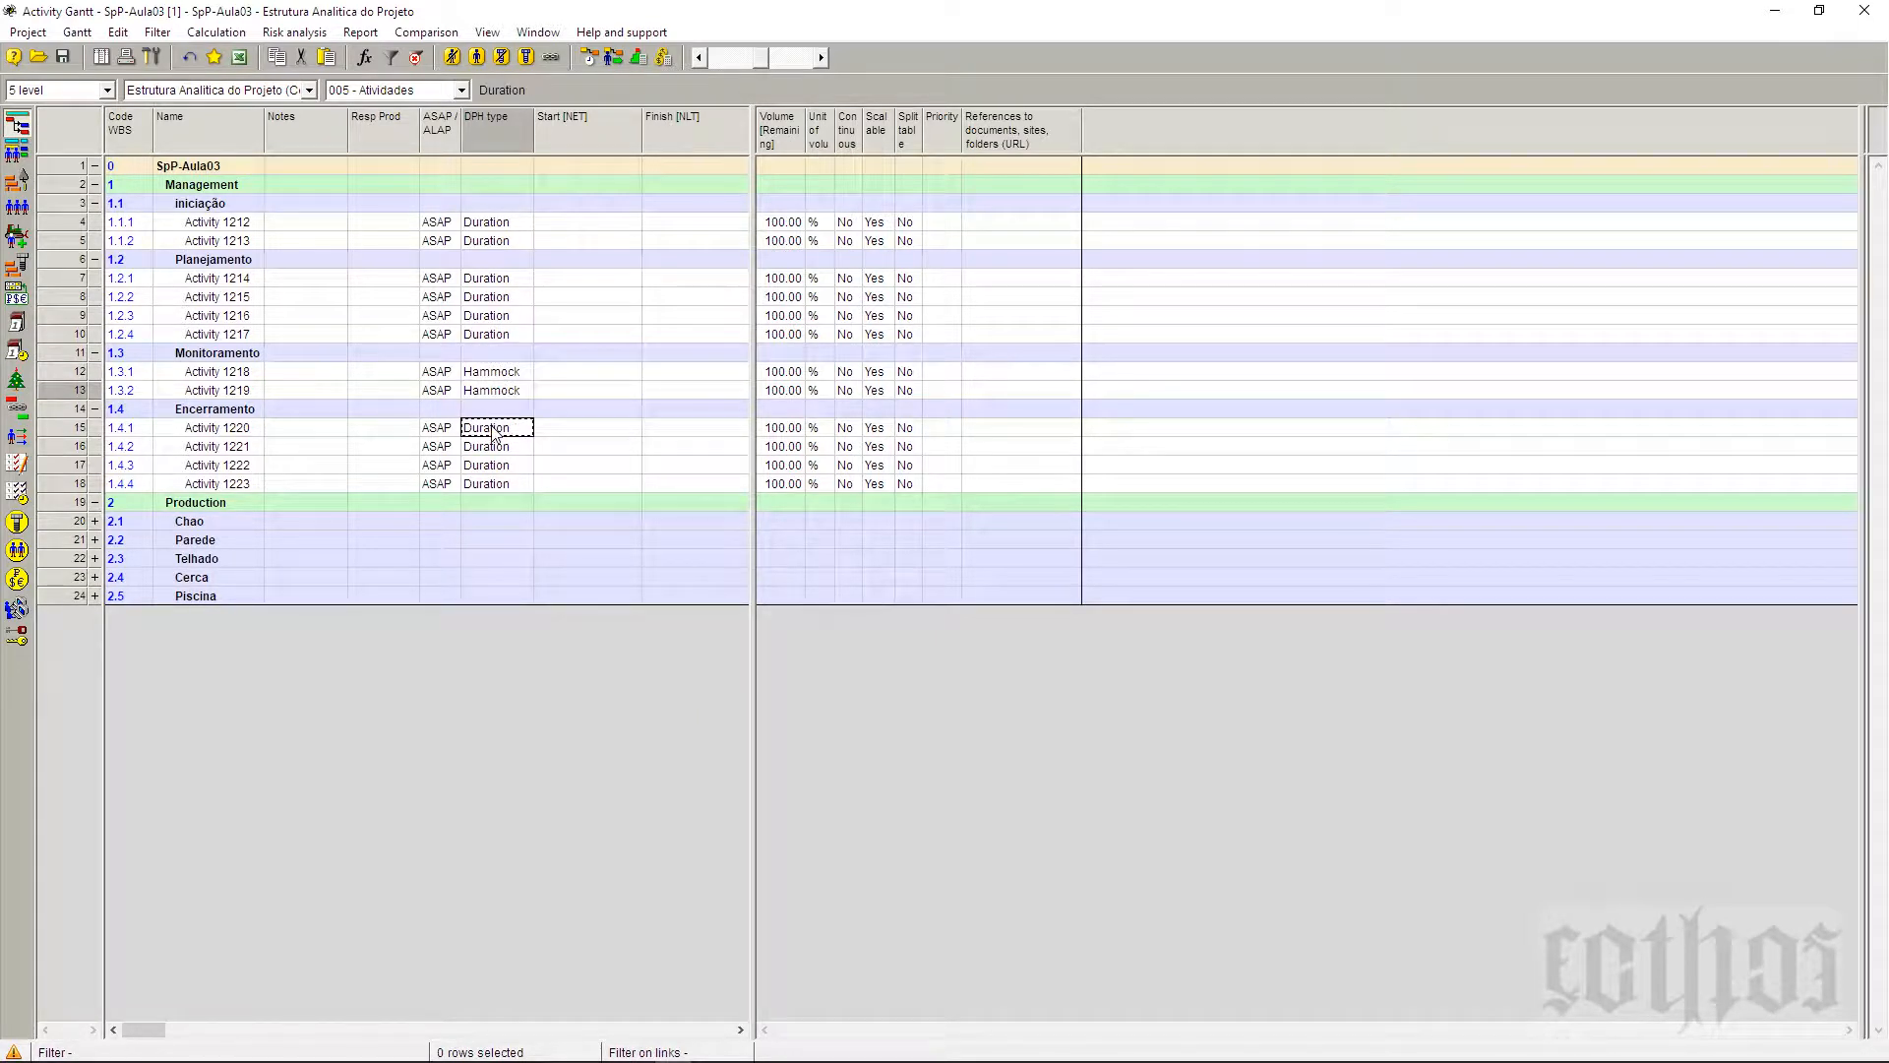
click(497, 449)
click(500, 468)
click(504, 488)
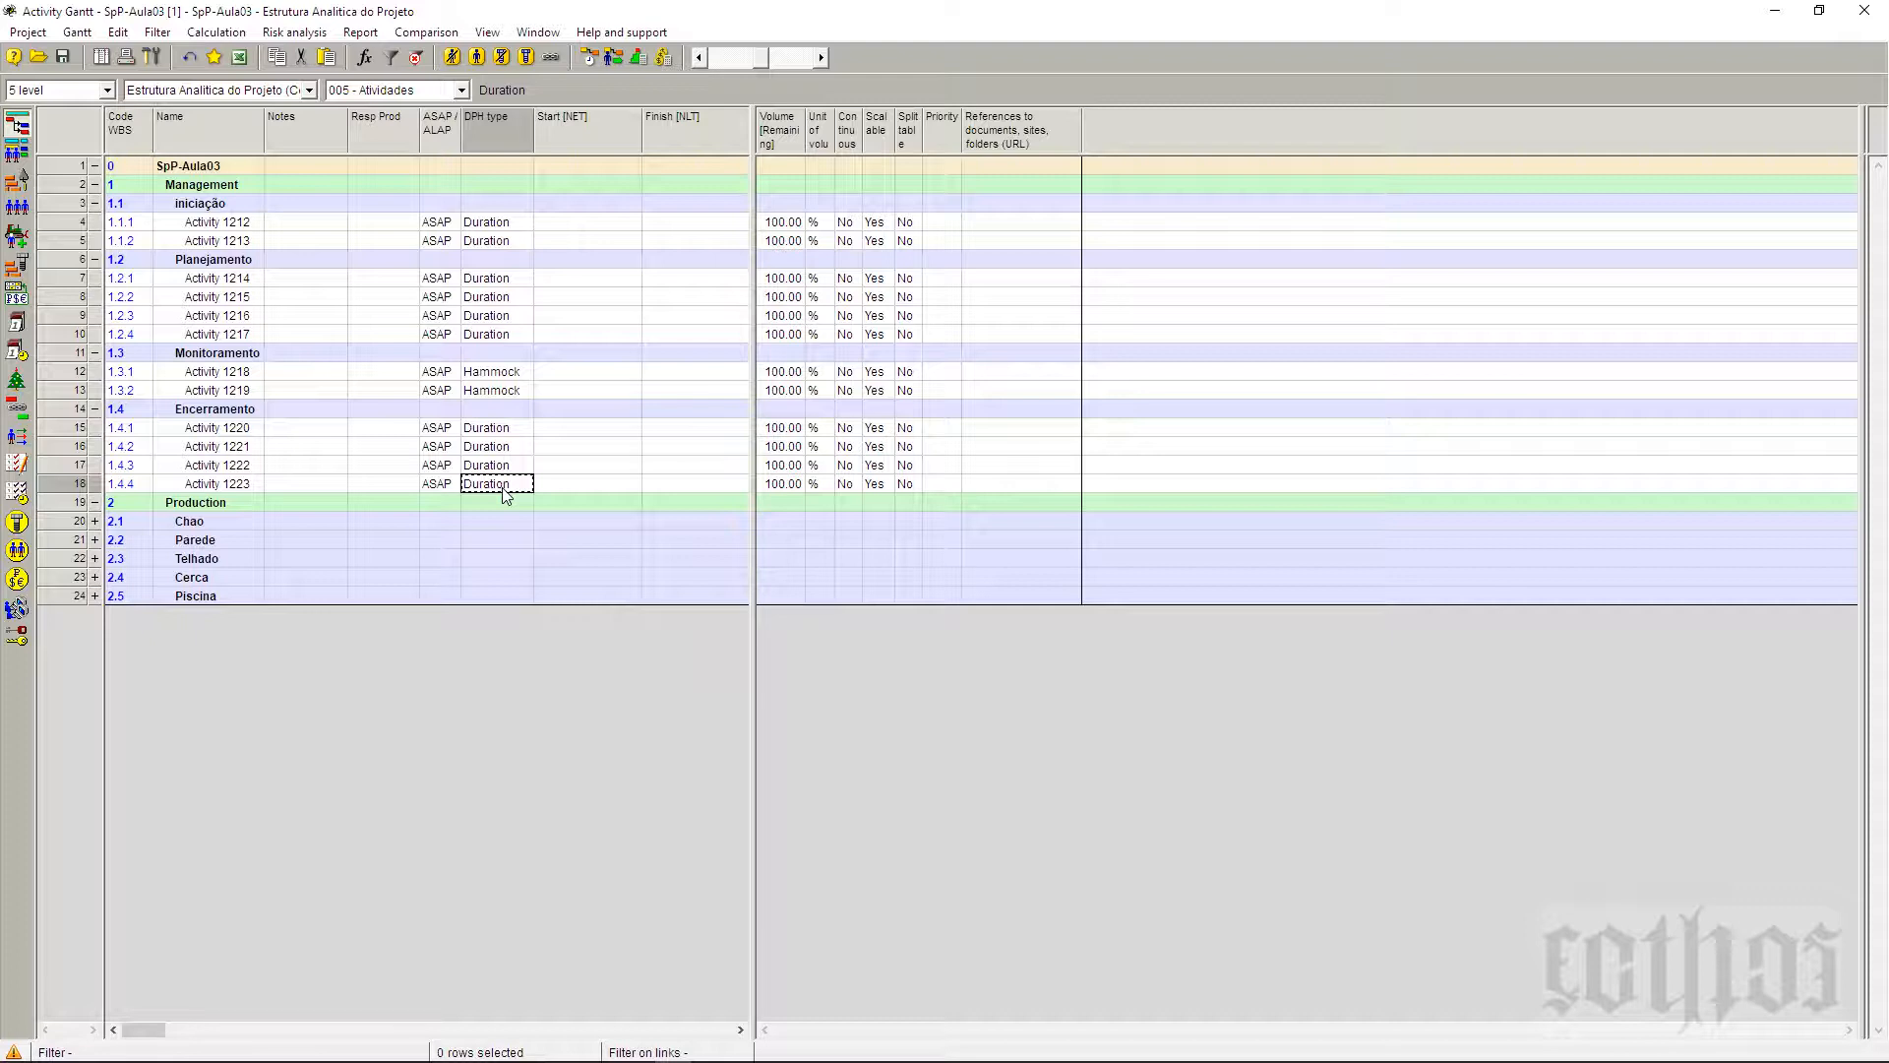
click(506, 487)
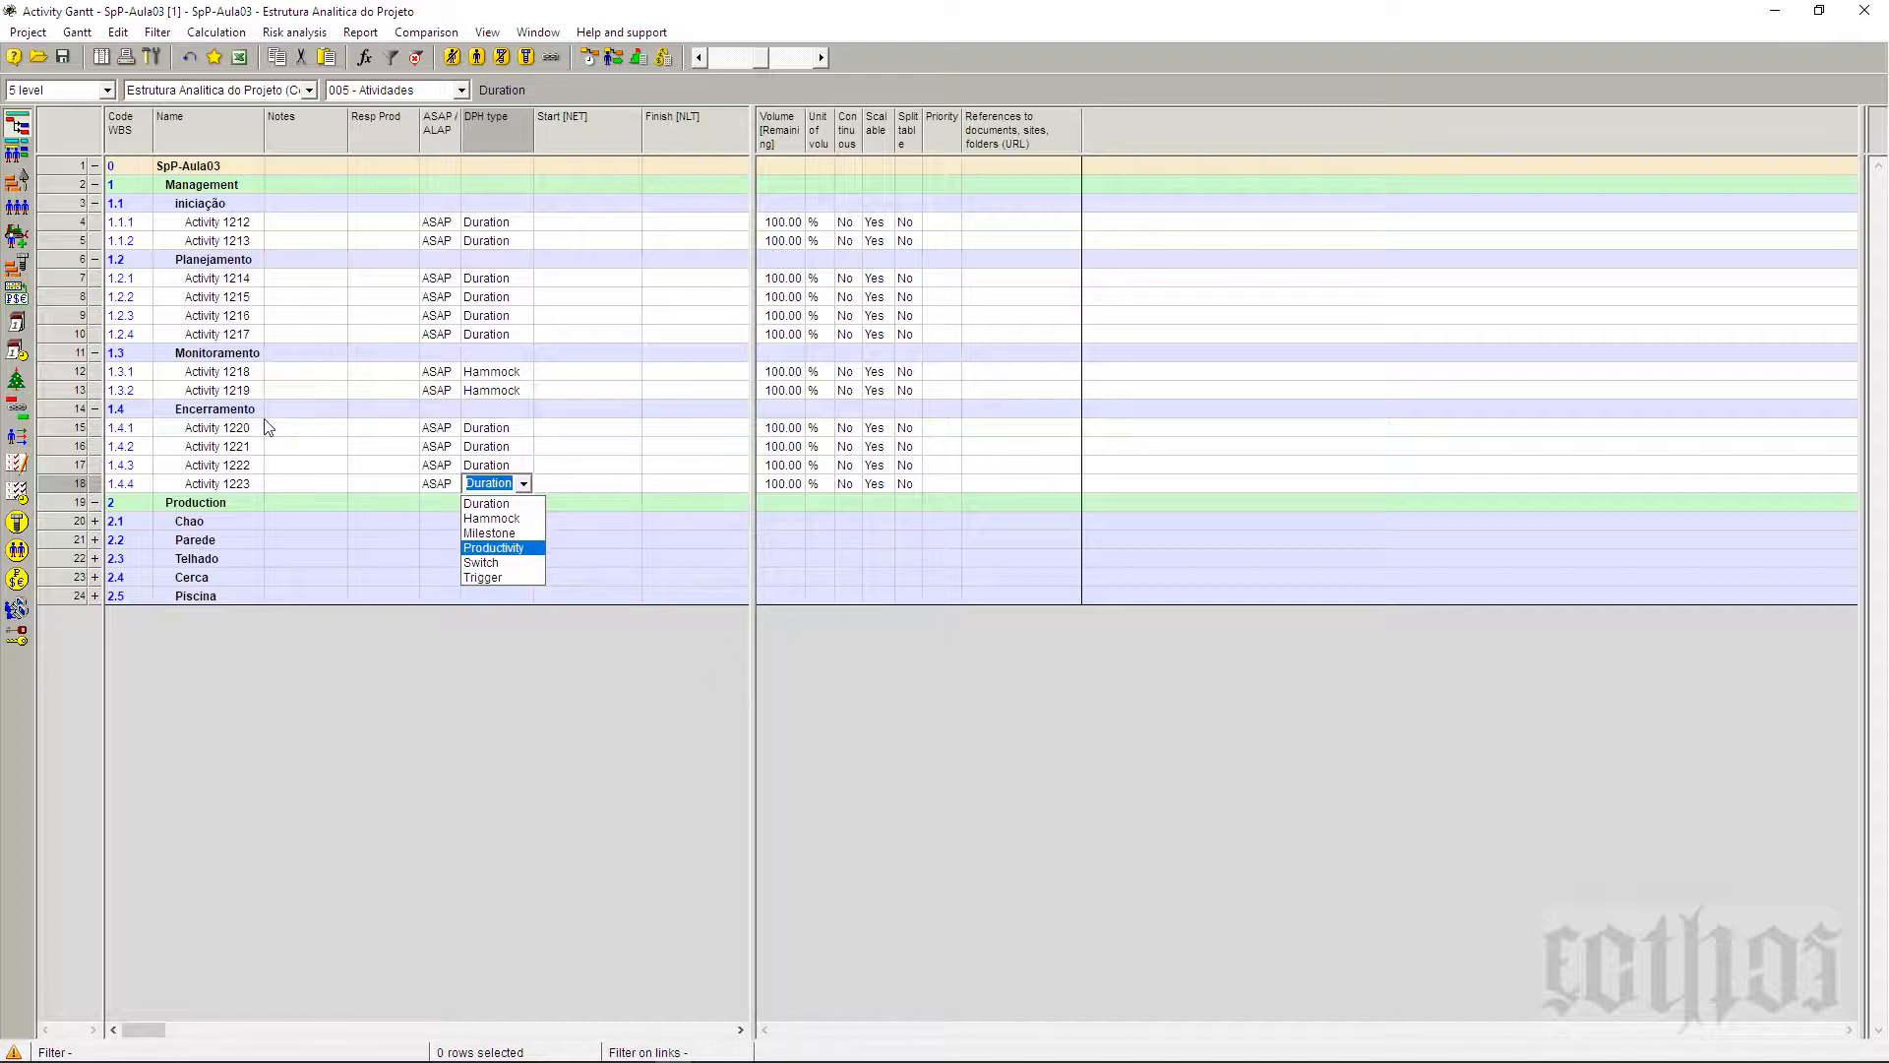
click(234, 429)
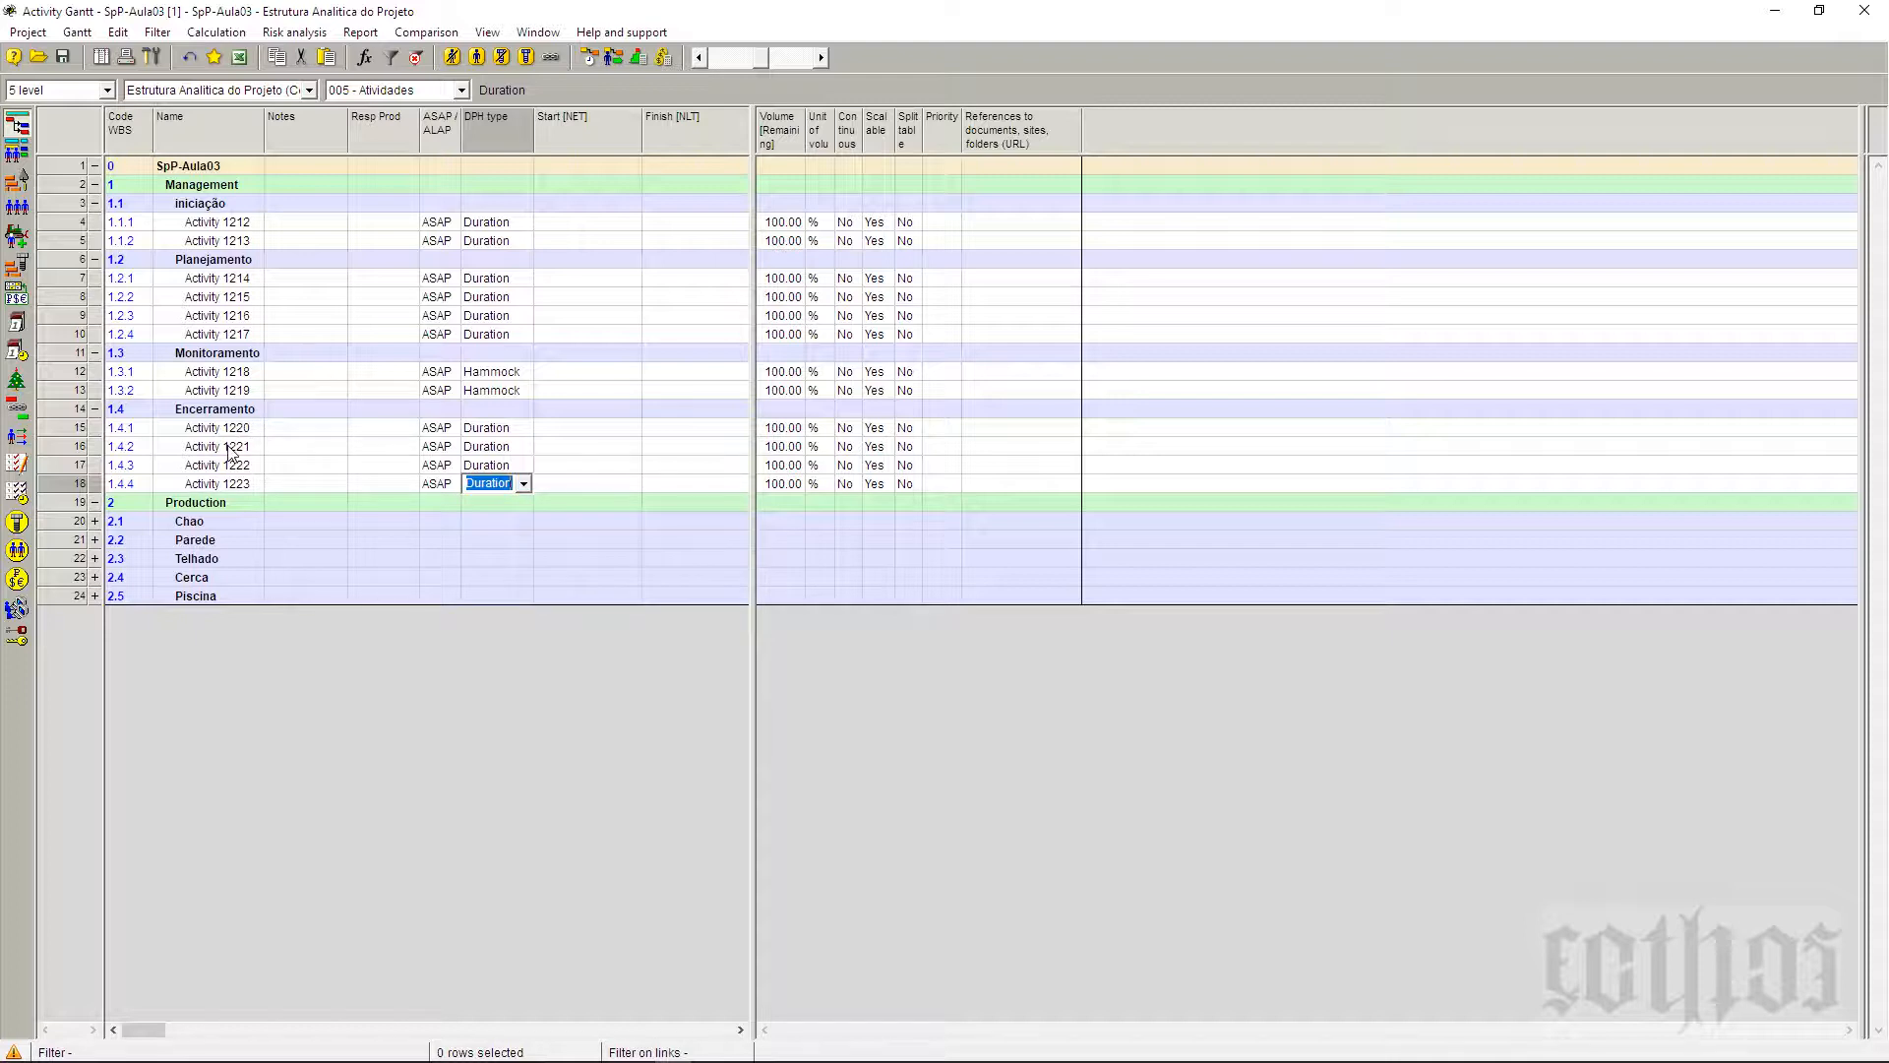
click(232, 447)
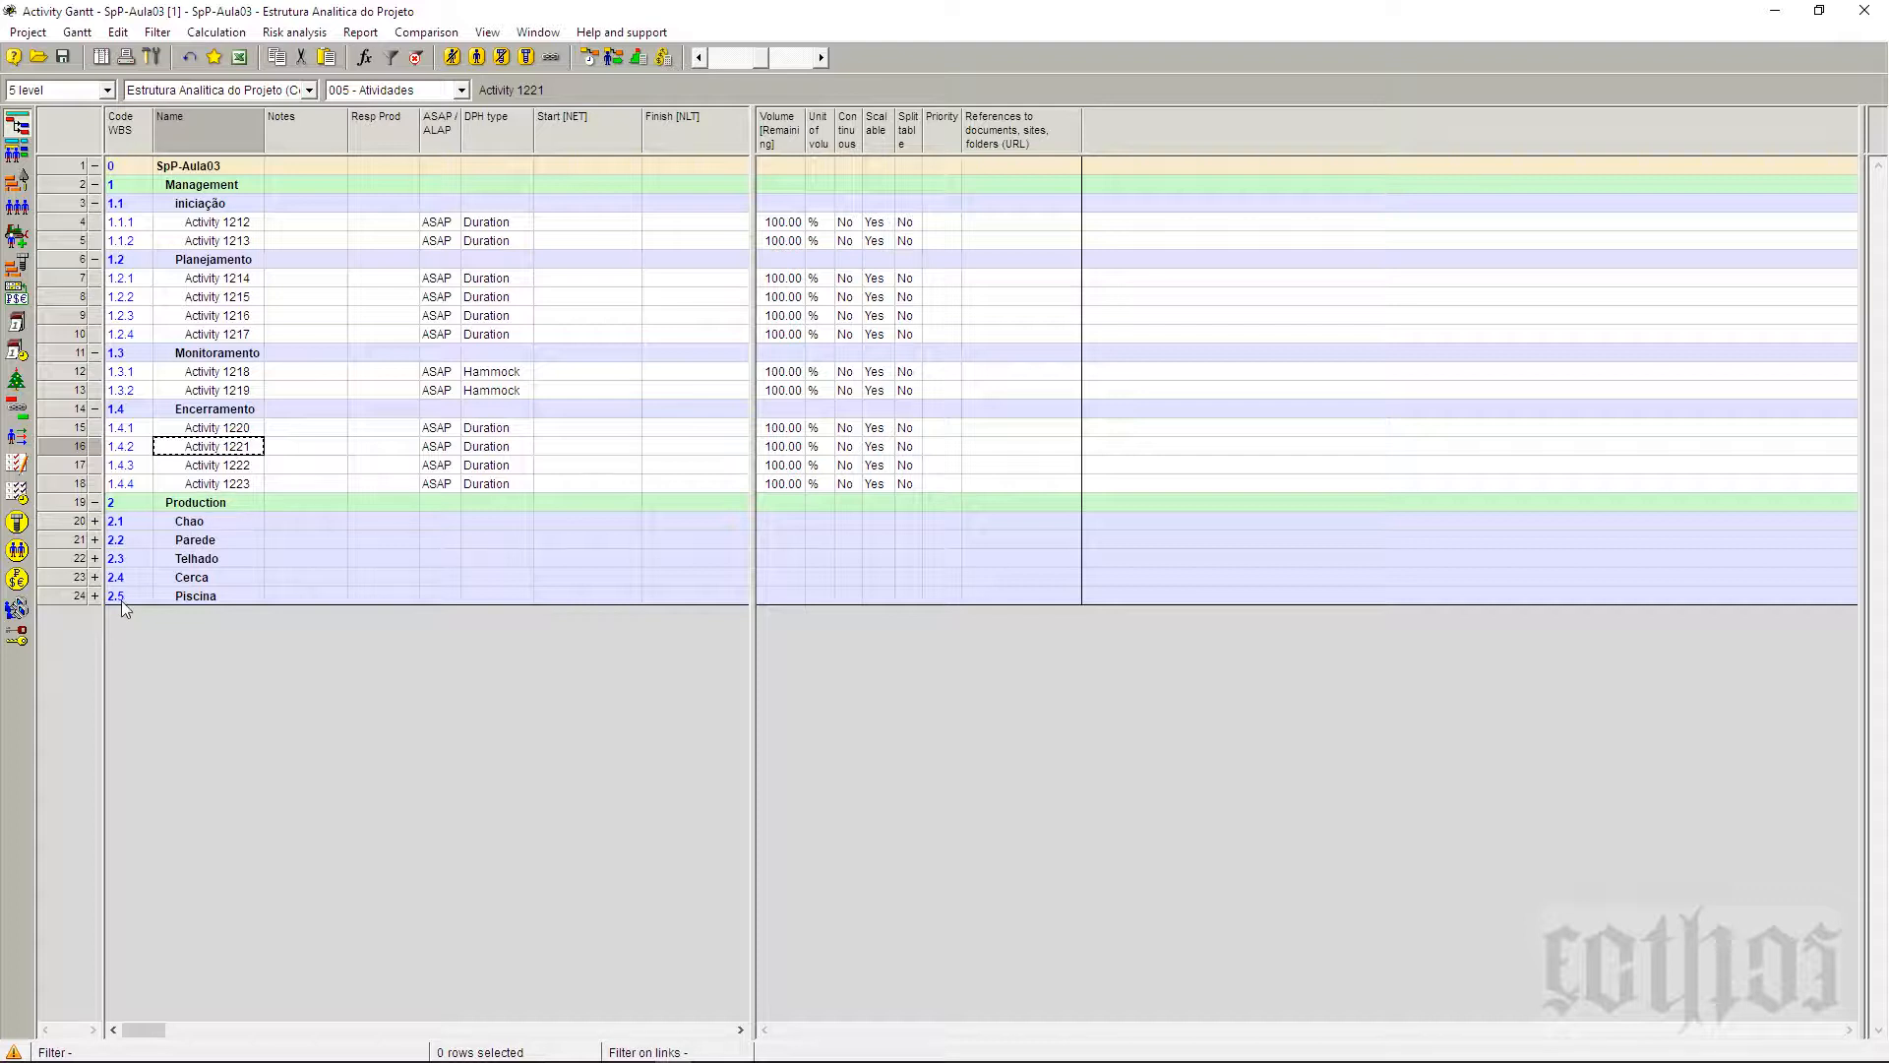
Step: Expand the Production phases Piscina, Cerca, Telhado, Parede and Chao to show their parts and activities
click(95, 596)
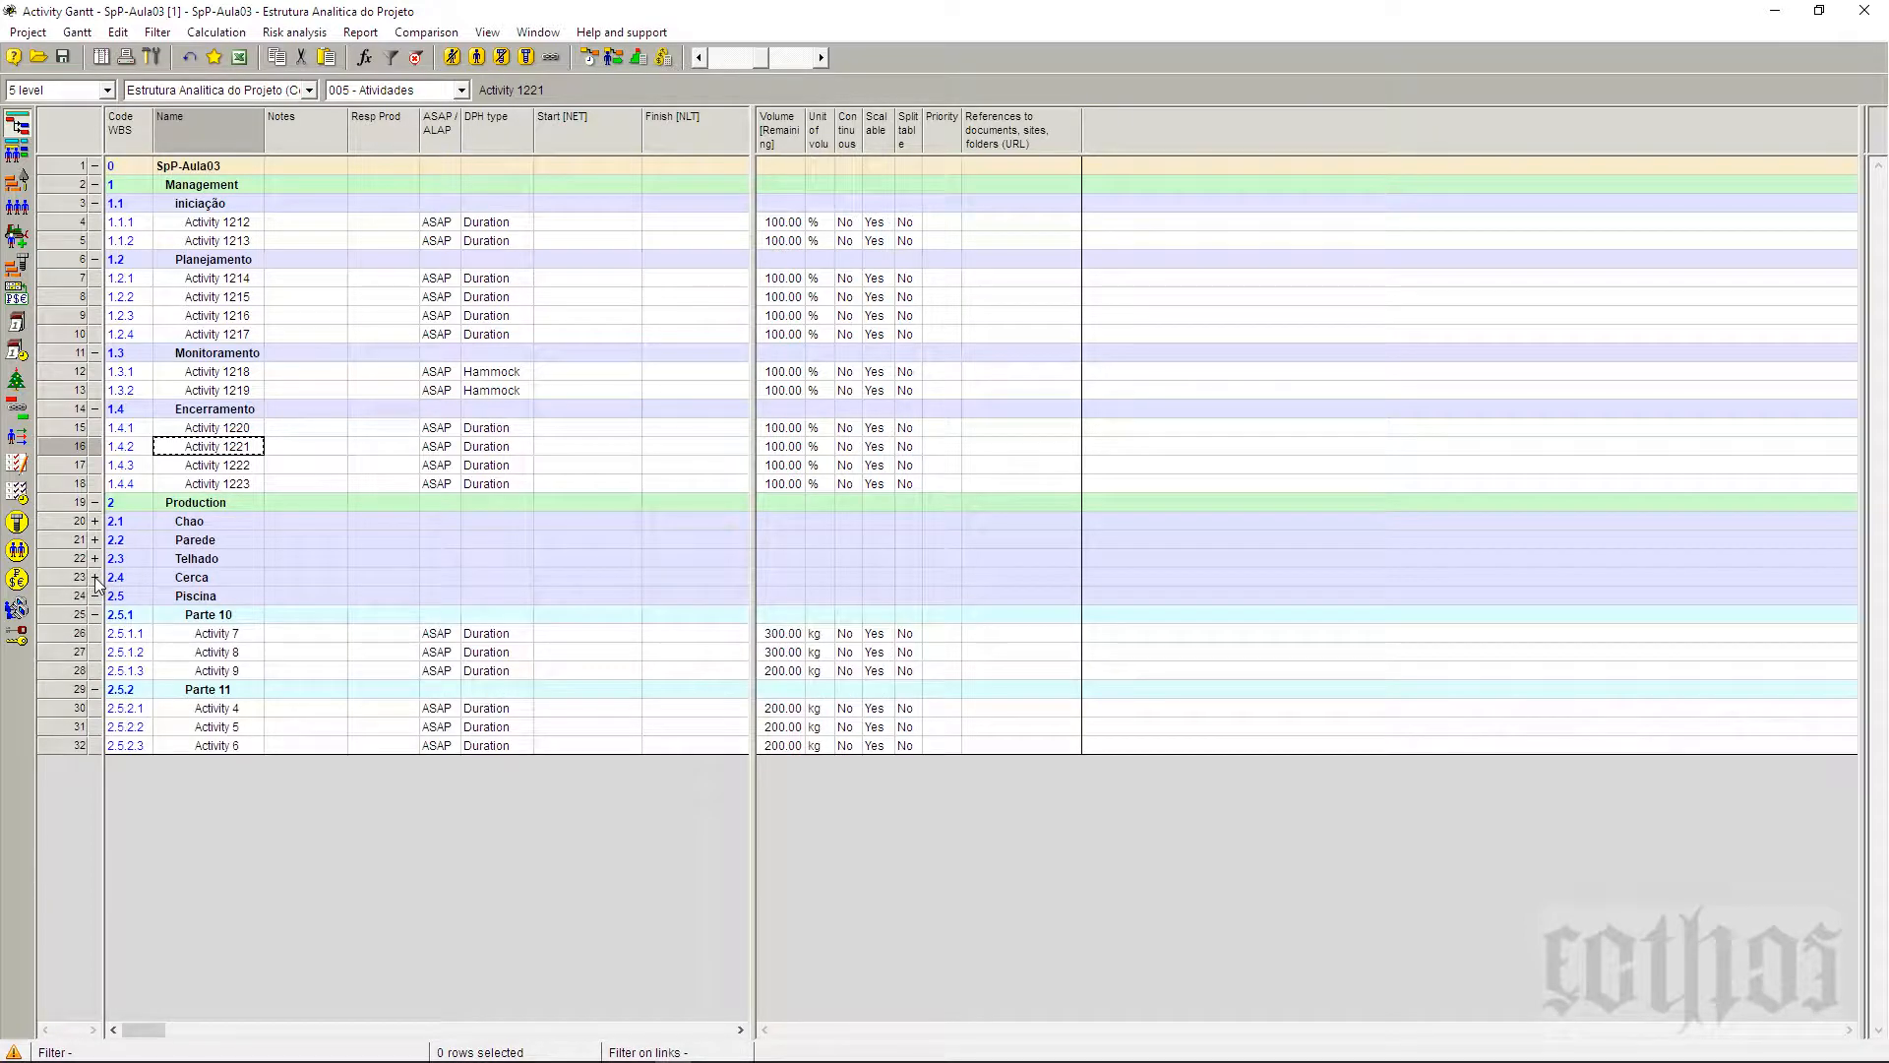
click(95, 577)
click(94, 558)
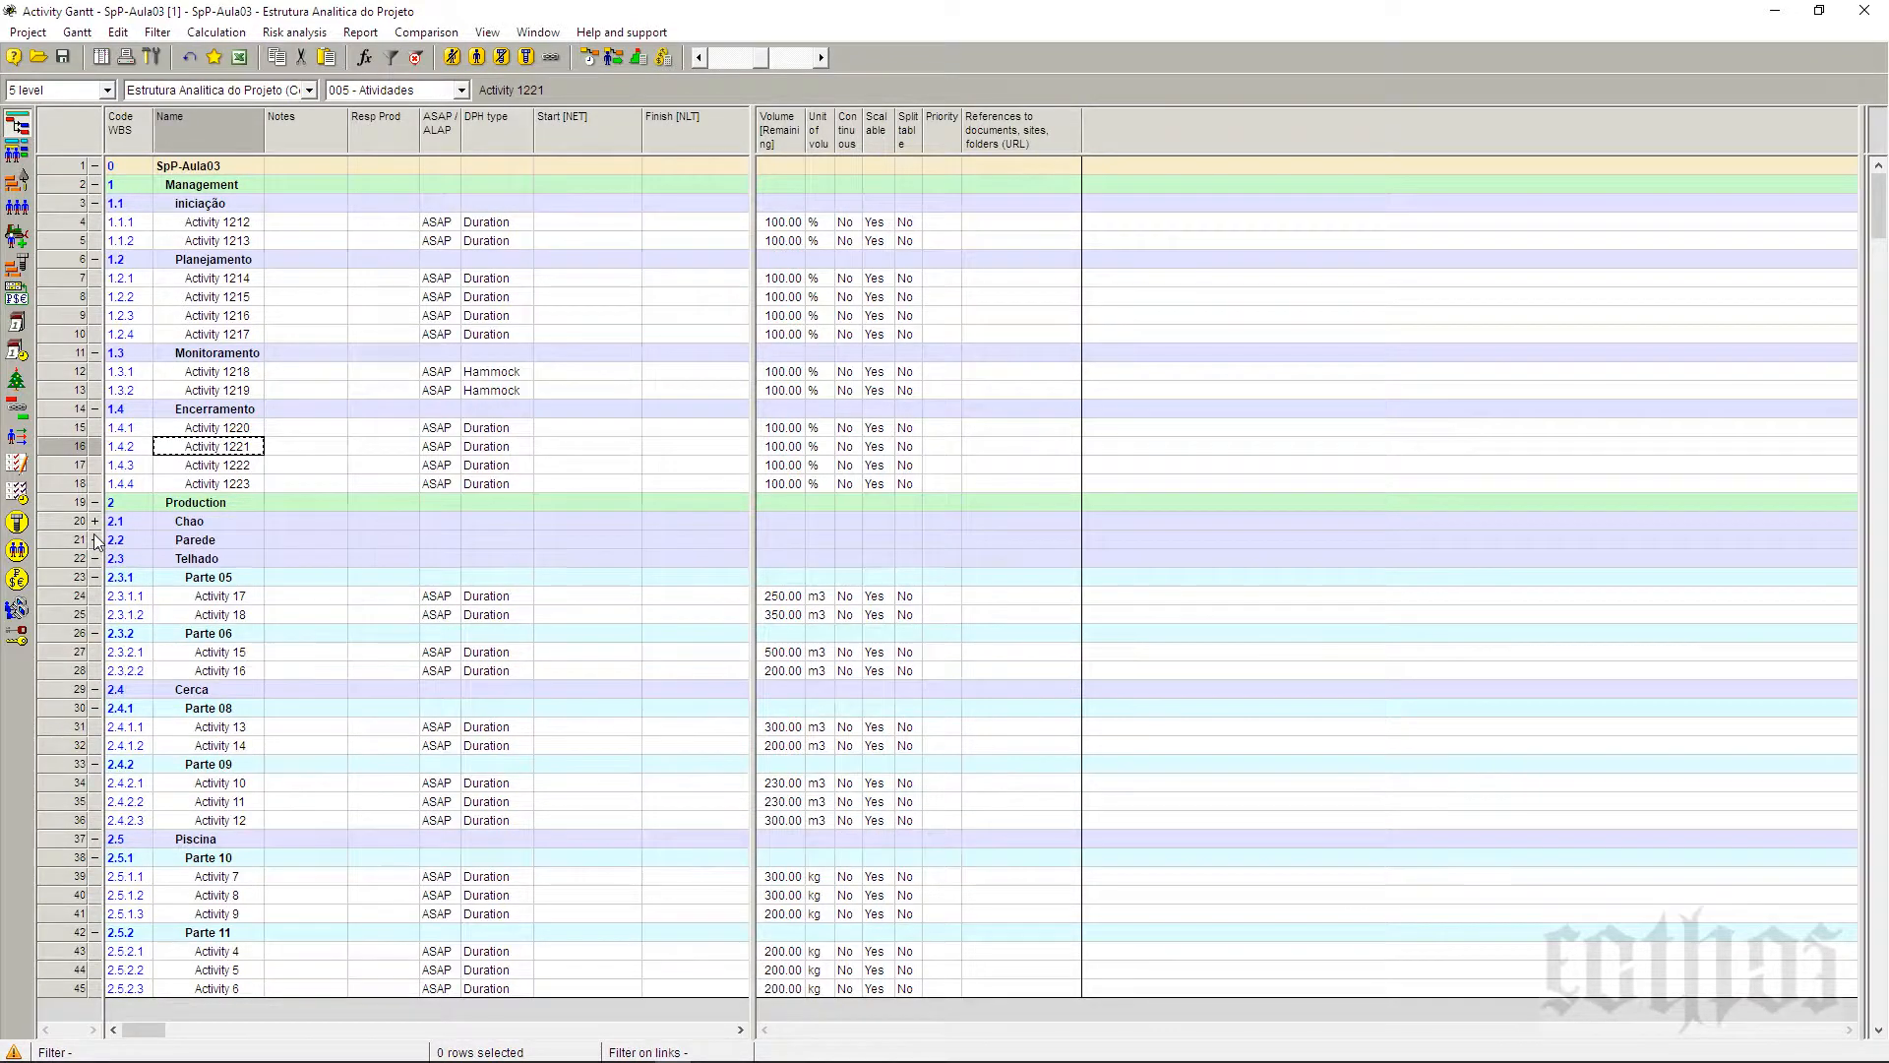
click(94, 539)
click(94, 521)
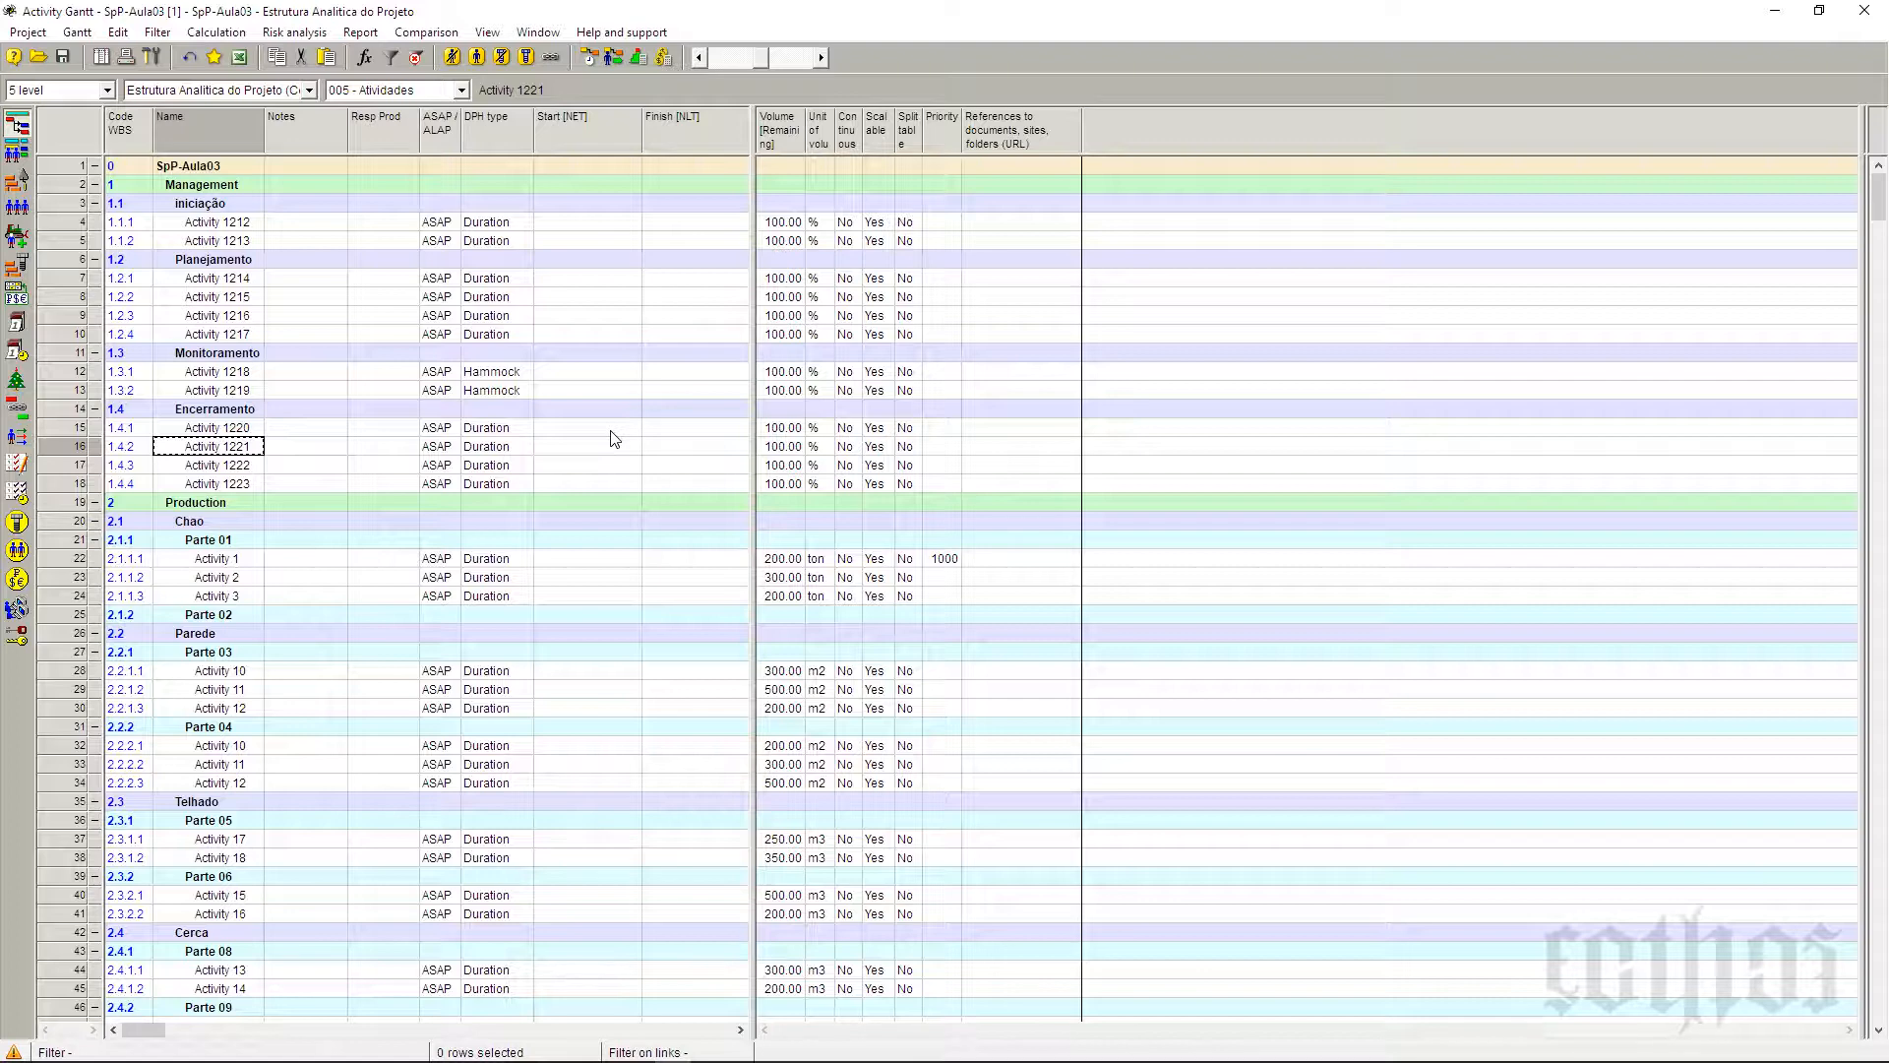
Step: Look over the Start [NET] and Finish [NLT] columns and slightly narrow the table section that contains them
click(583, 138)
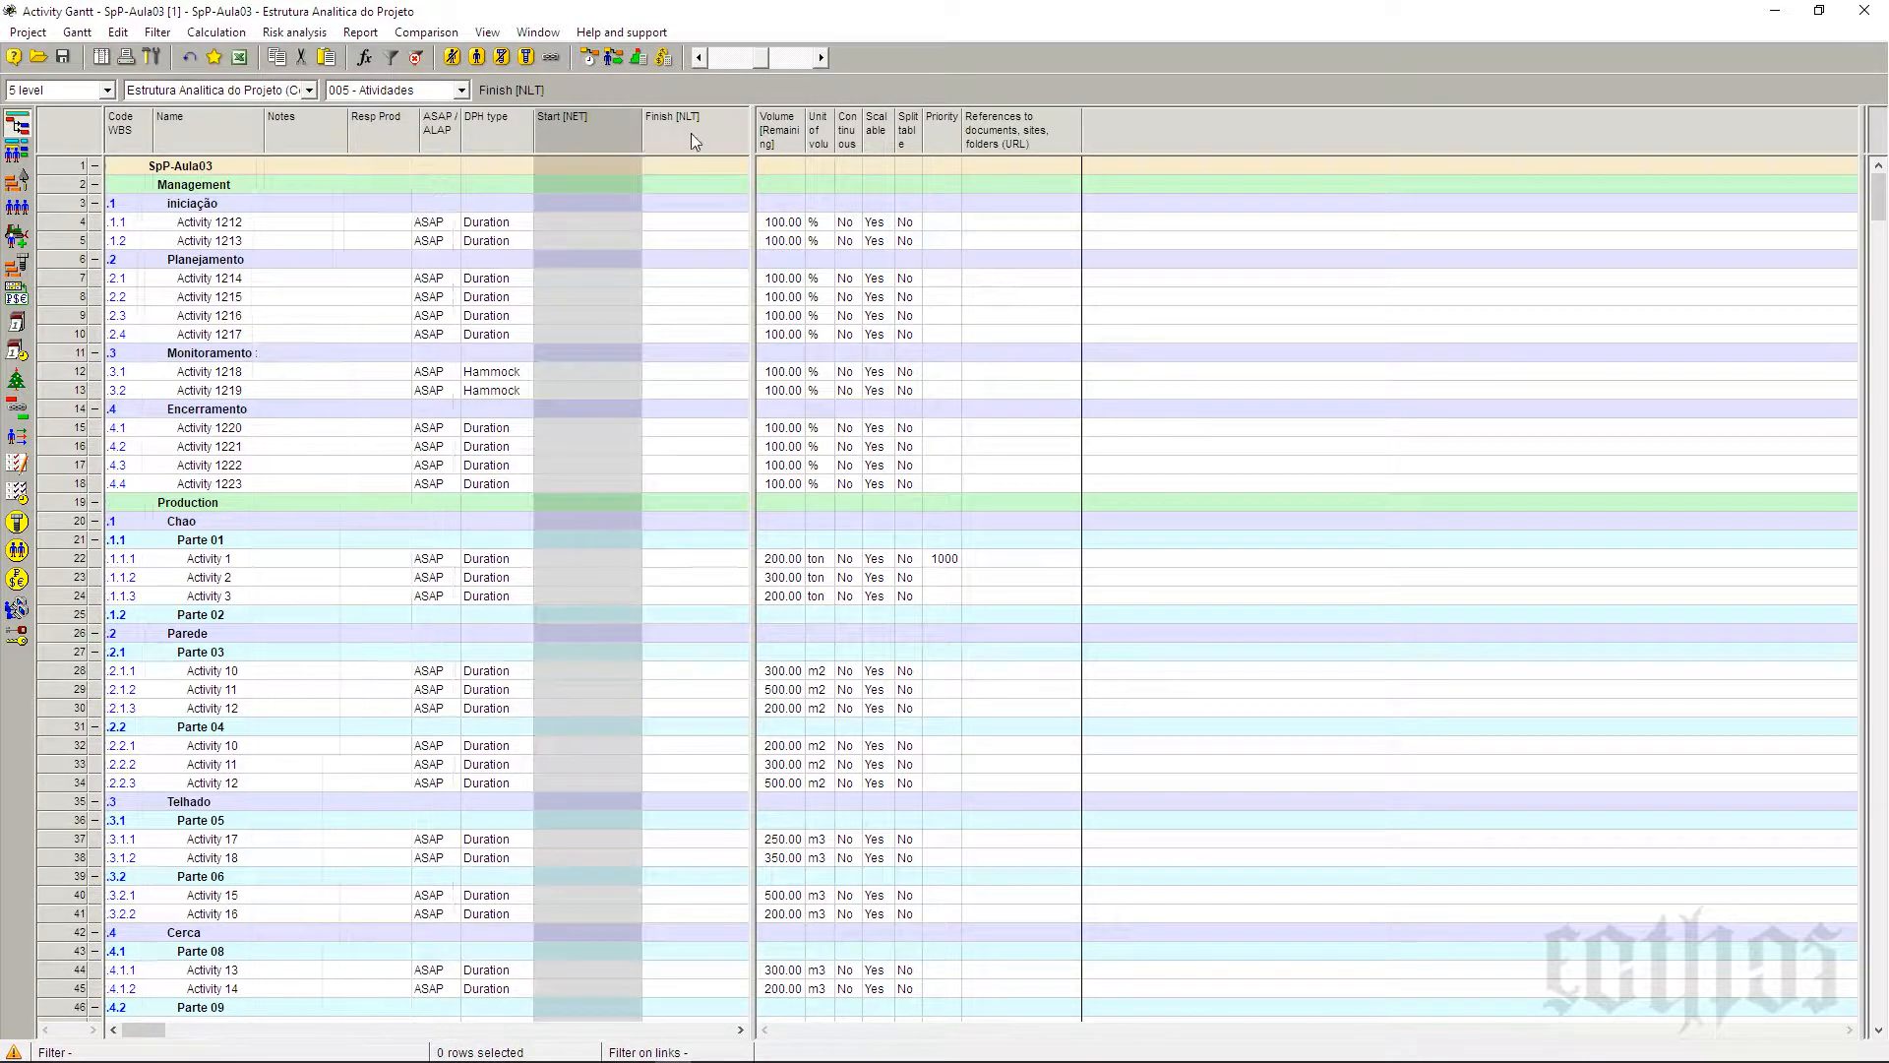
click(691, 133)
click(604, 126)
click(661, 132)
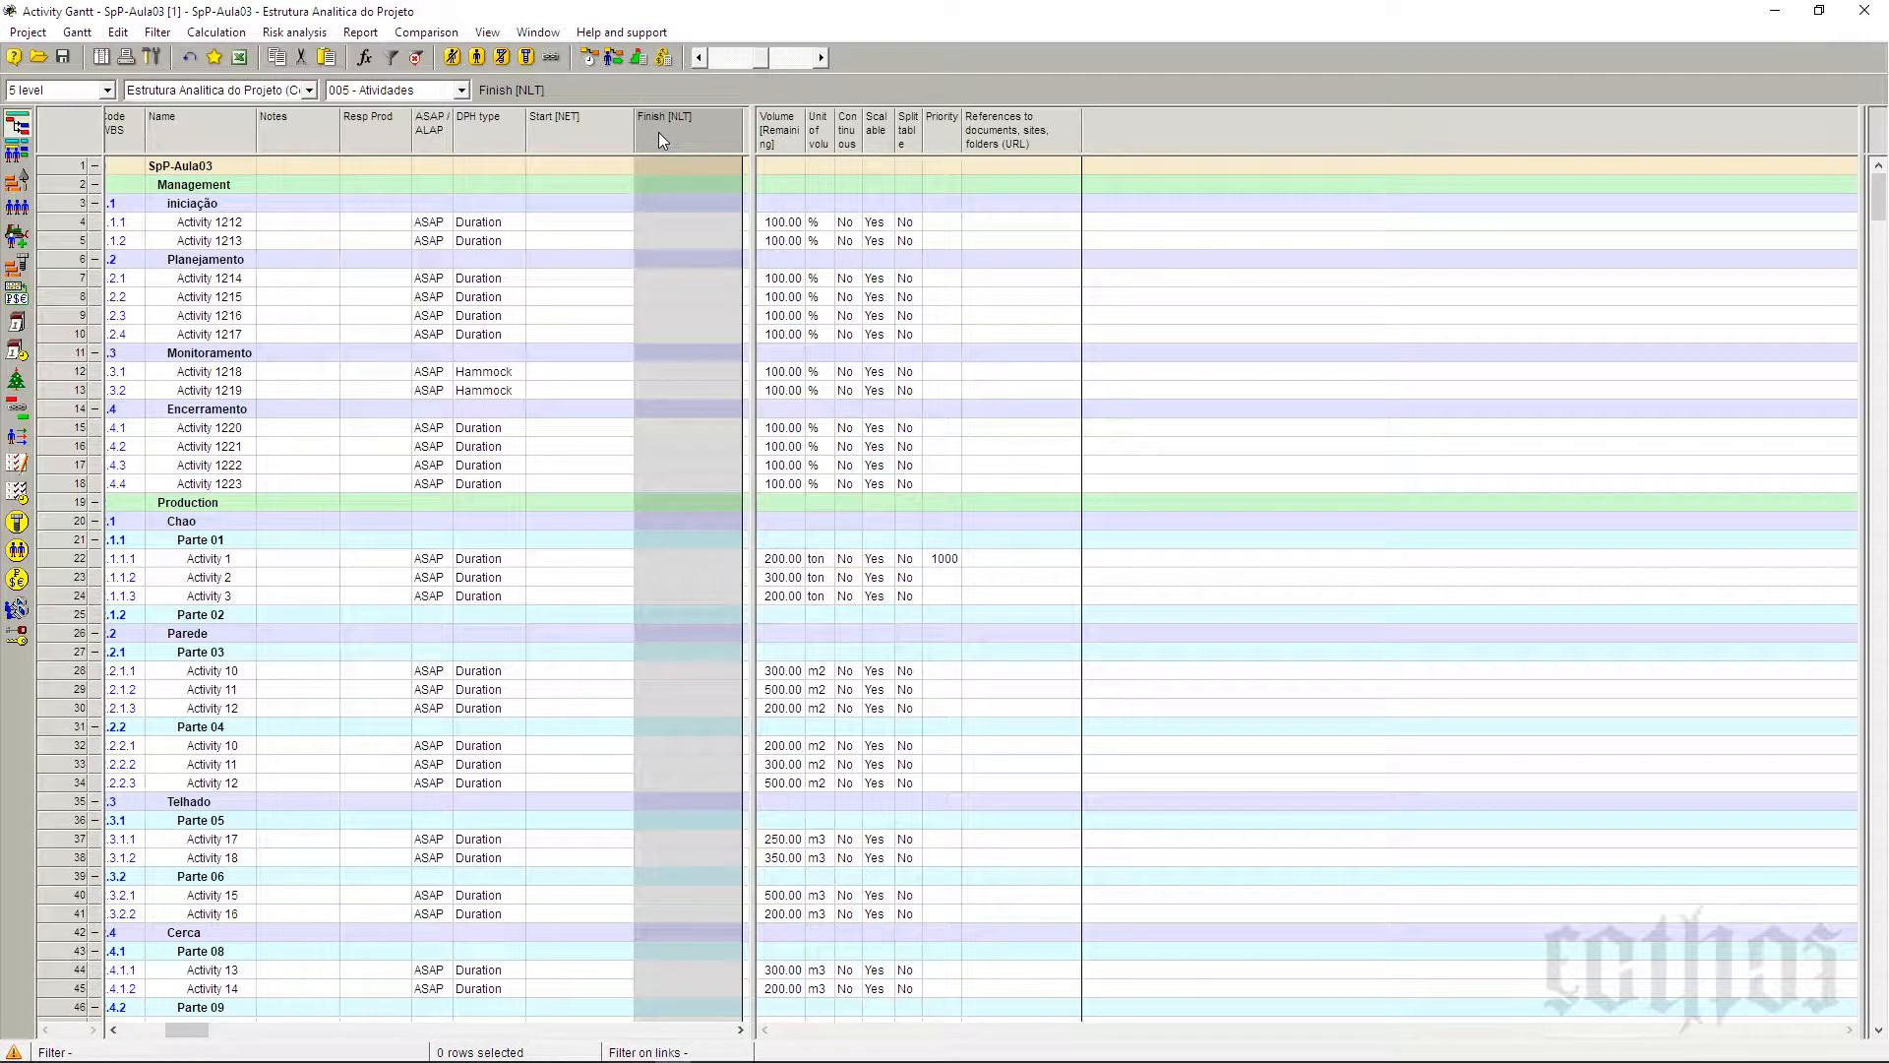
click(591, 122)
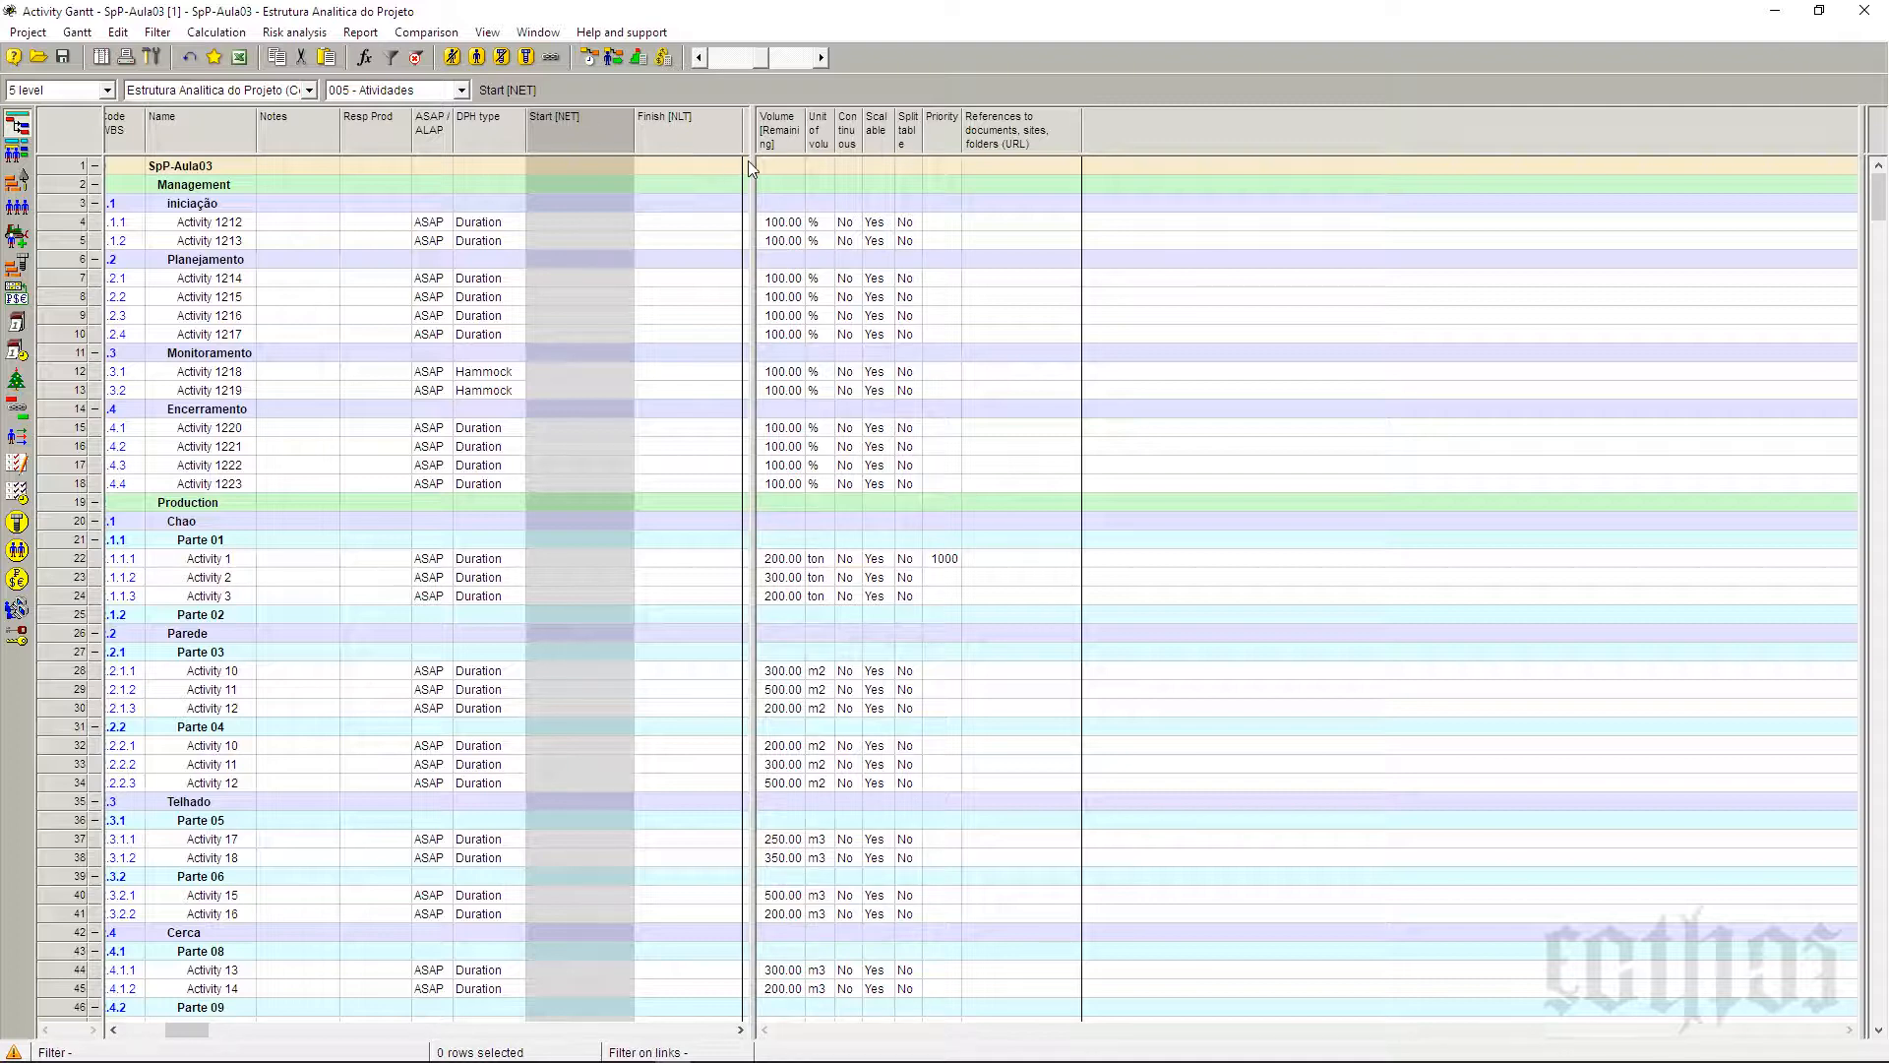
drag(764, 165, 757, 169)
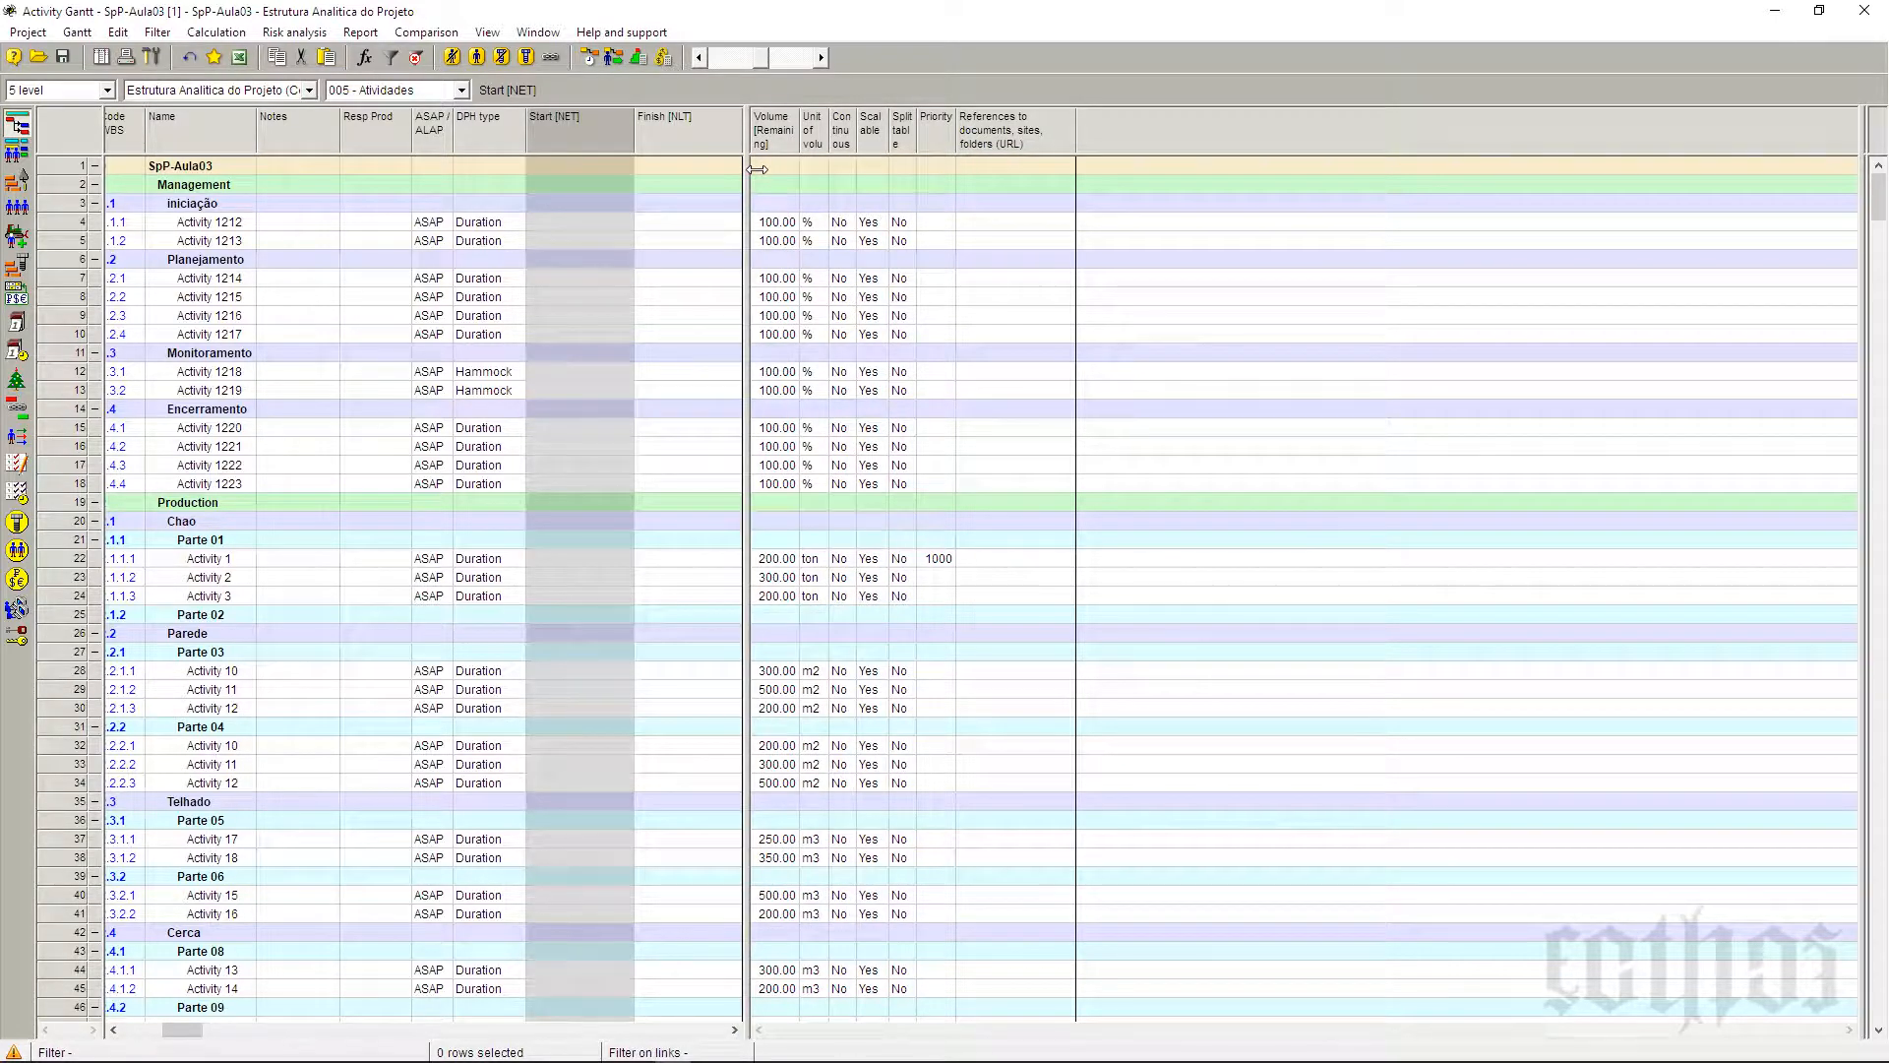
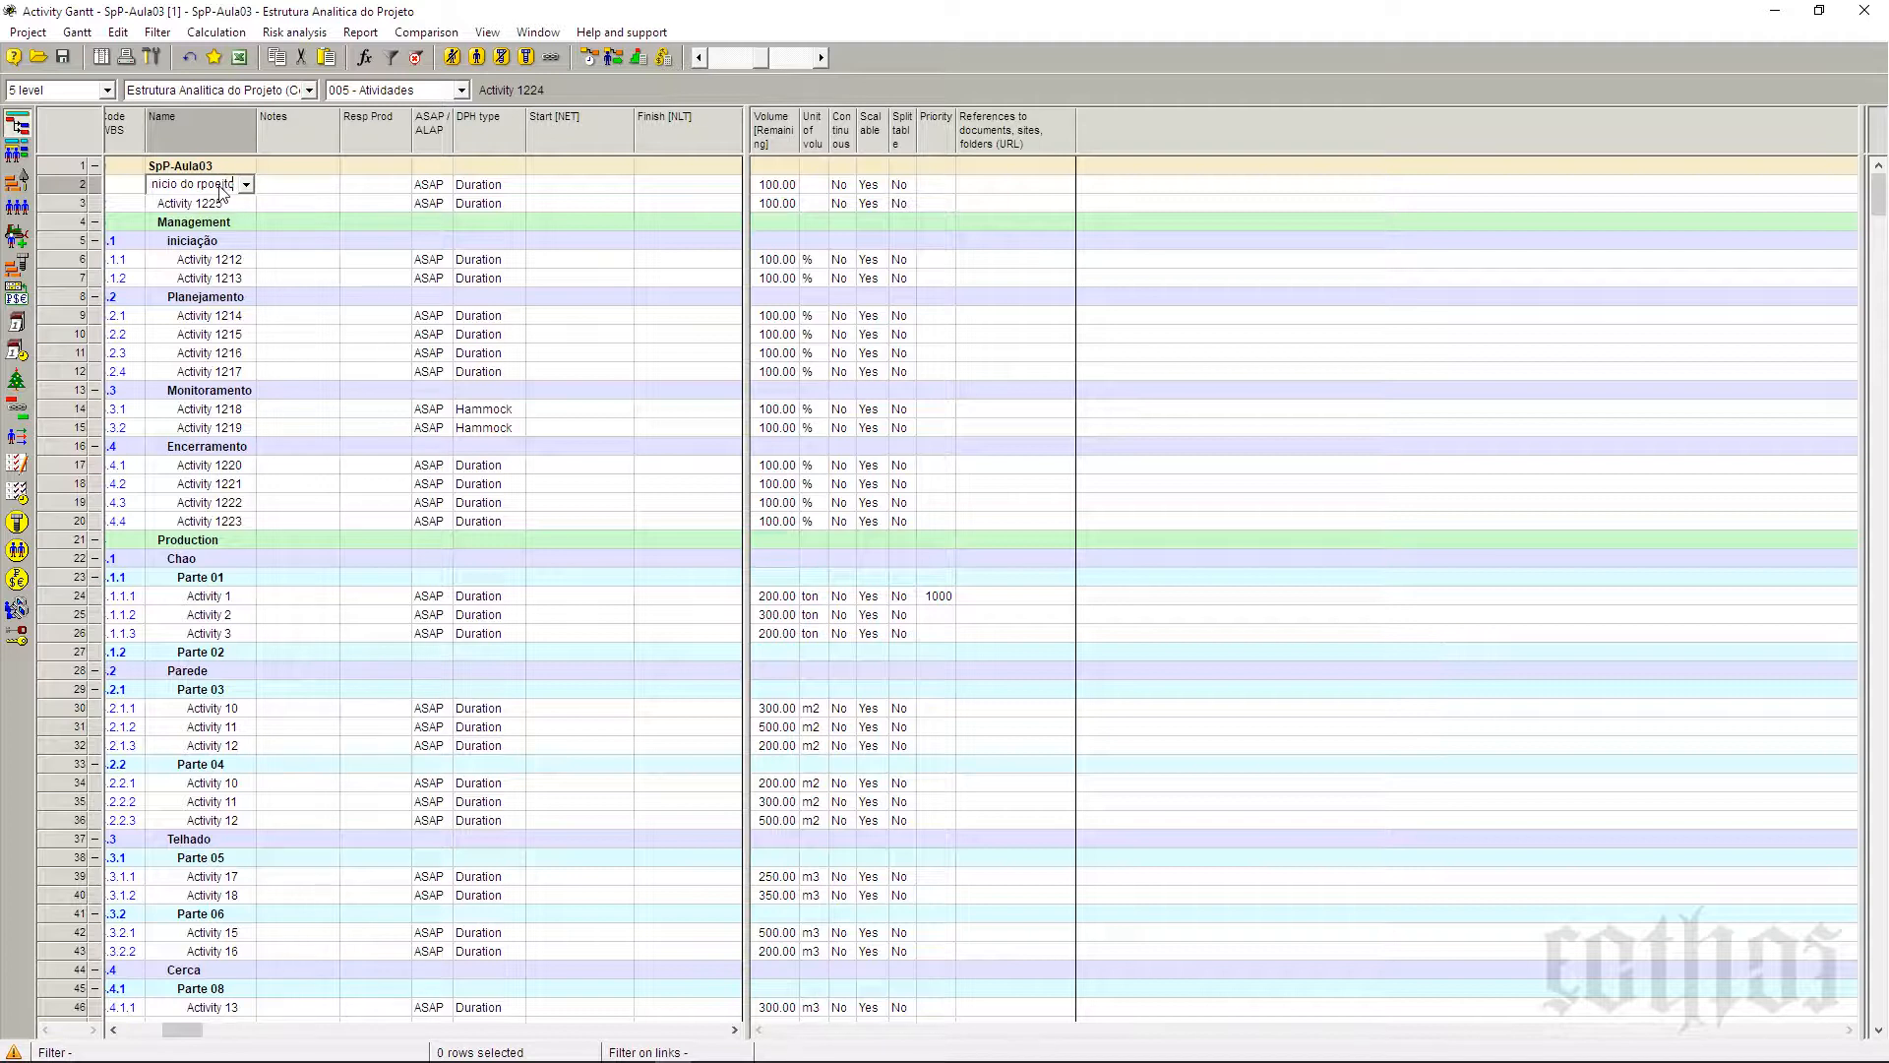
Step: Replace the name of the first new activity directly under SpP-Aula03 with Start - Project
key(ctrl+shift+Left)
key(ctrl+shift+Left)
key(ctrl+shift+Left)
text(Start - Project)
Step: Rename Activity 1225 directly under SpP-Aula03 as Finish - Project
click(226, 205)
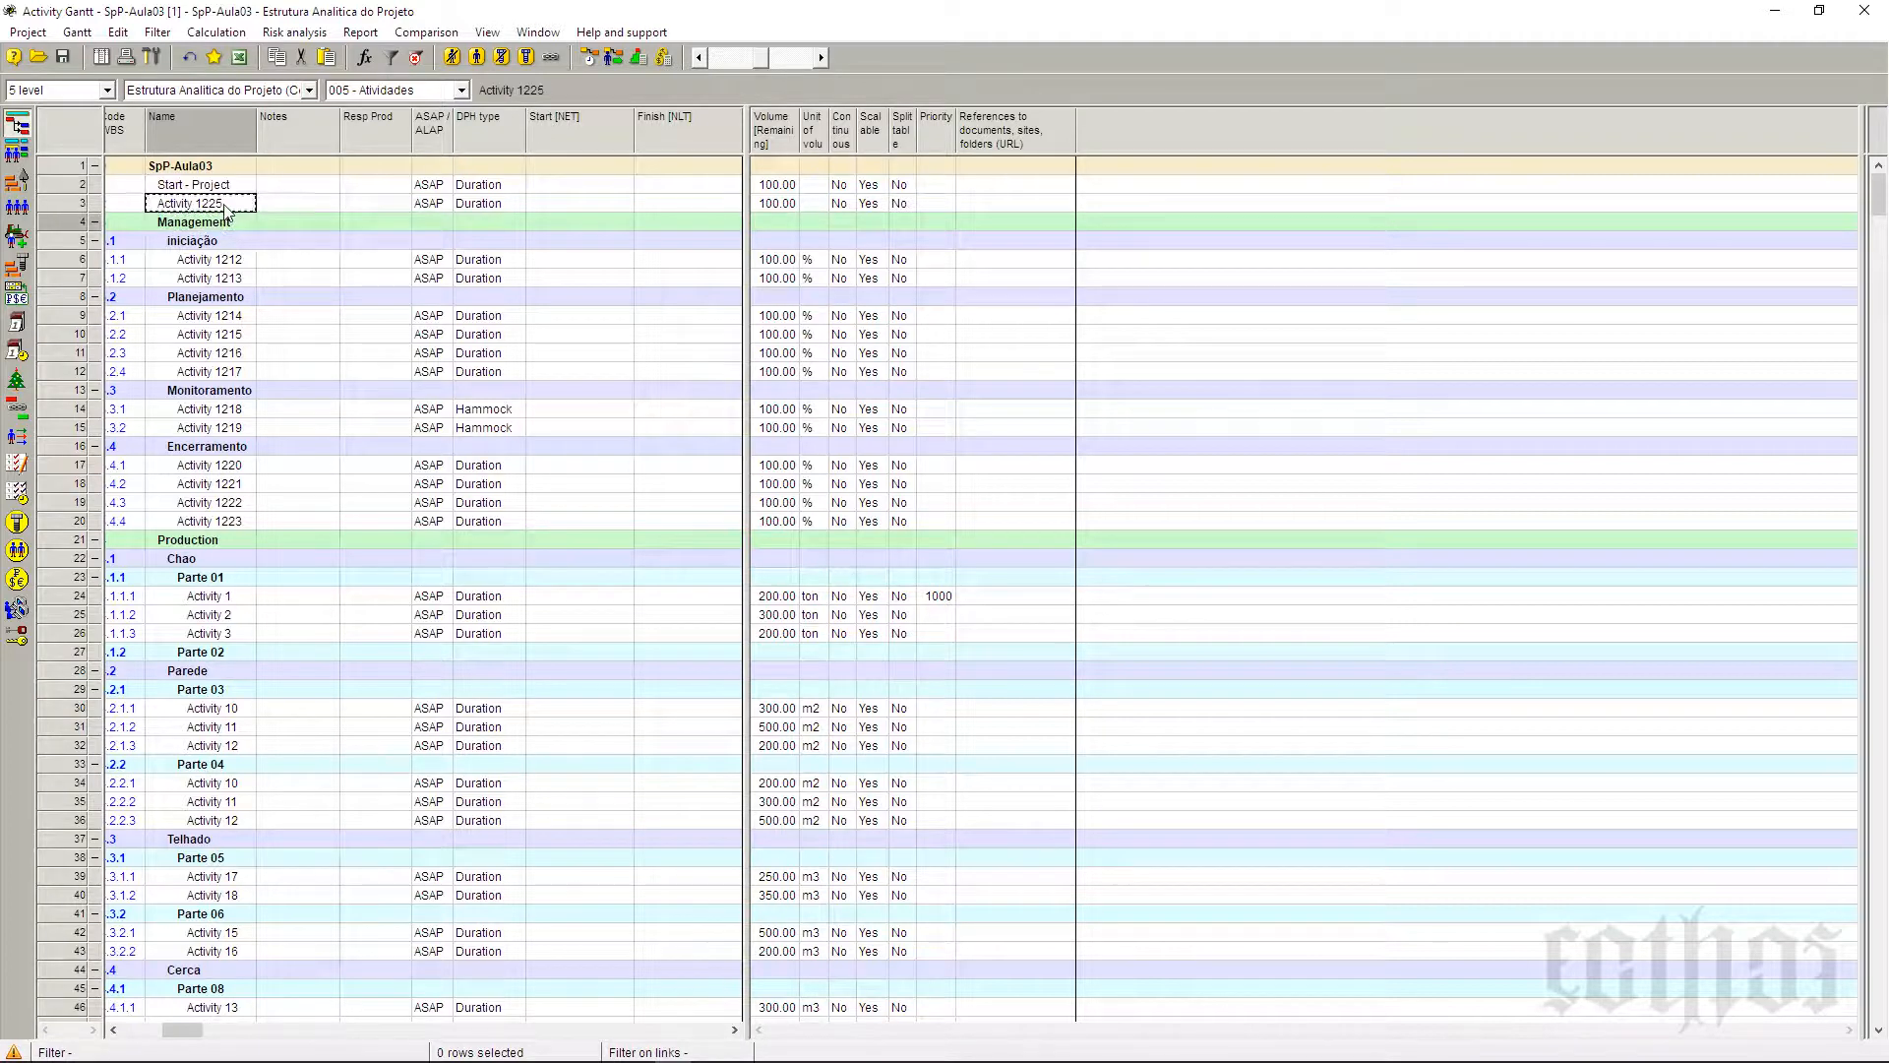
click(225, 209)
text(Fini)
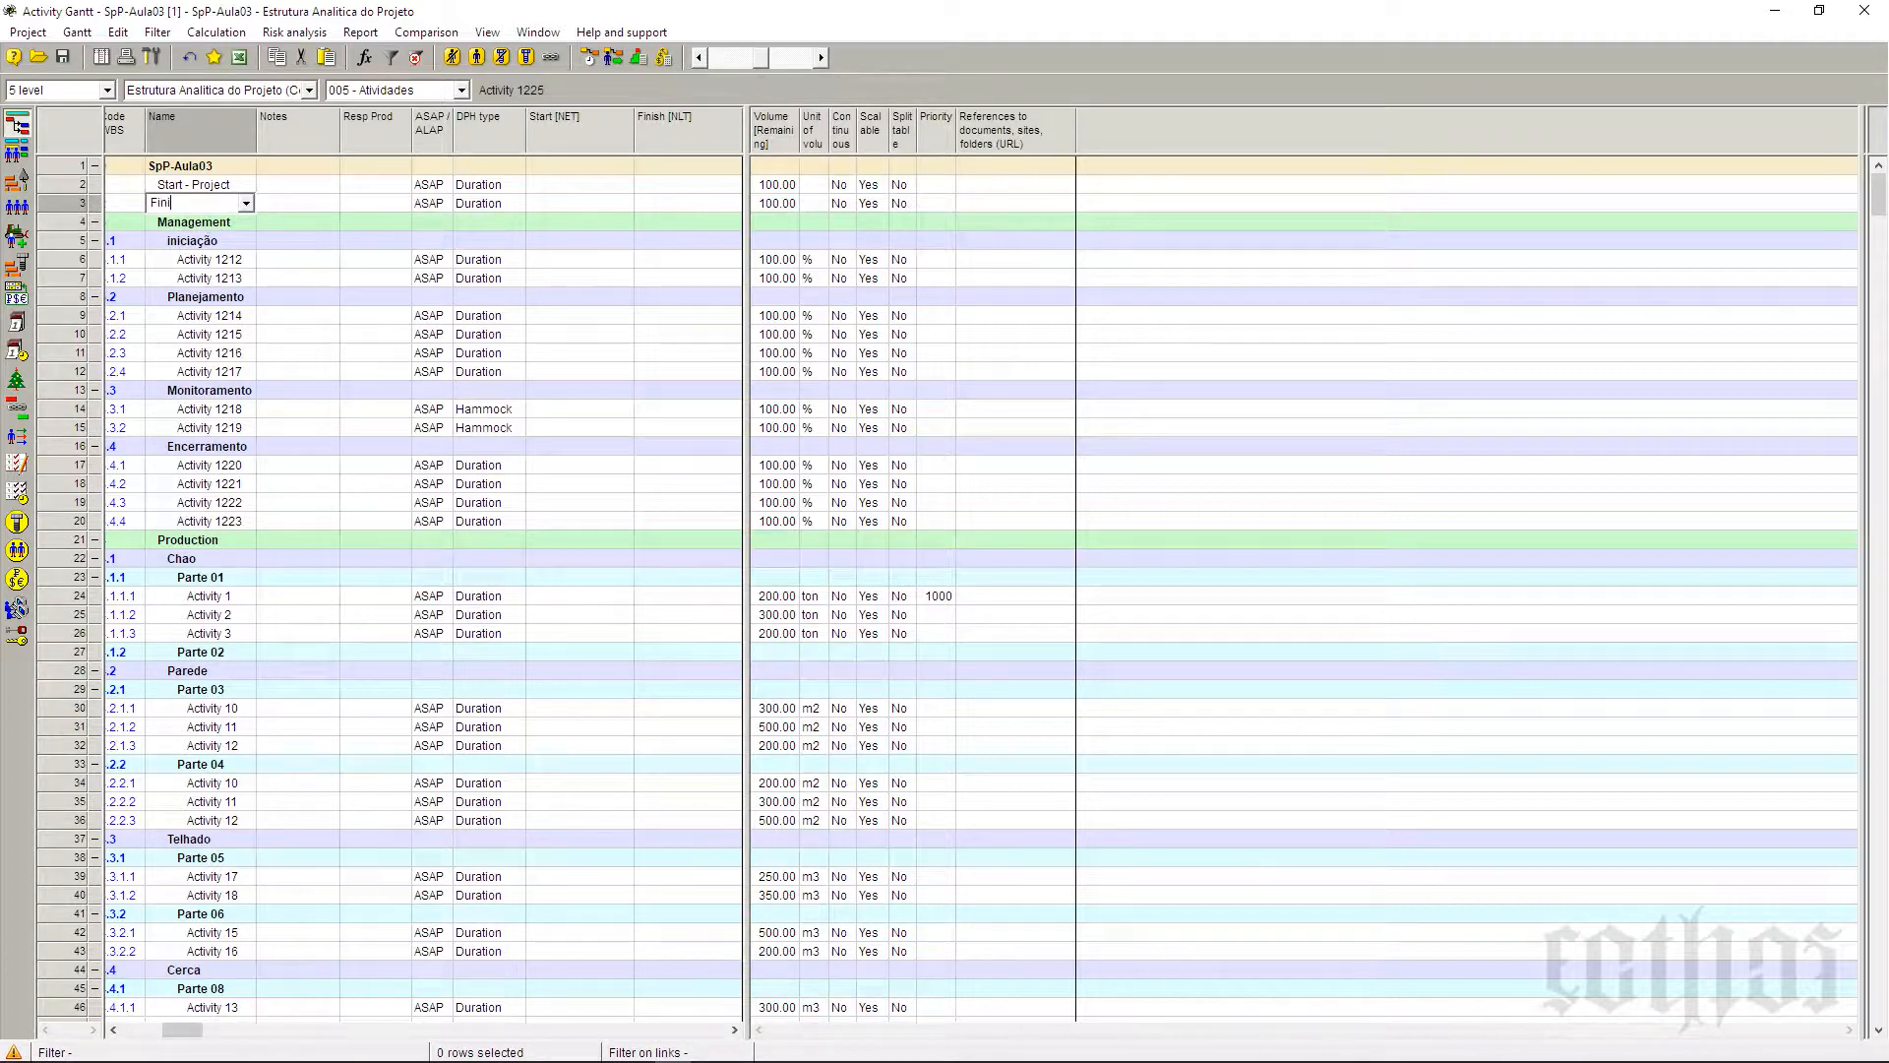
text(sh - Project)
click(200, 186)
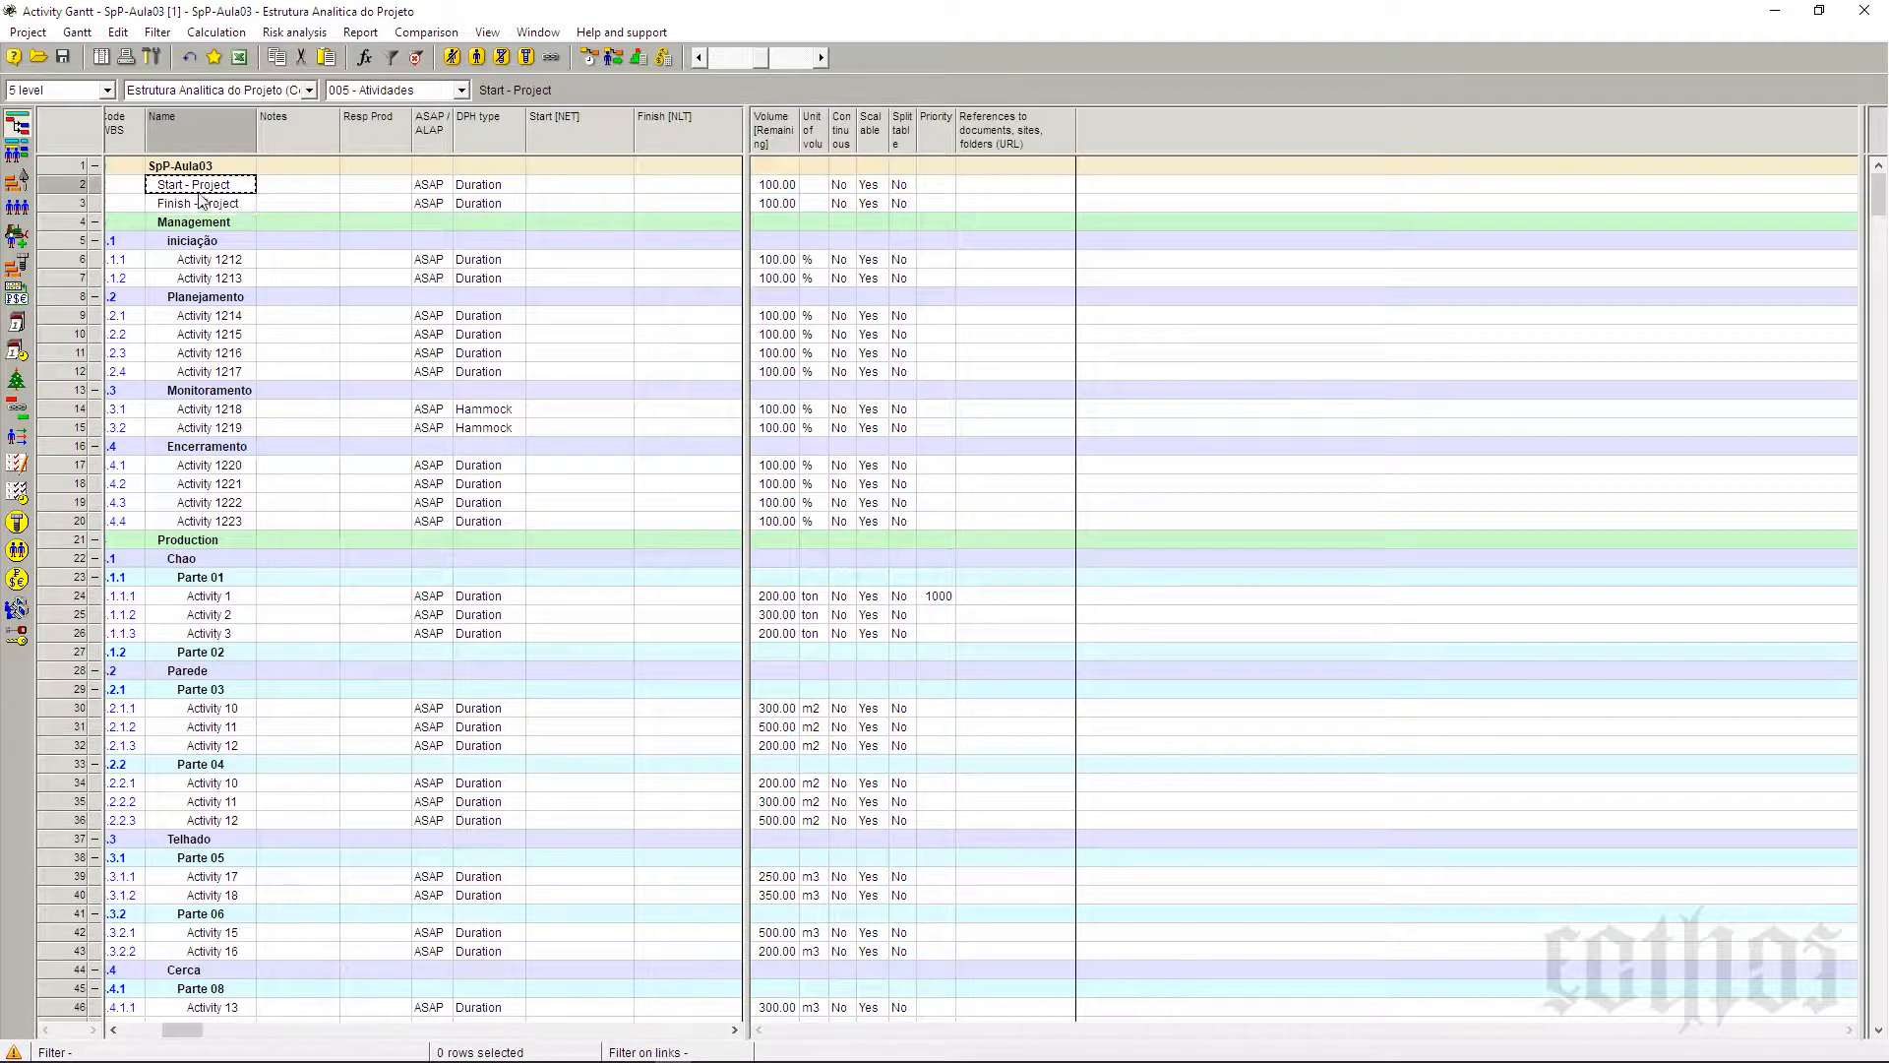
click(197, 207)
Step: Set the DPH type of the Start - Project and Finish - Project activities to Milestone
click(497, 187)
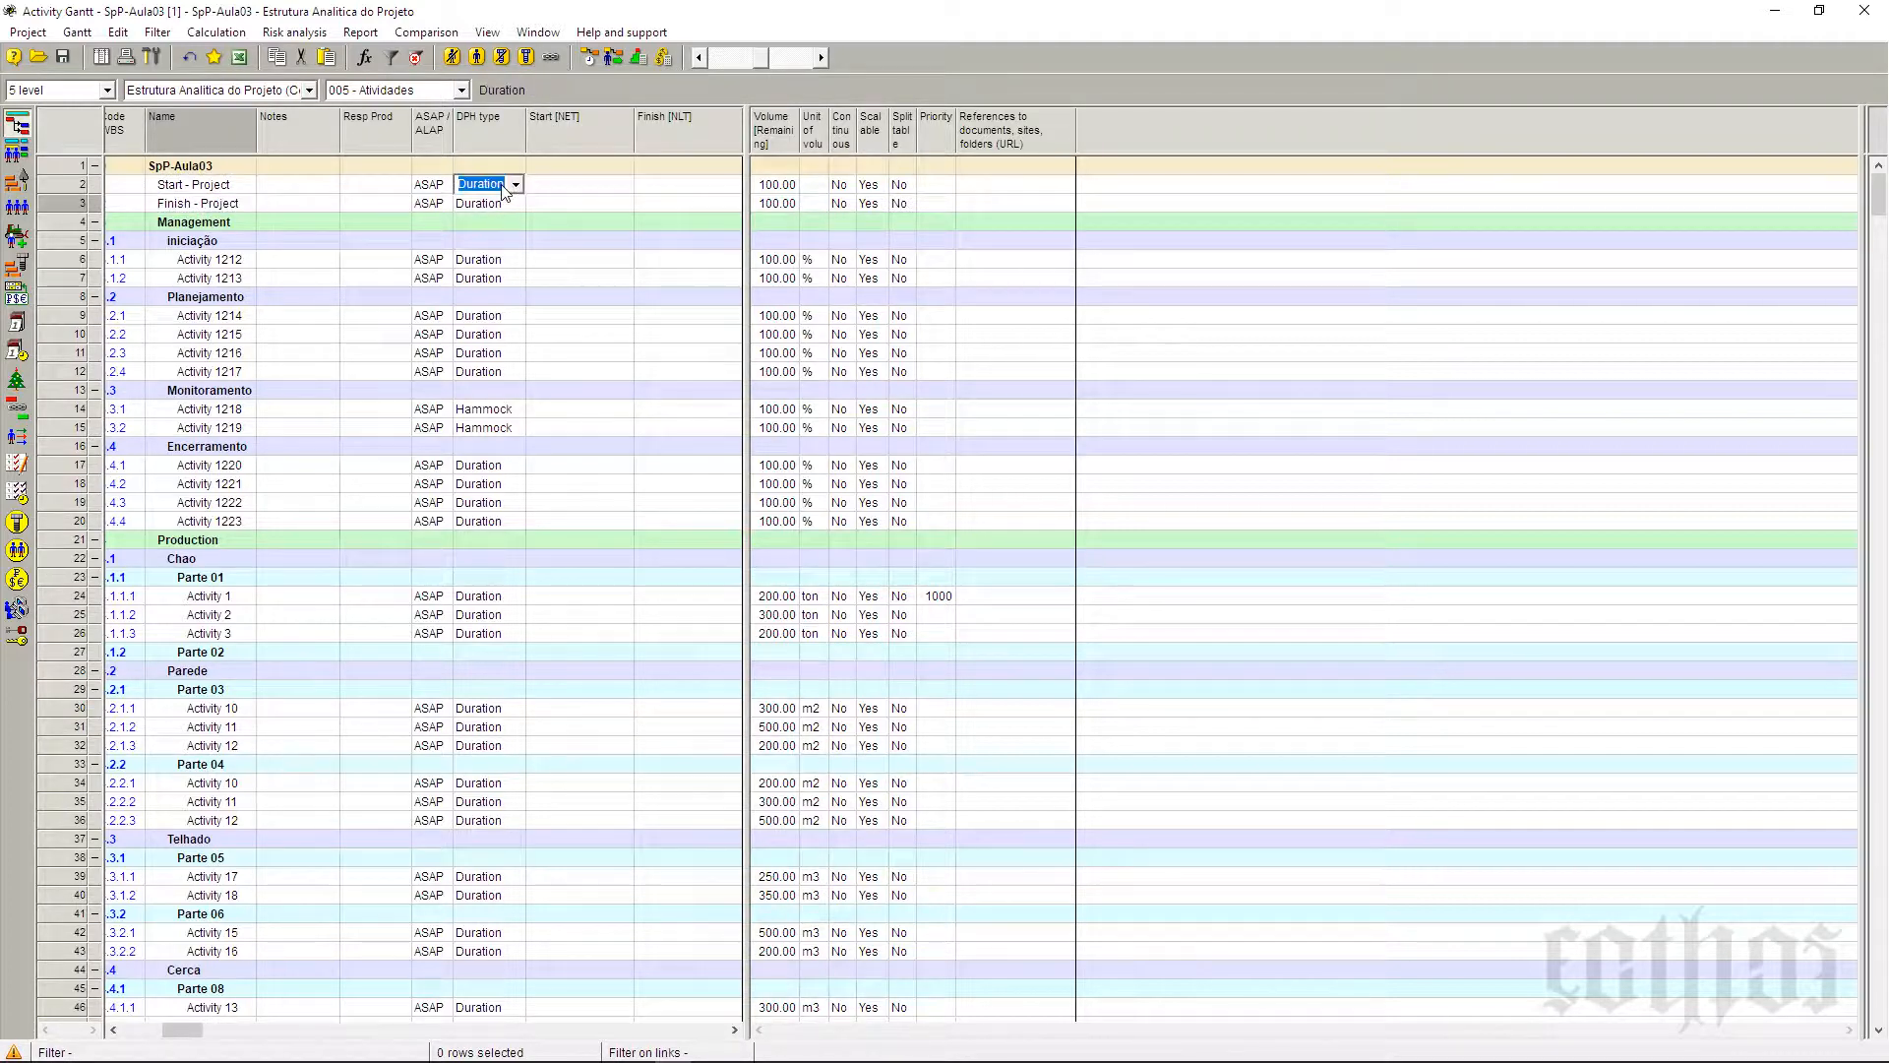
click(504, 192)
click(496, 234)
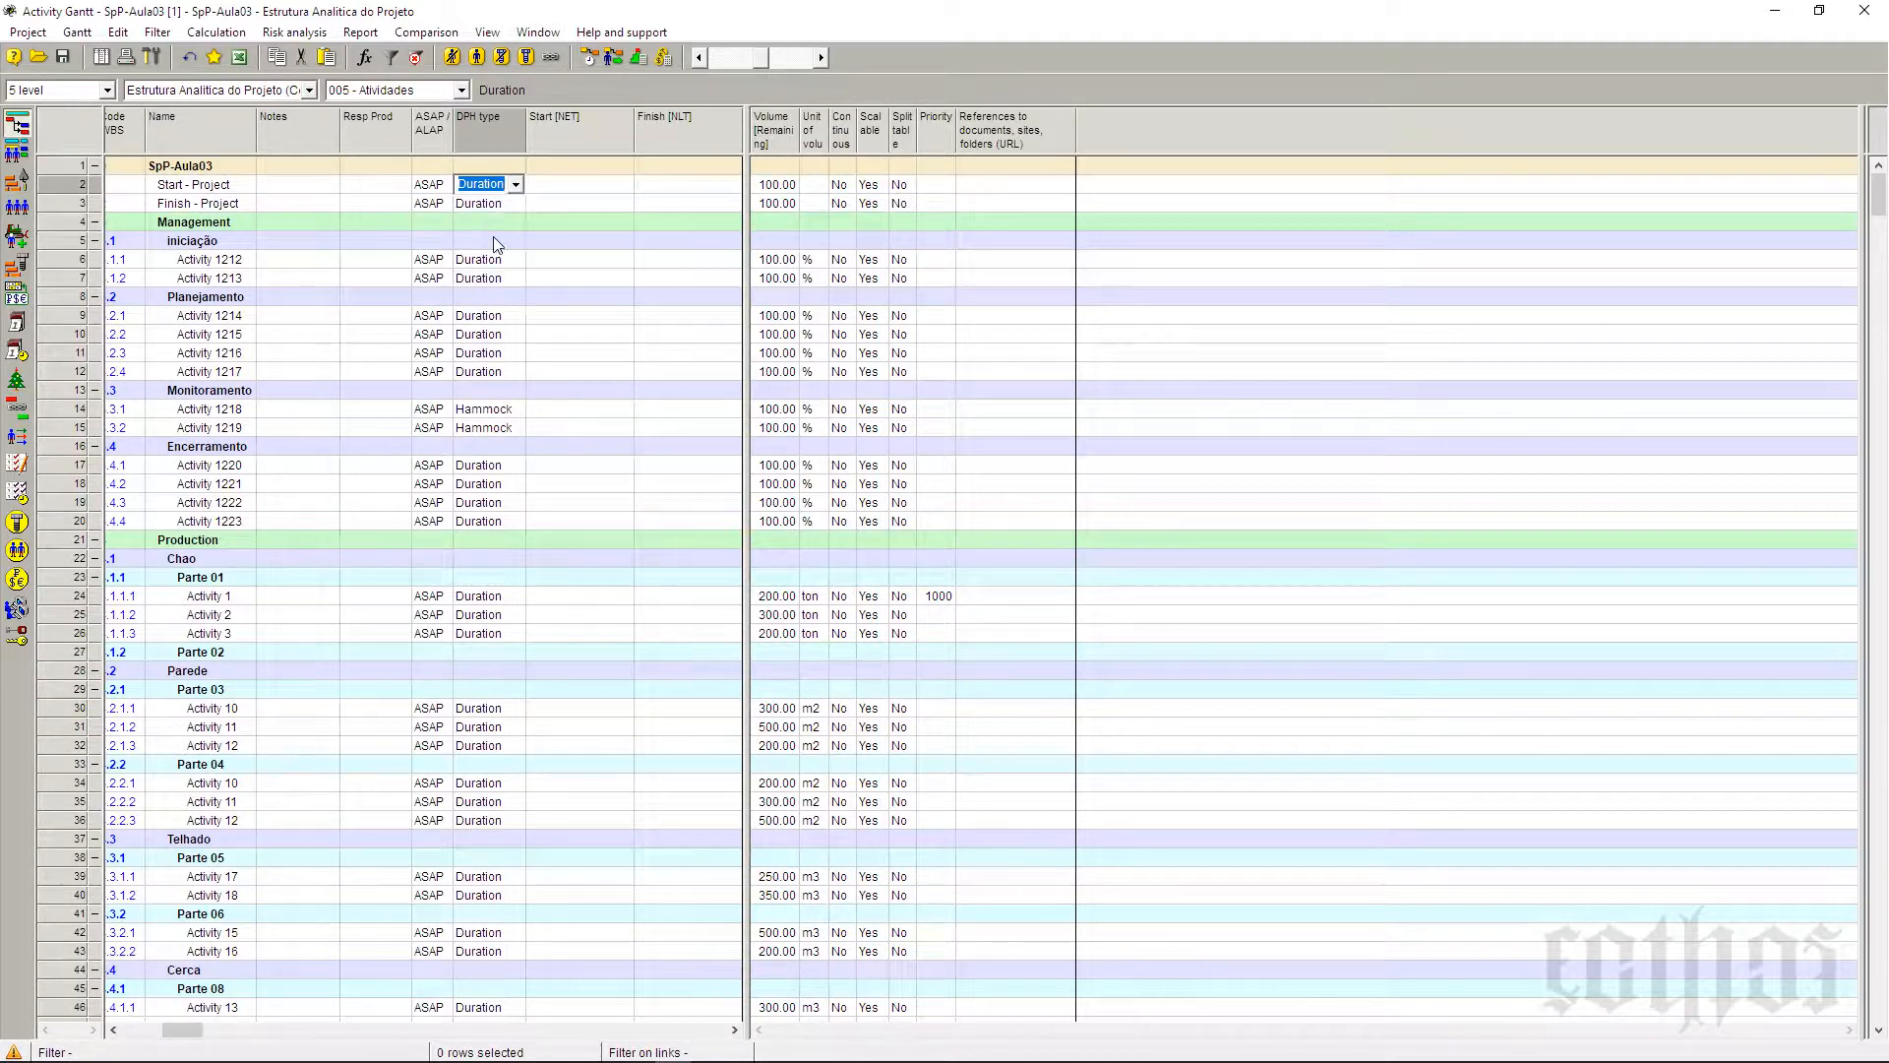
click(496, 206)
click(498, 204)
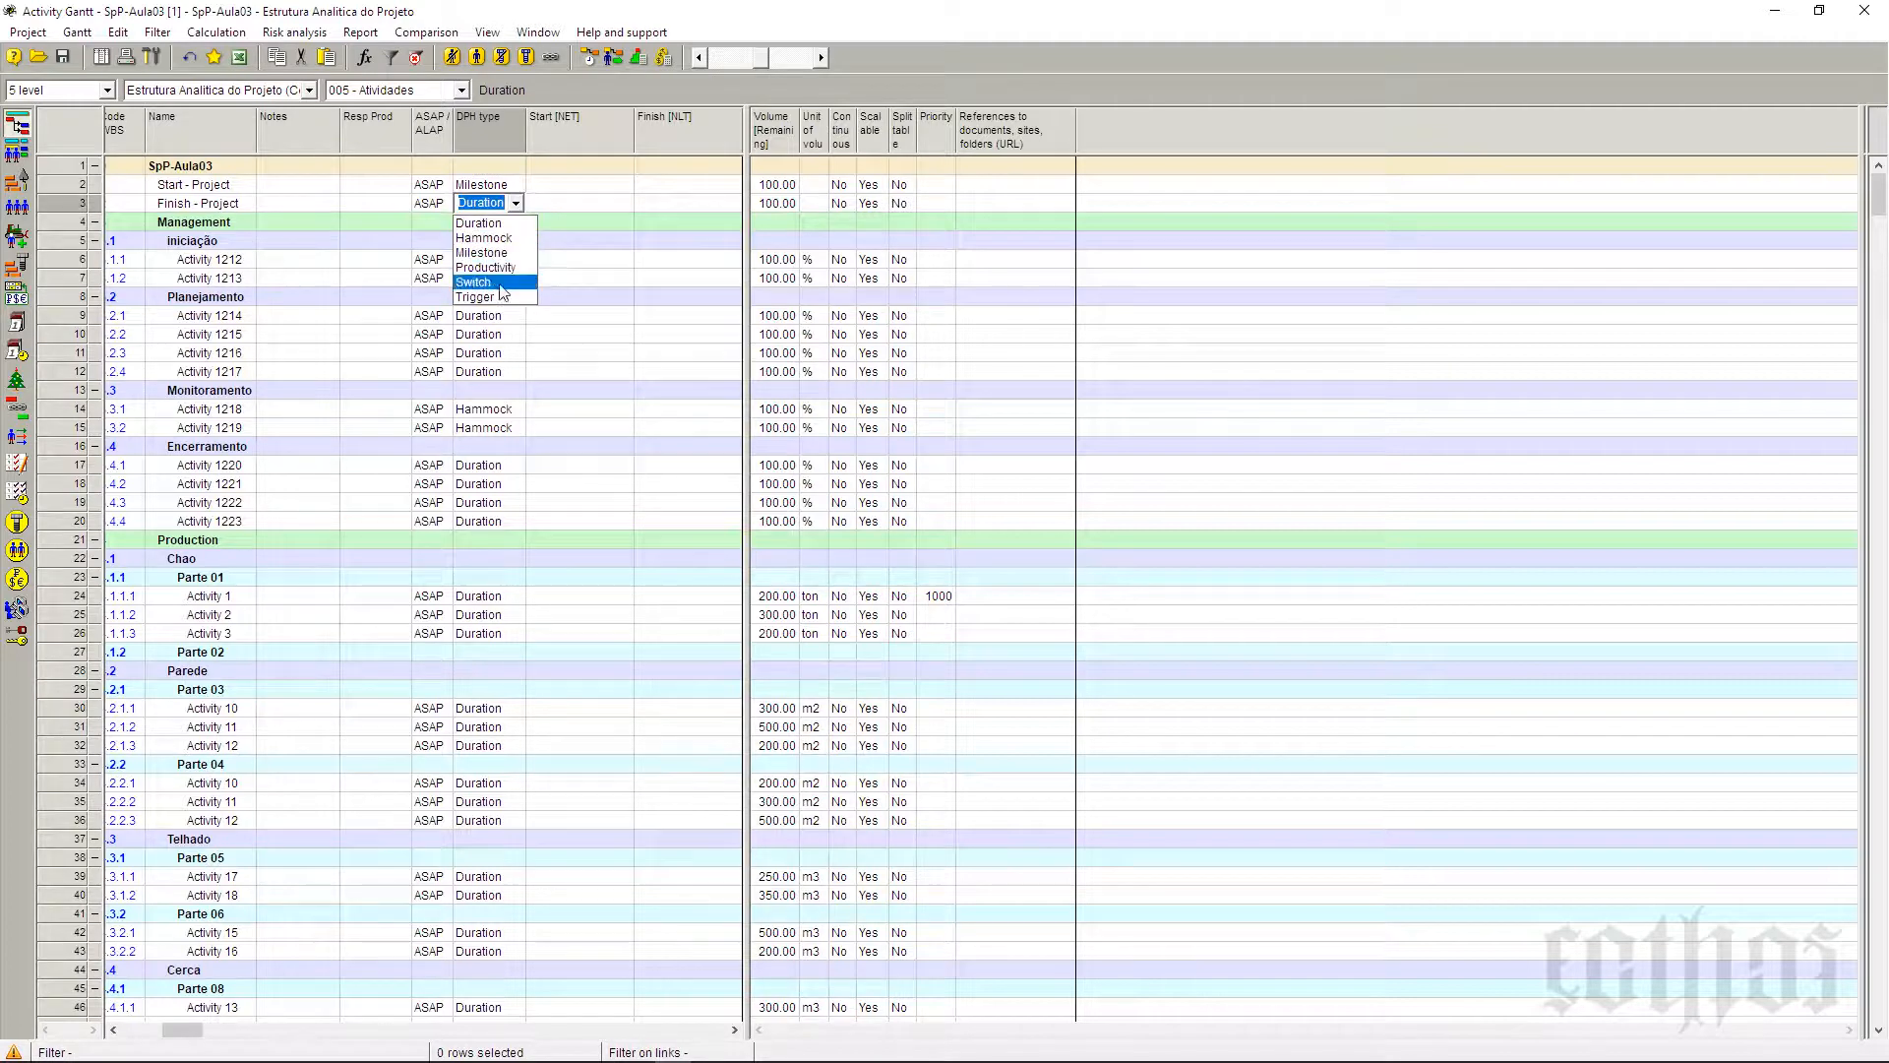
click(492, 252)
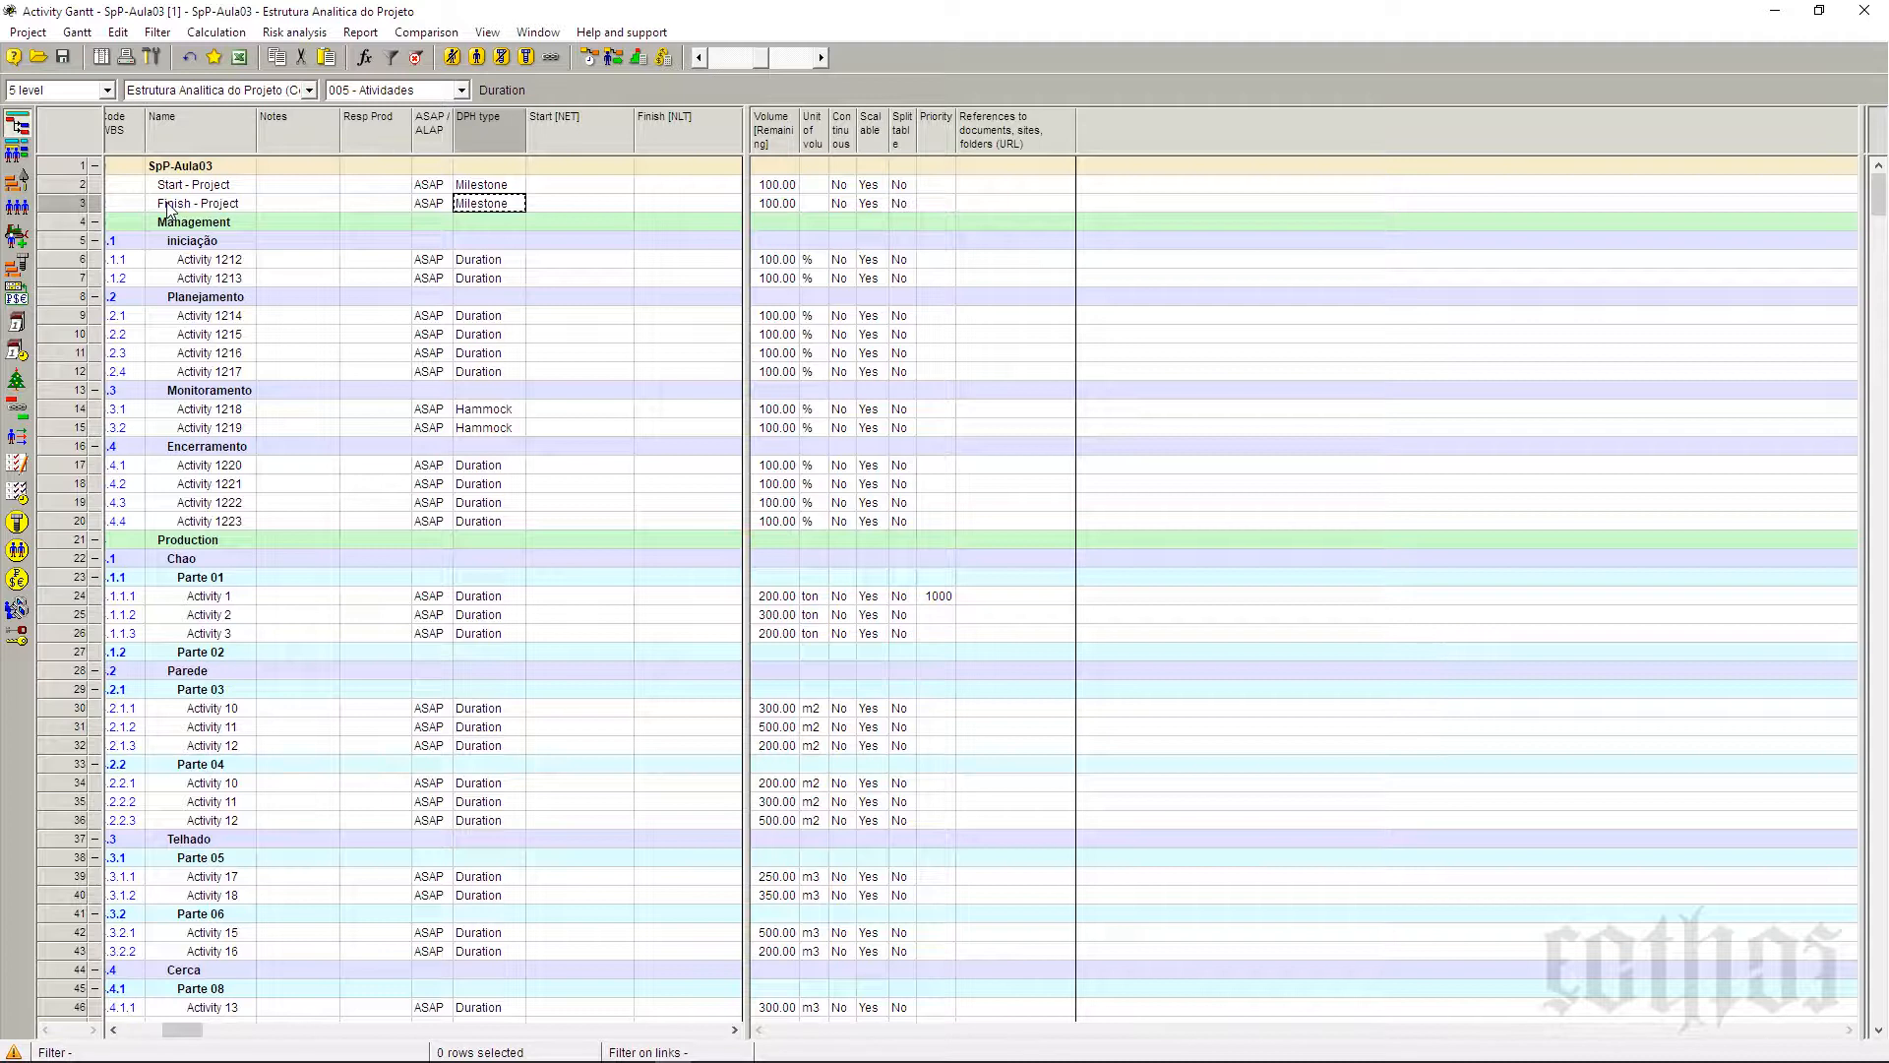
Step: Insert three activities under Parte 02 of Chao and copy the names Activity 1 to Activity 3 downward from the third new row
click(186, 260)
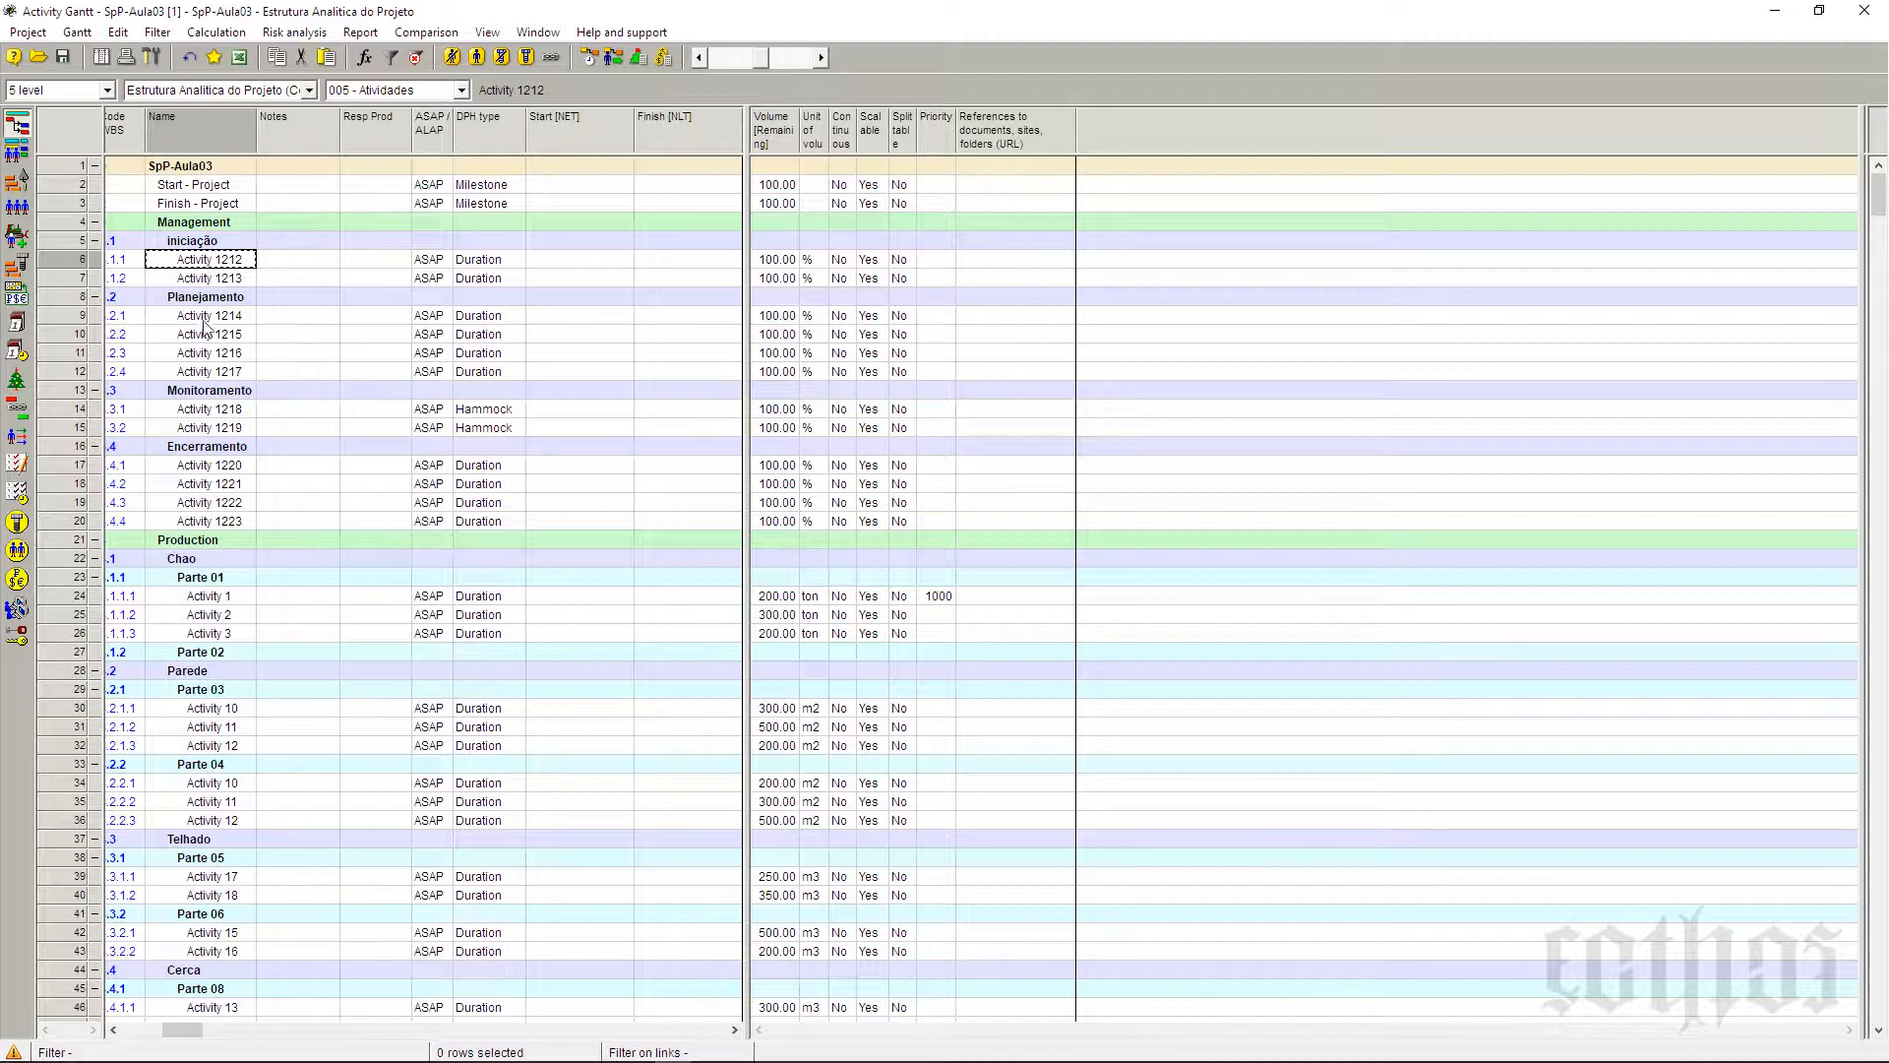
scroll(209, 332, down, 3)
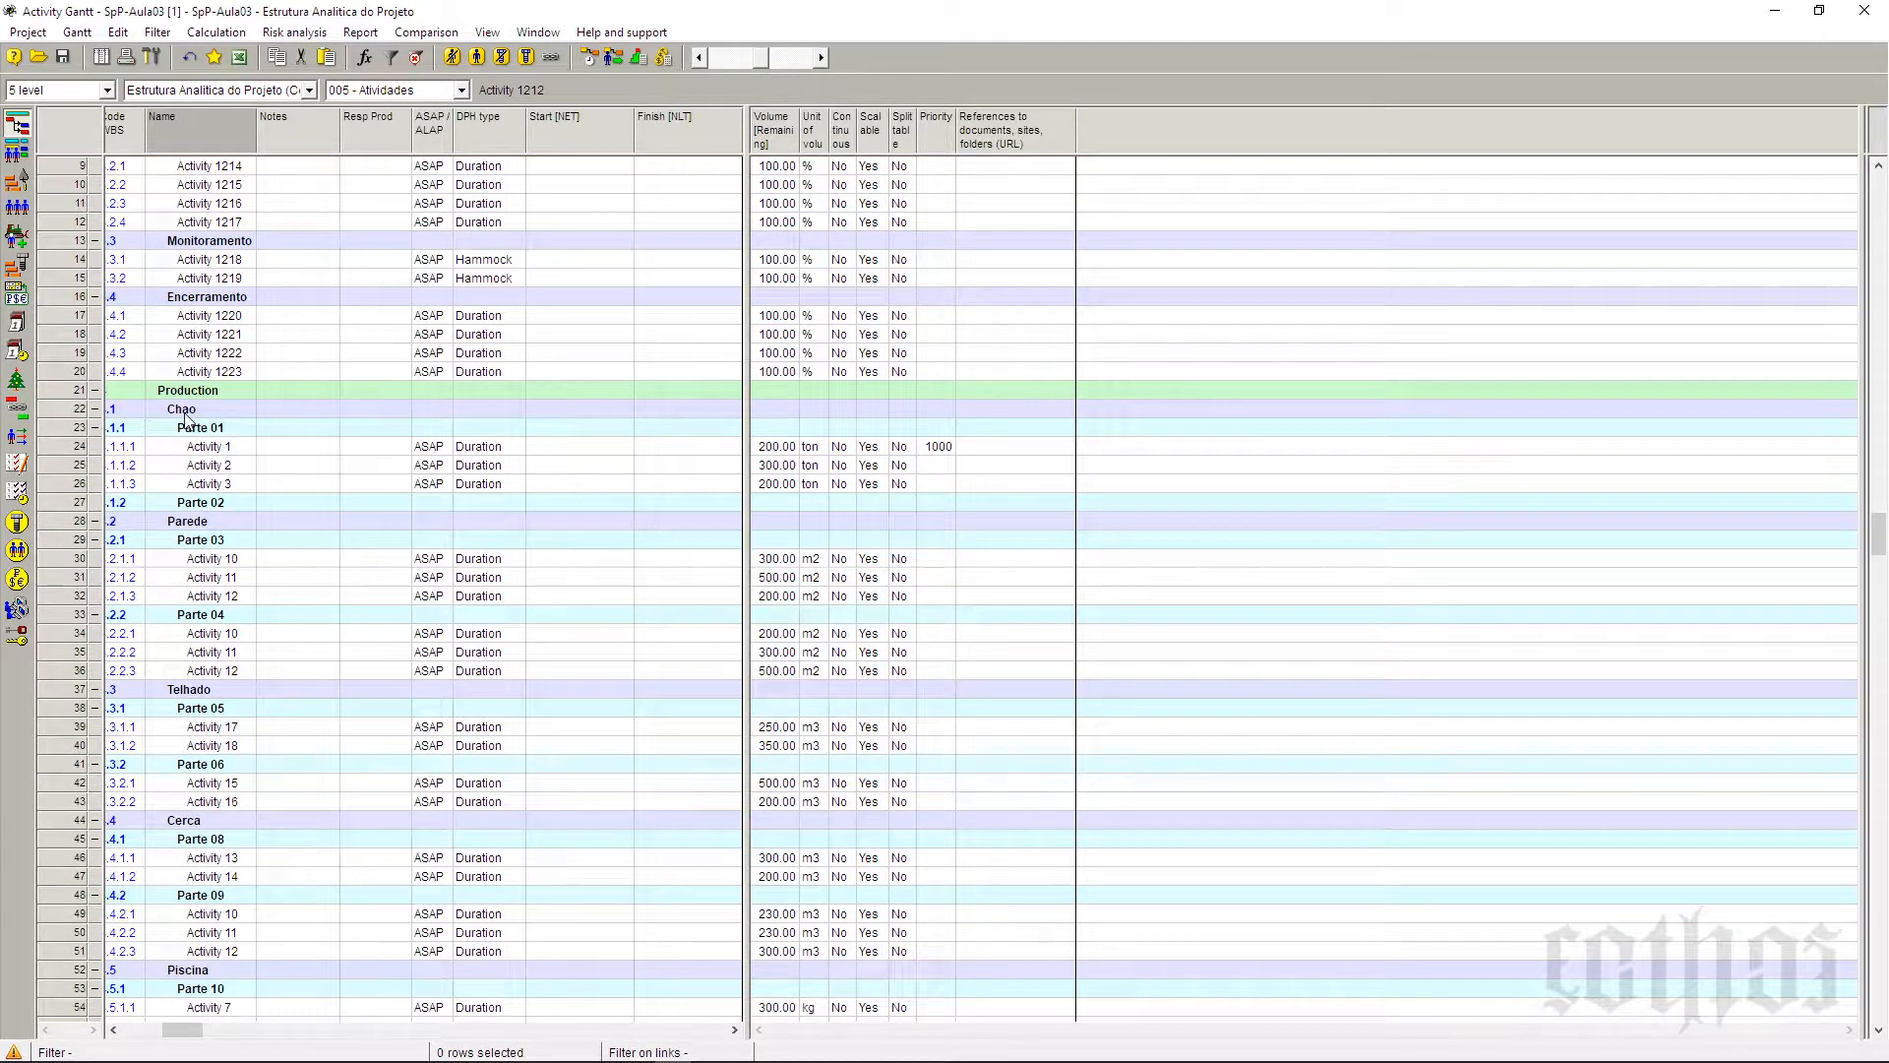
click(59, 504)
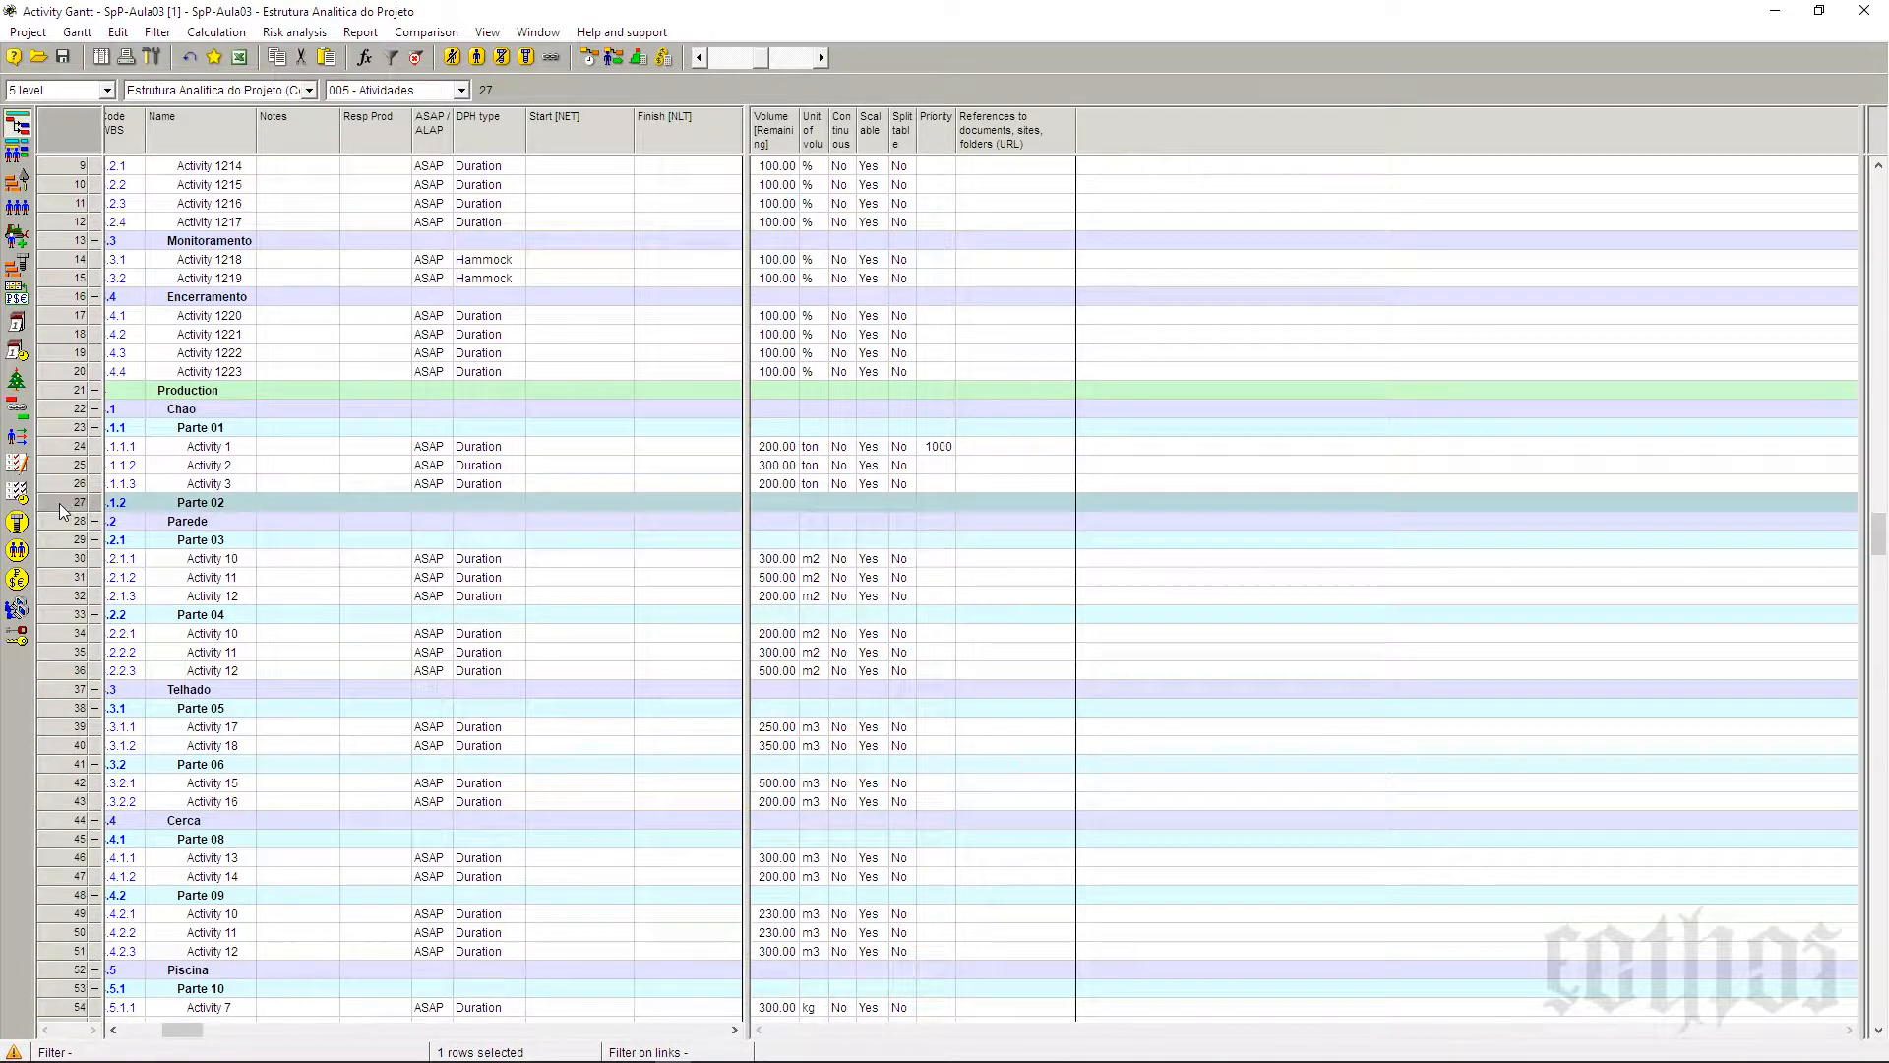
key(Insert)
key(Insert)
key(Insert)
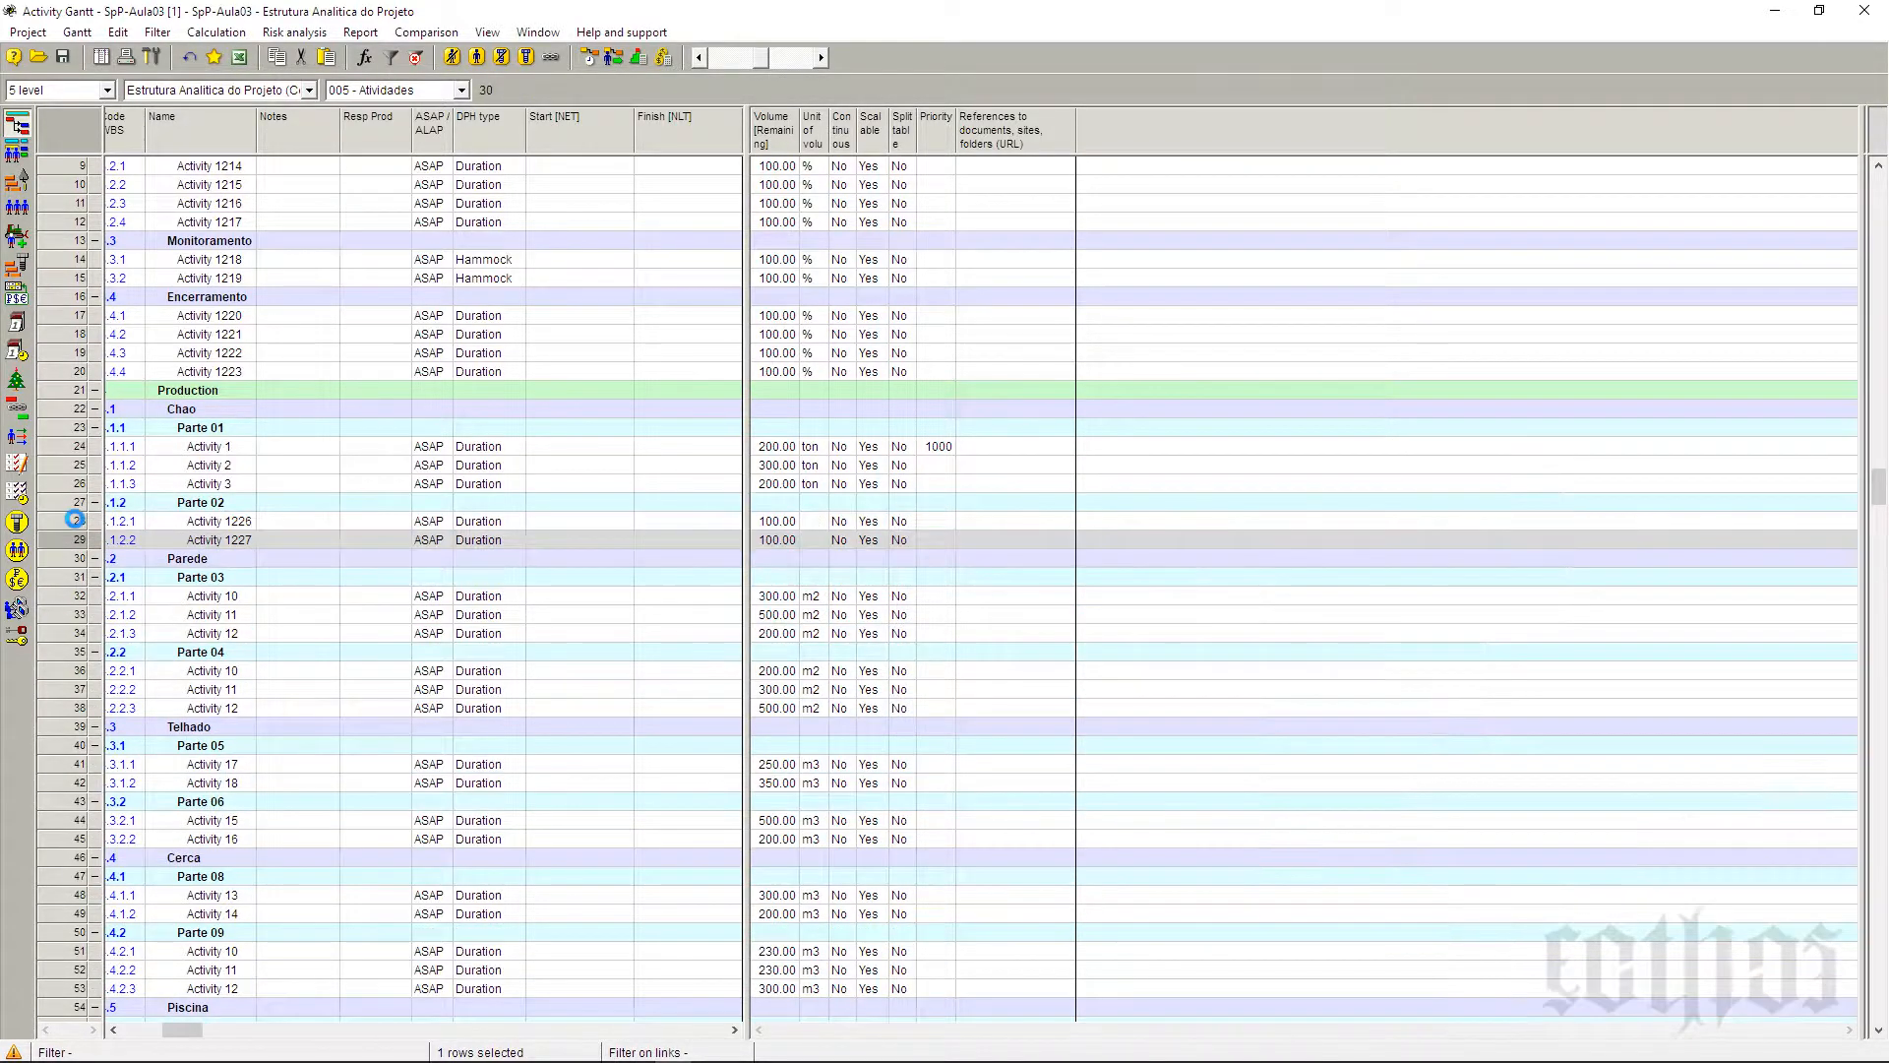
drag(213, 449, 226, 561)
text(Activity 1 Activity 2 Activity 3)
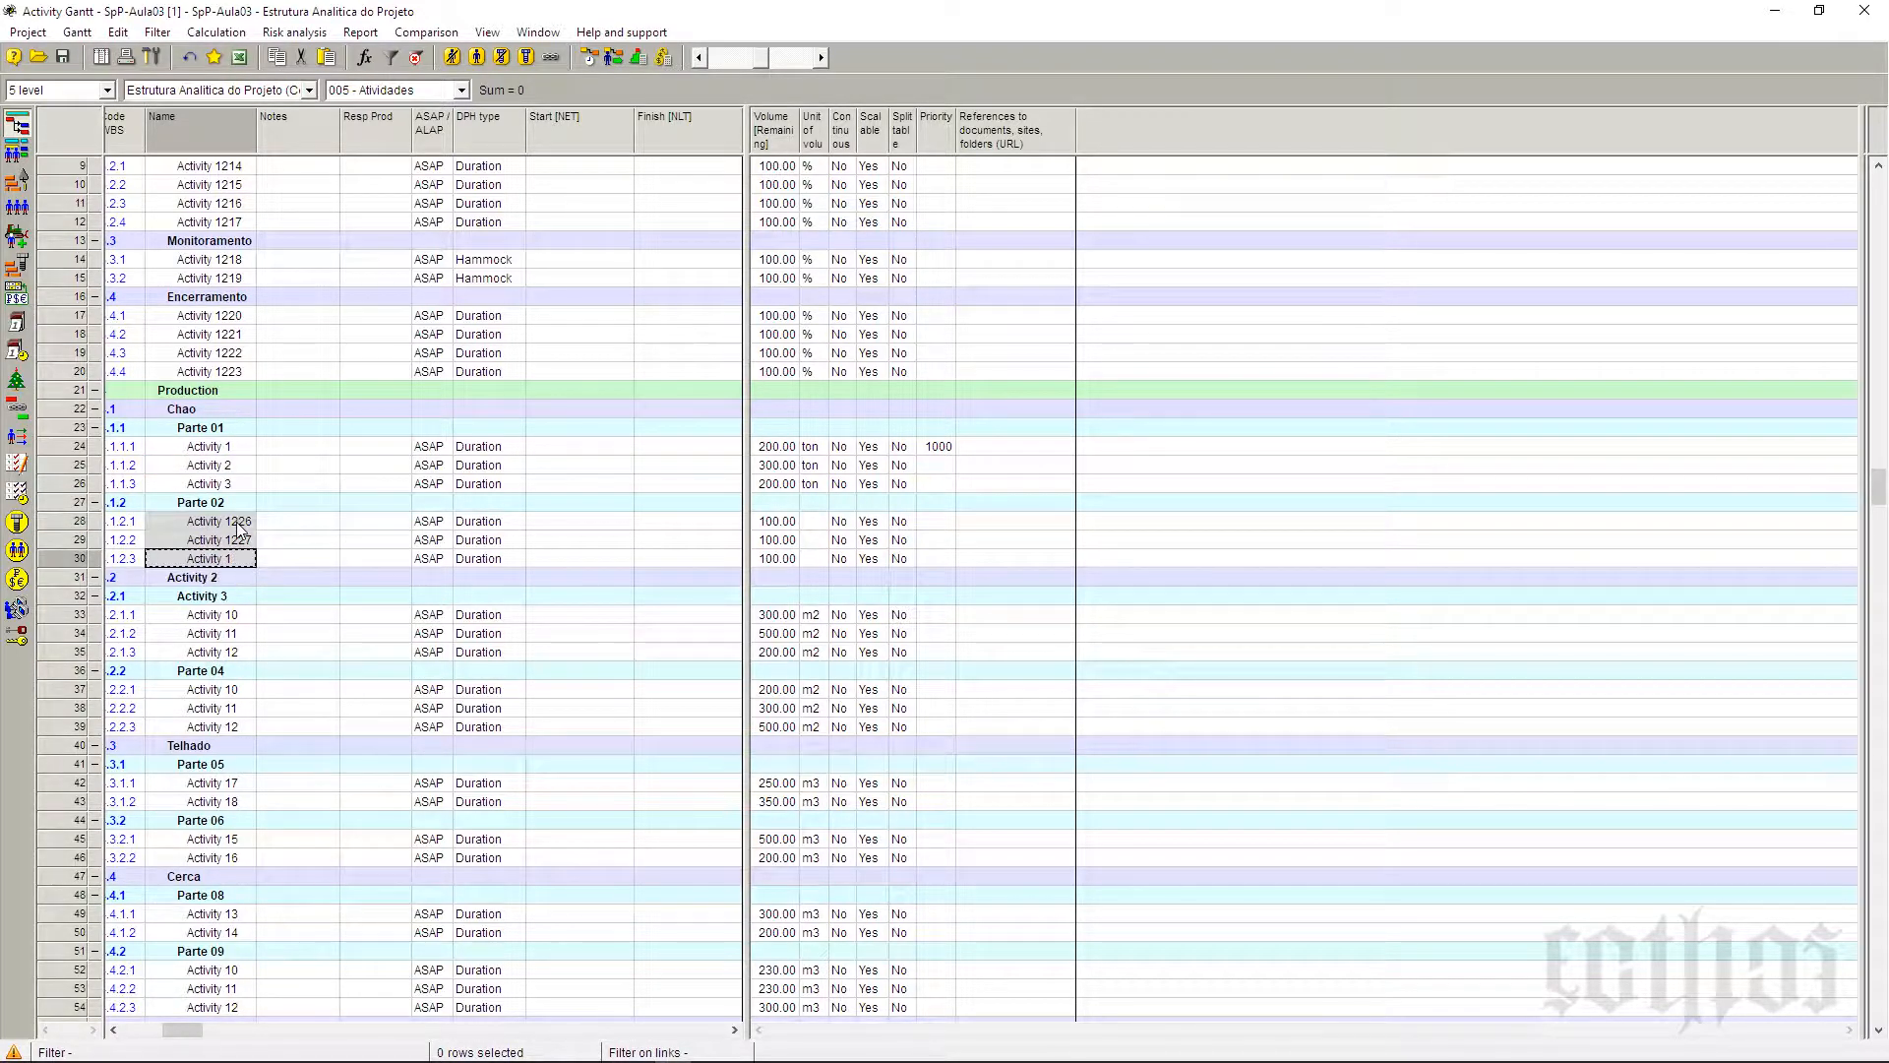
Step: Rename Activity 1226, the first activity under Parte 02, as Activity 144
click(239, 525)
click(239, 527)
click(239, 527)
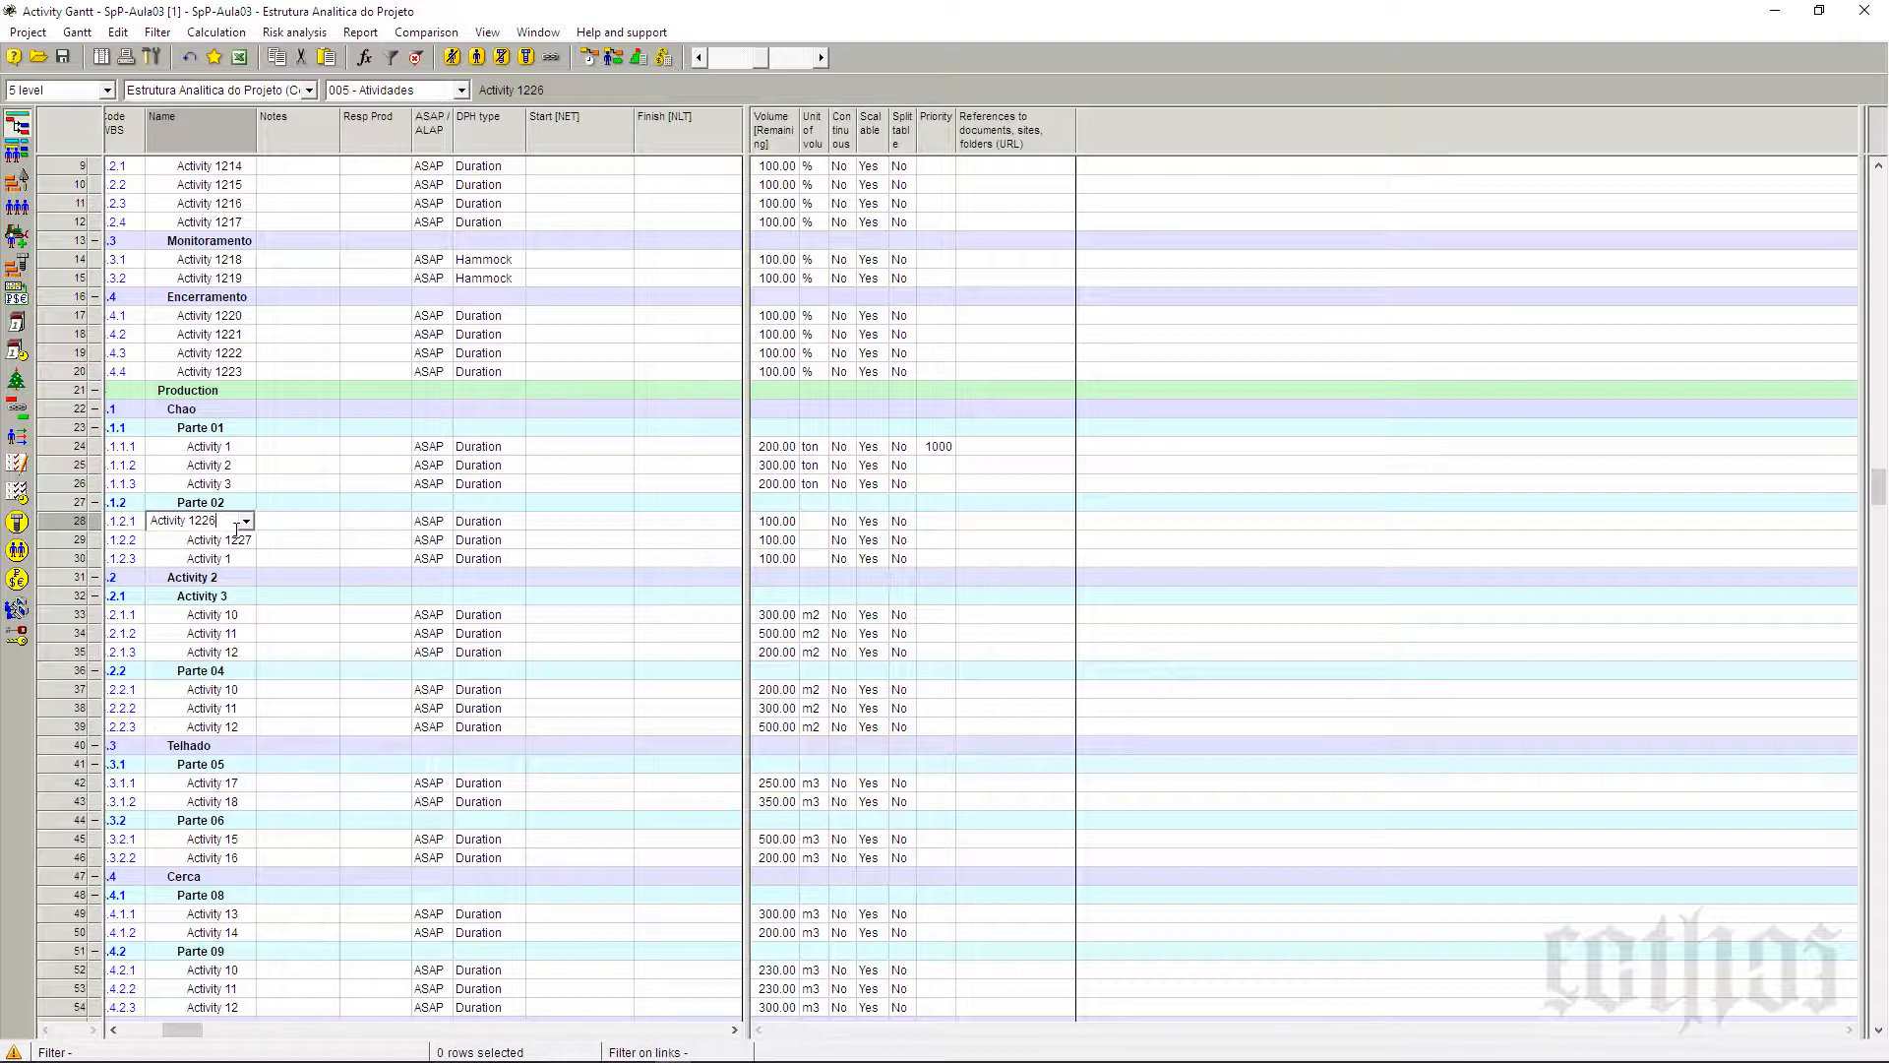
key(BackSpace)
key(BackSpace)
key(BackSpace)
text(44)
Step: Rename Activity 1227, the second activity under Parte 02, as Activity 145
double_click(219, 540)
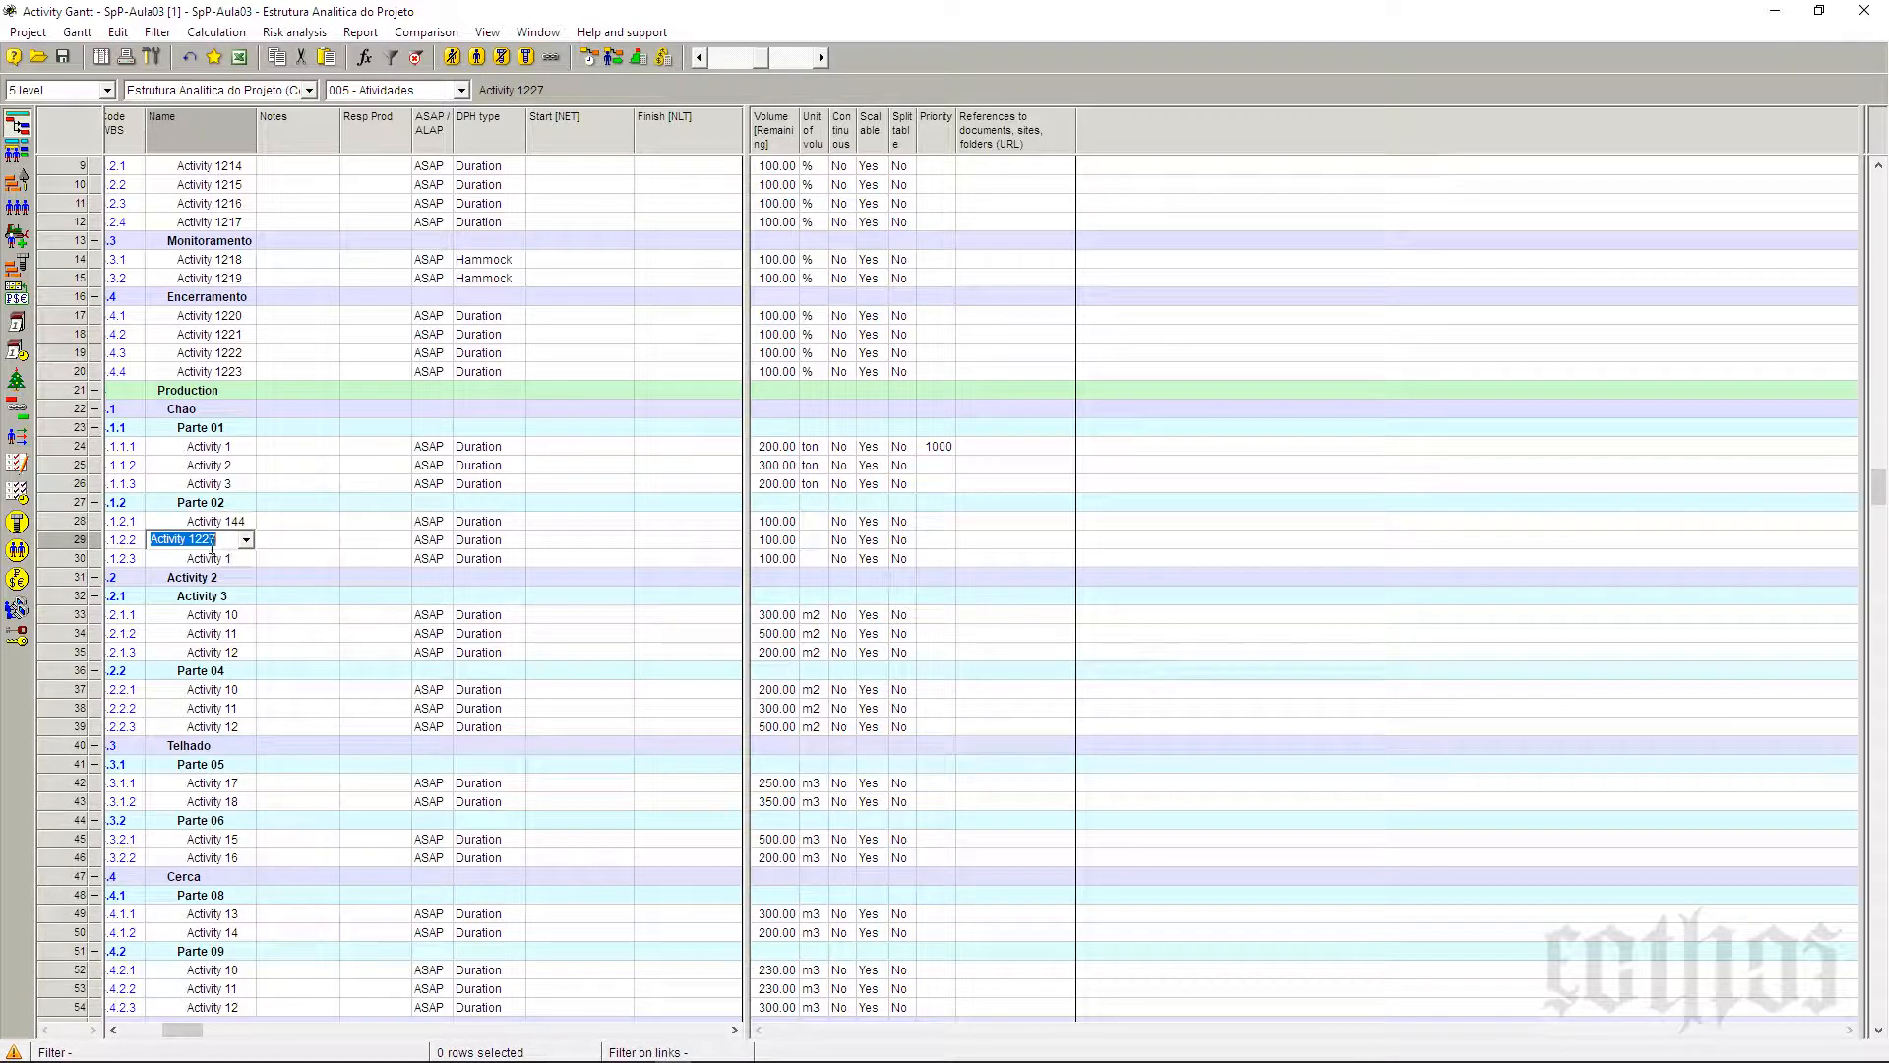
key(End)
key(BackSpace)
key(BackSpace)
key(BackSpace)
text(45)
Step: Rename the third activity under Parte 02 as Activity 146
double_click(218, 559)
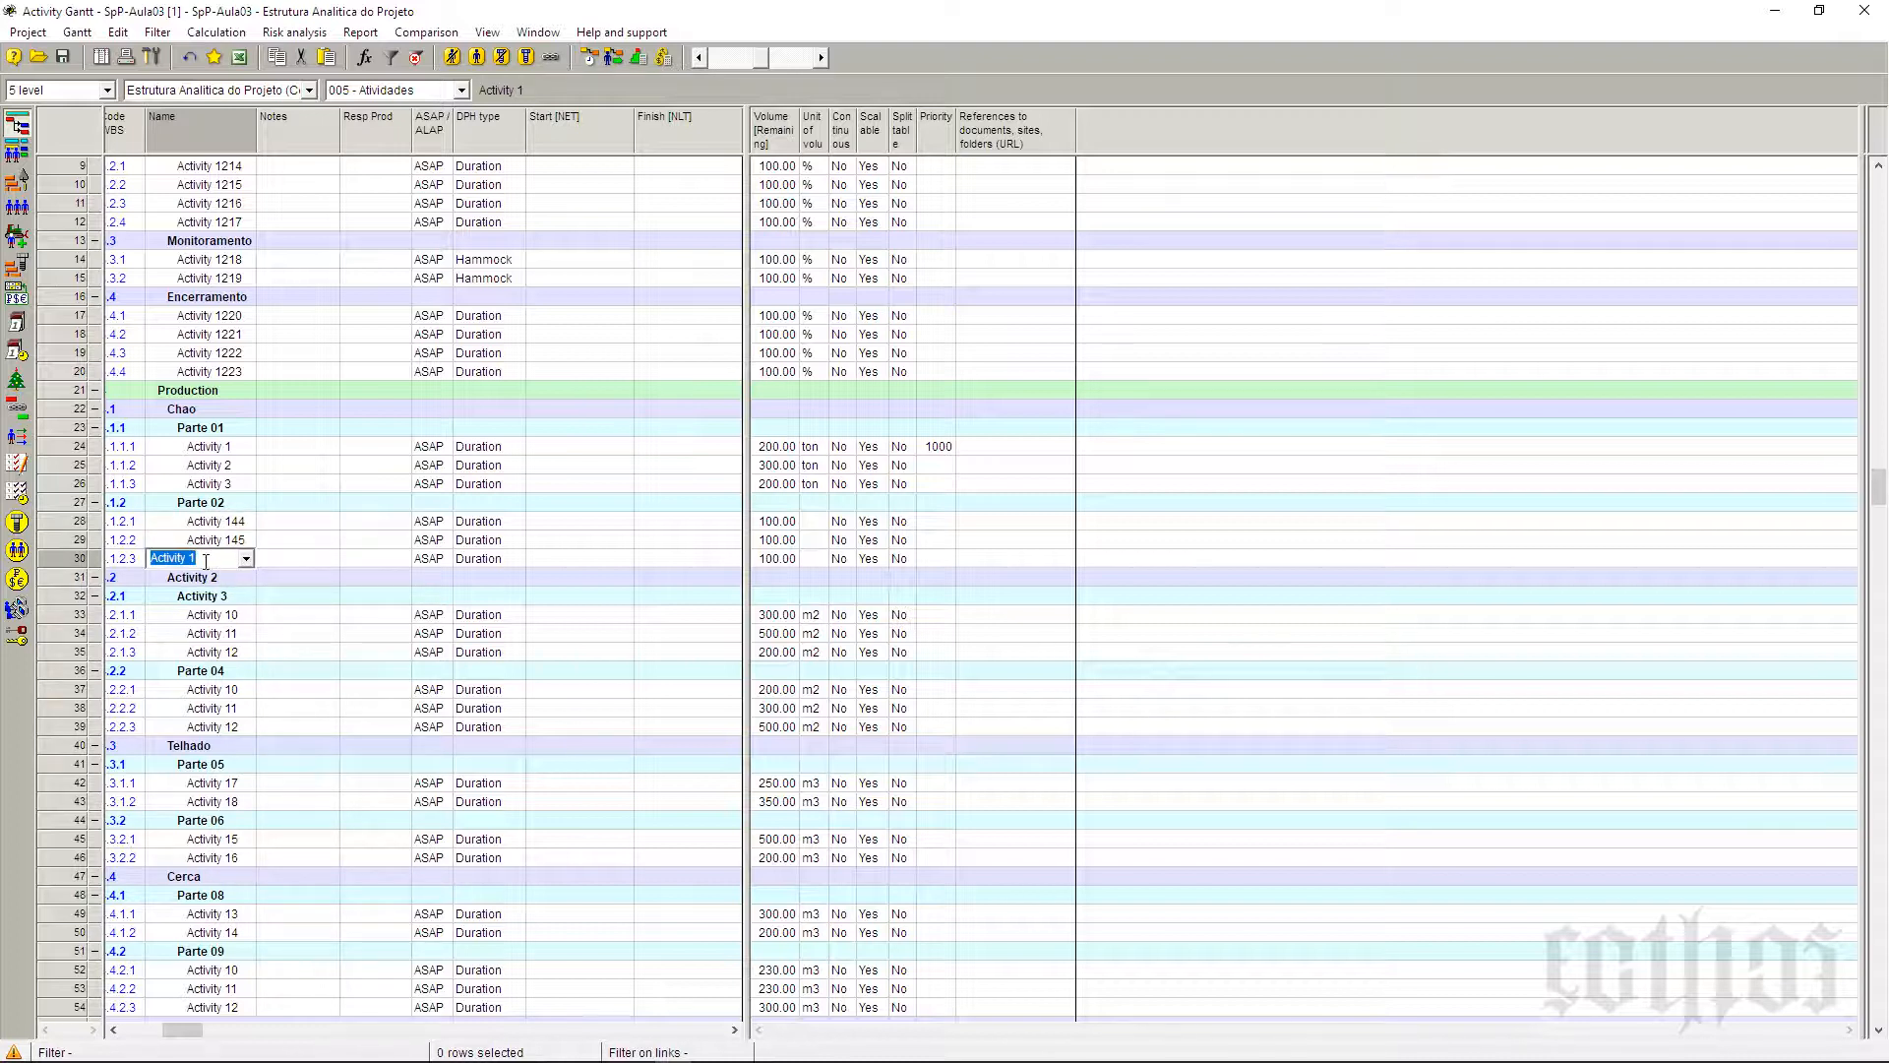
click(202, 558)
text(46)
click(223, 523)
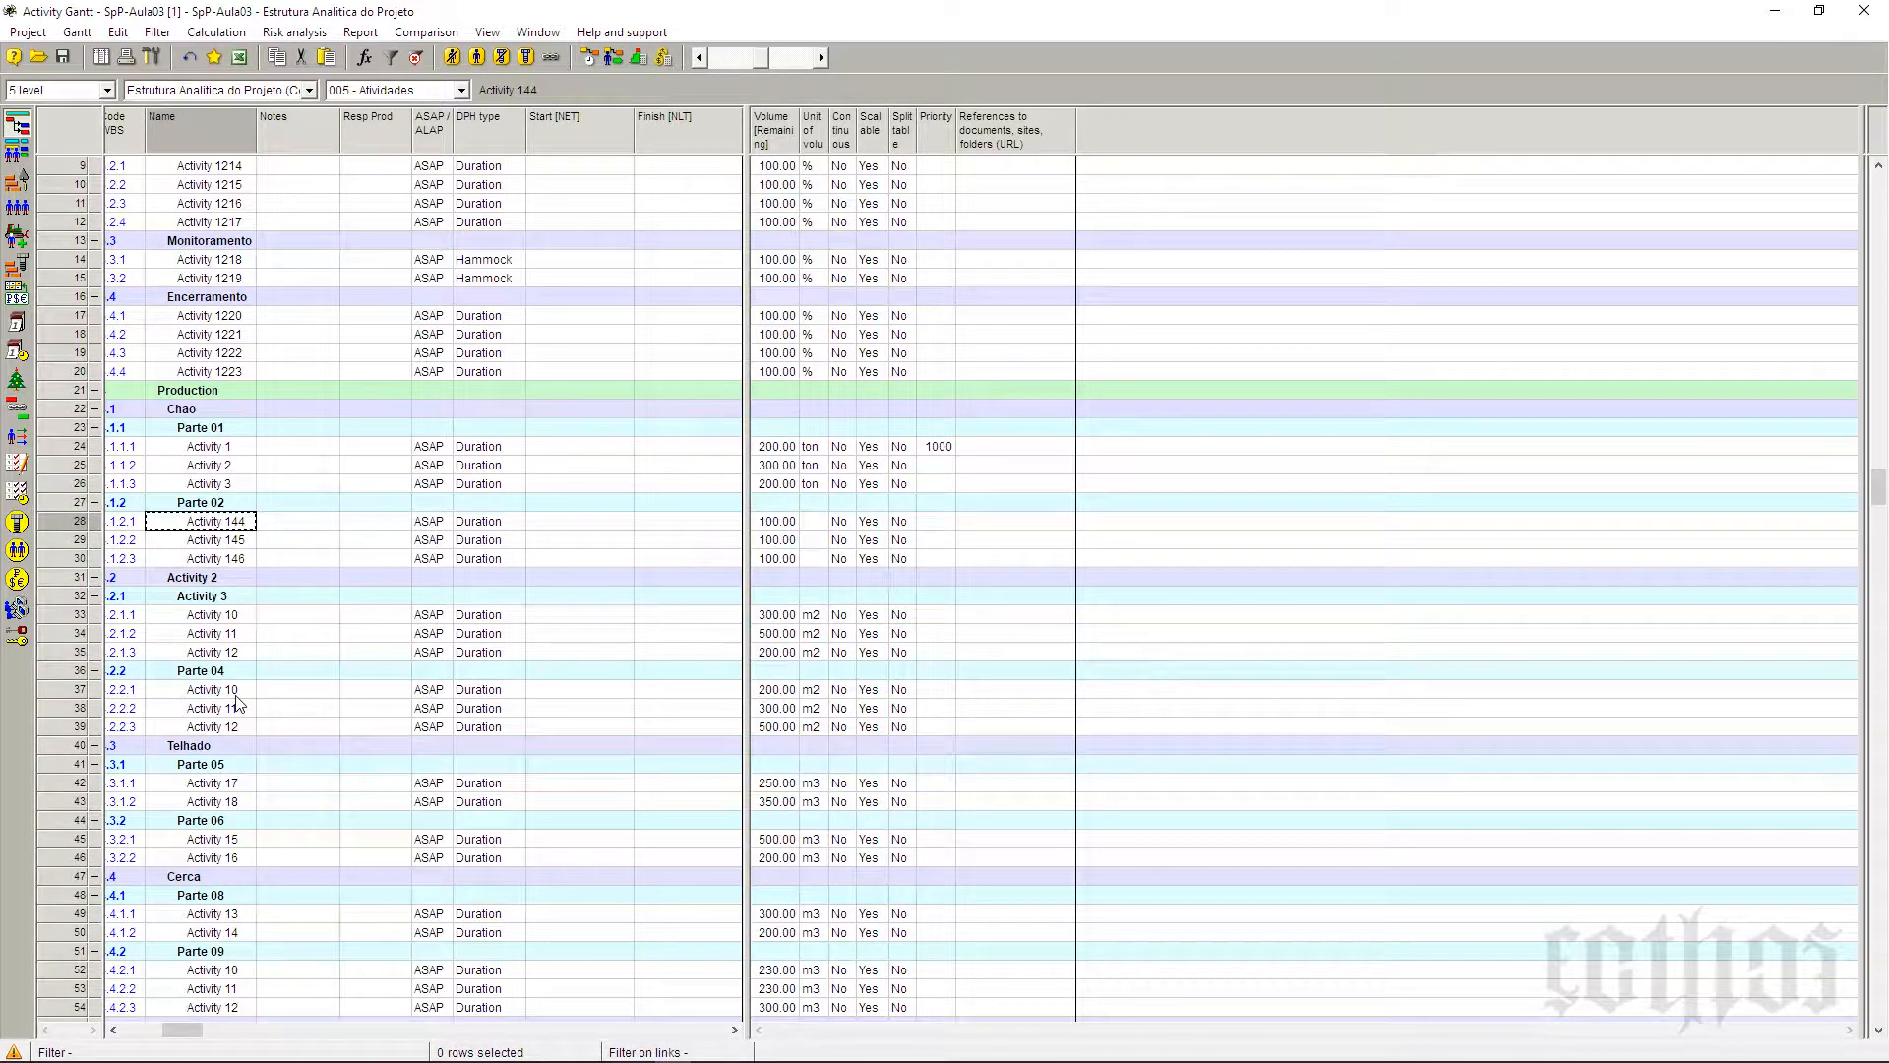
click(203, 427)
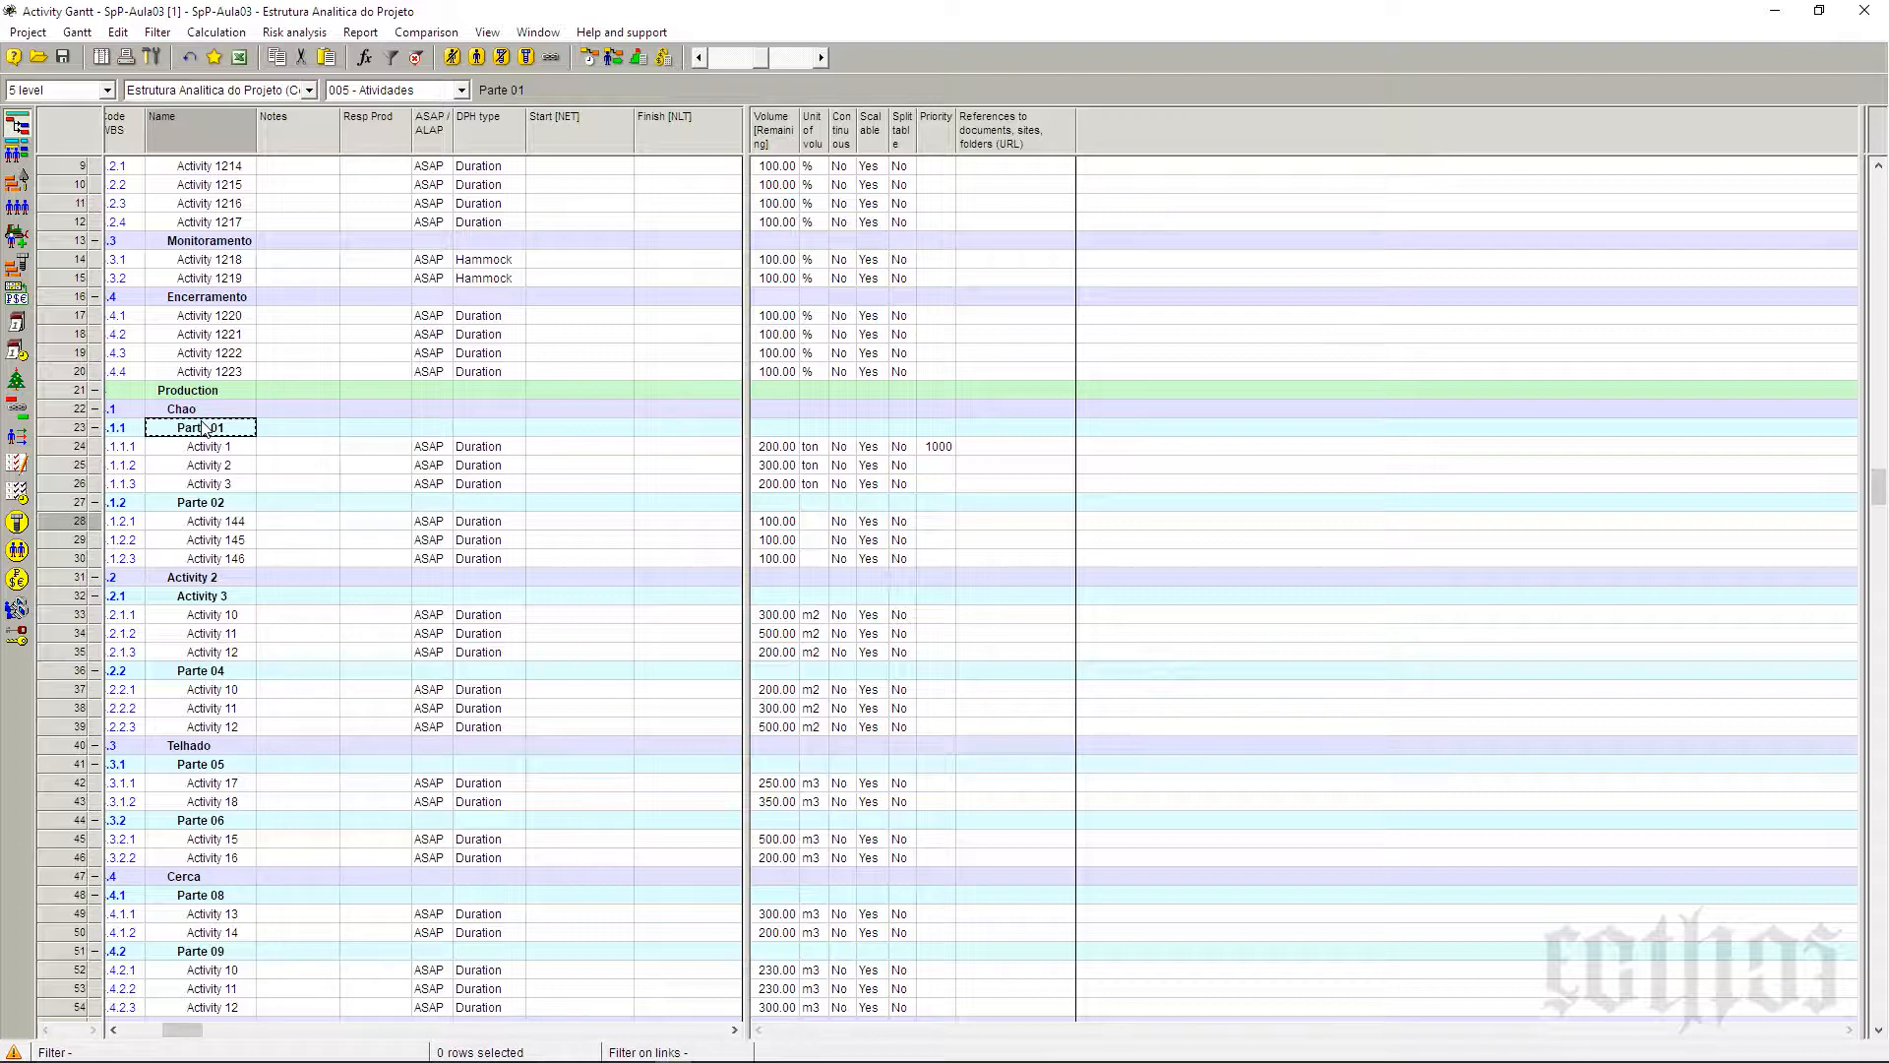
click(211, 503)
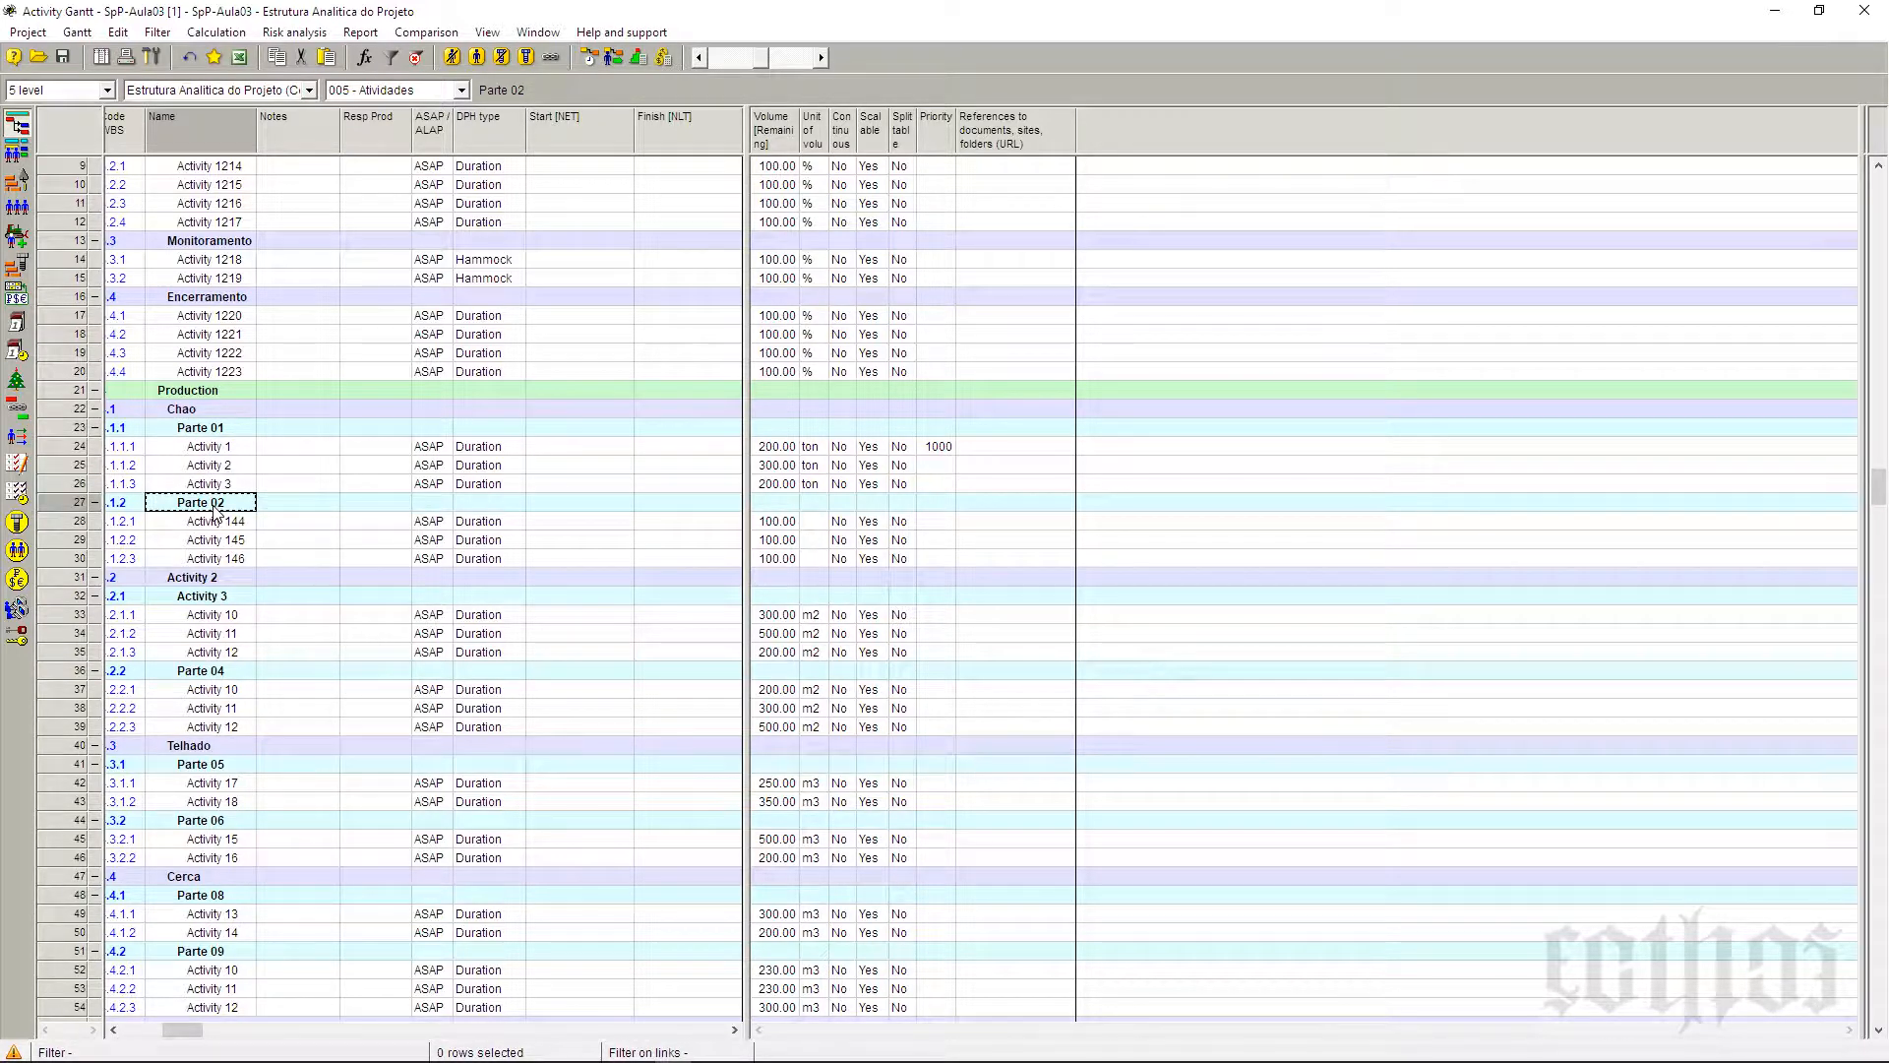
Step: Insert two activities directly under the Chao group, above Parte 01
click(61, 409)
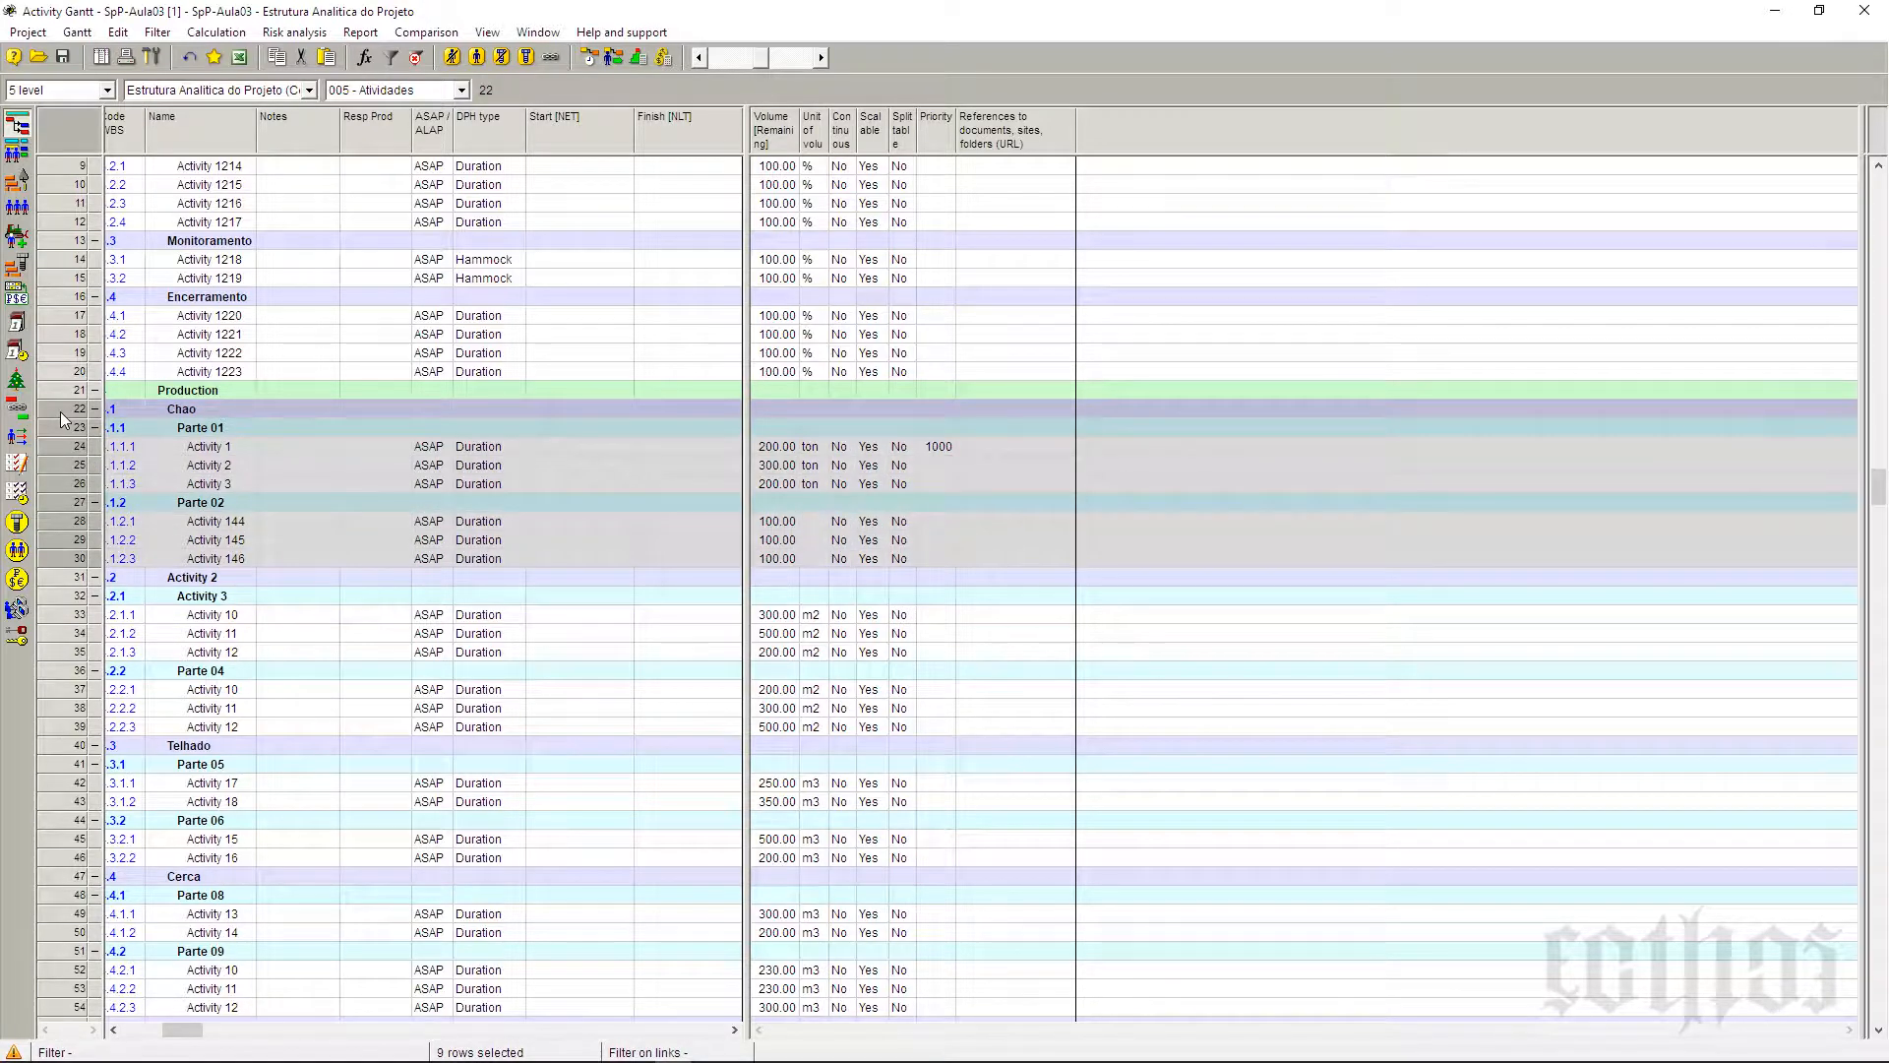
key(Insert)
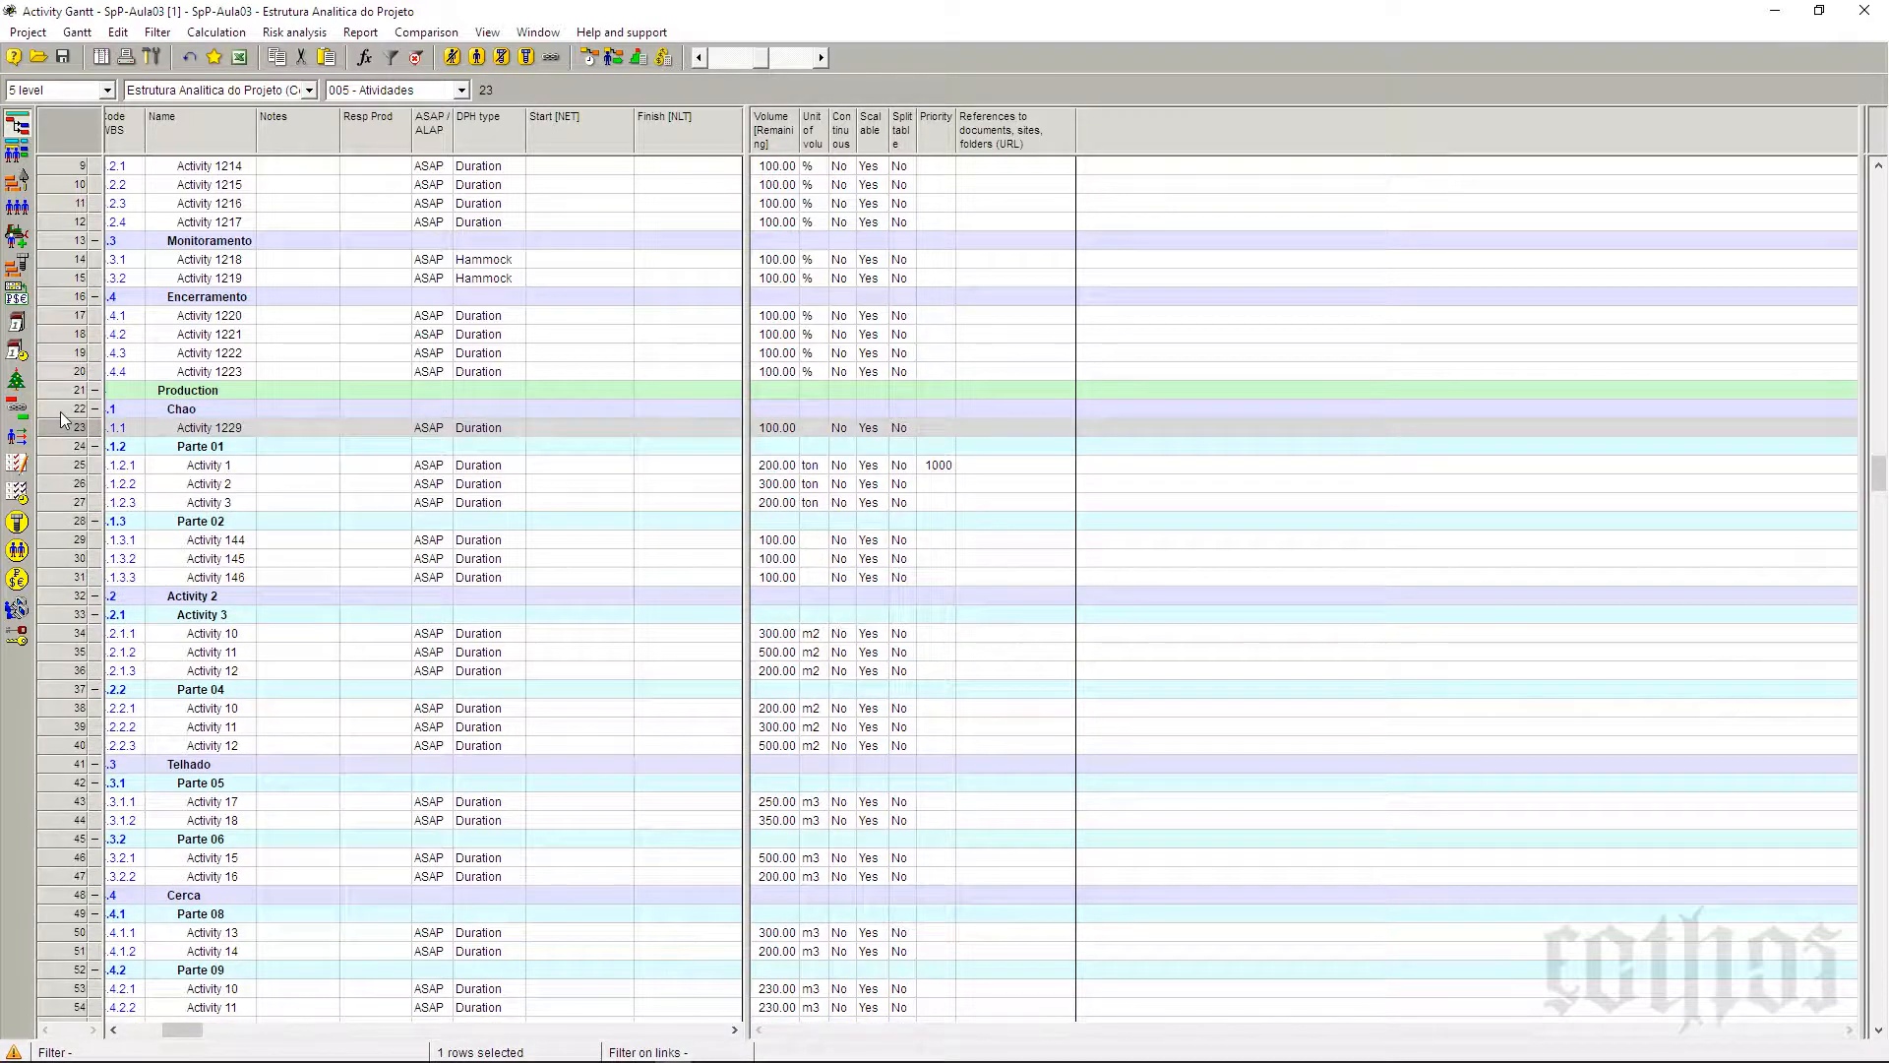
key(Insert)
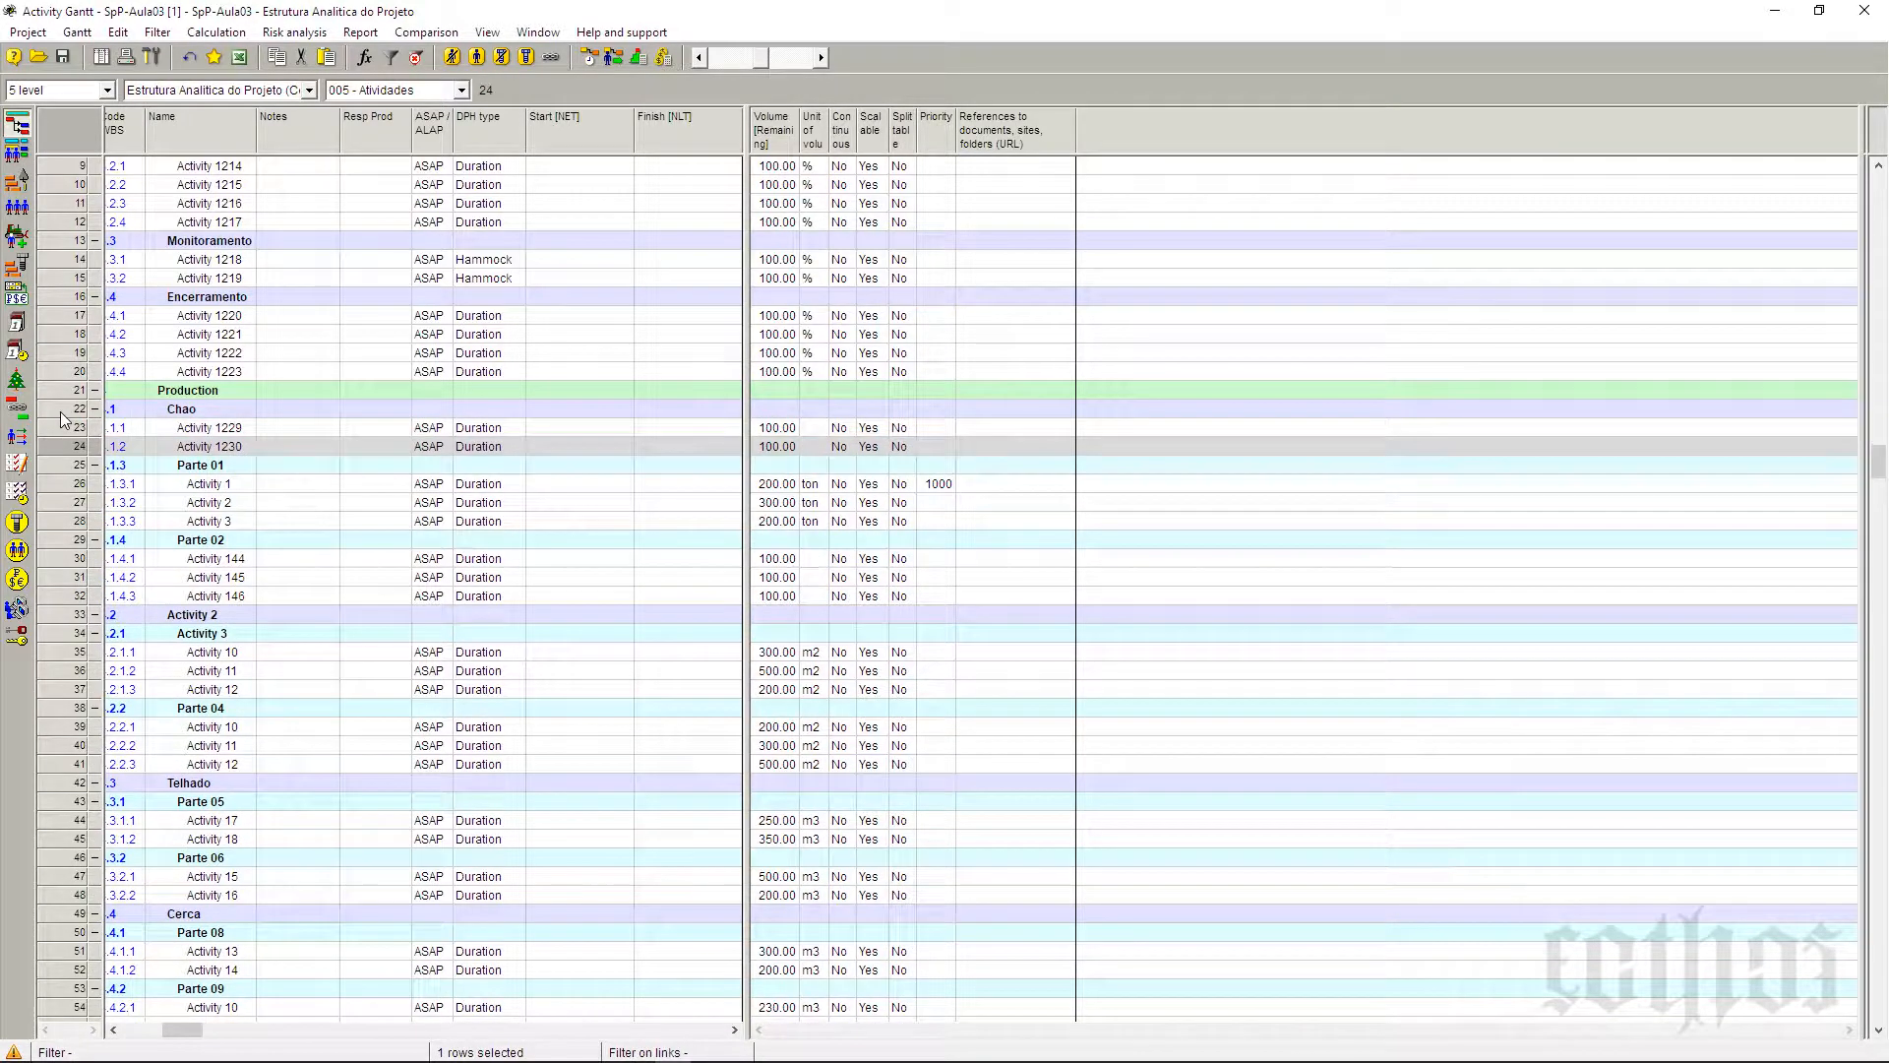
Step: Rename the two new activities under Chao as "start - chao" and "finish - chao"
click(194, 431)
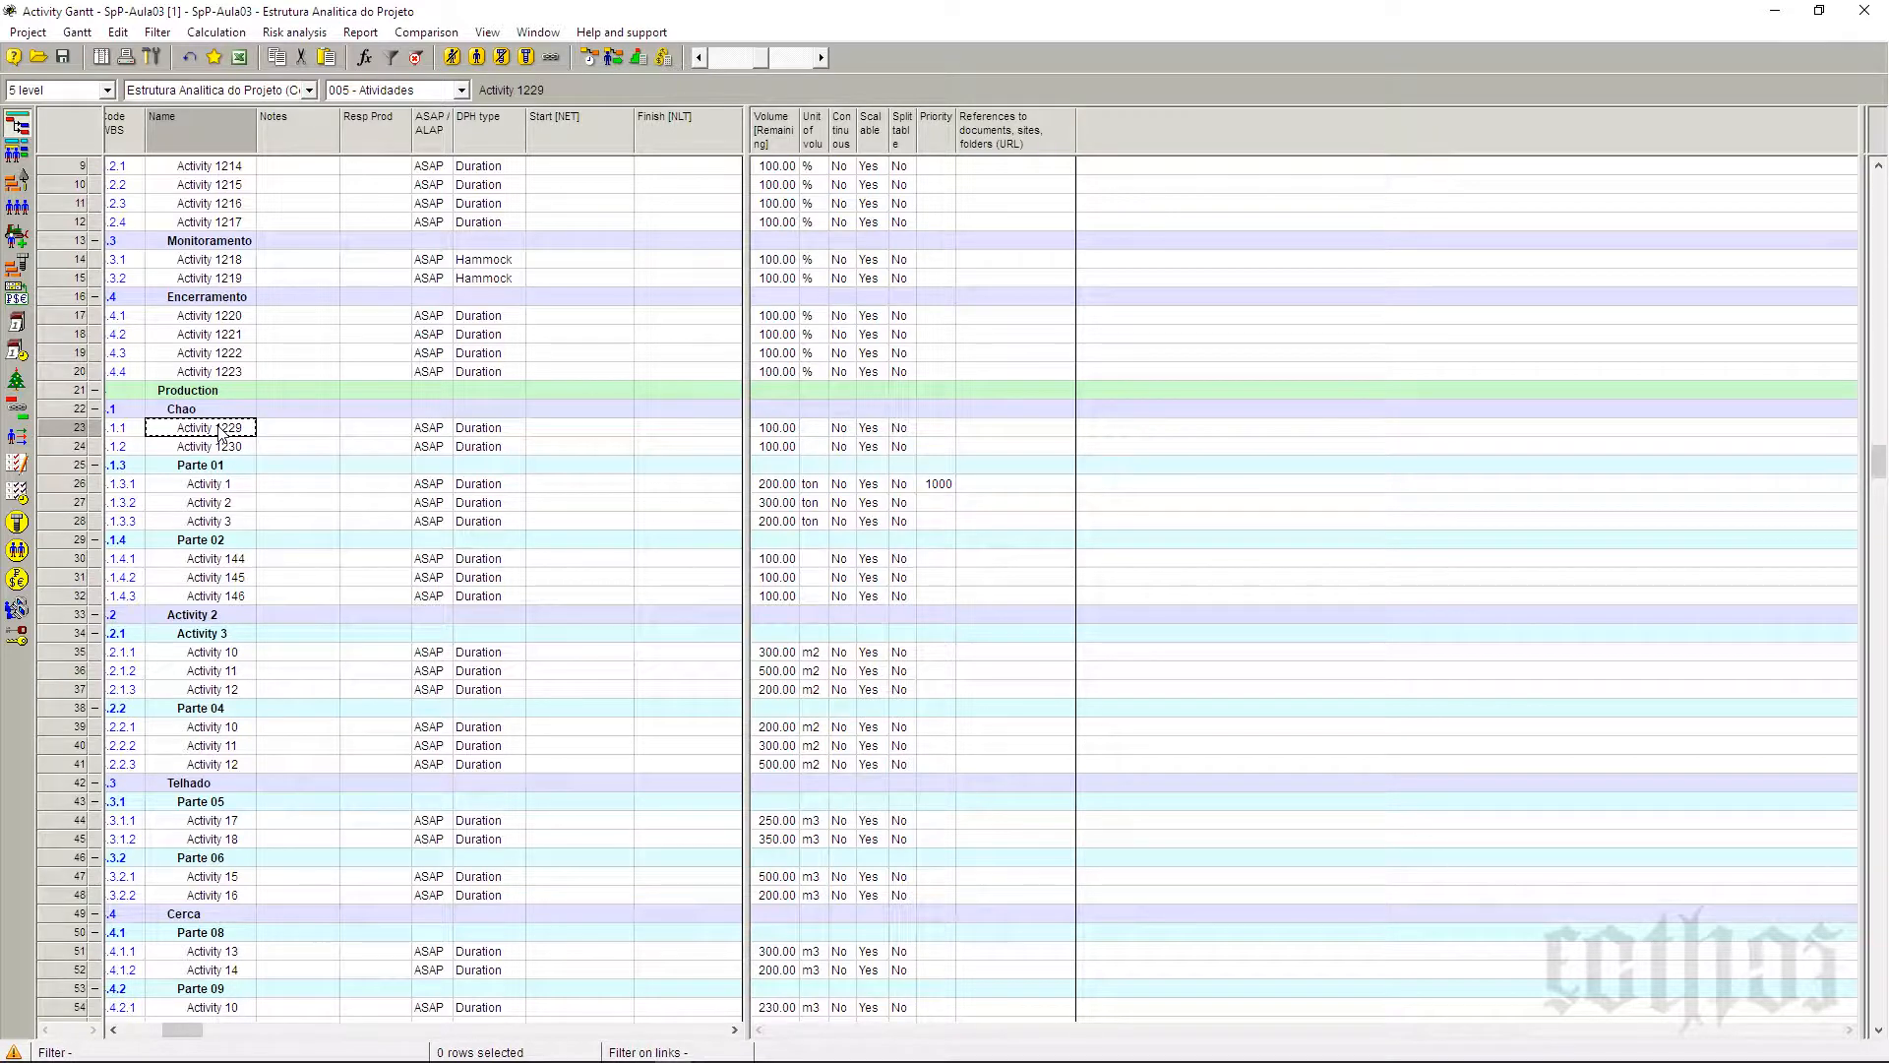
click(221, 434)
text(start -chao-)
click(220, 450)
text(fin)
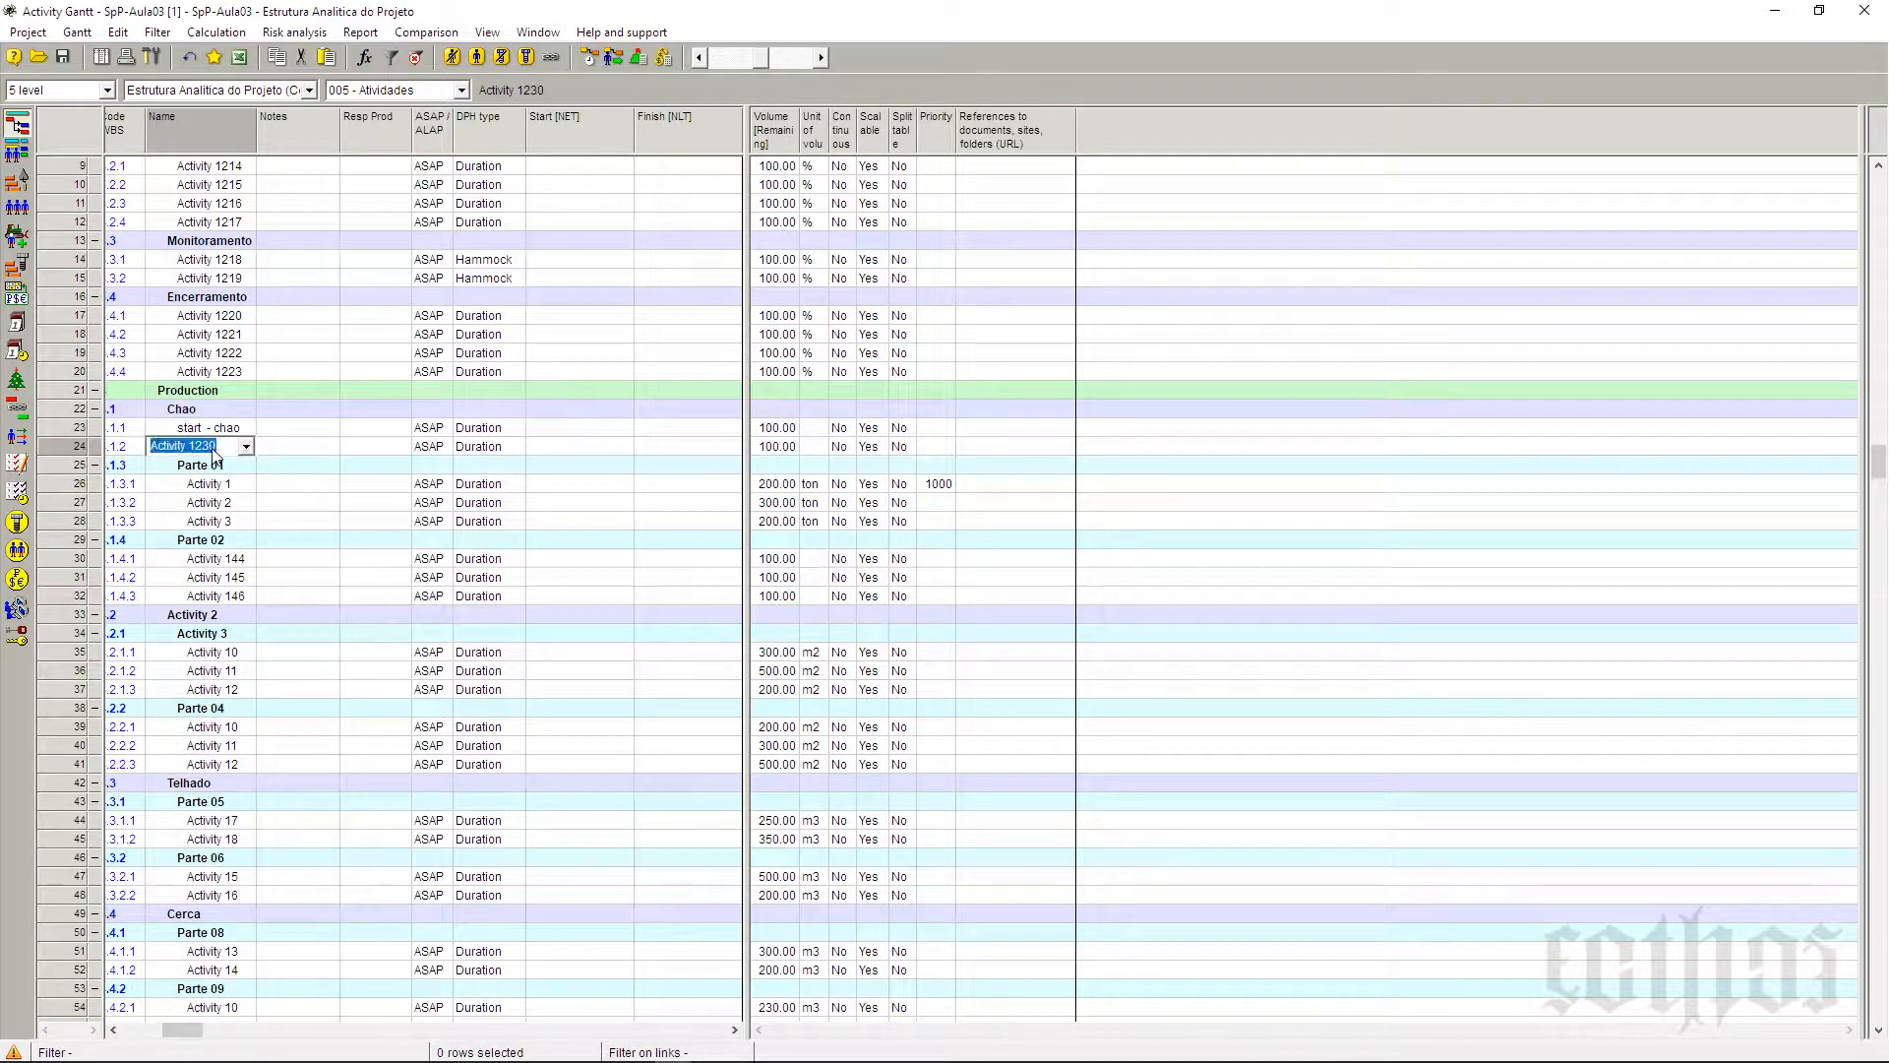
text(ish - chao)
click(168, 504)
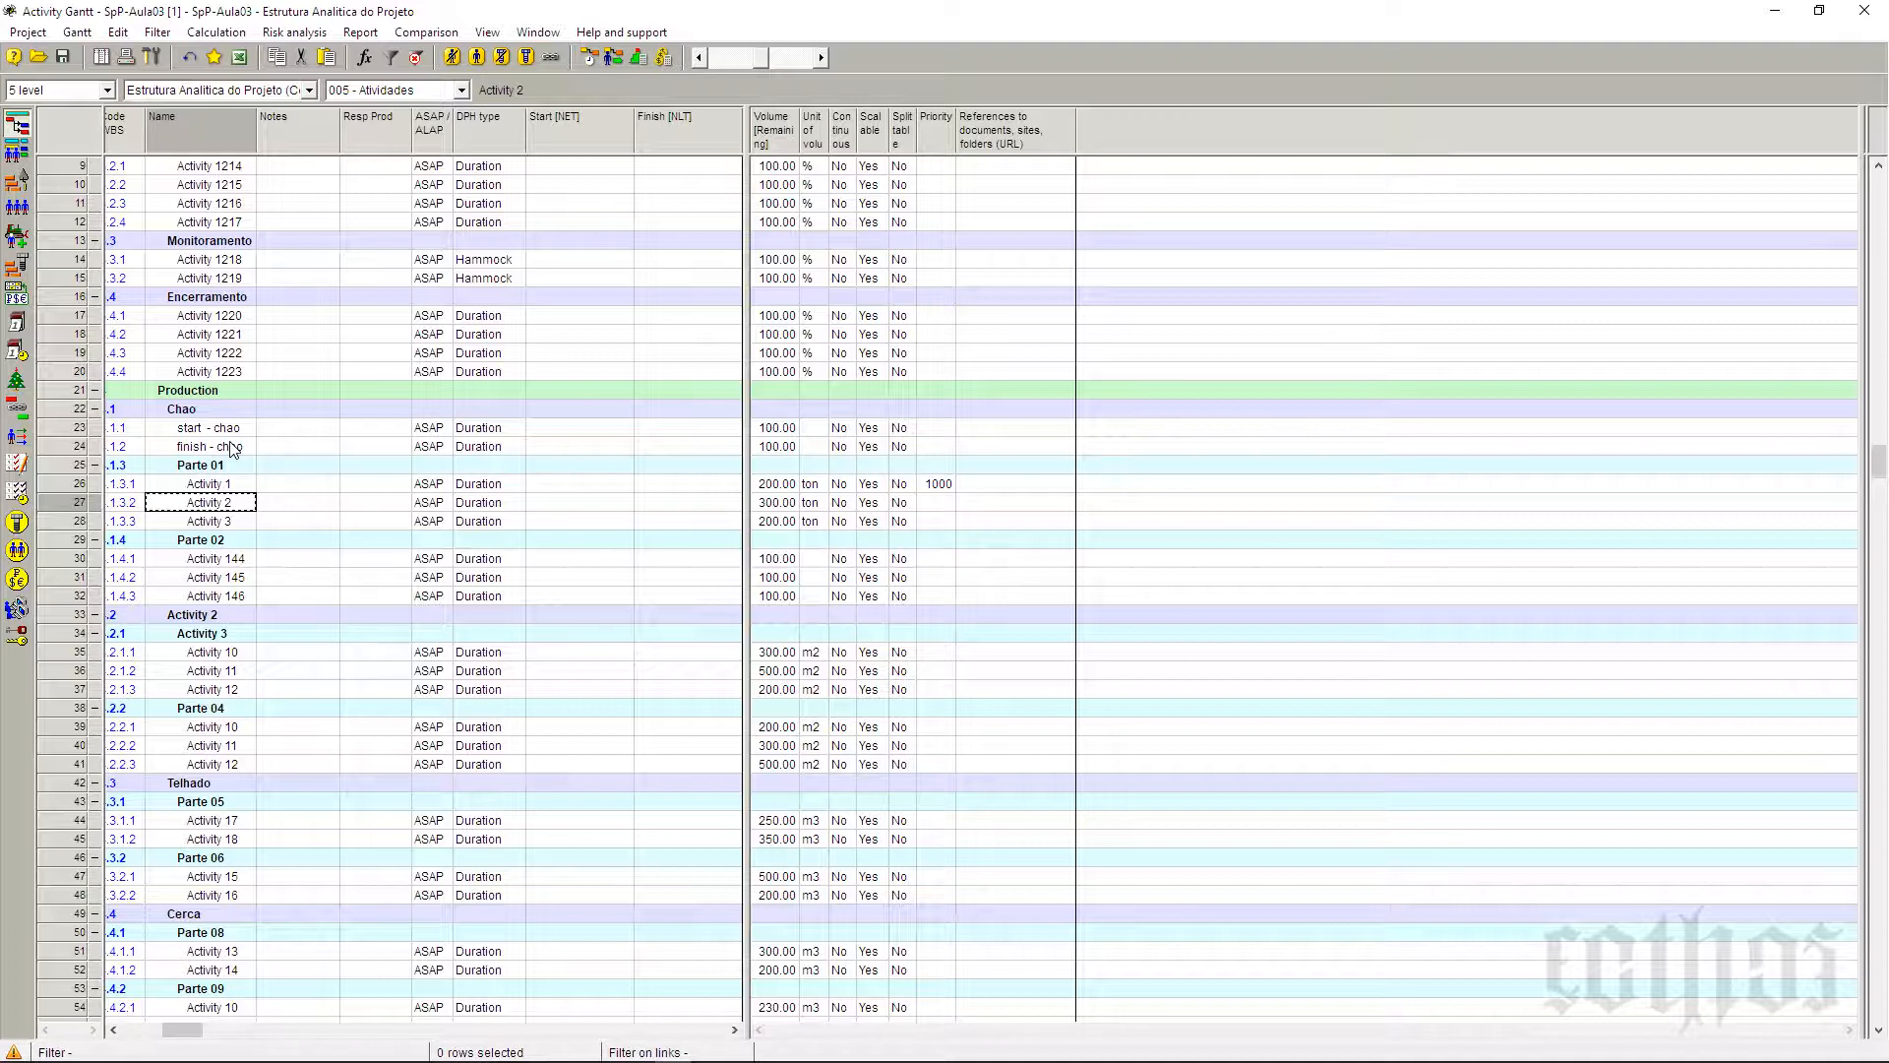
scroll(233, 448, up, 3)
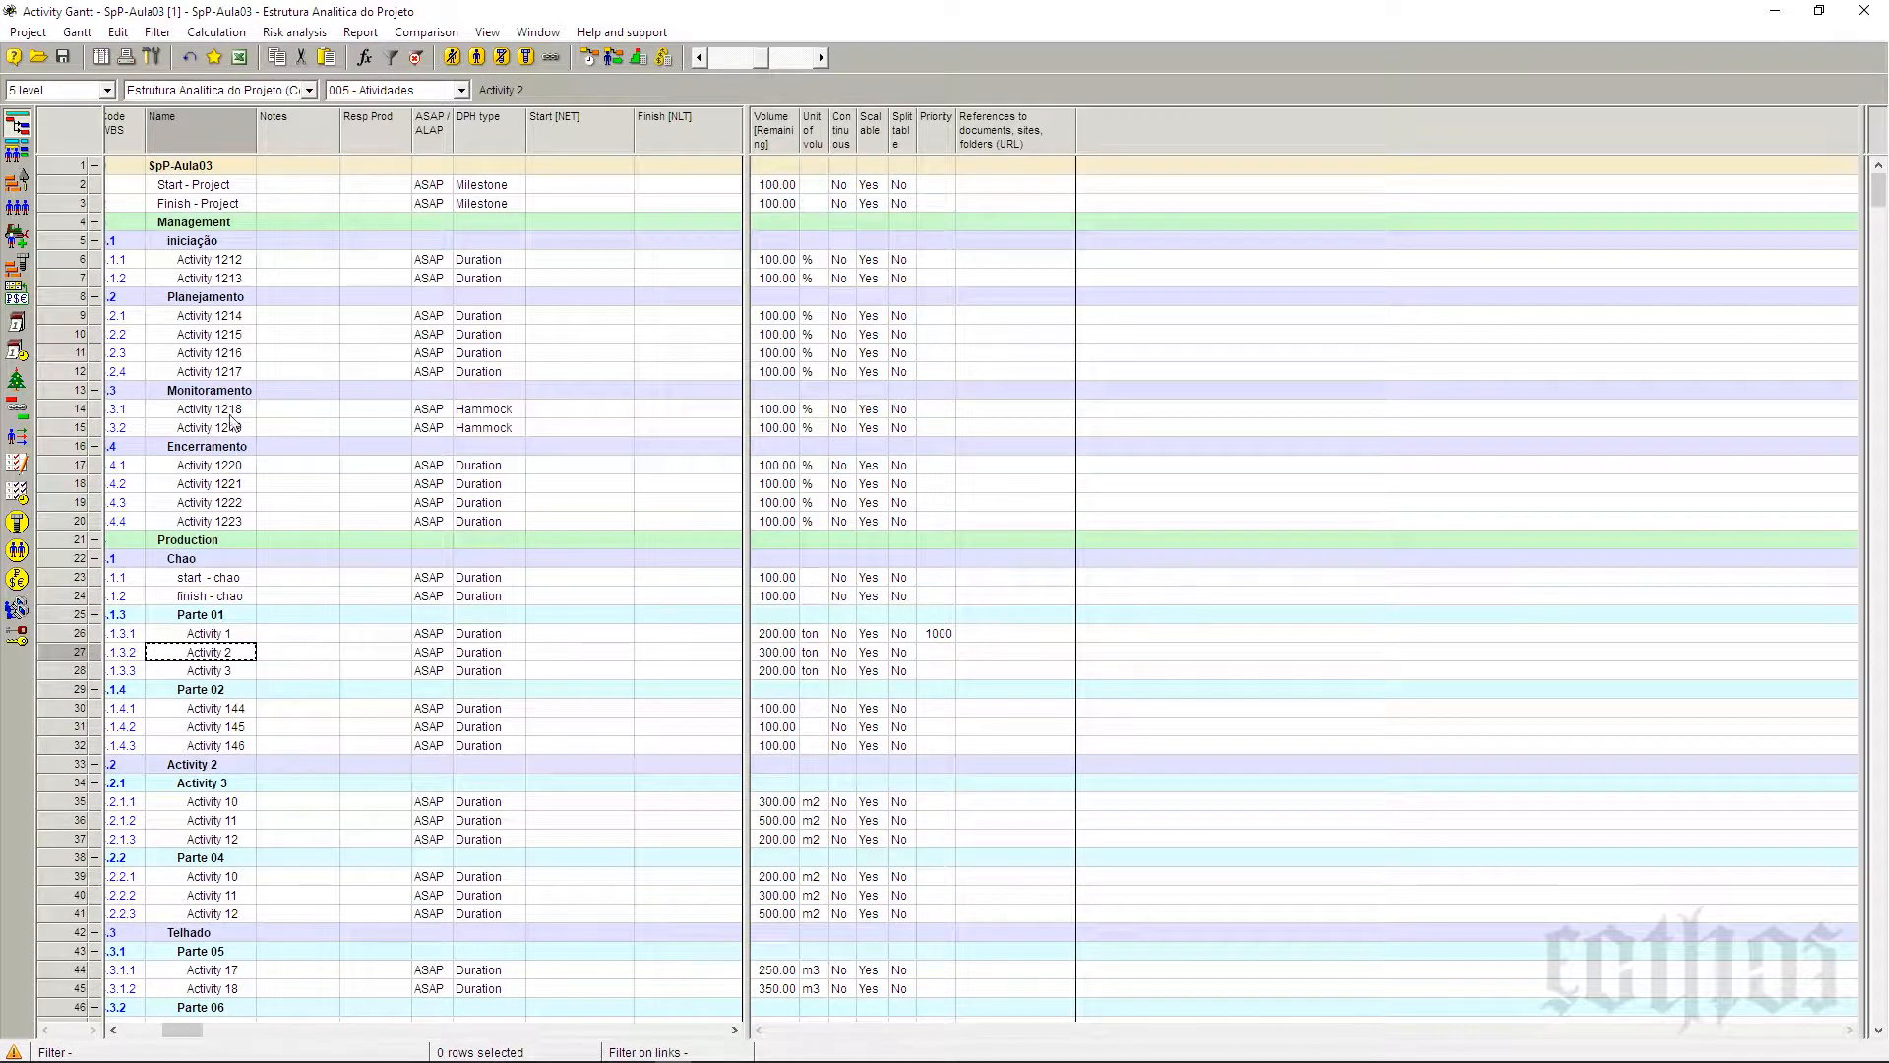
click(221, 193)
click(222, 206)
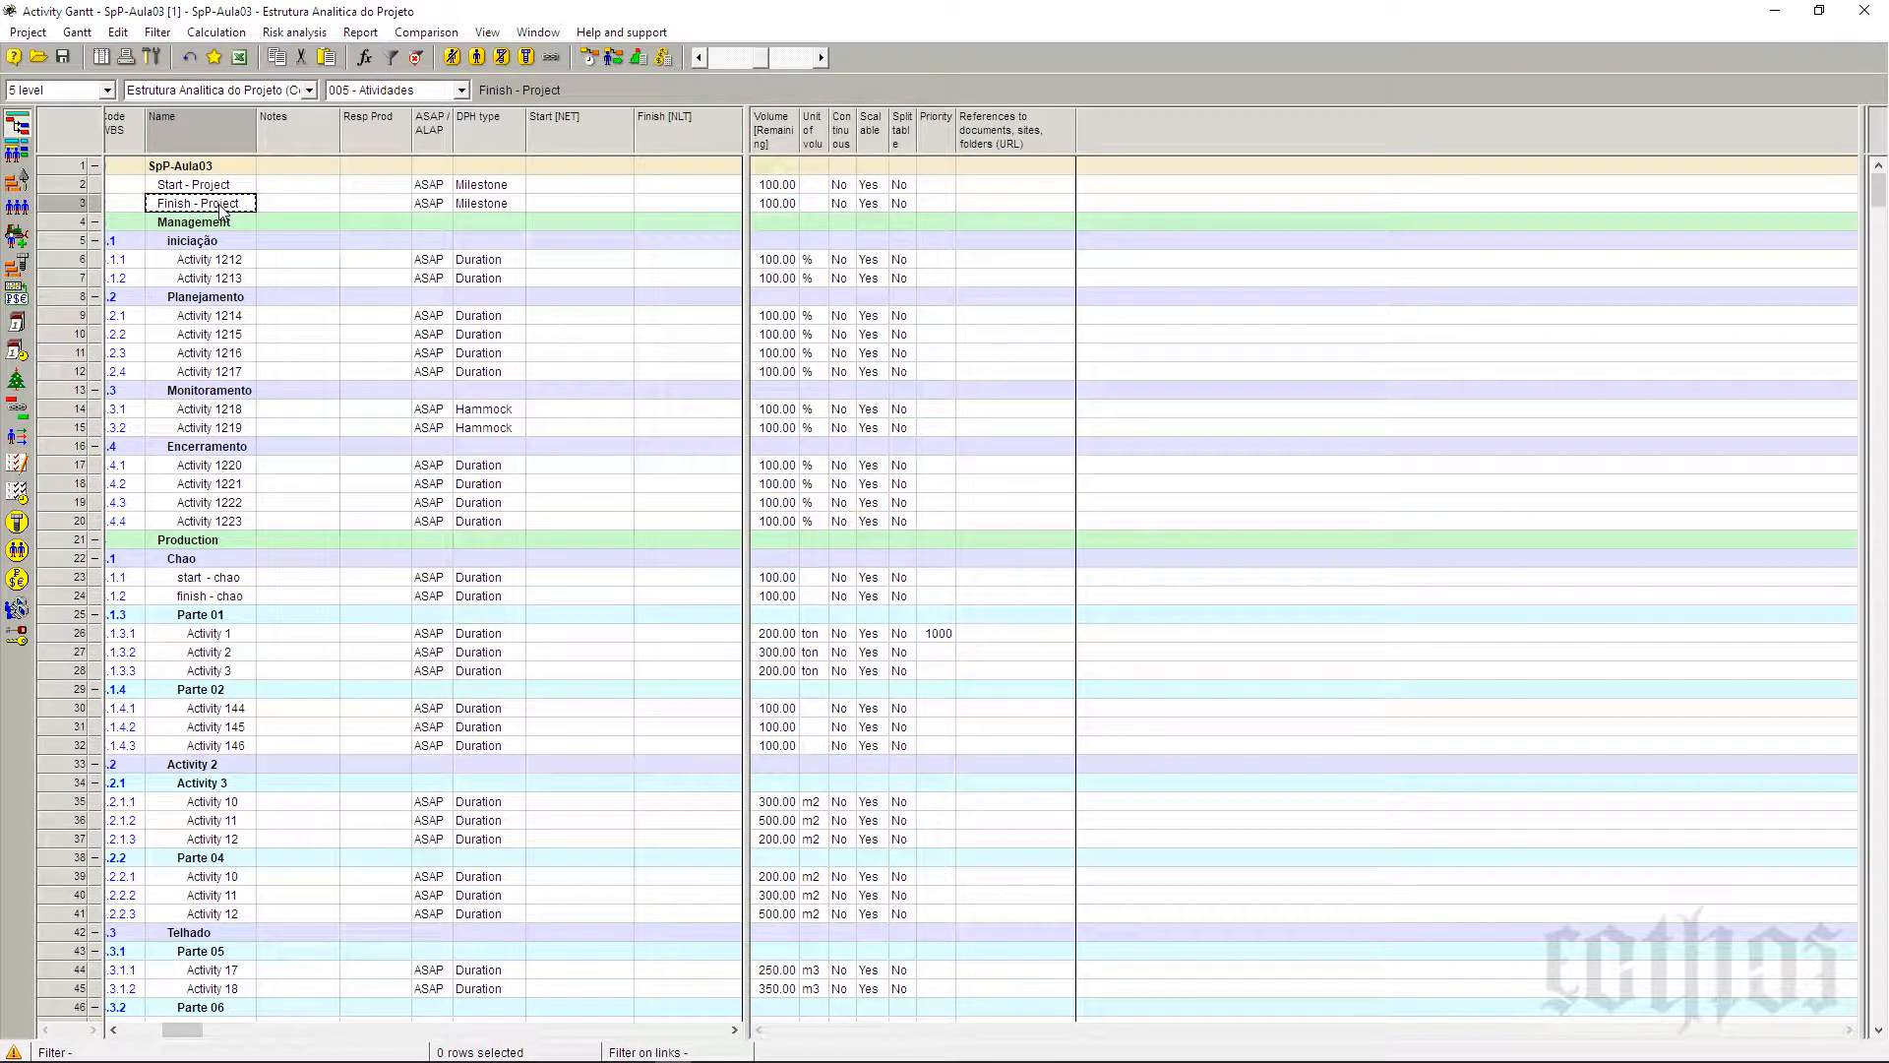
scroll(221, 209, down, 5)
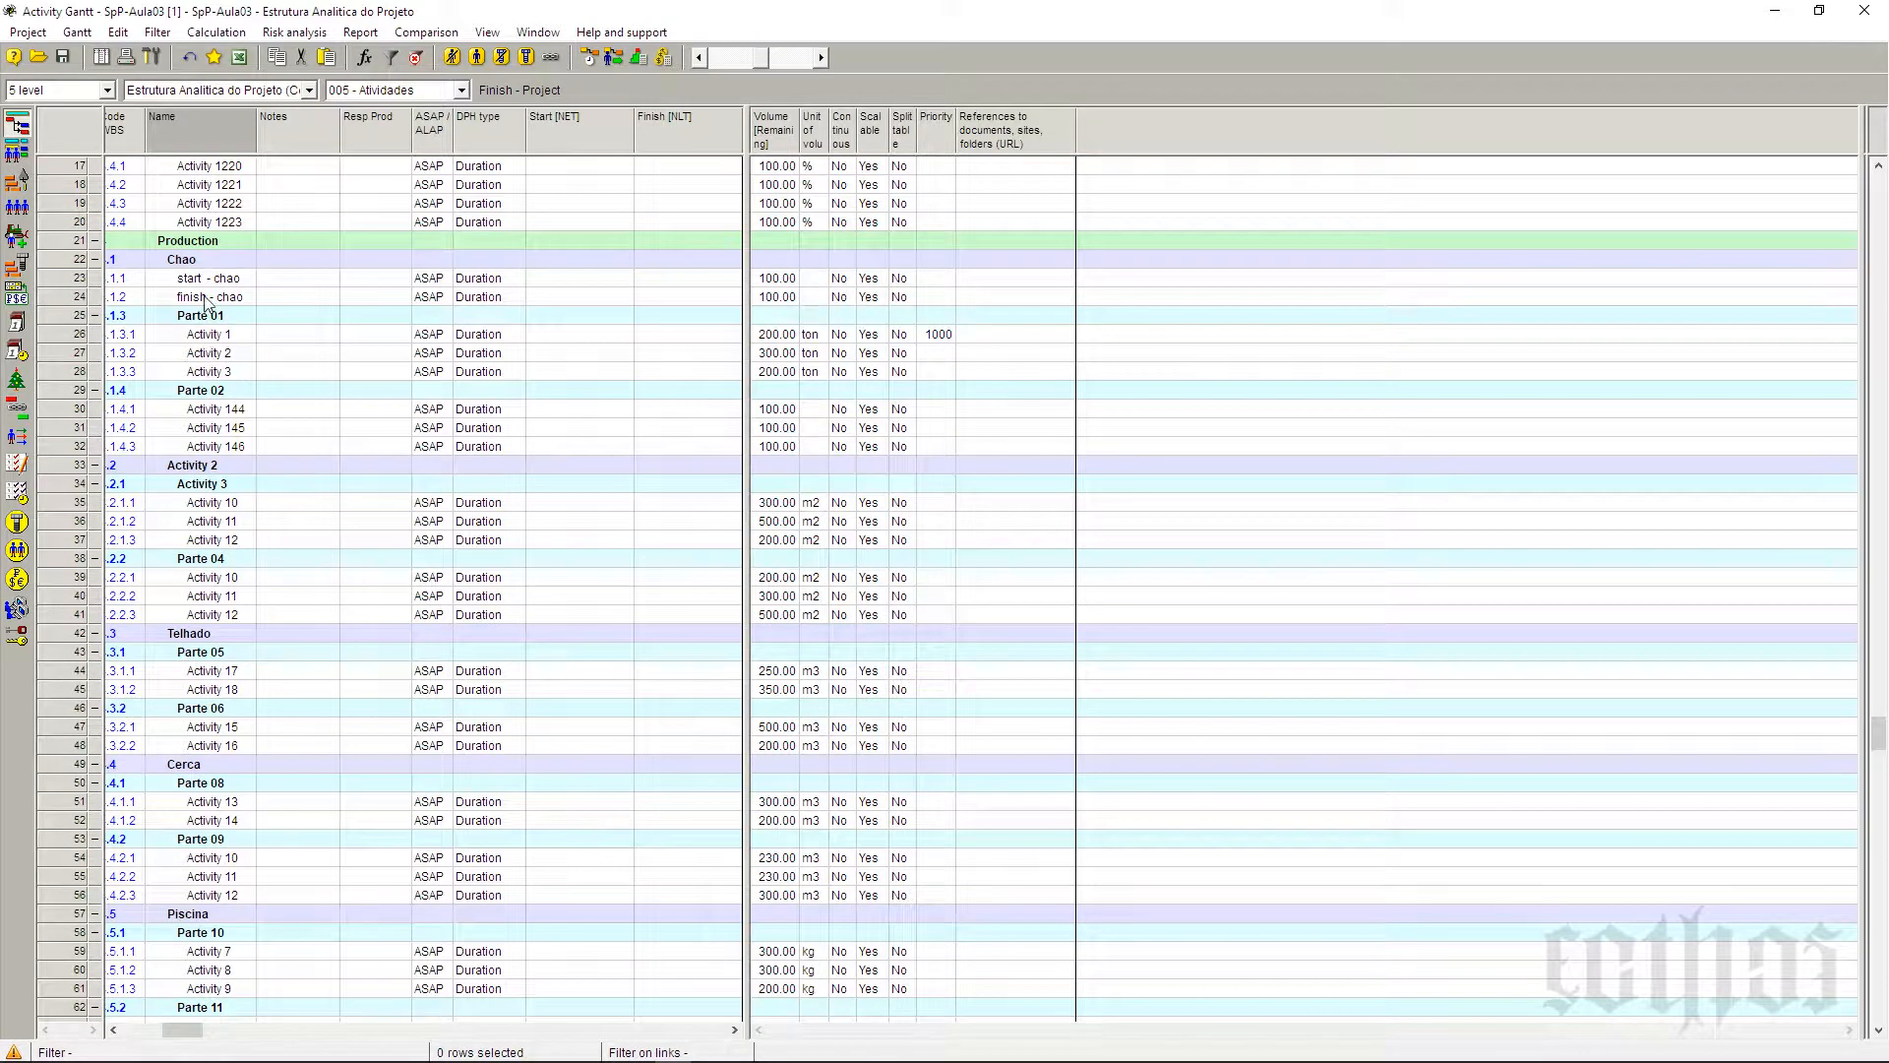
click(207, 279)
click(209, 297)
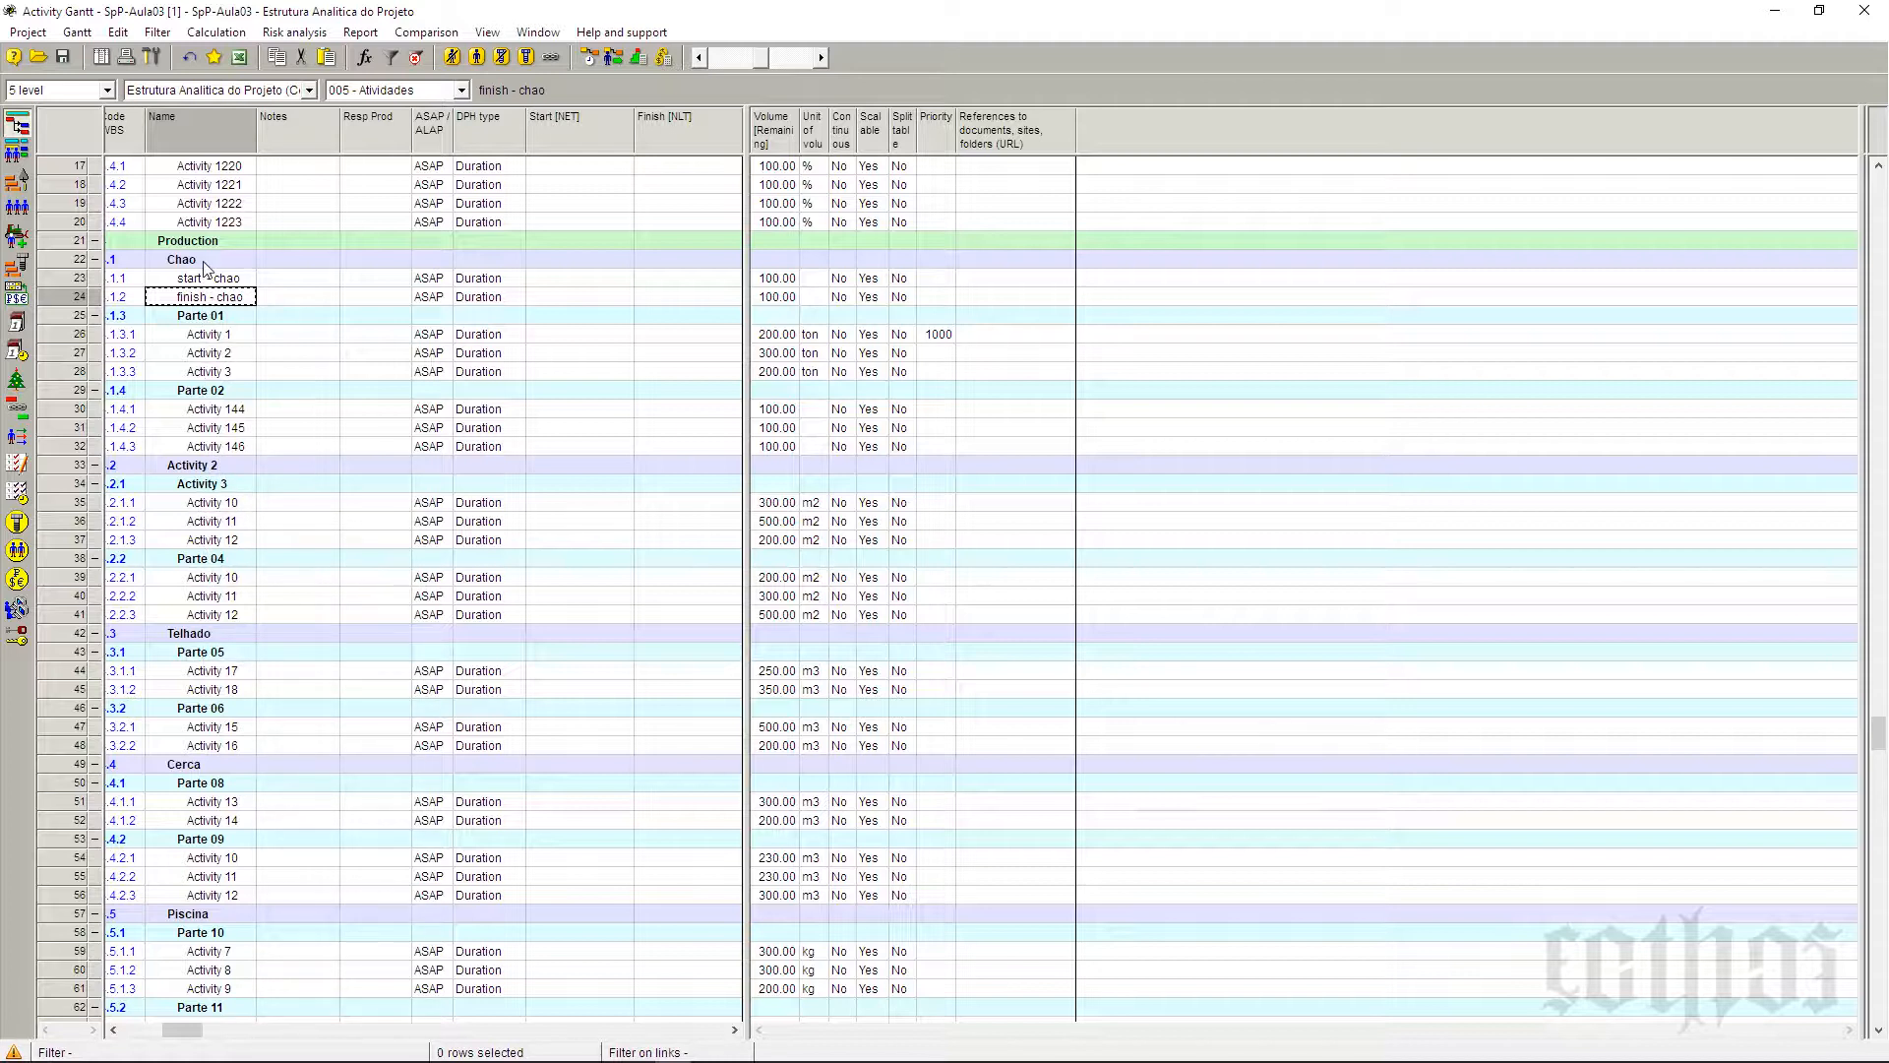
Step: Rename the Activity 2 group, between Chao and Telhado, as Parede
click(218, 470)
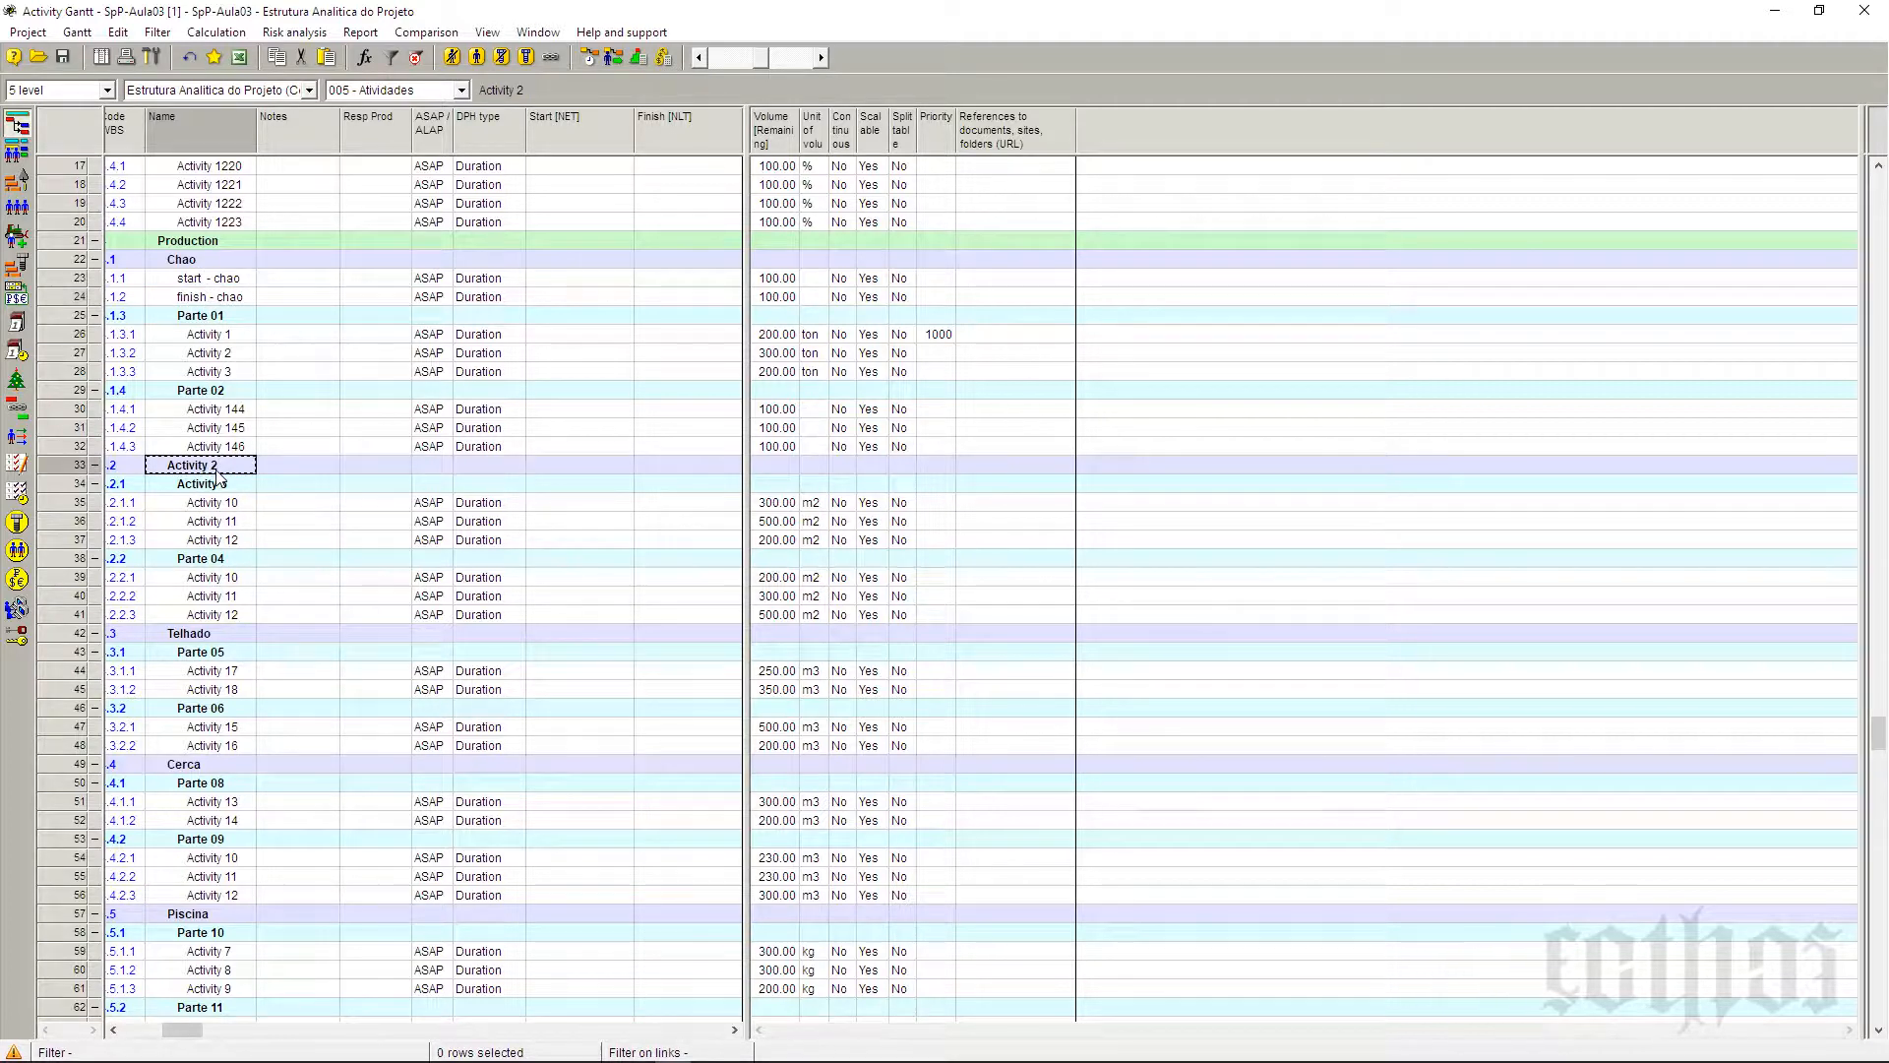
click(218, 472)
text(Pare)
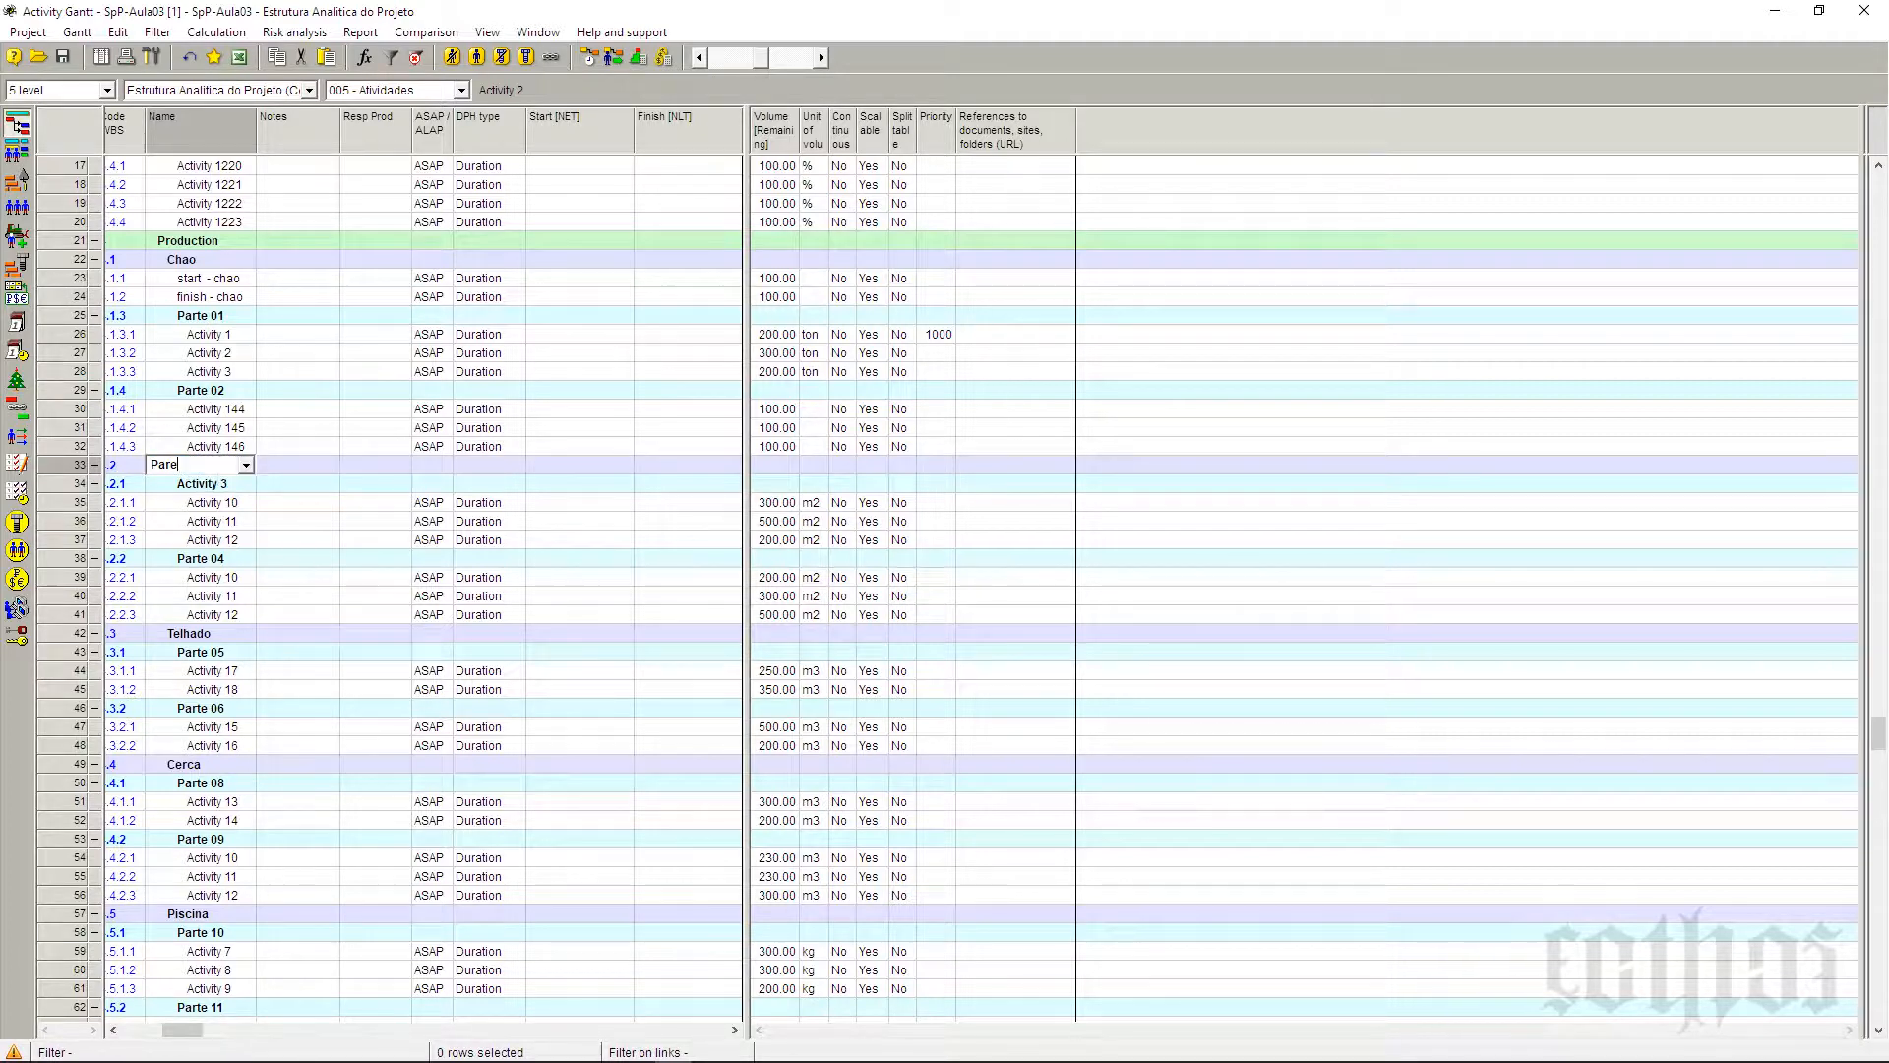
text(rede)
key(Return)
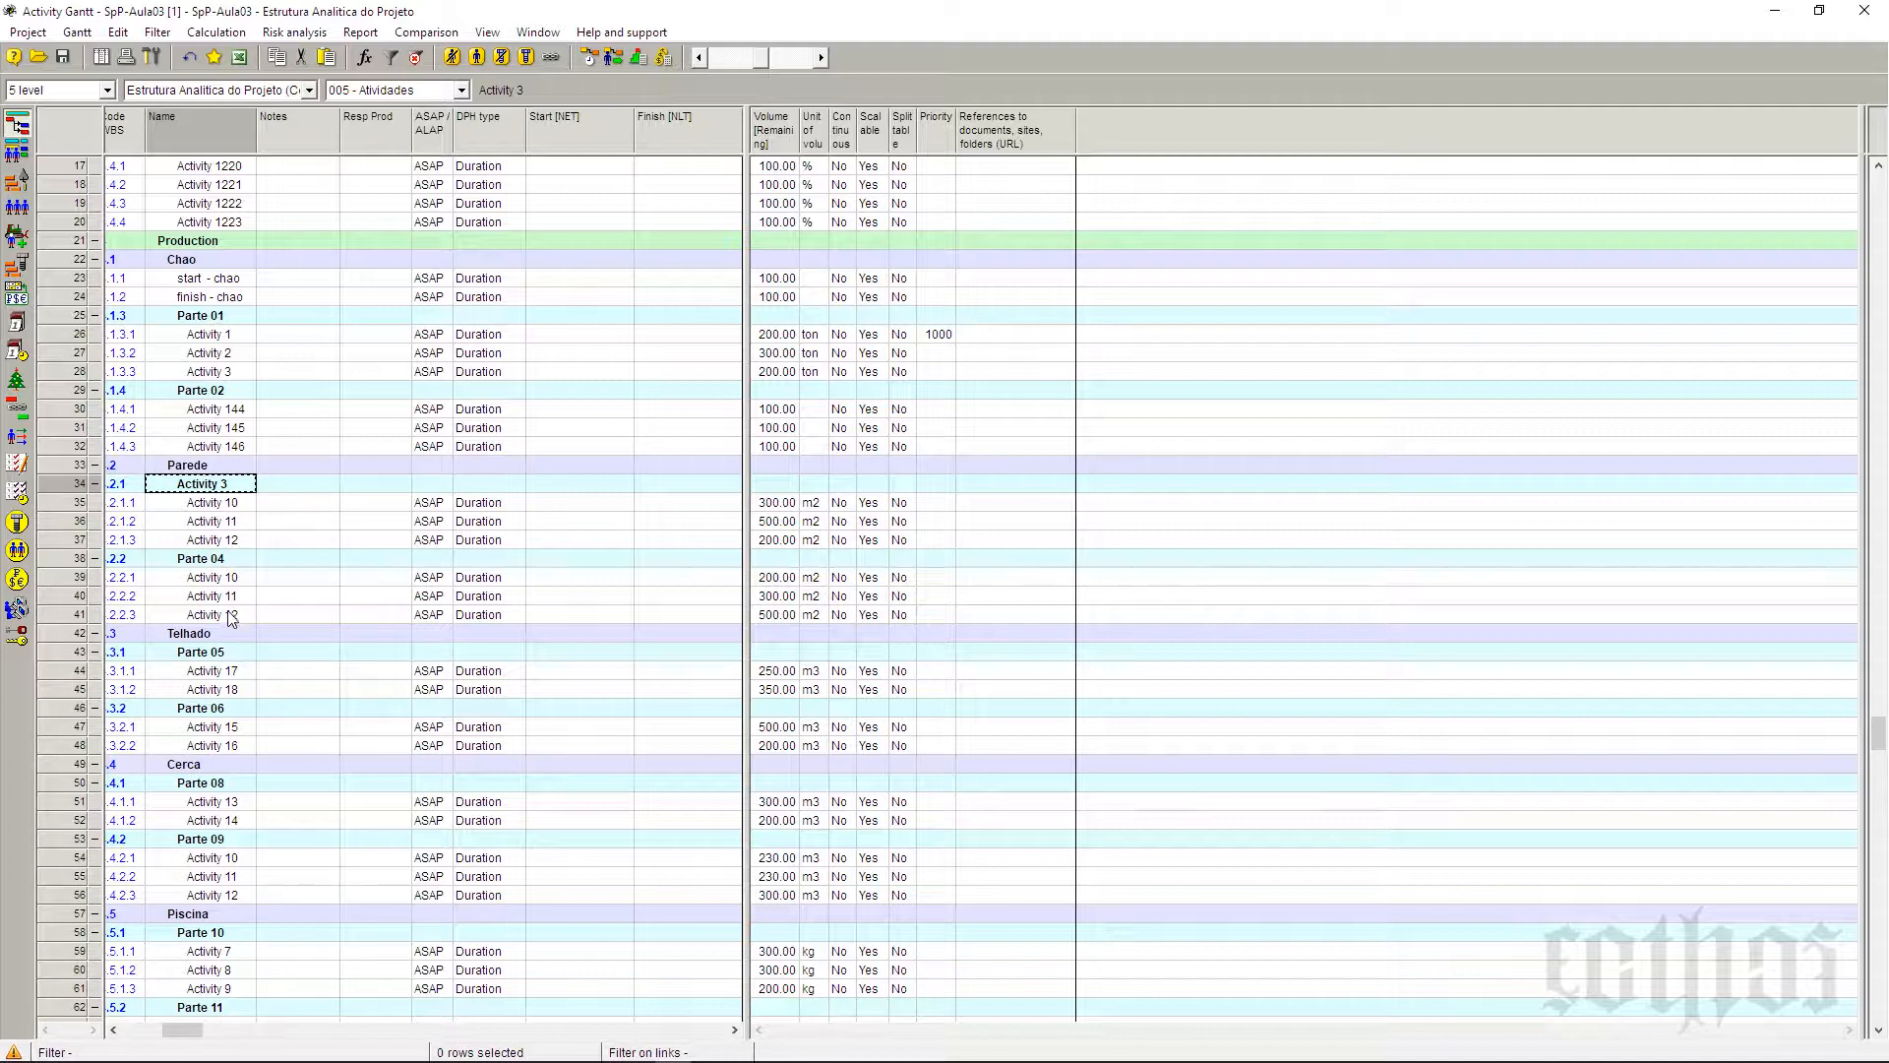
Step: Insert an activity named "Finish - Parede" directly under Parede and widen the Name column to fit it
click(209, 470)
key(Insert)
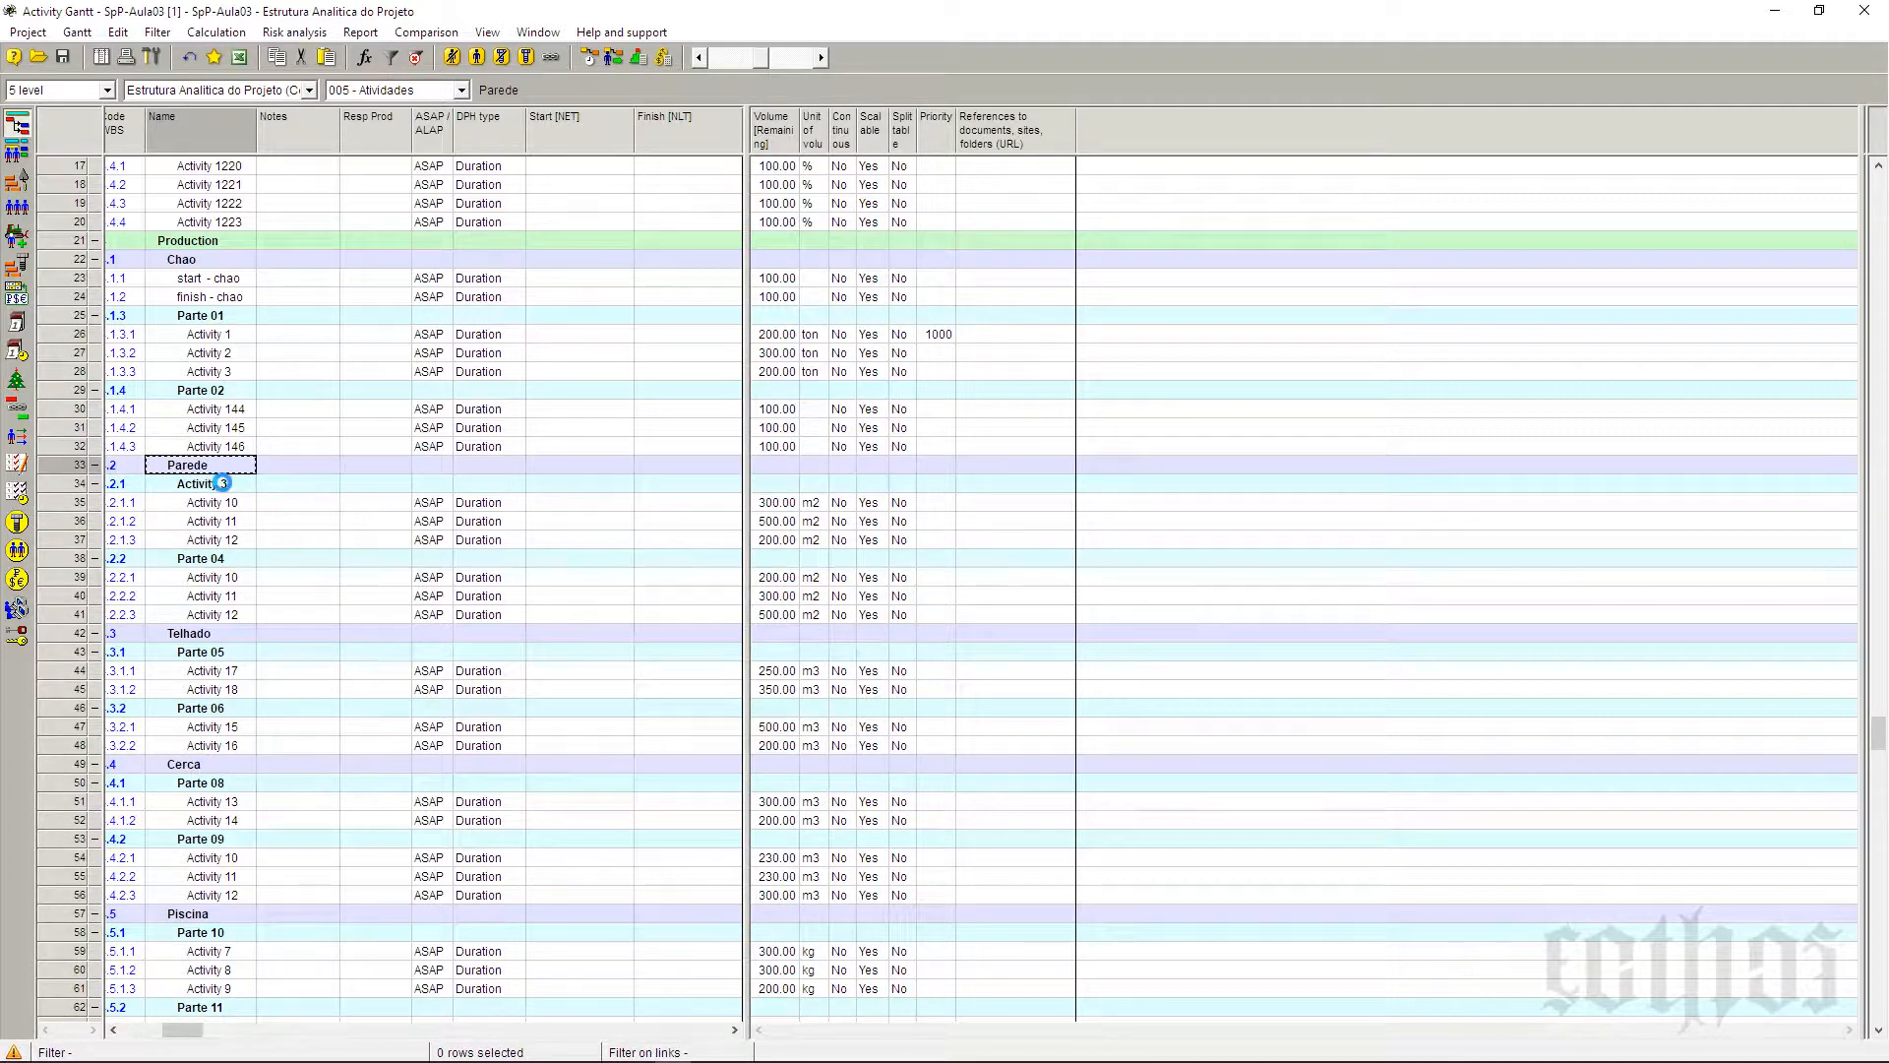
key(F2)
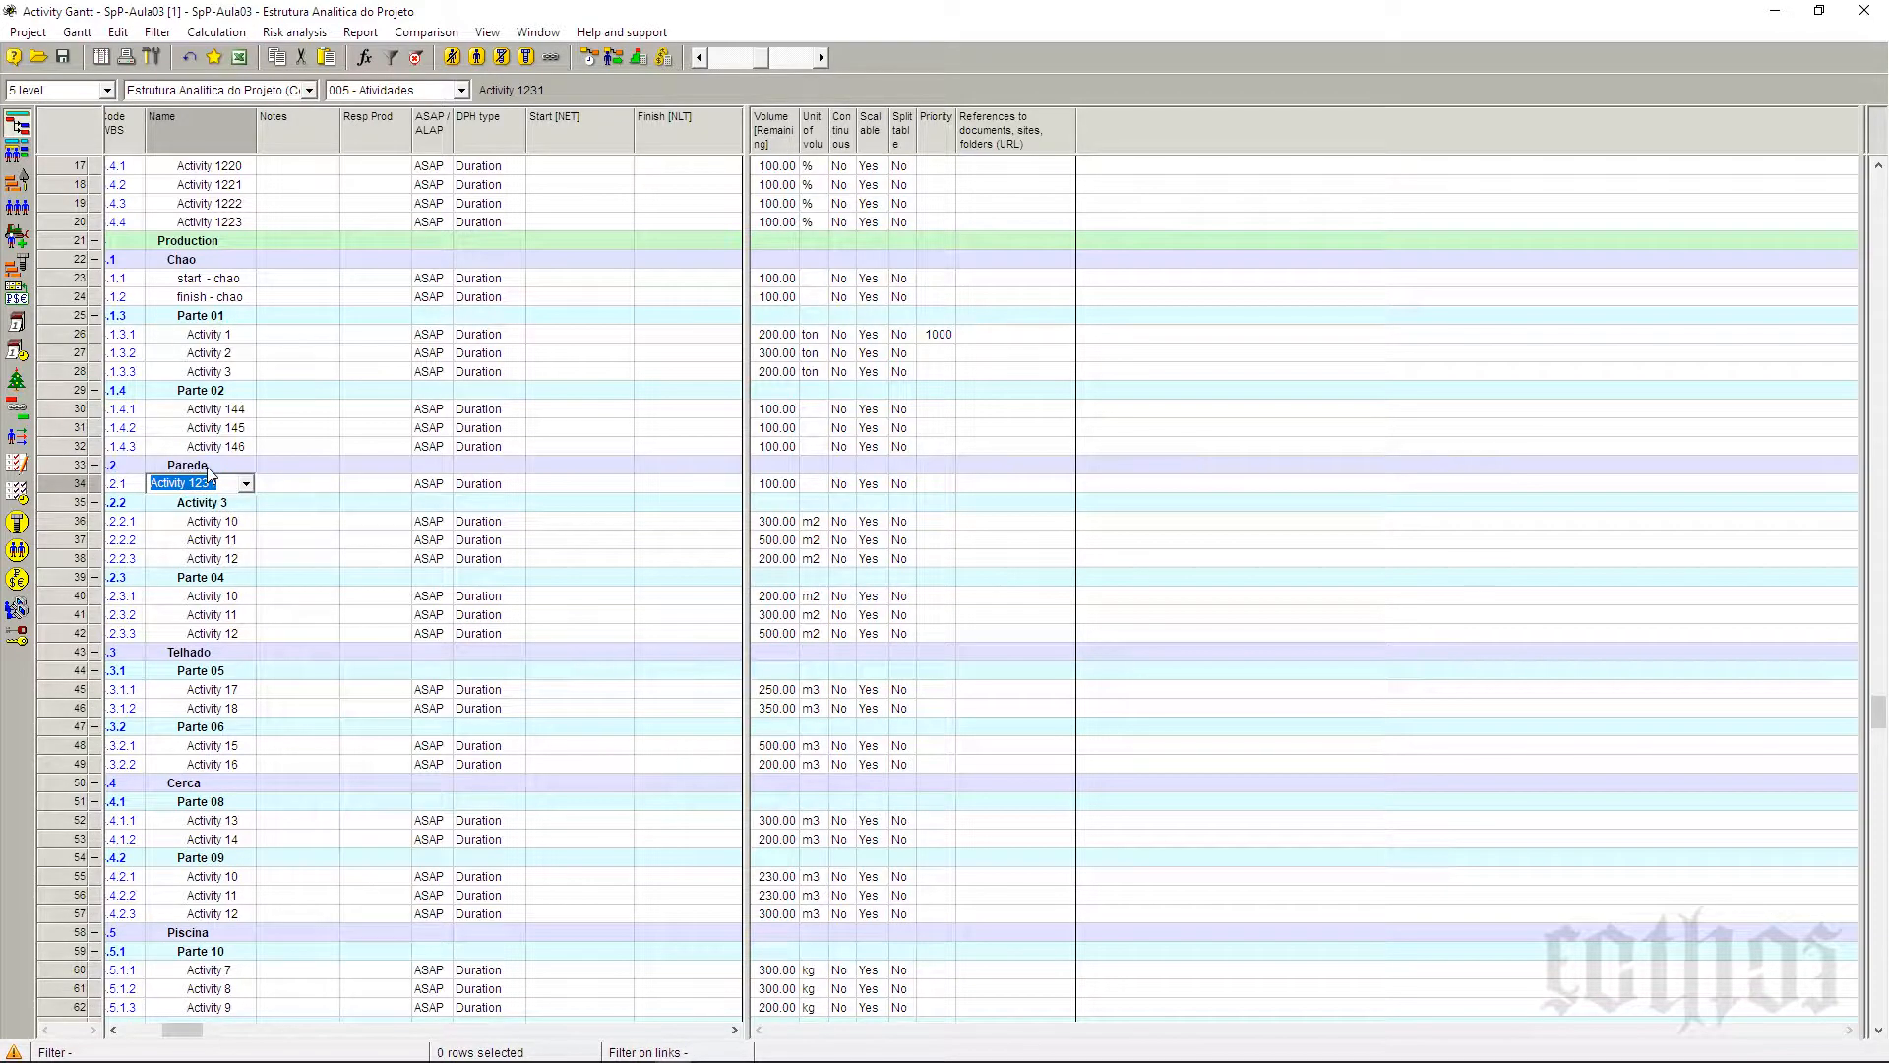
text(Finish - Parede)
click(207, 539)
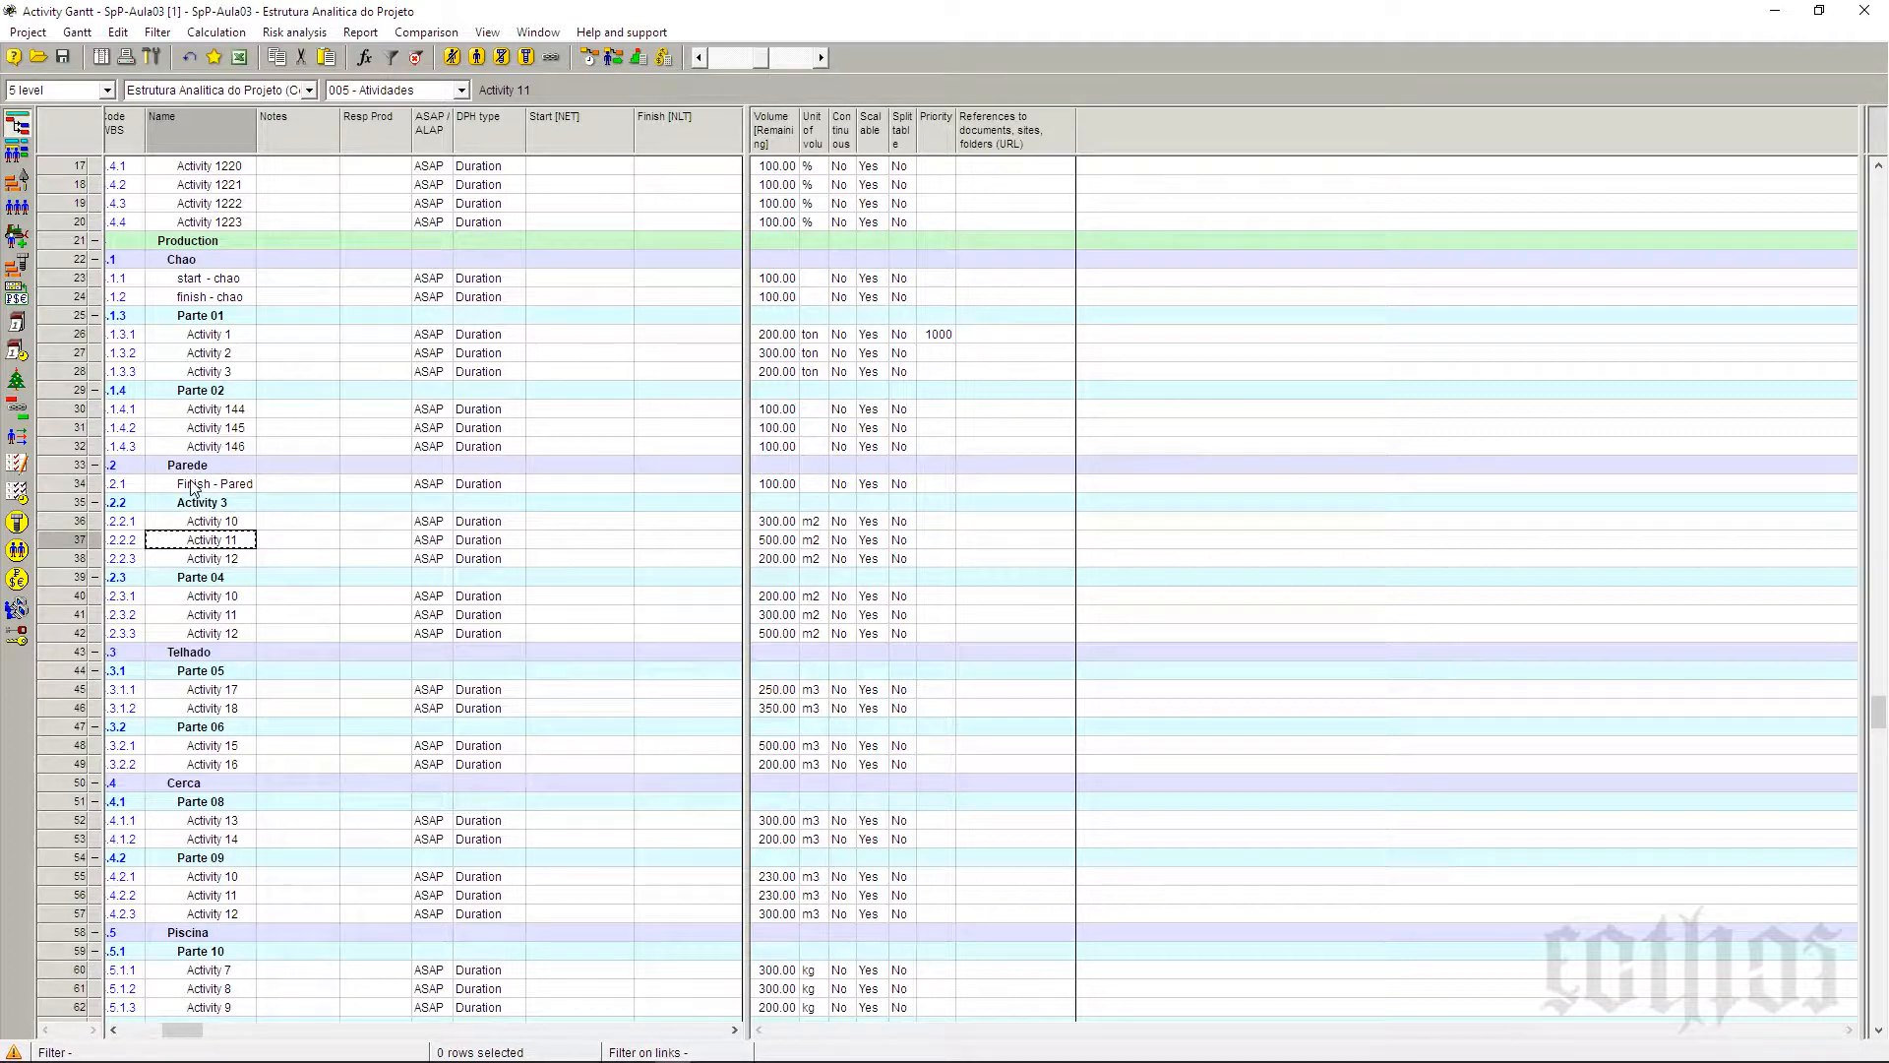
drag(271, 136, 287, 136)
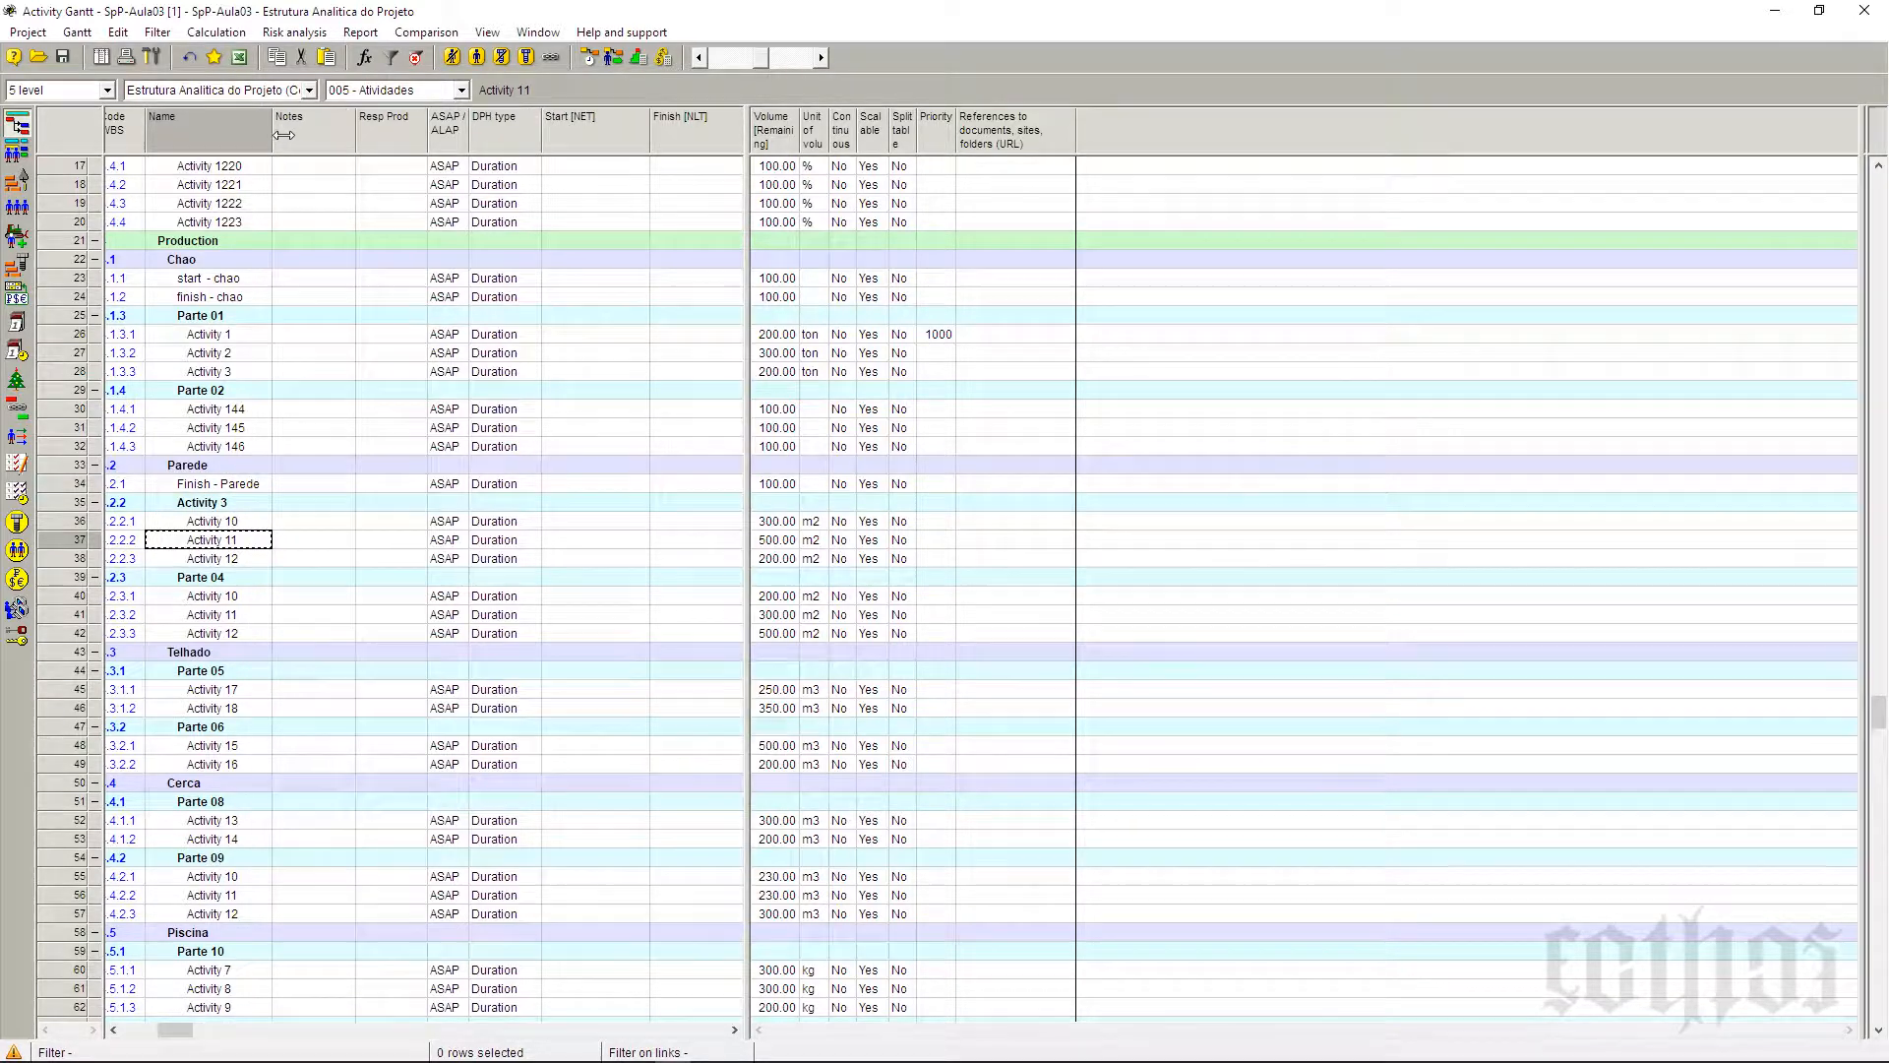
click(211, 483)
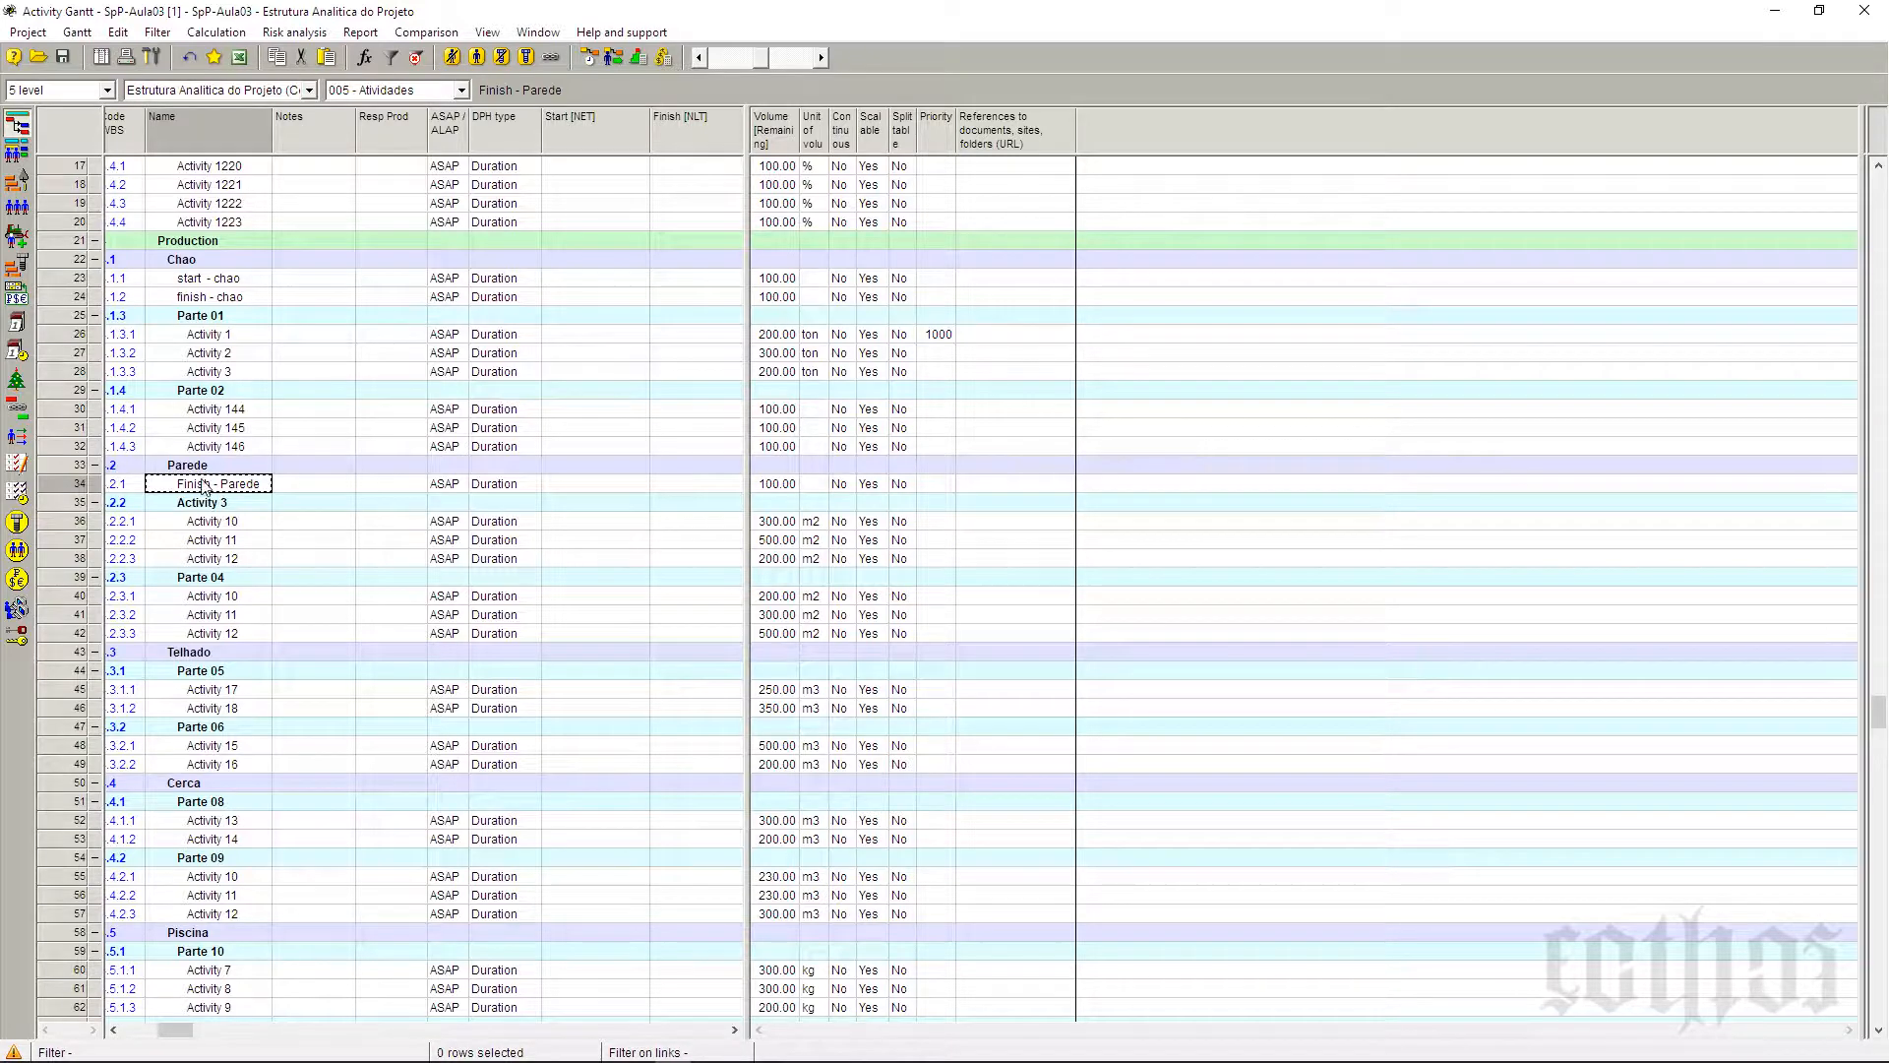
Step: Insert an activity named "Finish - Telhado" directly under the Telhado group
click(217, 654)
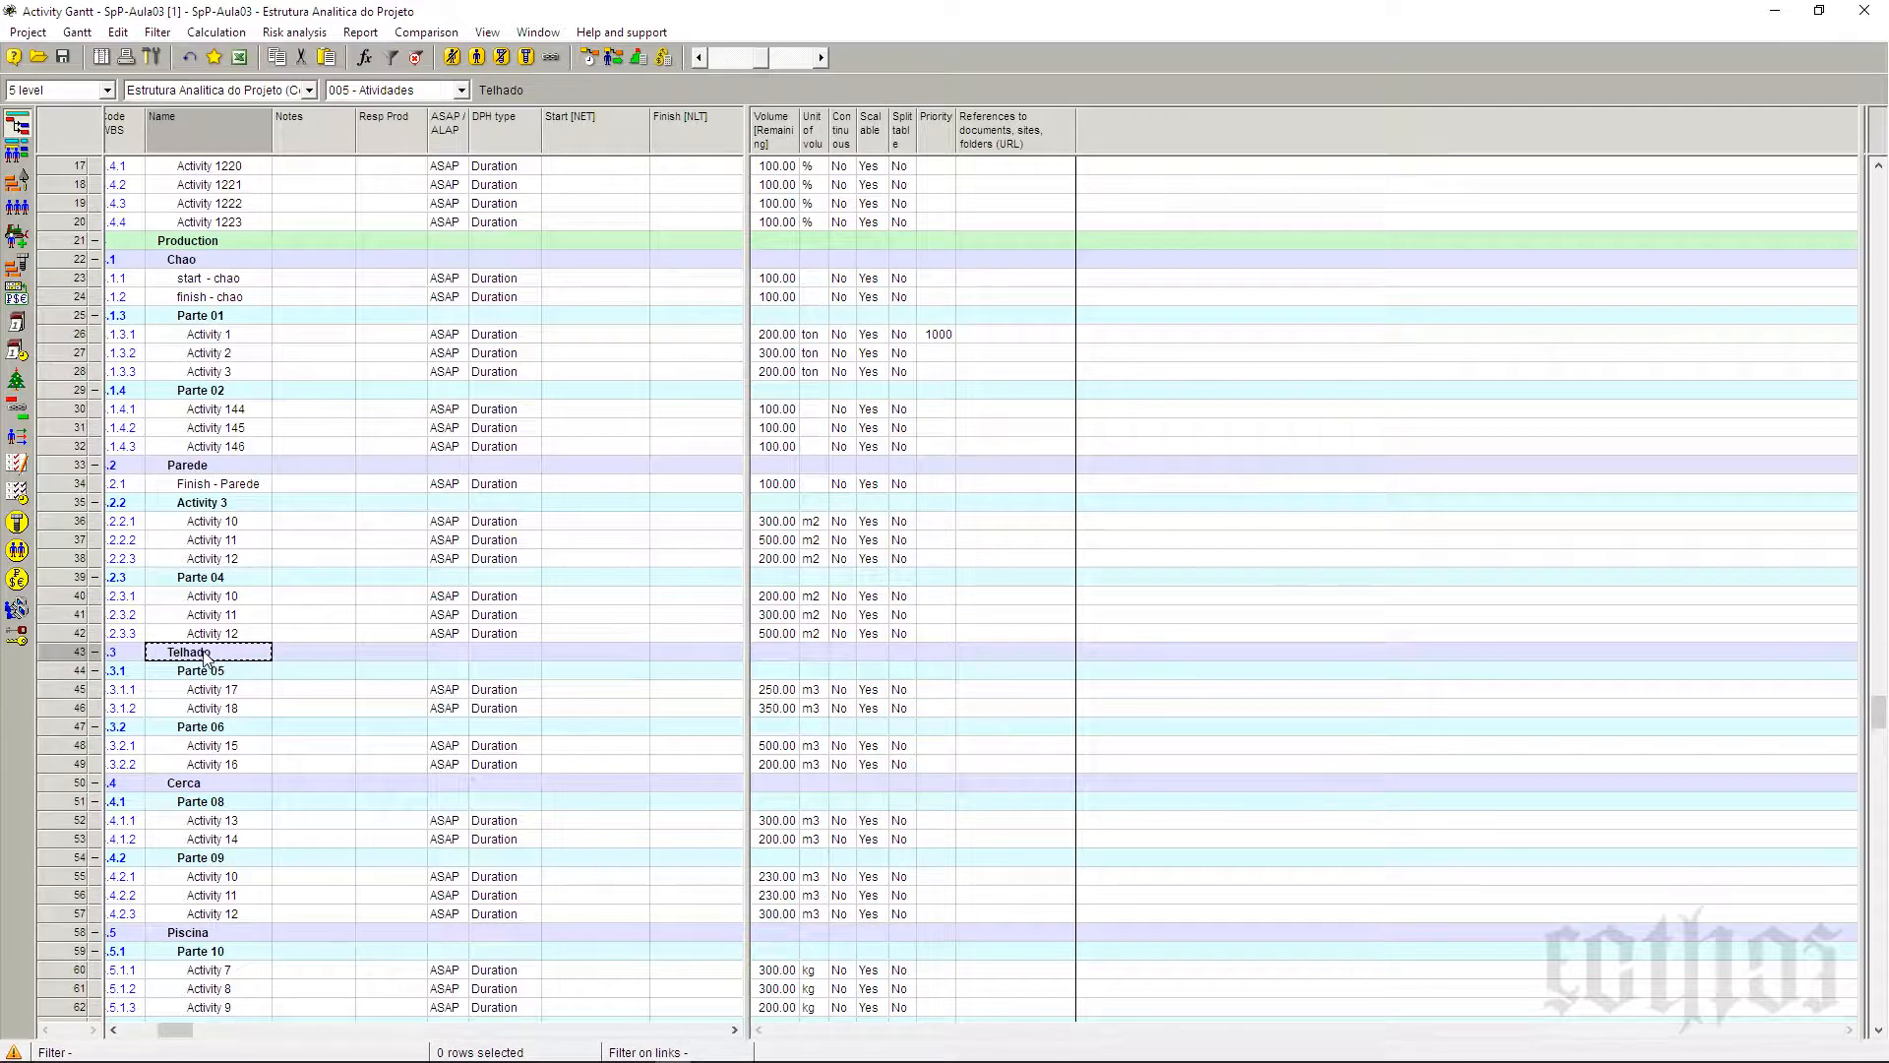
key(Insert)
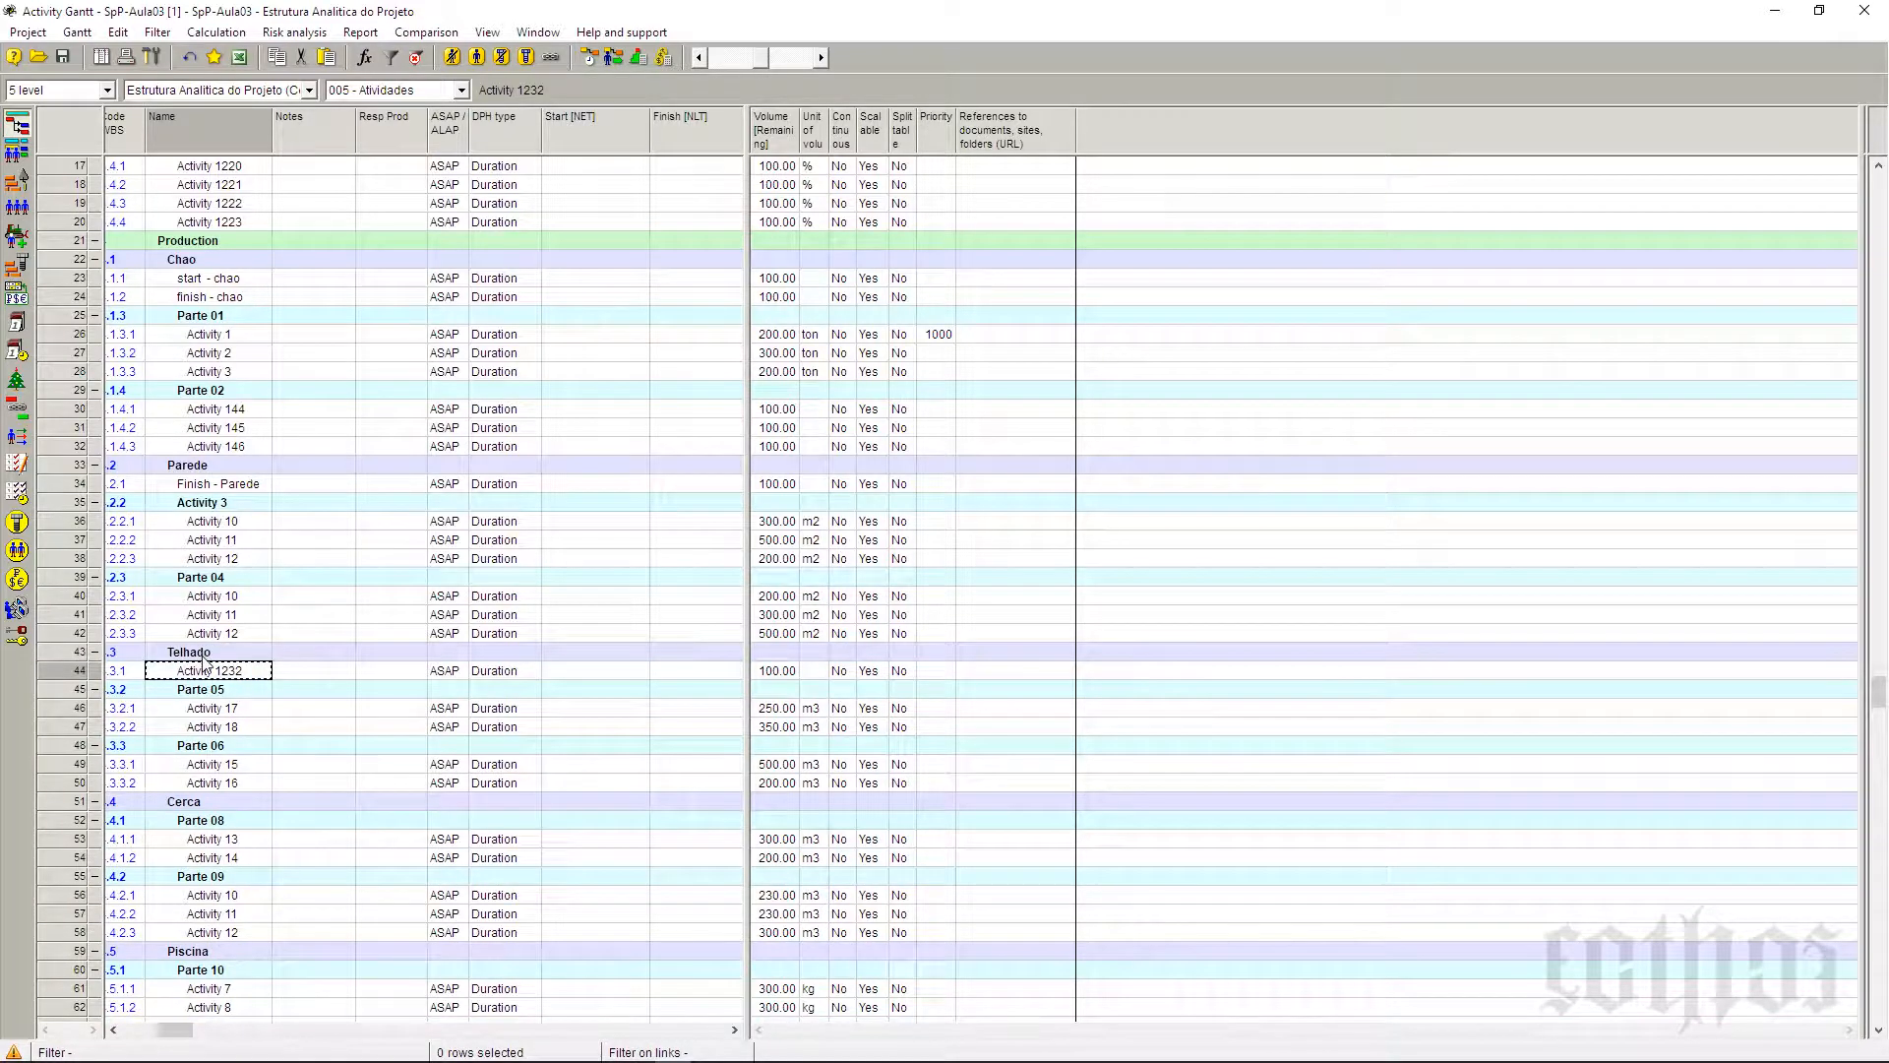
text(Finish - )
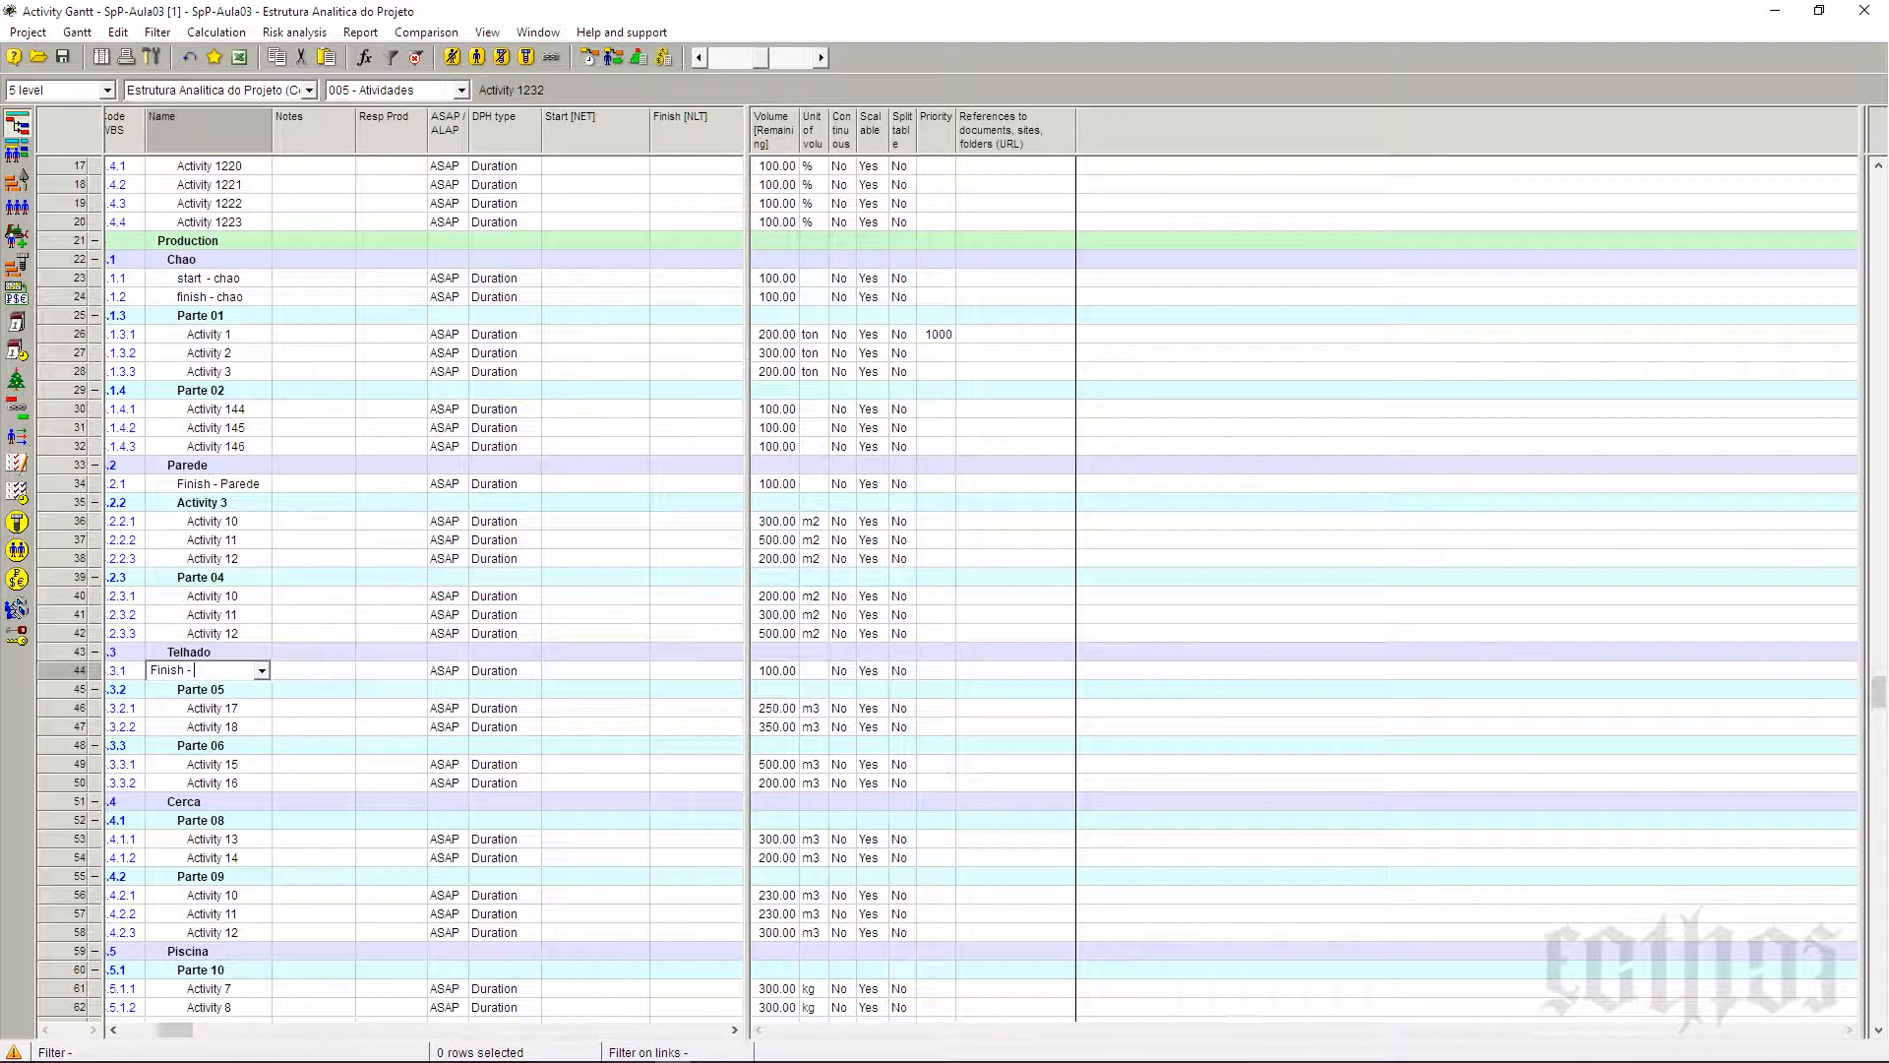
text(Telhado)
click(243, 633)
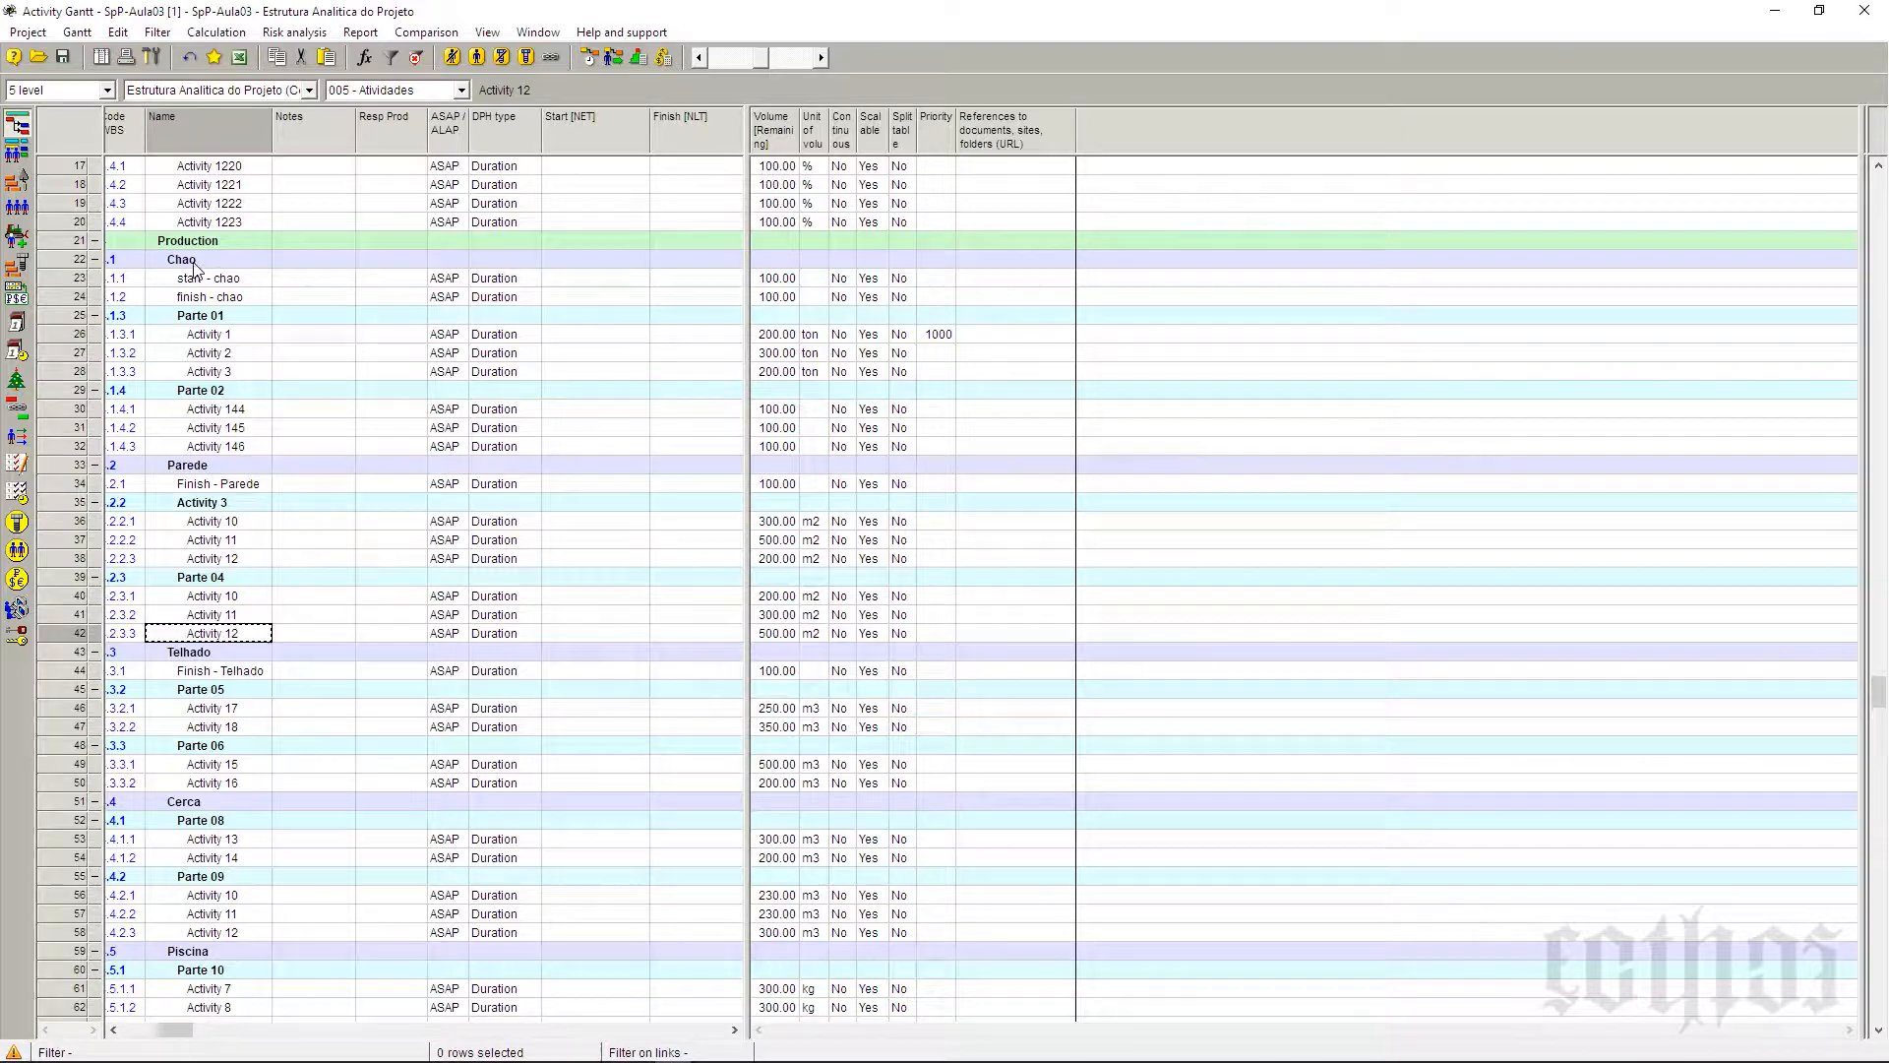
Step: Insert an activity named "Finish - Production" directly under Production, above the Chao group
click(55, 238)
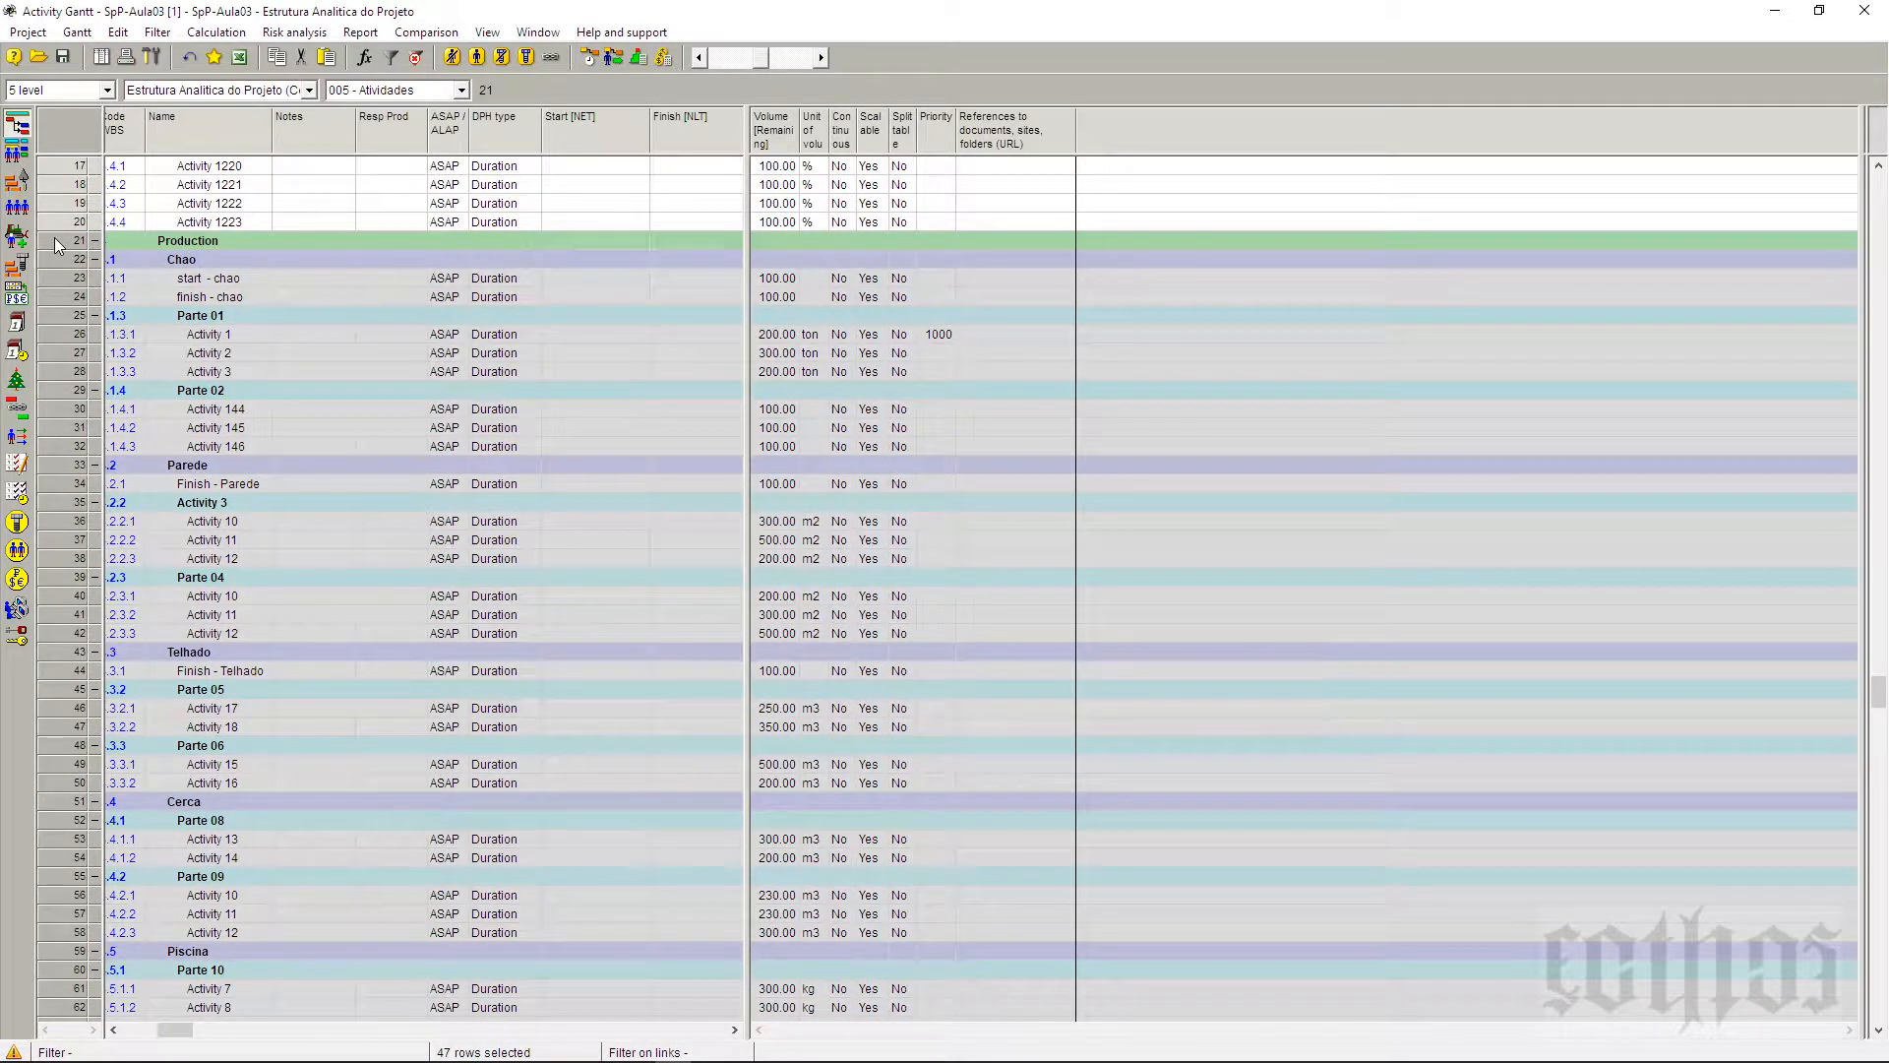
key(Insert)
click(165, 263)
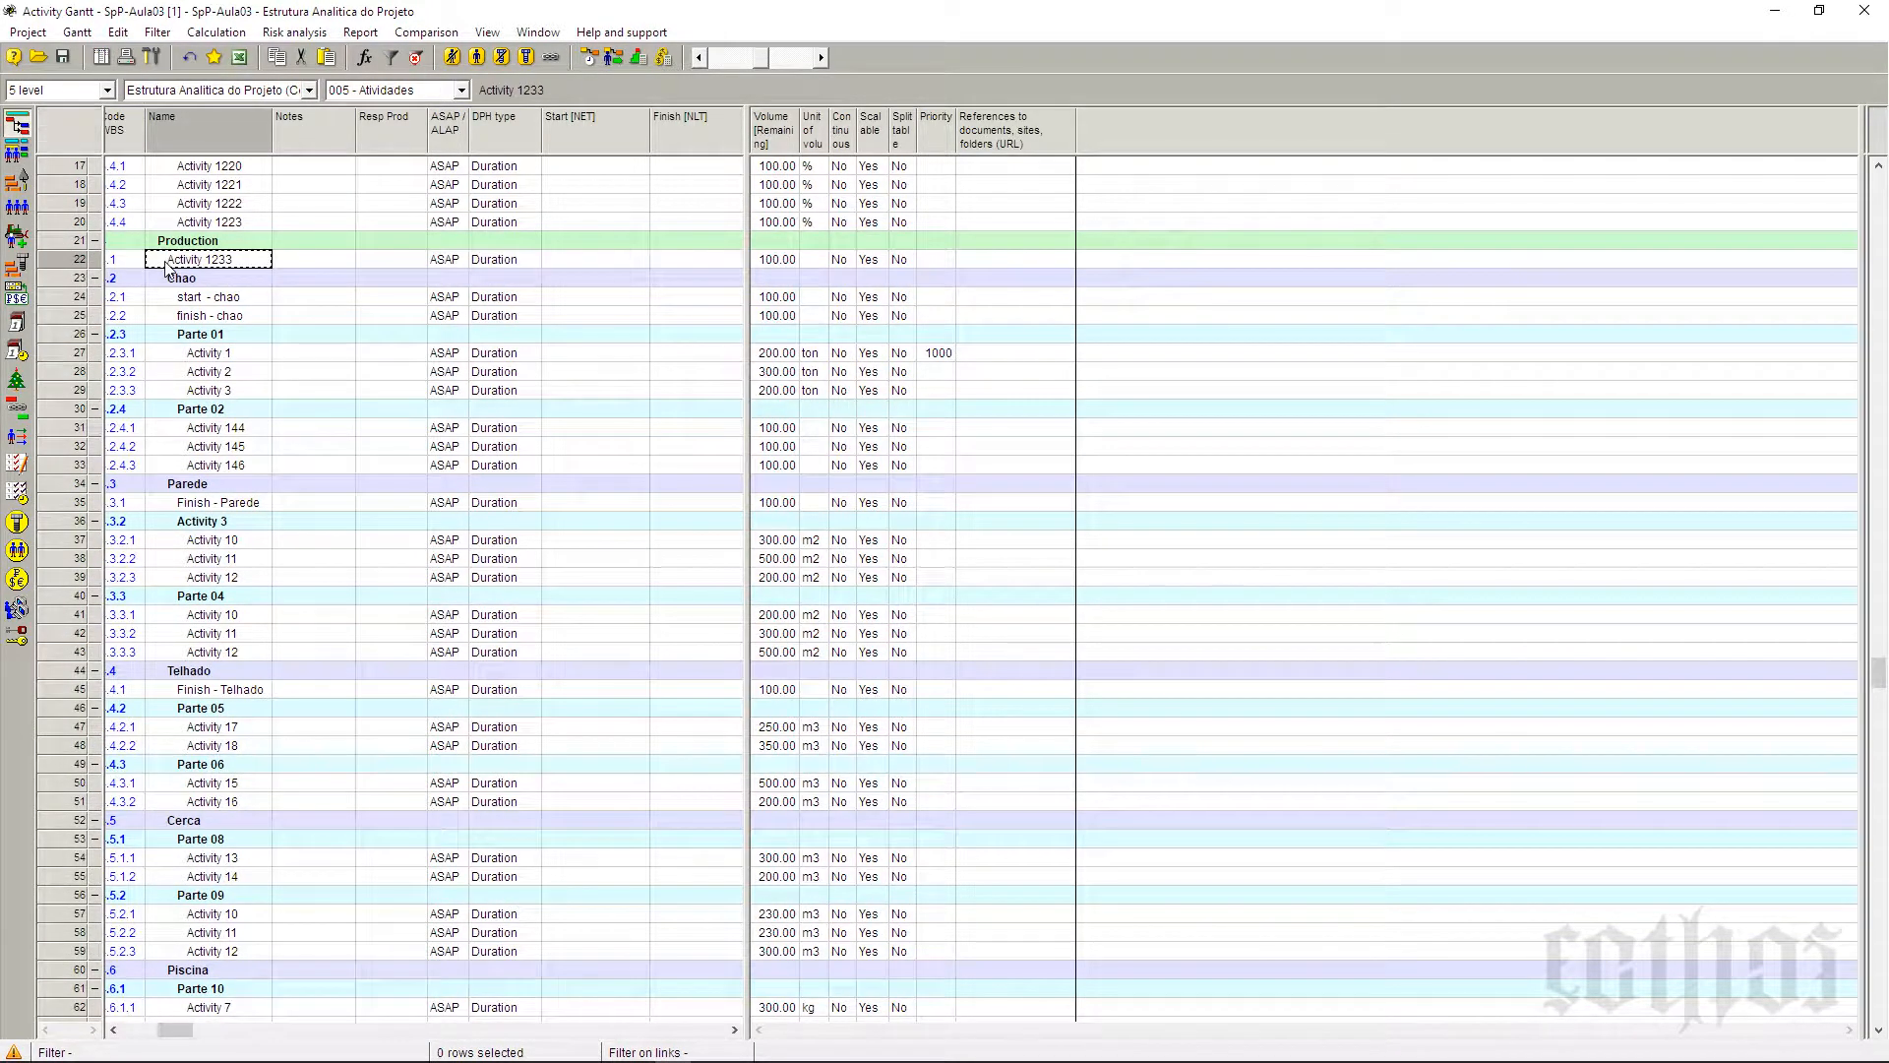
text(Finish - Production)
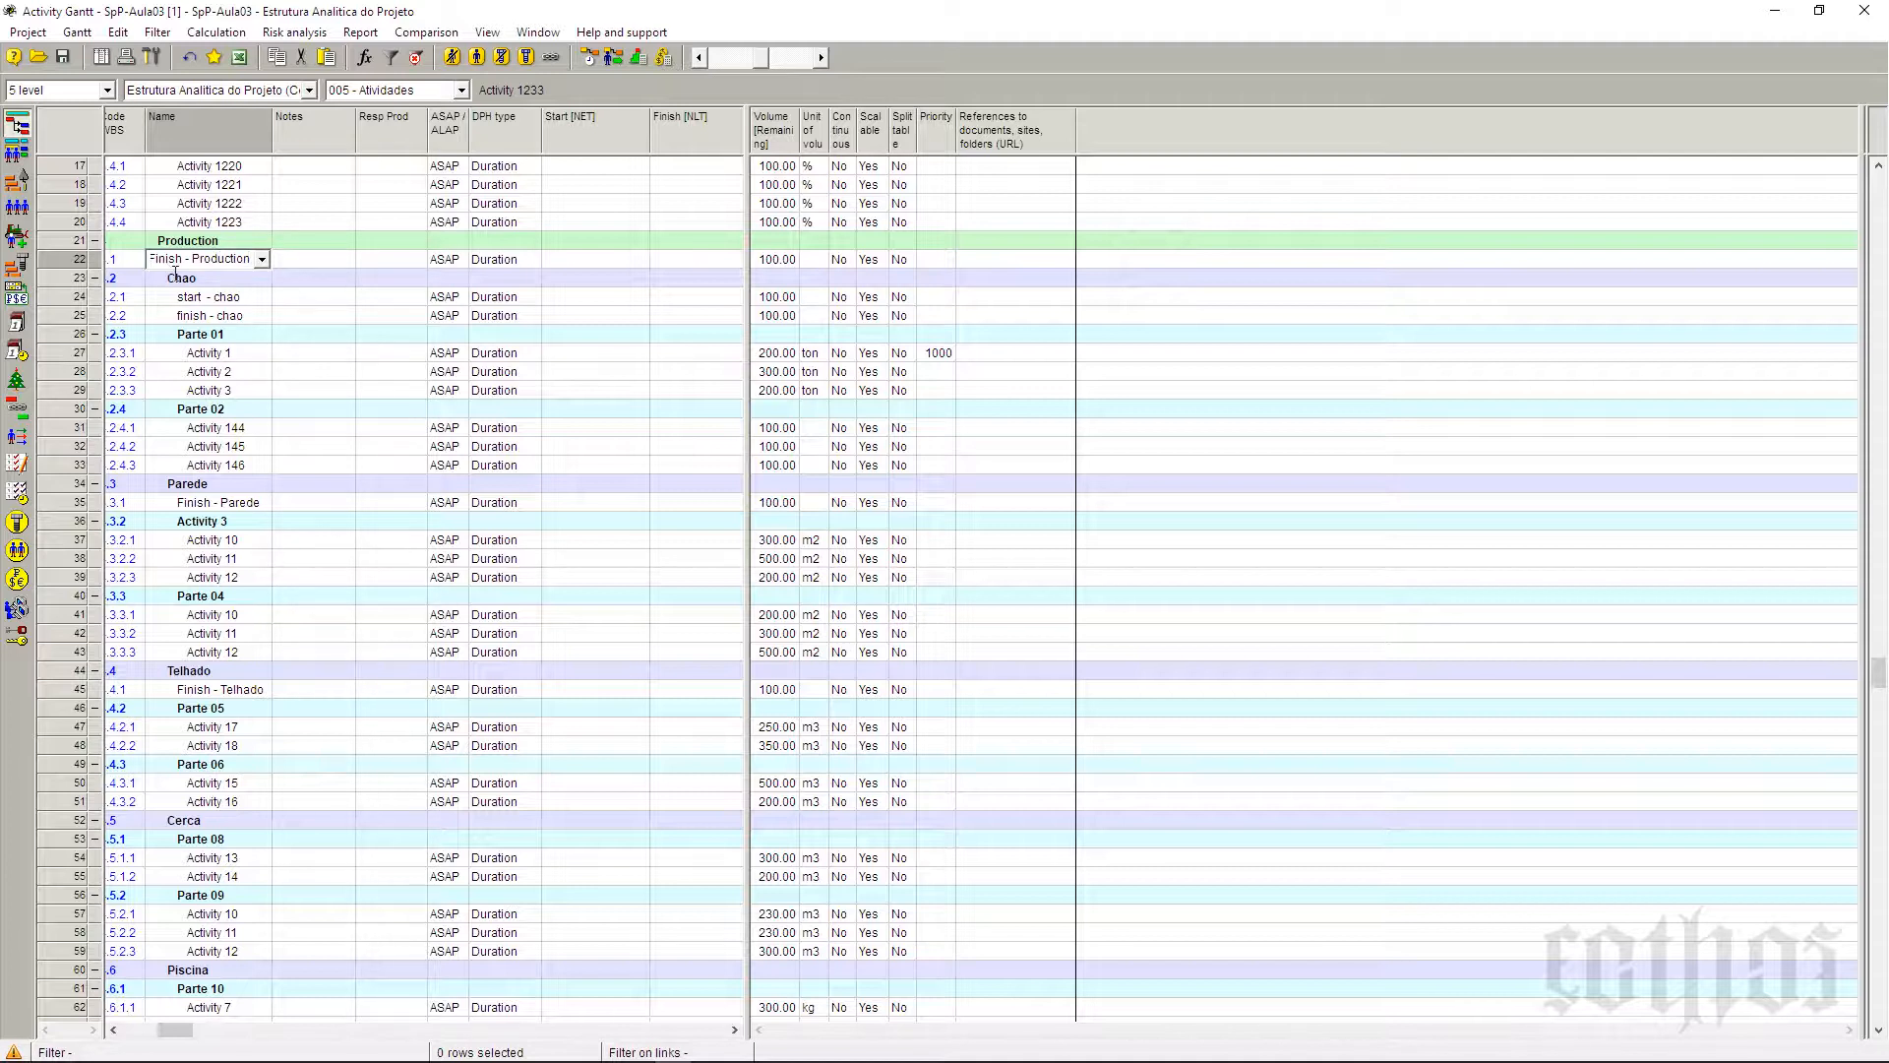
click(201, 317)
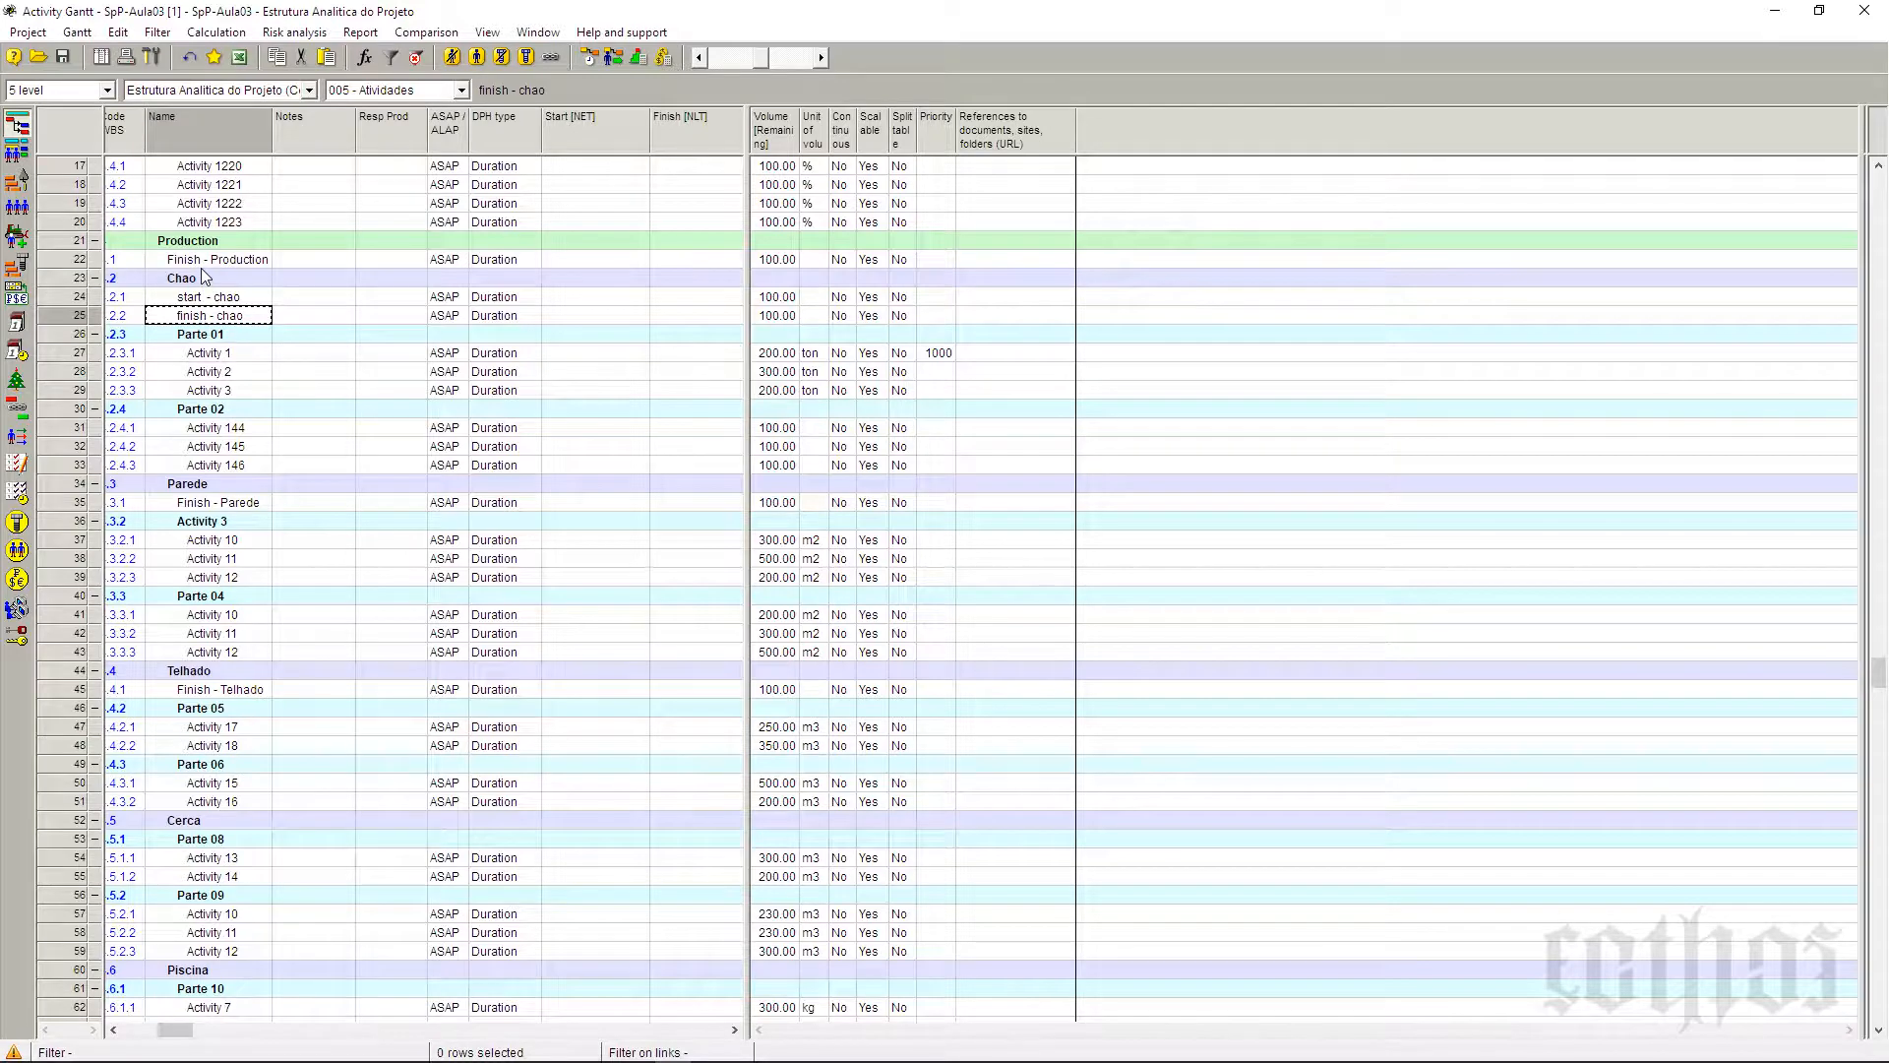
Step: Set the DPH type of Finish - Production and Finish - Parede to Milestone
click(516, 261)
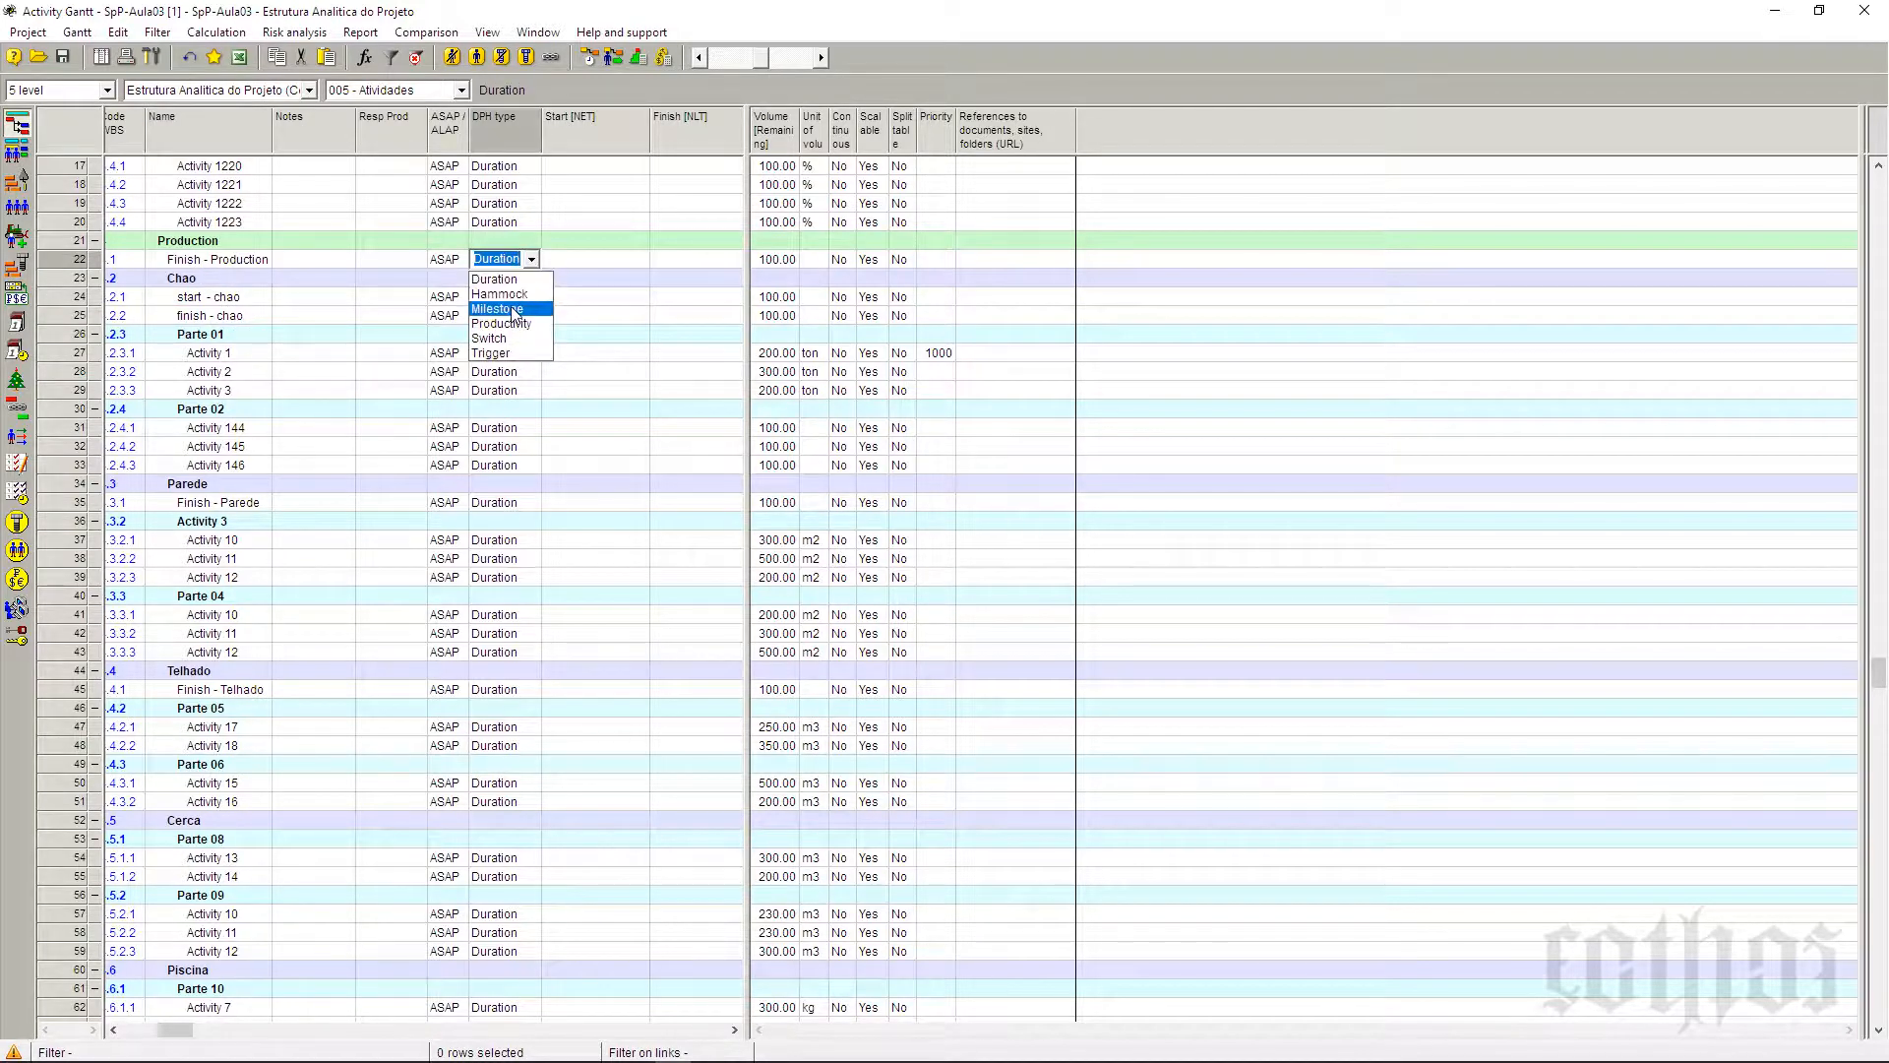
click(511, 308)
click(521, 503)
click(522, 503)
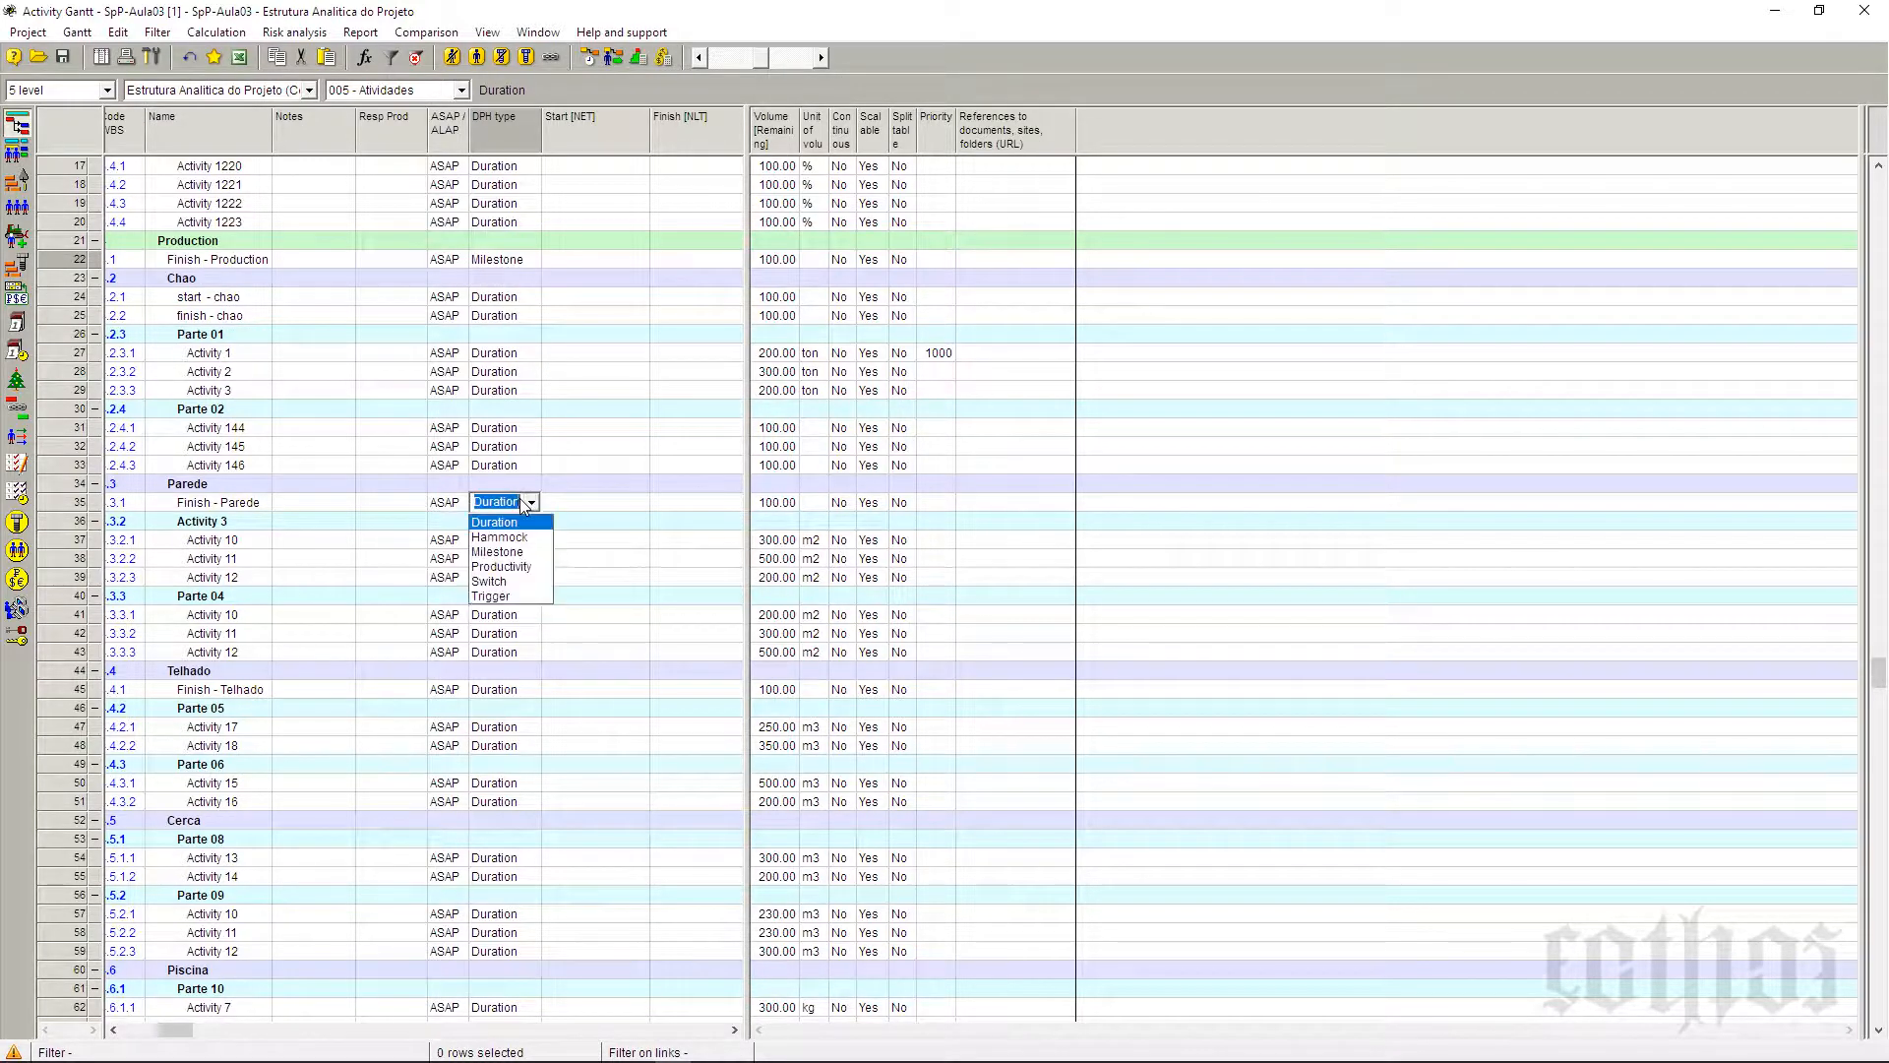
click(523, 551)
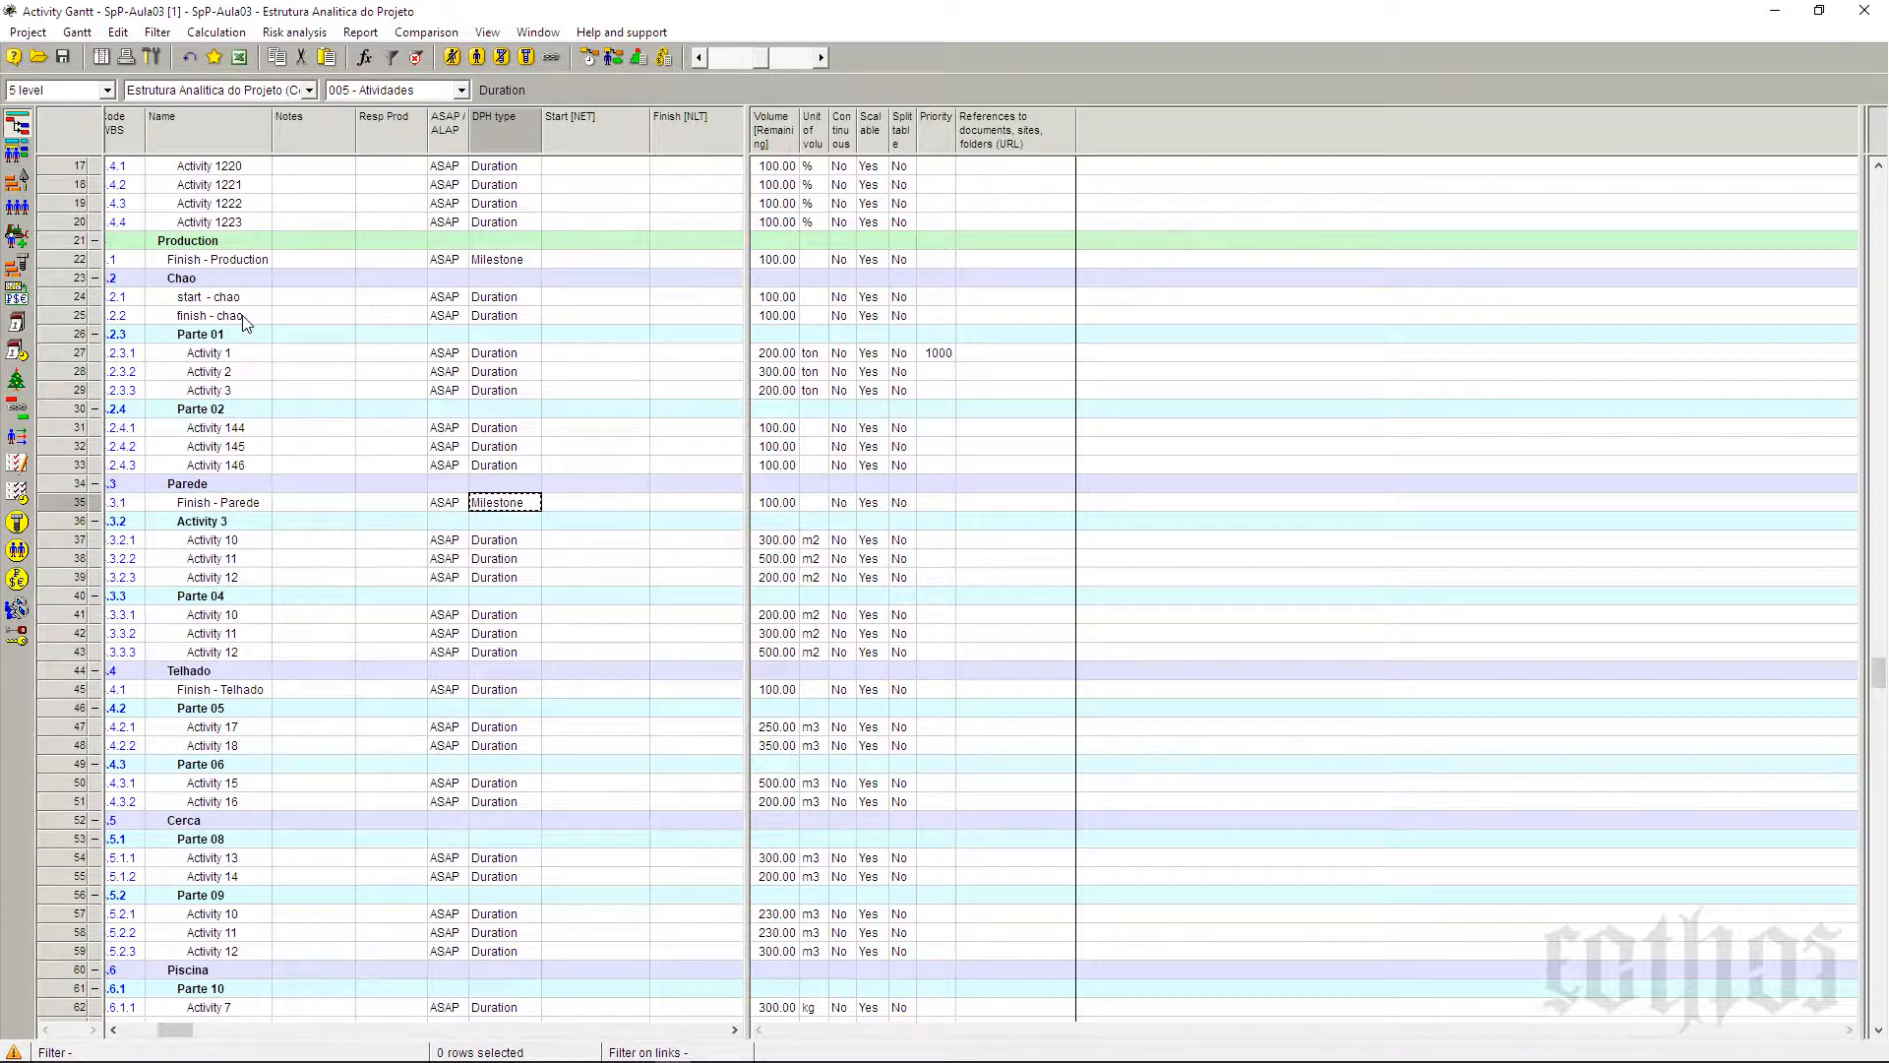
Step: Set the DPH type of start - chao and finish - chao to Milestone
click(507, 300)
click(507, 307)
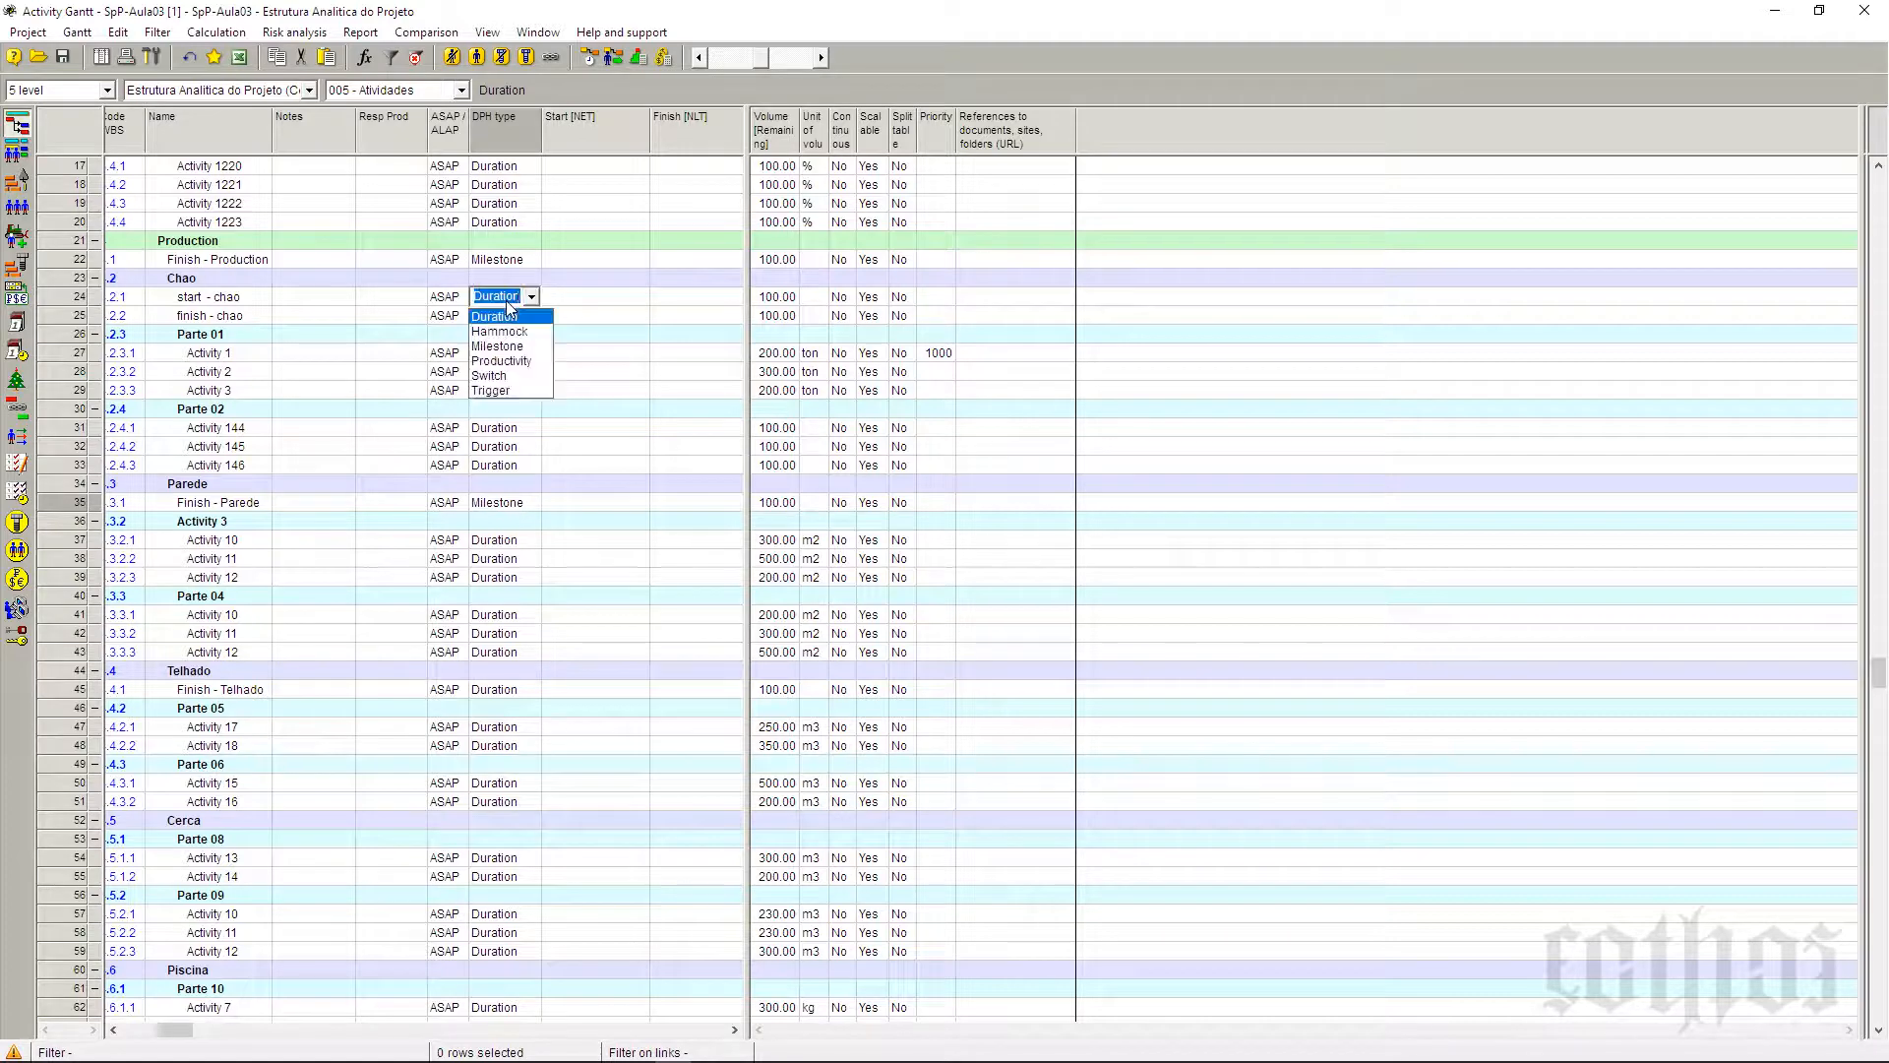
click(509, 344)
click(525, 317)
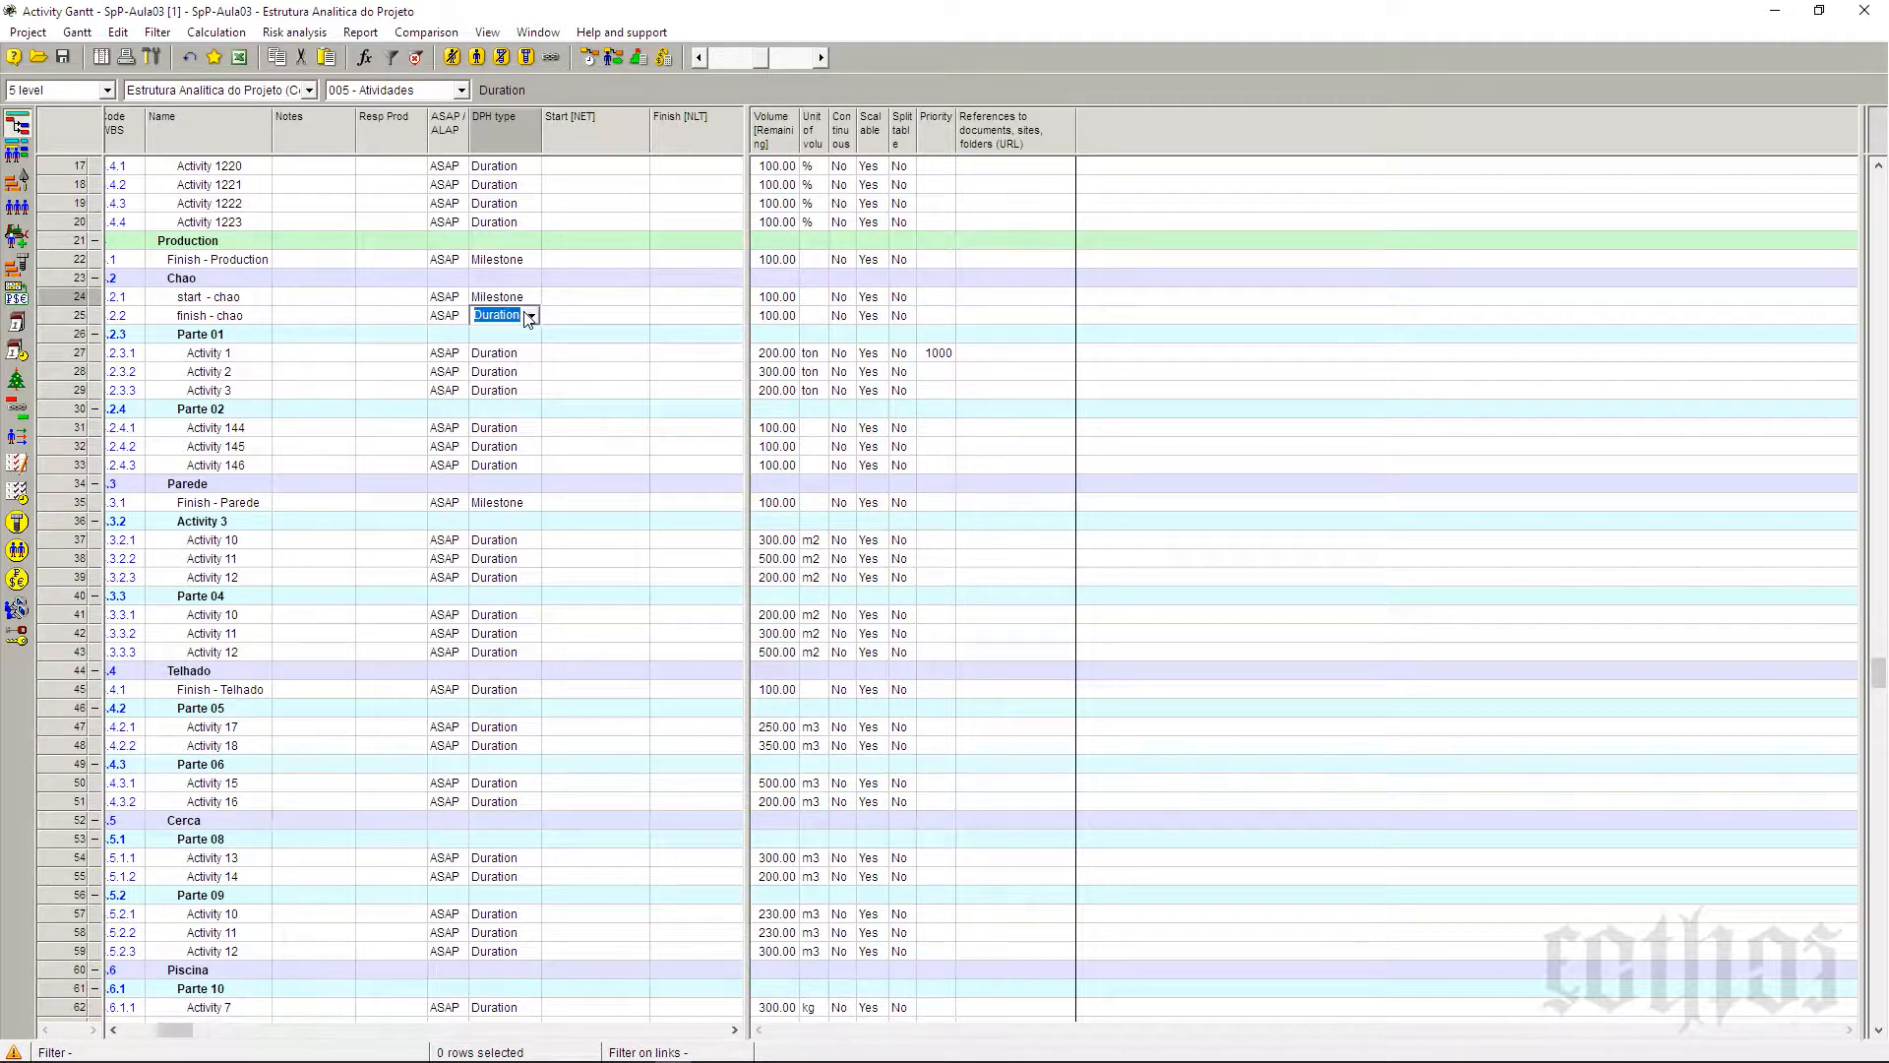
click(531, 315)
click(526, 368)
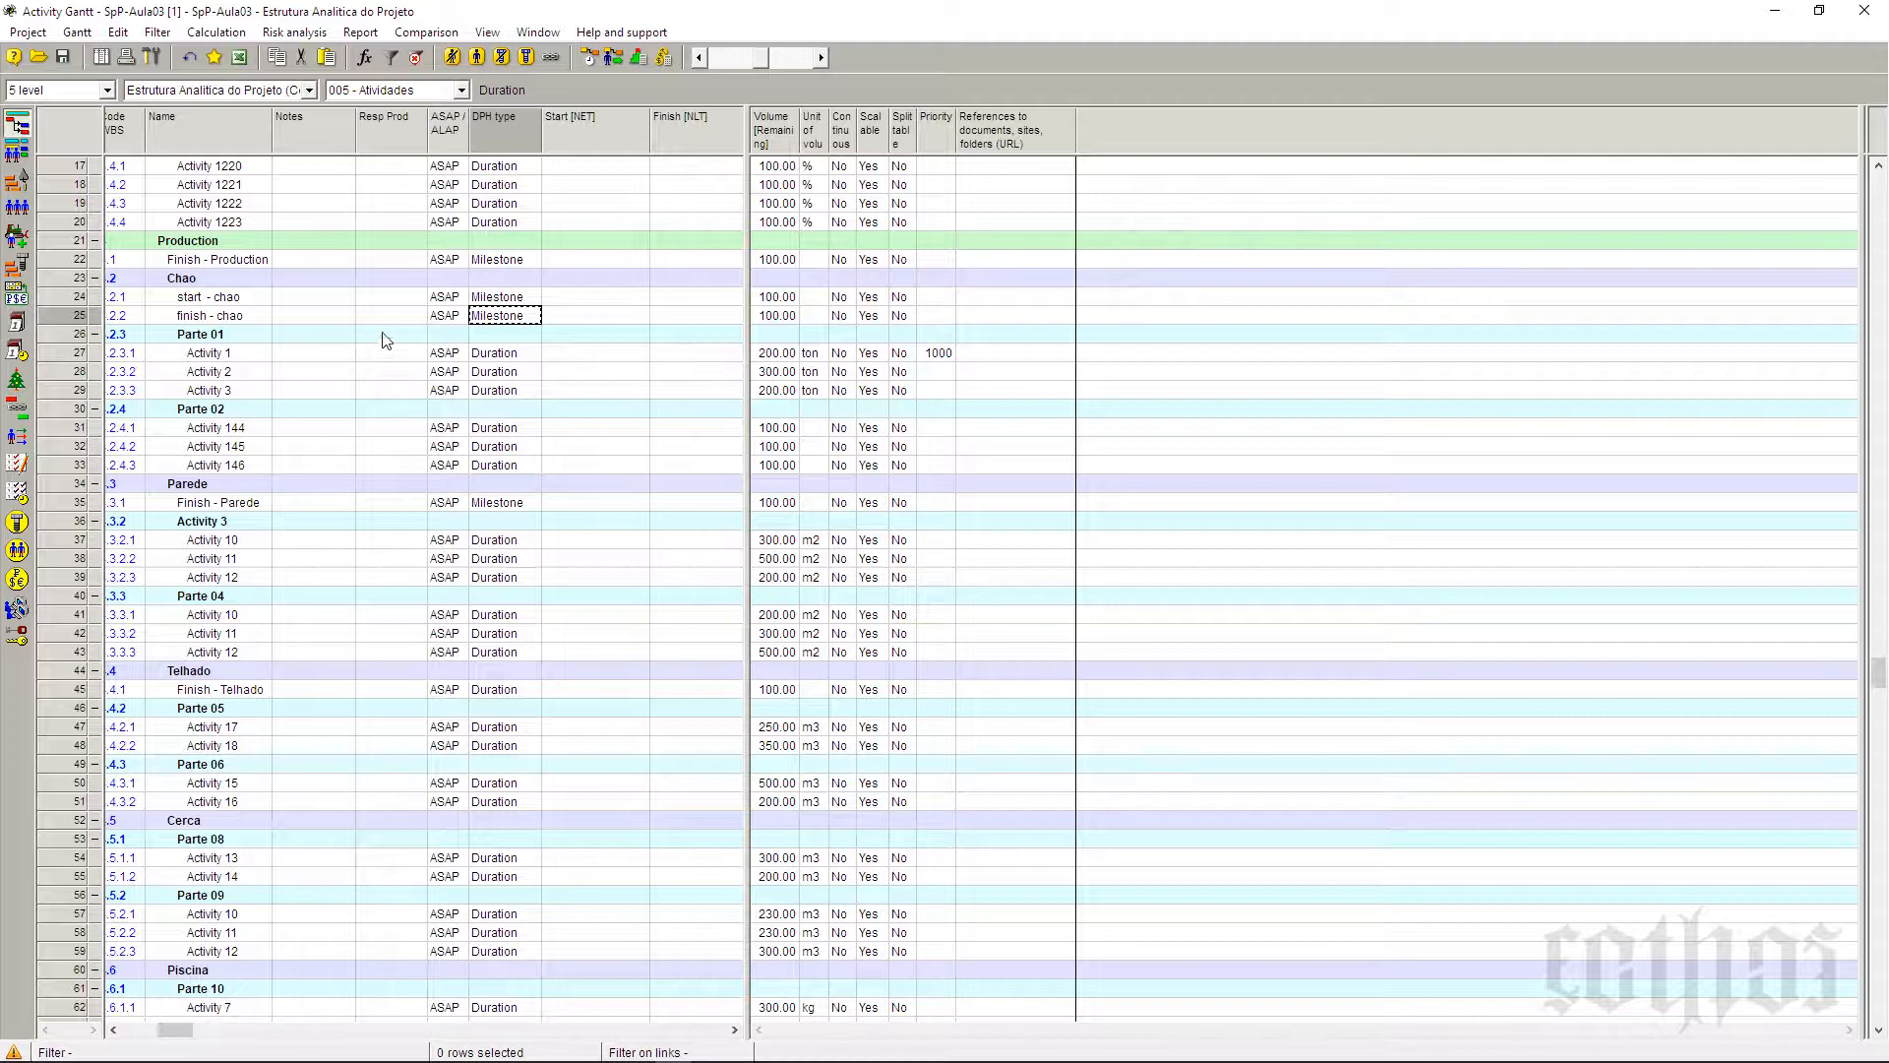
click(258, 297)
click(258, 317)
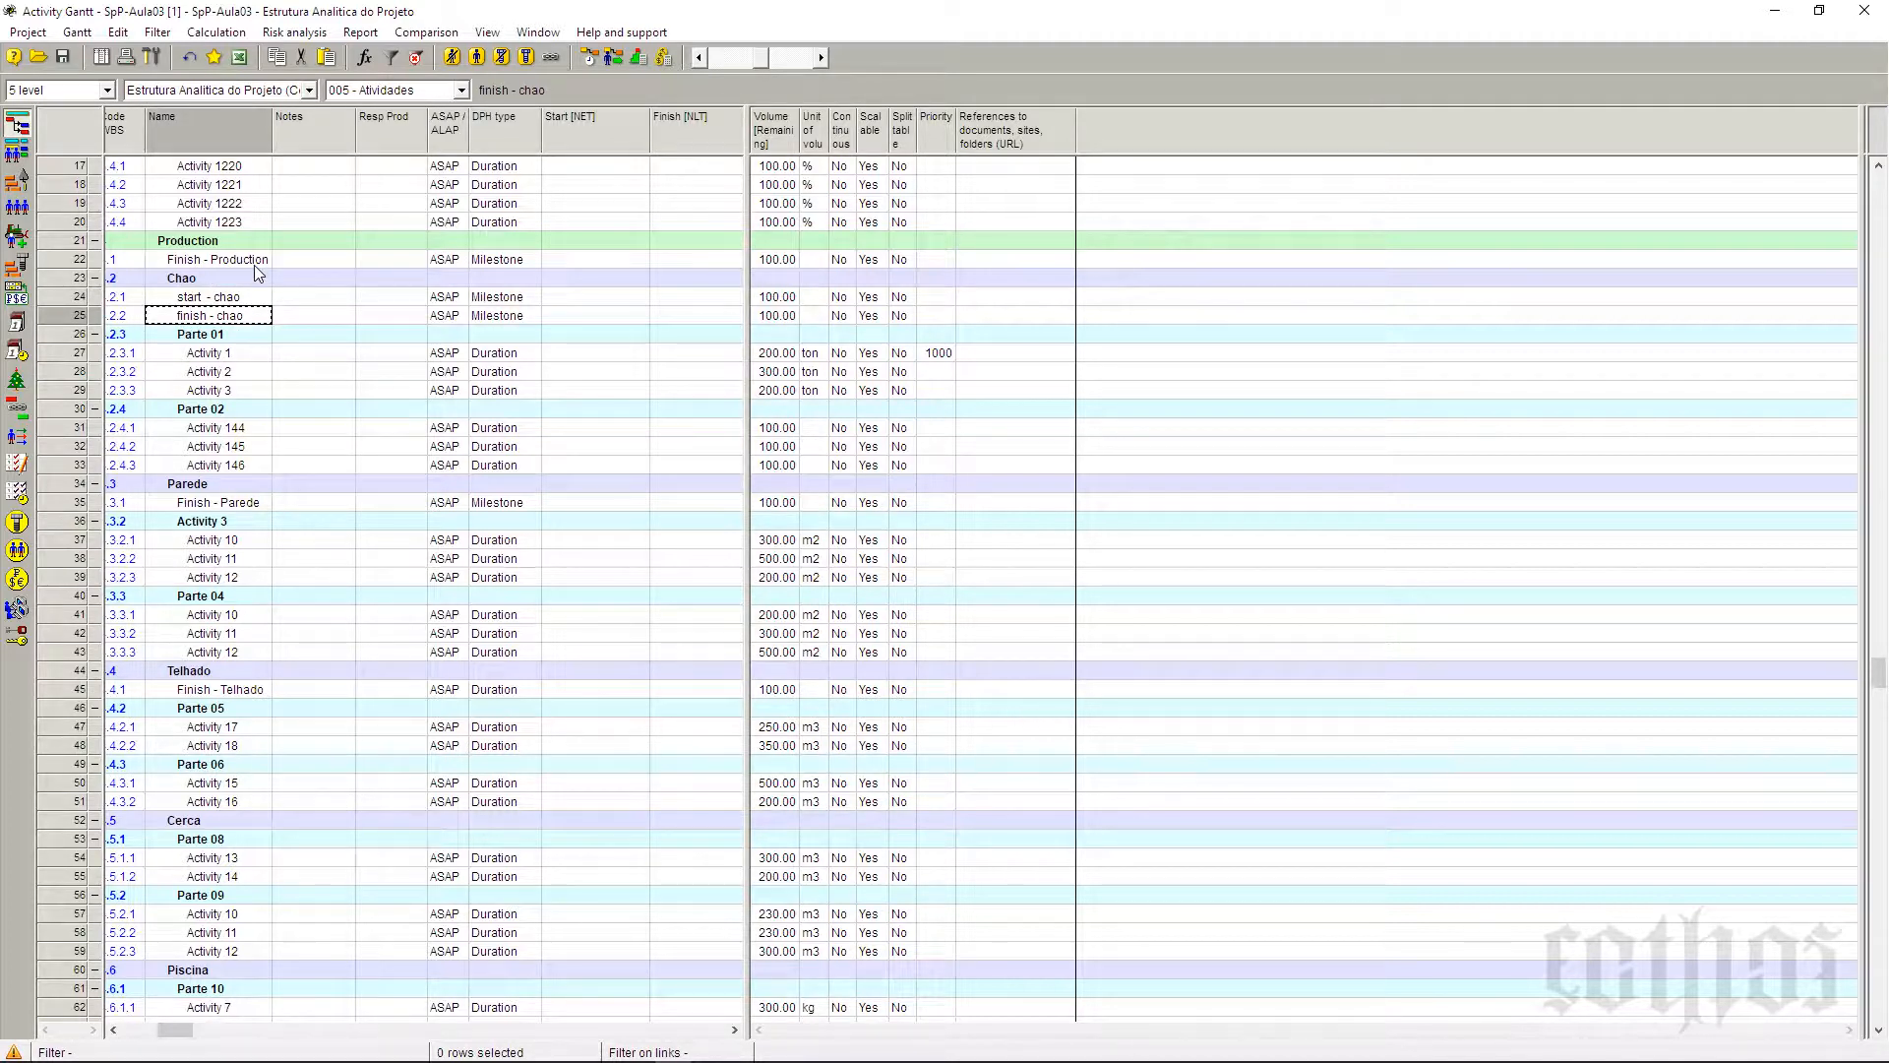
click(254, 260)
scroll(255, 266, up, 5)
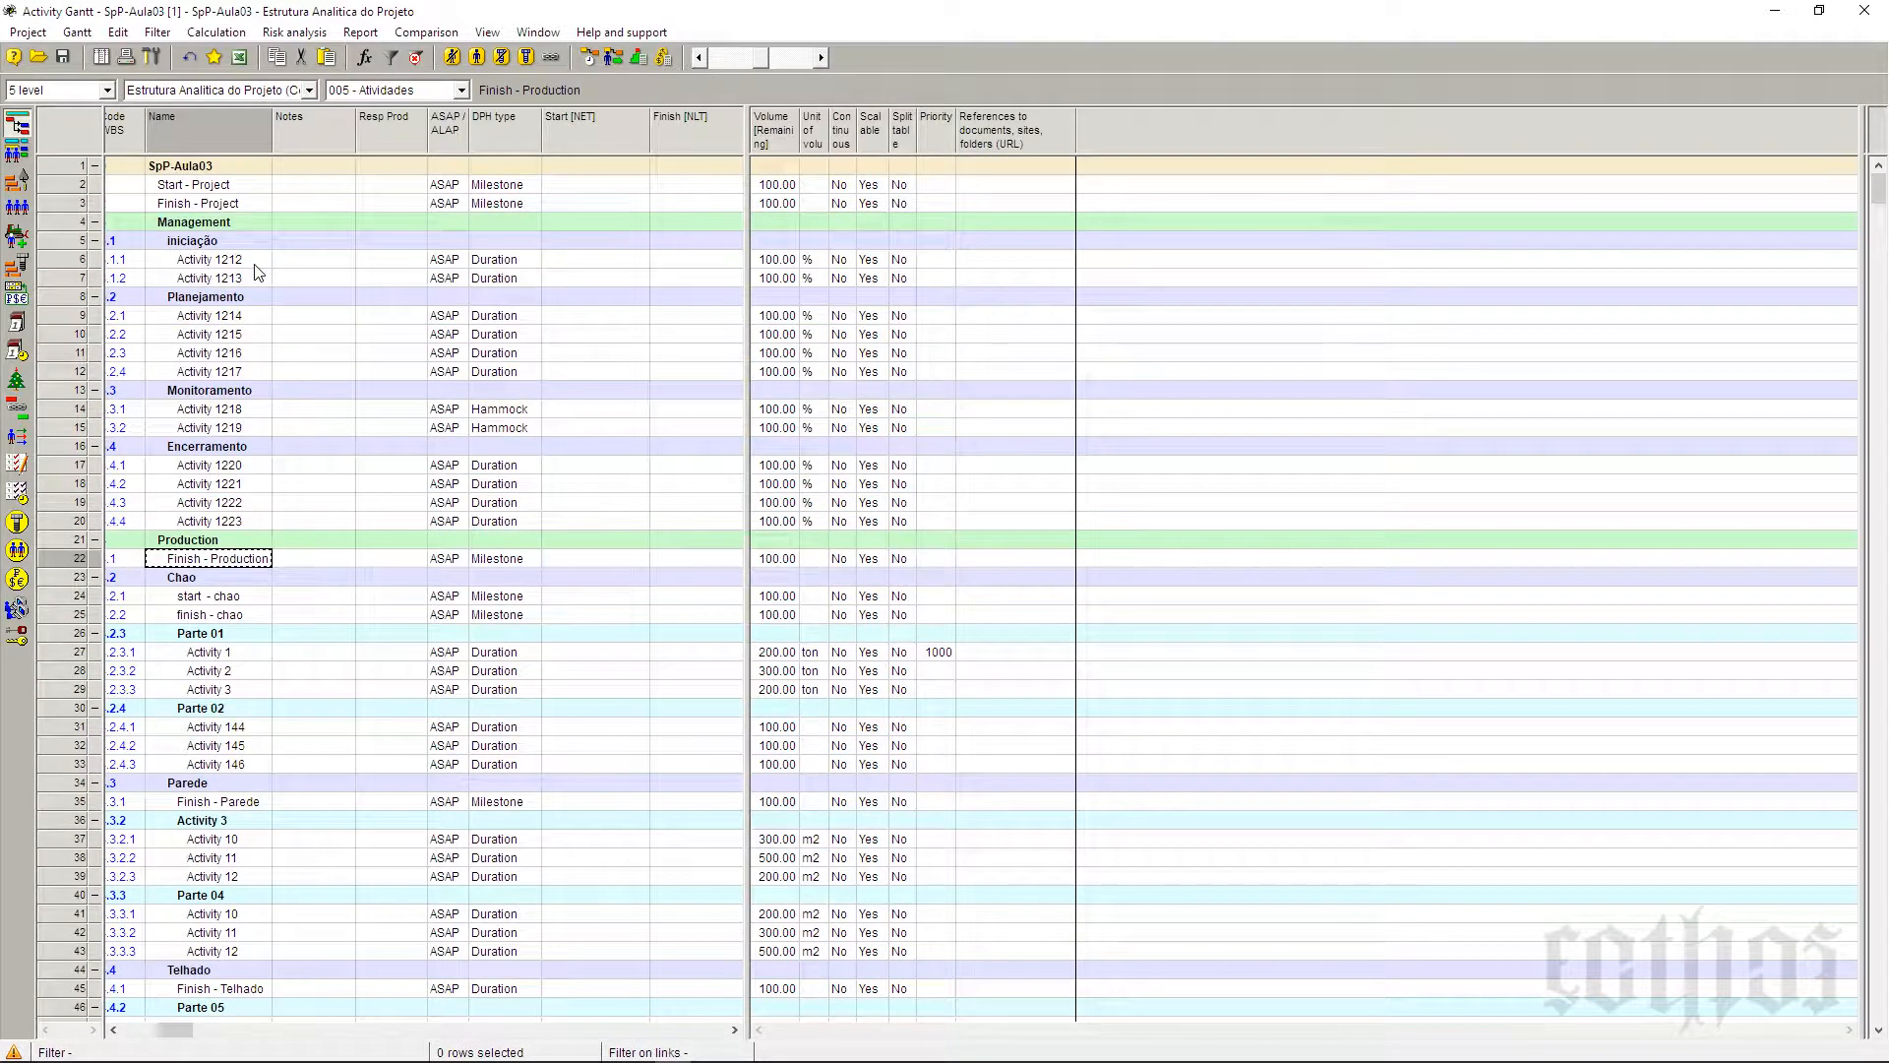
click(252, 209)
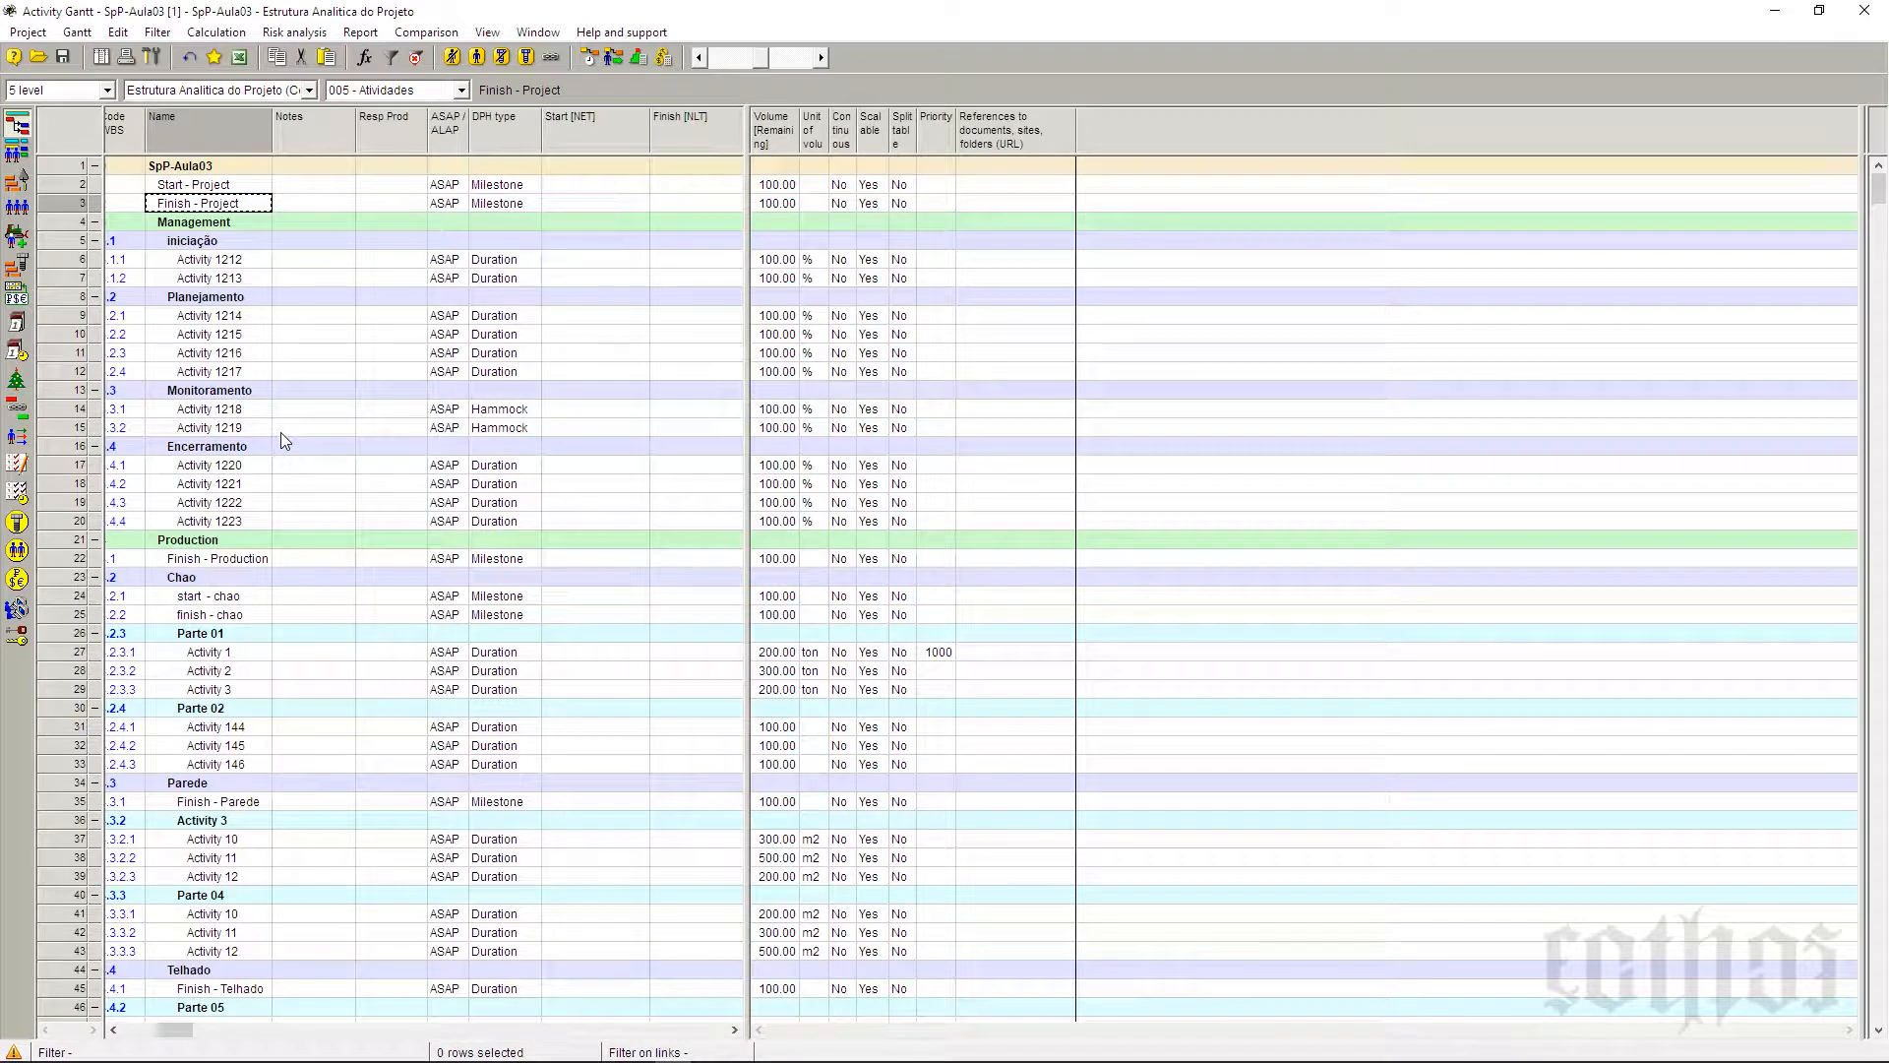
Step: Examine the DPH type and remaining volume of the start - chao and finish - chao milestones in the Chao group
scroll(282, 440, down, 4)
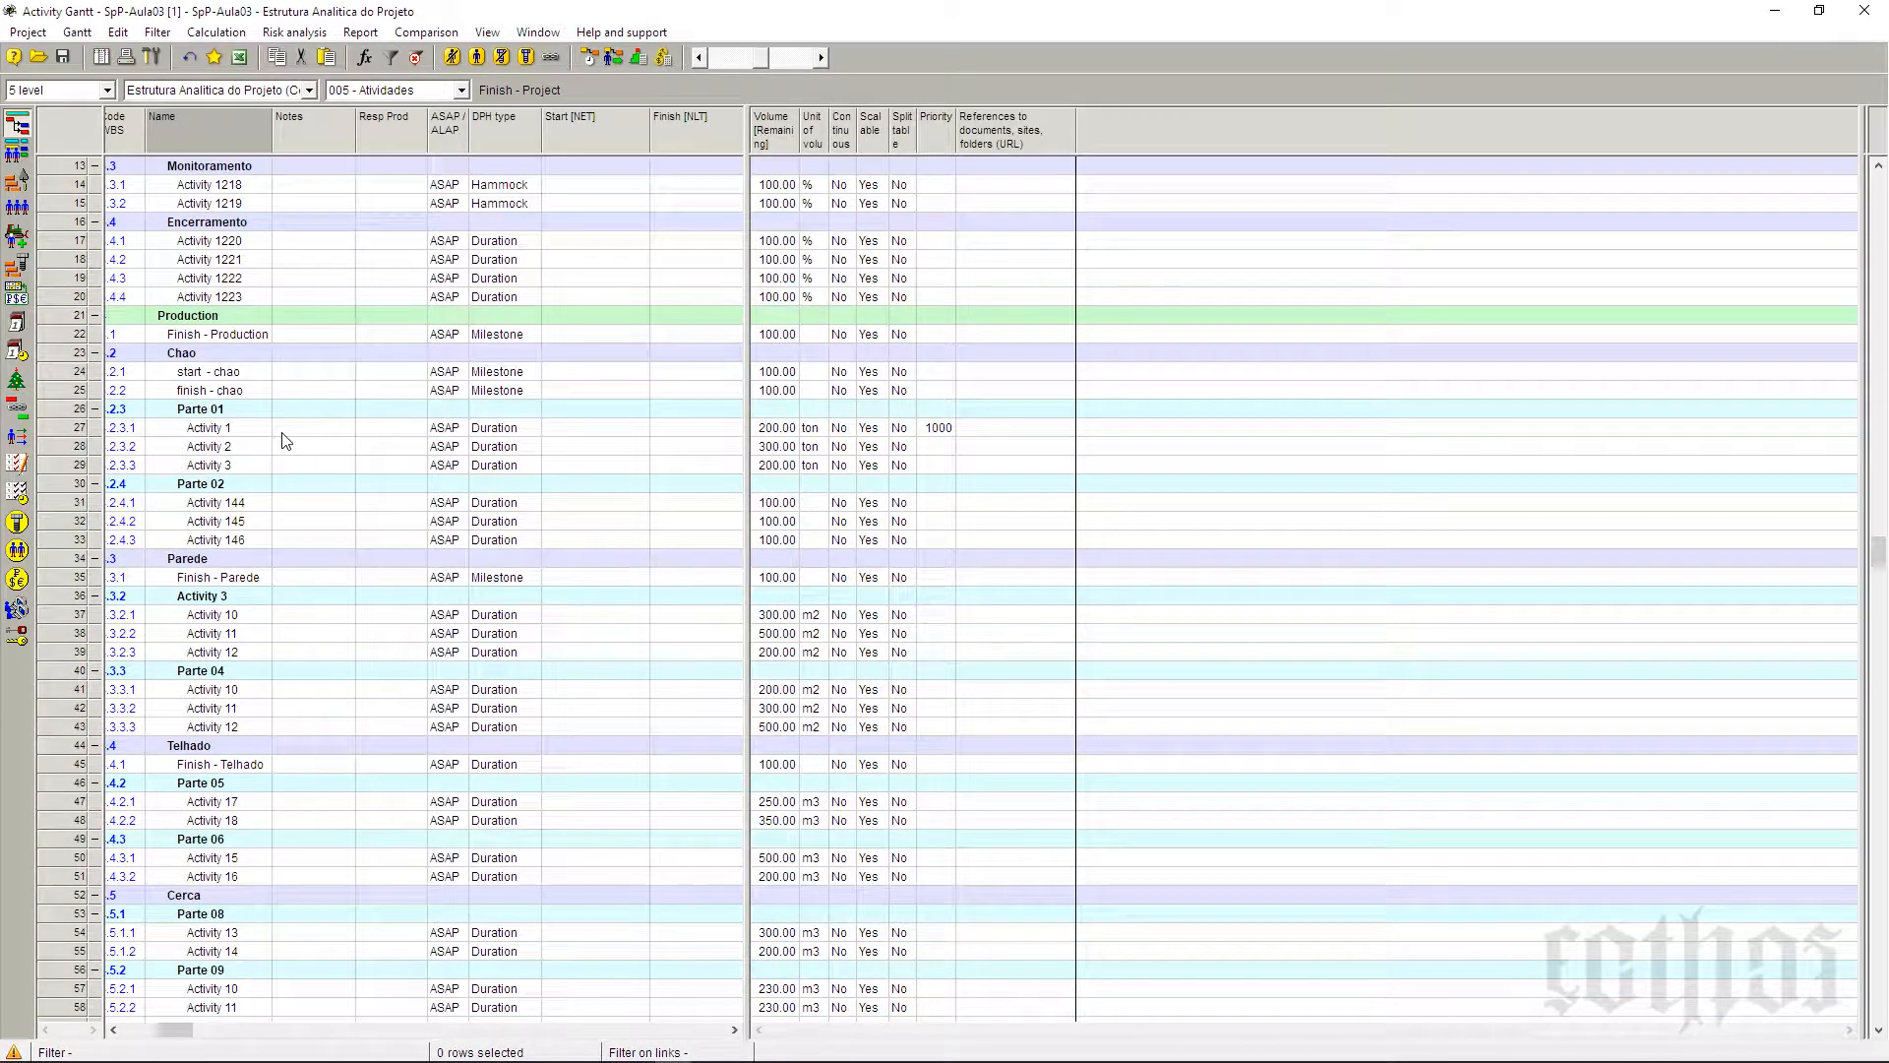
click(486, 372)
click(497, 393)
click(498, 375)
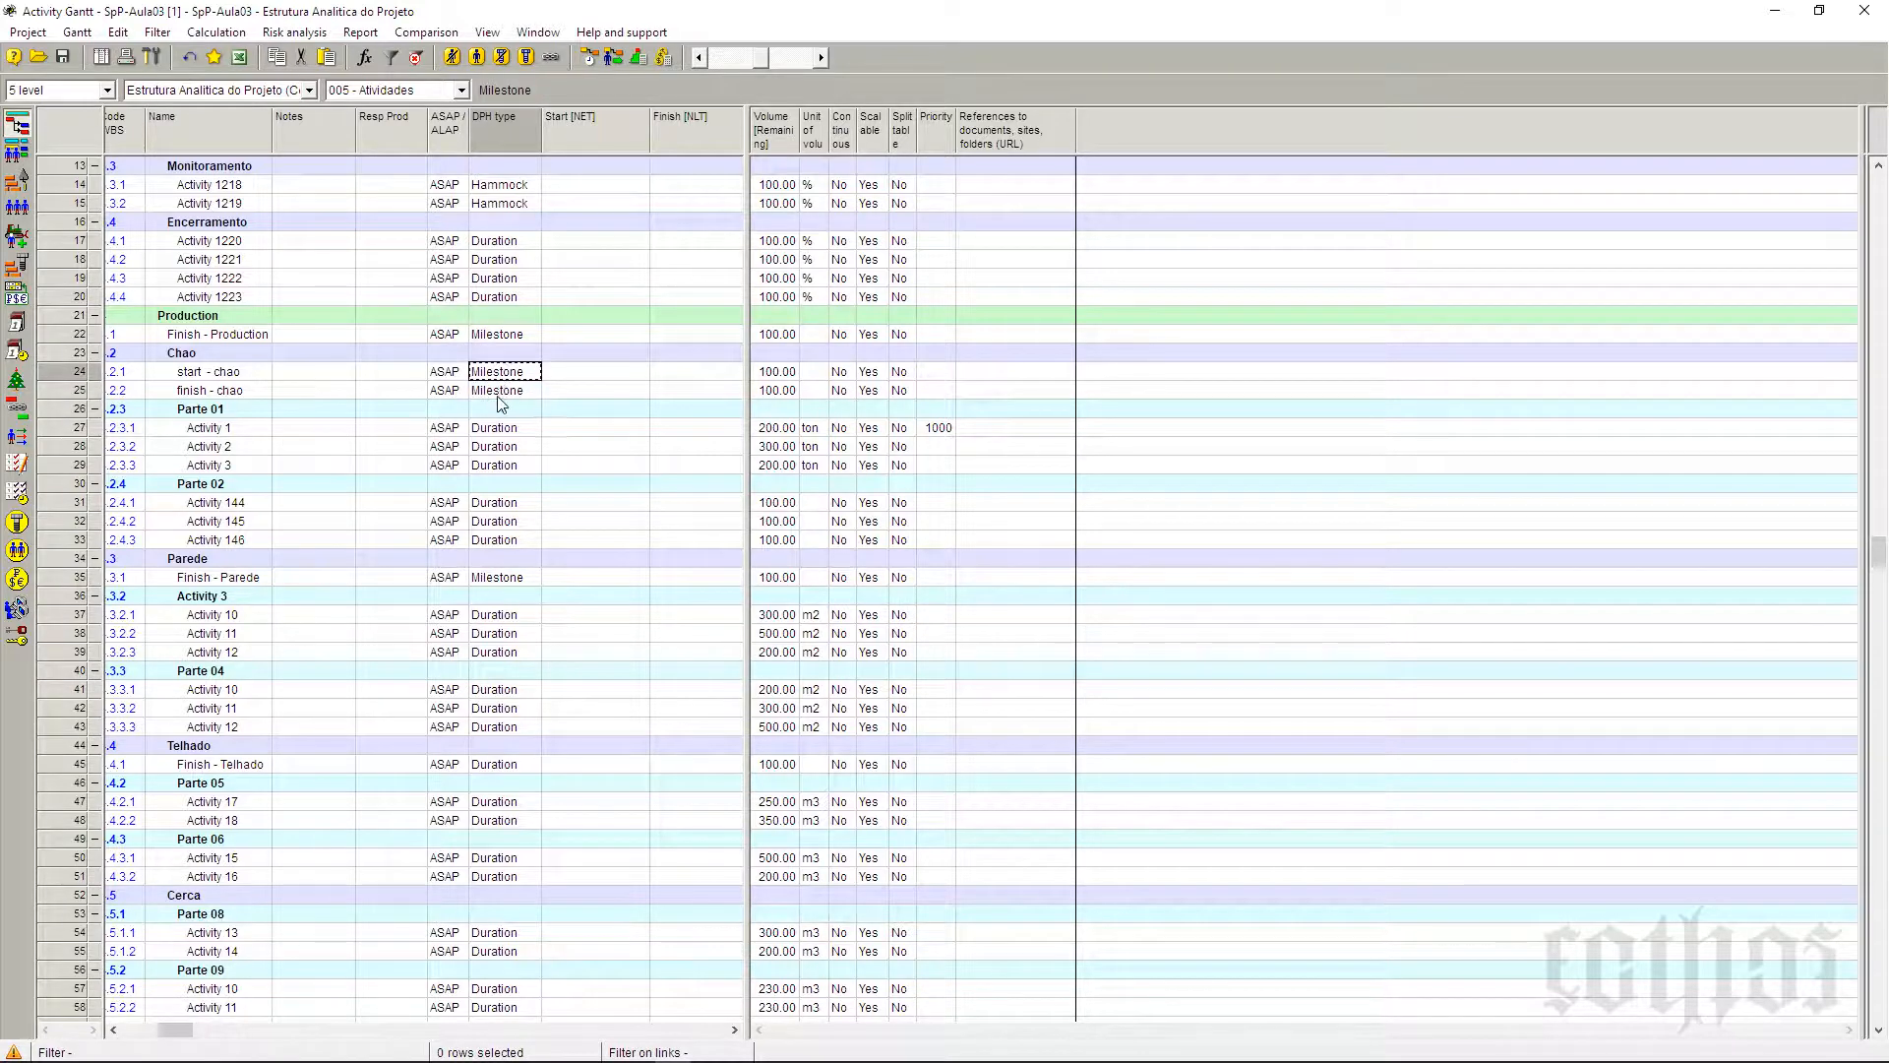
click(498, 395)
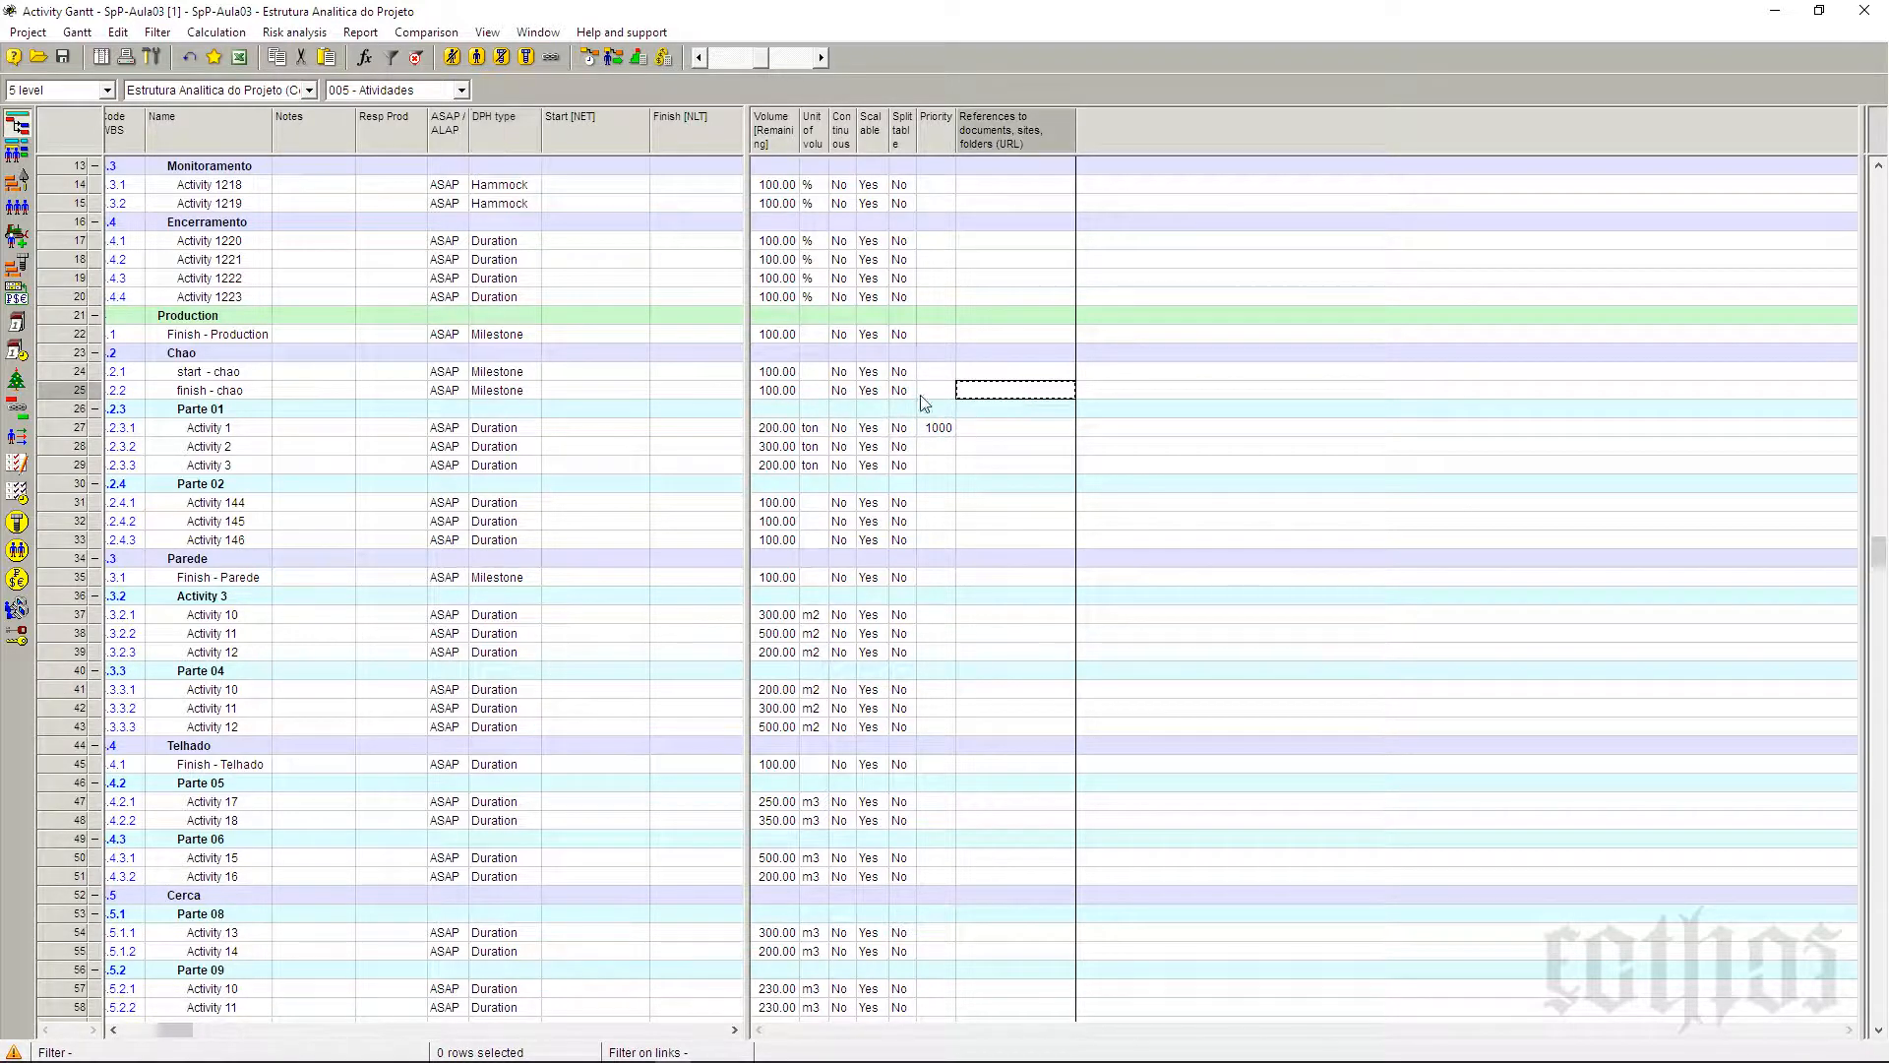
drag(760, 391, 777, 379)
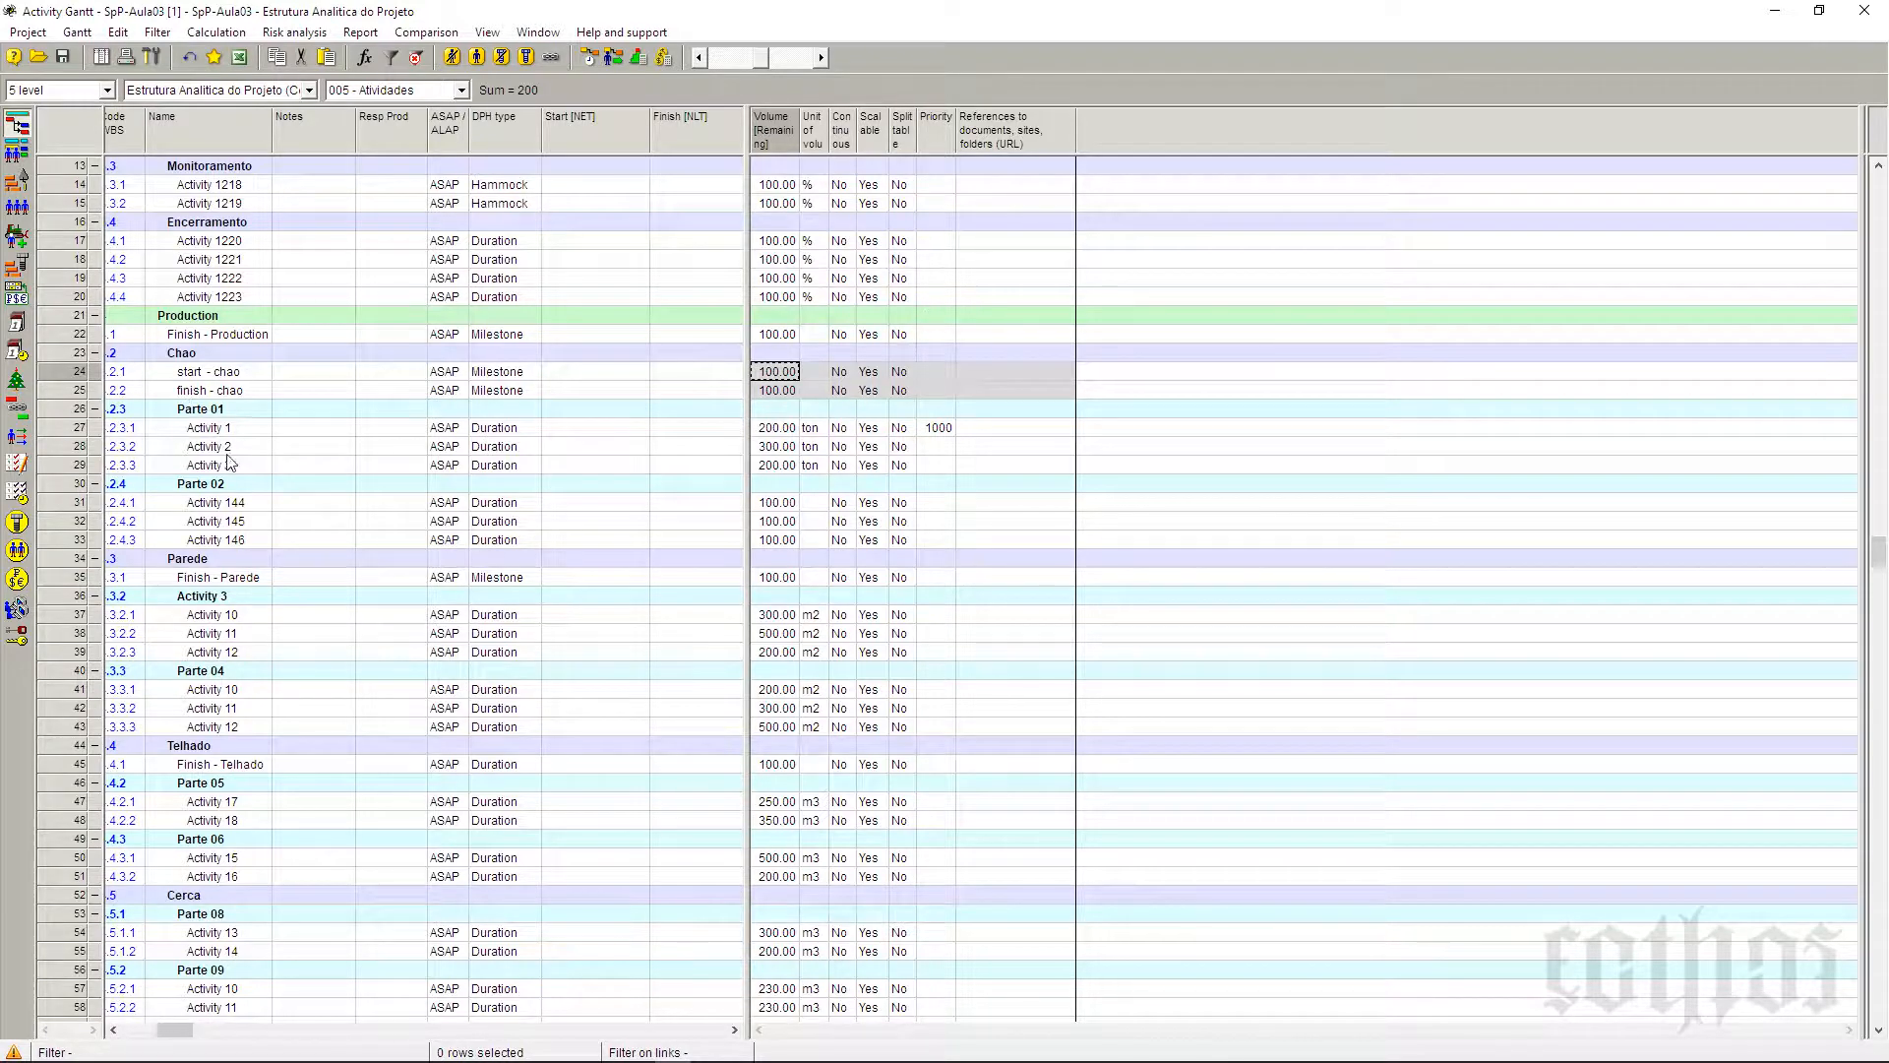
click(240, 371)
click(246, 391)
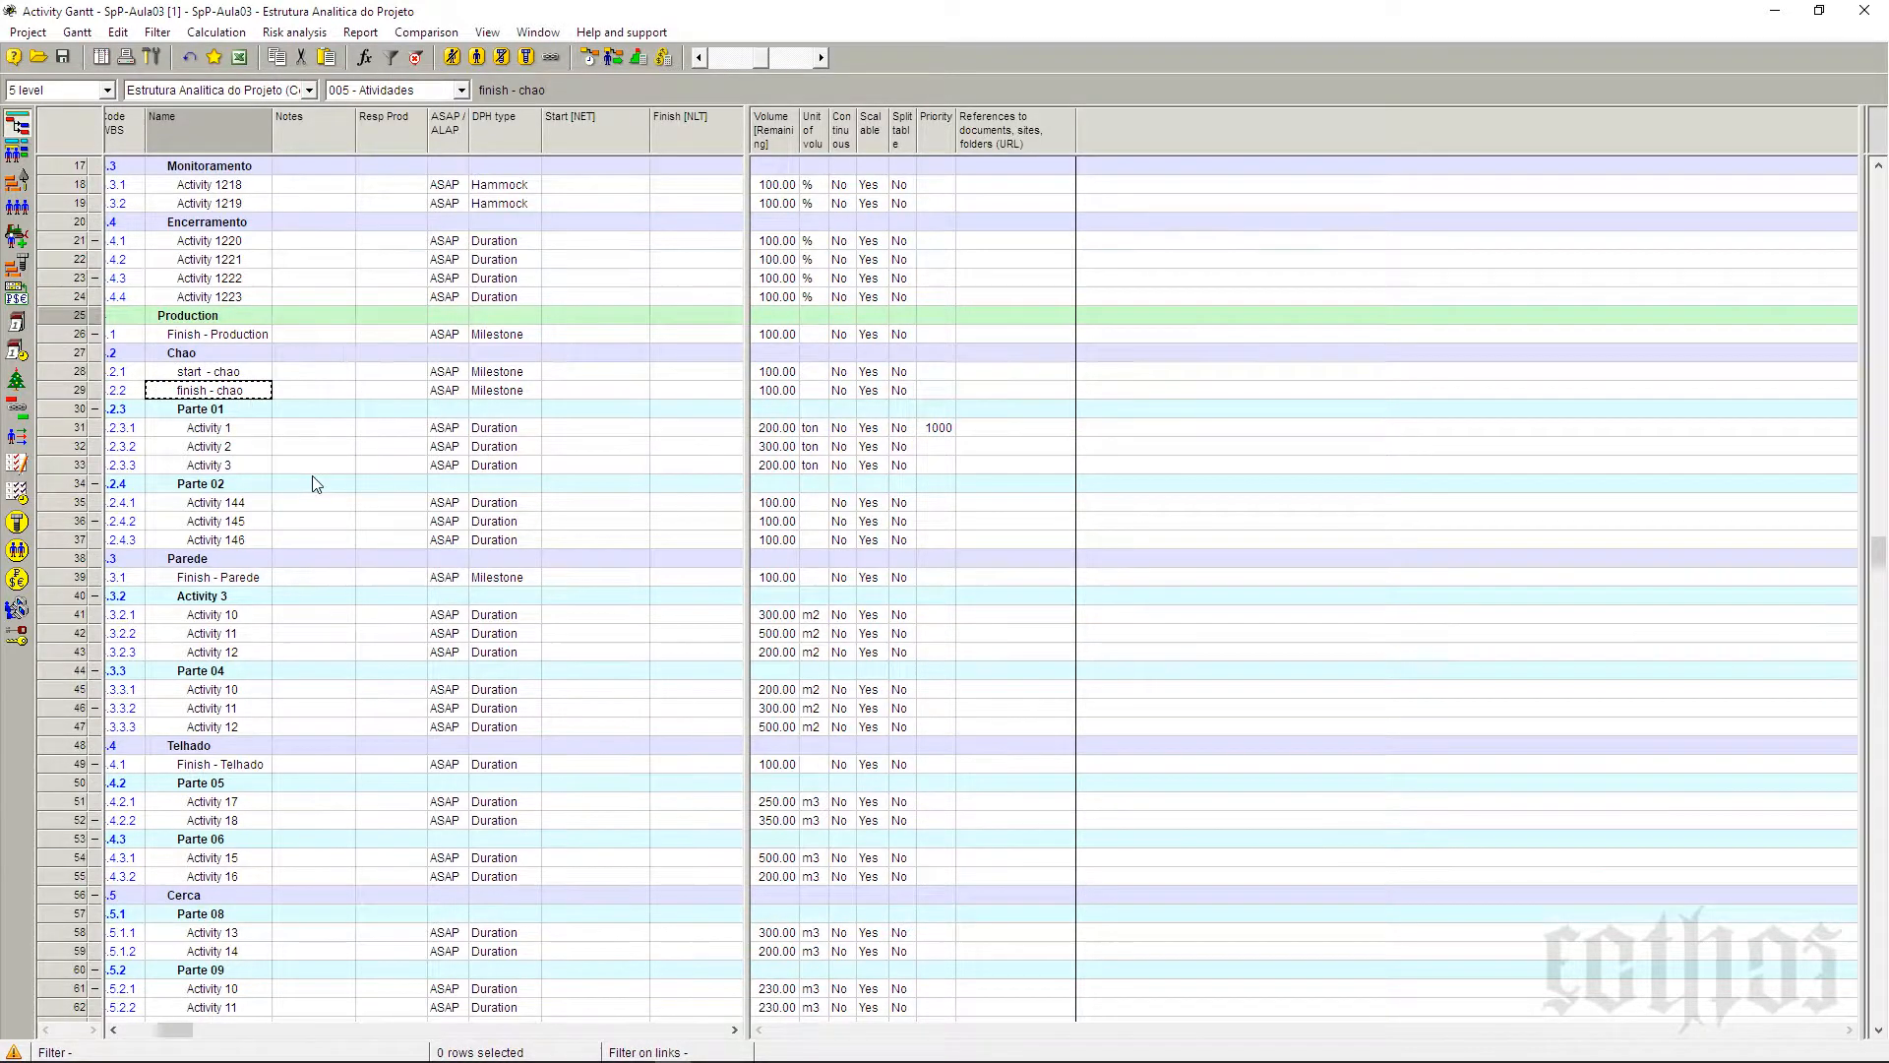
Step: Insert an activity named "finish - cerca" directly under the Cerca group, above Parte 08
scroll(315, 482, down, 5)
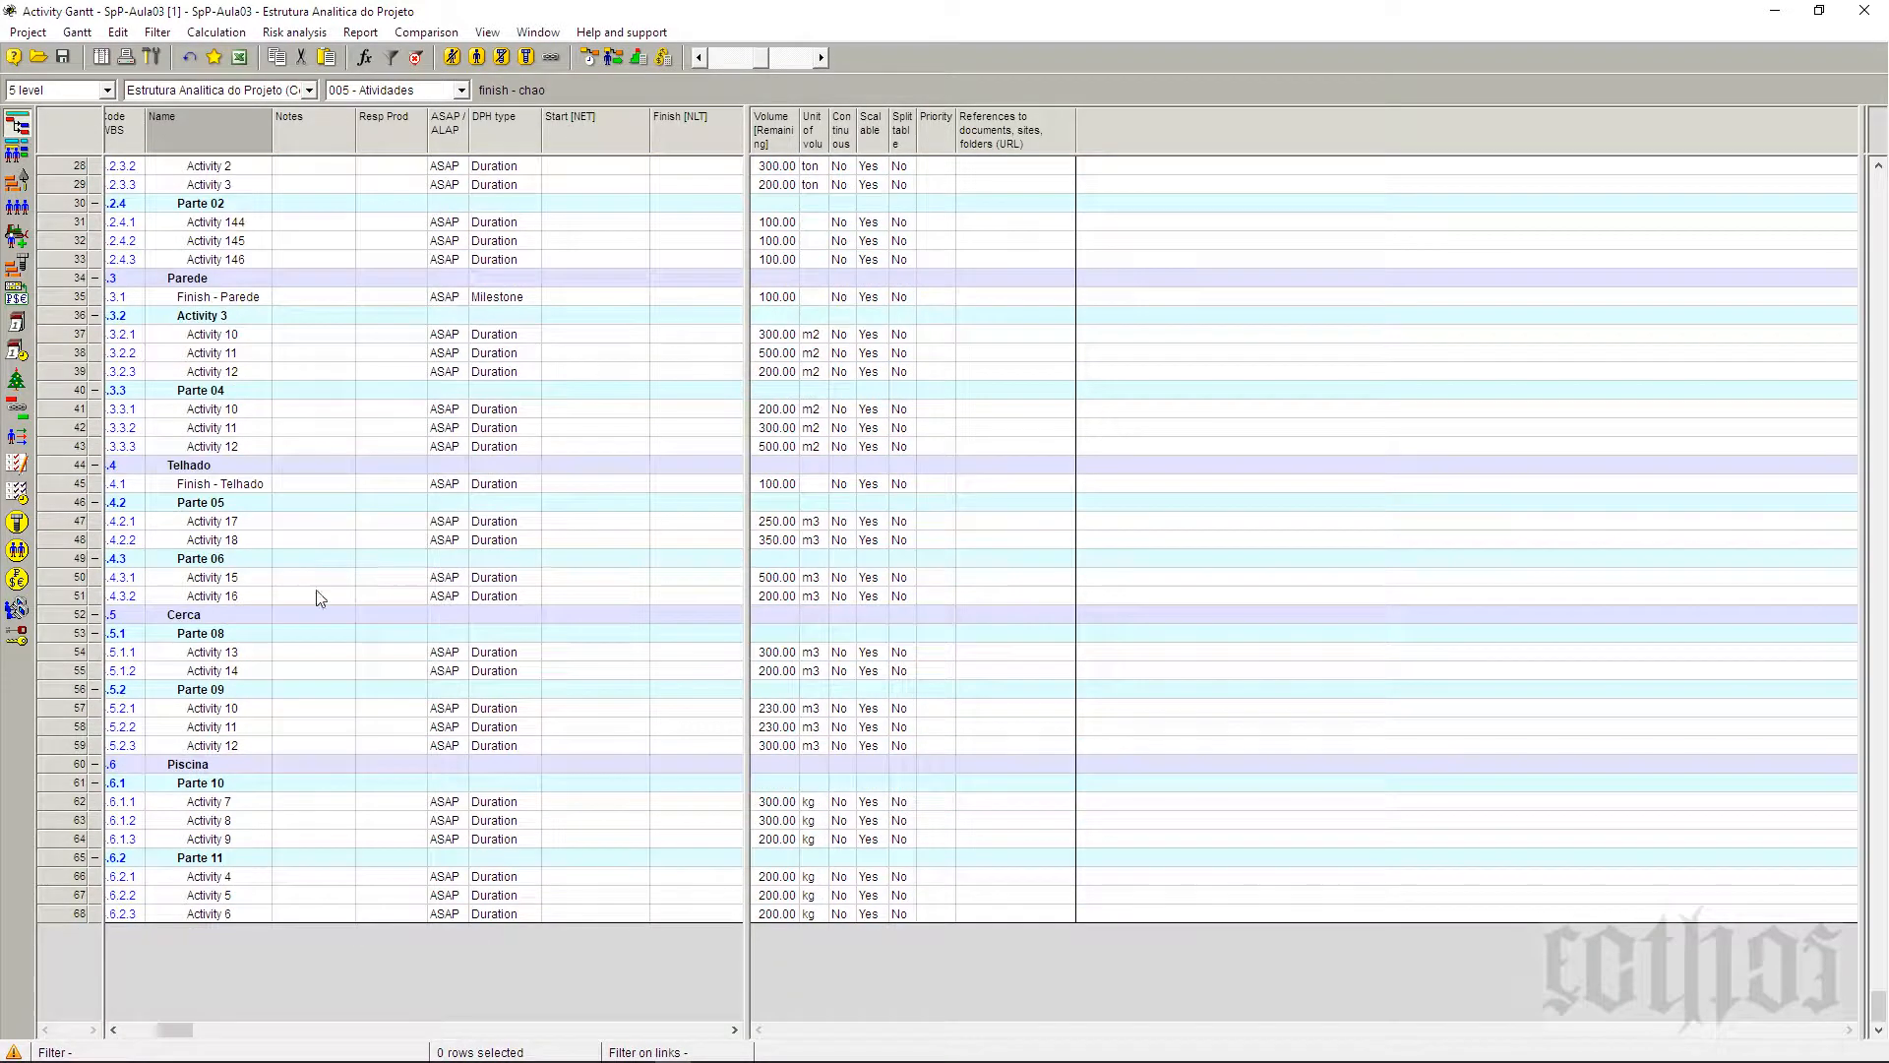
click(223, 638)
click(224, 618)
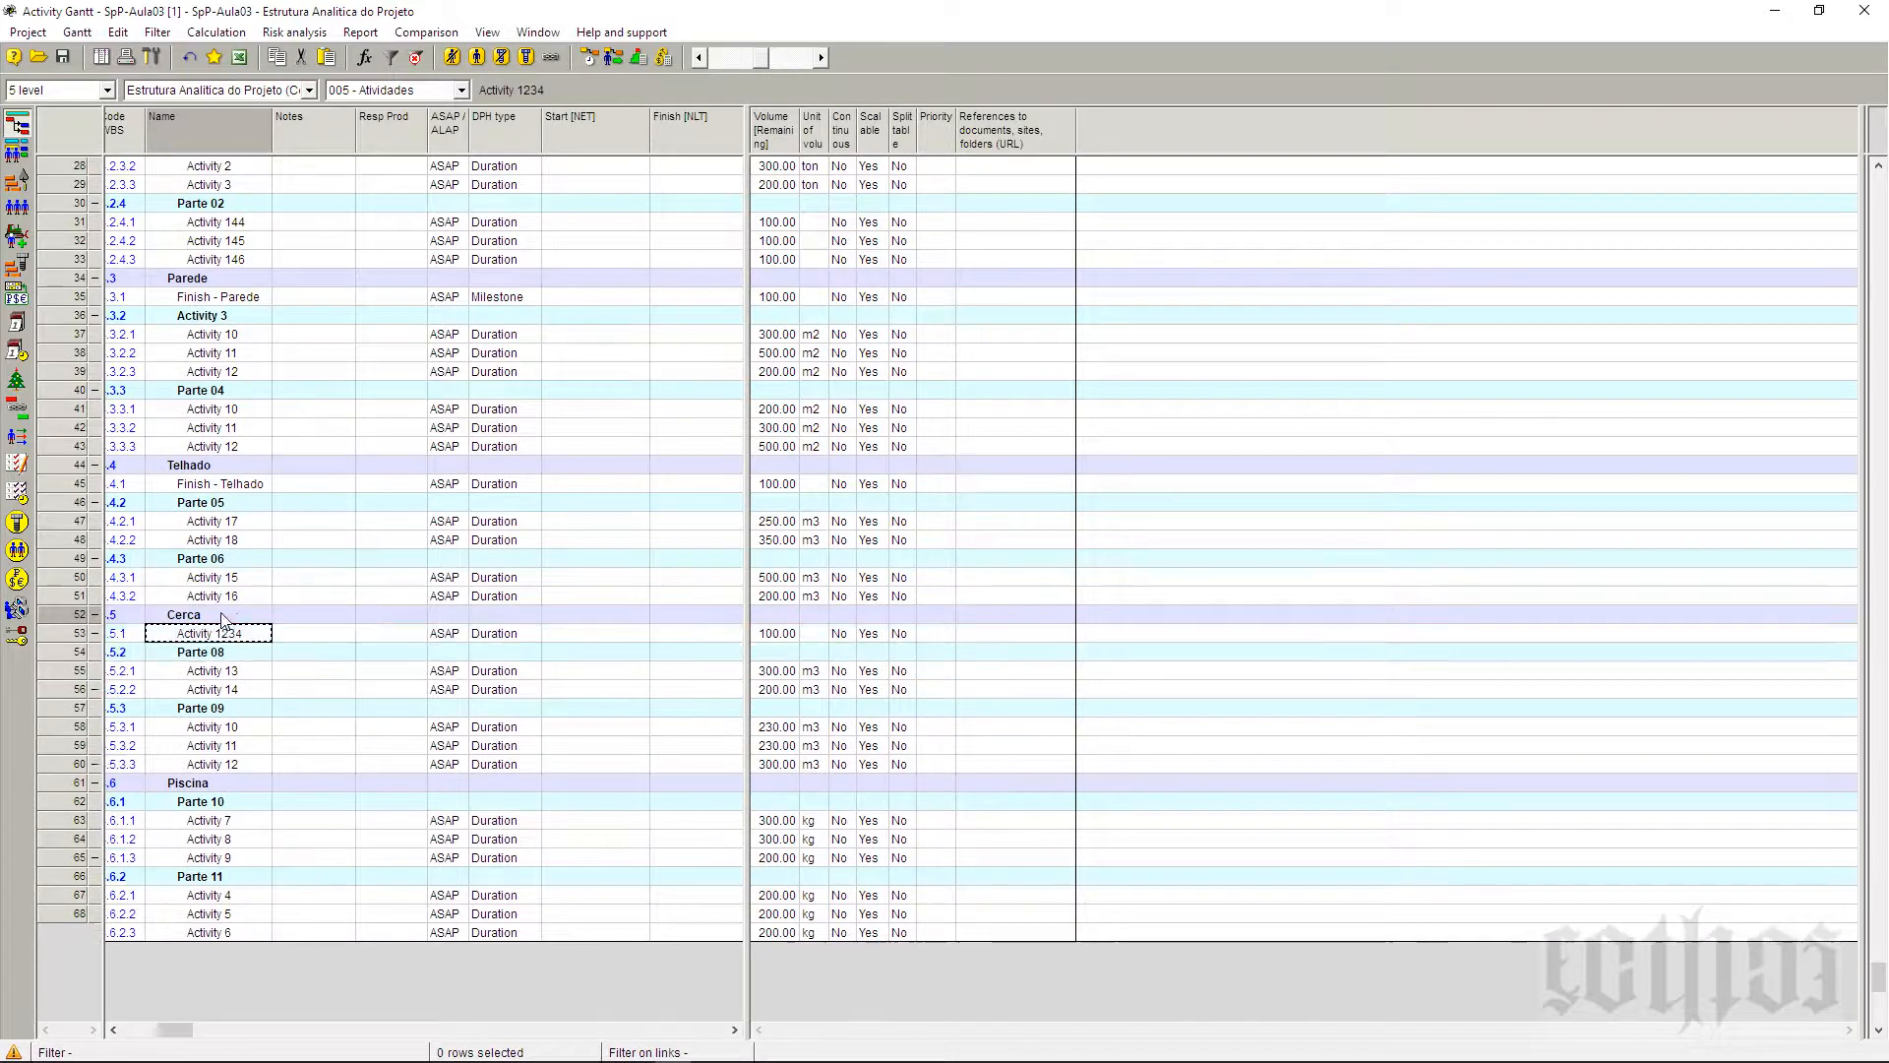
key(Insert)
text(fini)
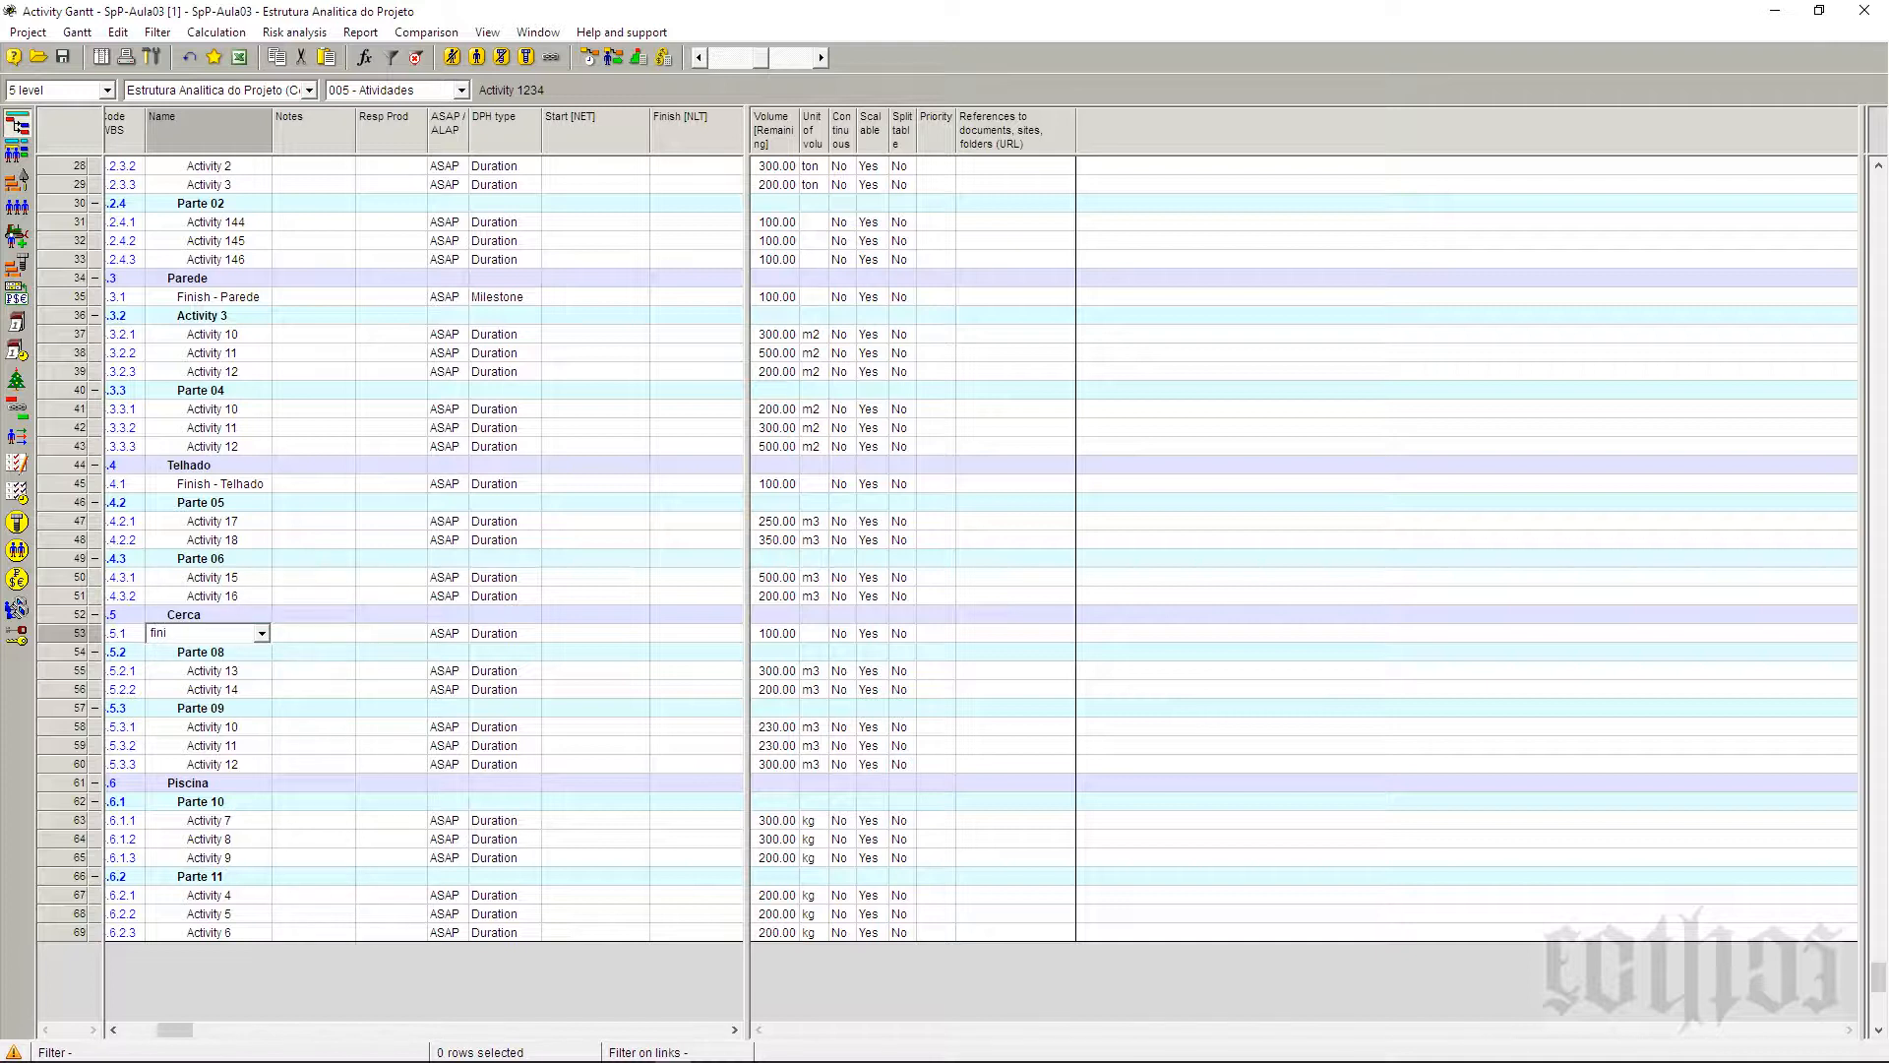
text(sh - cerca)
Step: Set the DPH type of finish - cerca to Milestone
click(504, 636)
click(505, 638)
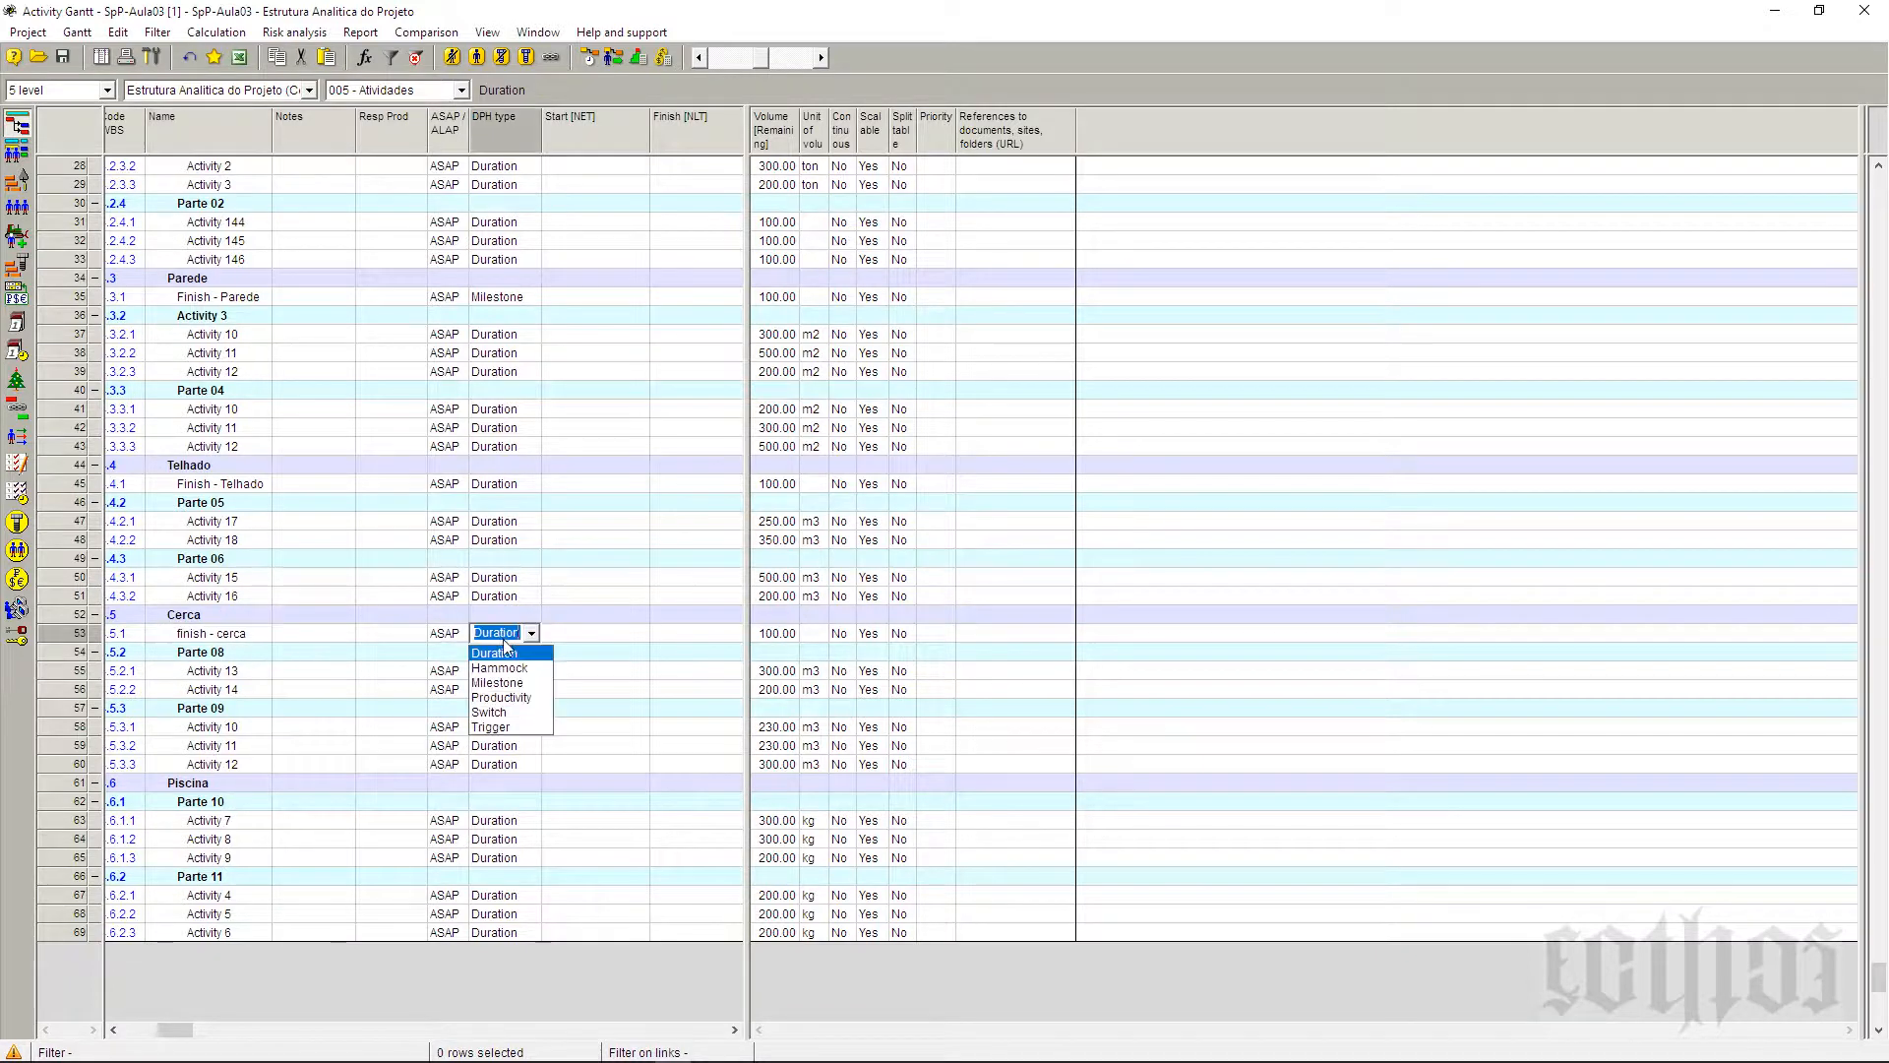
click(506, 683)
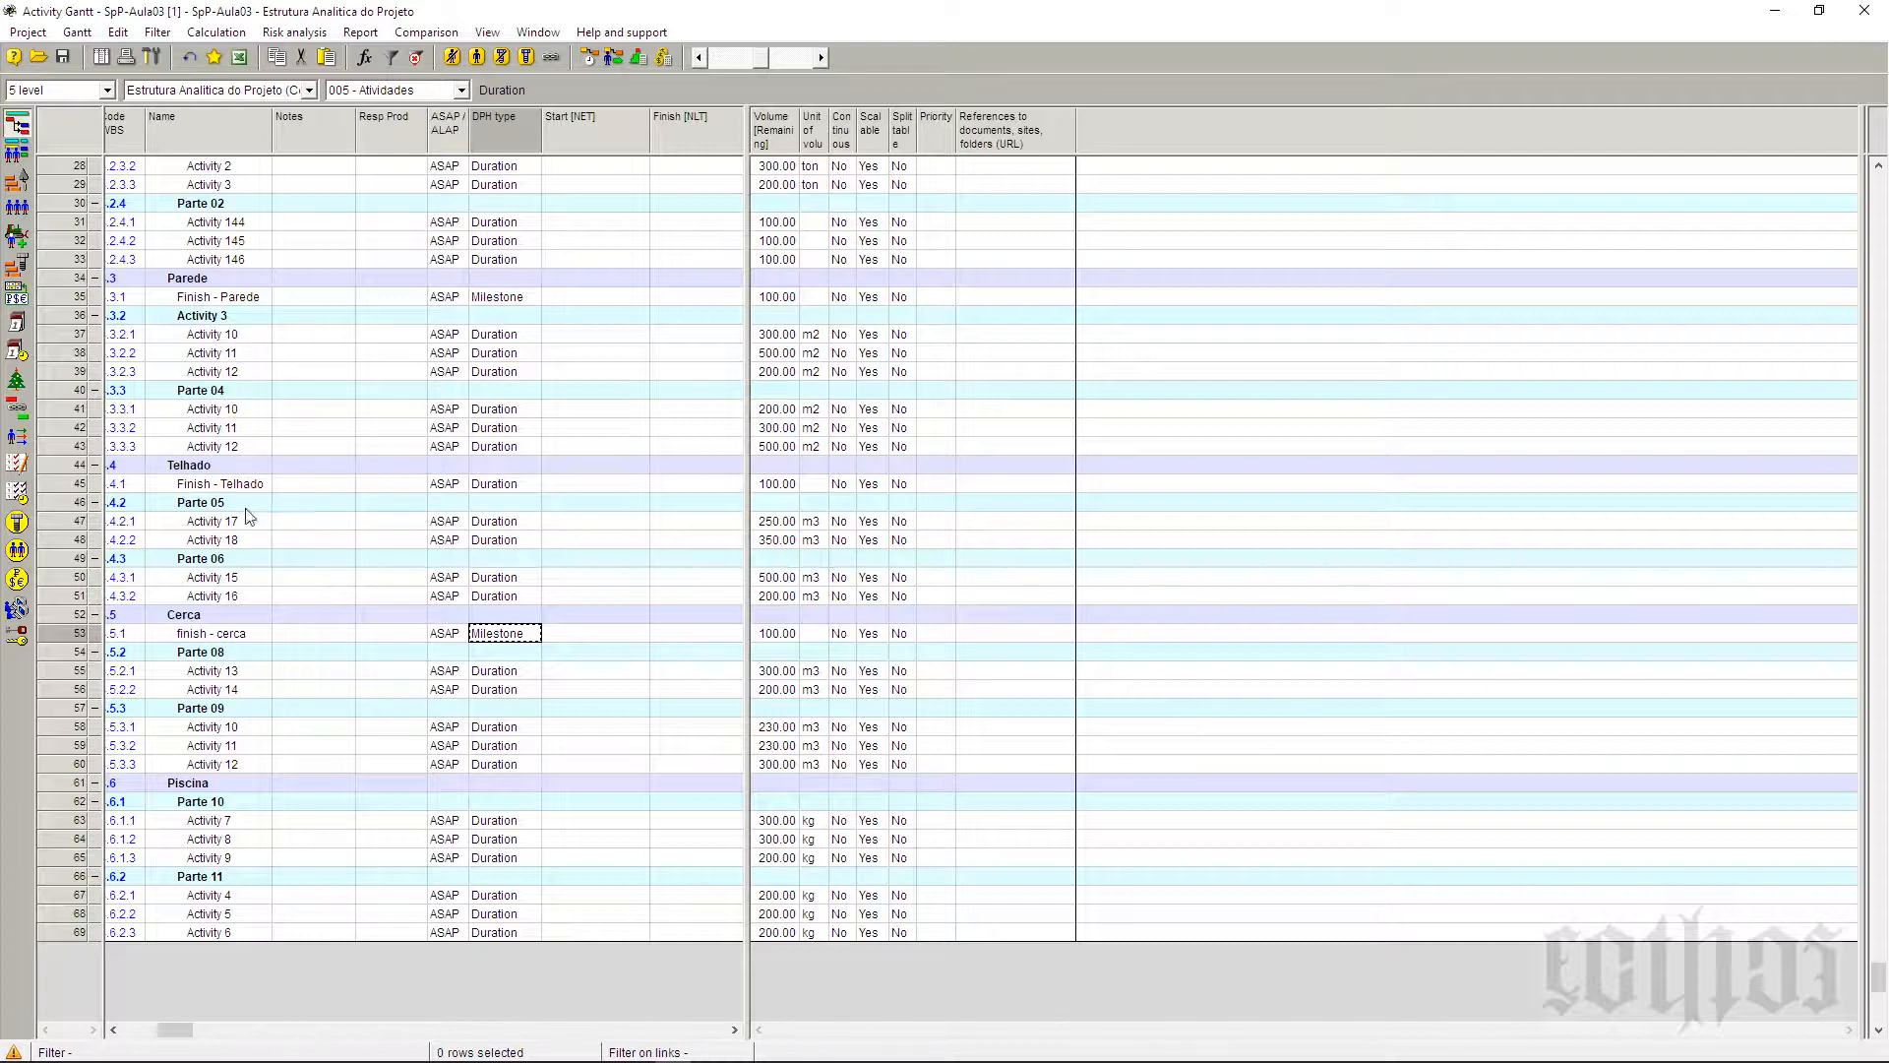
click(243, 638)
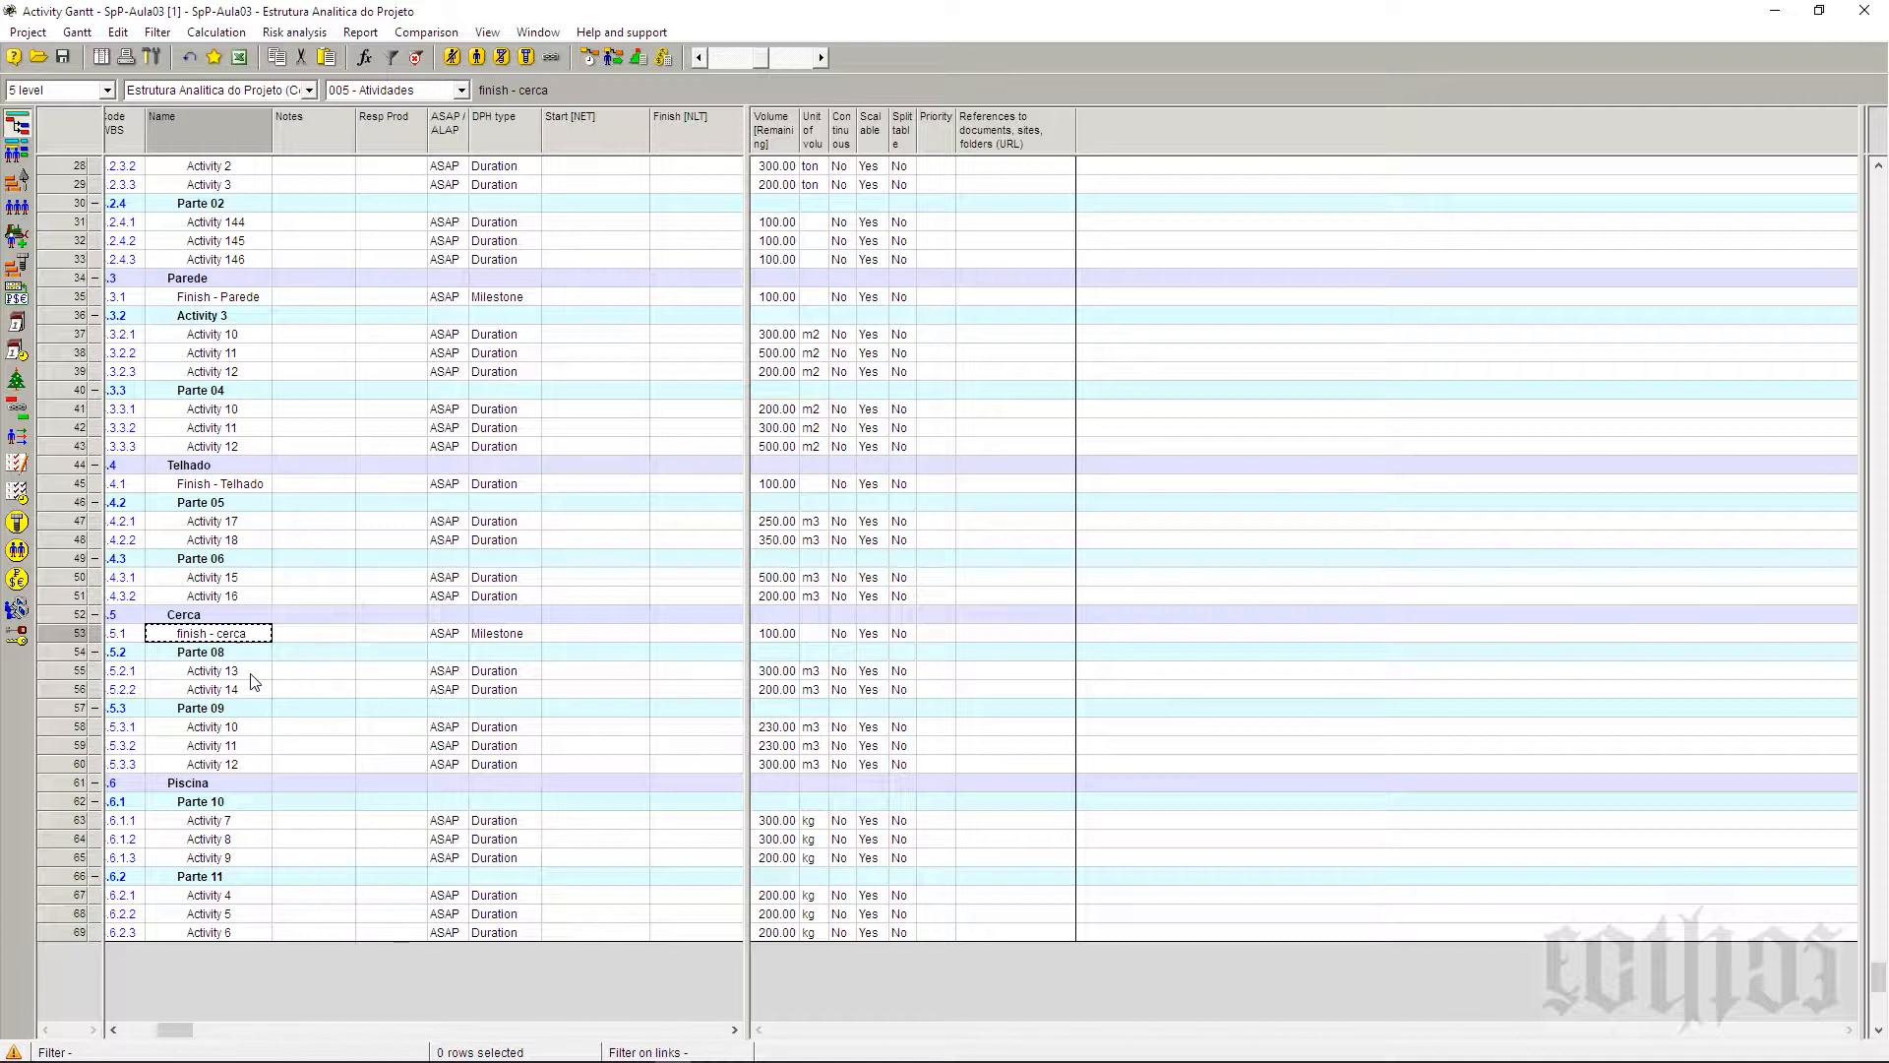
Step: Insert an activity named "Finish - Parte 11 - Piscina" after Activity 6 in Parte 11 and widen the Name column to fit it
click(228, 937)
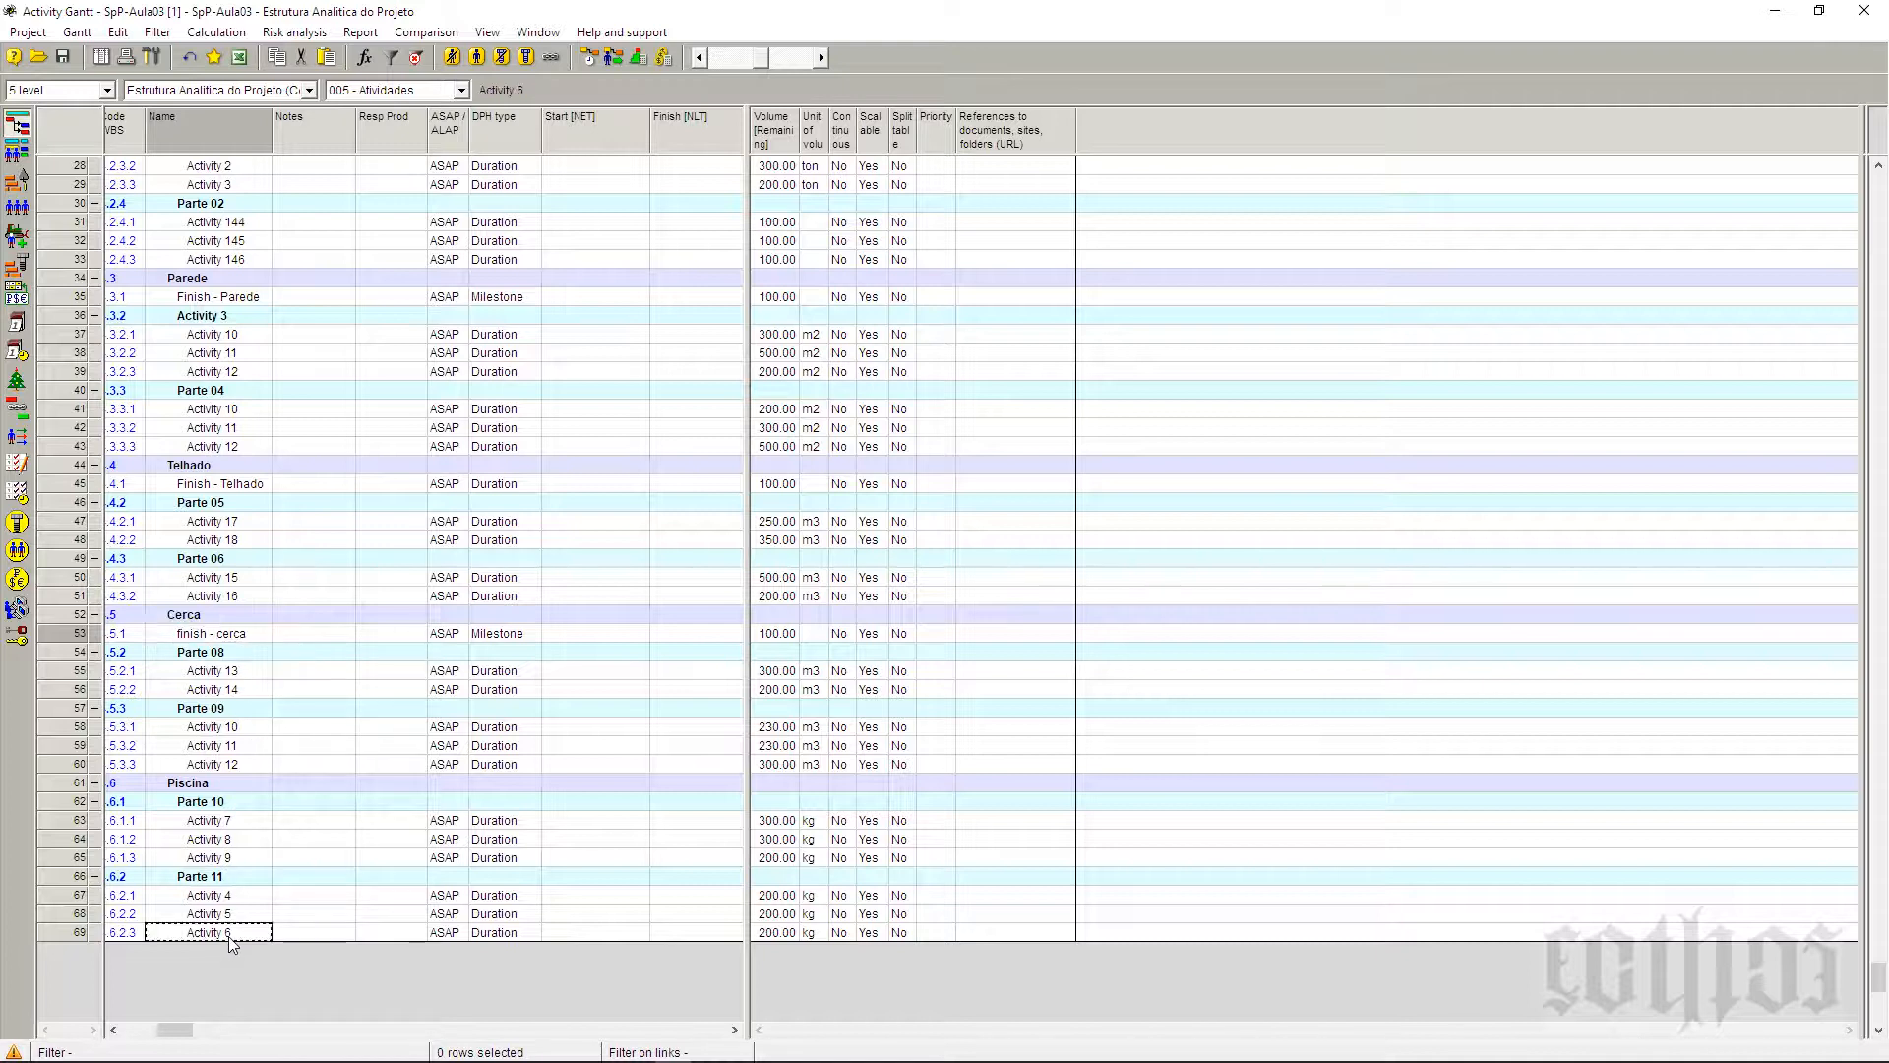
key(Insert)
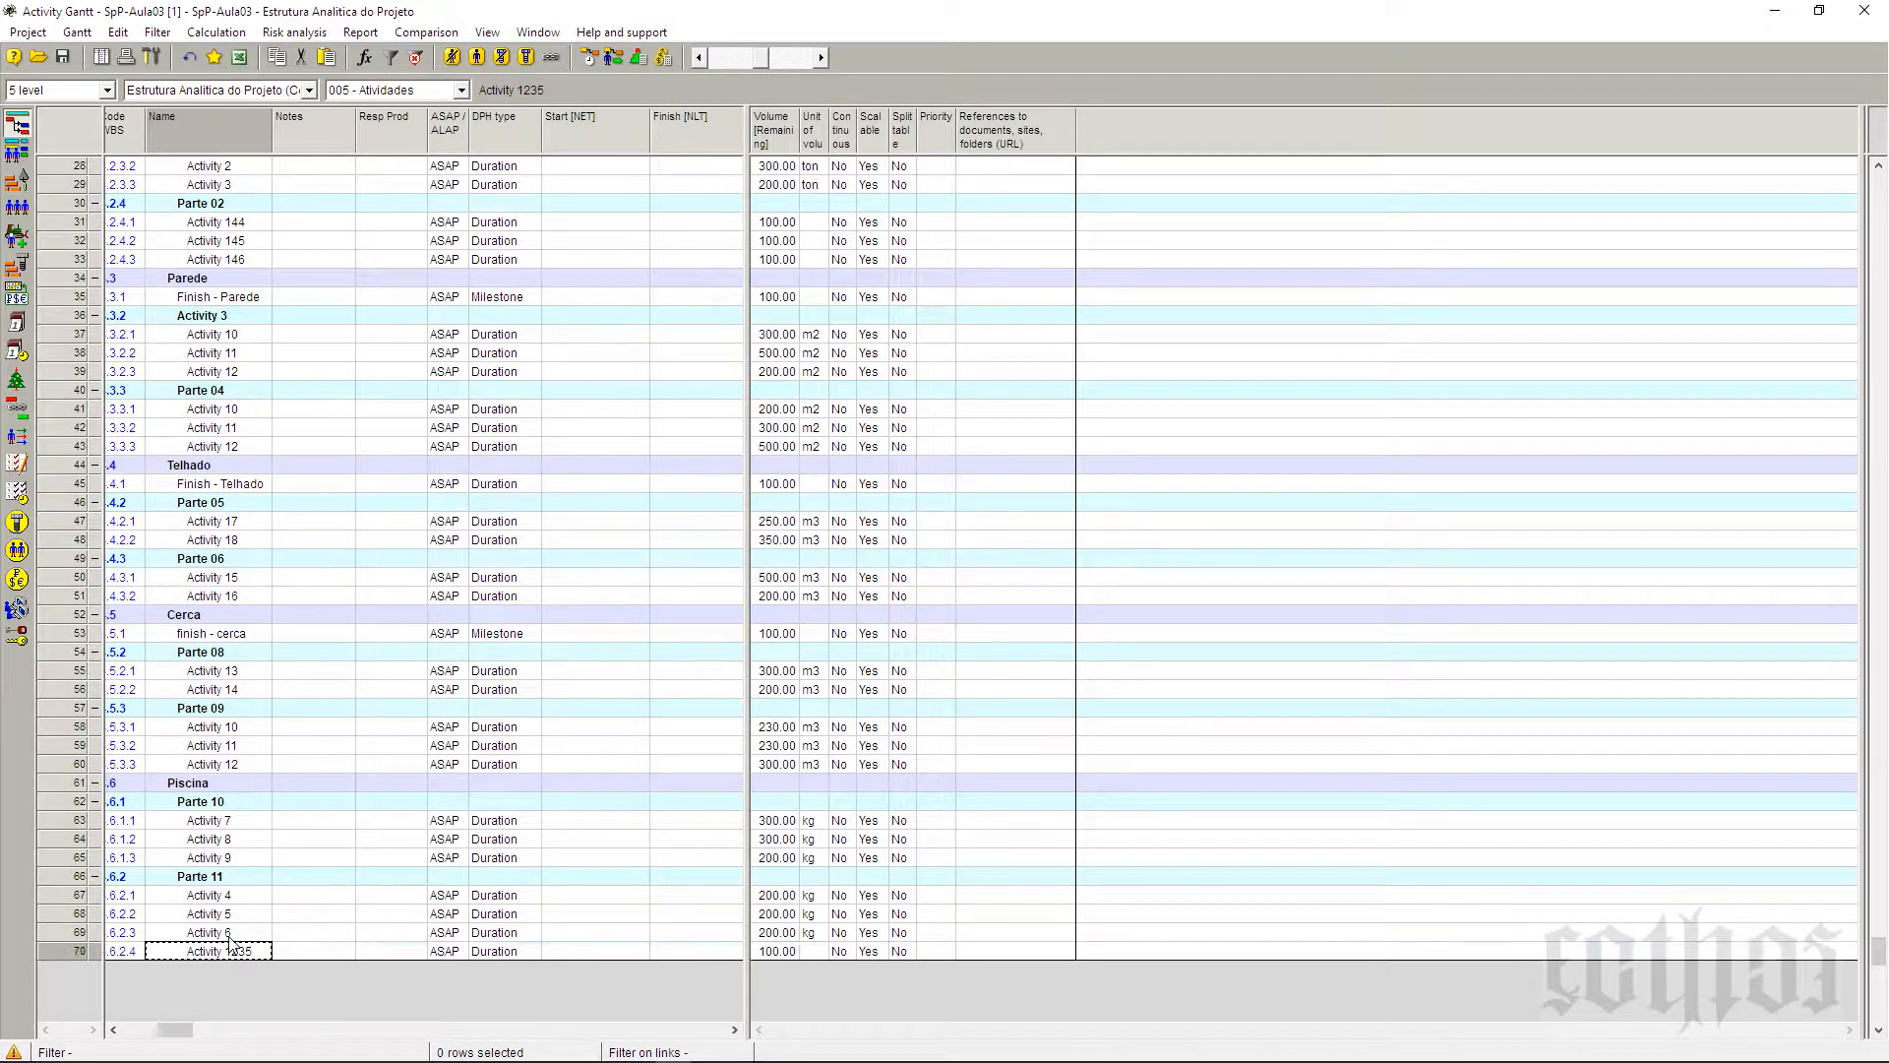
text(Fini)
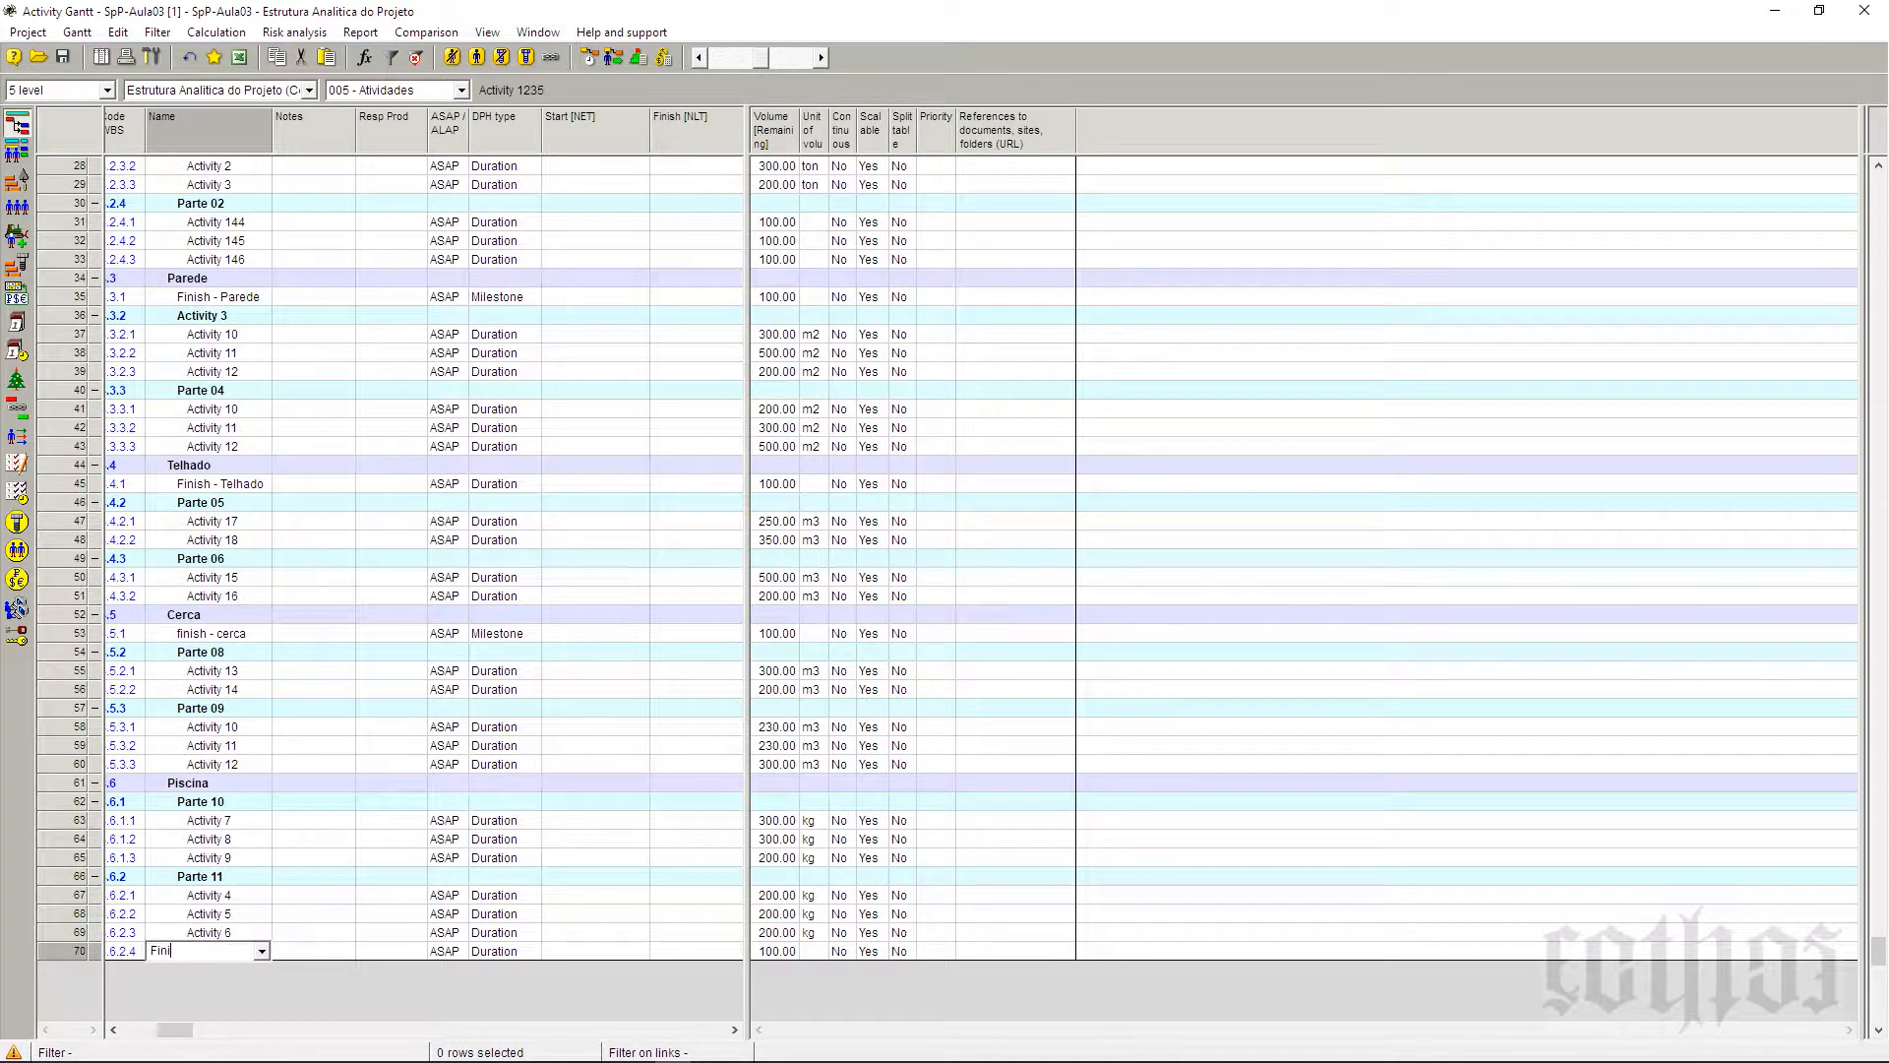
text(sh - Parte 11 - Piscina)
click(256, 878)
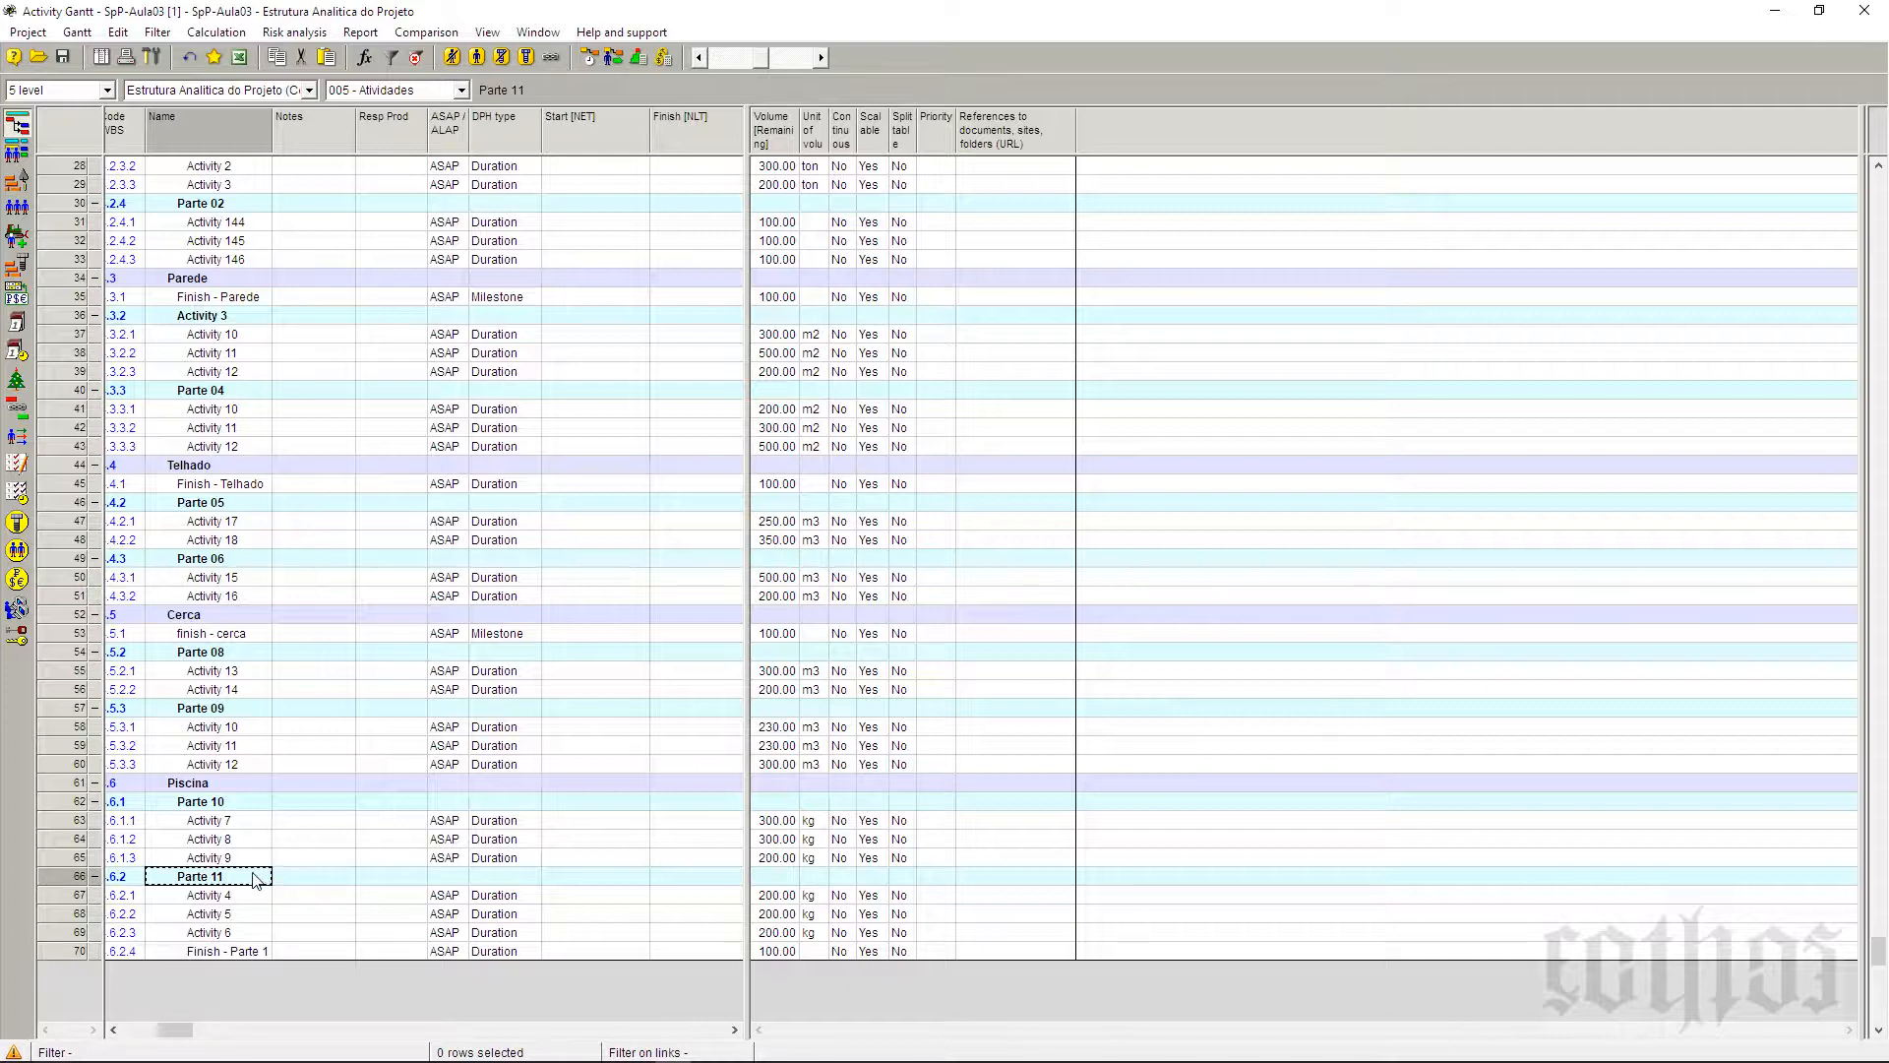
click(233, 951)
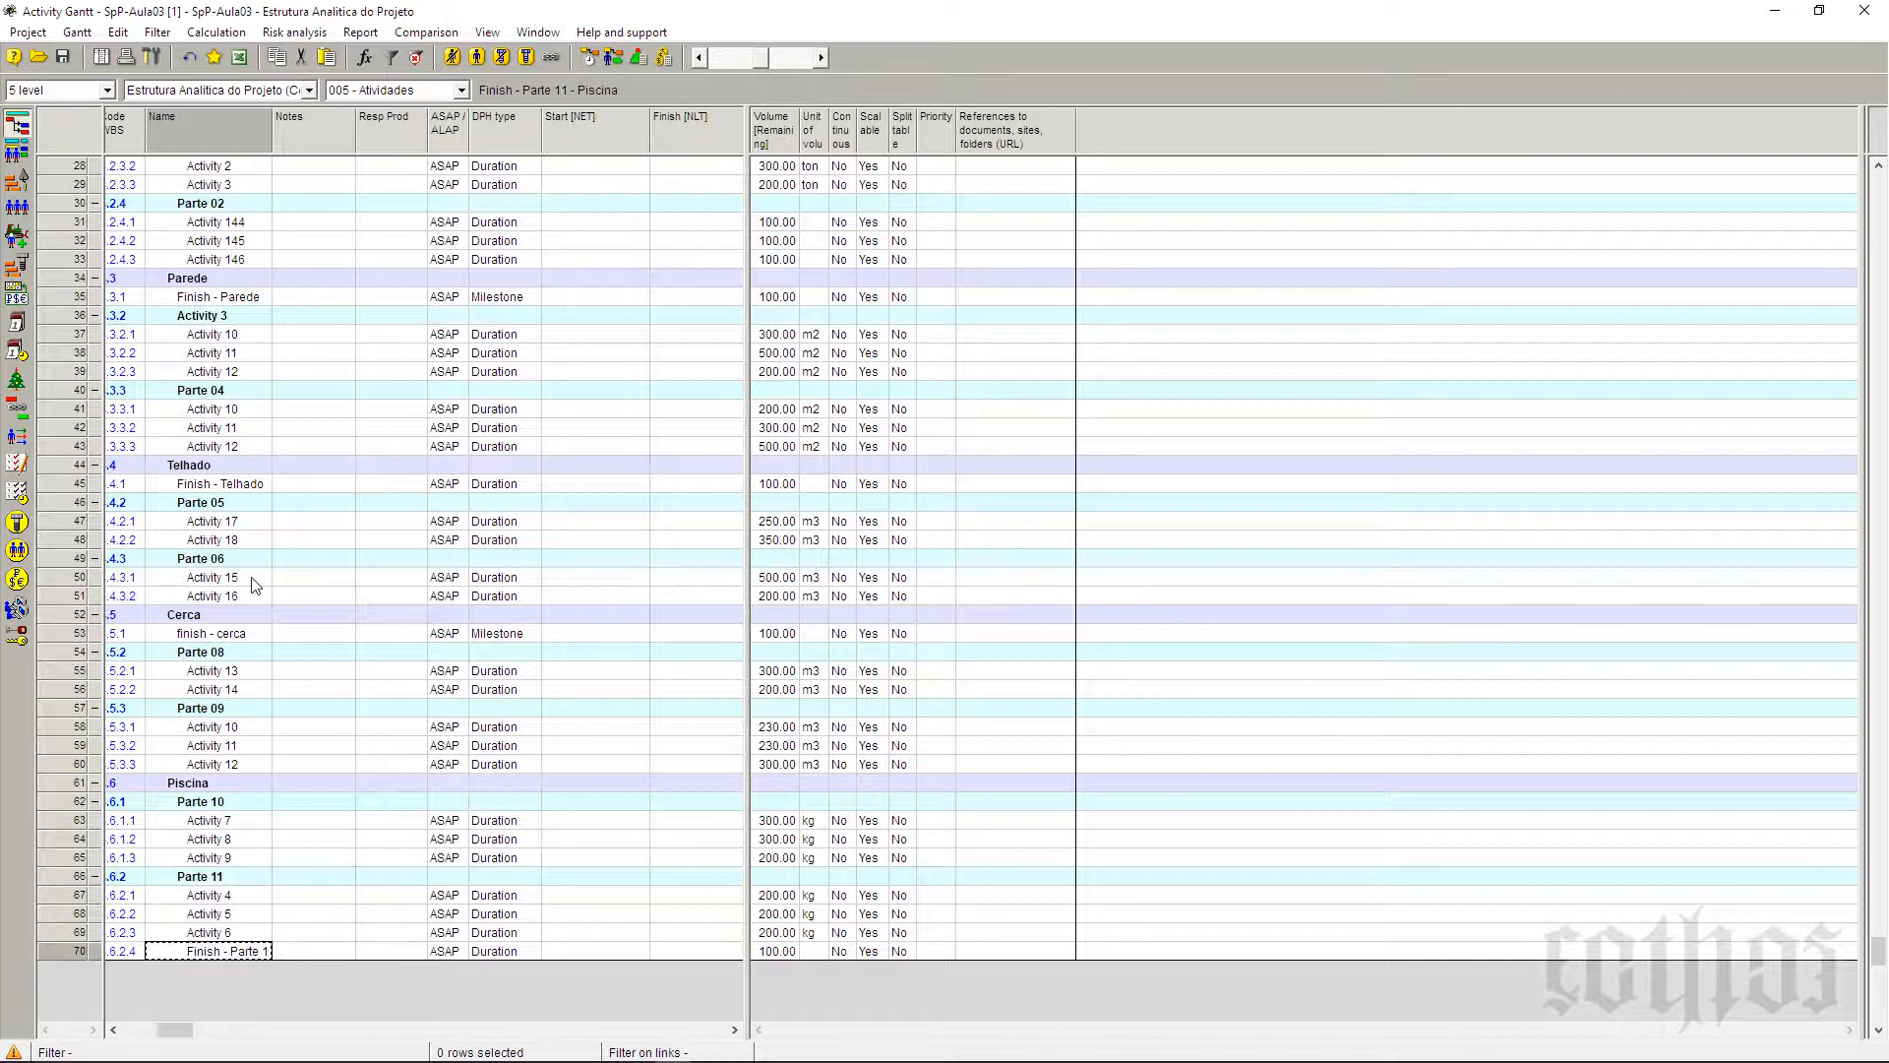
double_click(273, 135)
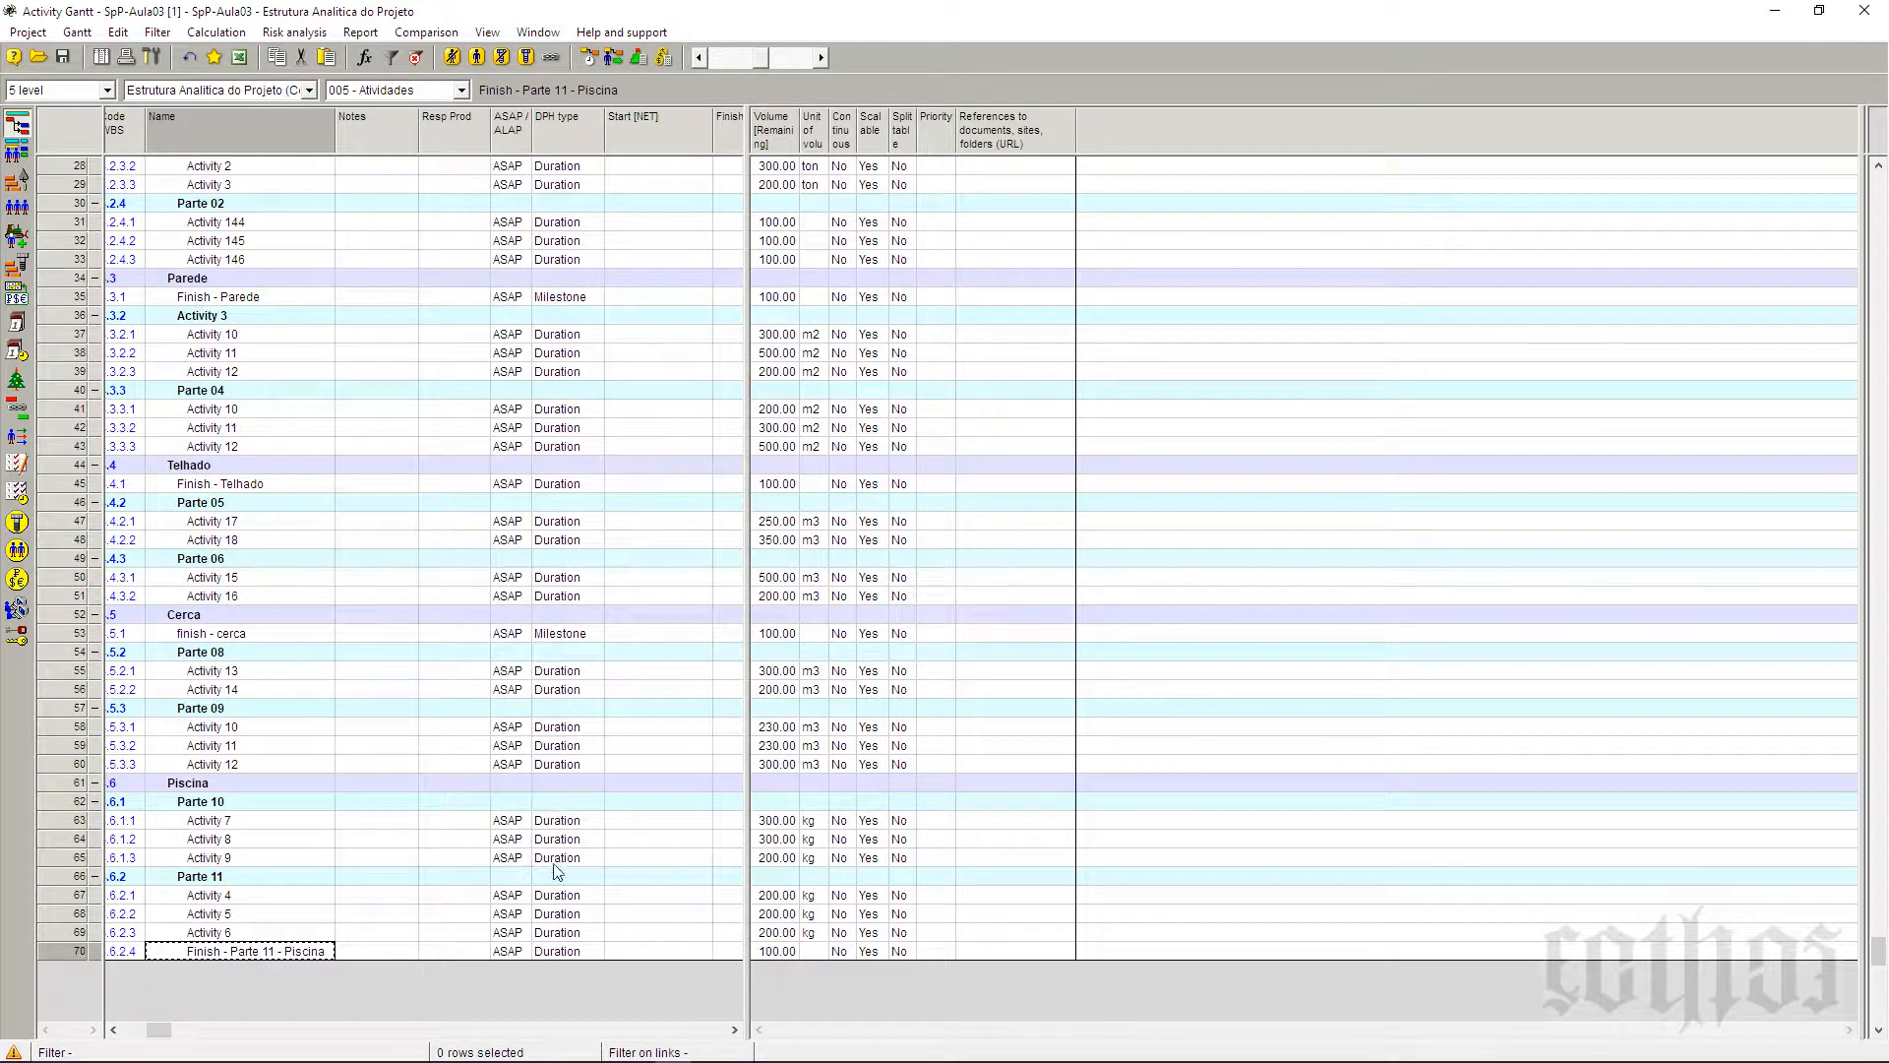
Step: Set the DPH type of Finish - Parte 11 - Piscina to Milestone
click(557, 951)
click(557, 952)
click(569, 1000)
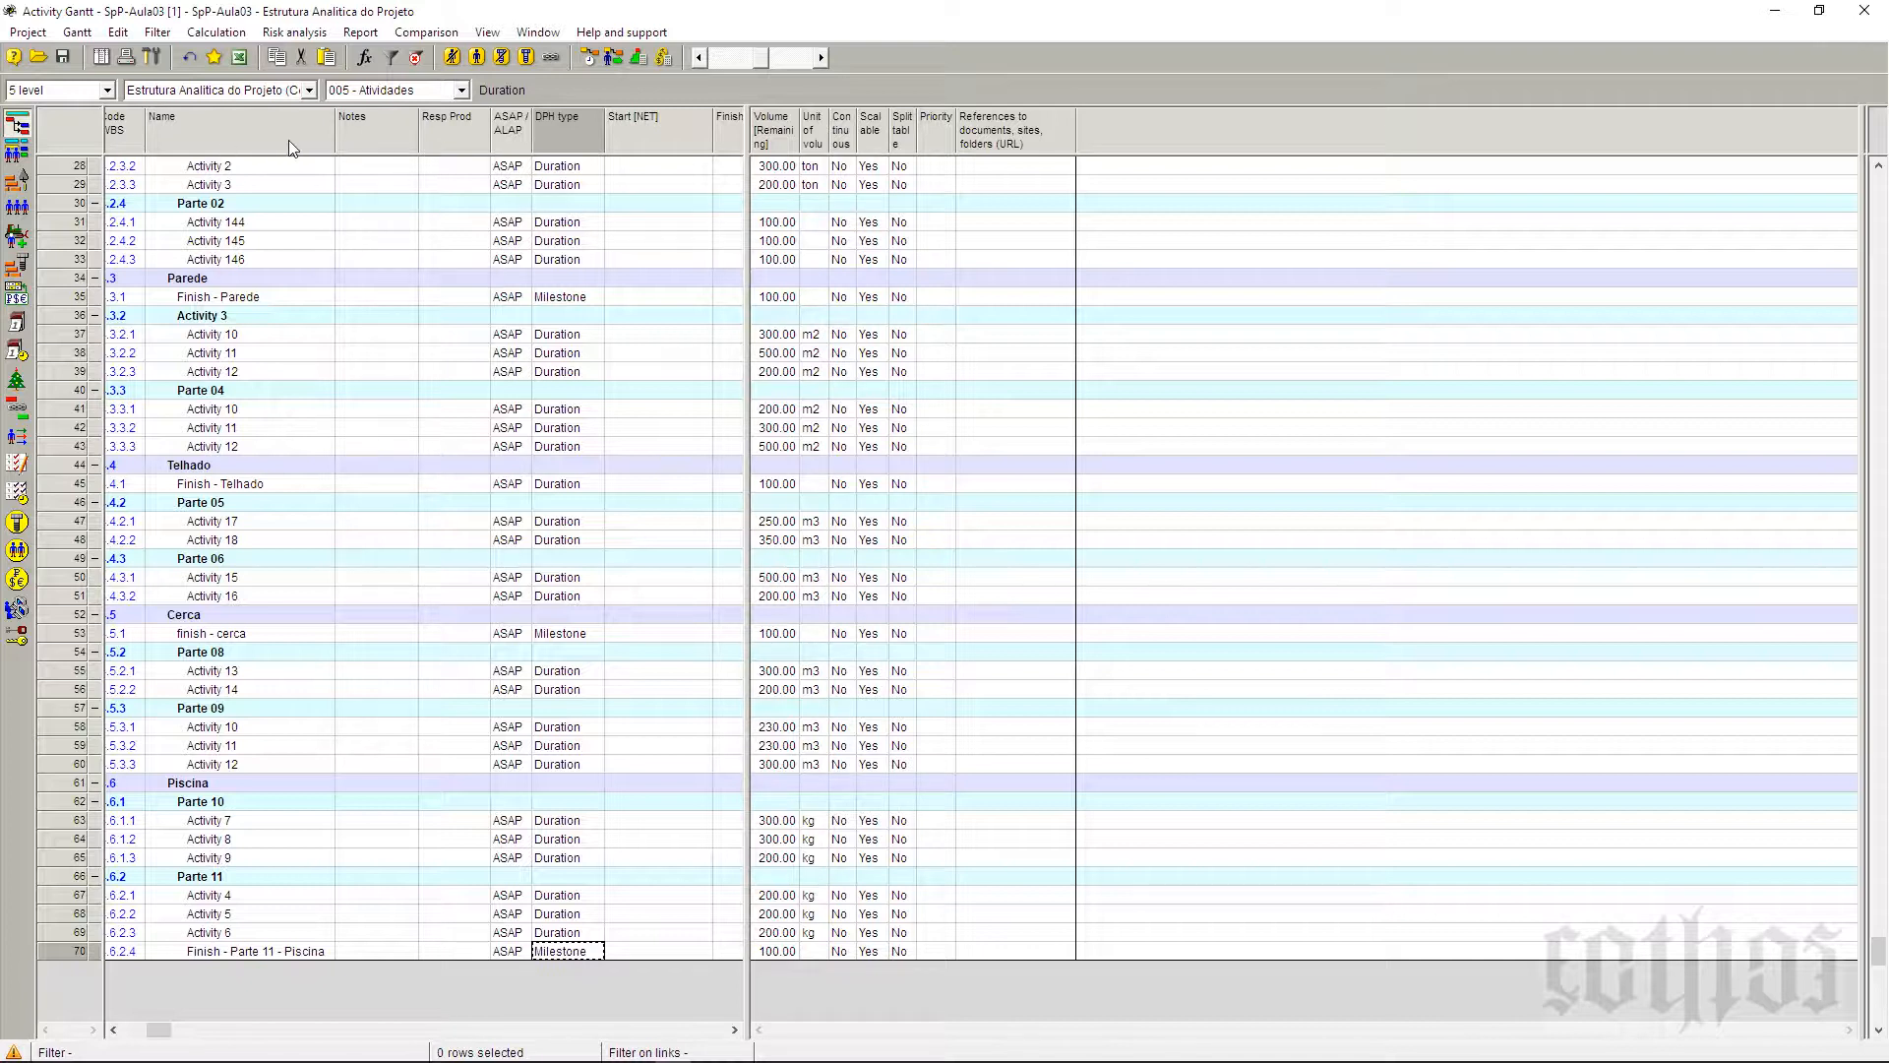
Step: Widen the activity table until the Finish [NLT] column shows fully, and save the layout in the project as the current one
click(113, 1028)
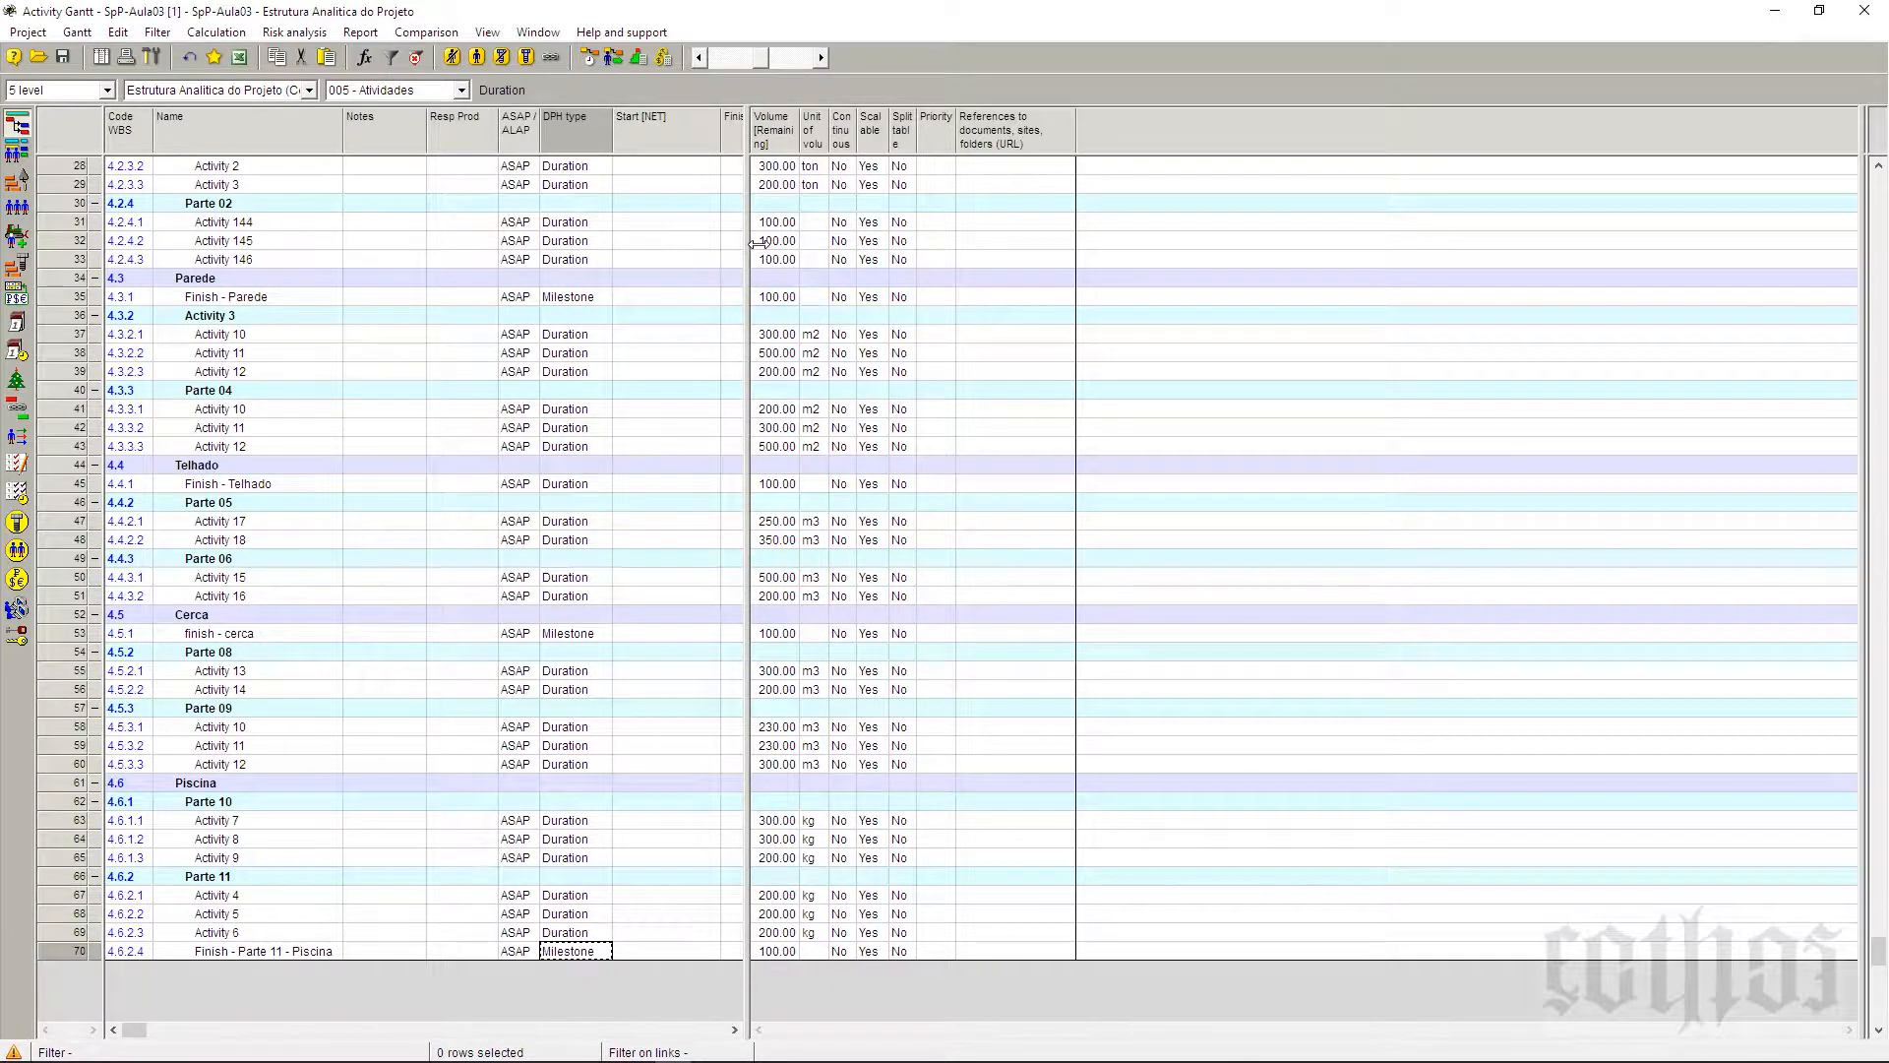
drag(757, 243, 847, 279)
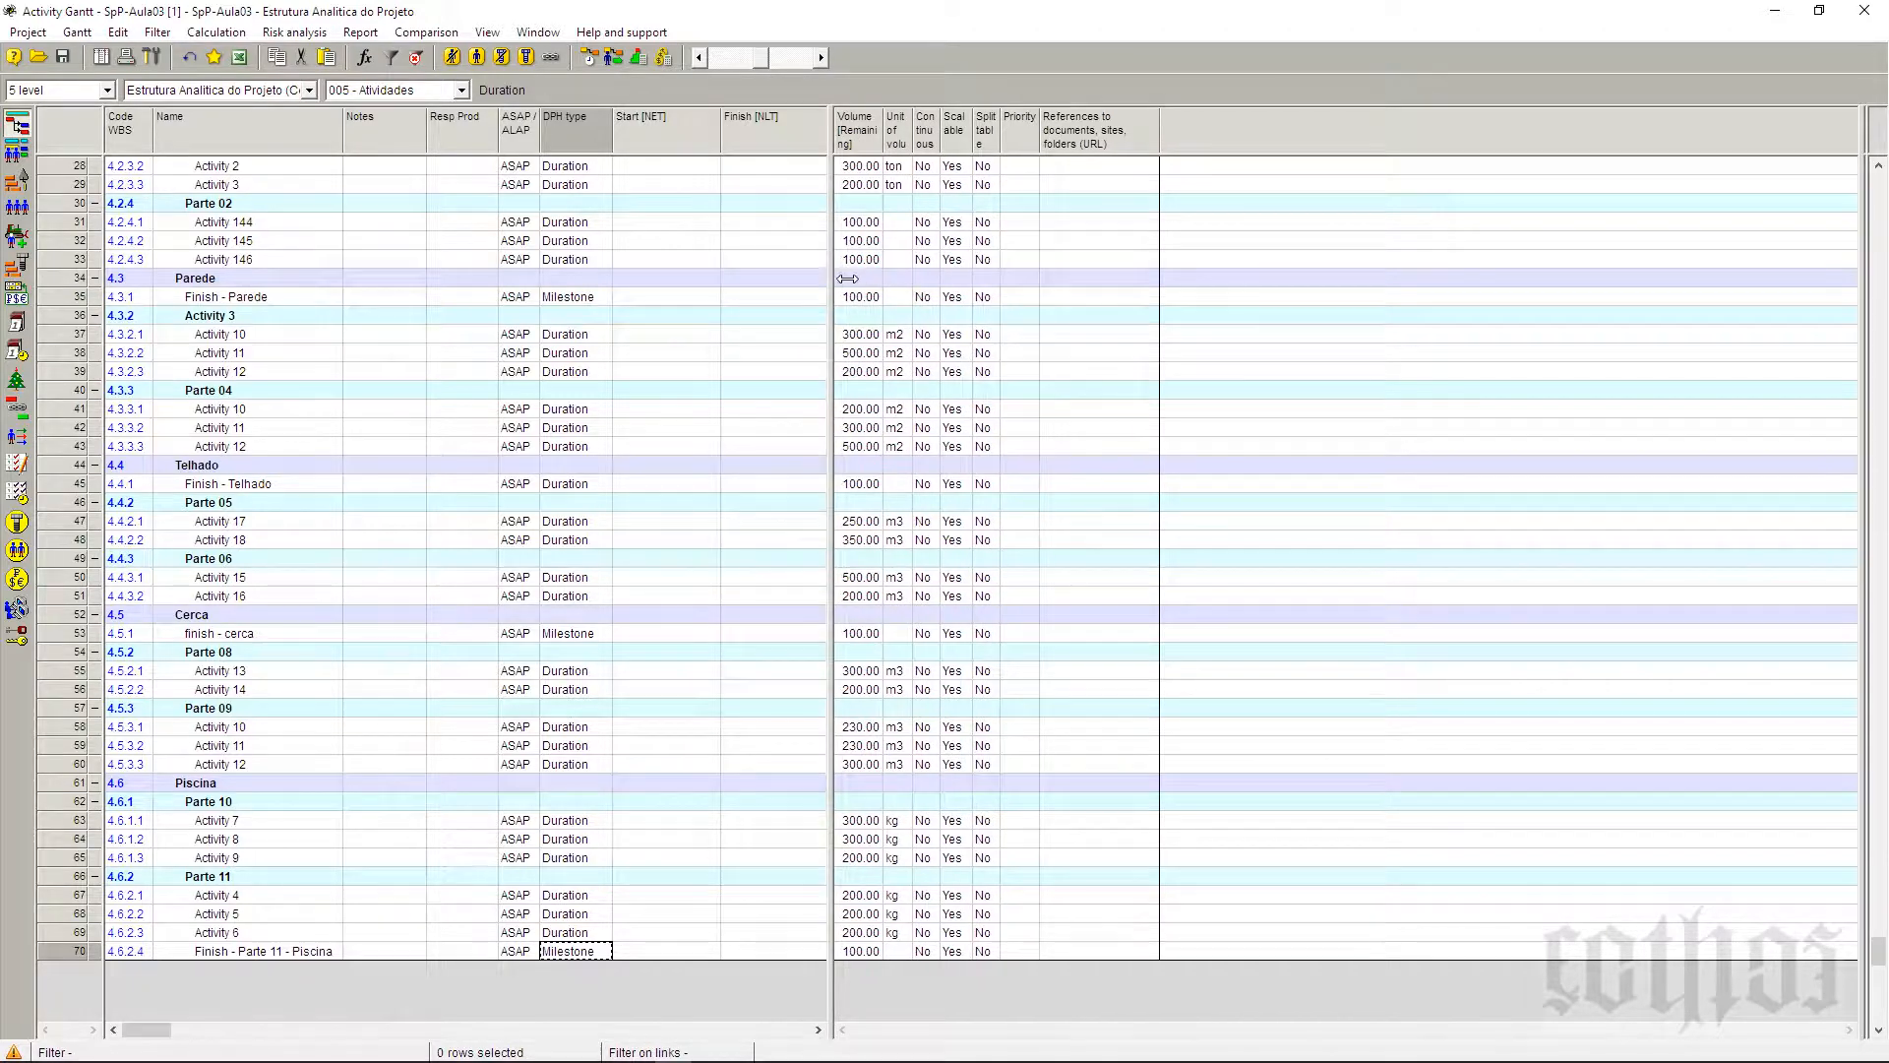
click(84, 34)
mouse_move(103, 97)
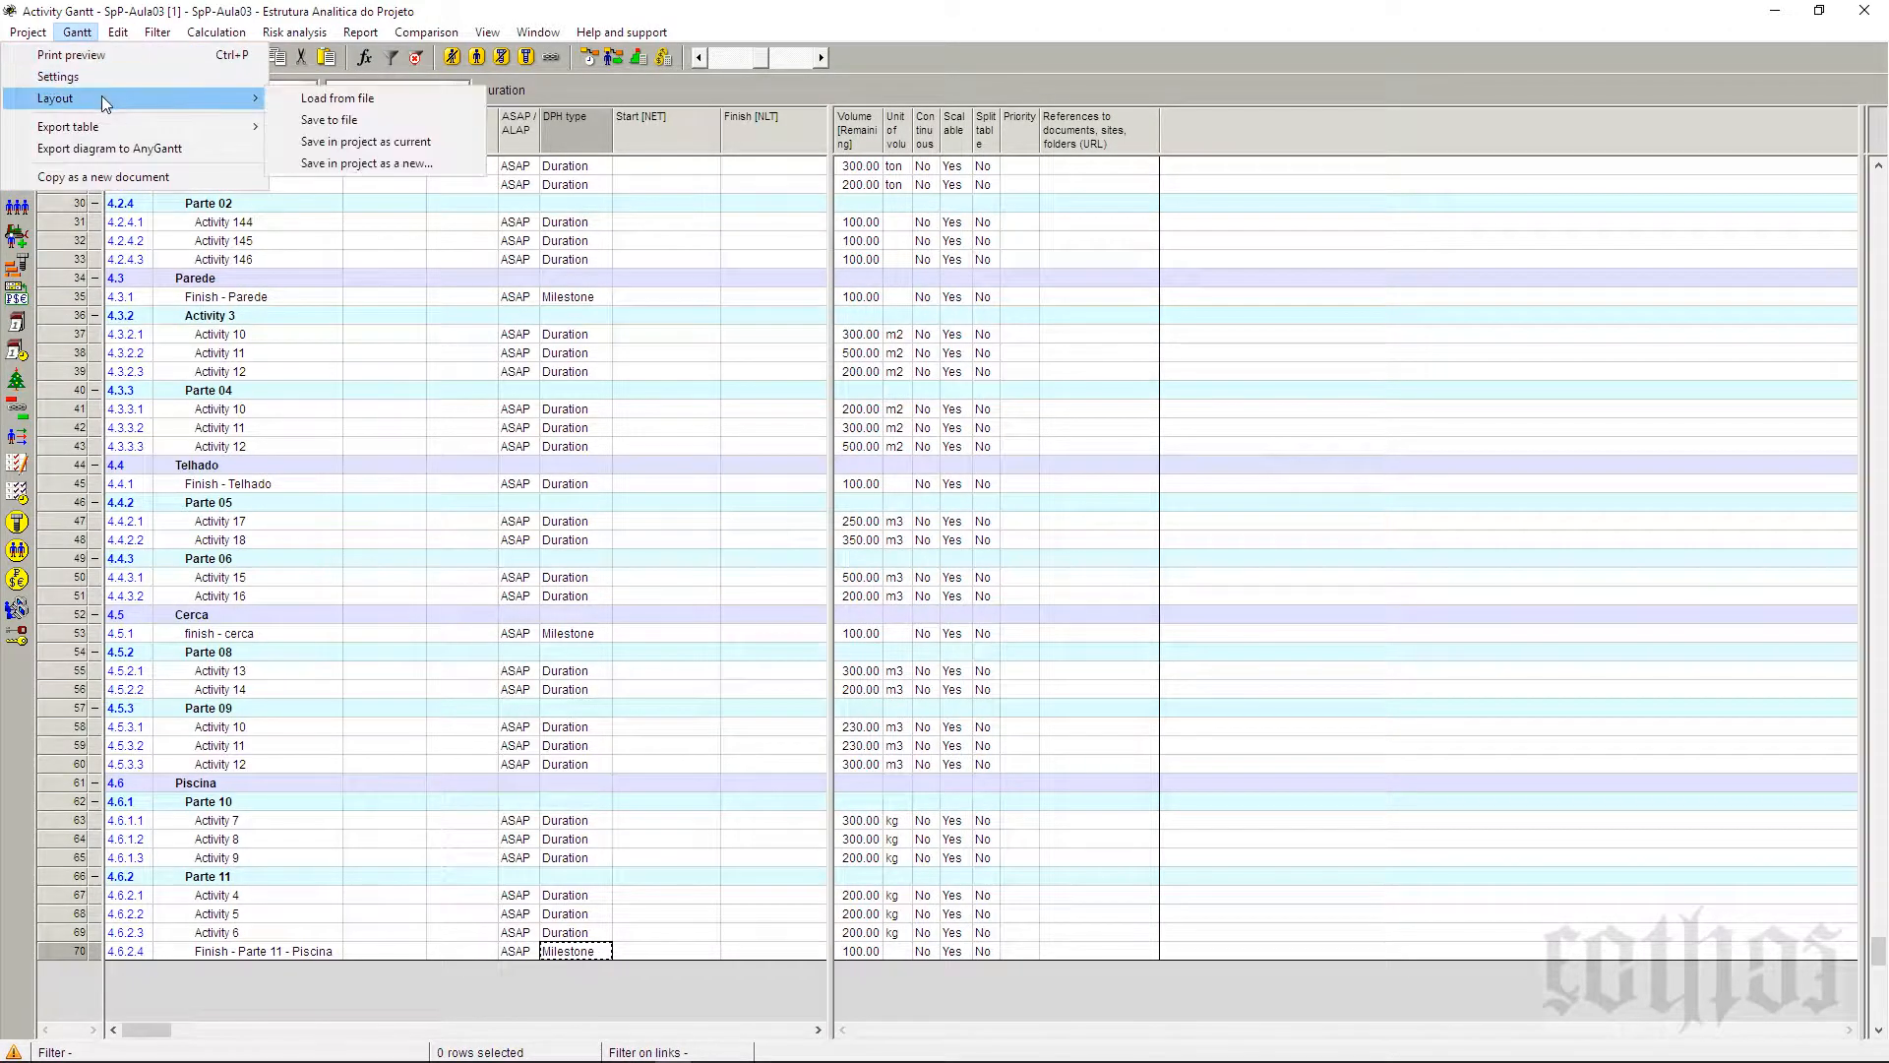
click(369, 143)
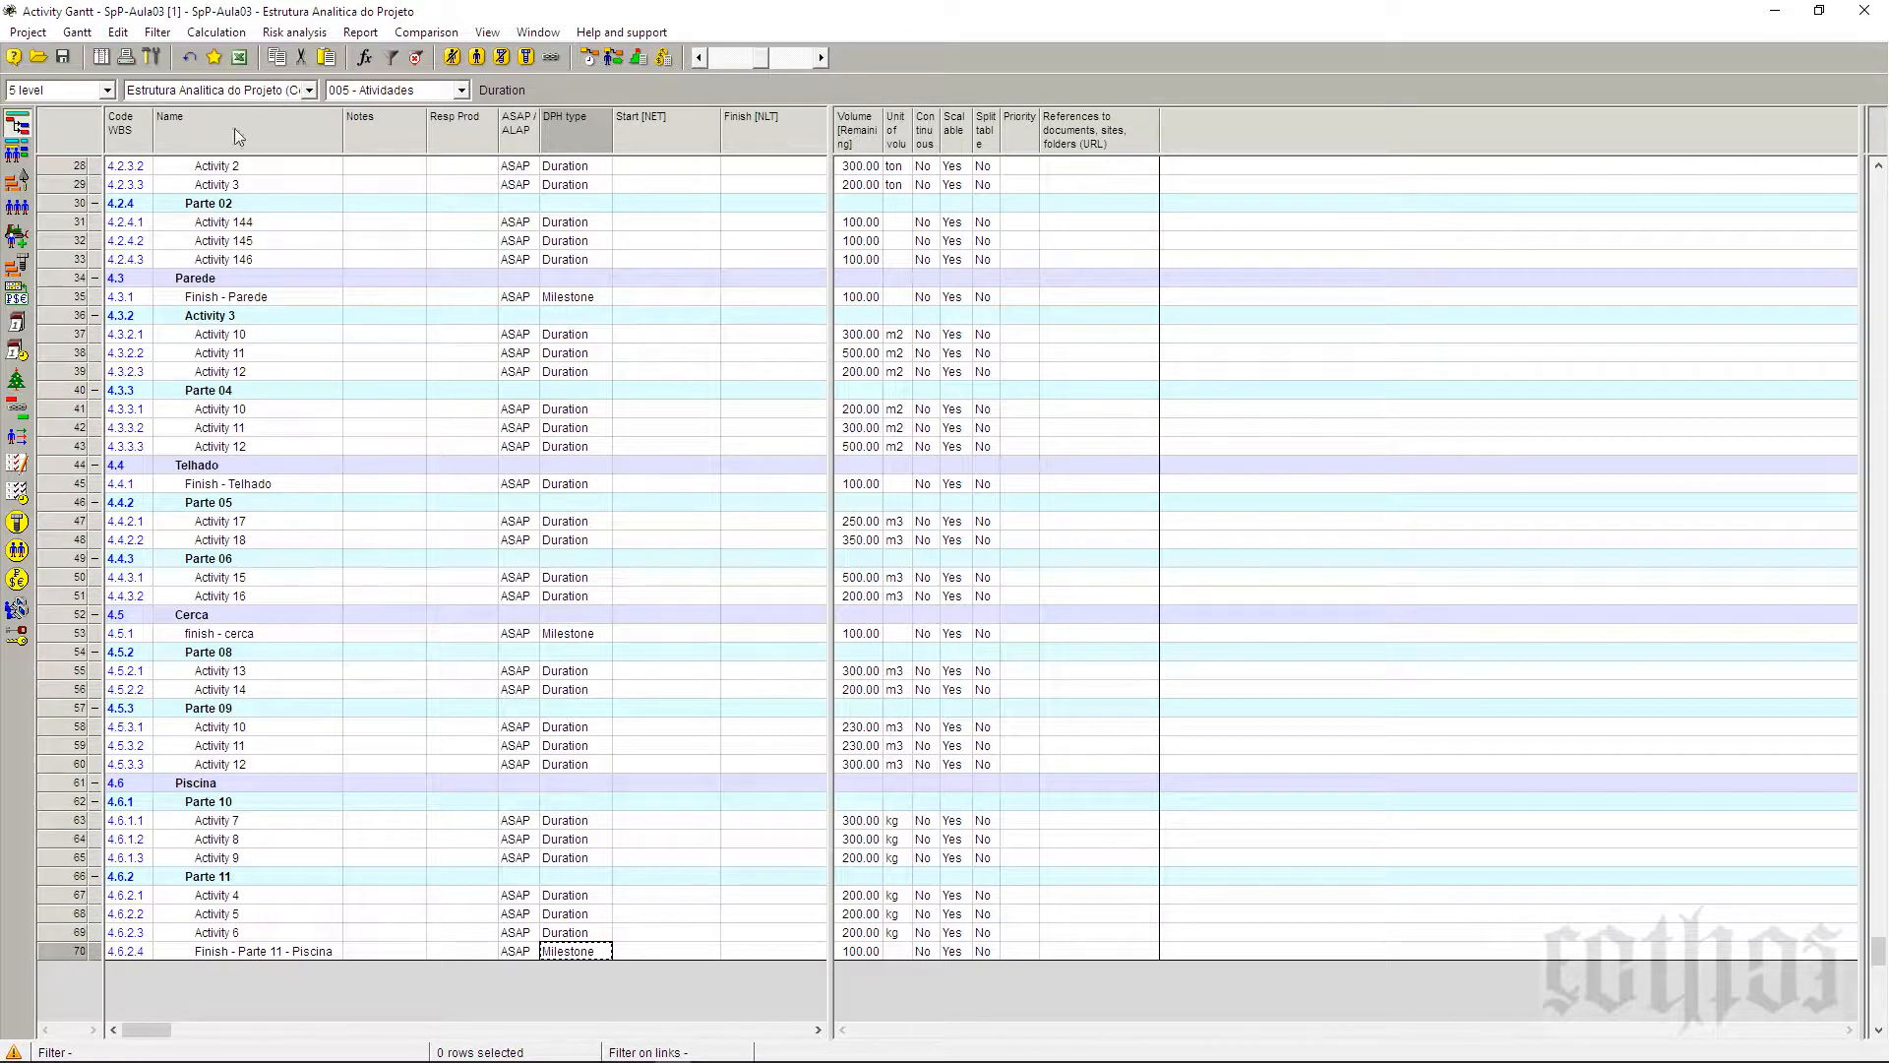
Step: Save the layout in the project as a new one named "007 - Marcos"
click(405, 90)
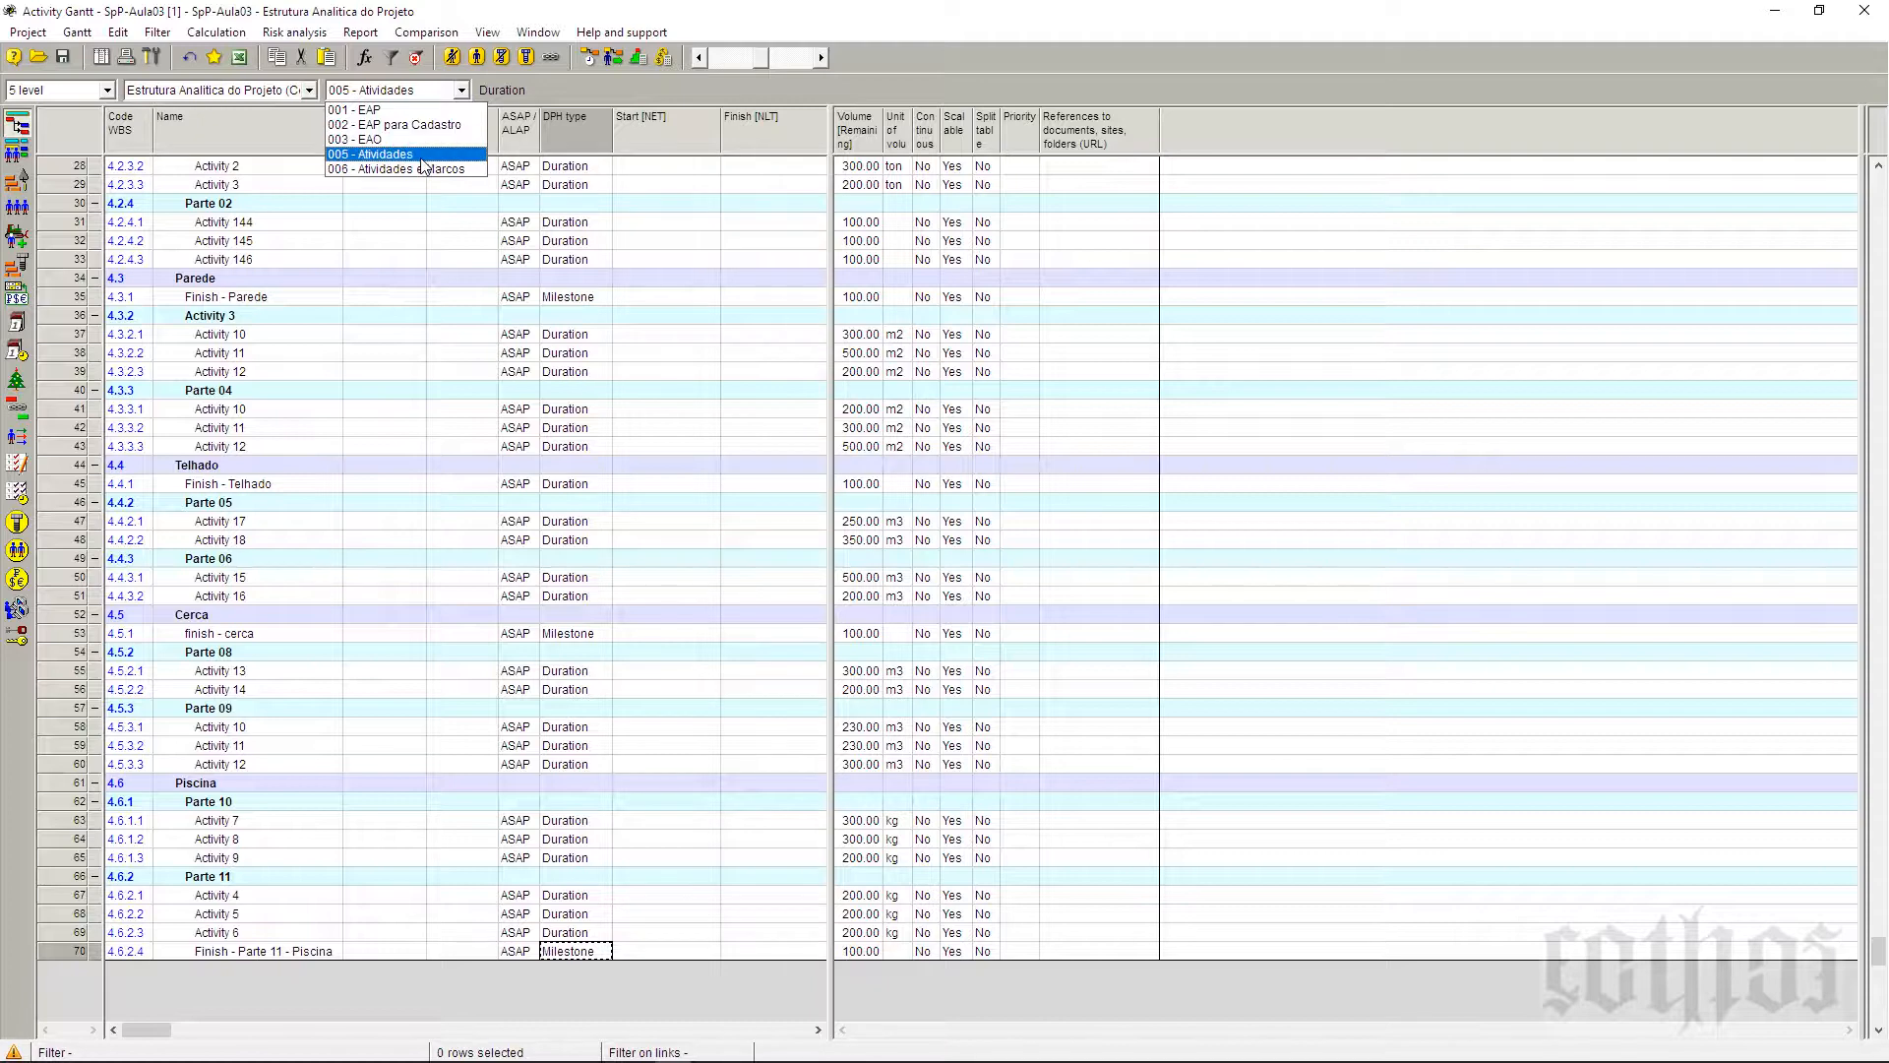
click(76, 37)
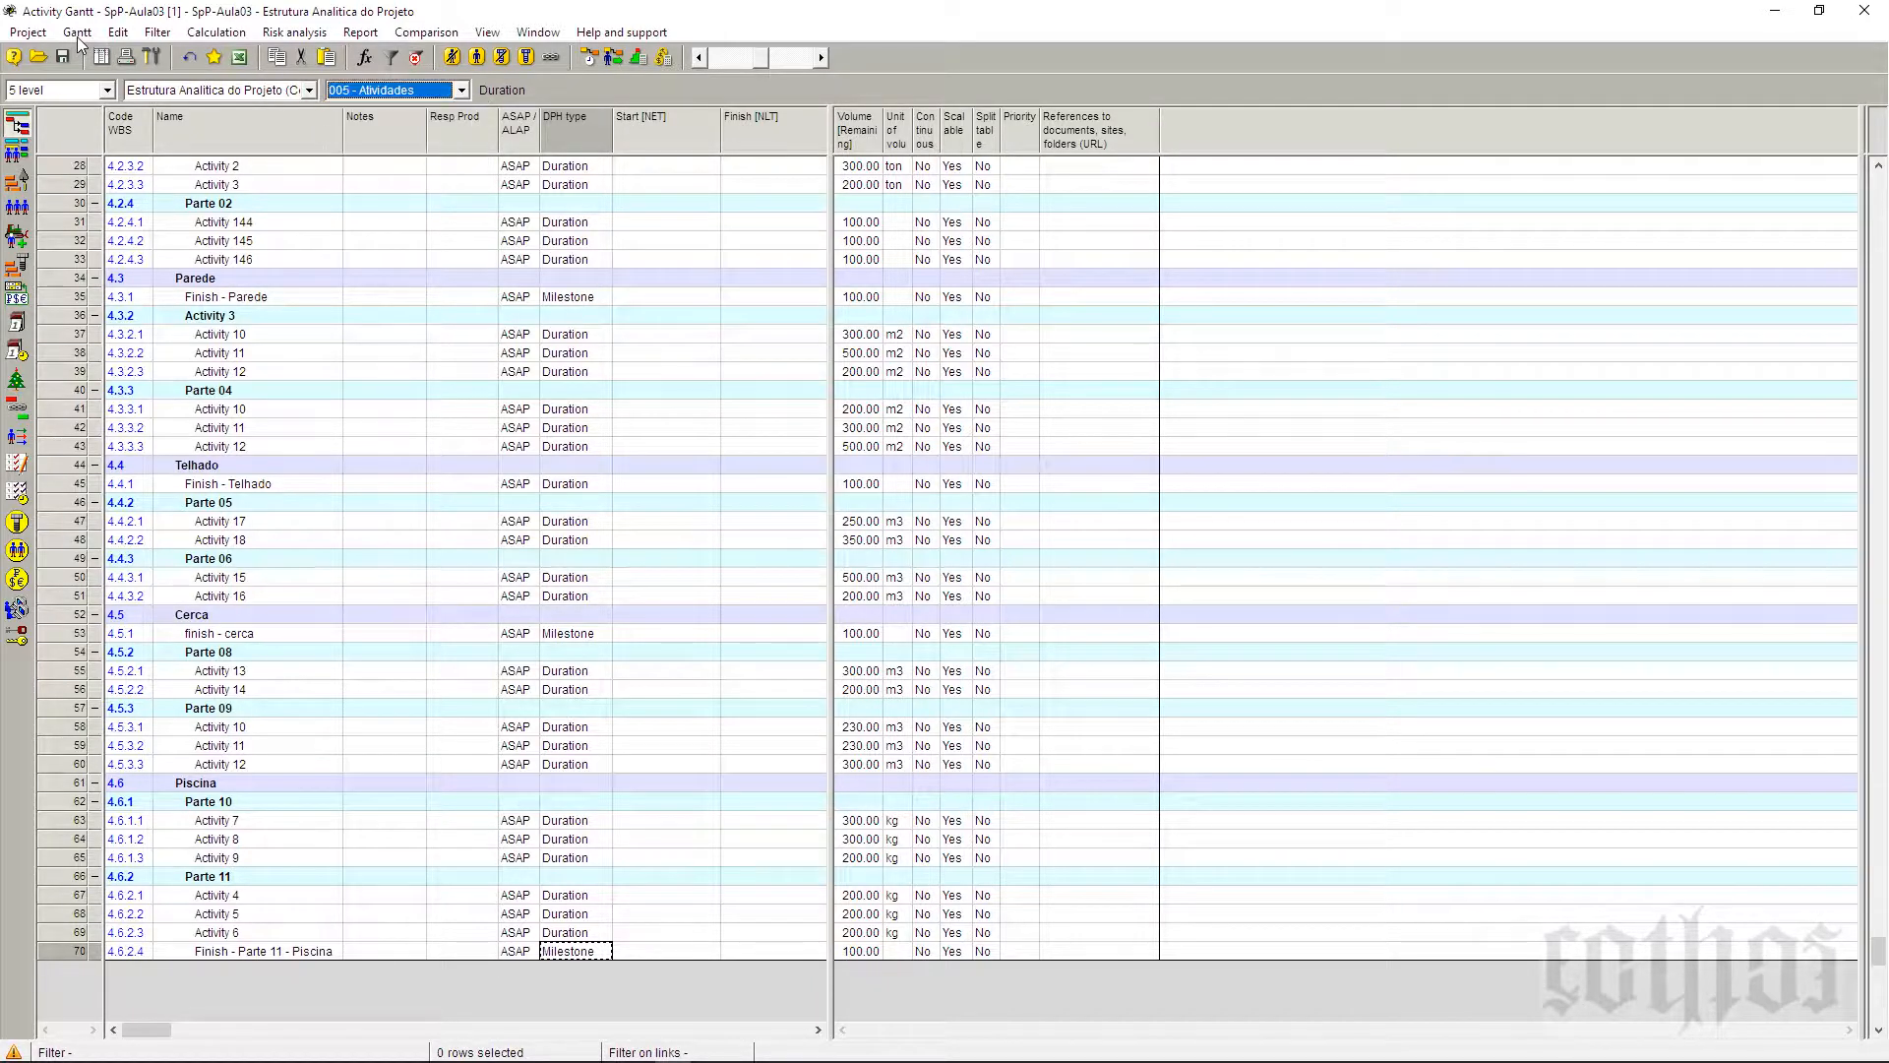
click(77, 37)
mouse_move(97, 98)
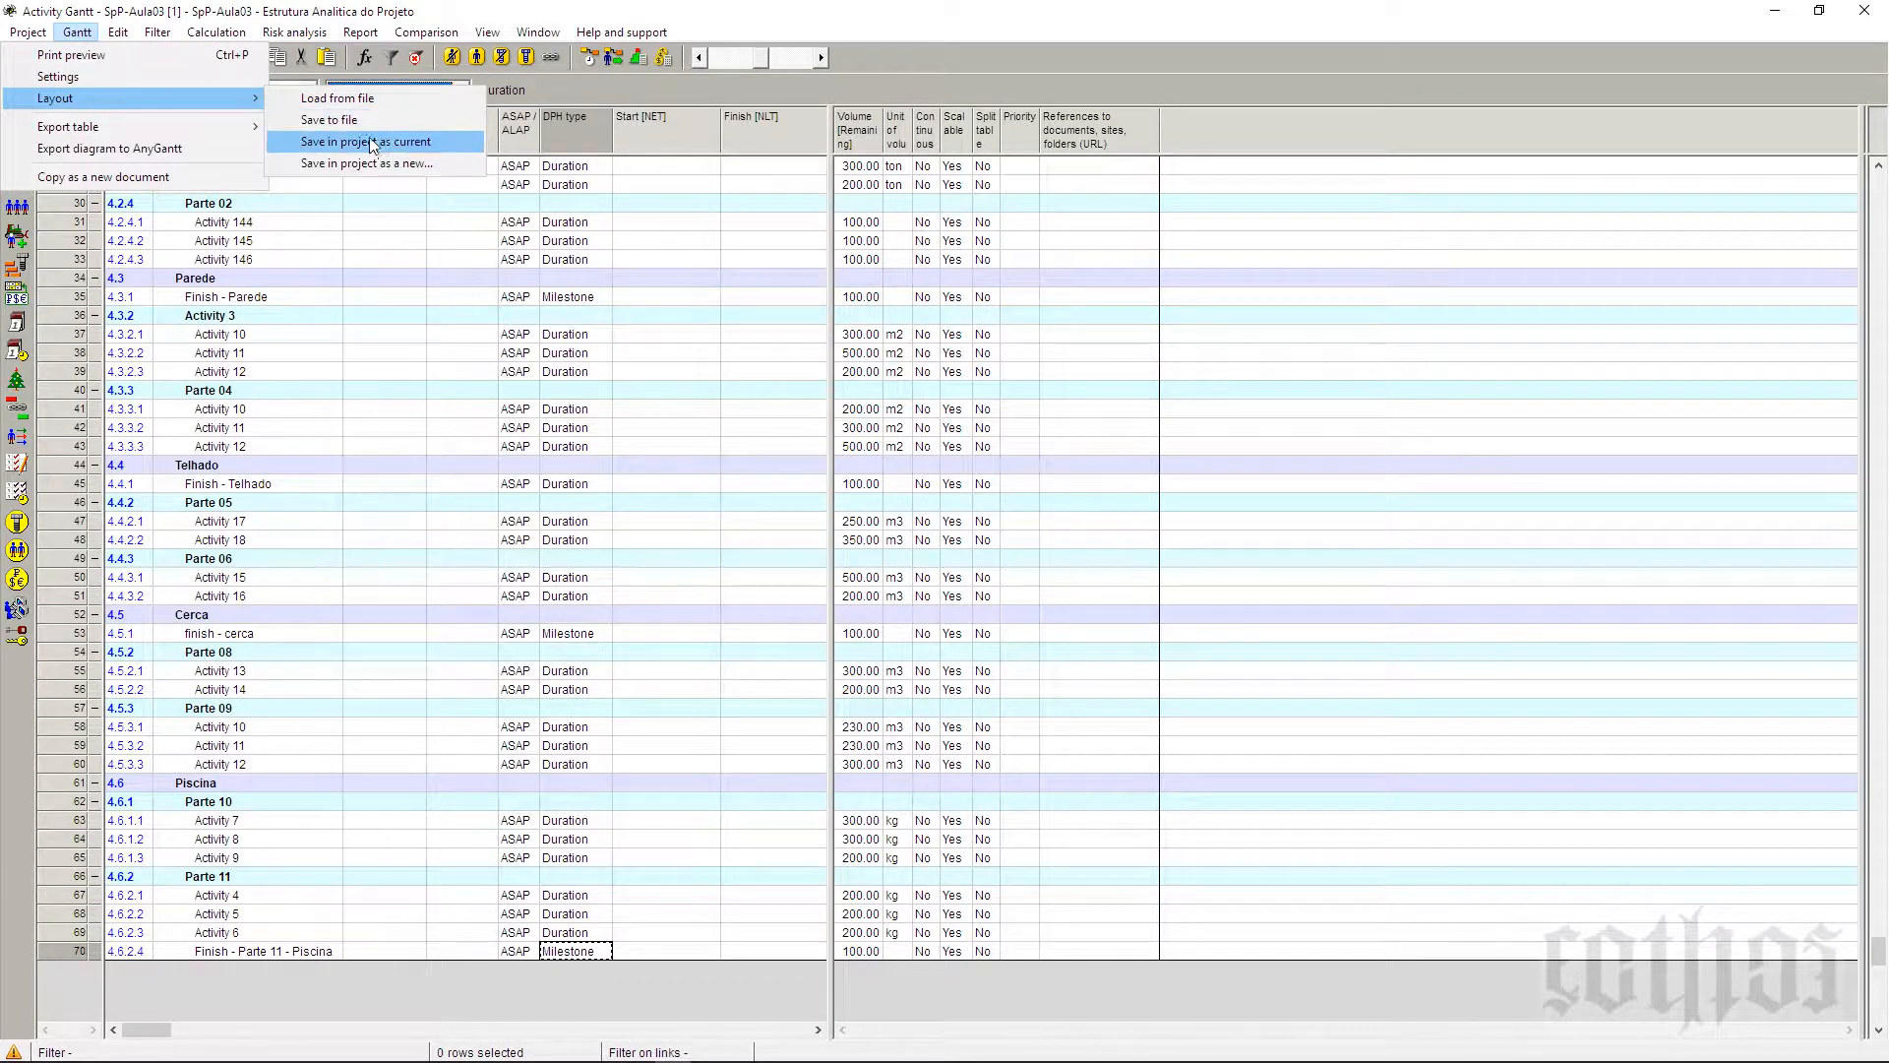
click(379, 163)
text(007 - )
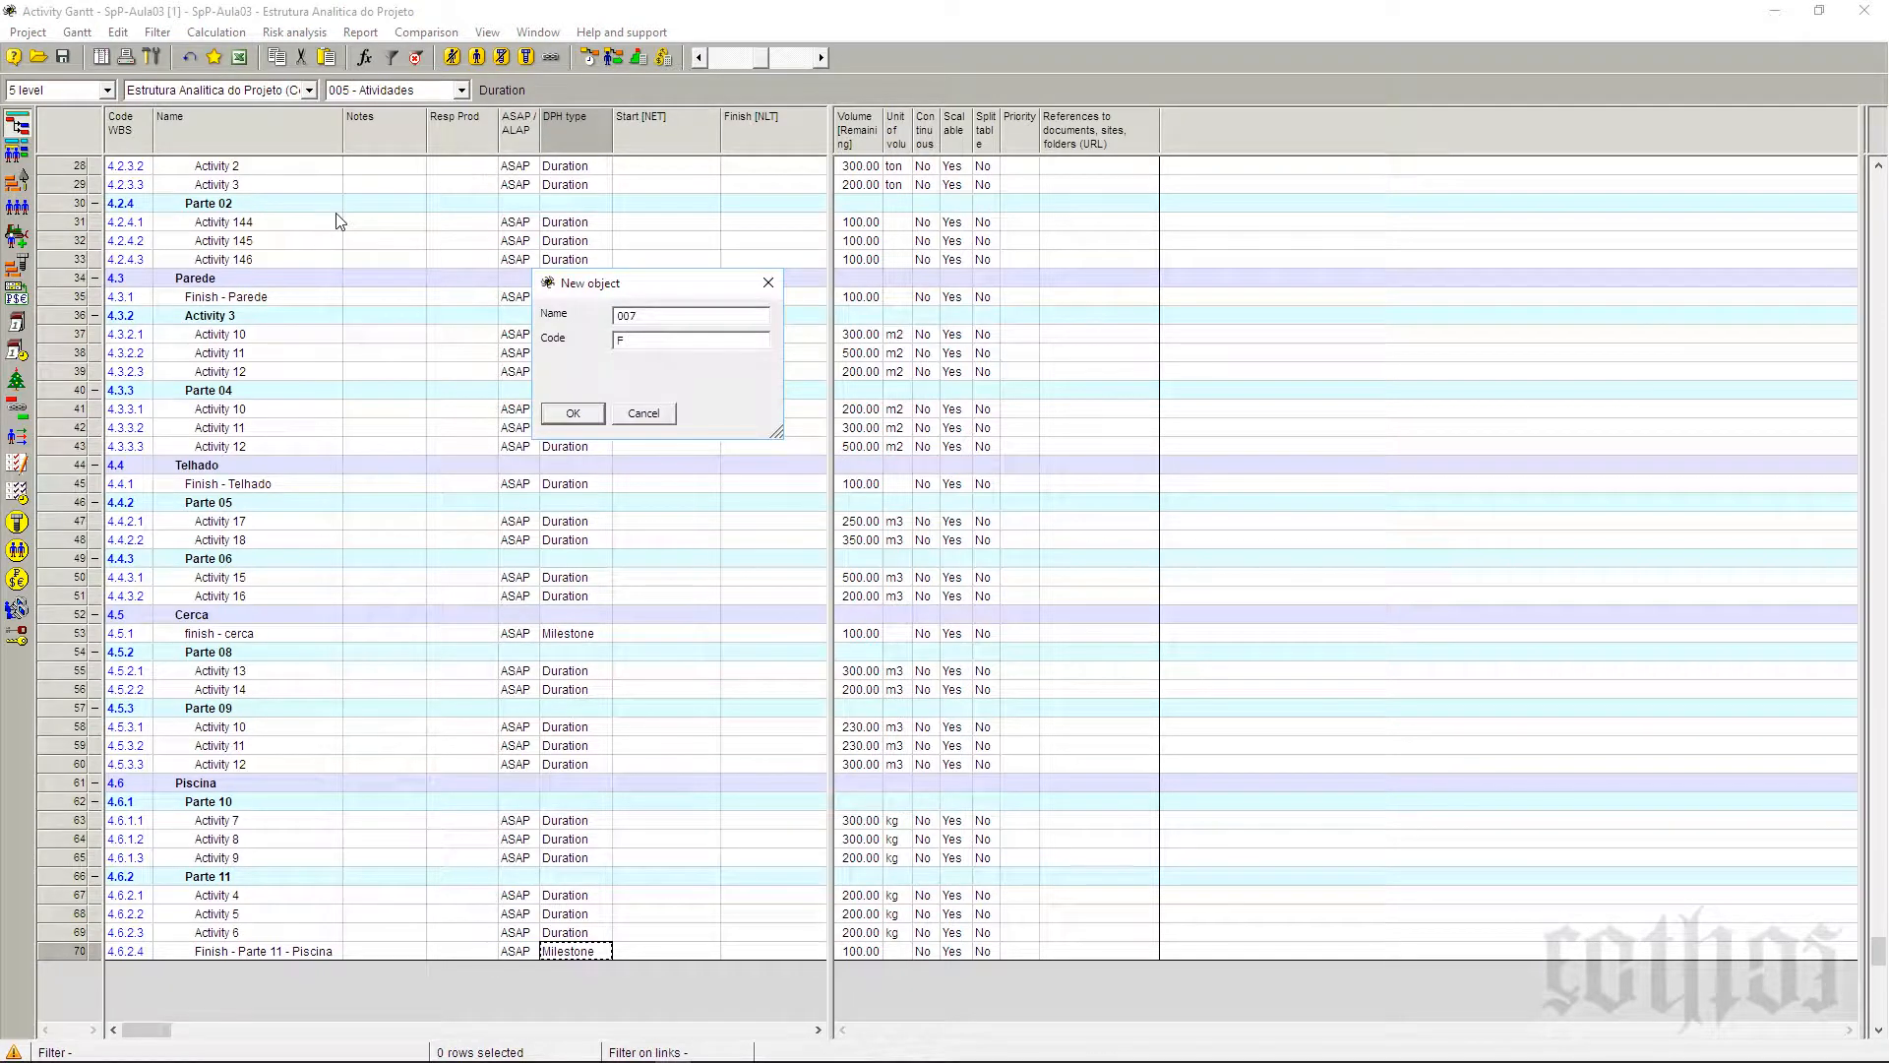
text(Marcos)
click(567, 411)
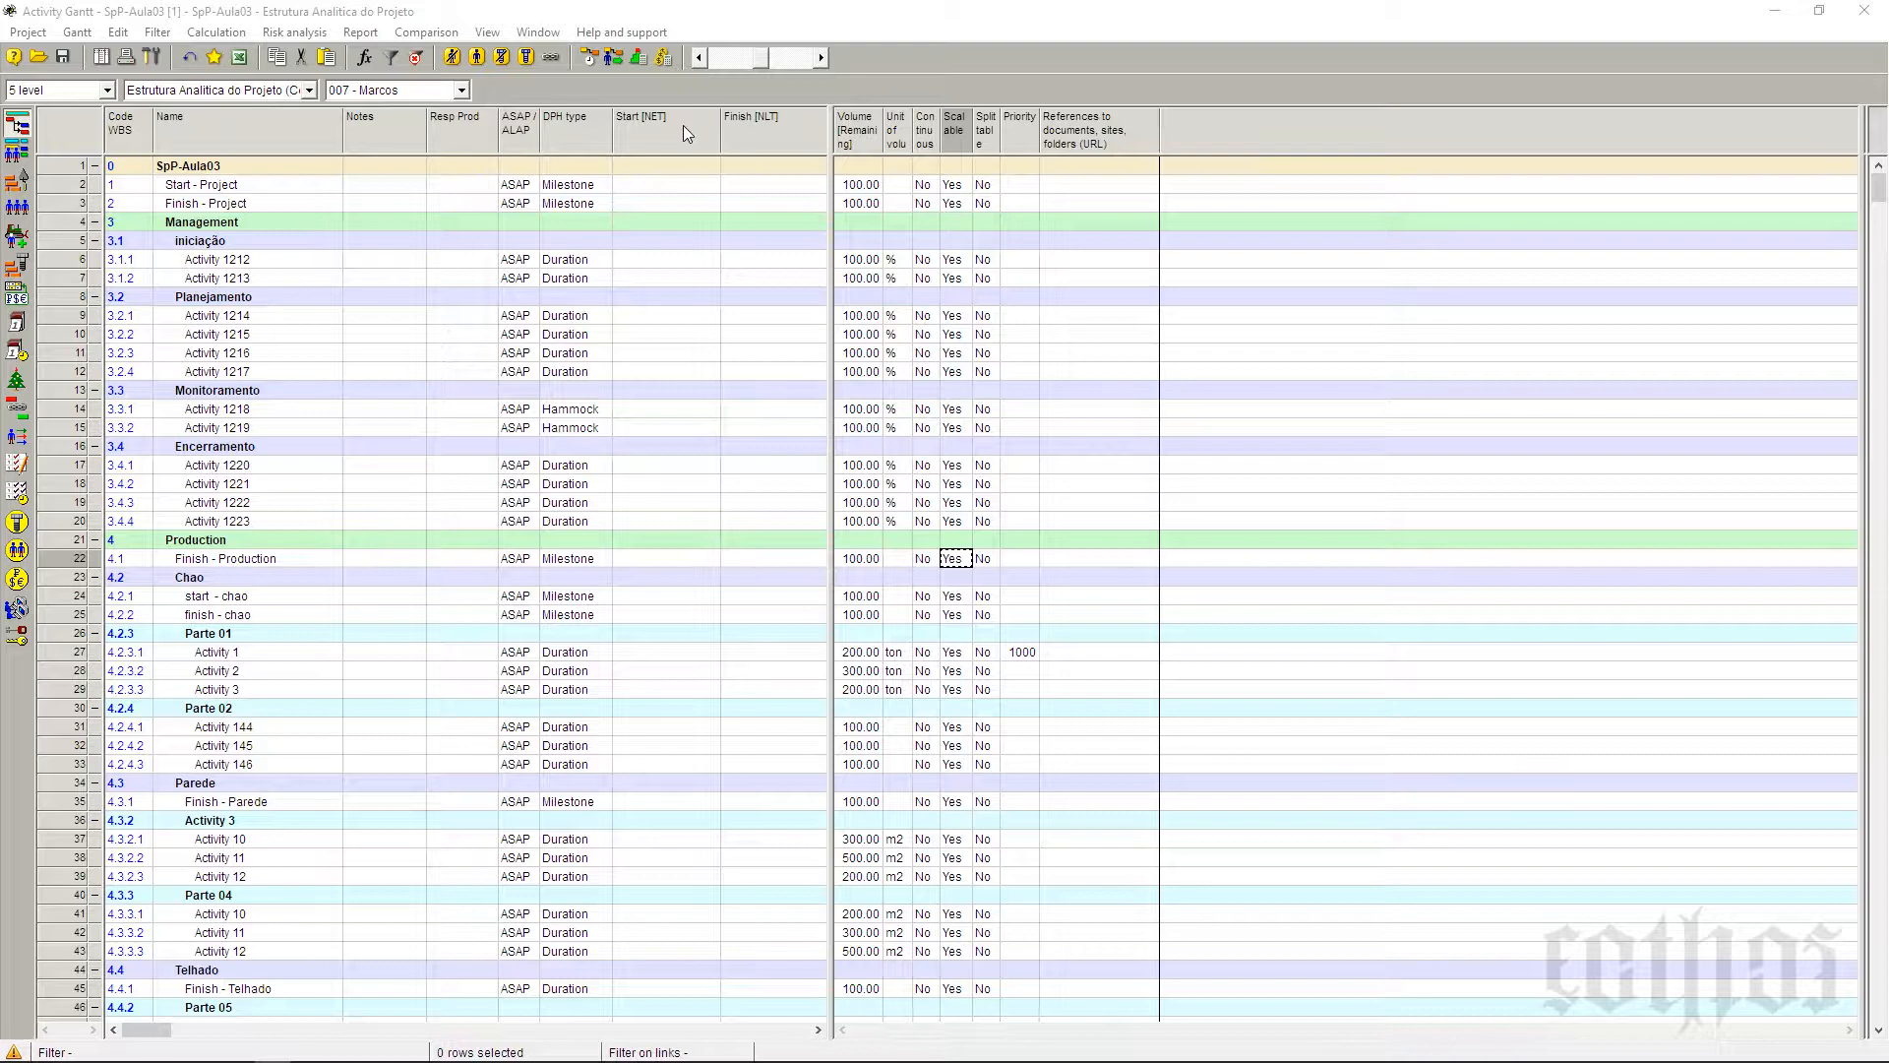
Step: Open the list of saved filters and move its window clear of the activity table
click(88, 30)
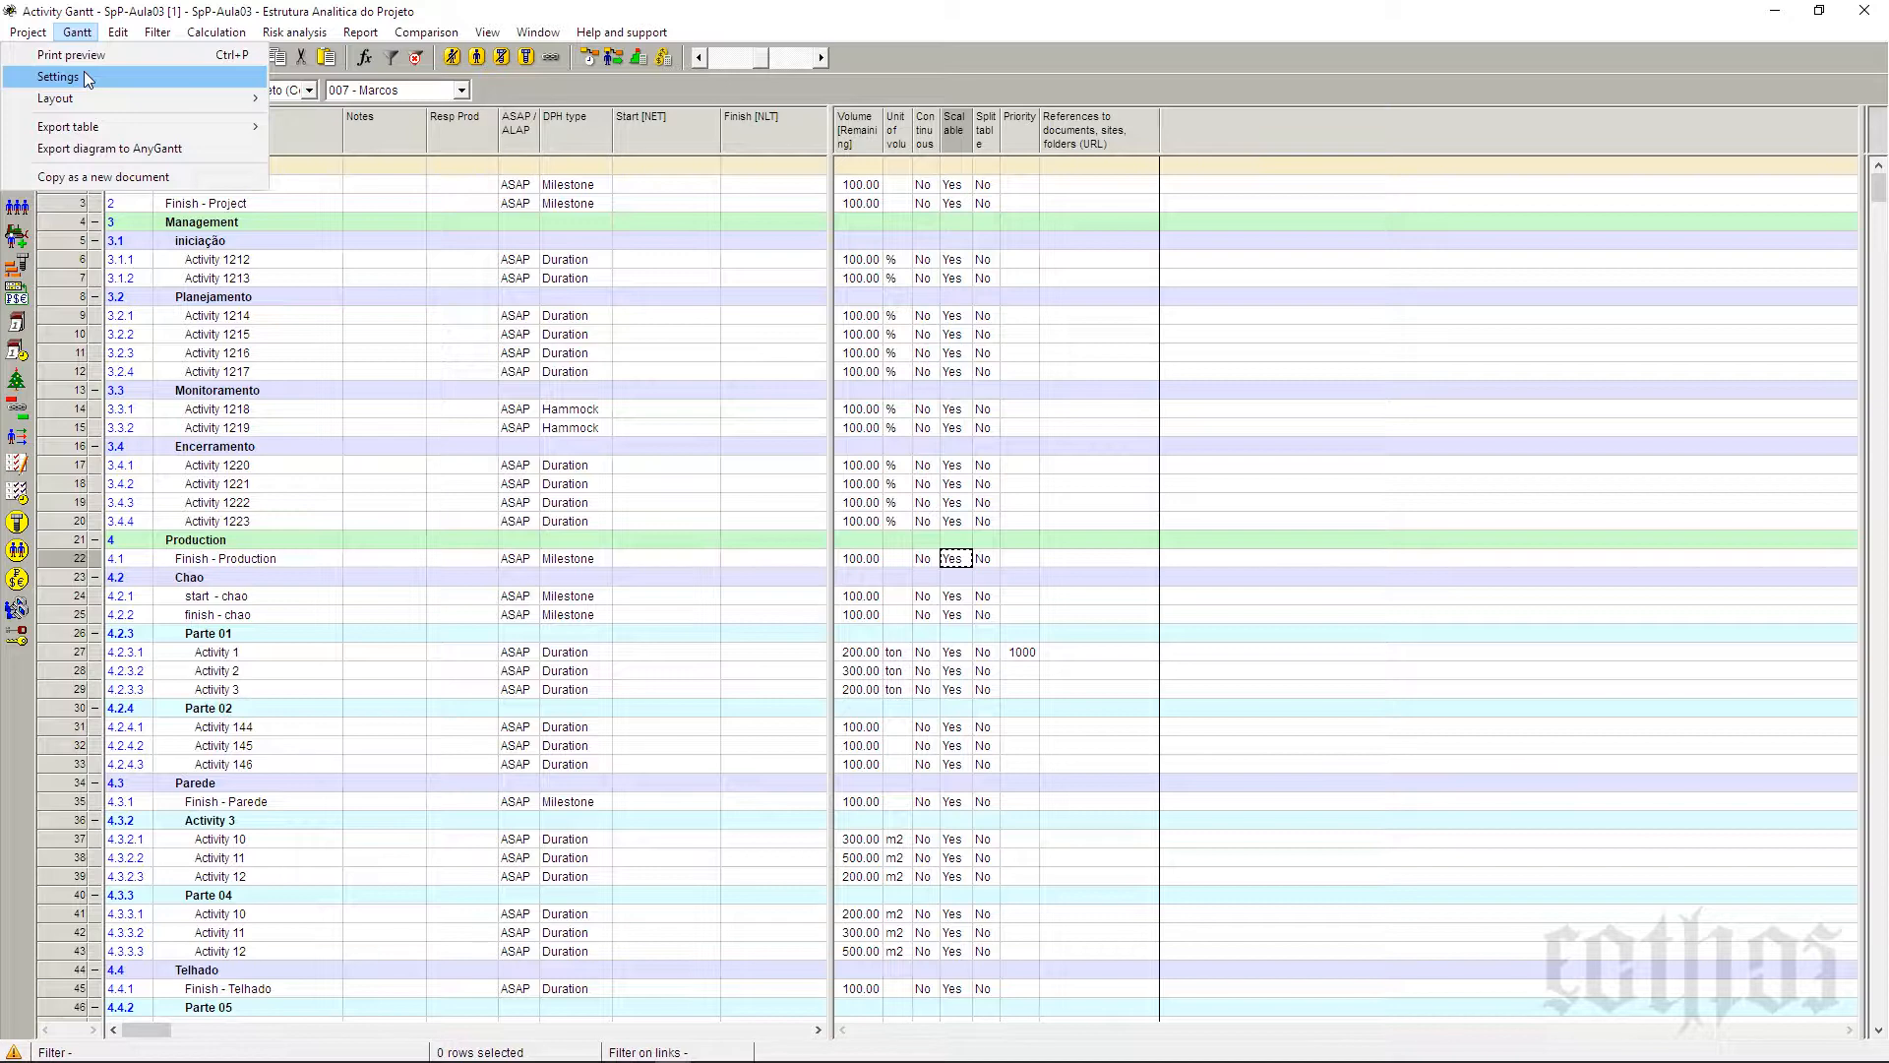
click(153, 33)
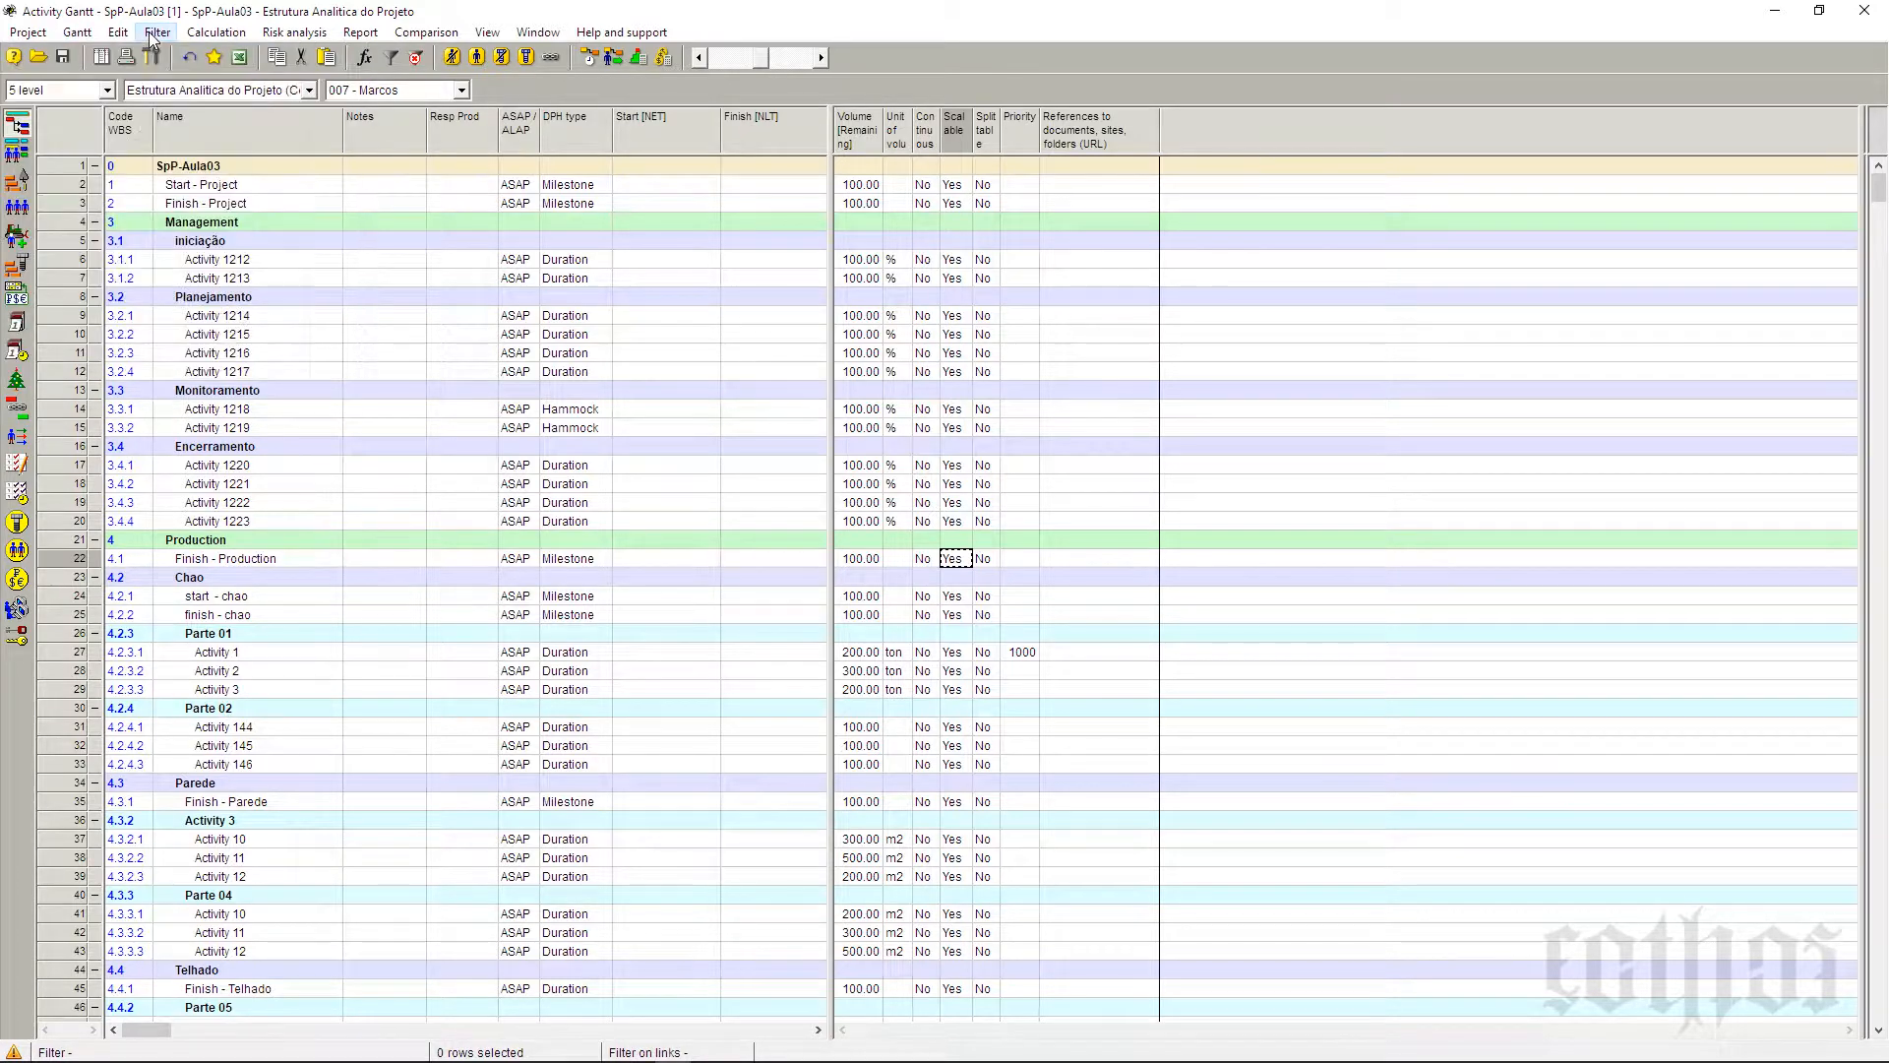
click(153, 34)
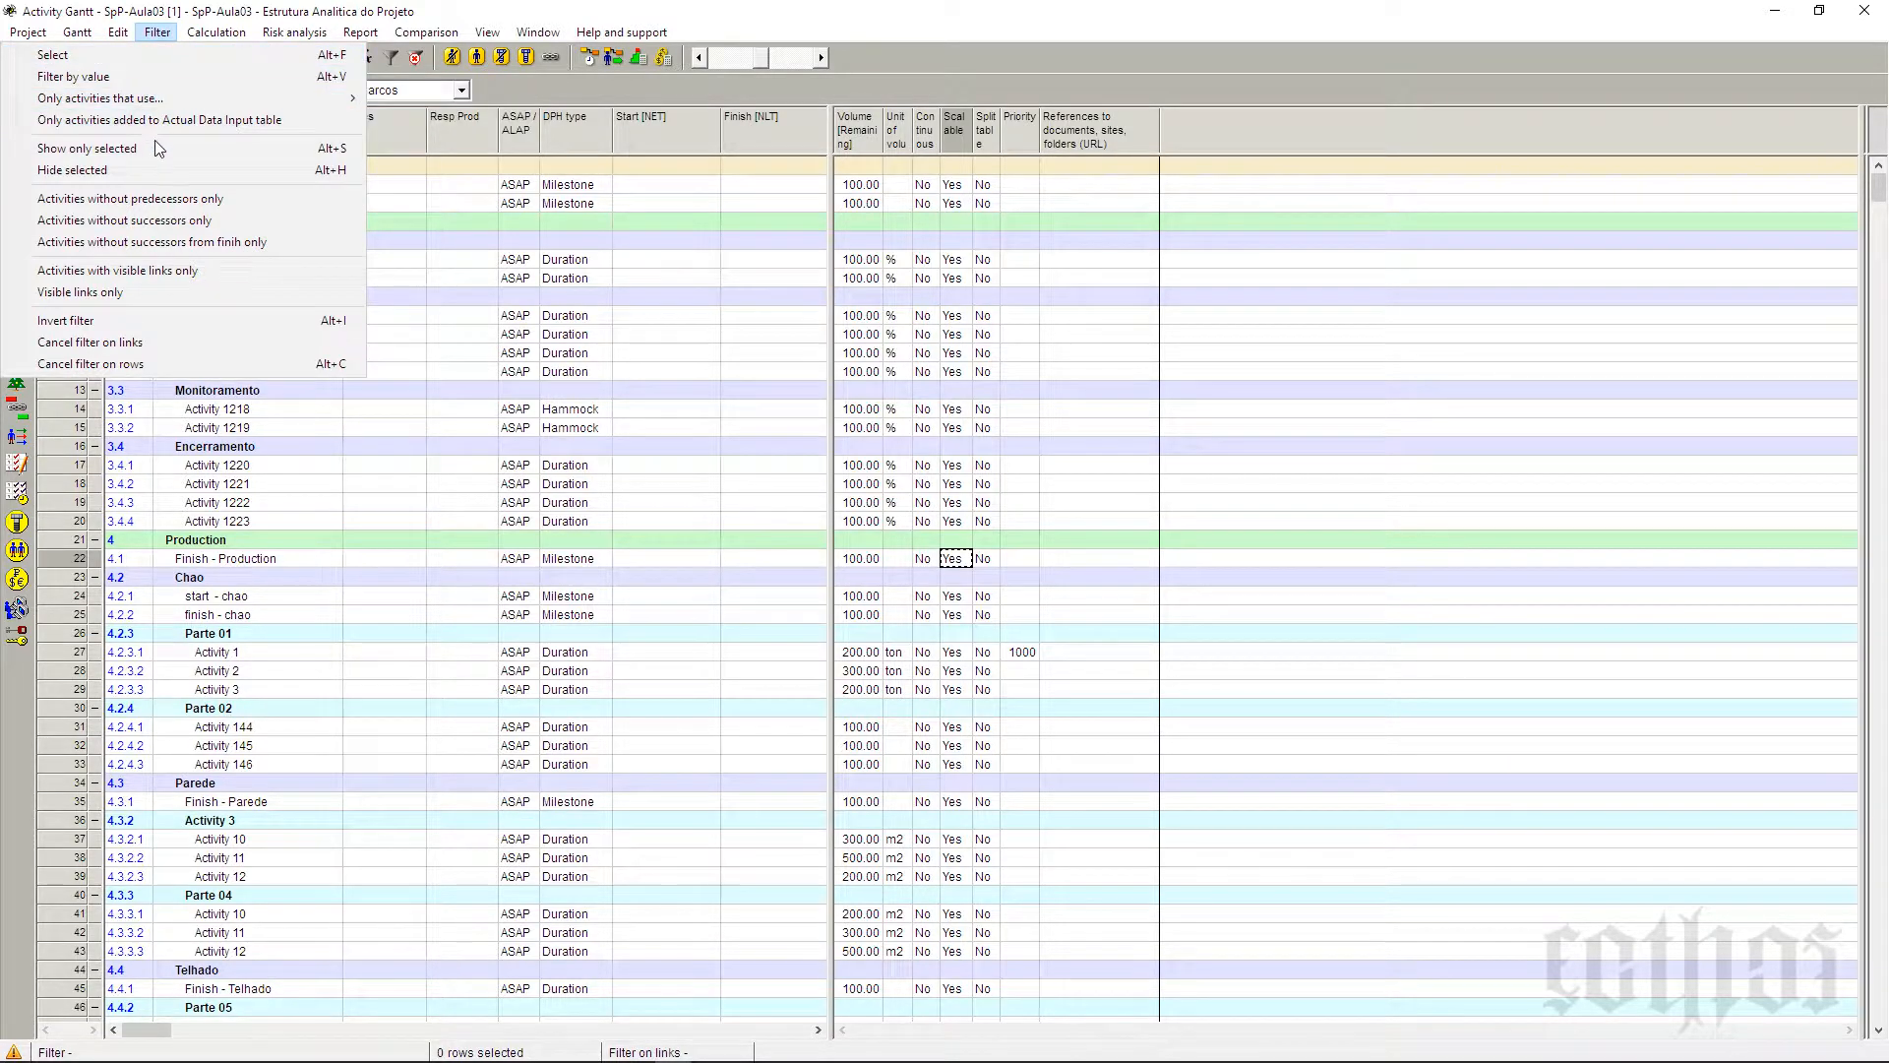
click(147, 61)
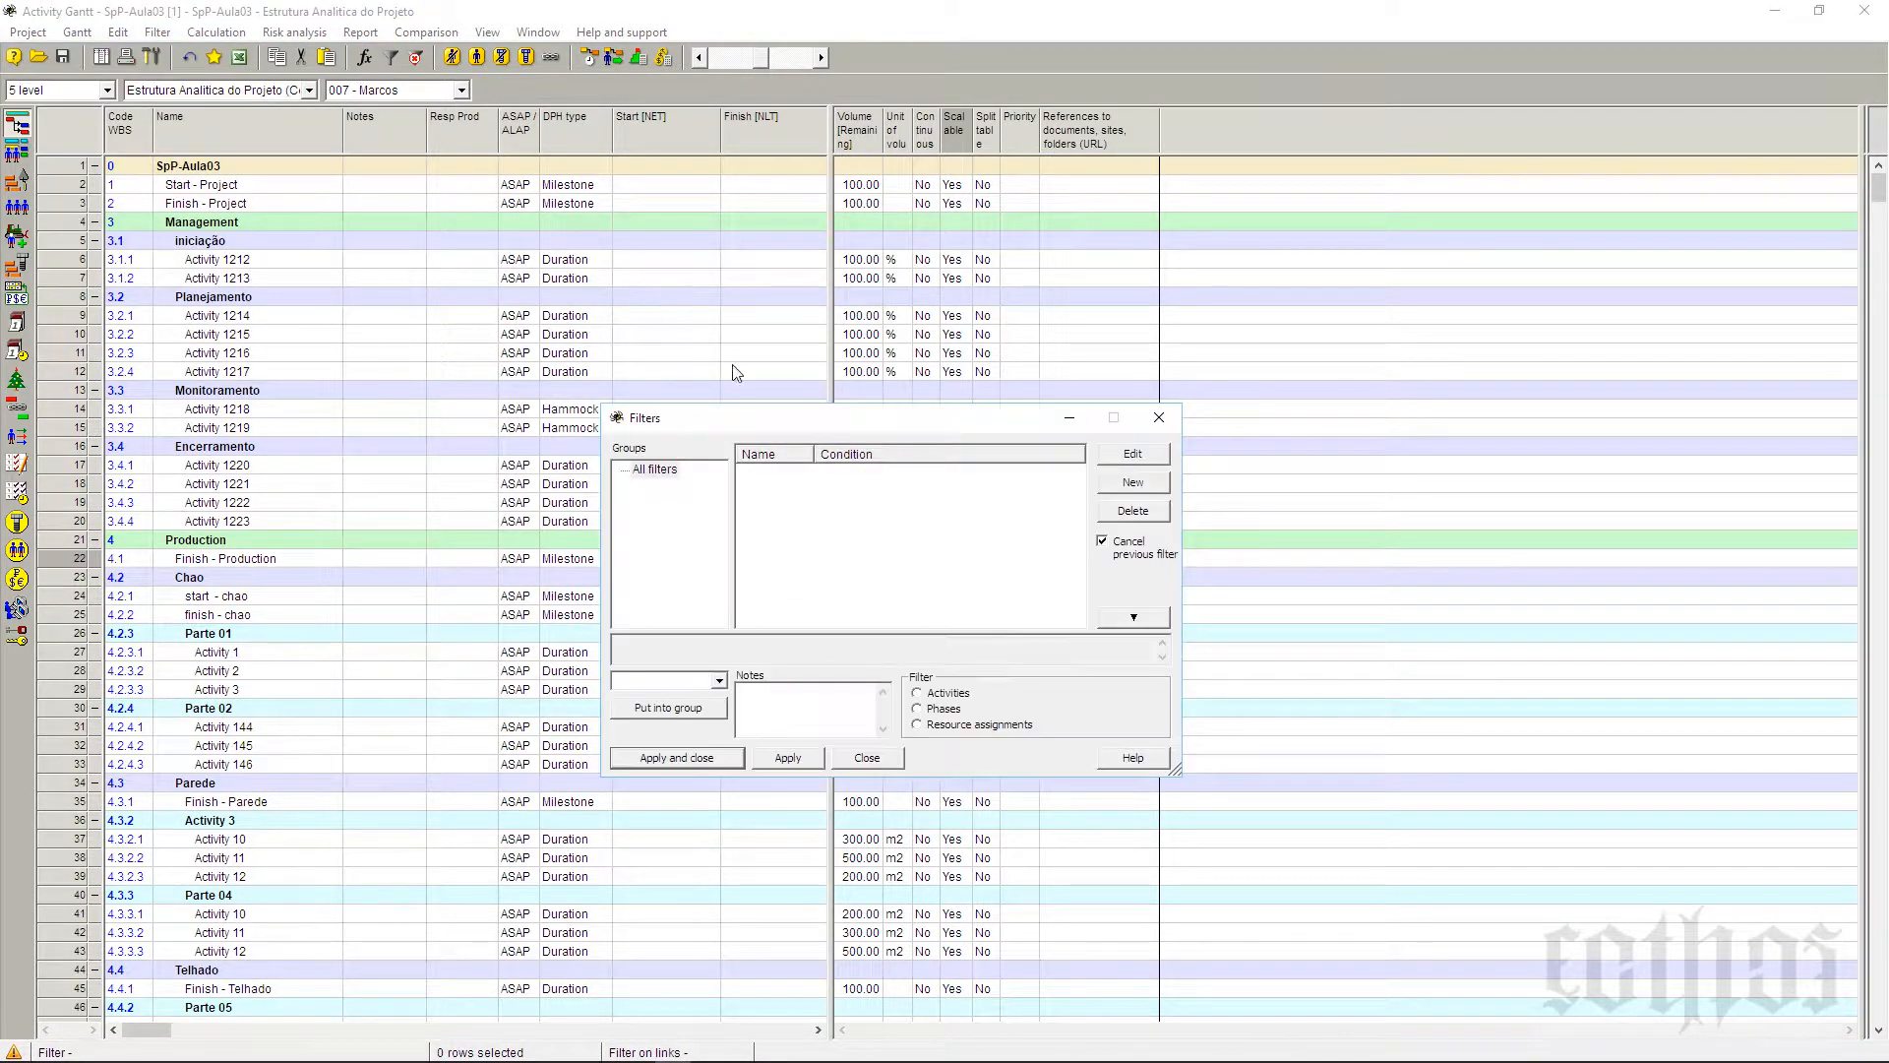
drag(821, 428, 1378, 243)
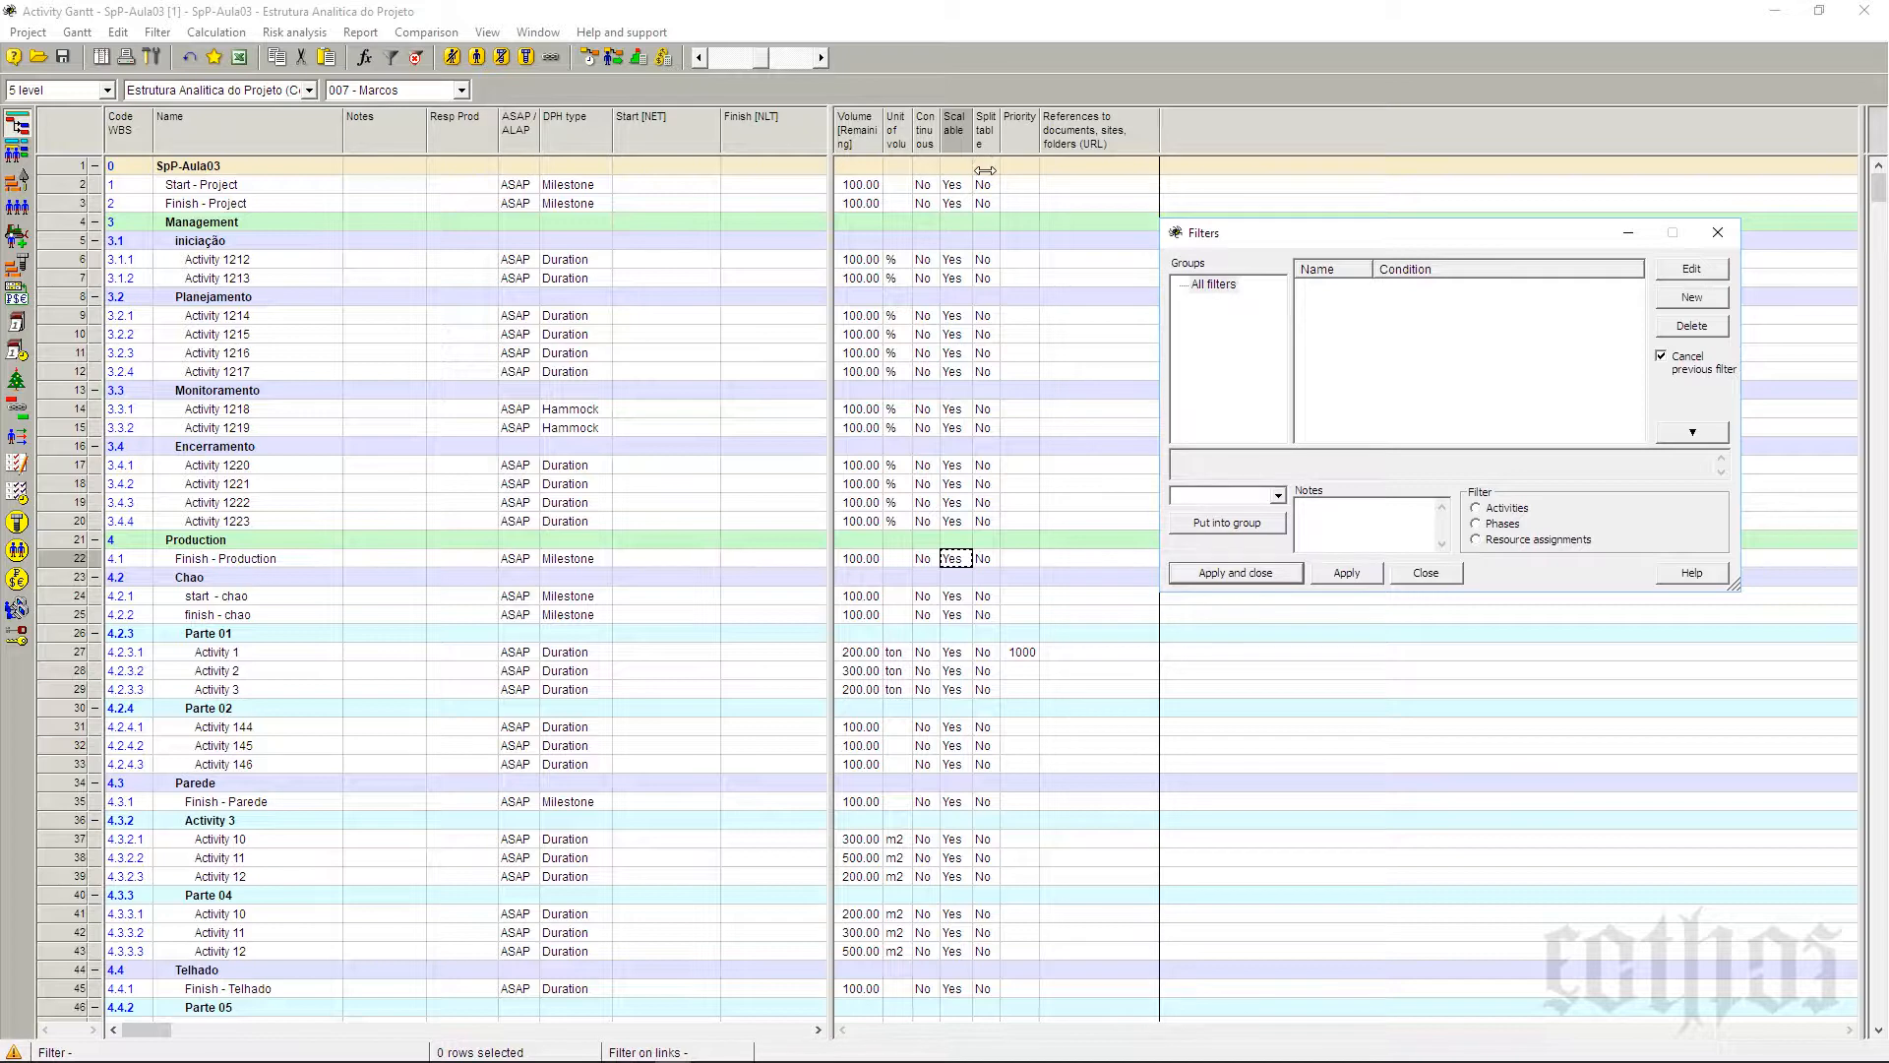
click(76, 38)
click(76, 38)
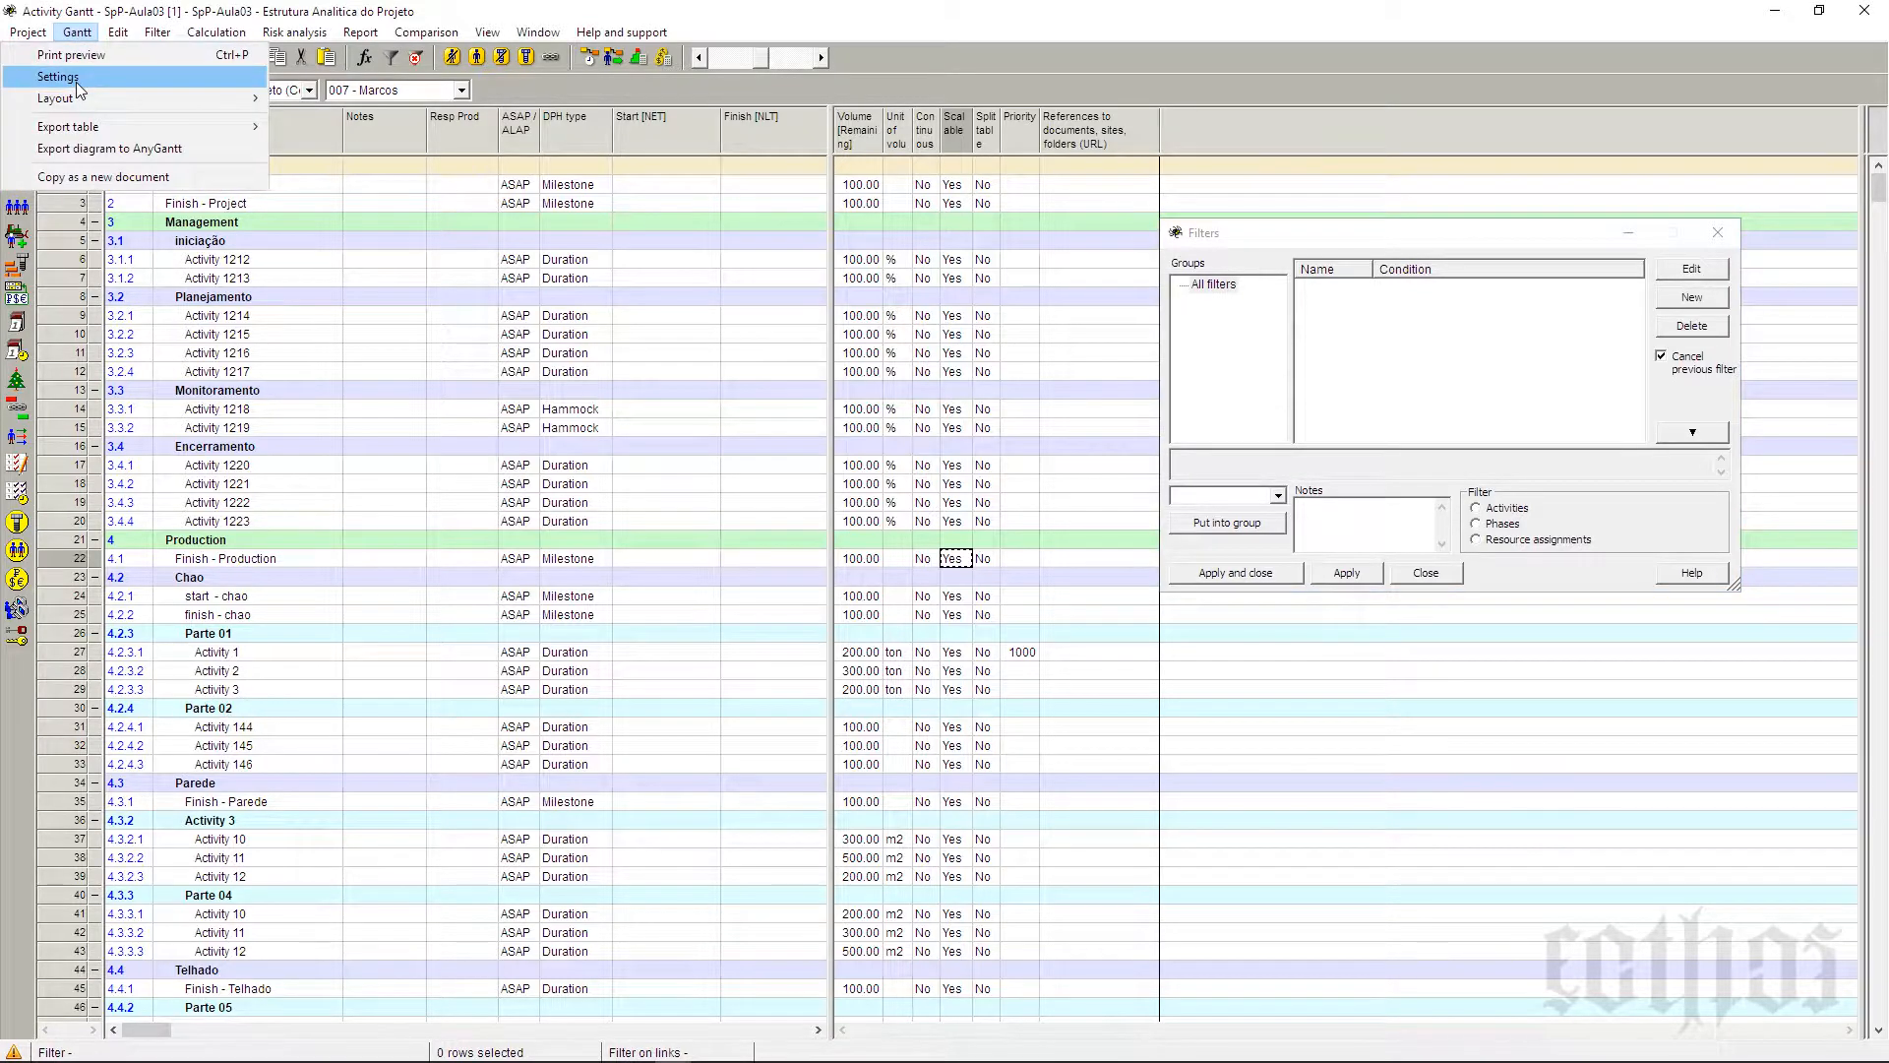
click(367, 223)
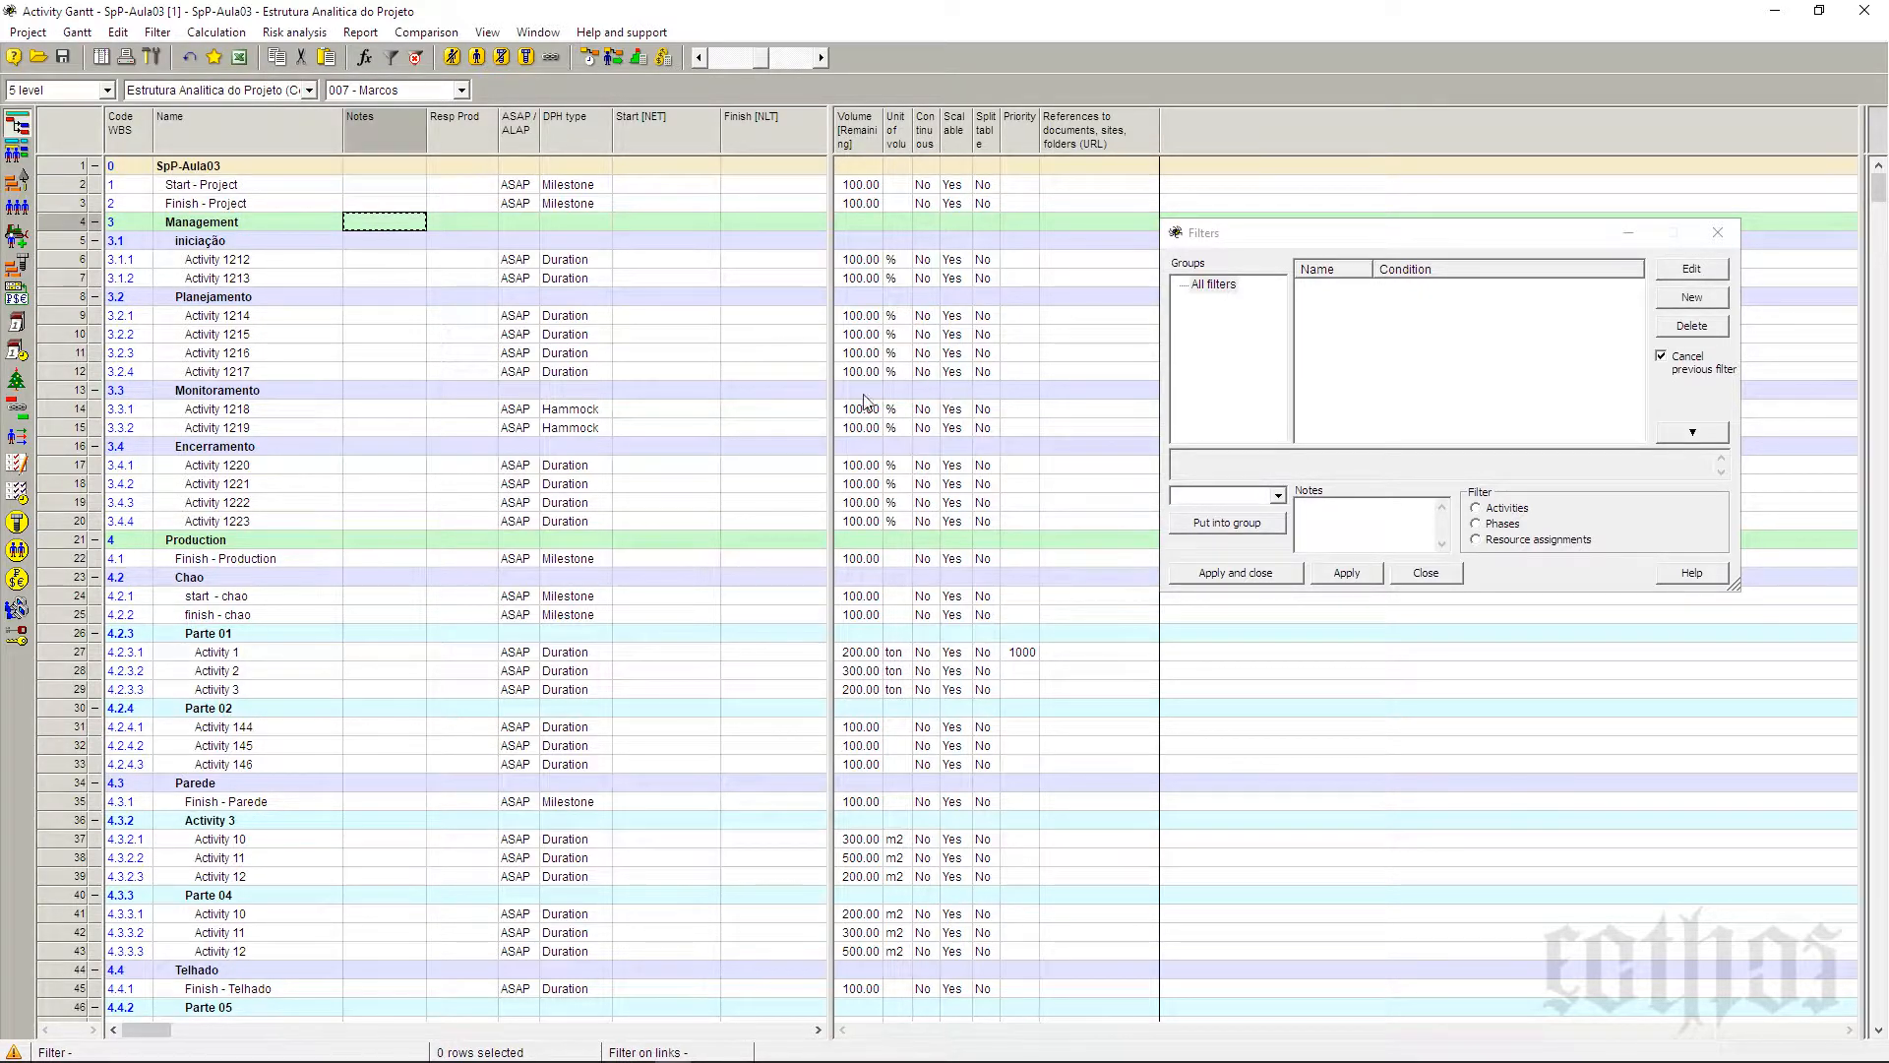
drag(1315, 234, 1196, 263)
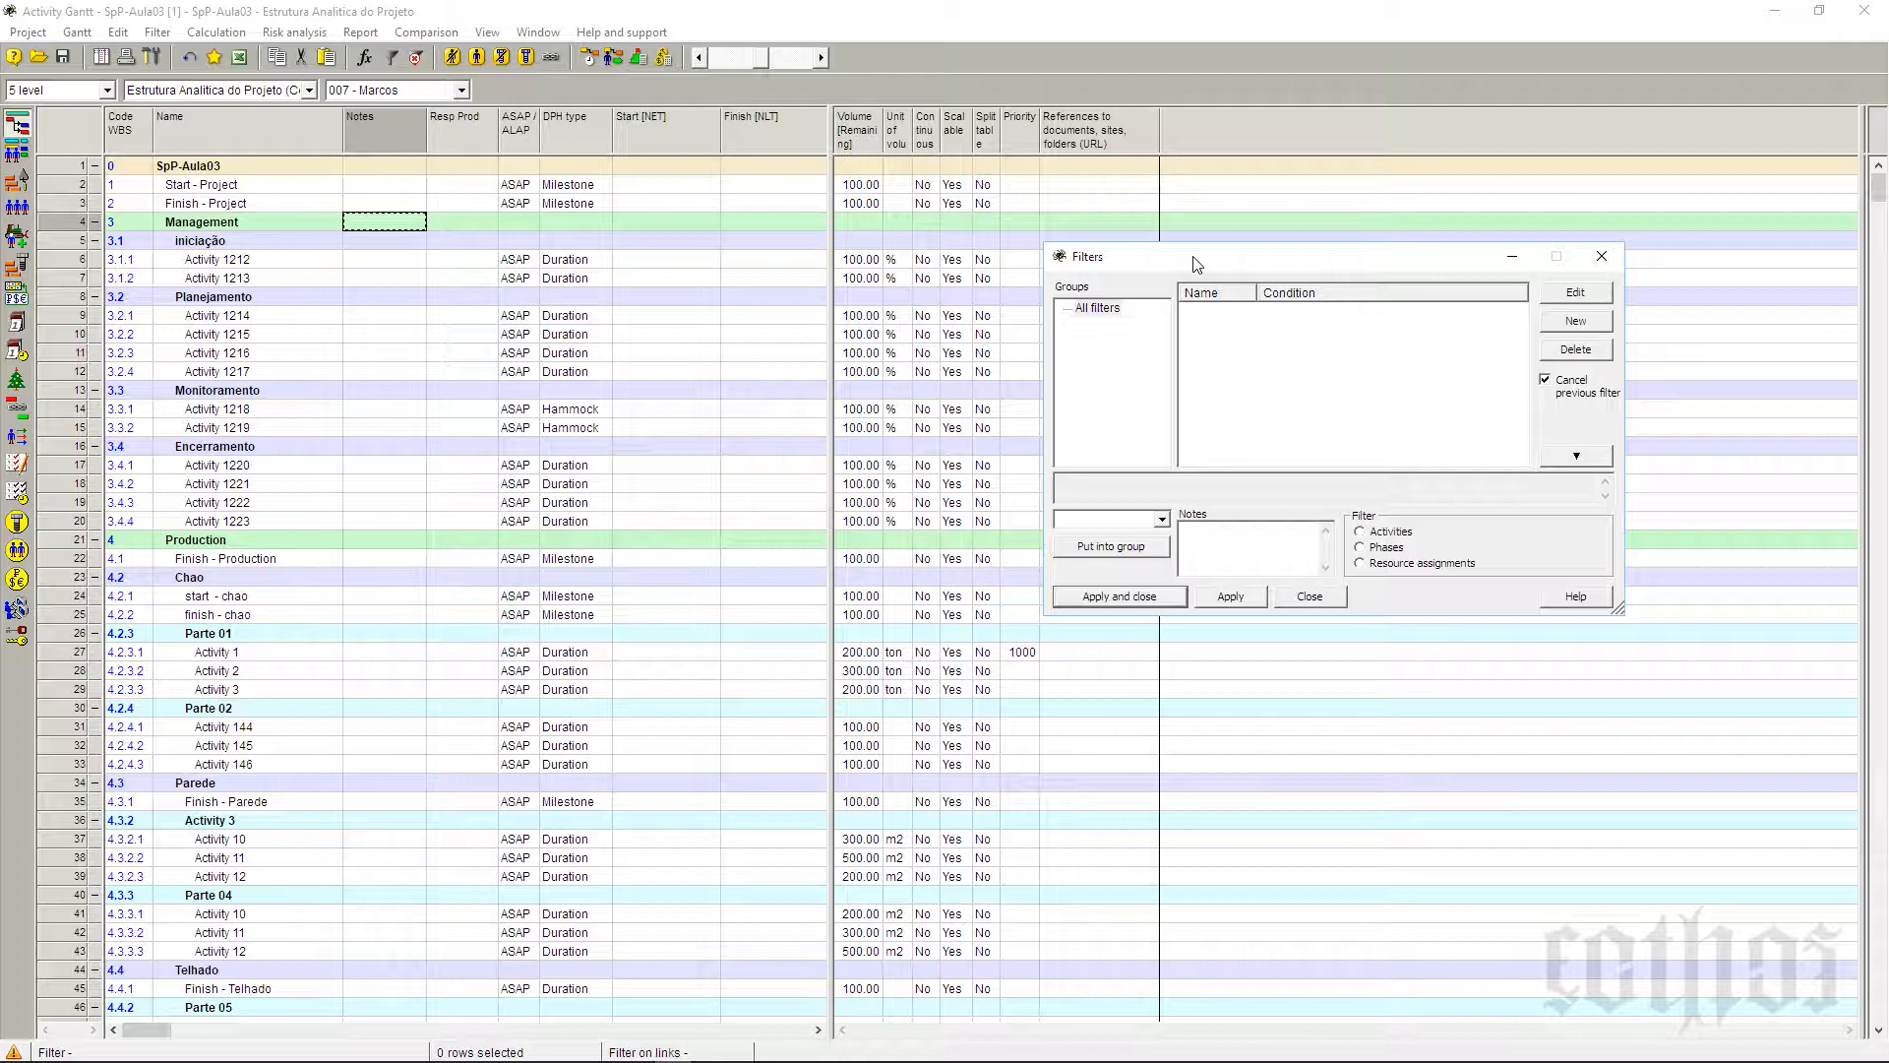
drag(1194, 258, 736, 289)
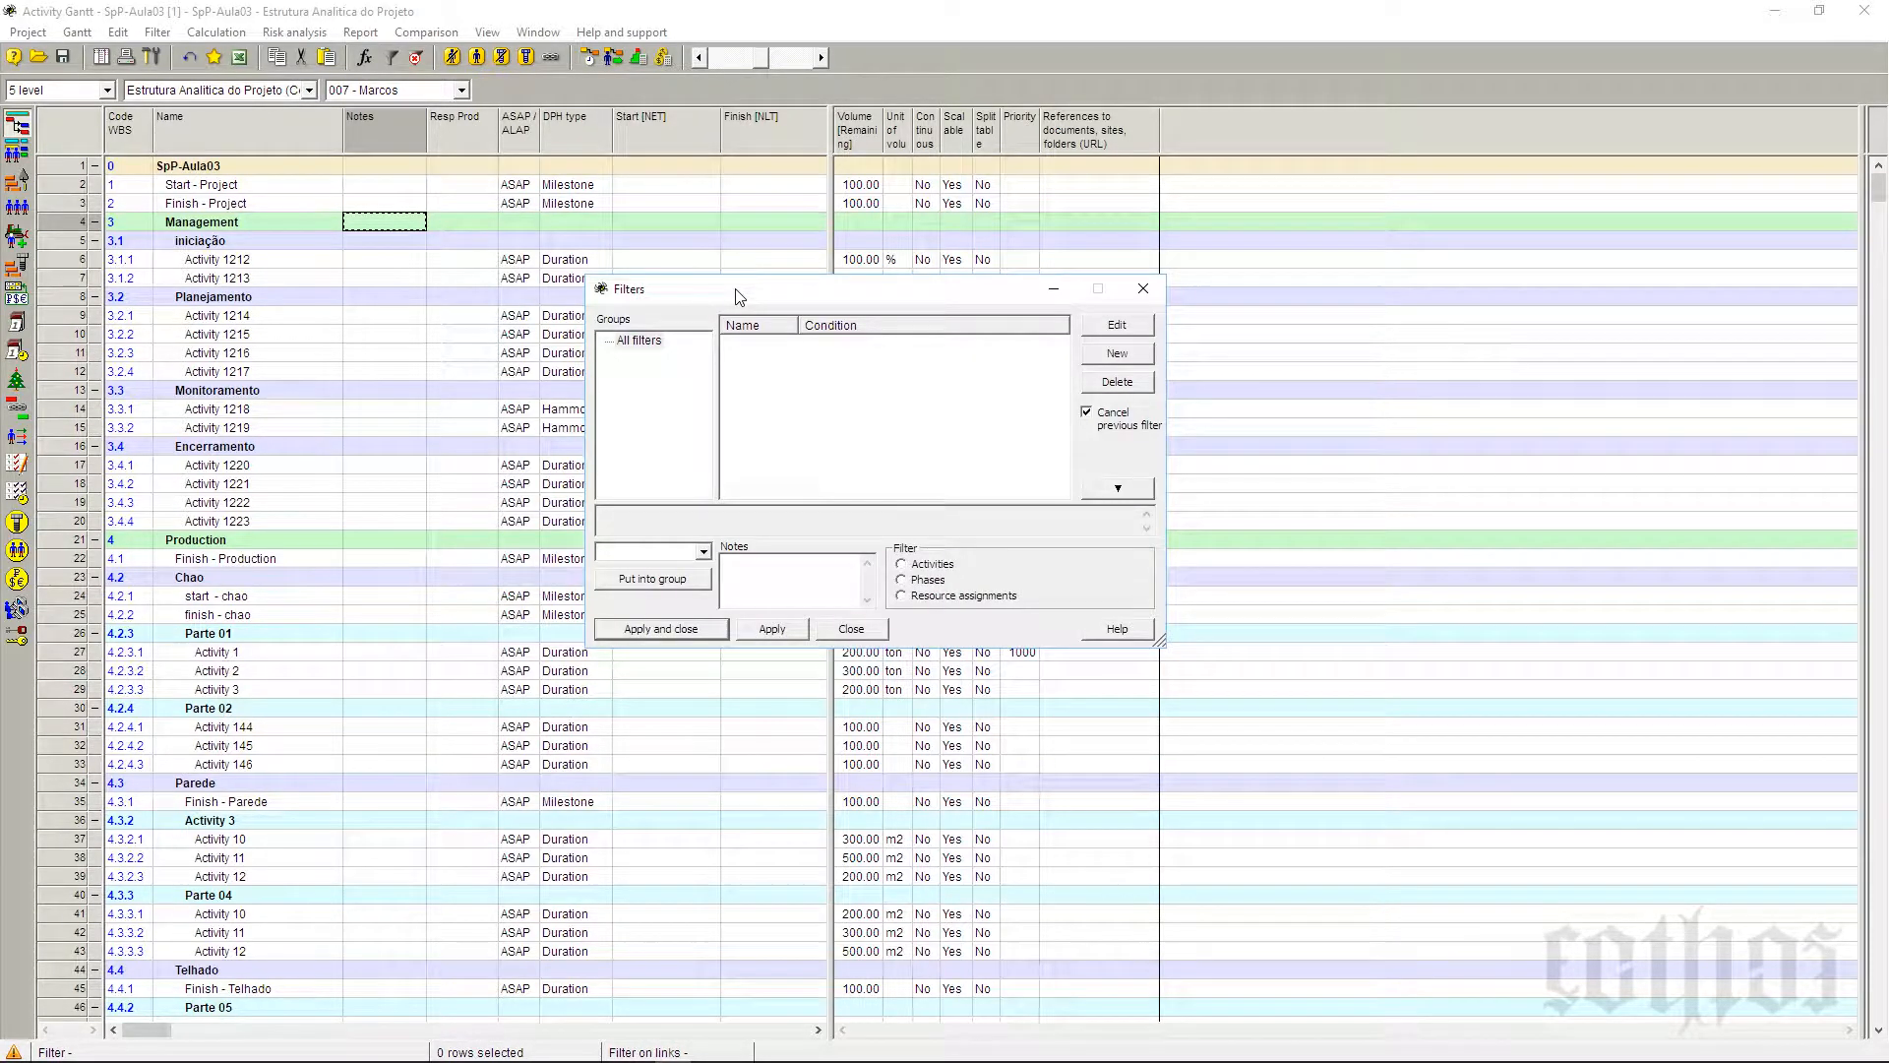
click(1136, 288)
click(141, 33)
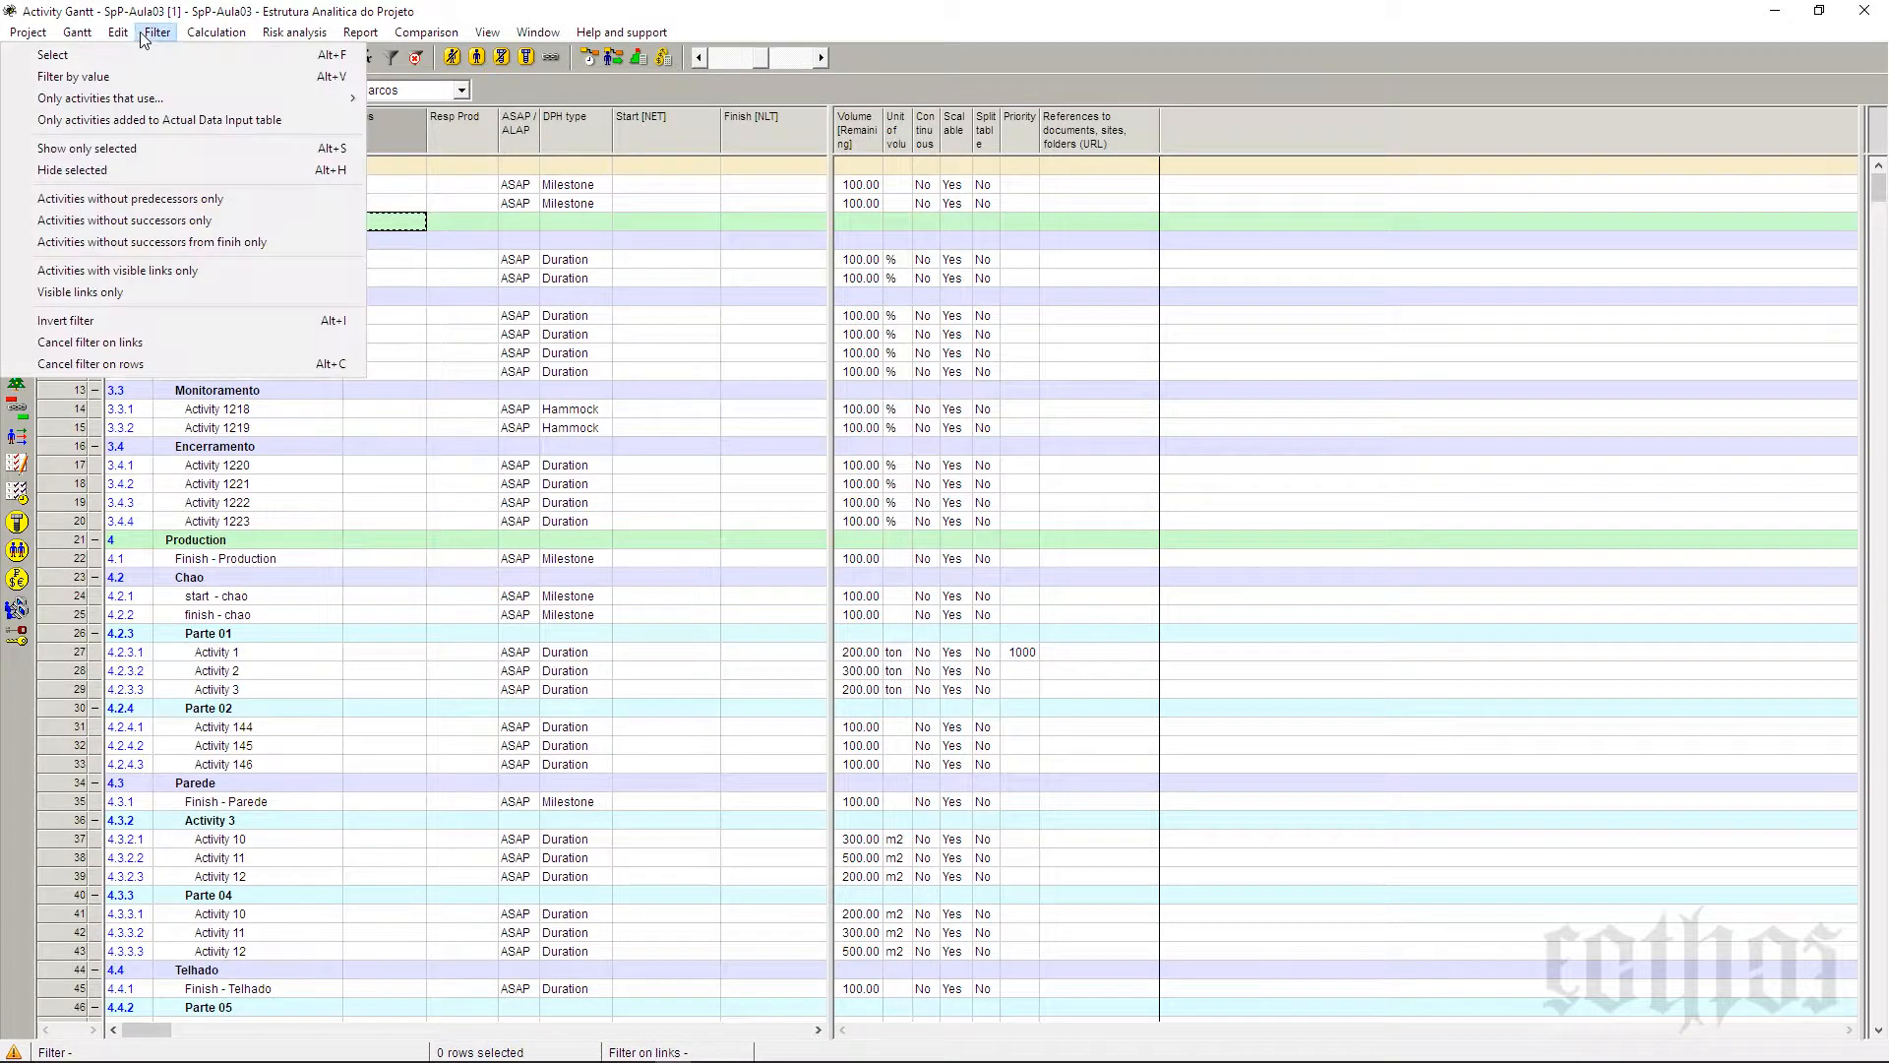
click(141, 56)
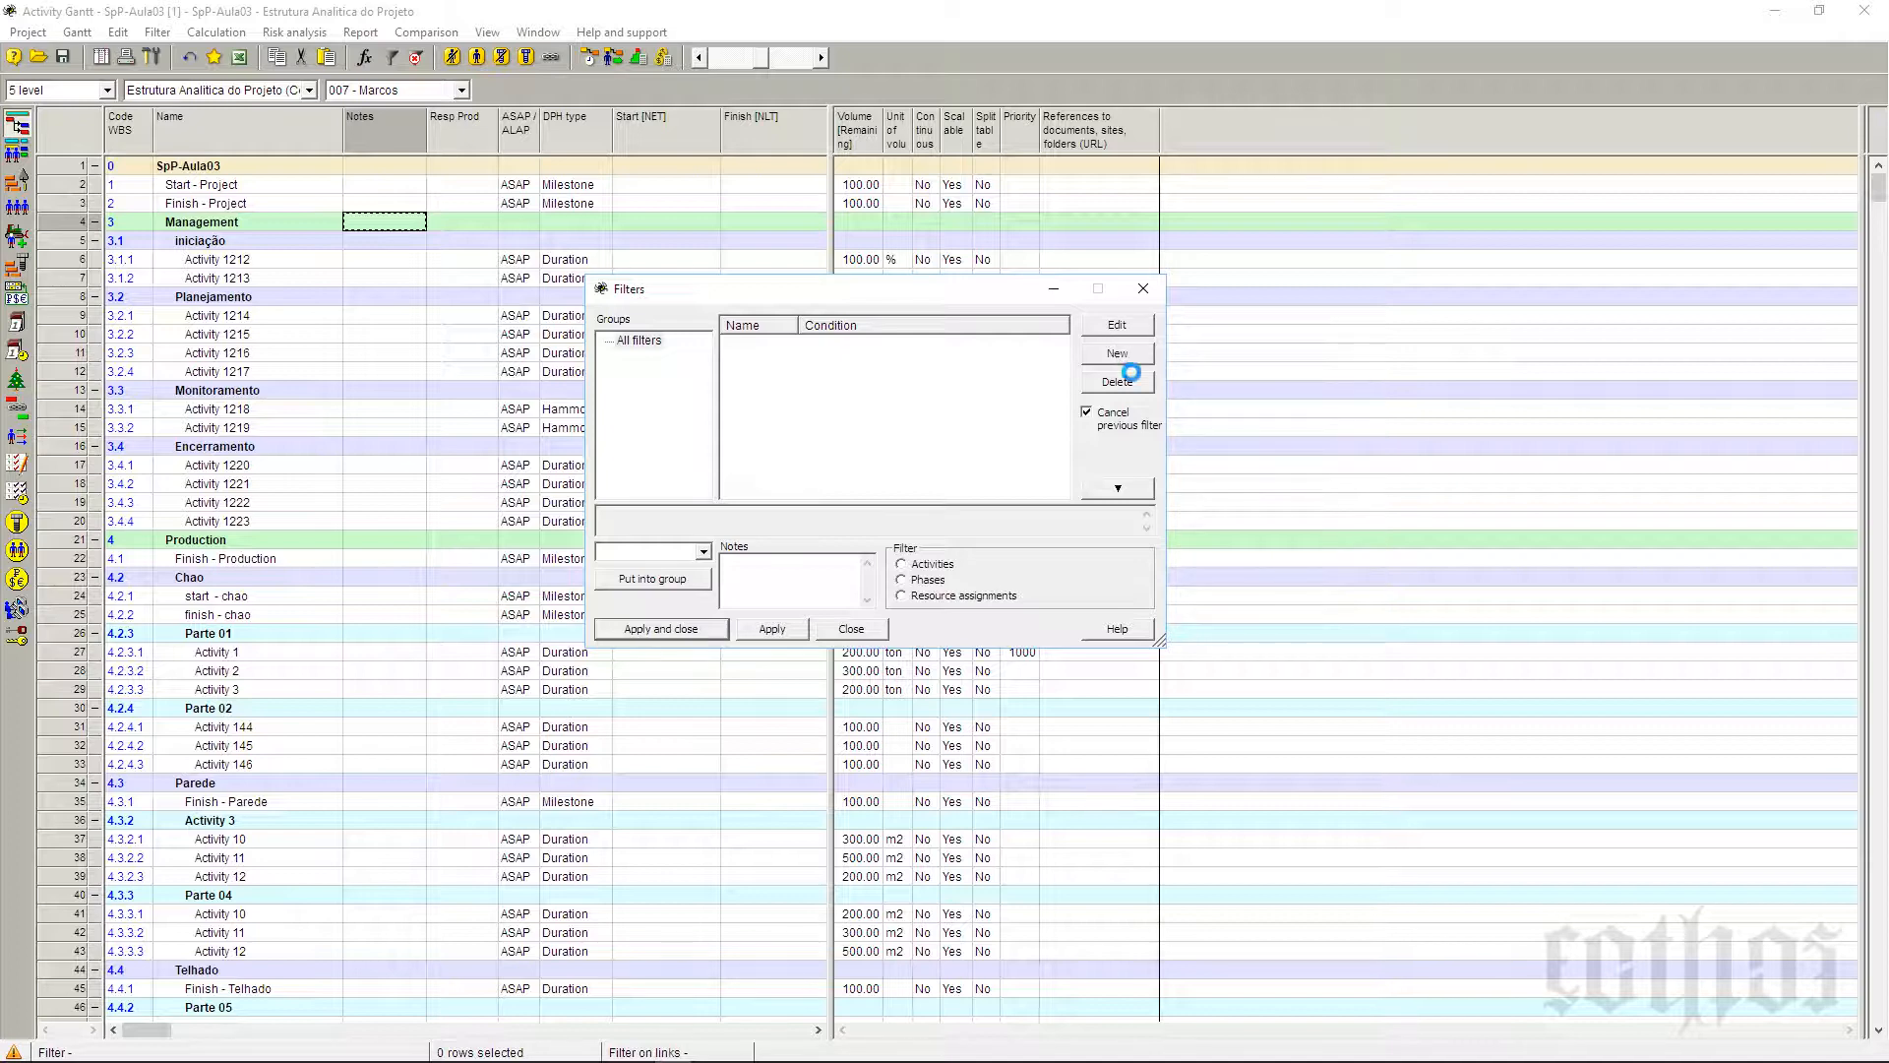
Step: Create a new filter with the condition DPH = "milestone", inserting the DPH type field from the standard fields
click(1119, 360)
drag(1018, 654, 1473, 243)
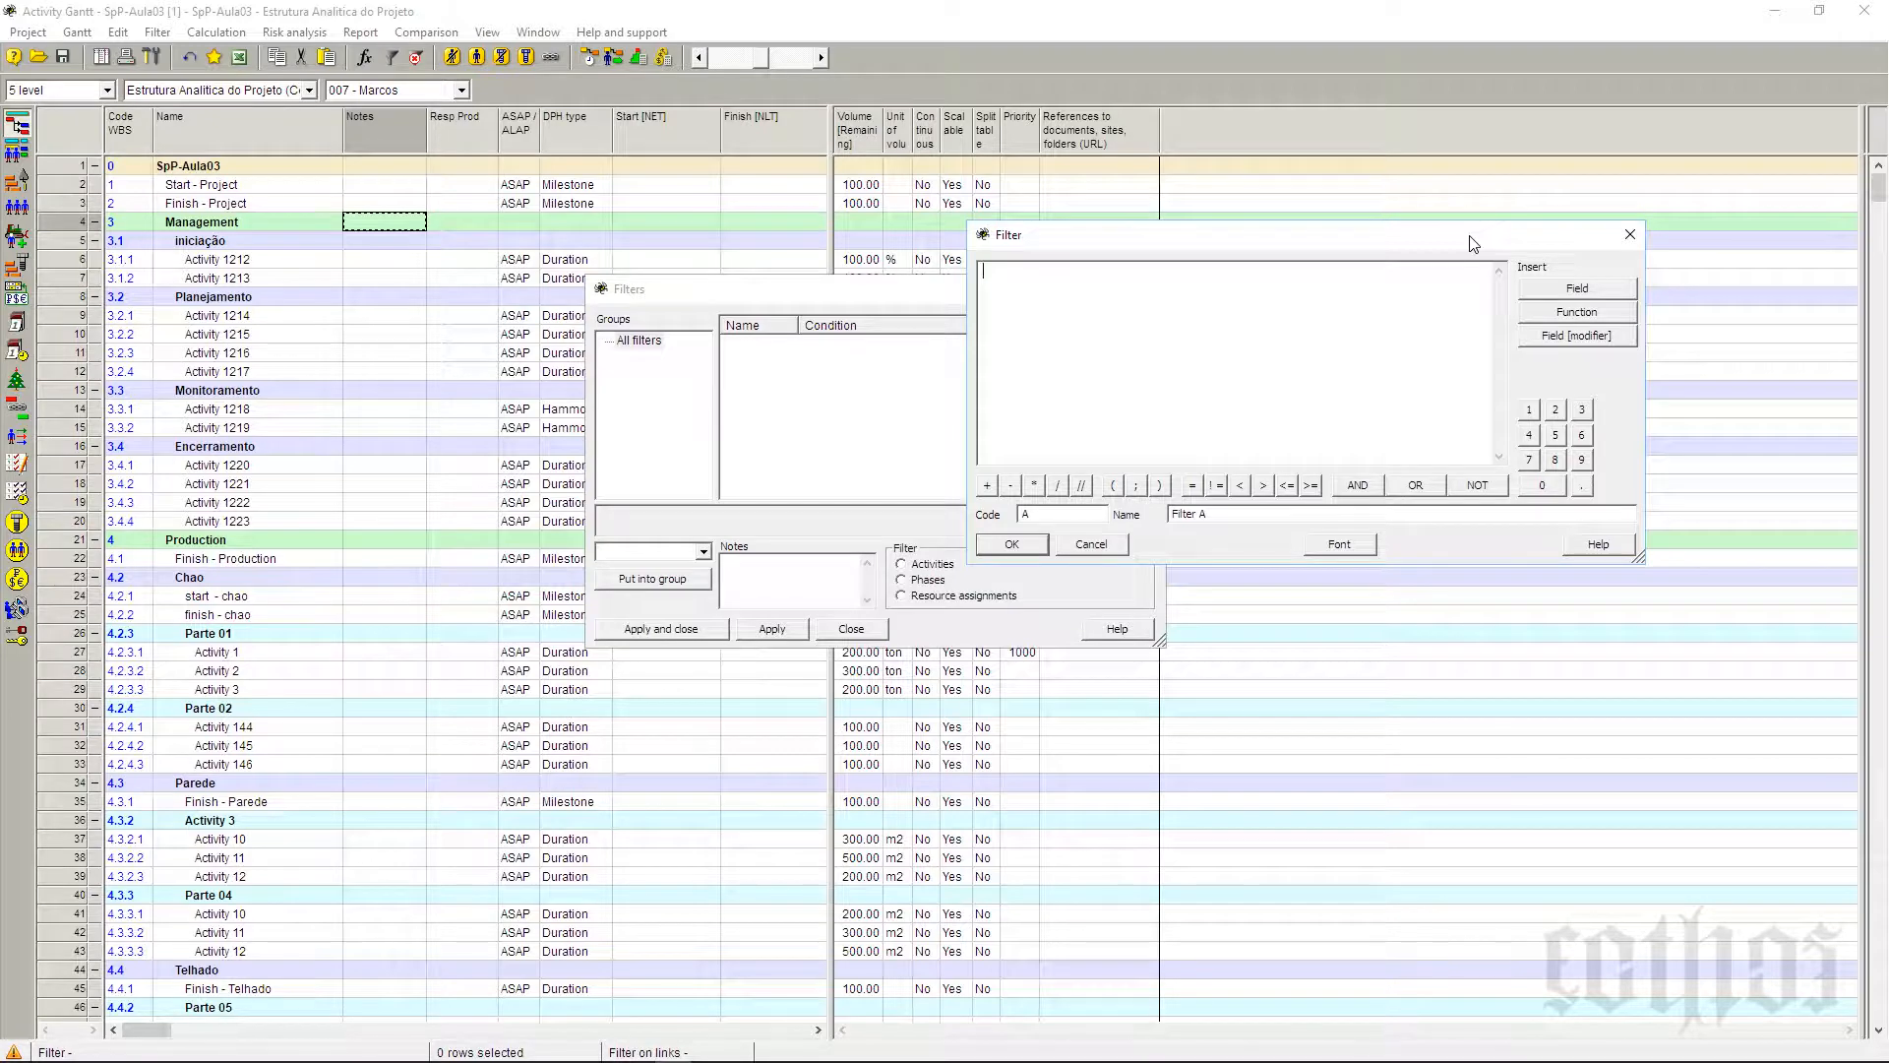
click(1586, 296)
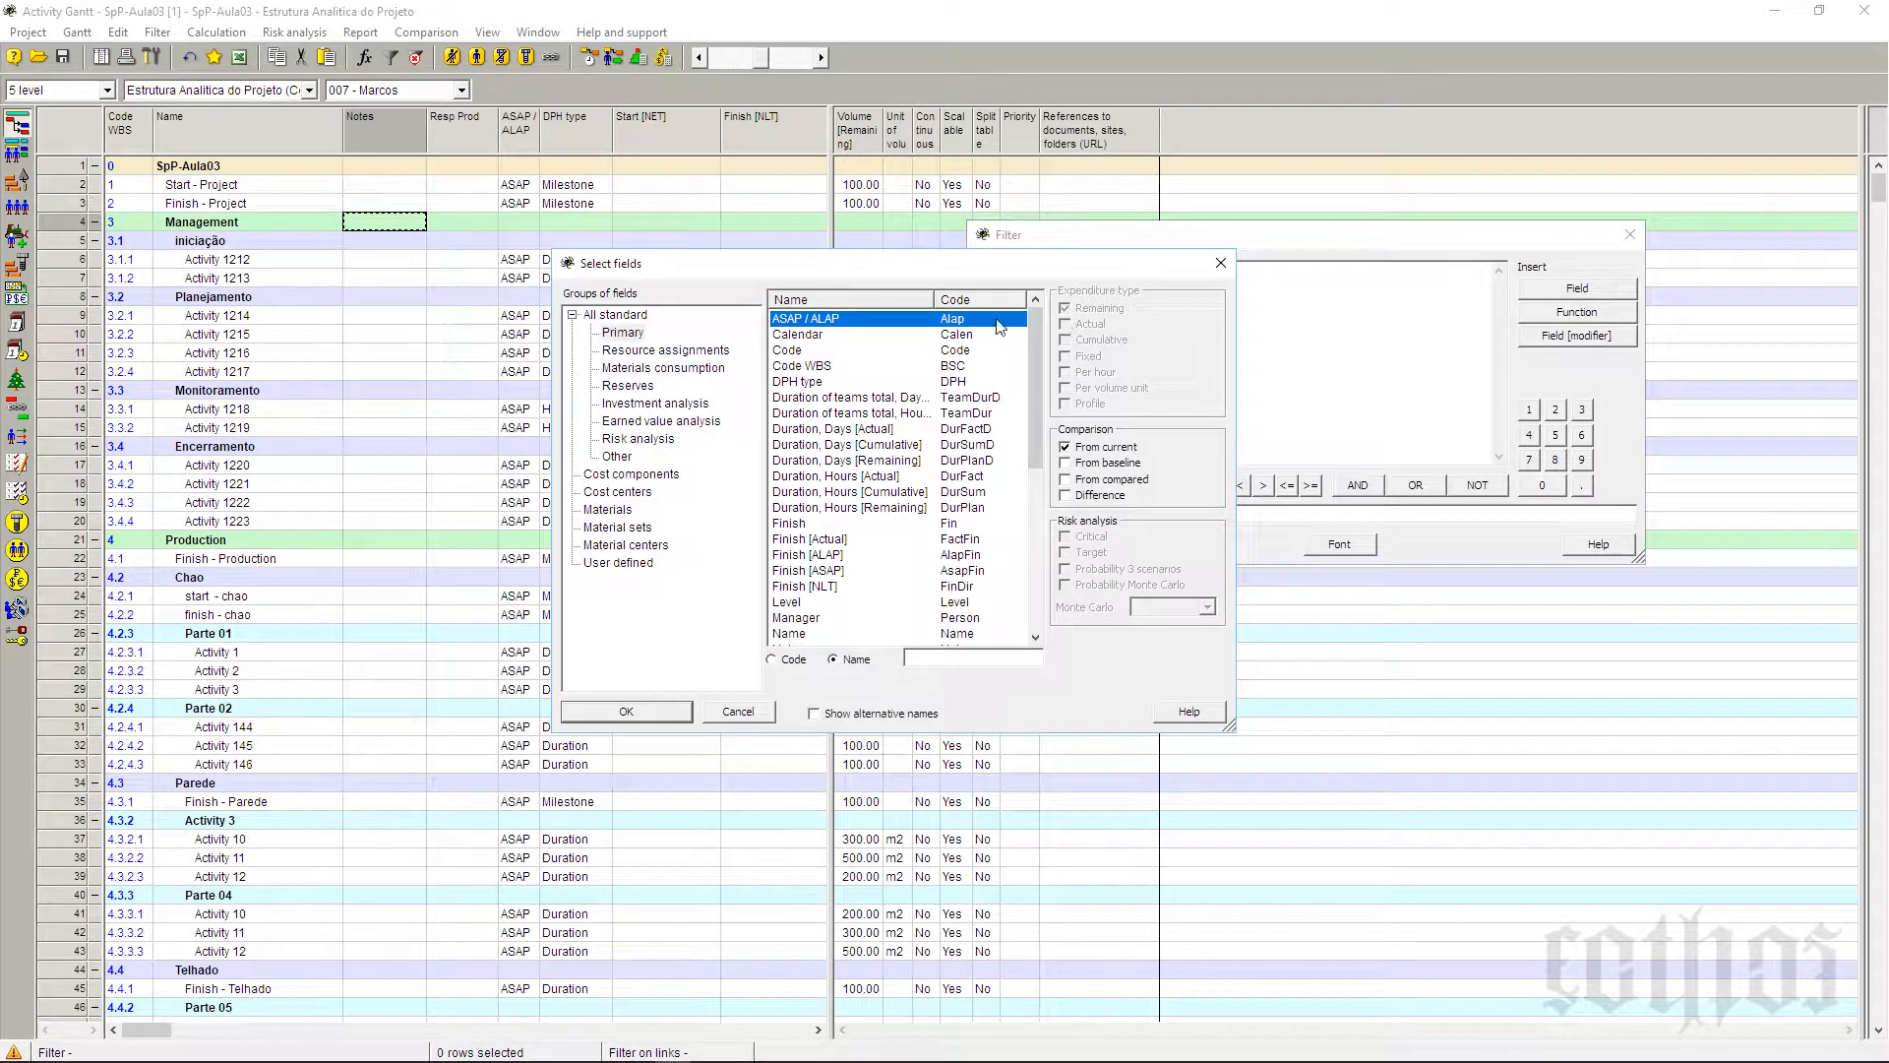
click(624, 316)
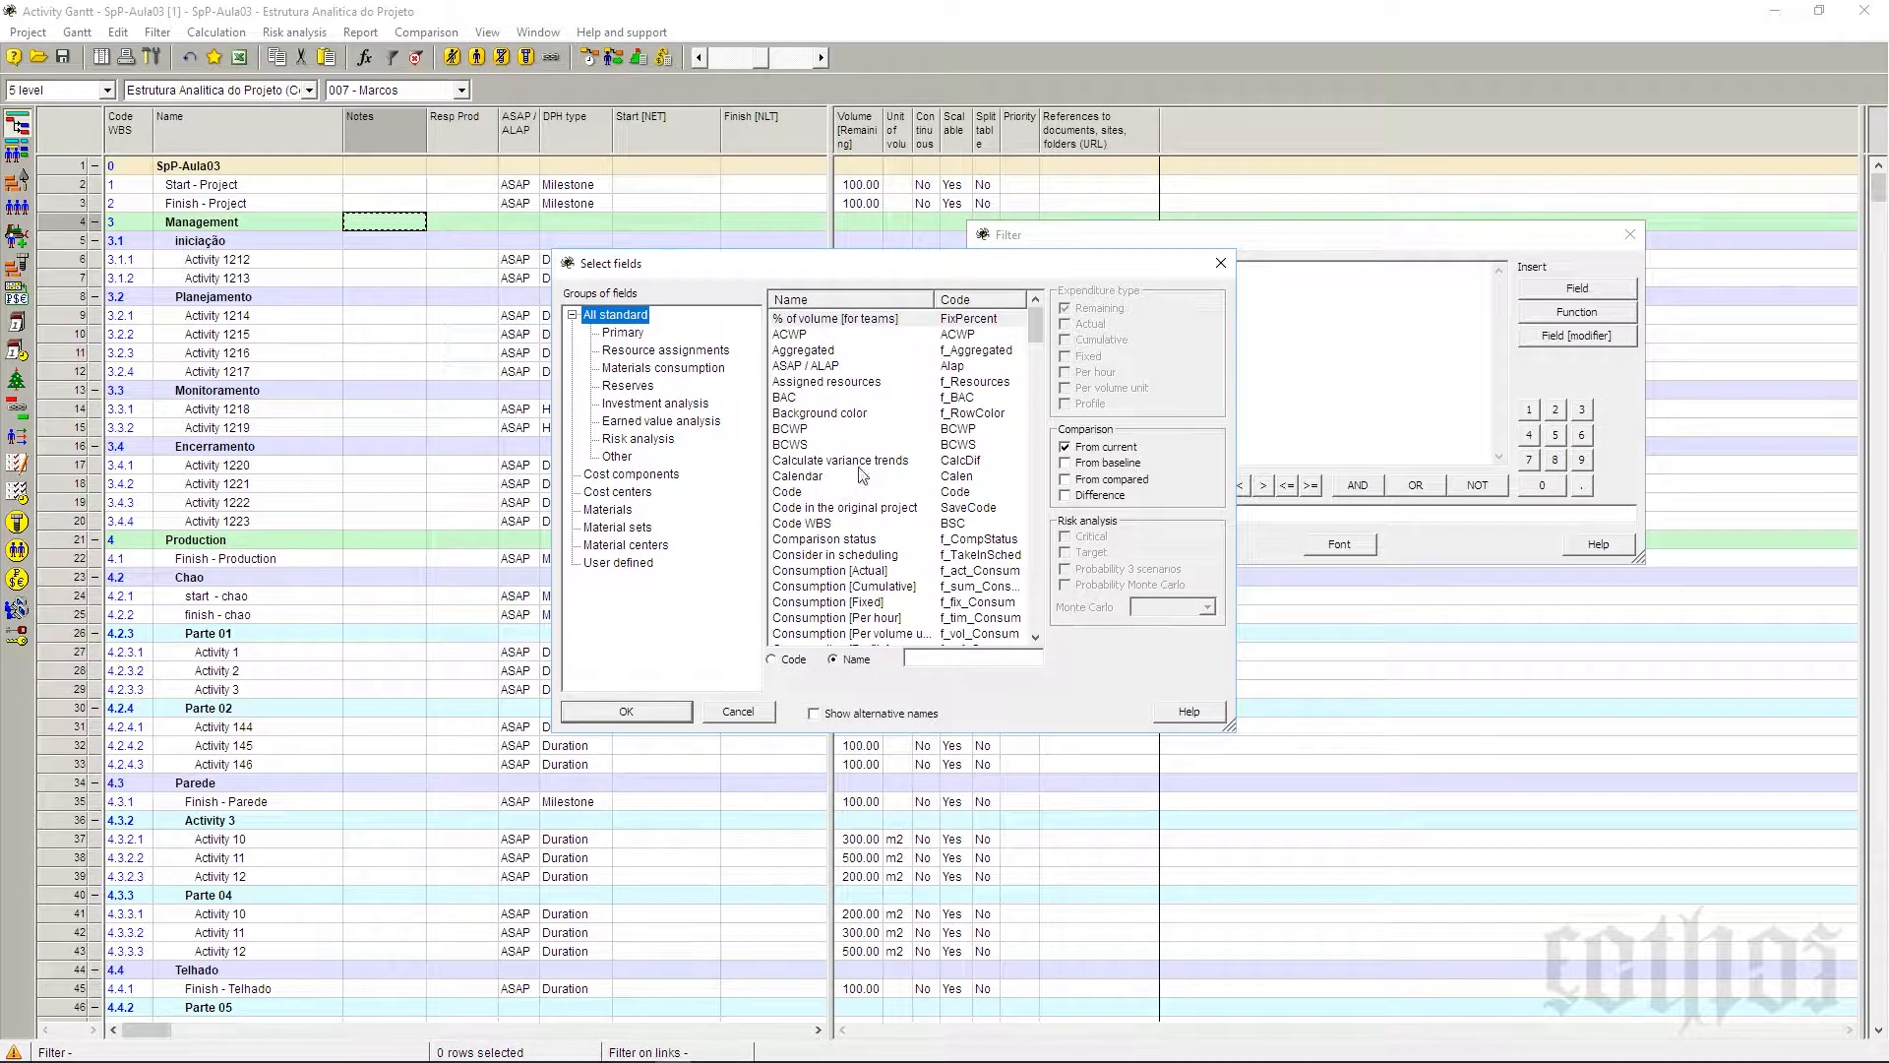
scroll(1024, 496, down, 10)
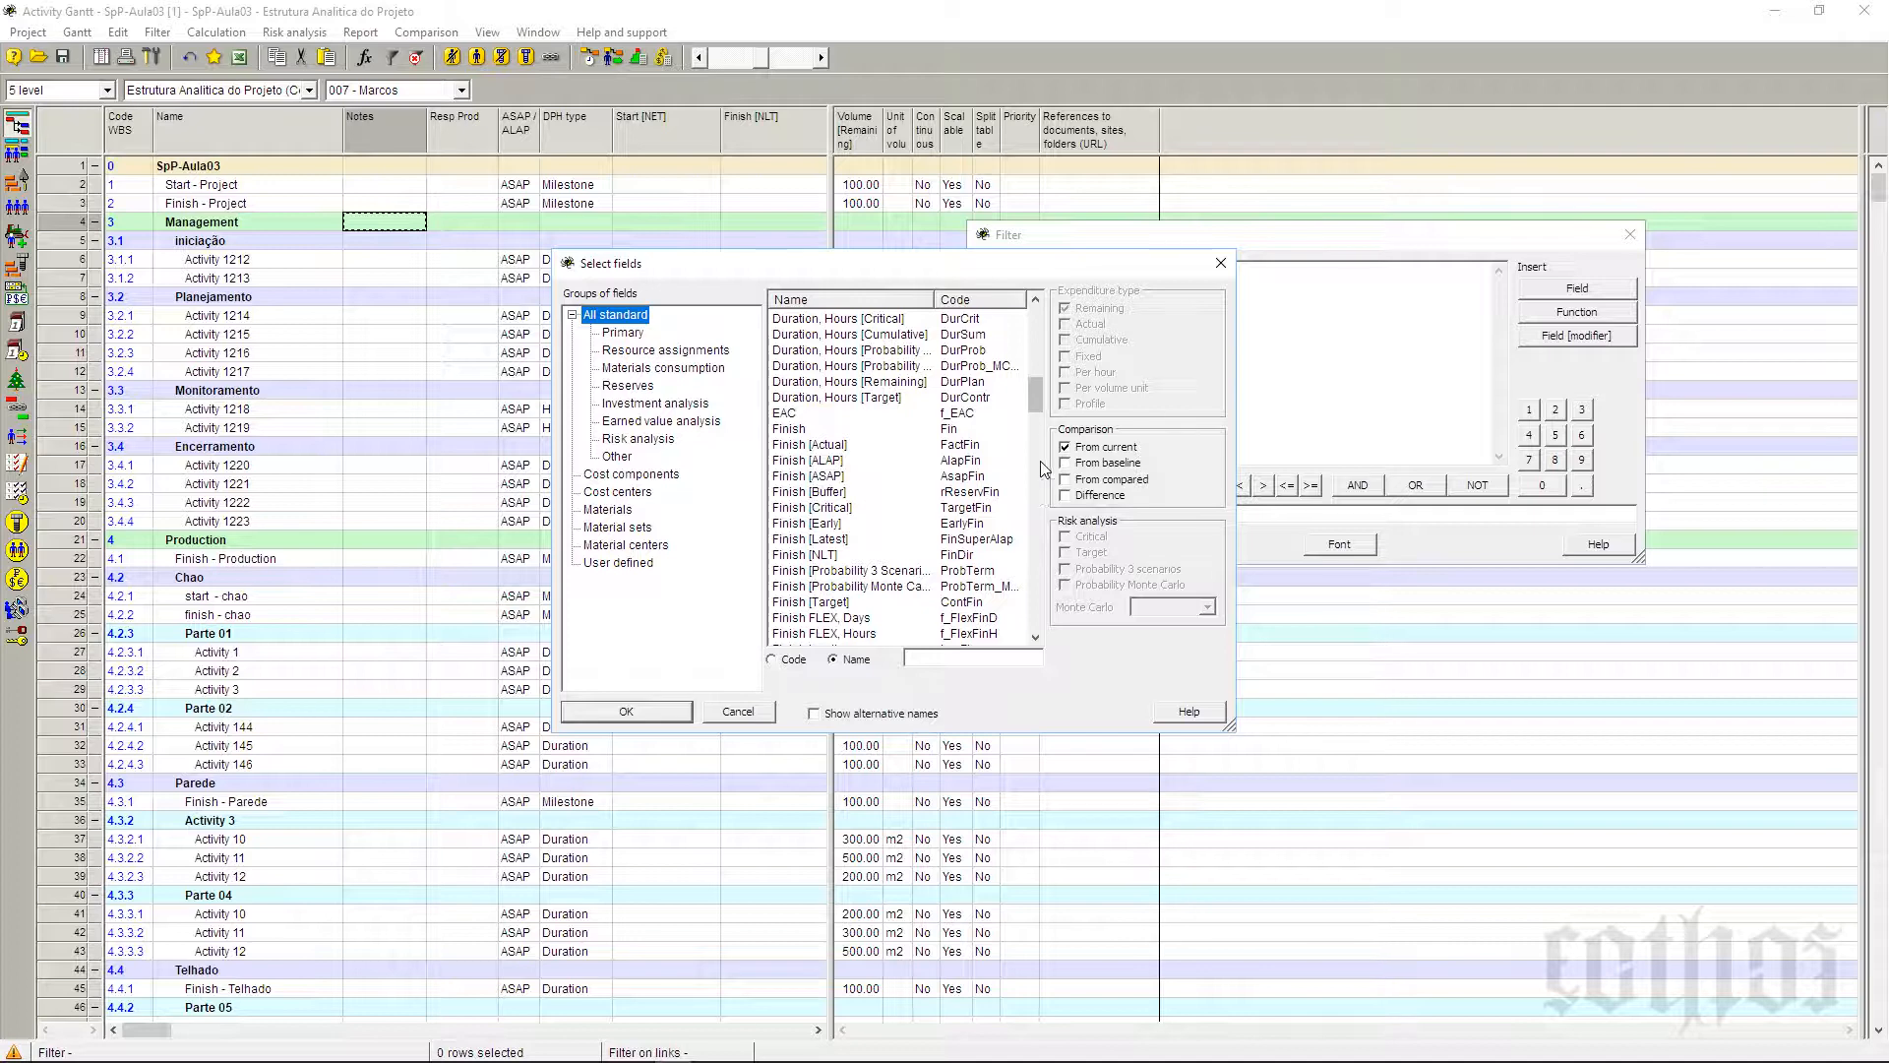
scroll(1036, 372, up, 7)
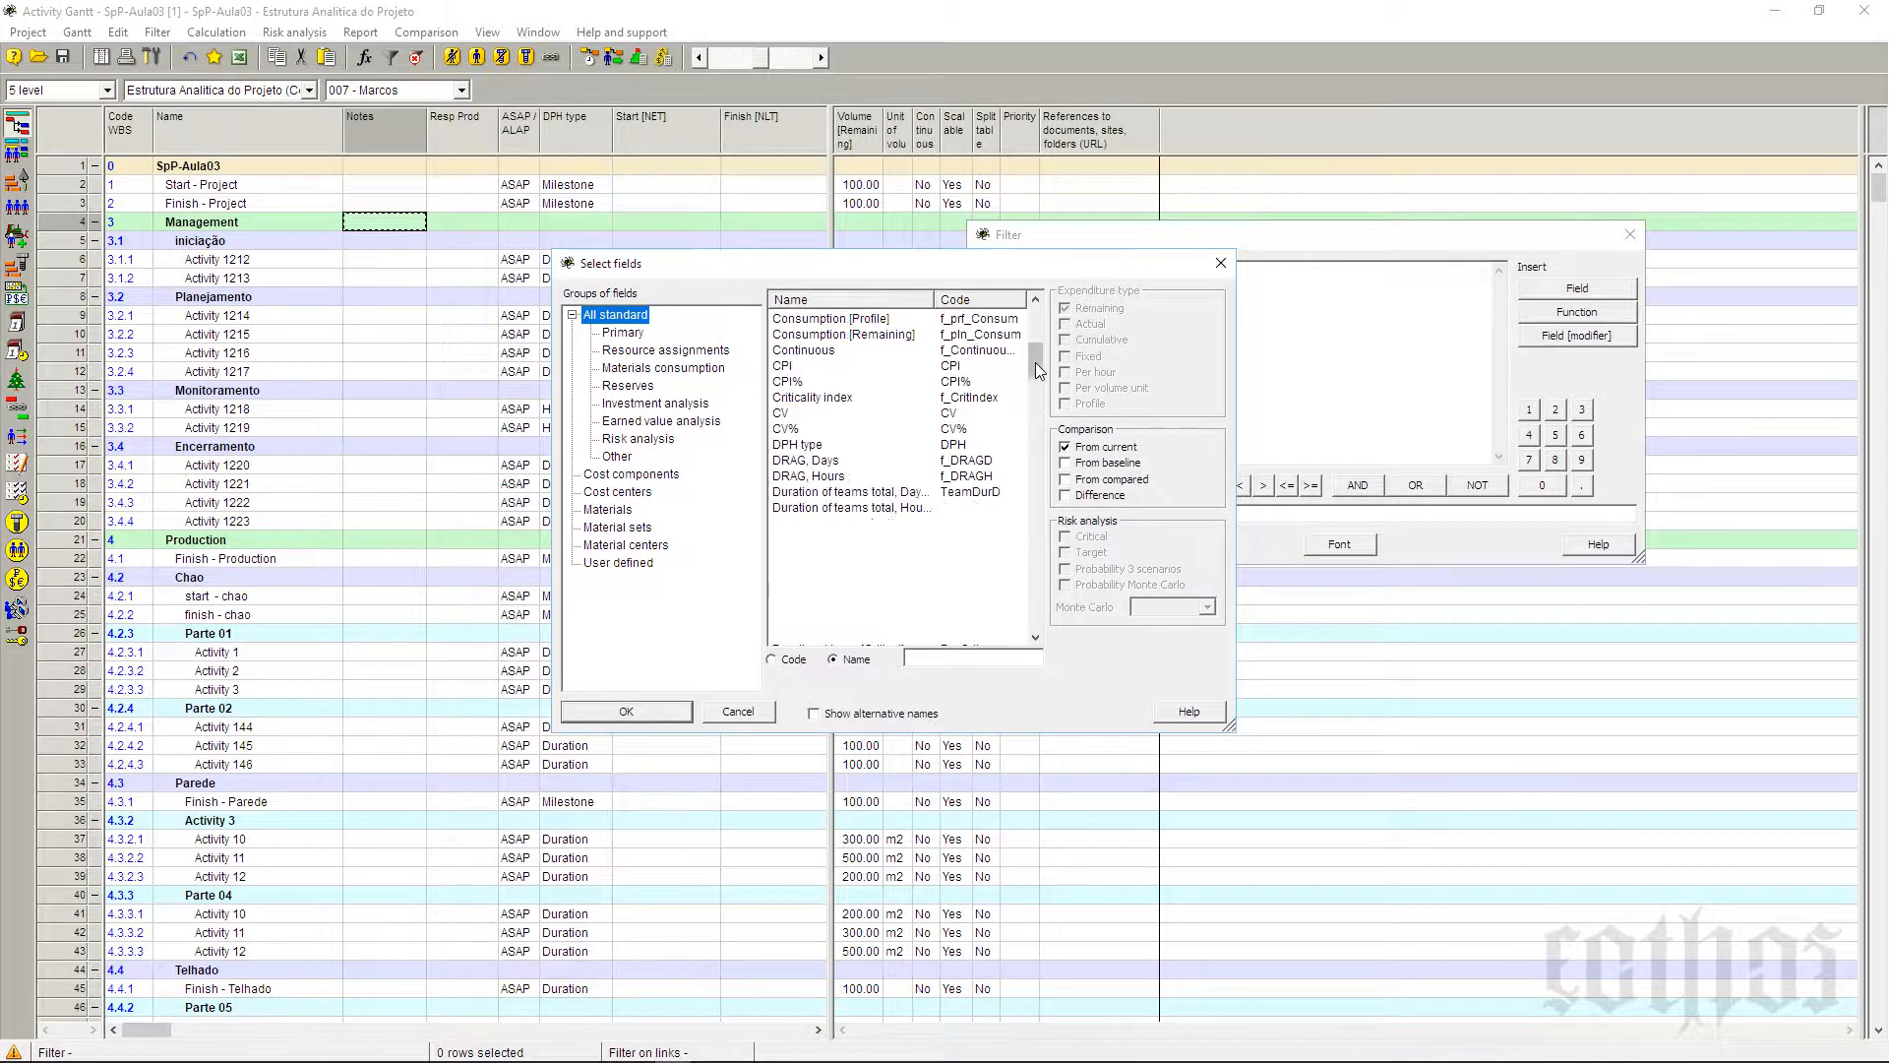
click(809, 445)
click(663, 713)
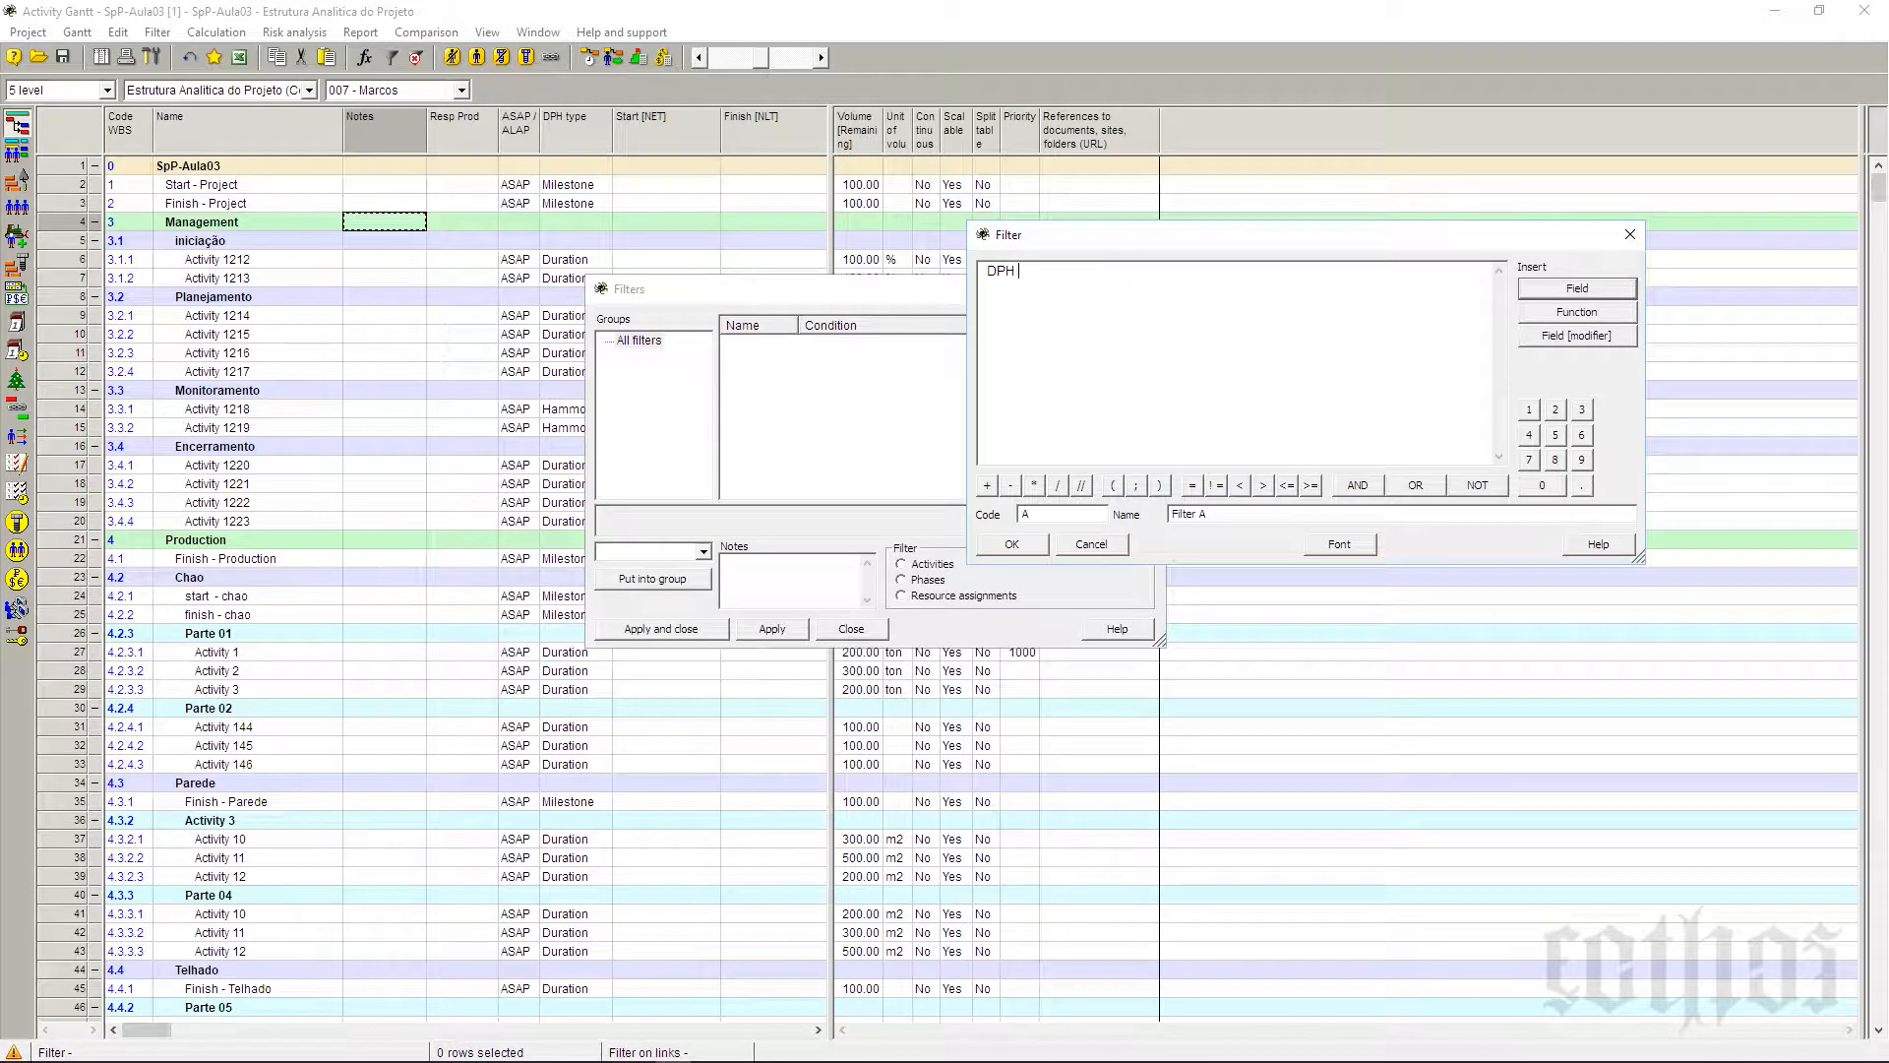
text(=)
text(milestone")
drag(1112, 281, 979, 276)
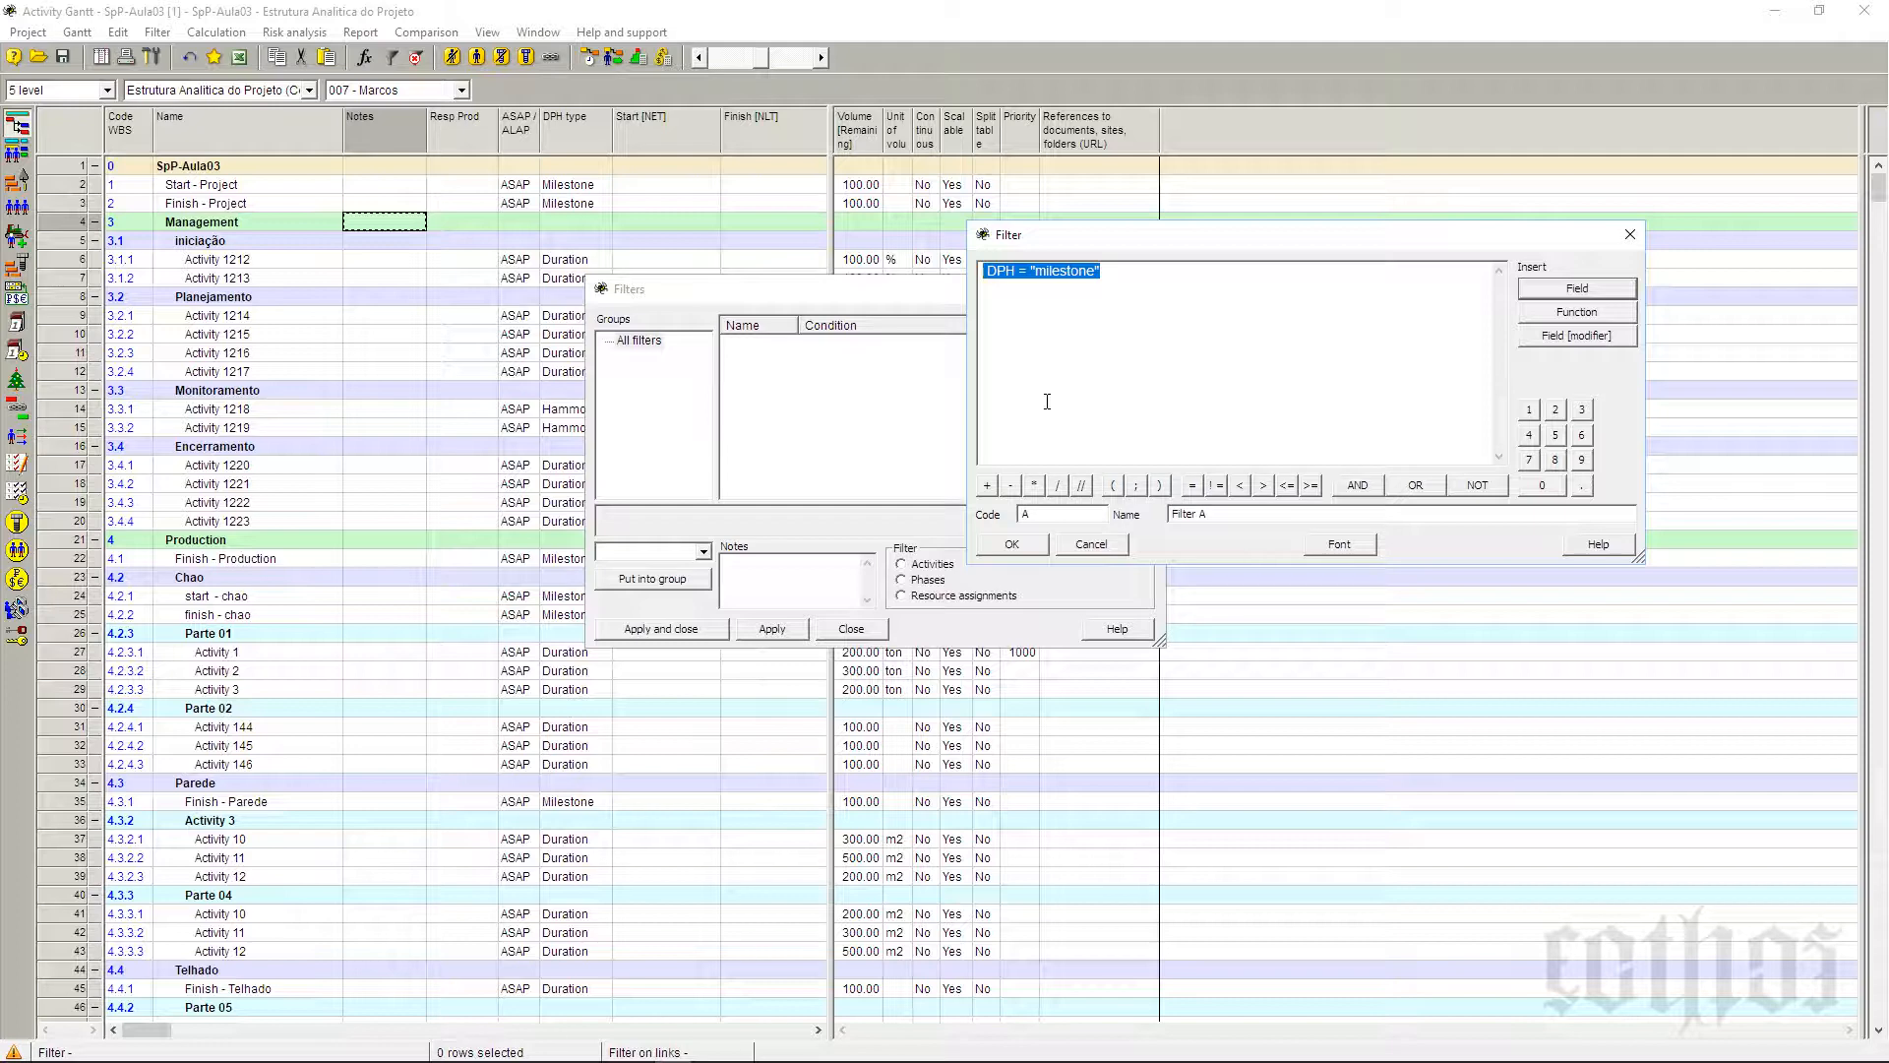
Step: Give the new filter the code cod001 and the name "somente marcos", and save it
click(1063, 515)
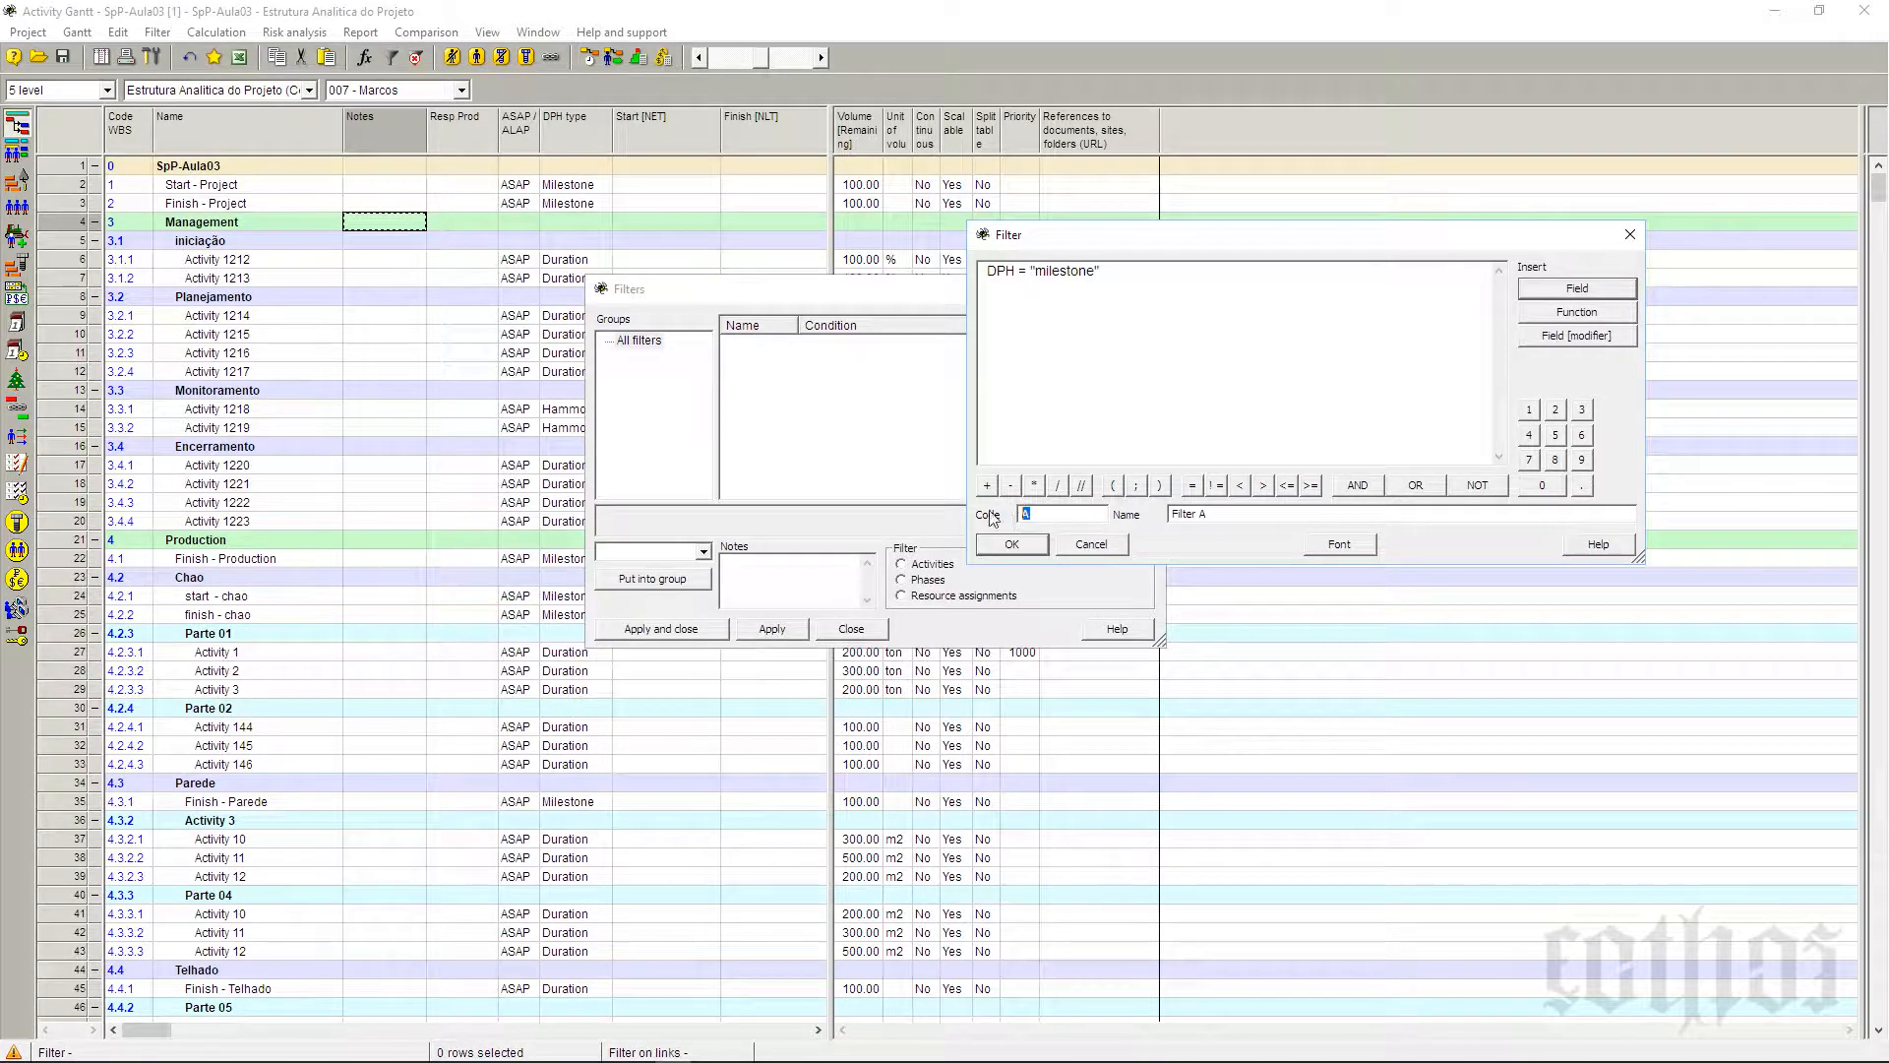
text(cod001)
key(Tab)
text(somente marcos)
click(1039, 541)
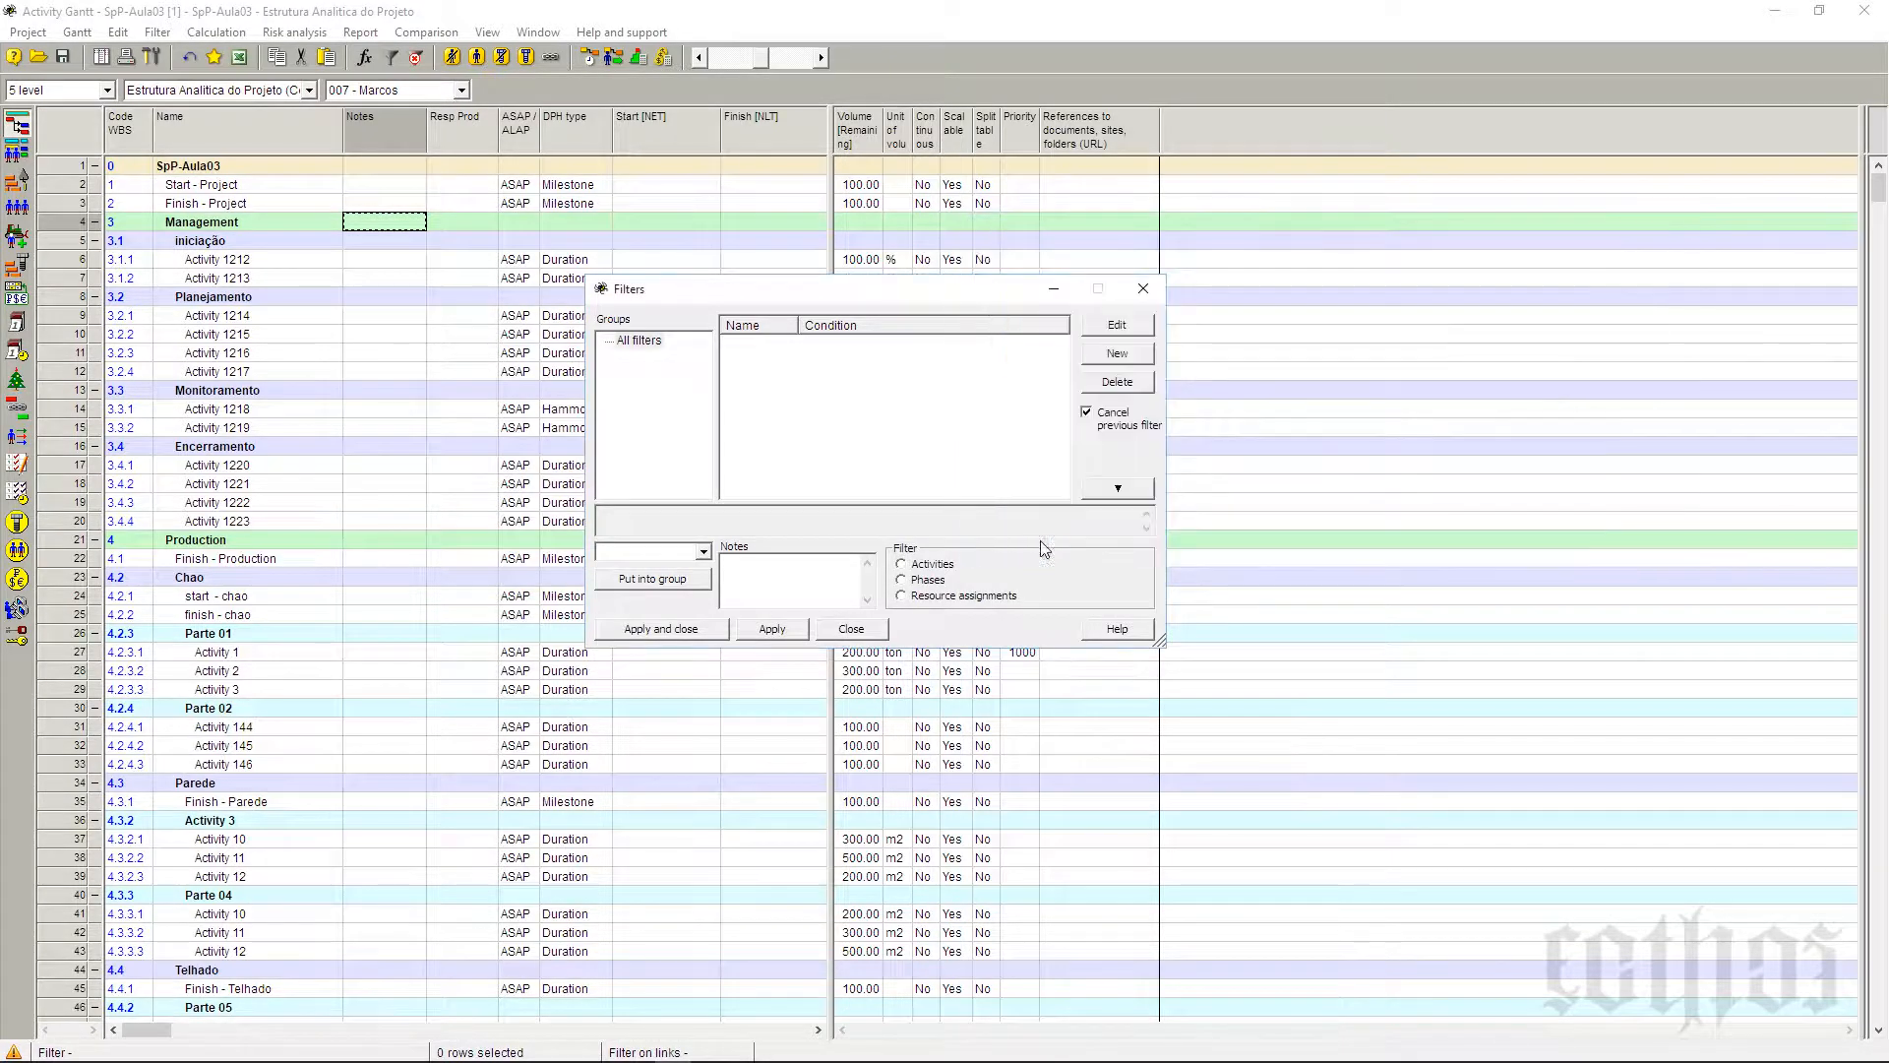
Step: Apply the "somente marcos" filter to activities, move its window clear of the table, and check the listed finish milestones group by group
drag(1011, 297, 1211, 297)
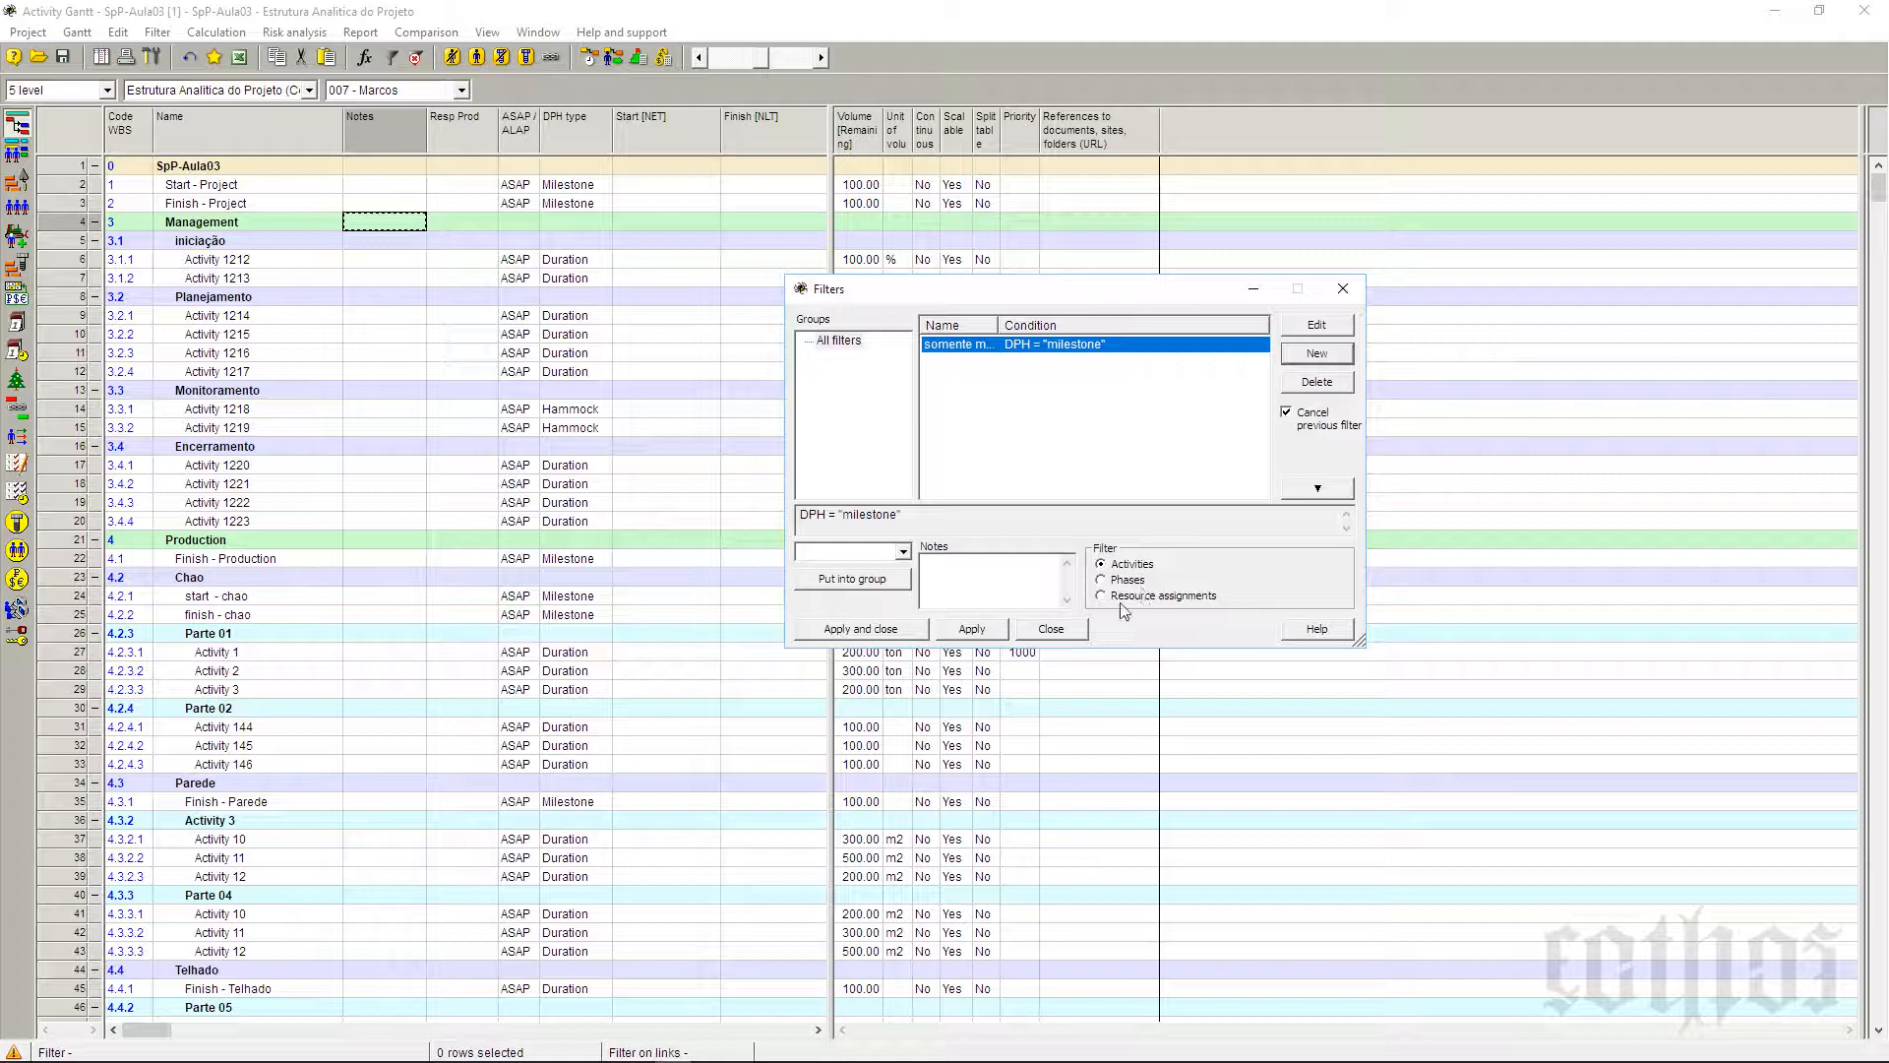
click(969, 629)
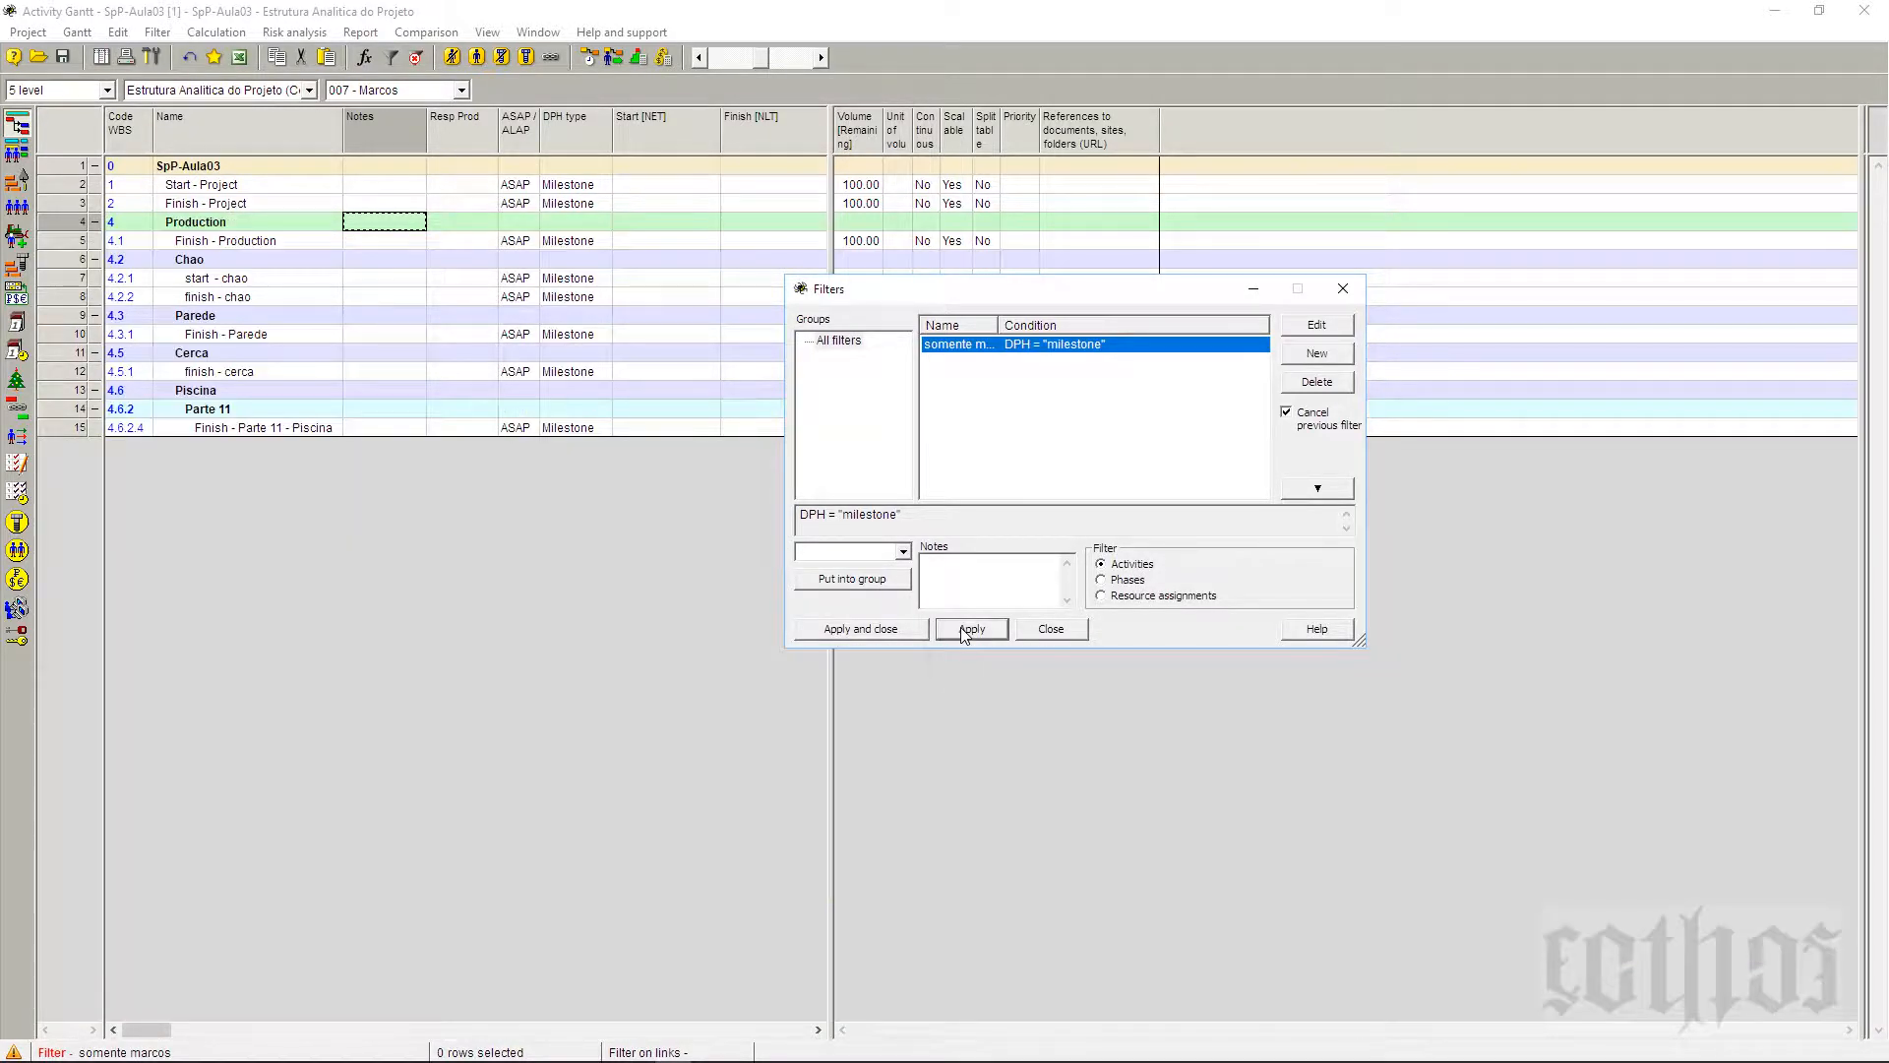
drag(1088, 287, 1281, 512)
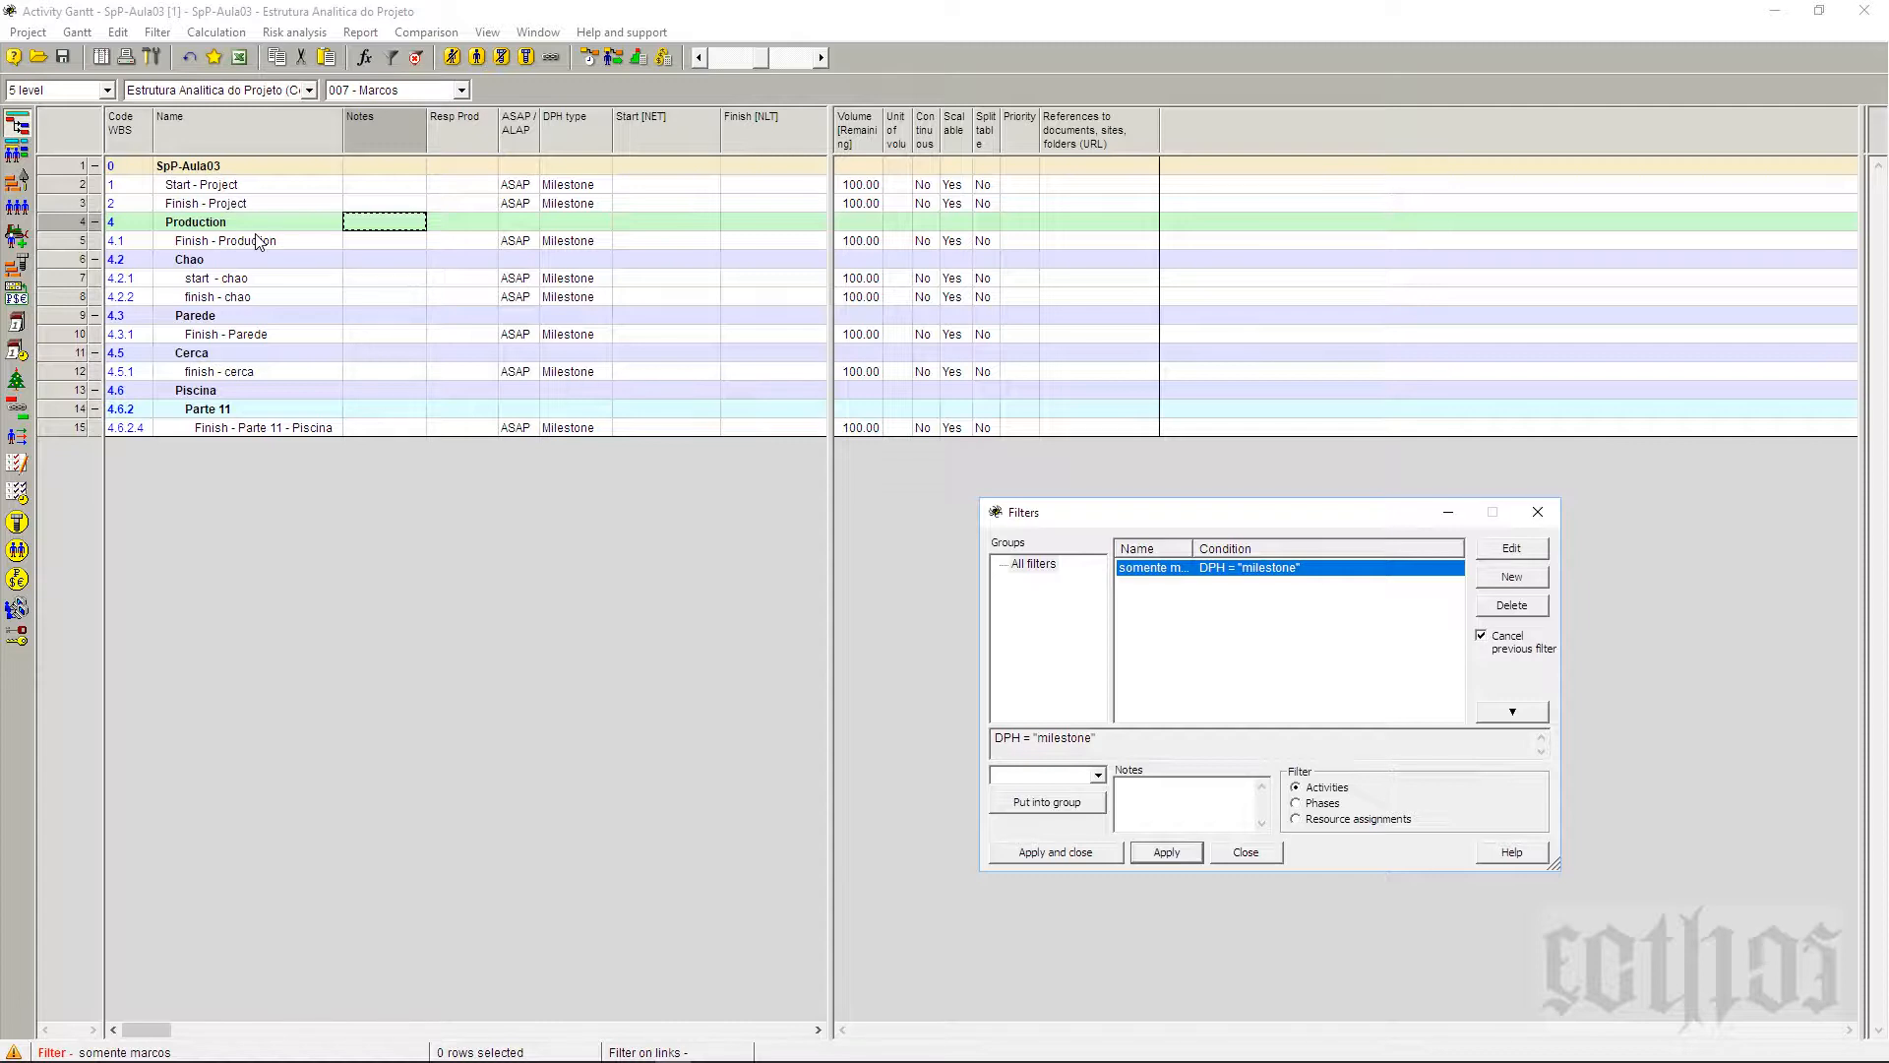
click(254, 296)
click(253, 334)
click(254, 372)
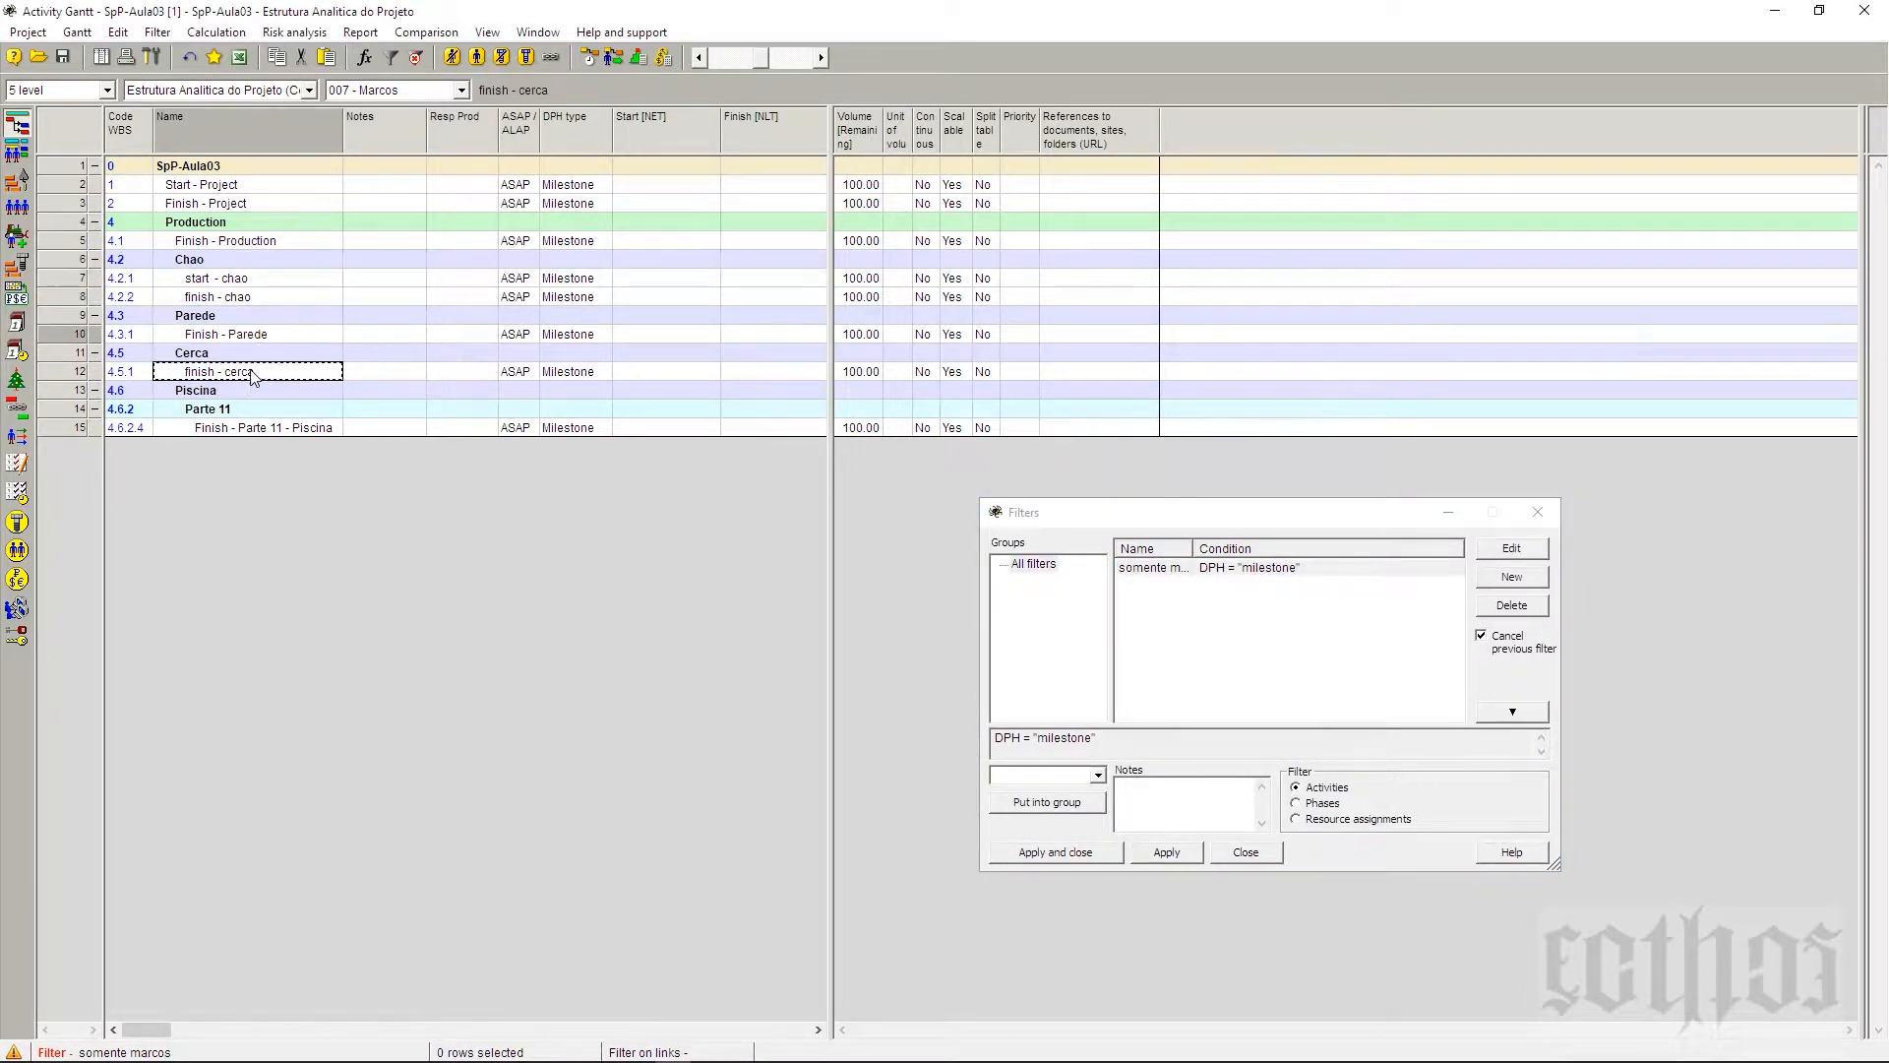
click(257, 428)
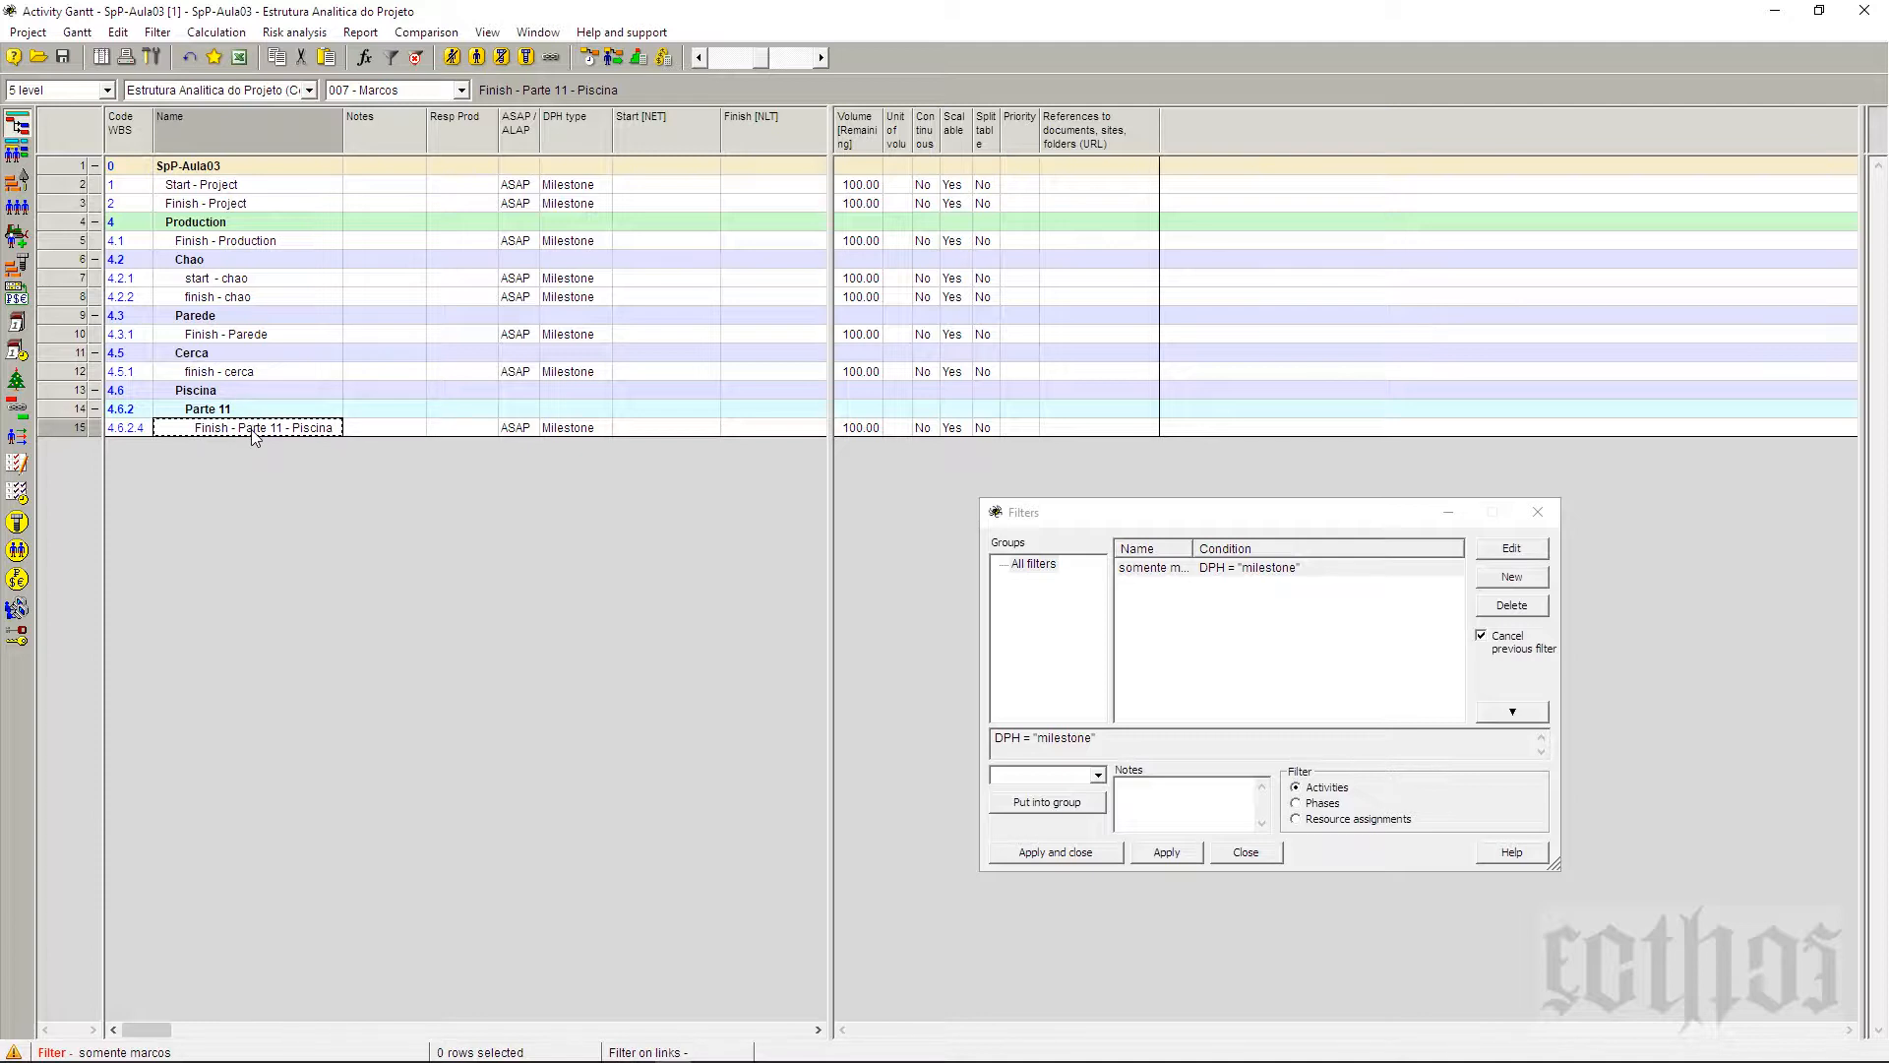
Step: Close the list of filters and cancel the filter on rows
click(1247, 858)
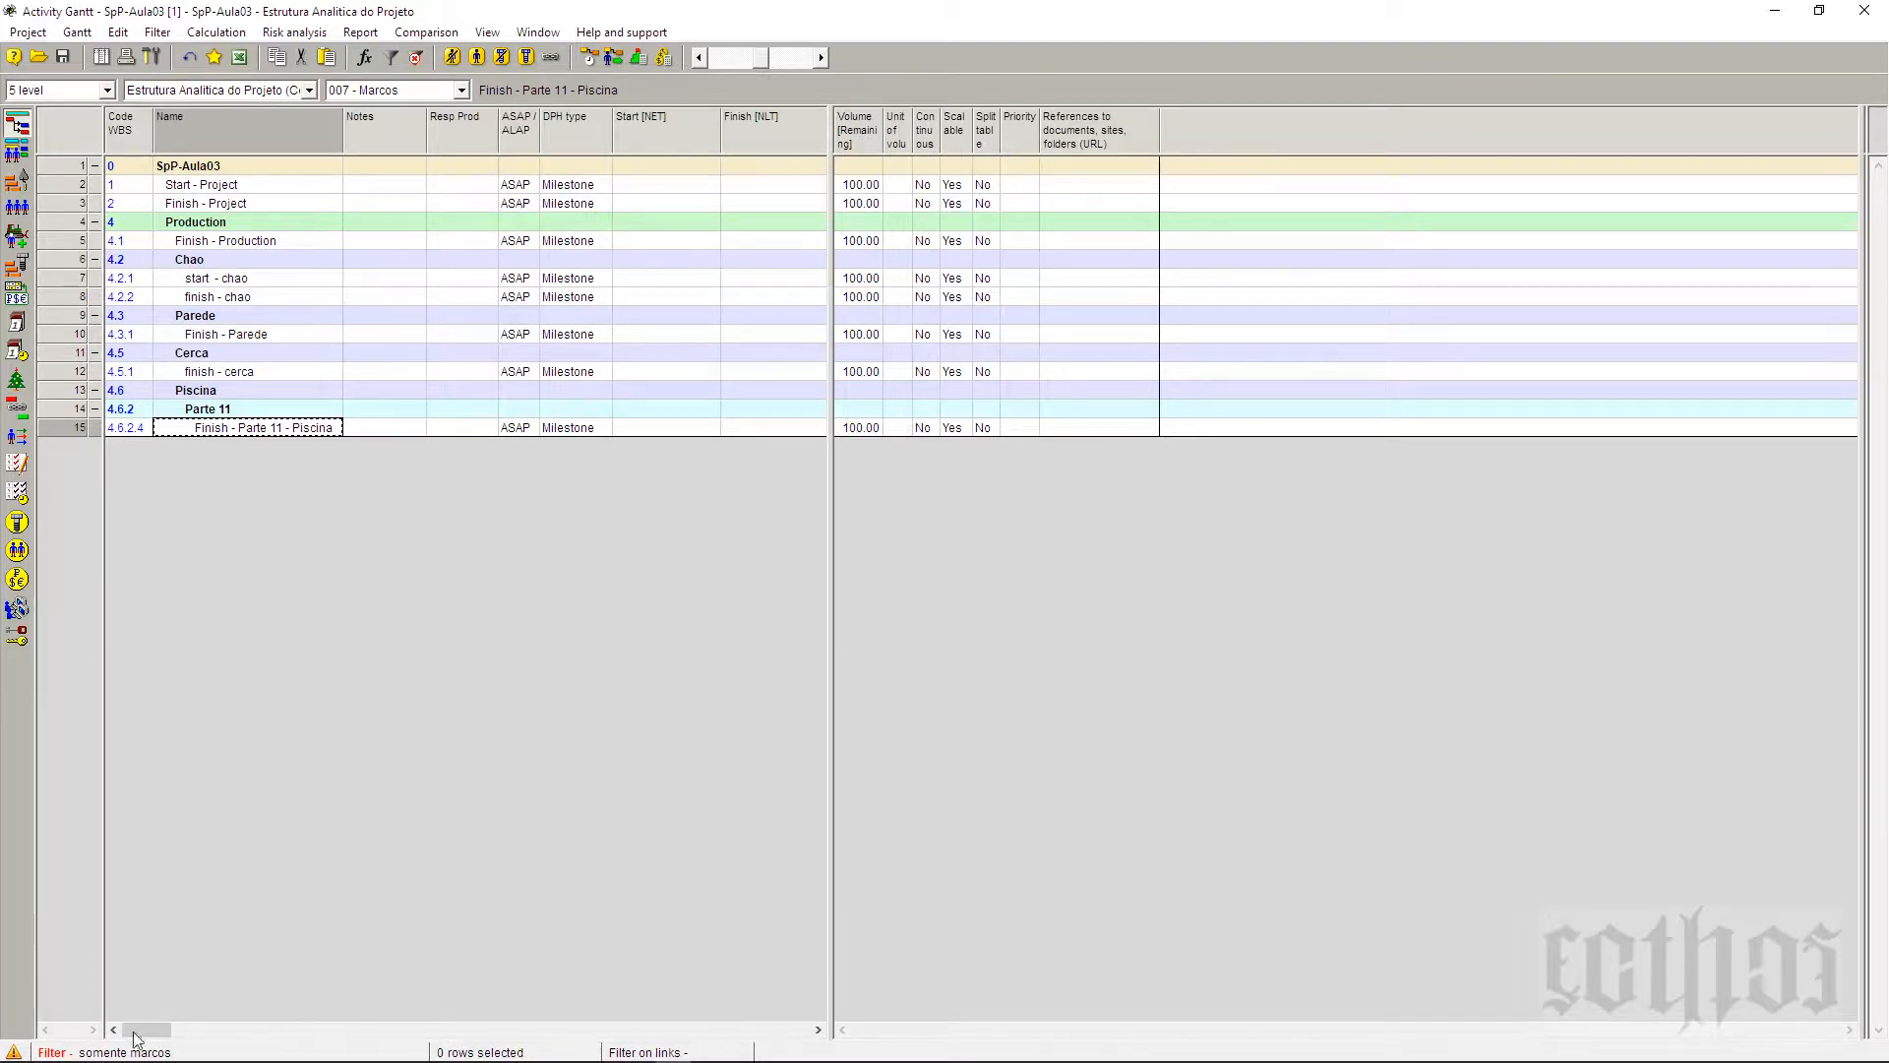
click(147, 35)
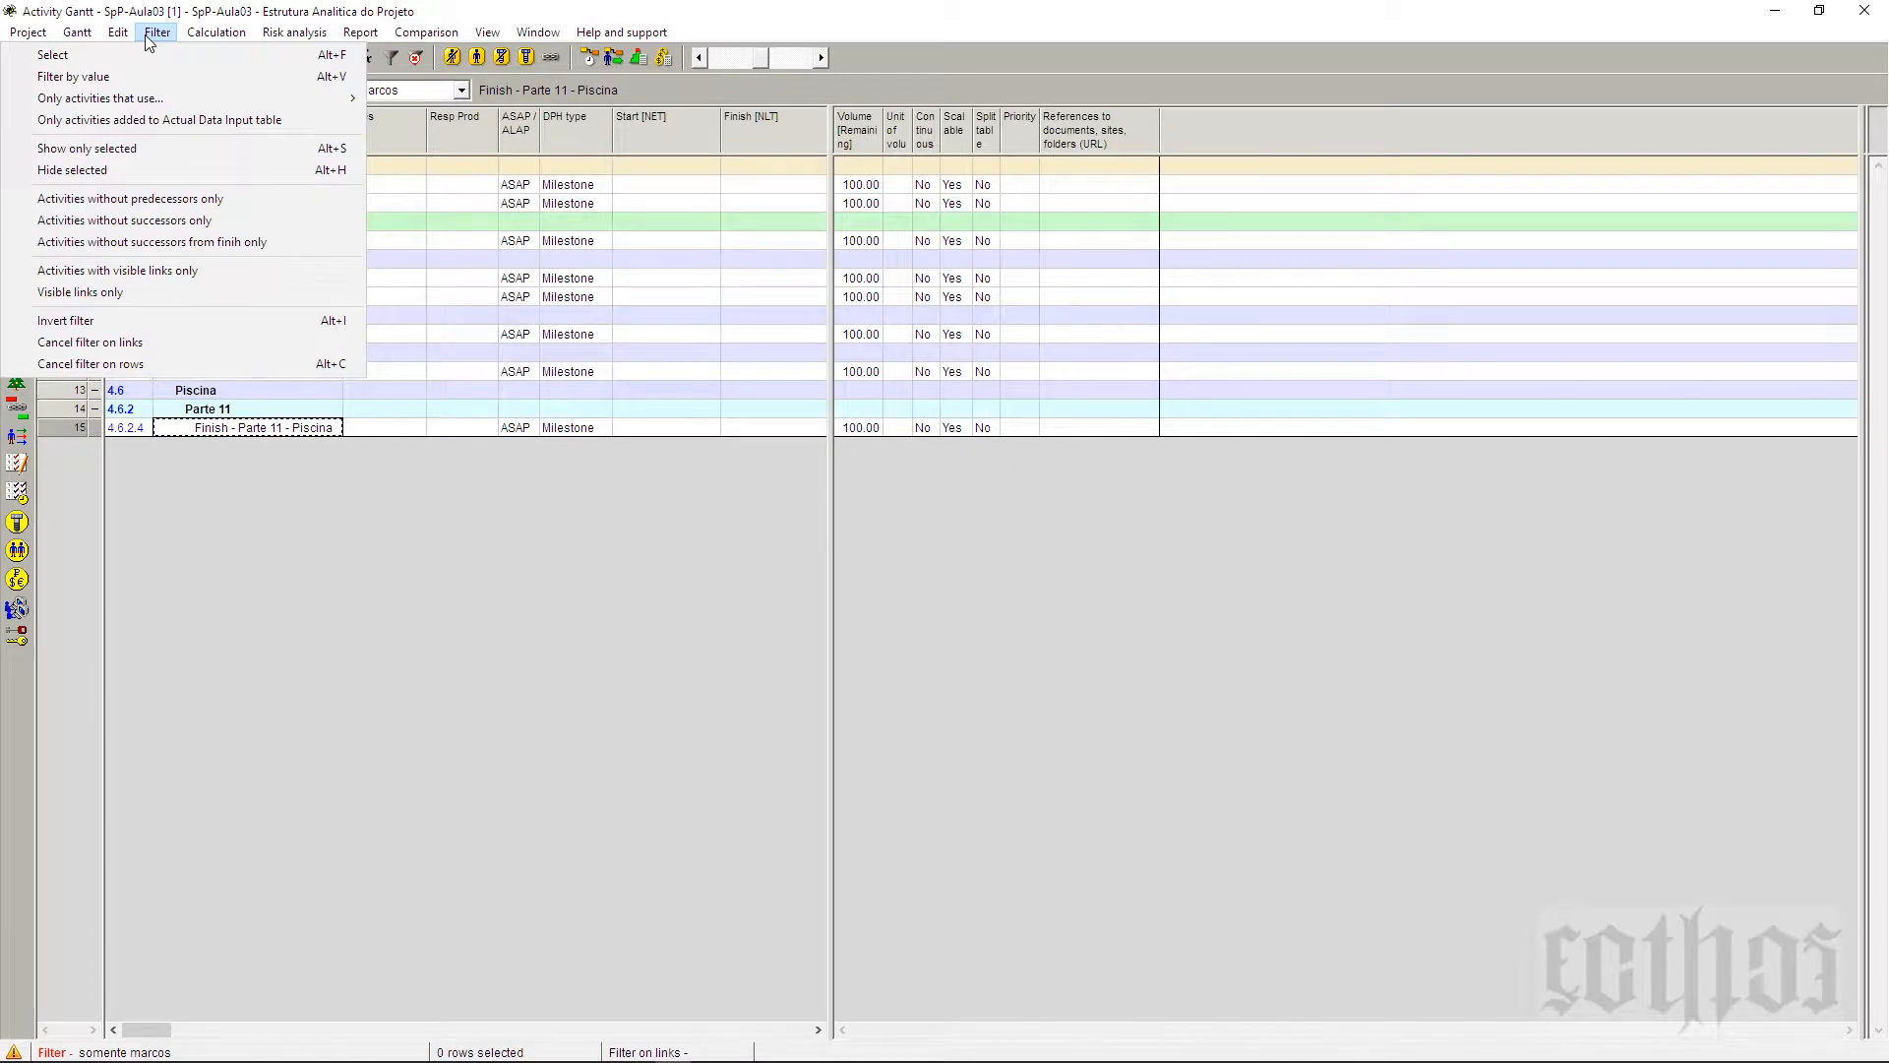
click(154, 363)
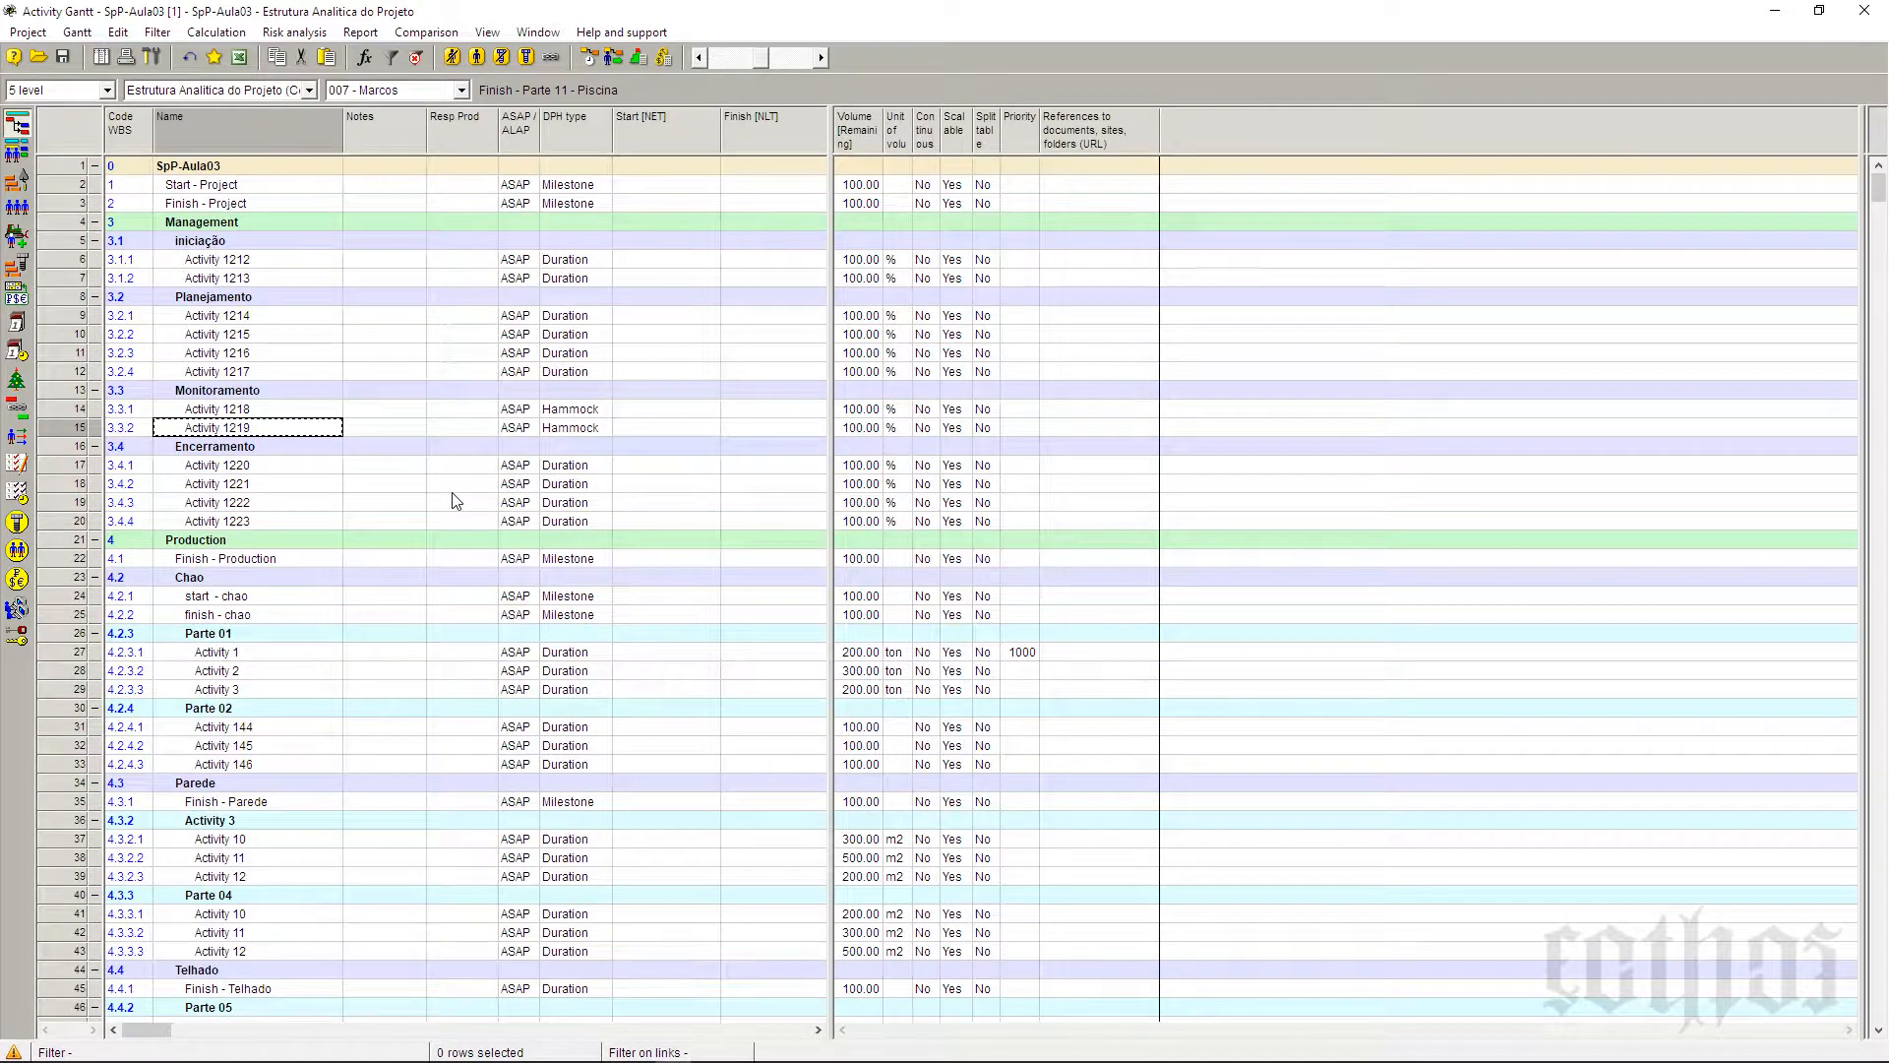
Step: Check the DPH type of finish - cerca and set the DPH type of Finish - Telhado to Milestone
scroll(536, 424, down, 7)
scroll(639, 542, down, 3)
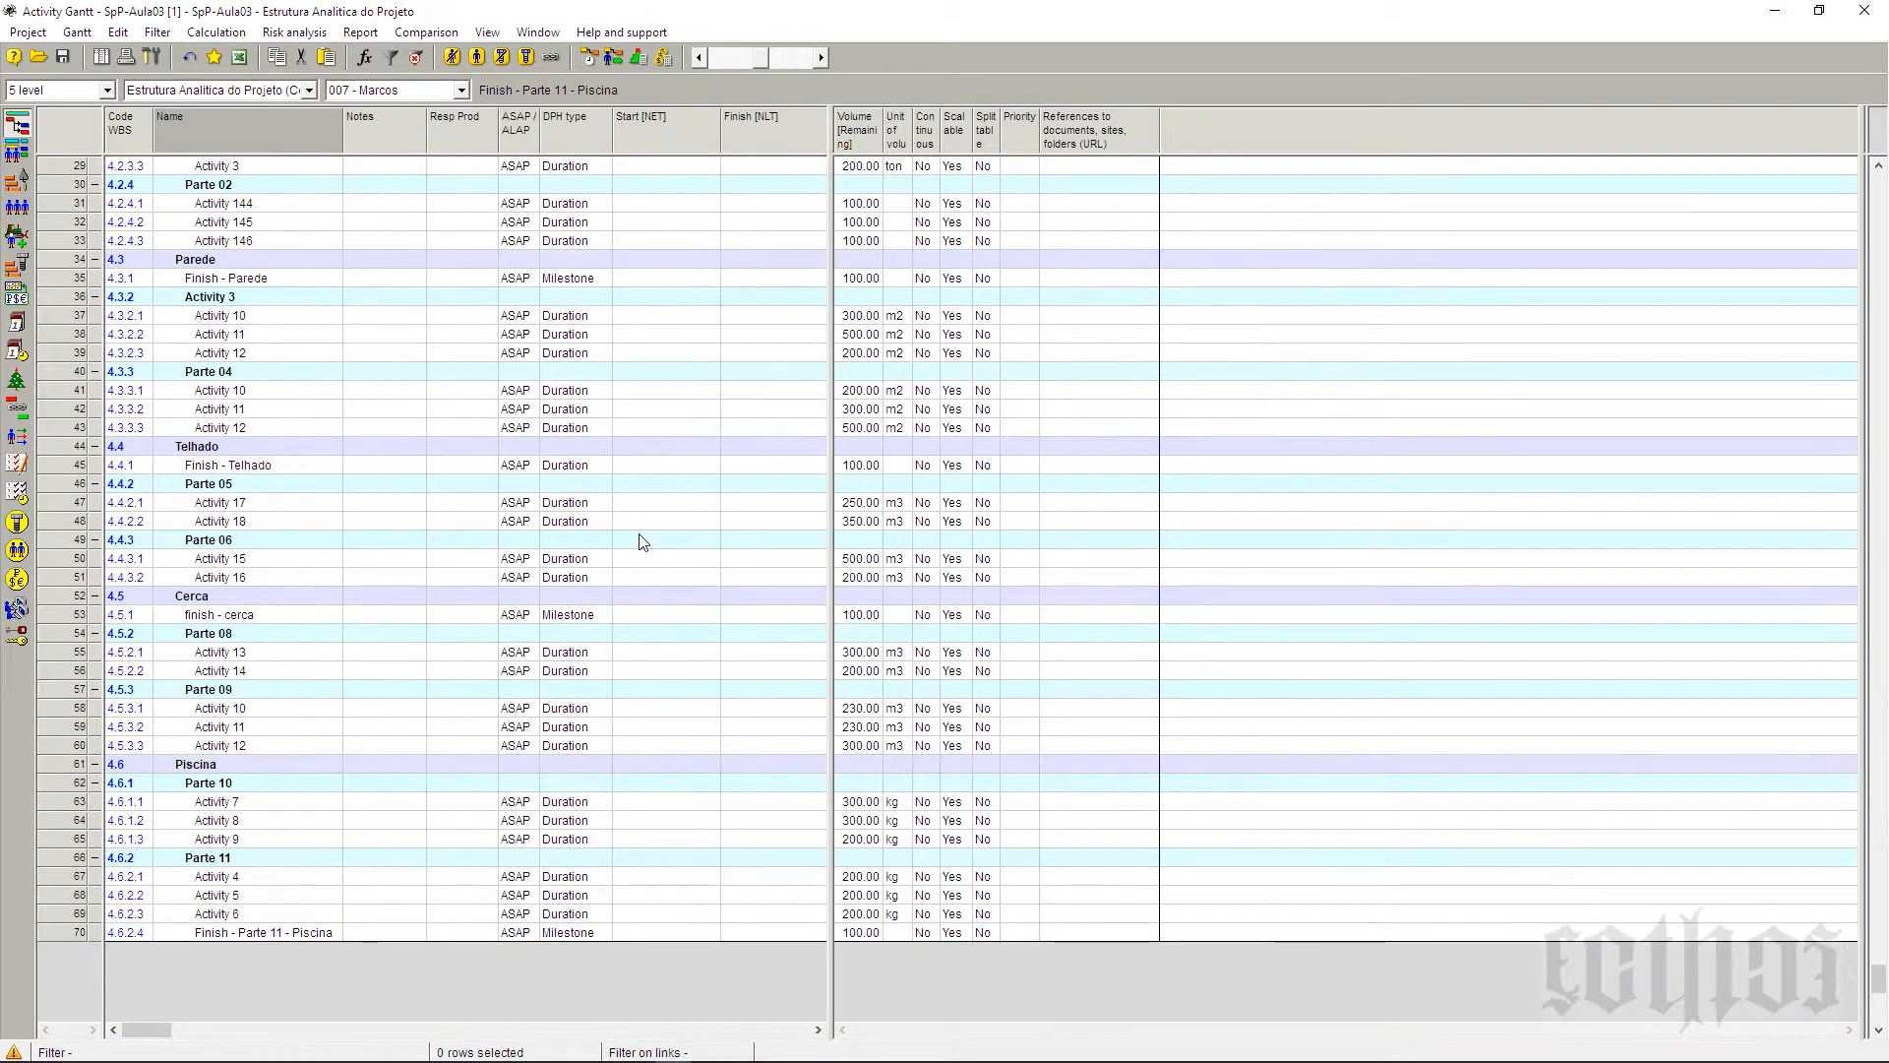
click(222, 616)
key(Right)
key(Right)
key(Right)
key(Right)
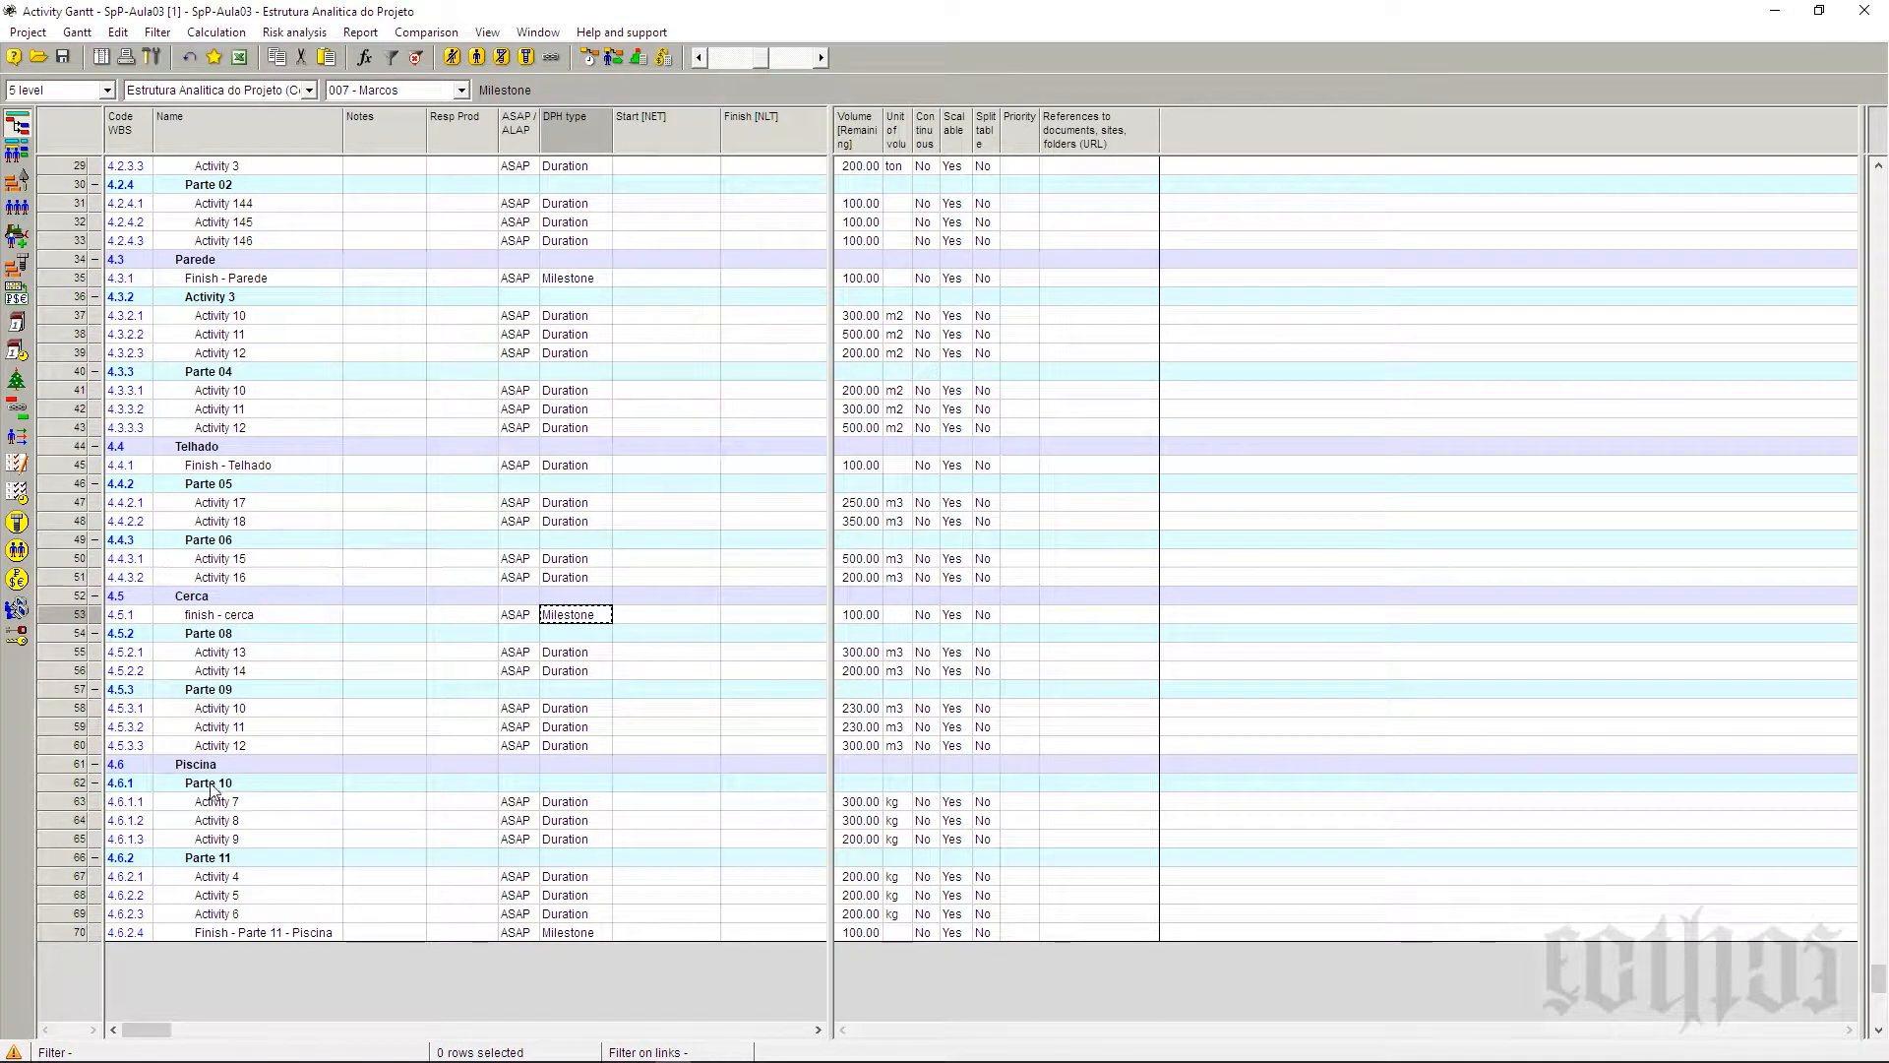
click(222, 465)
click(572, 473)
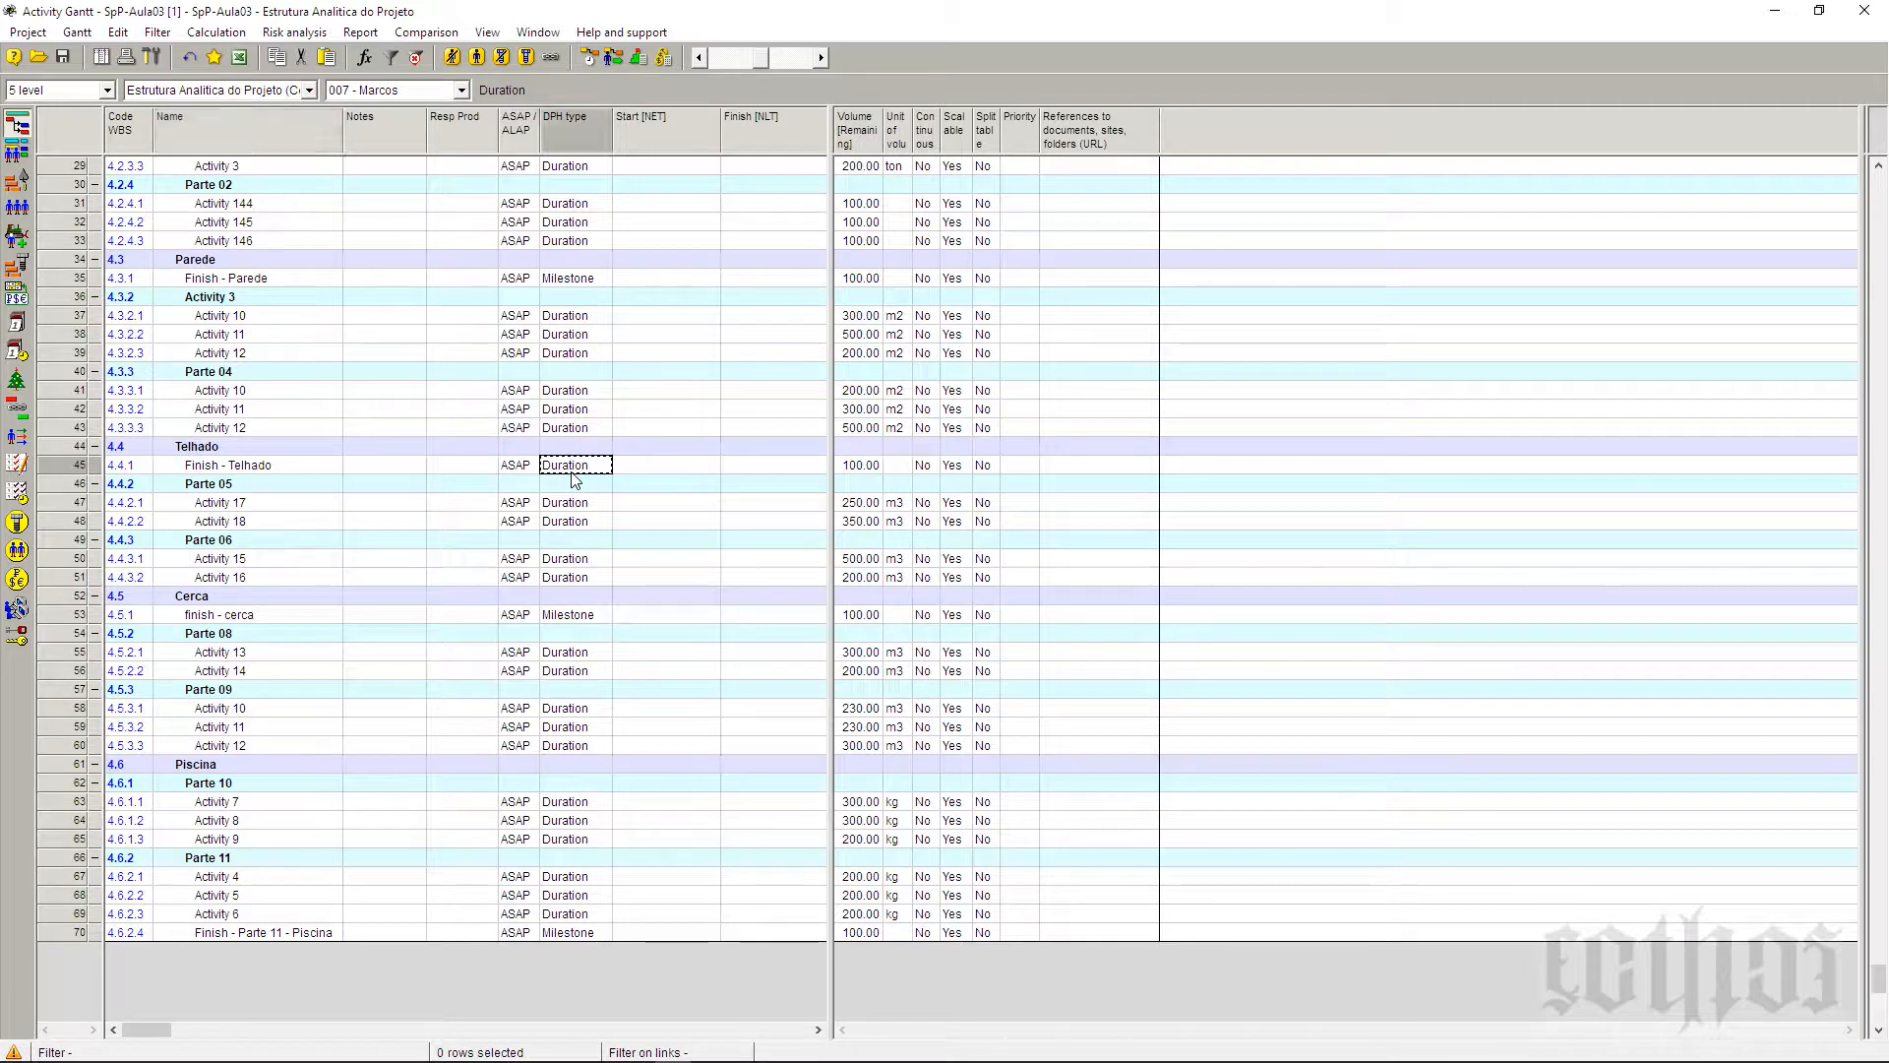
click(573, 470)
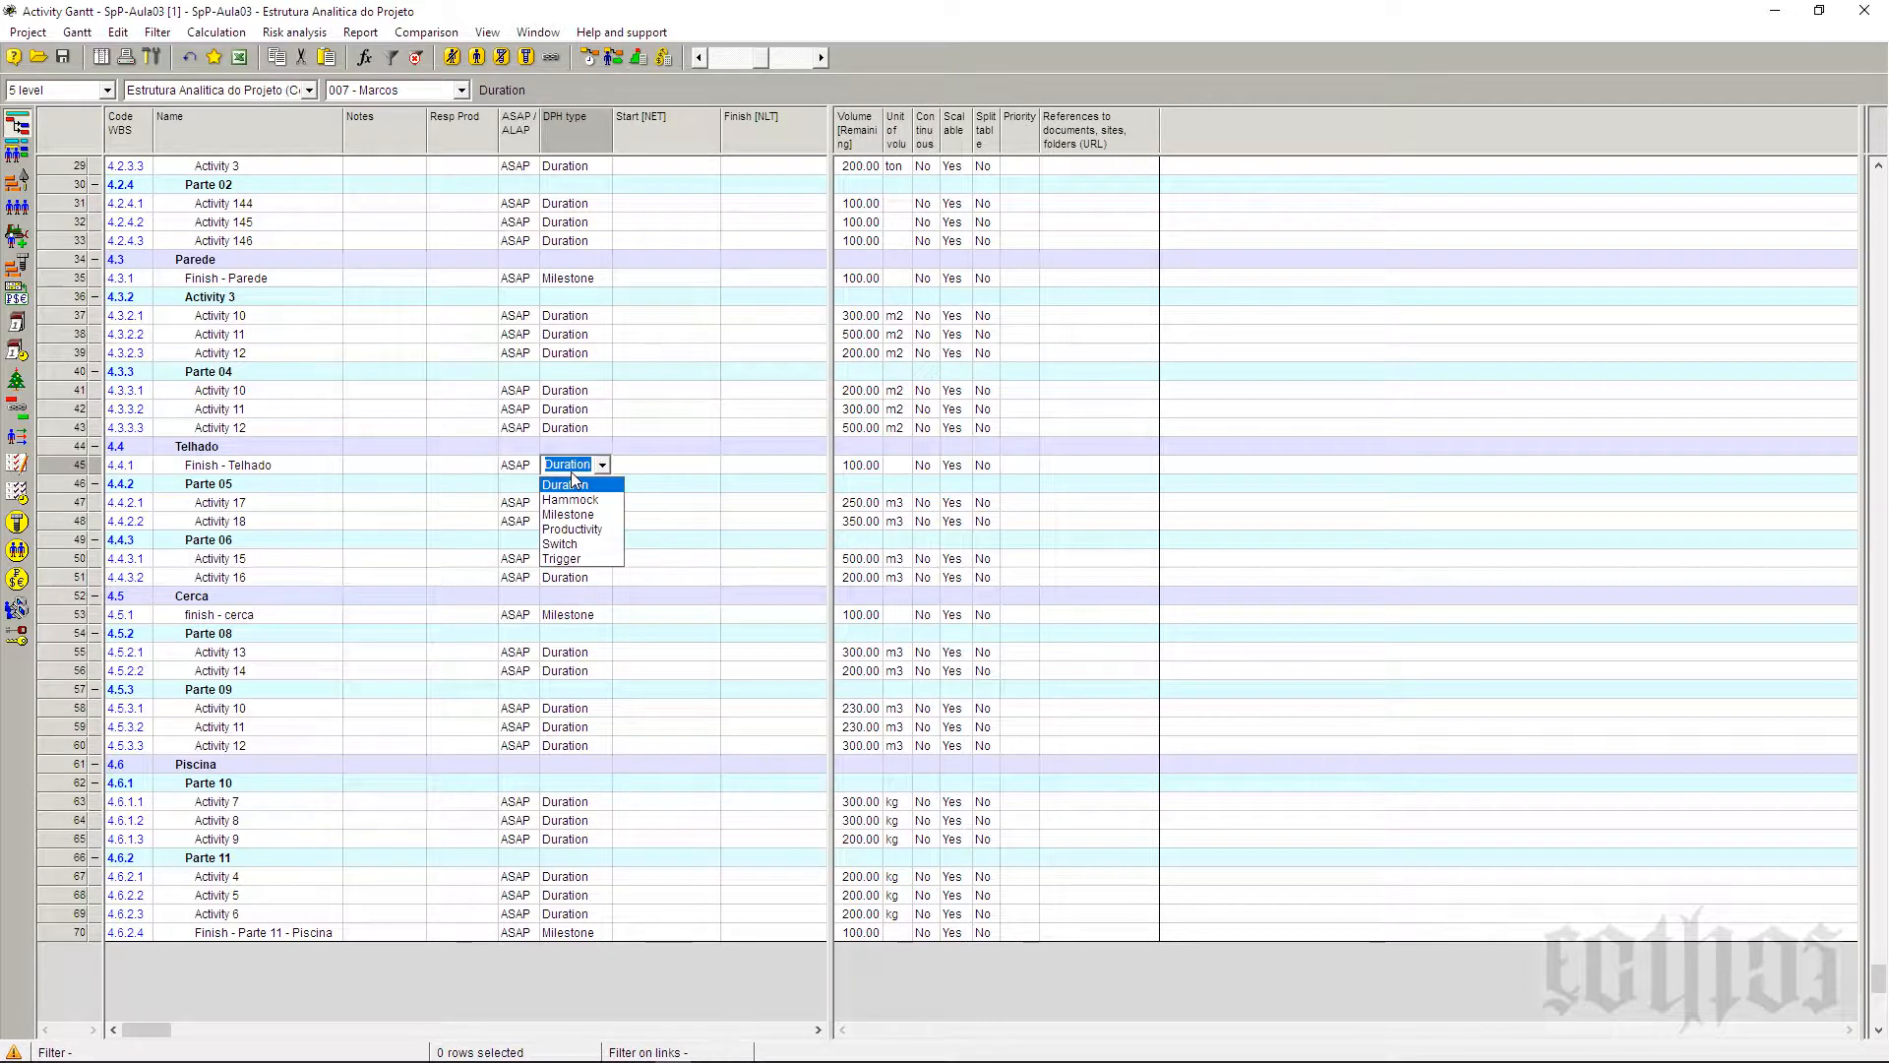
click(578, 515)
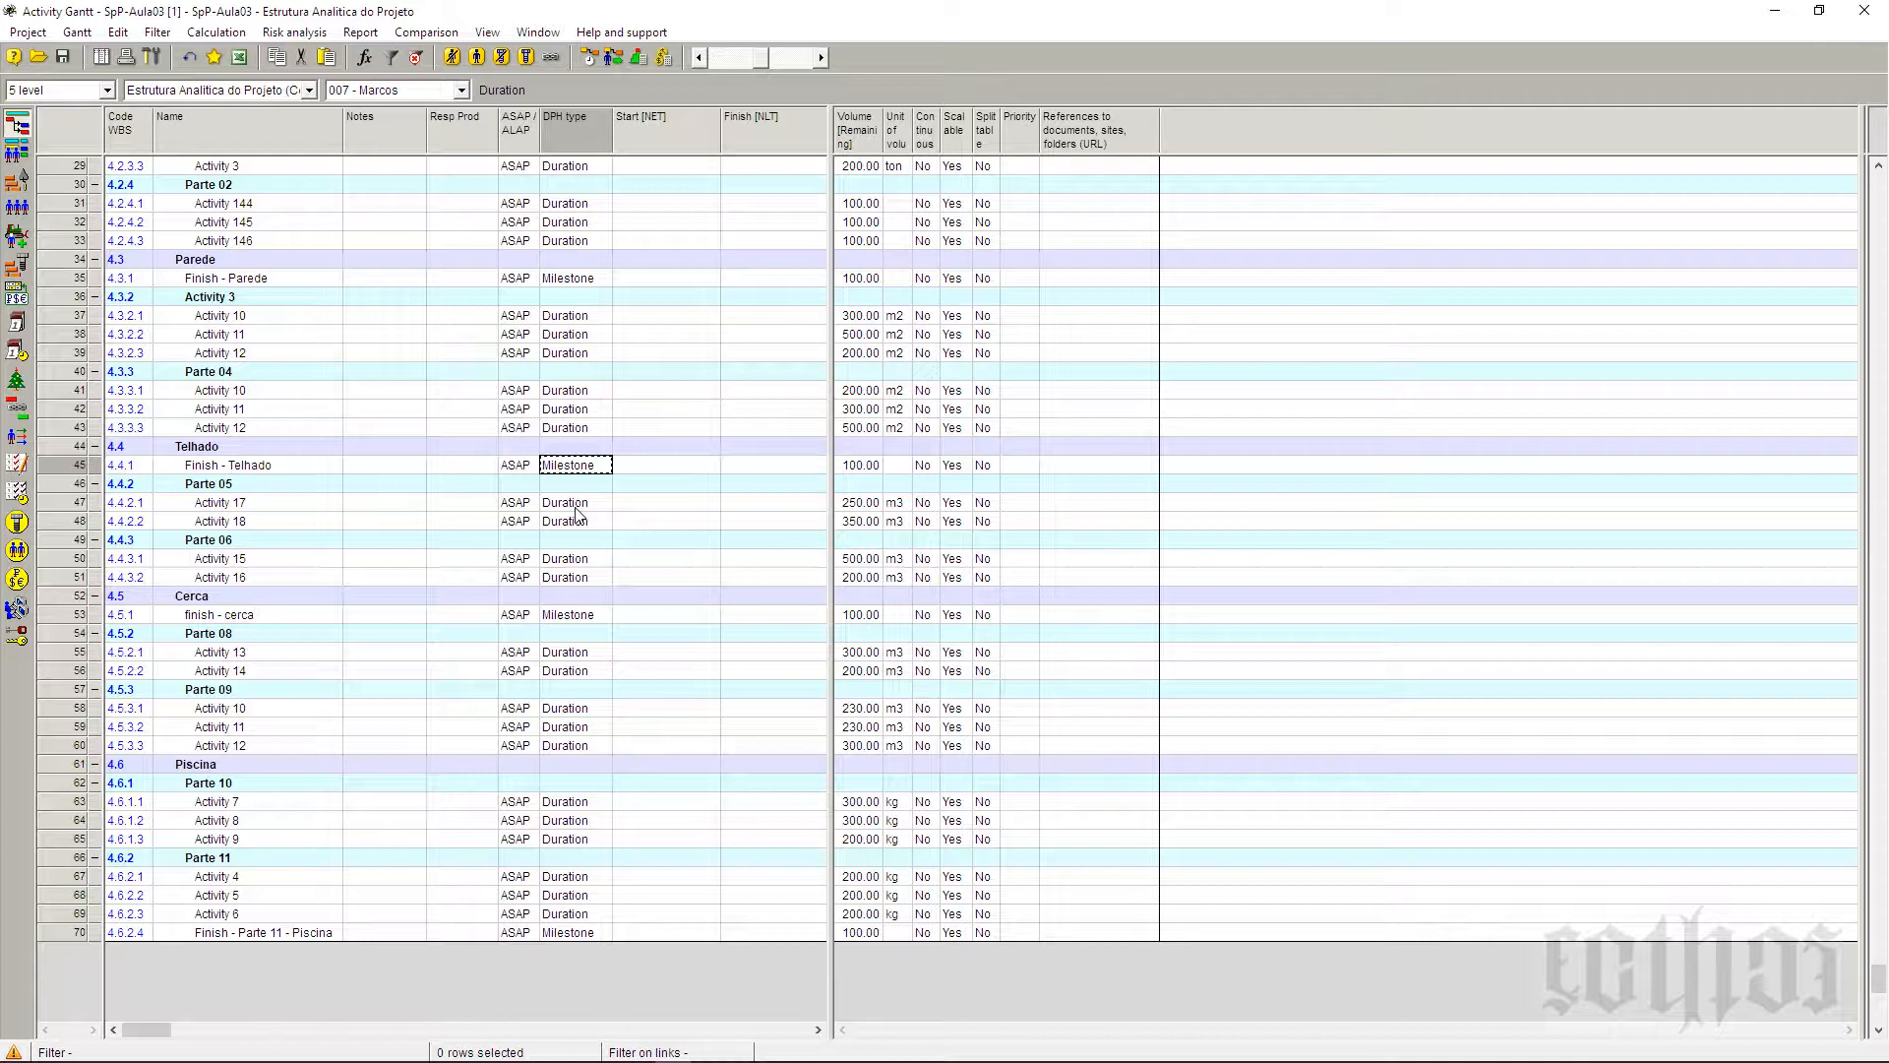
click(576, 504)
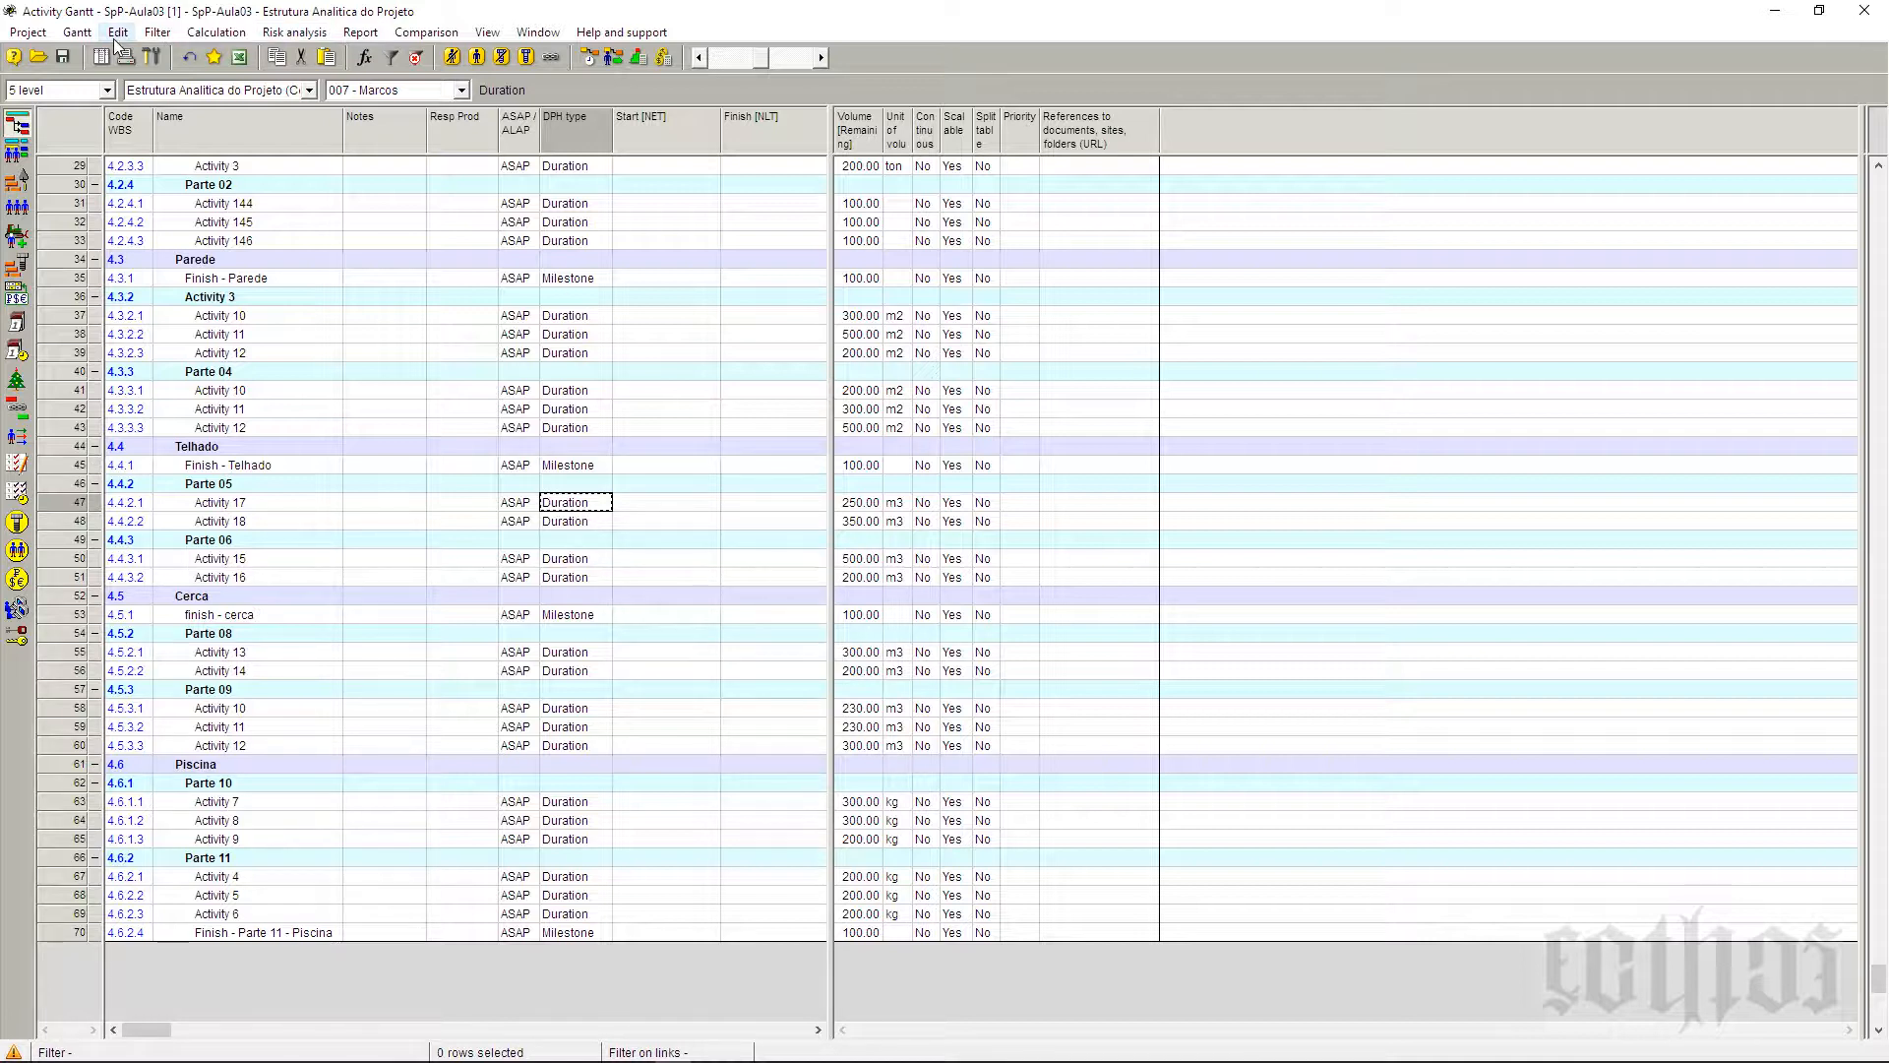
Step: Reapply the saved "somente marcos" filter to the activity table
click(158, 32)
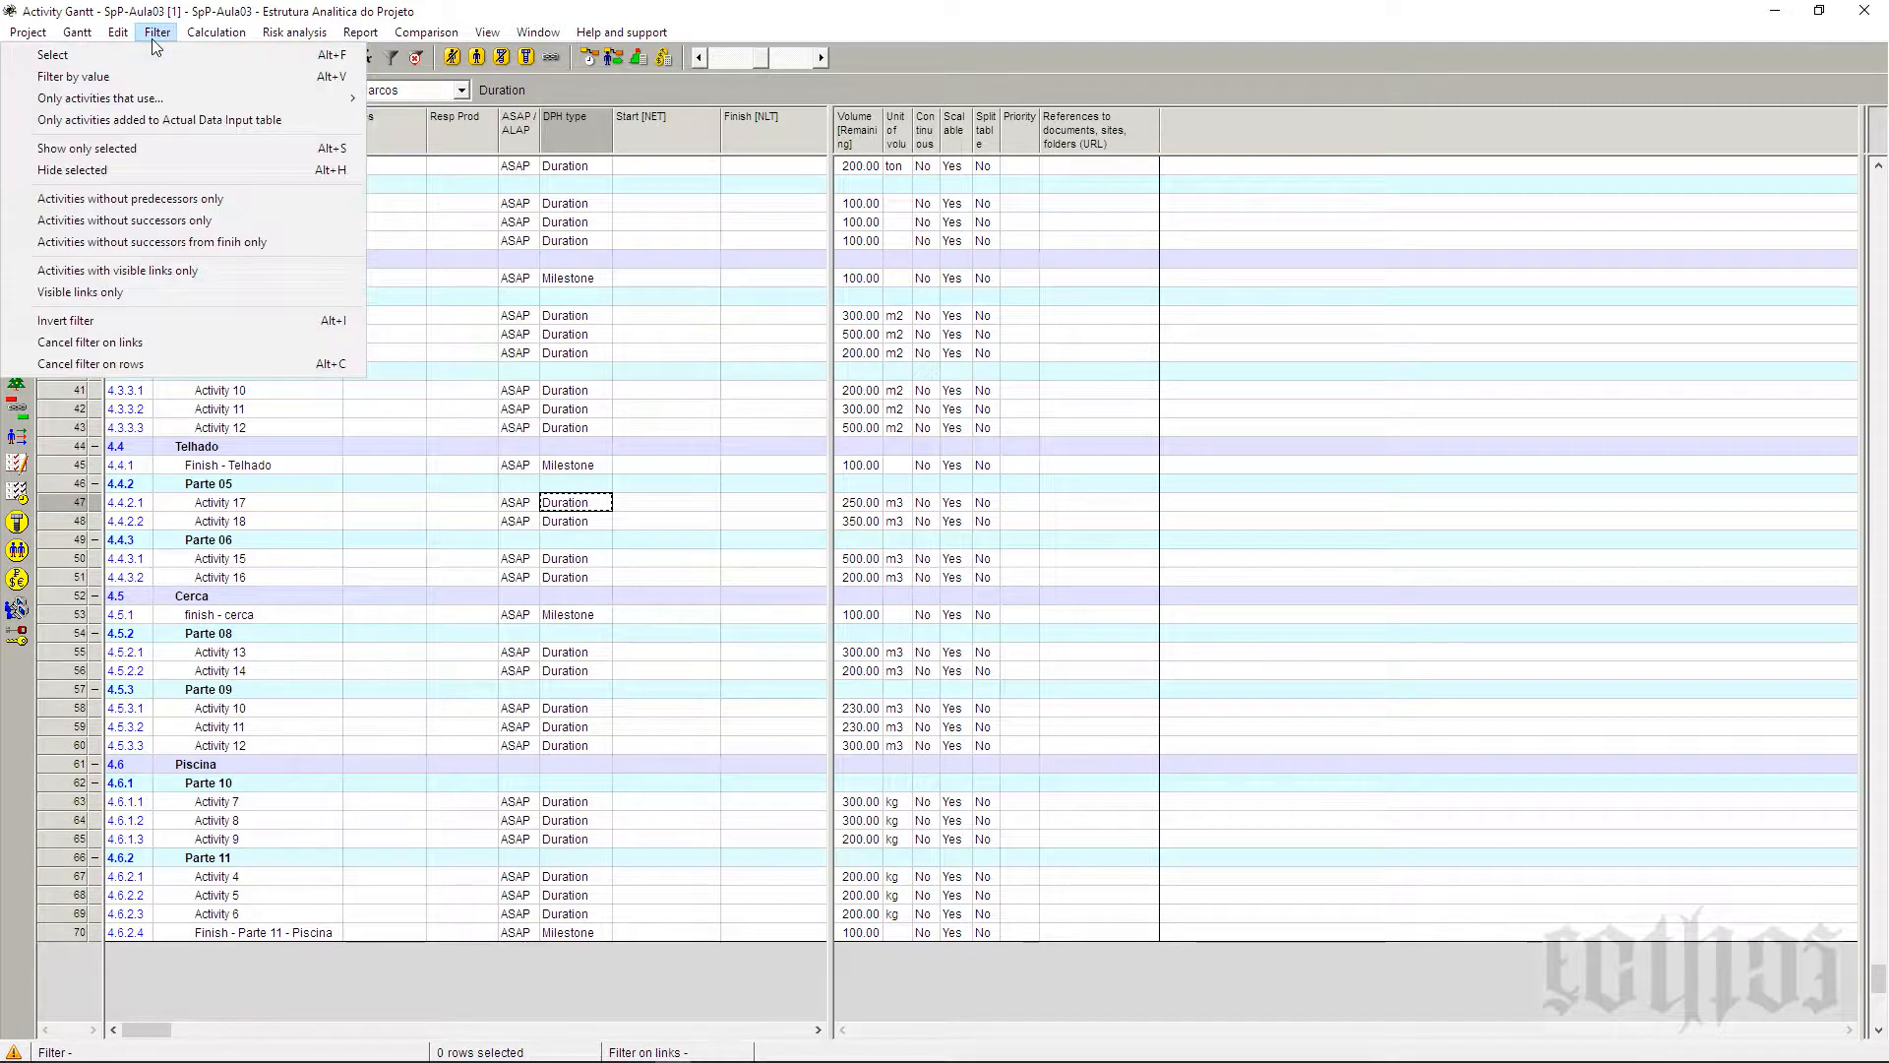
click(157, 55)
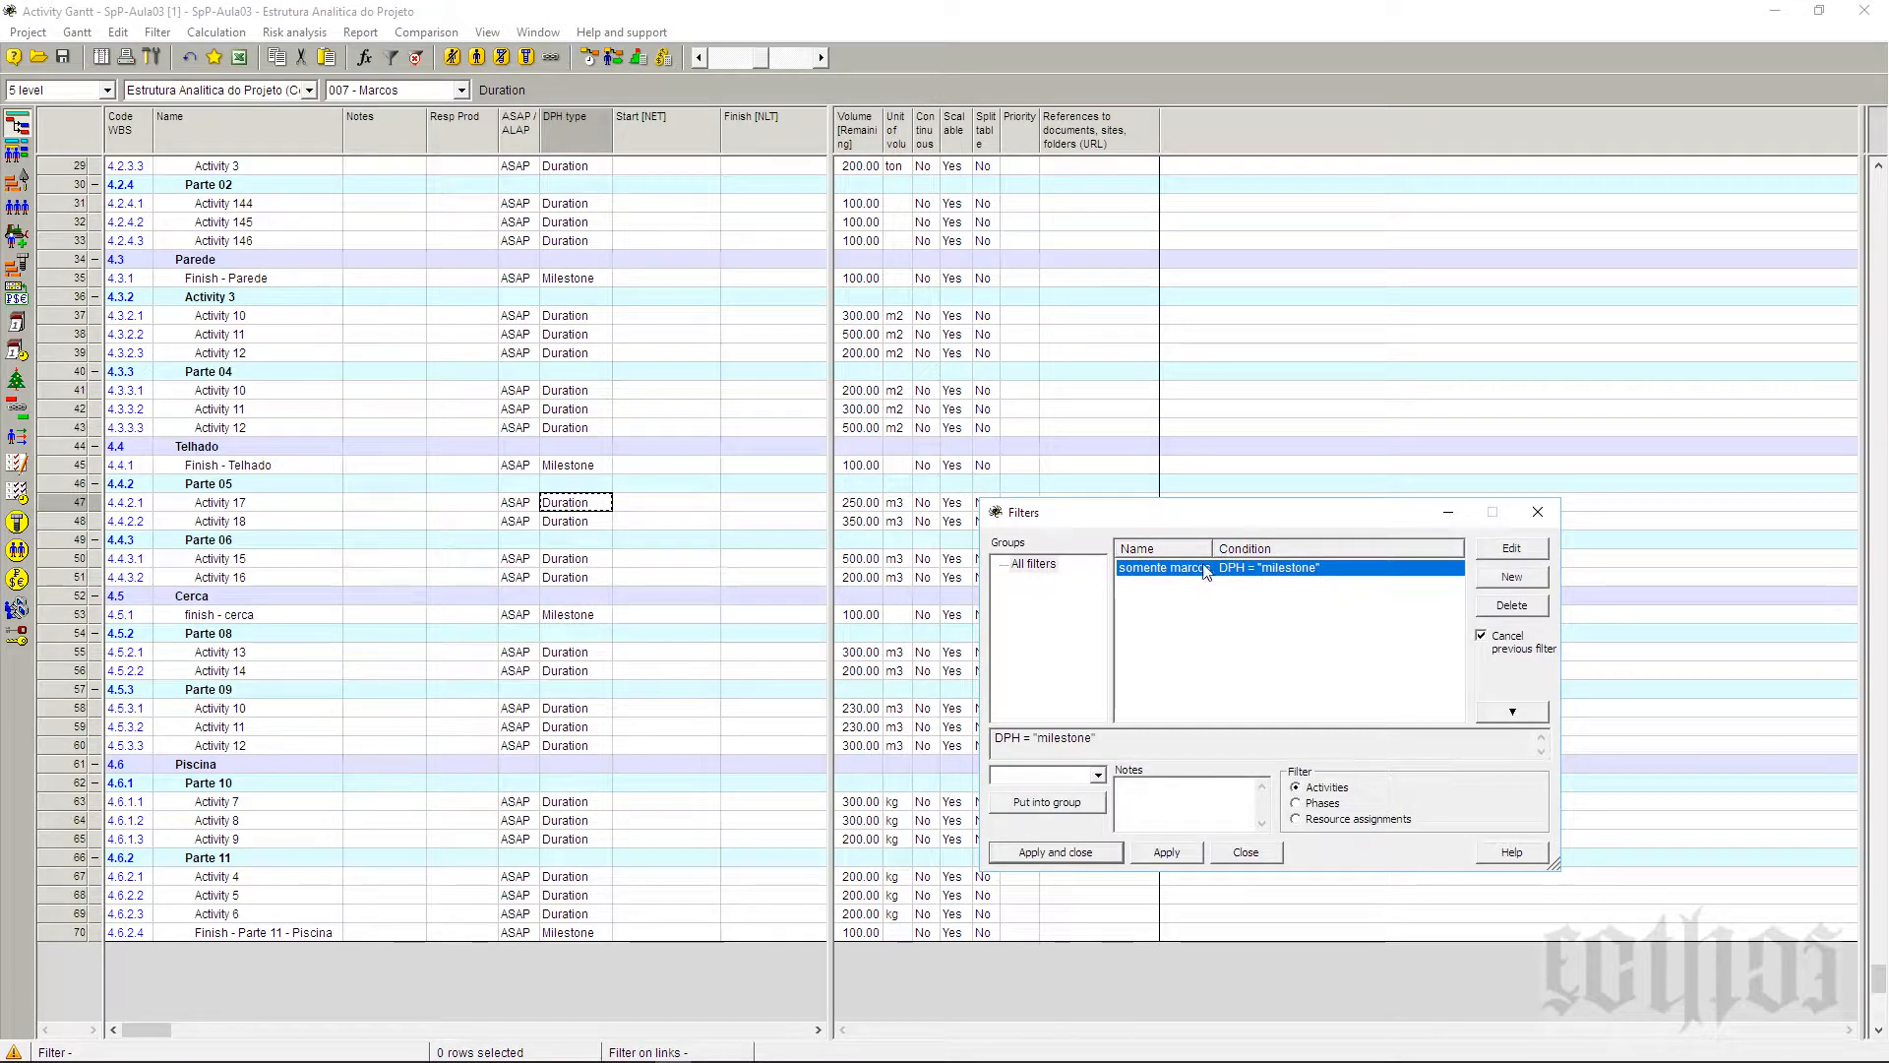
click(1189, 852)
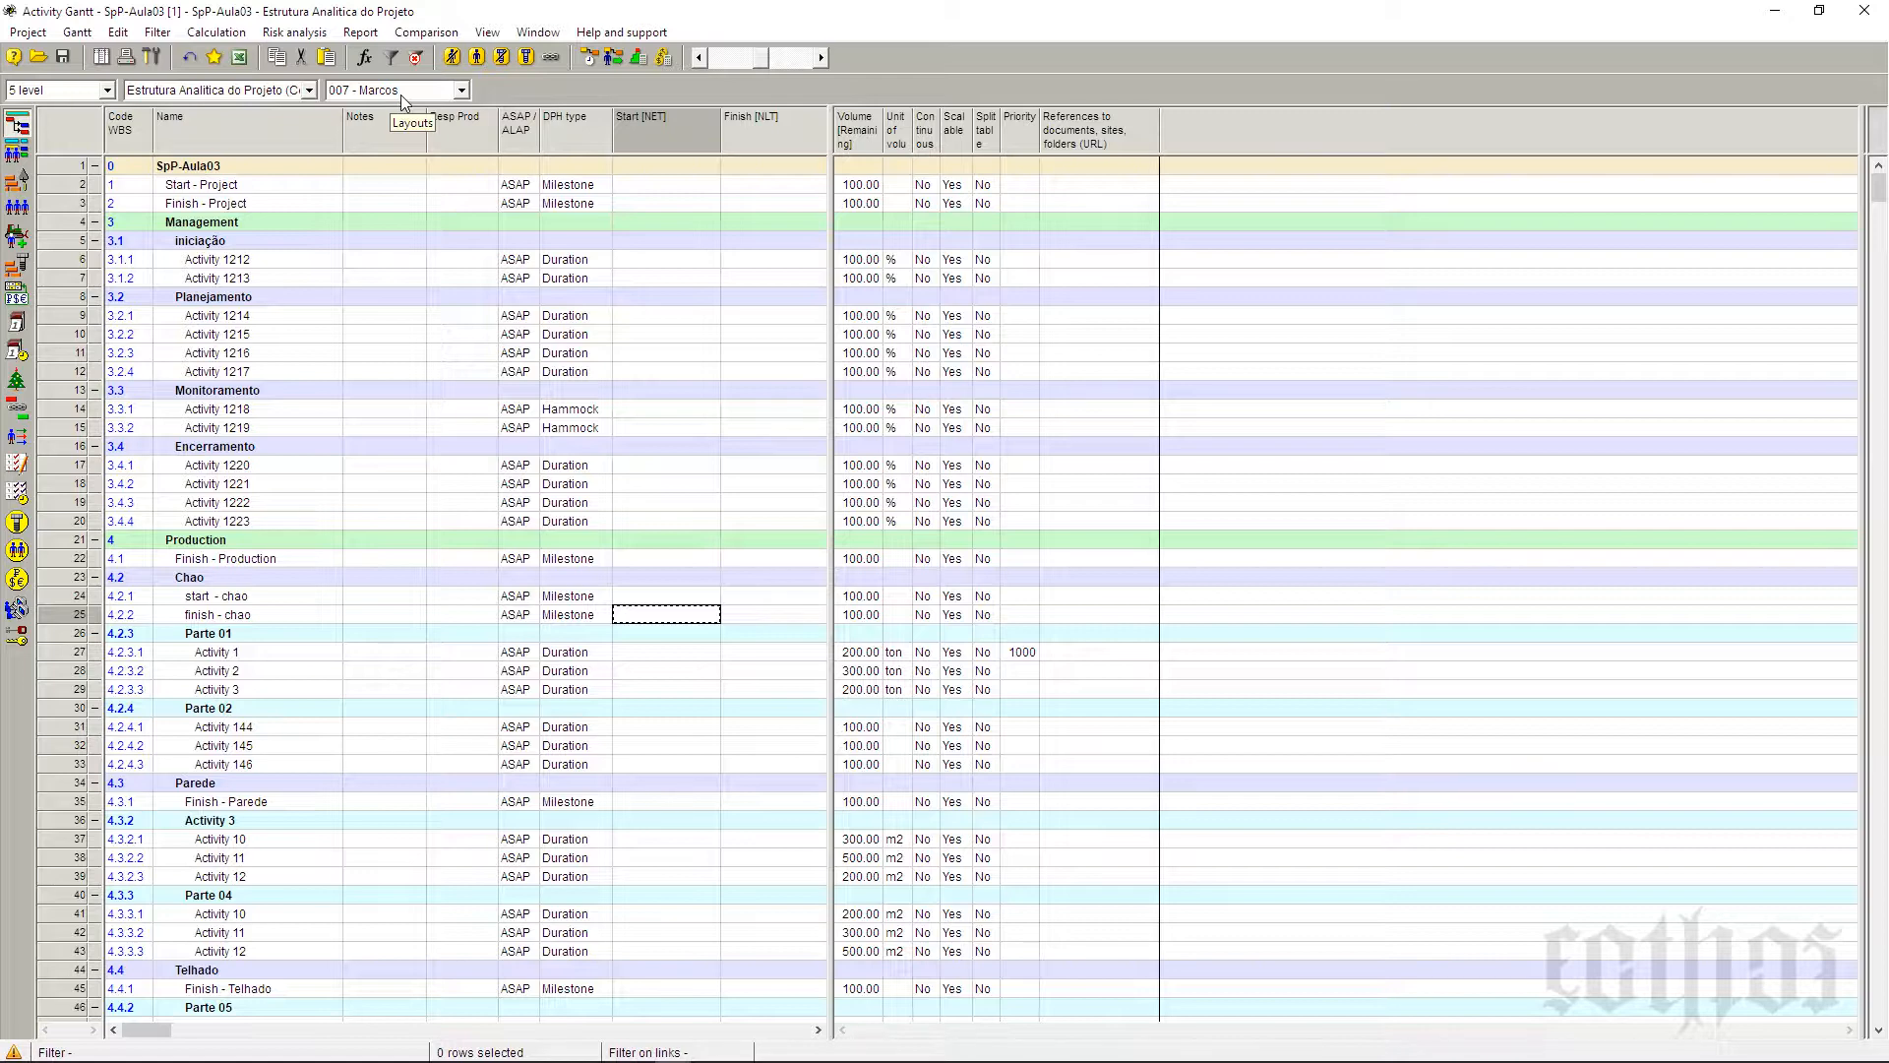
click(154, 35)
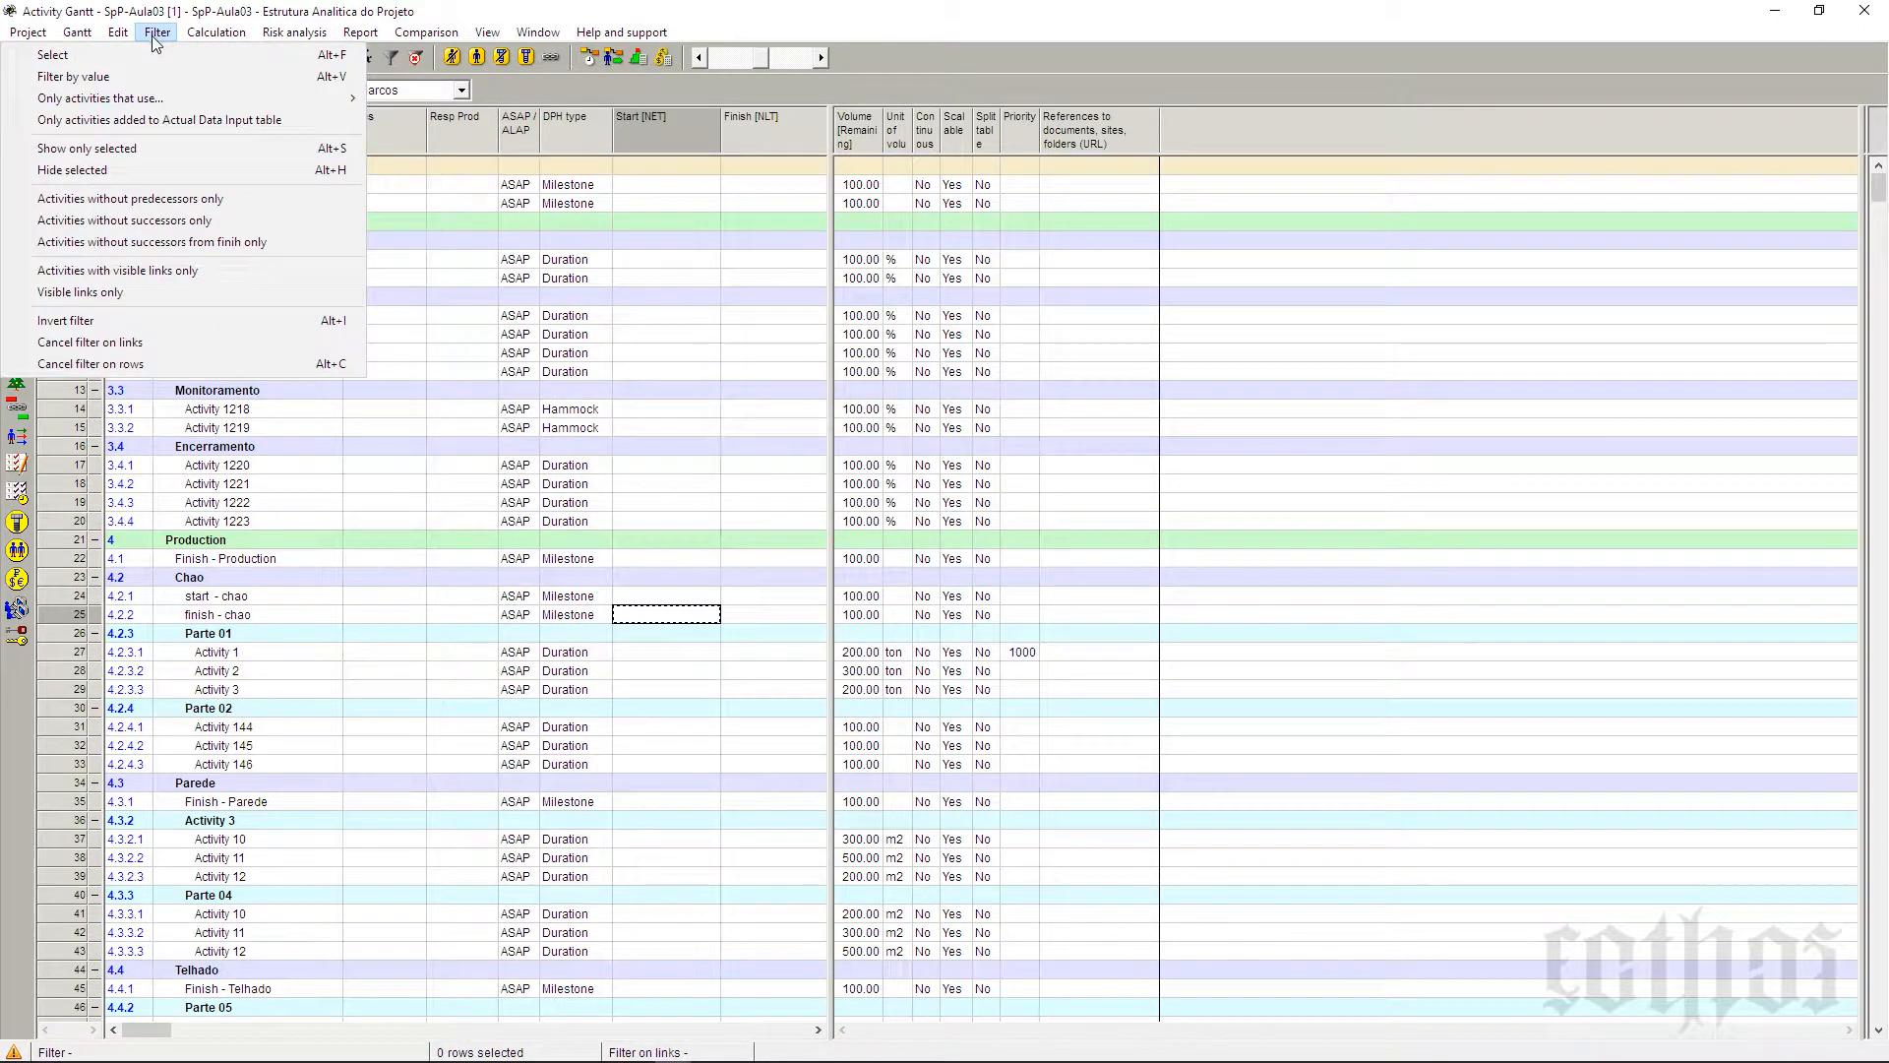
click(411, 364)
click(414, 371)
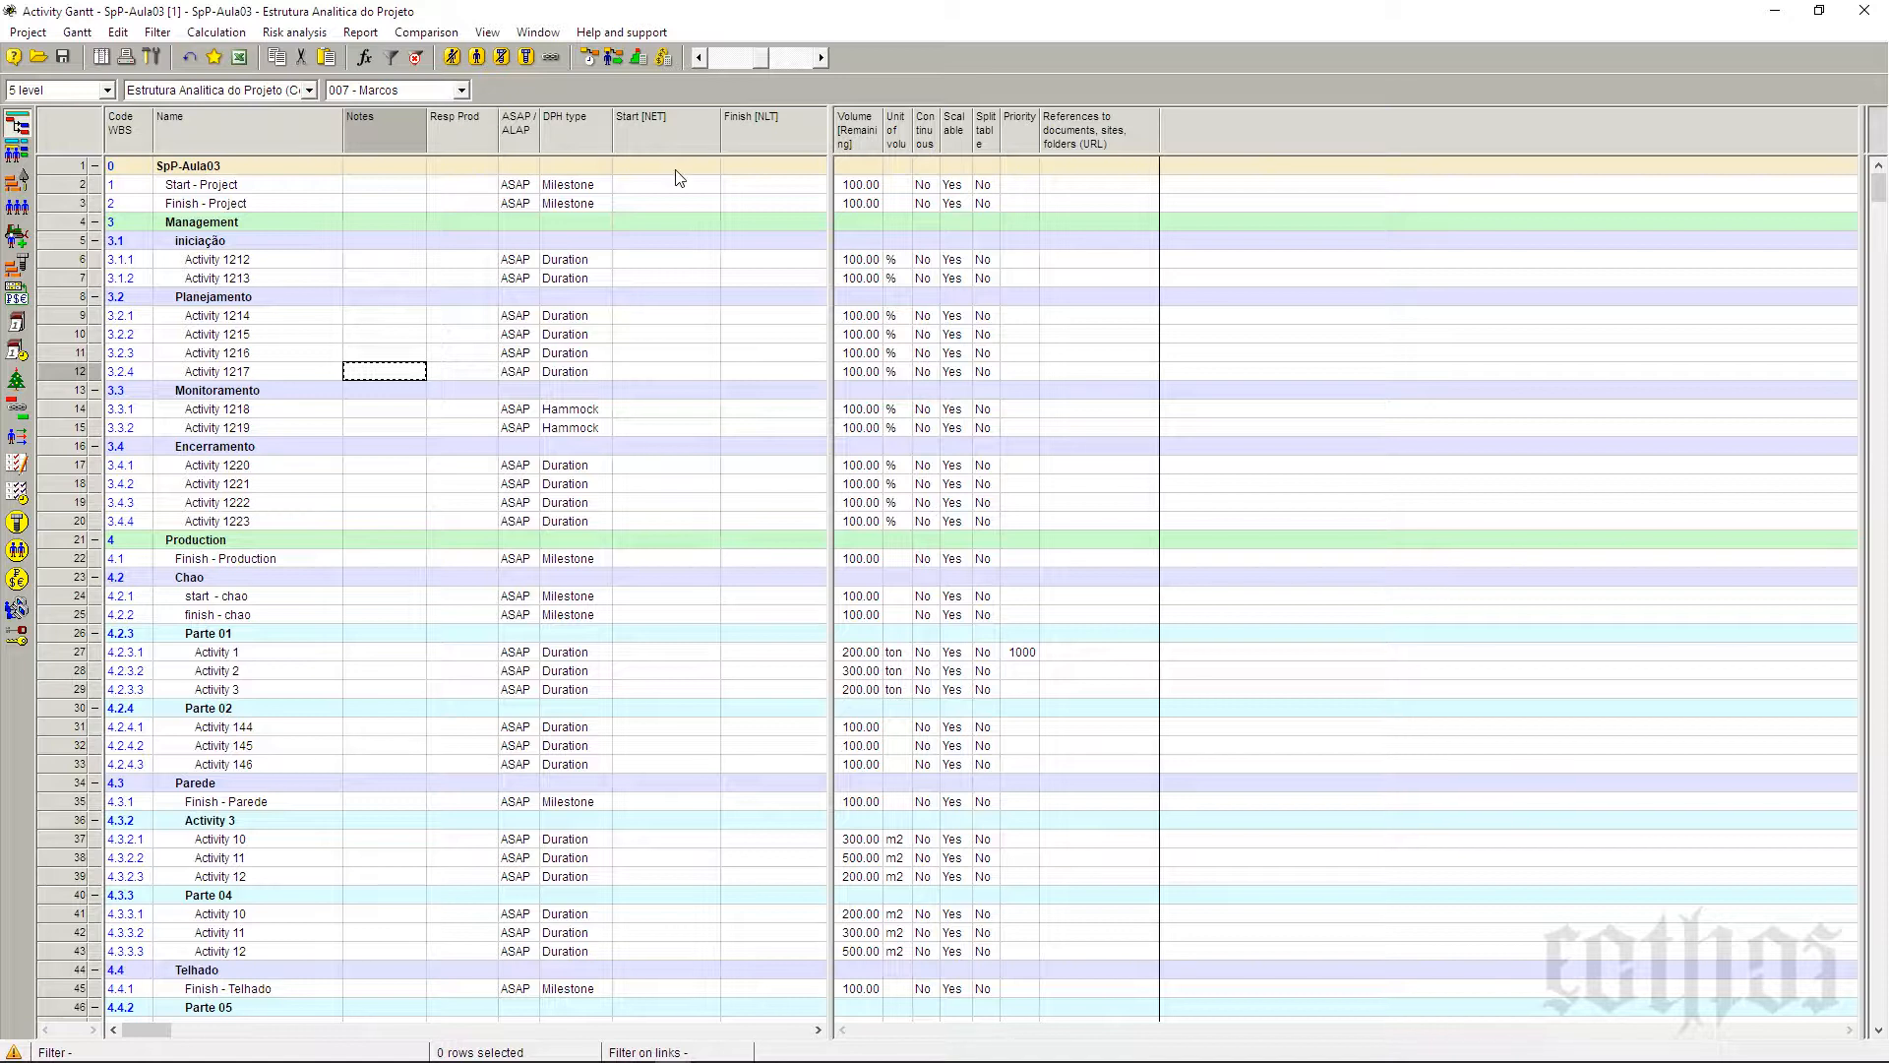
Step: Remove the ASAP / ALAP column from the activity table and move the DPH type column directly after Name
click(511, 140)
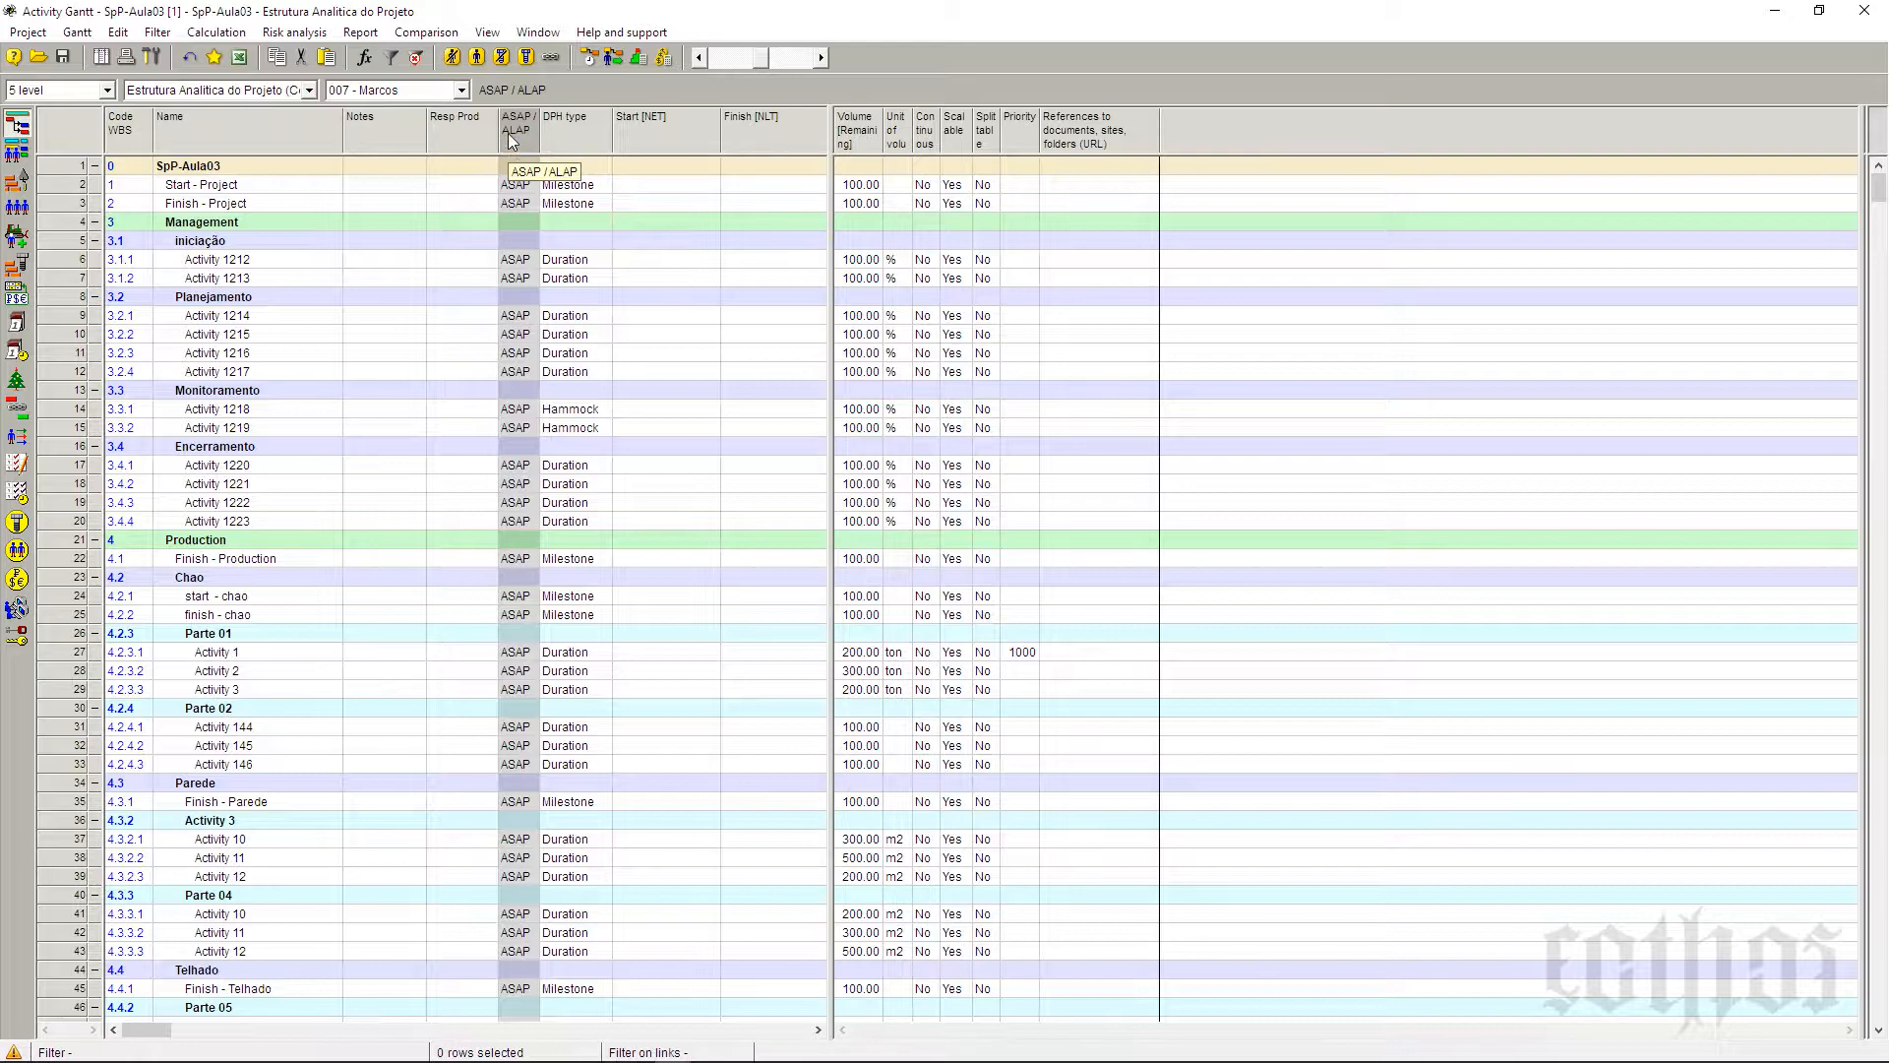
key(Delete)
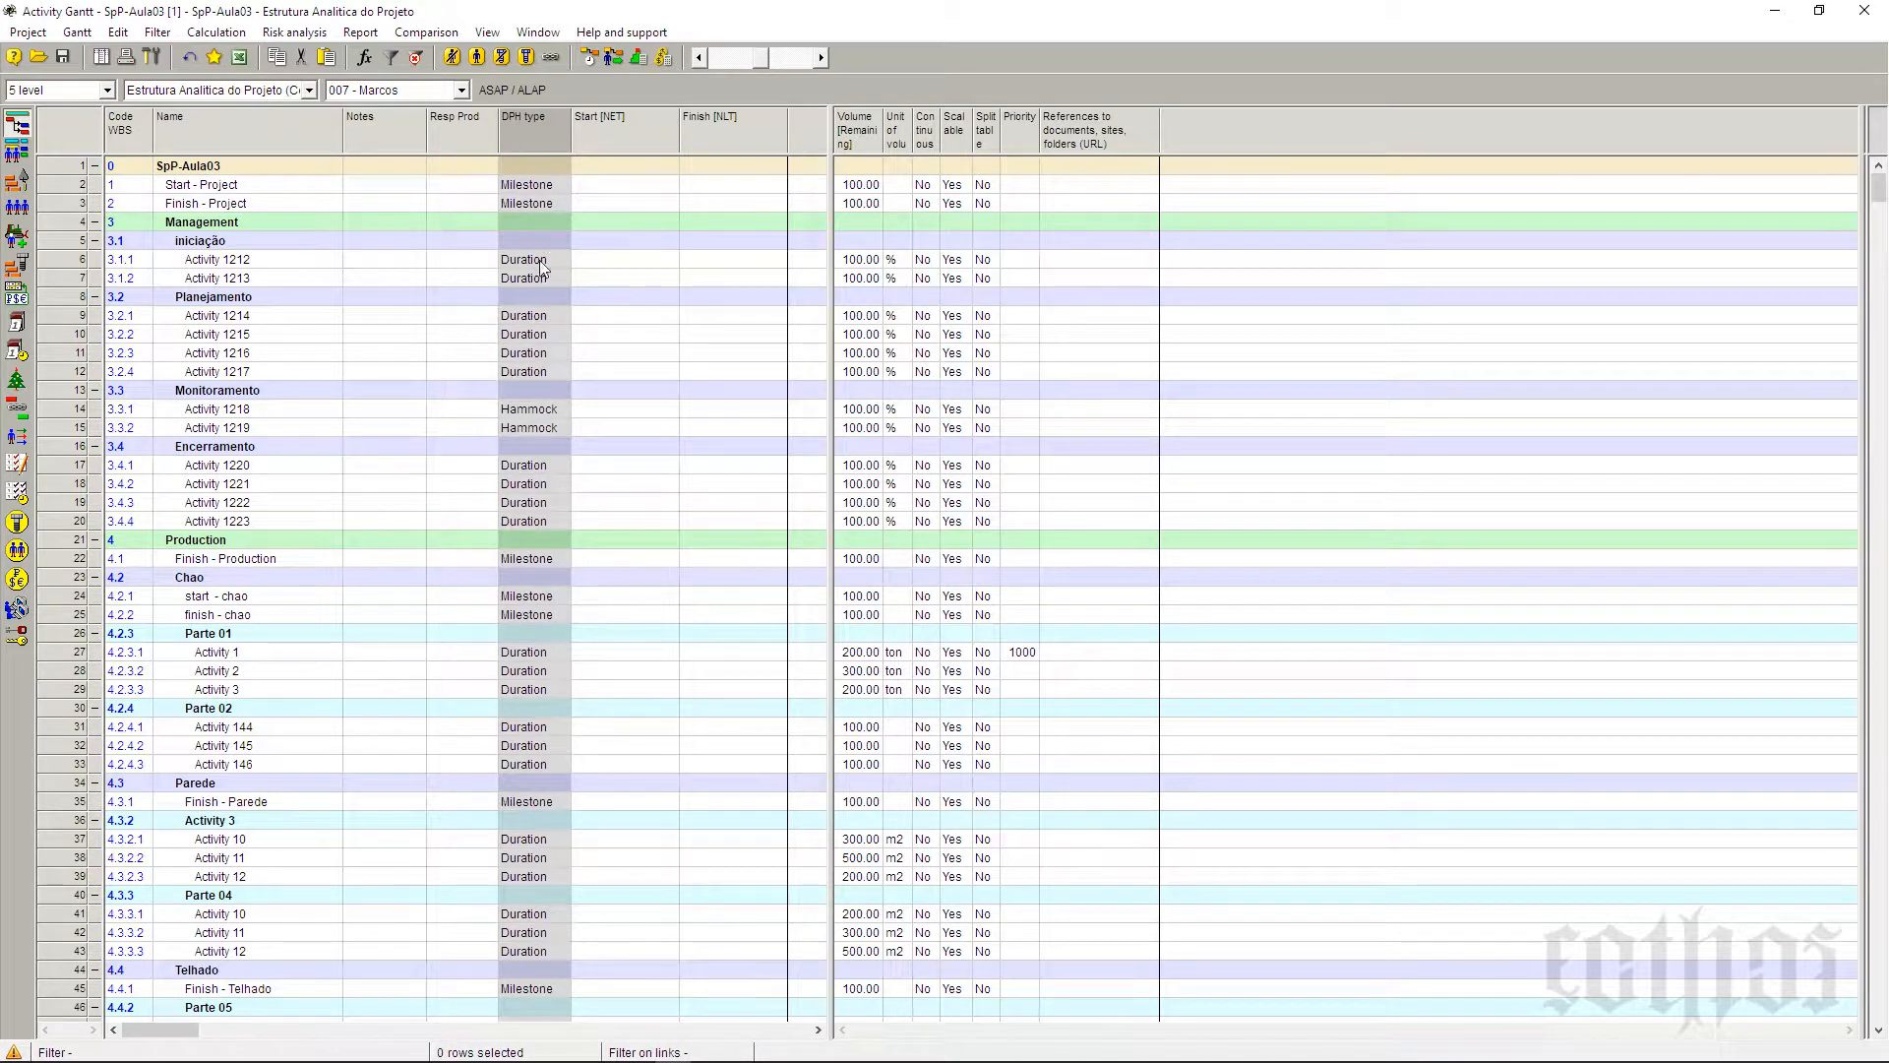
drag(525, 144, 351, 126)
Step: Remove the Start [NET] and Finish [NLT] columns from the activity table
click(645, 126)
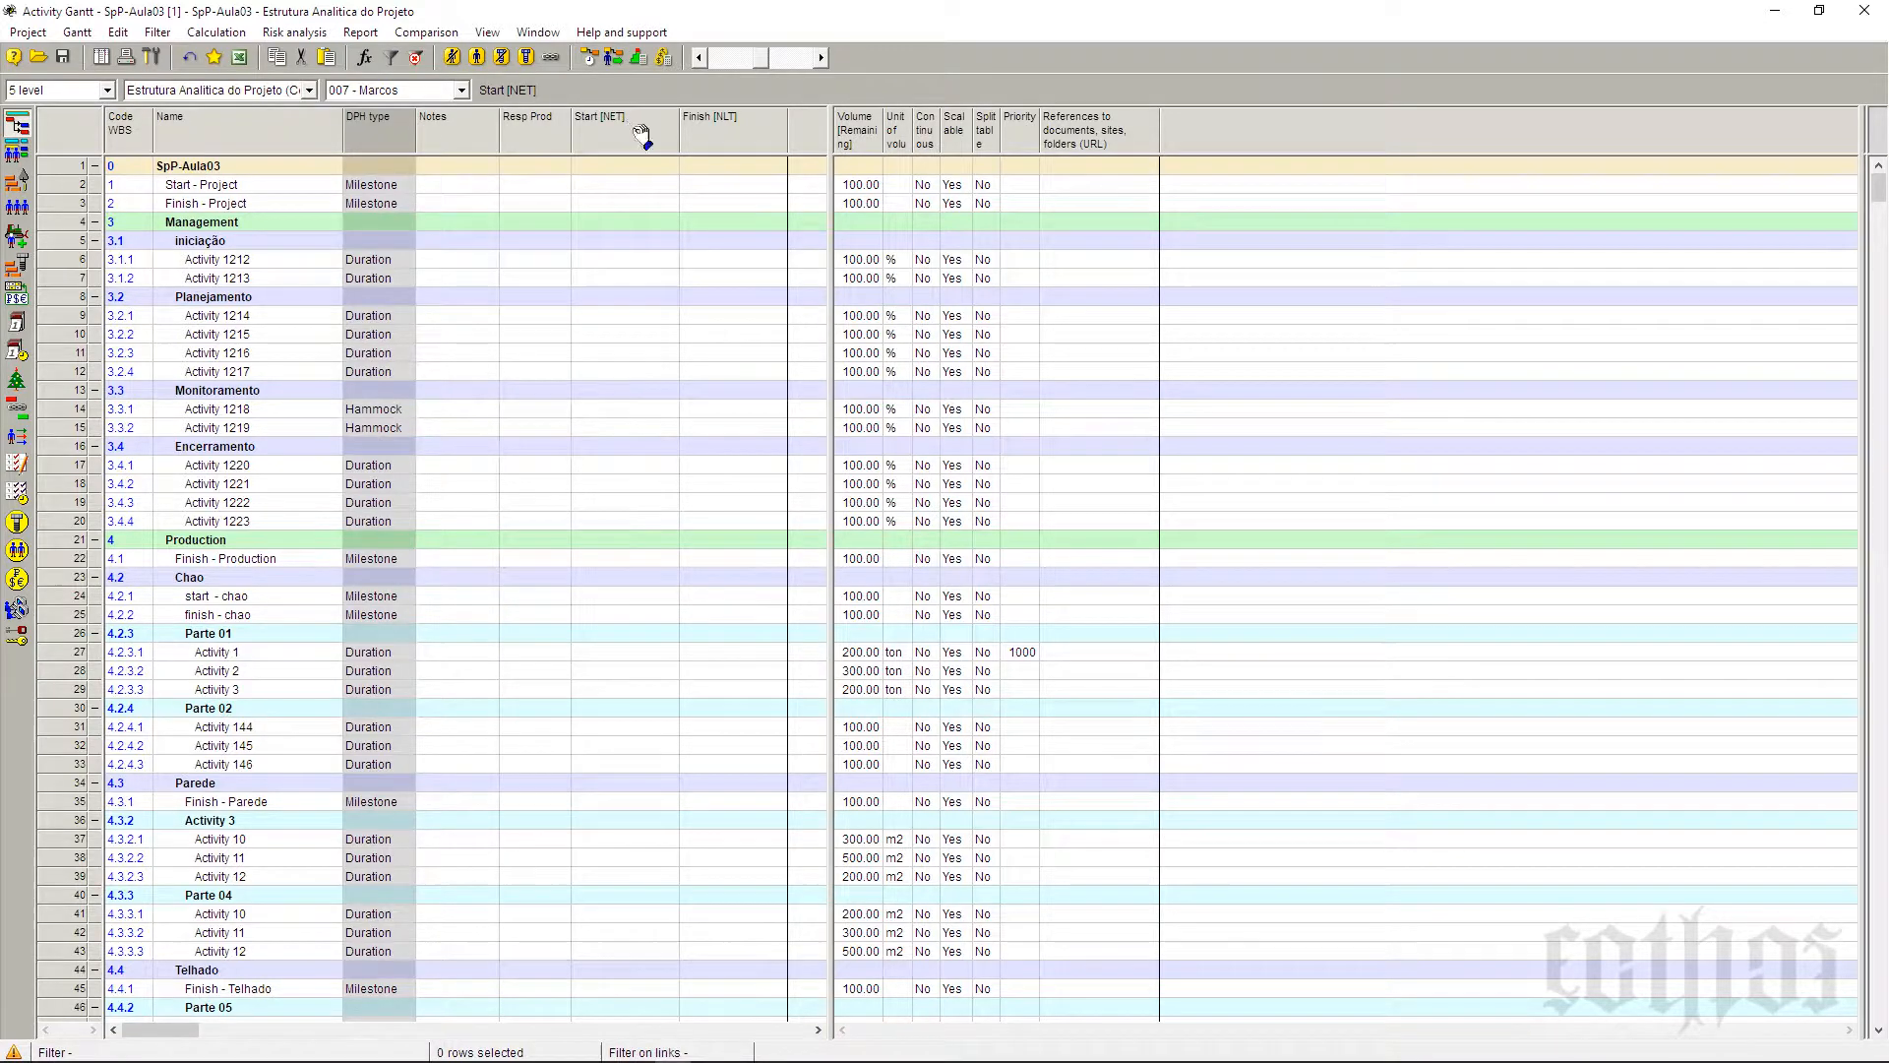
key(Delete)
key(Delete)
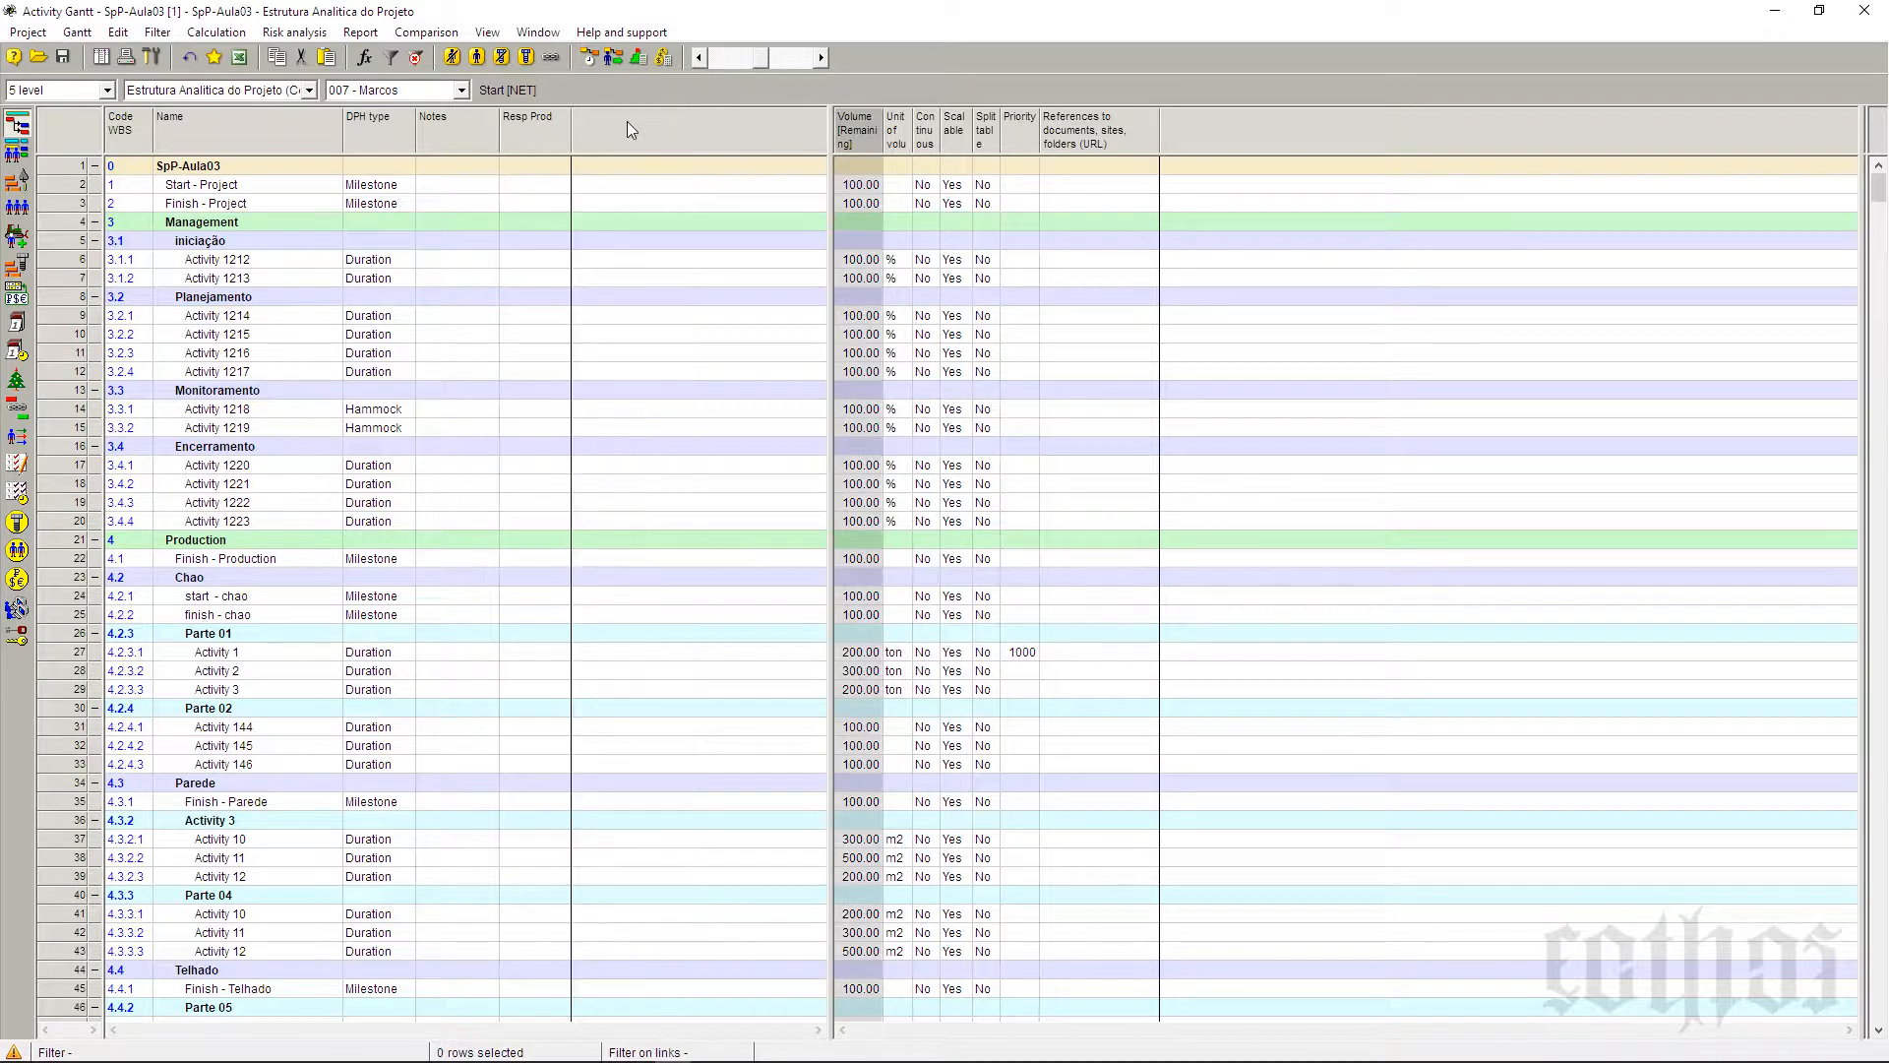
Step: Narrow the first column area and remove the columns from Volume [Remaining] through References to documents from the second area
drag(829, 133, 585, 285)
click(617, 132)
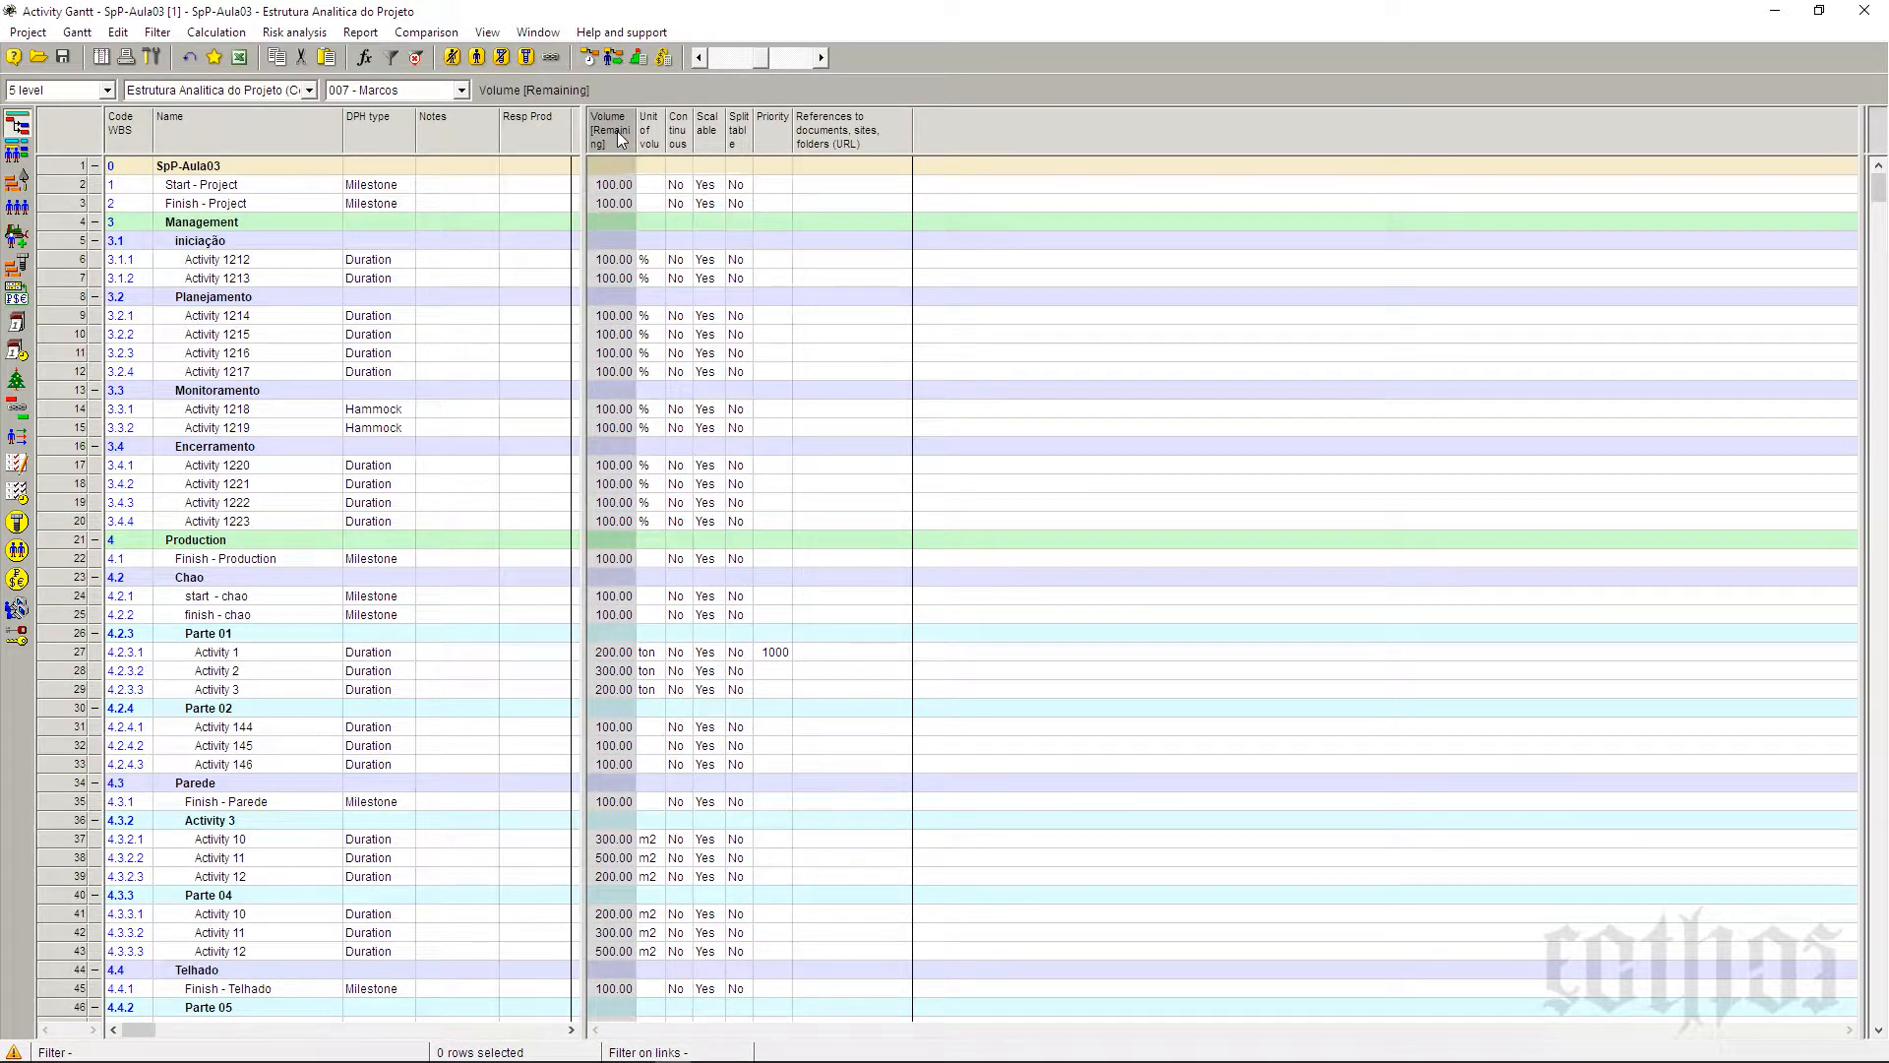
key(Delete)
key(Delete)
key(Delete)
key(Delete)
key(Delete)
key(Delete)
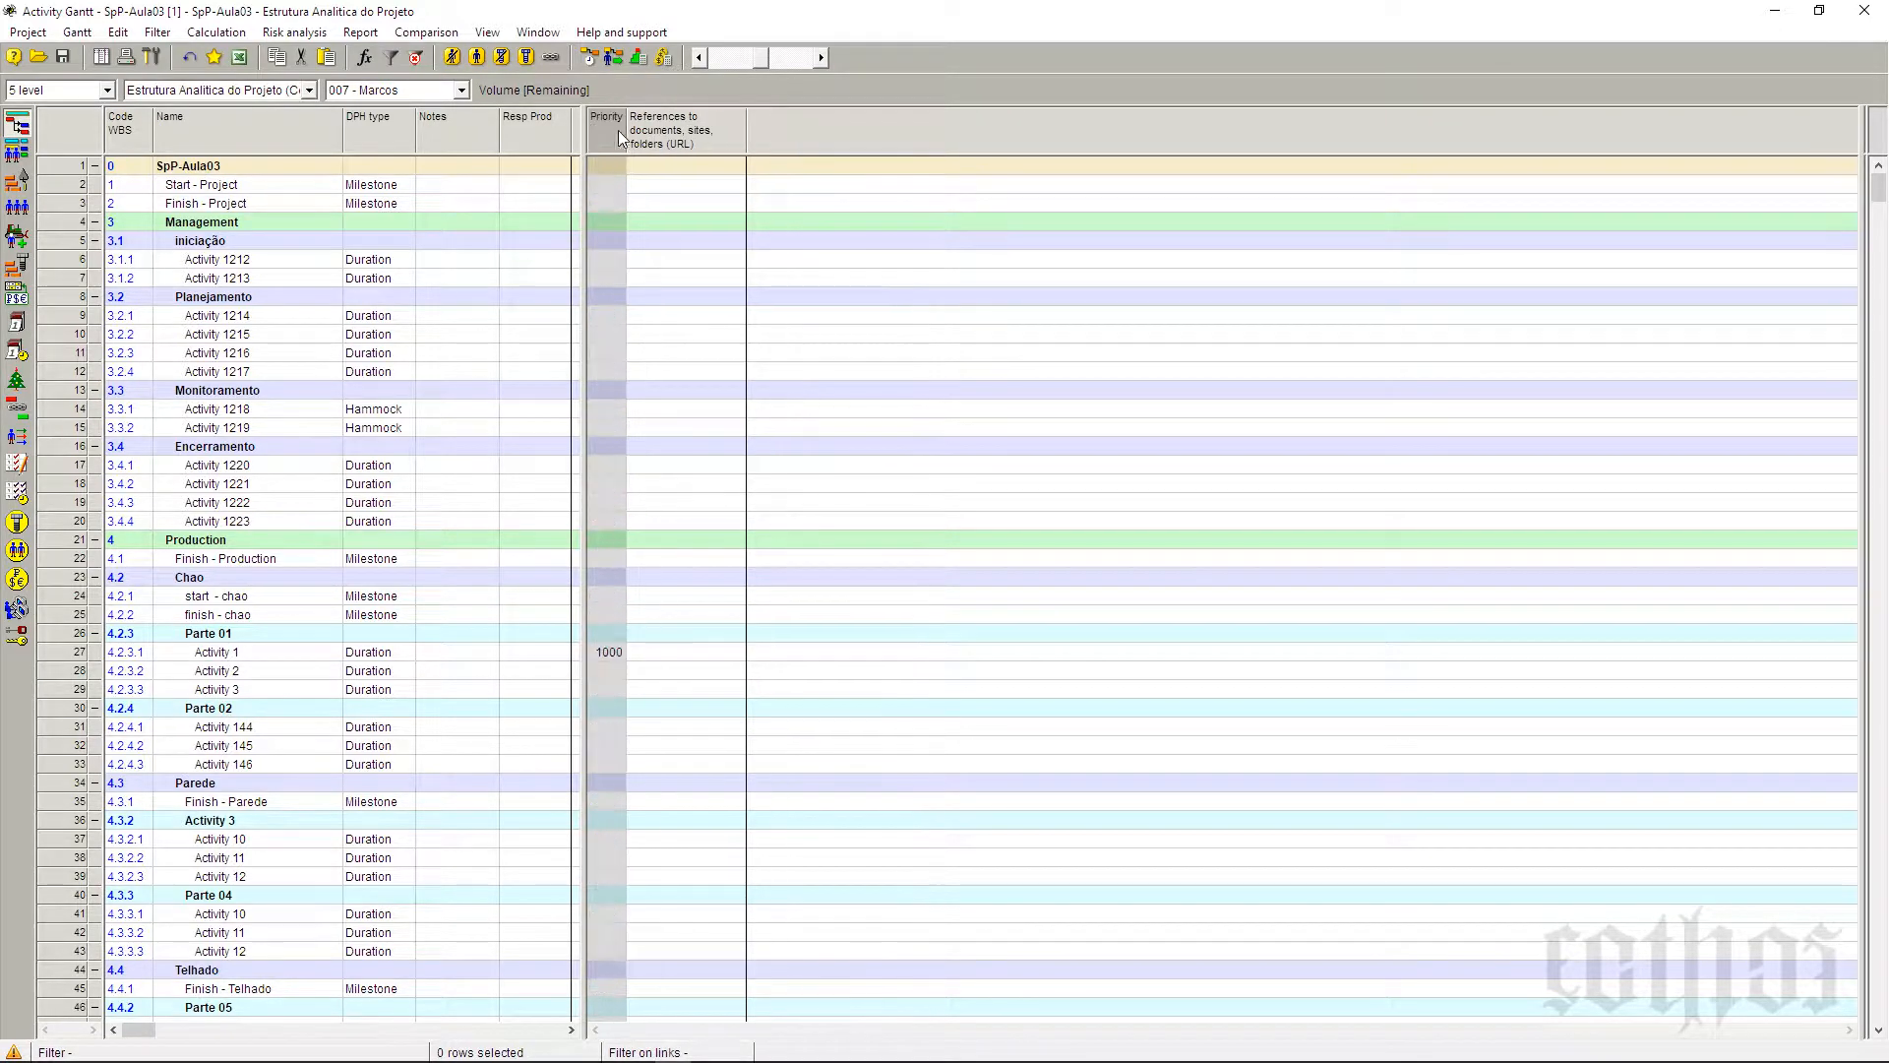
key(Delete)
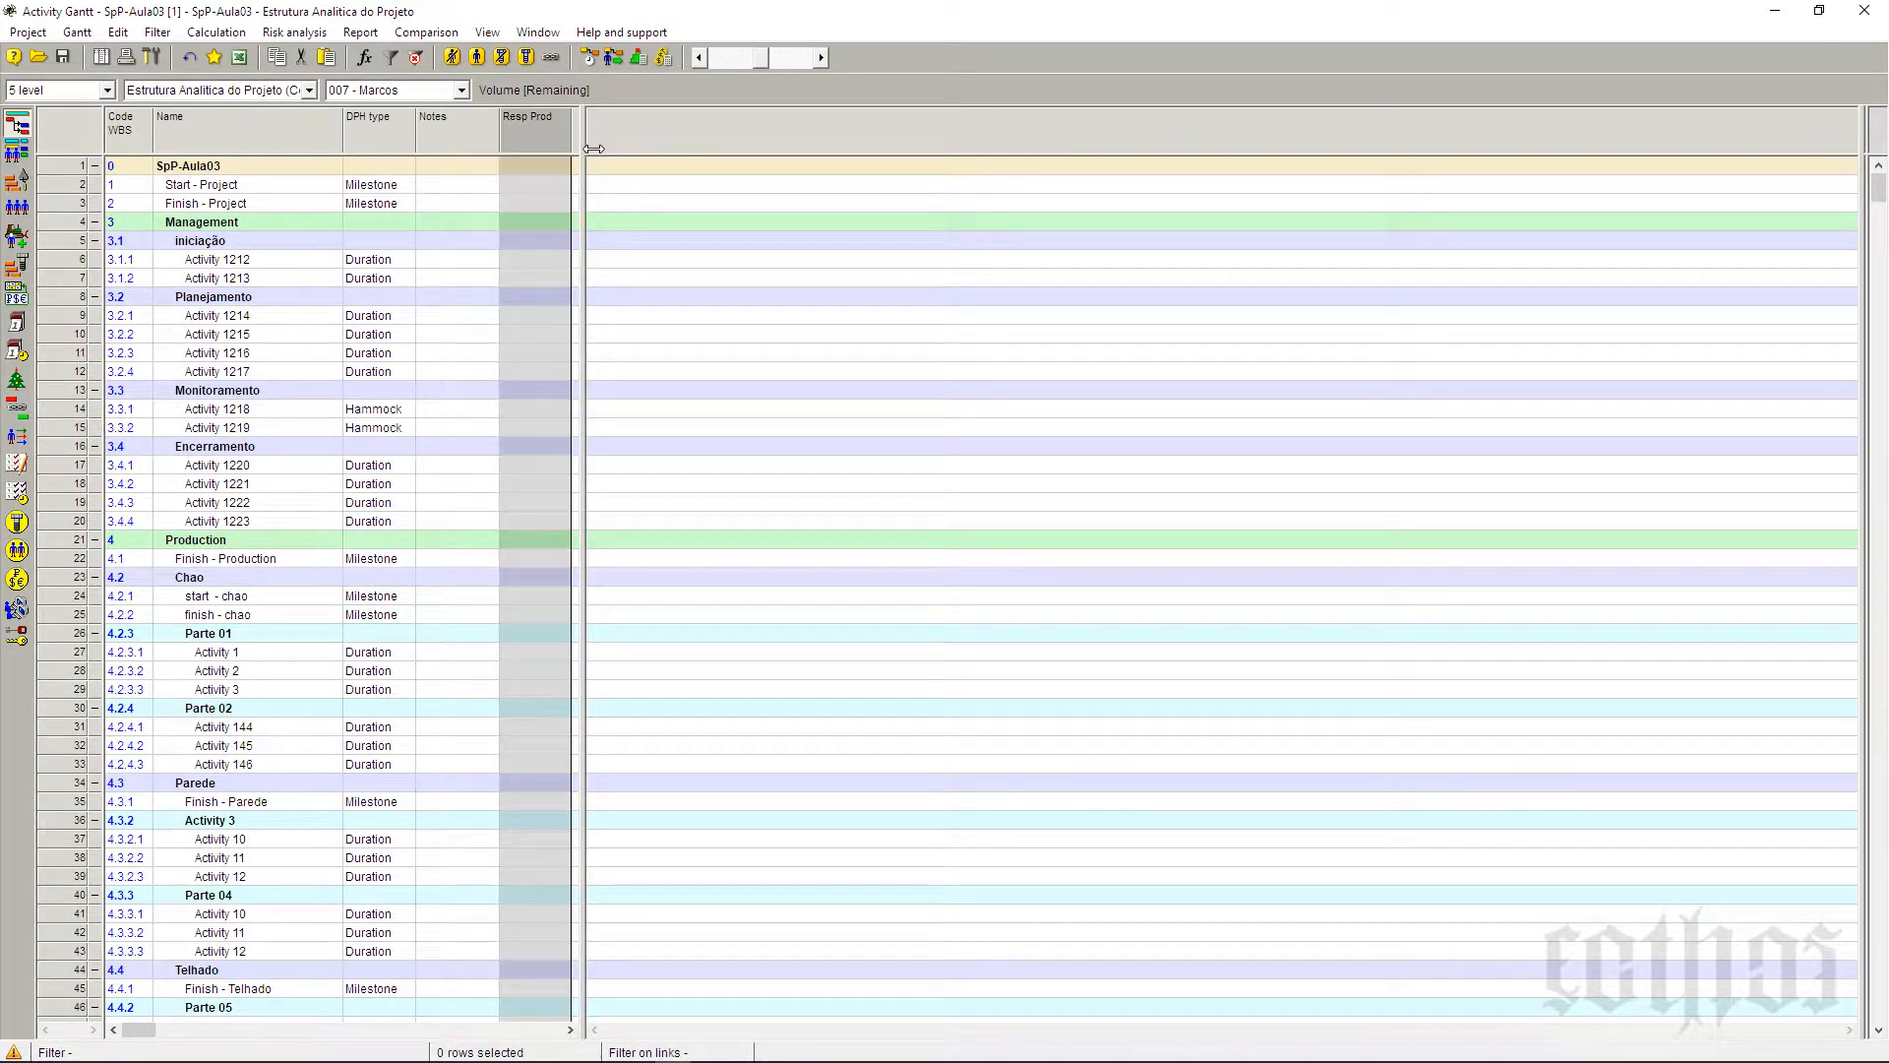
Step: Create a new user field in the empty second column area and name it "Tipo de Marco"
right_click(603, 137)
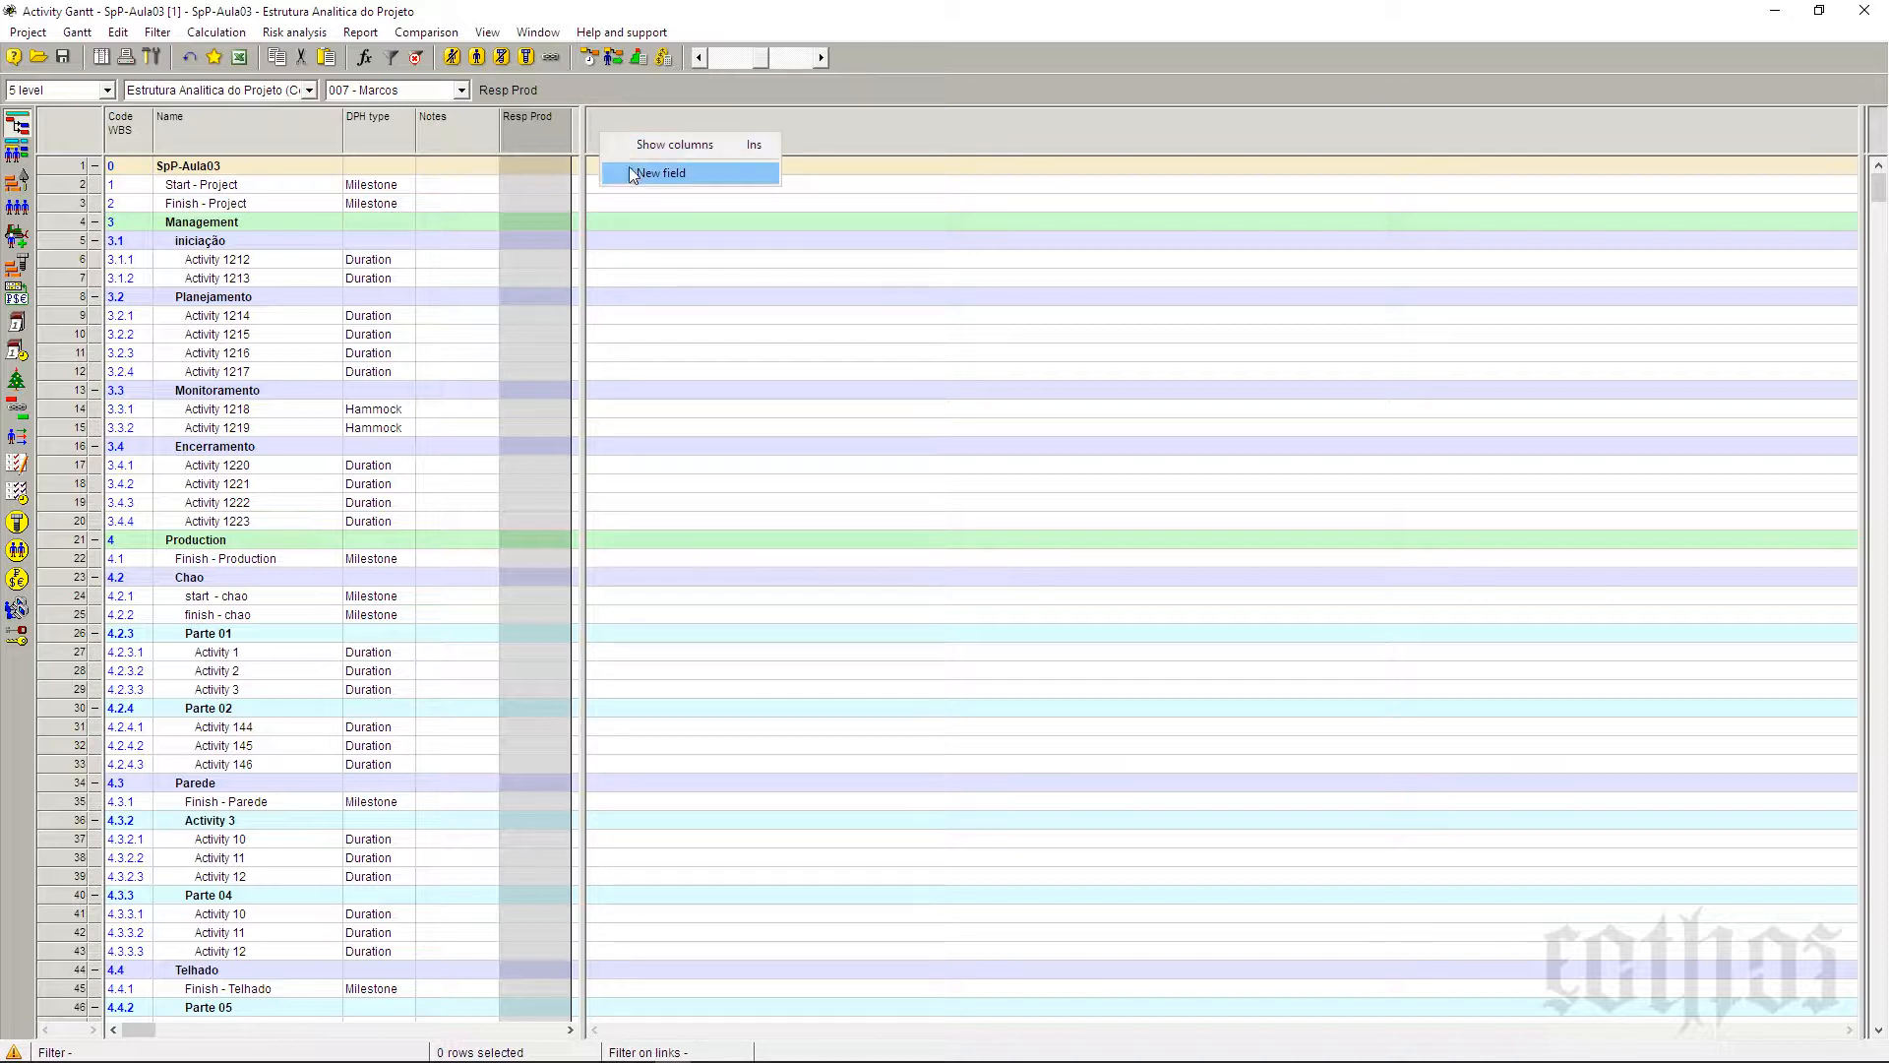
click(631, 173)
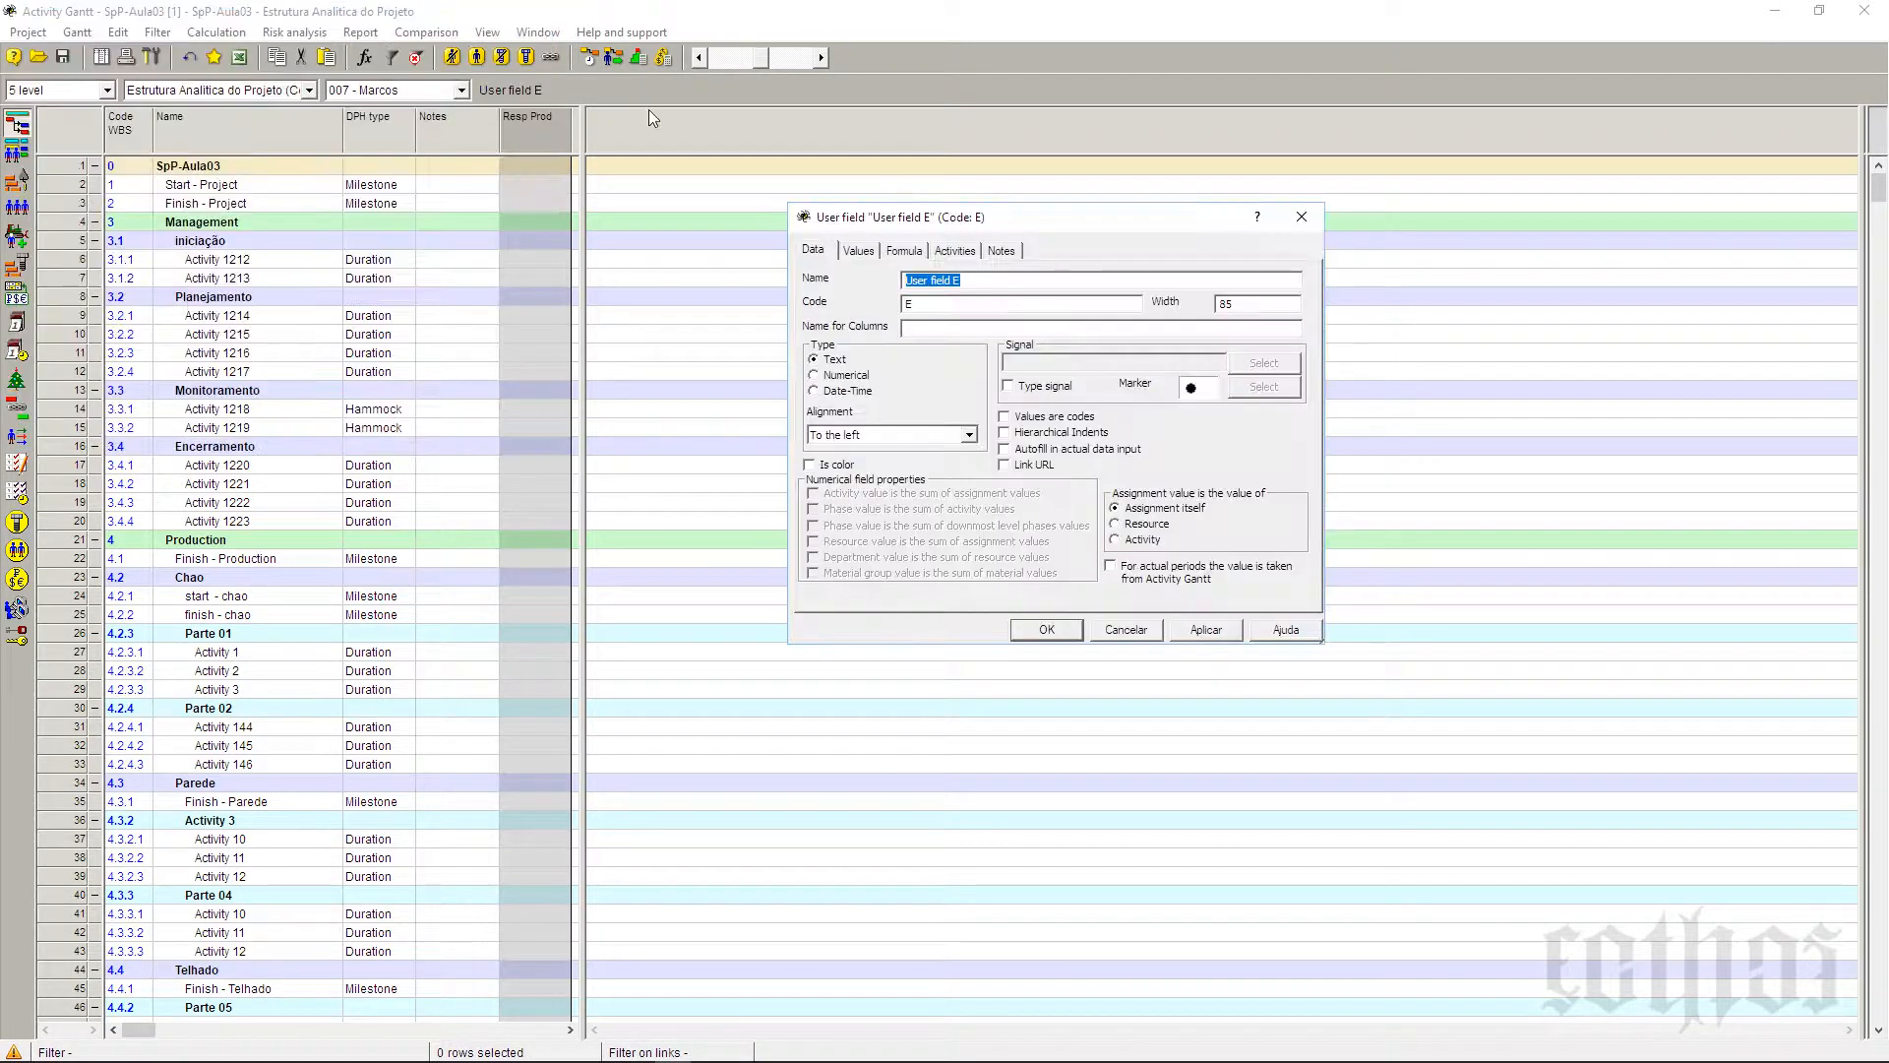
click(946, 222)
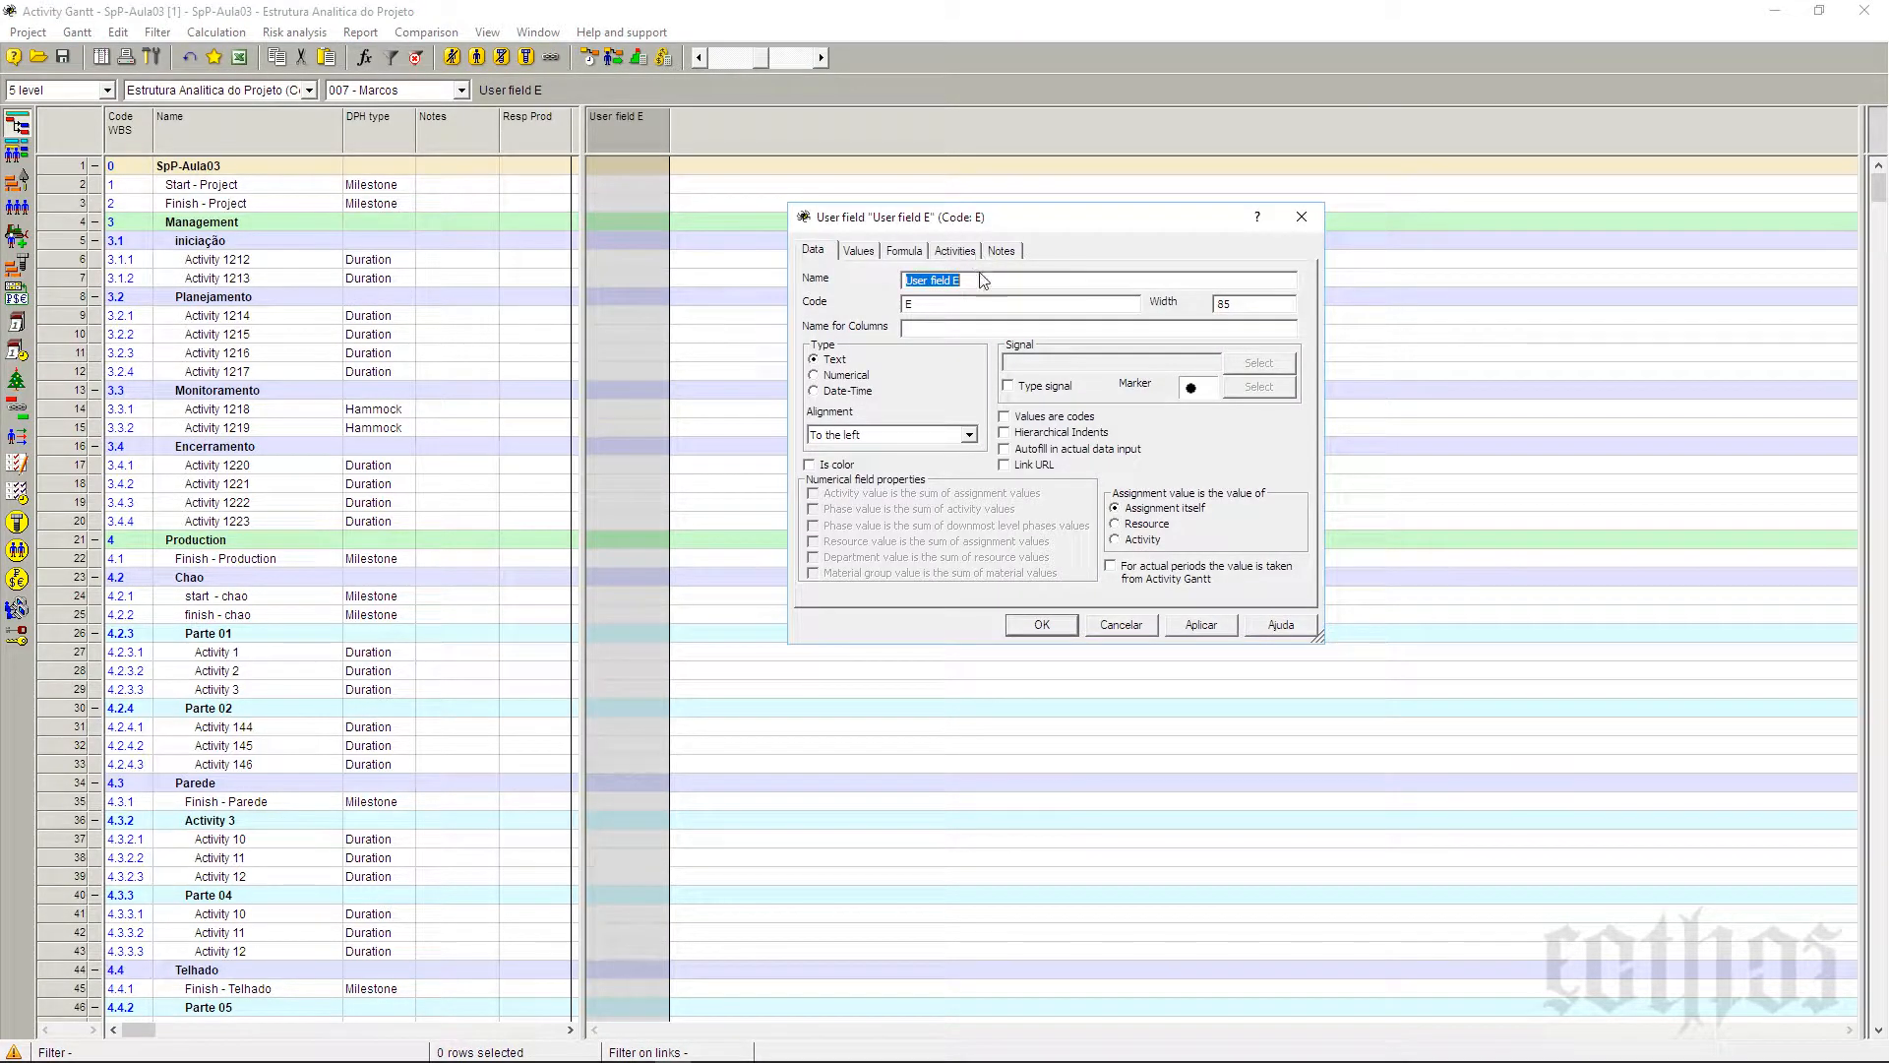
text(Tipo e)
key(BackSpace)
key(BackSpace)
text(de Marco)
Step: Make the Tipo de Marco field enumerable with the values "01 - Obrigatorio" and "02 - Opcrional", and save the field
click(861, 252)
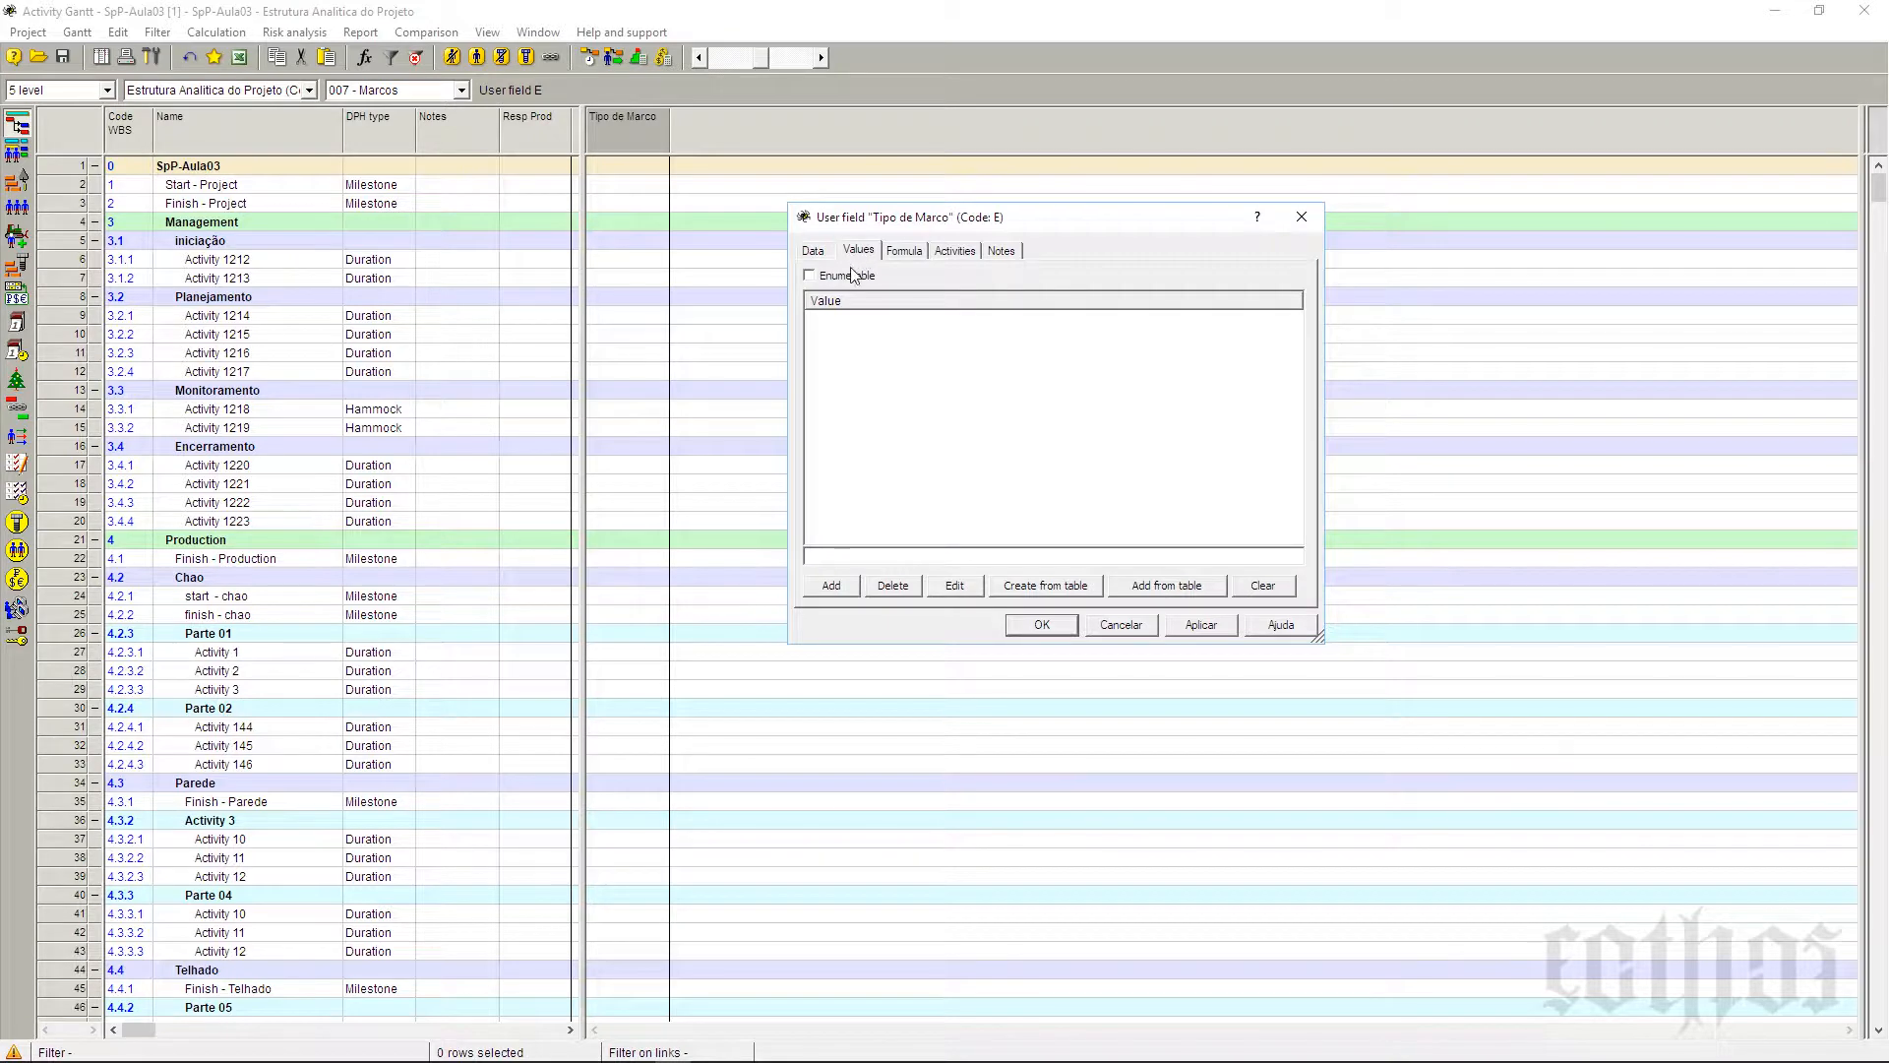
click(852, 279)
click(831, 586)
text(01 - O)
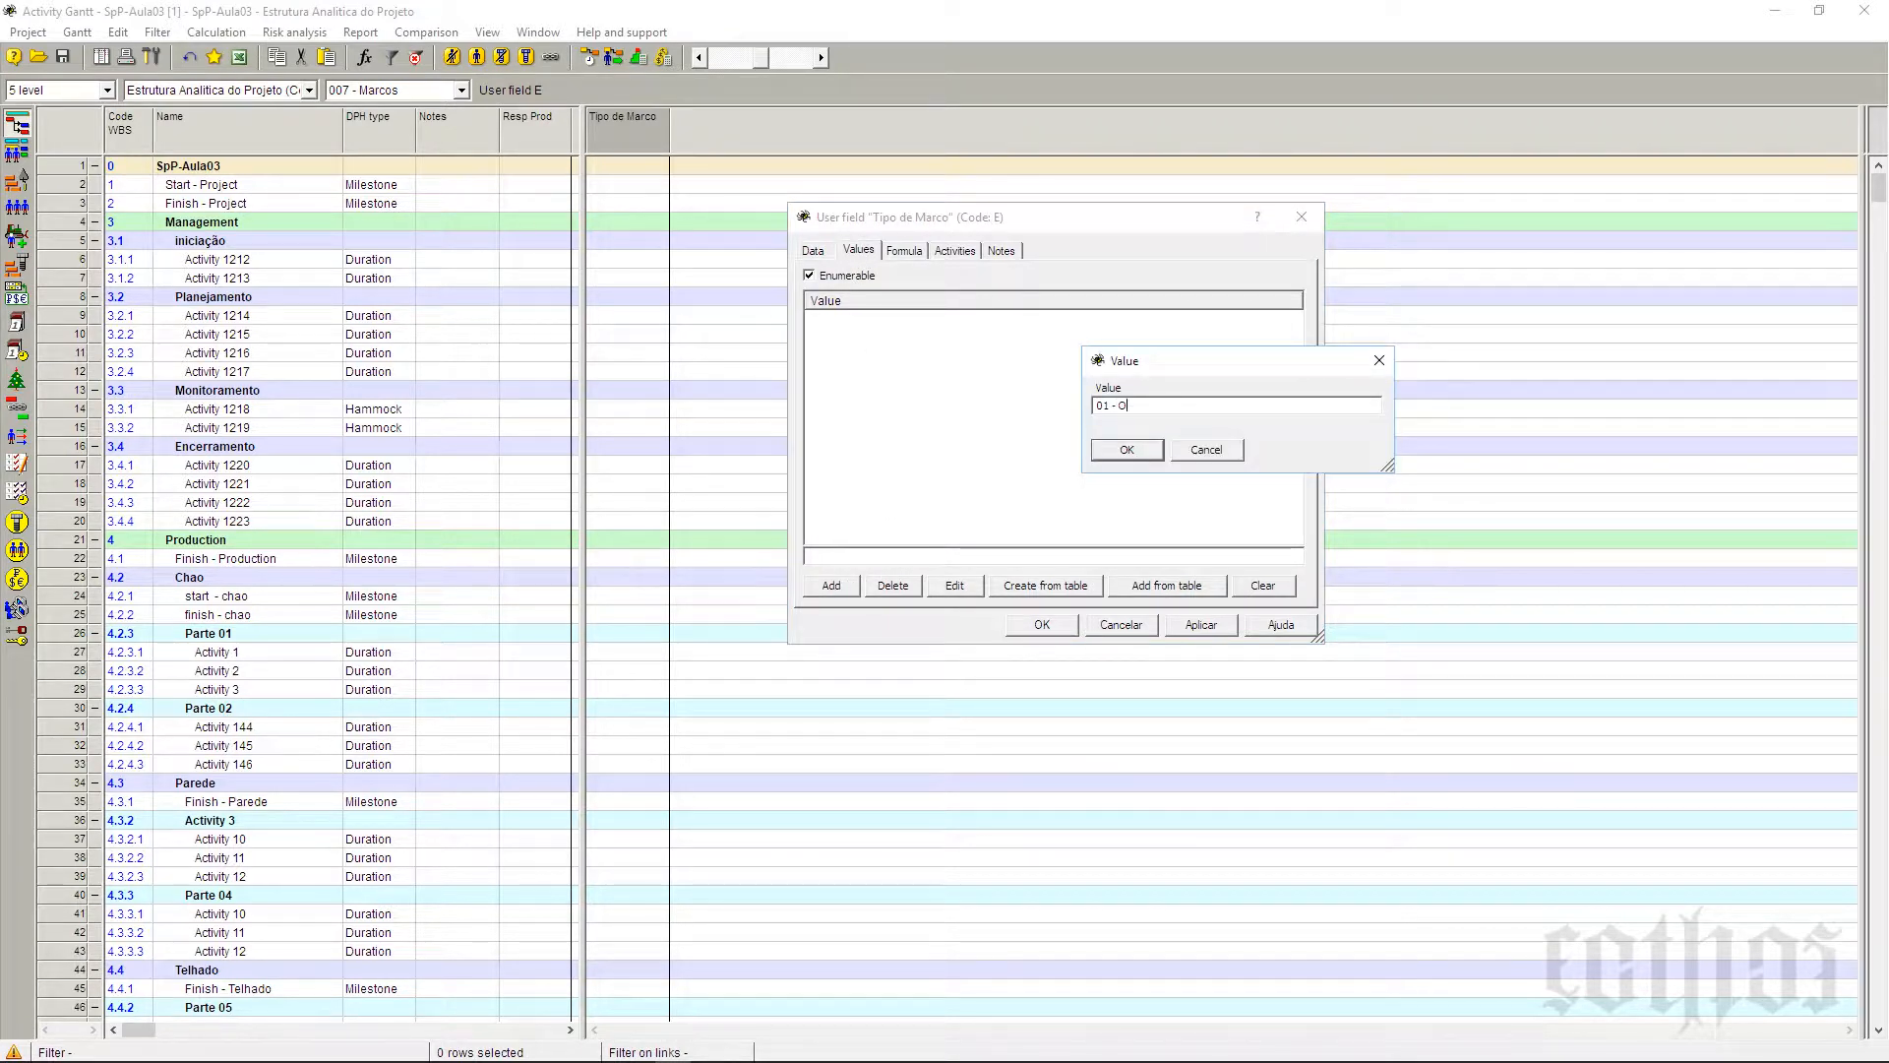
text(brigatorio)
click(1128, 450)
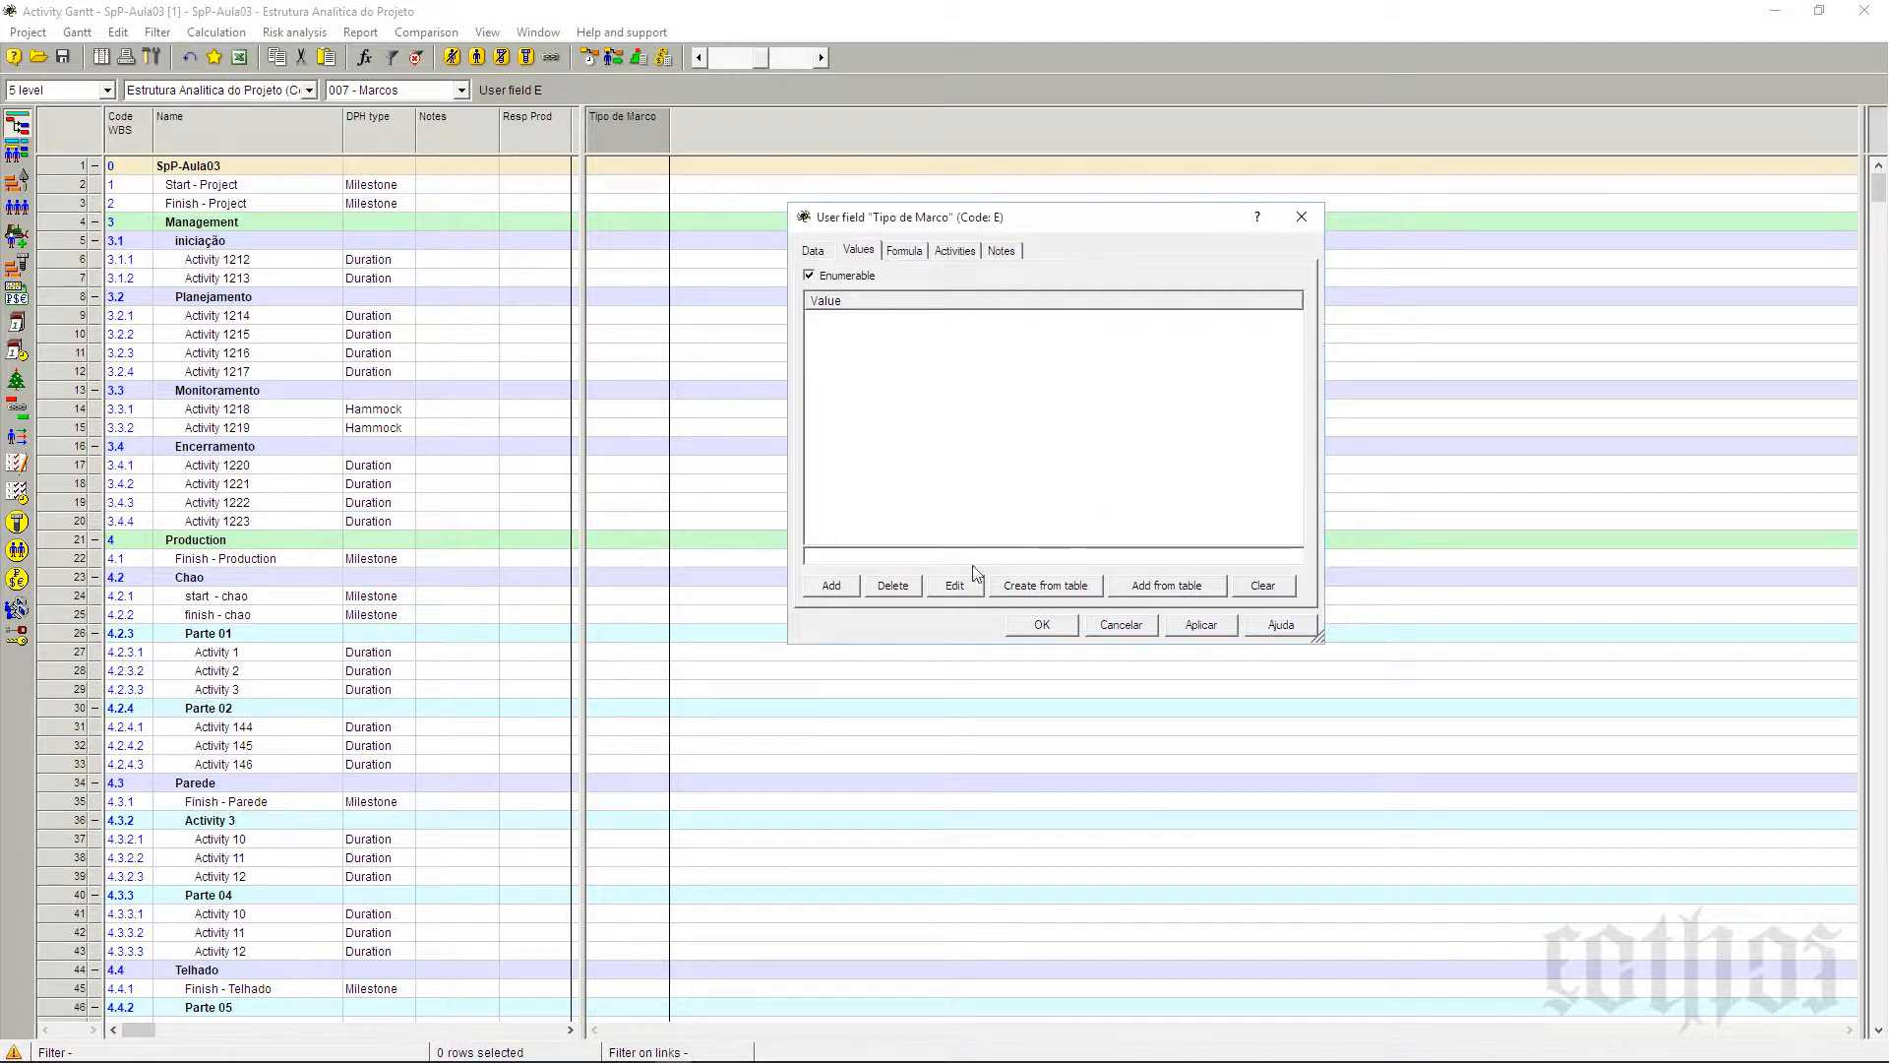
click(841, 588)
text(02)
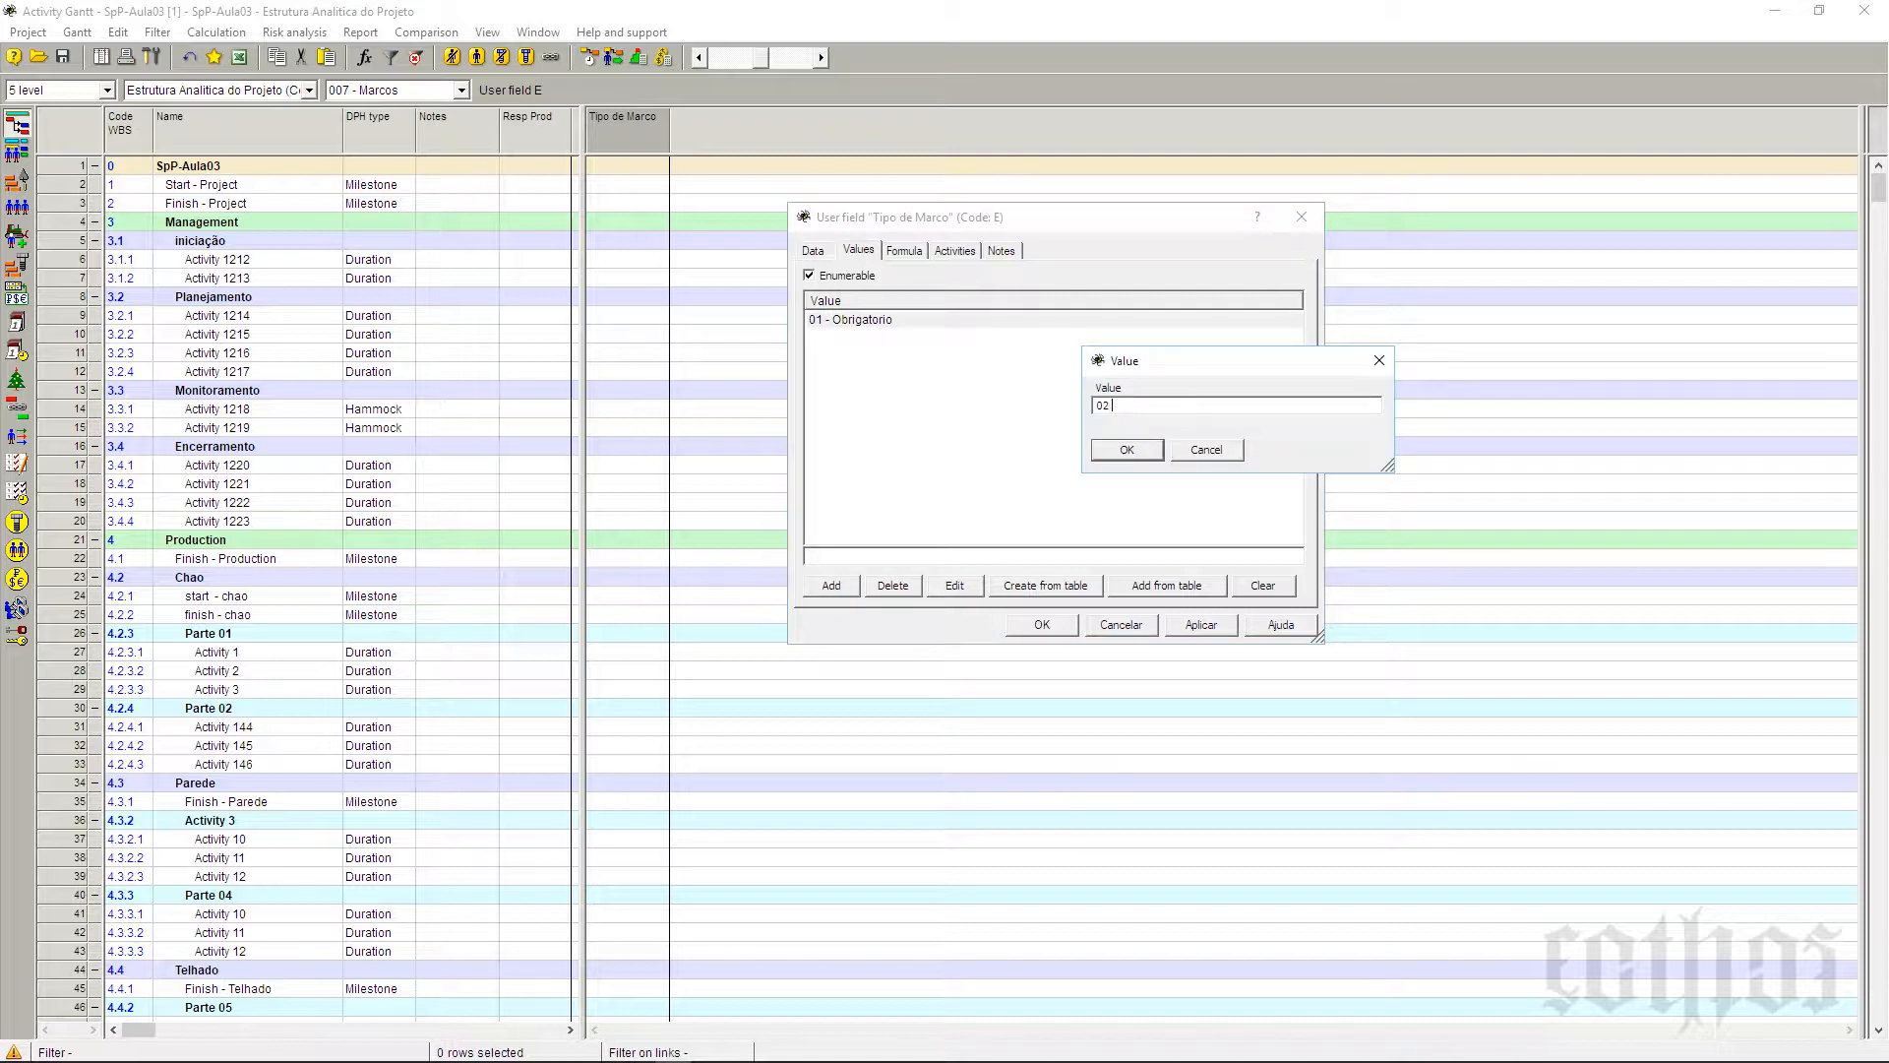
text( - Opcrional)
click(1127, 450)
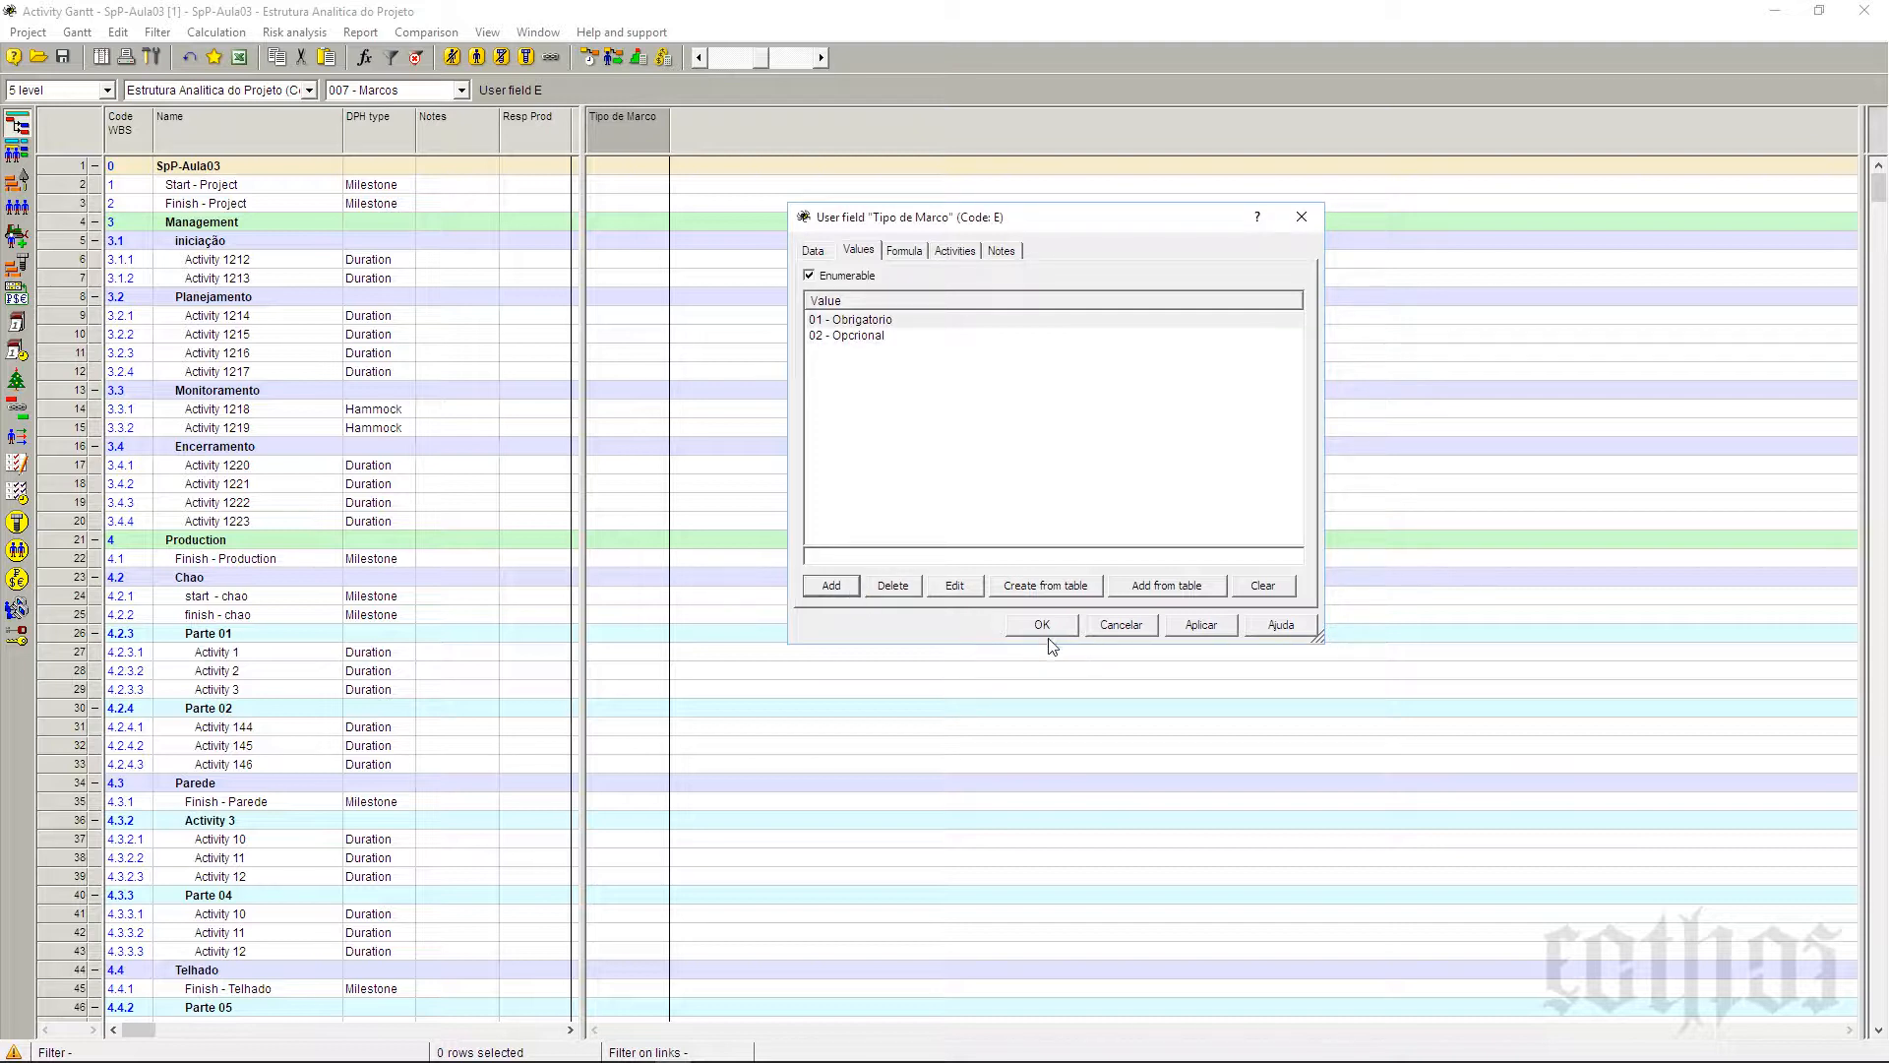
key(Return)
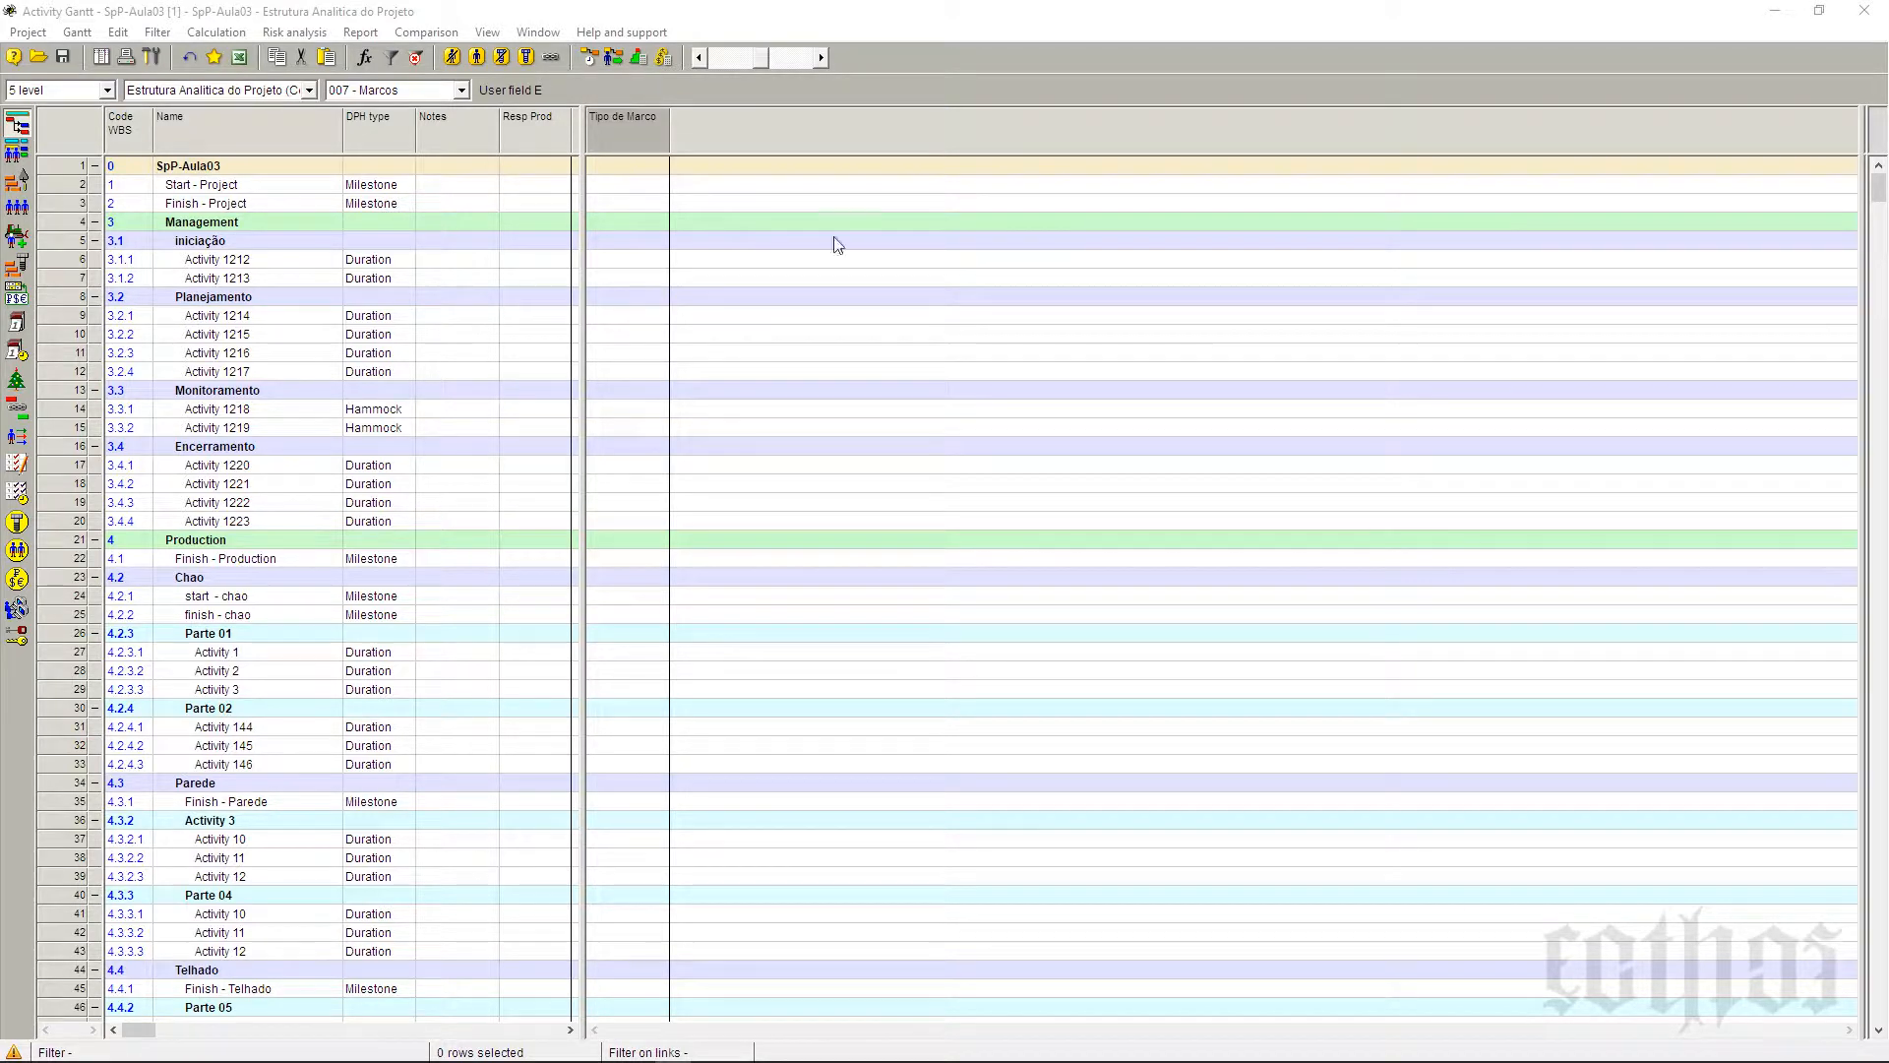
click(157, 32)
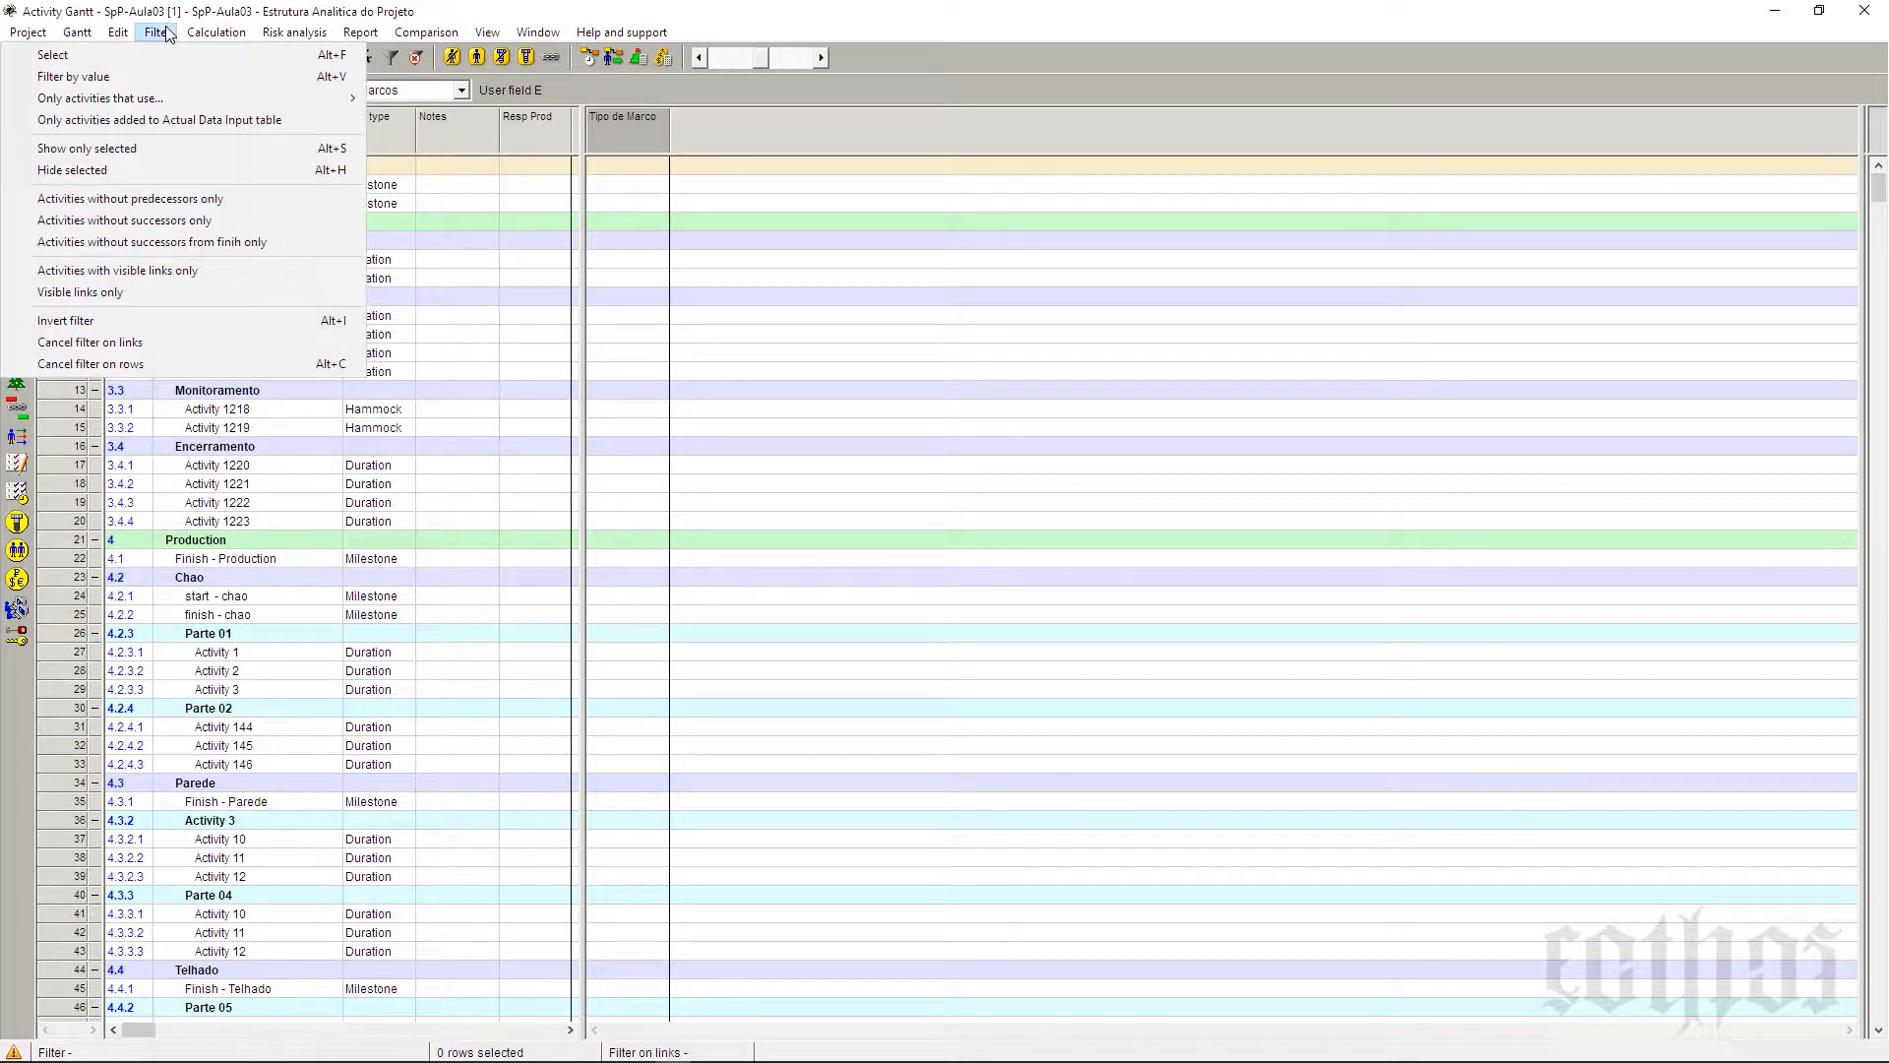
click(168, 79)
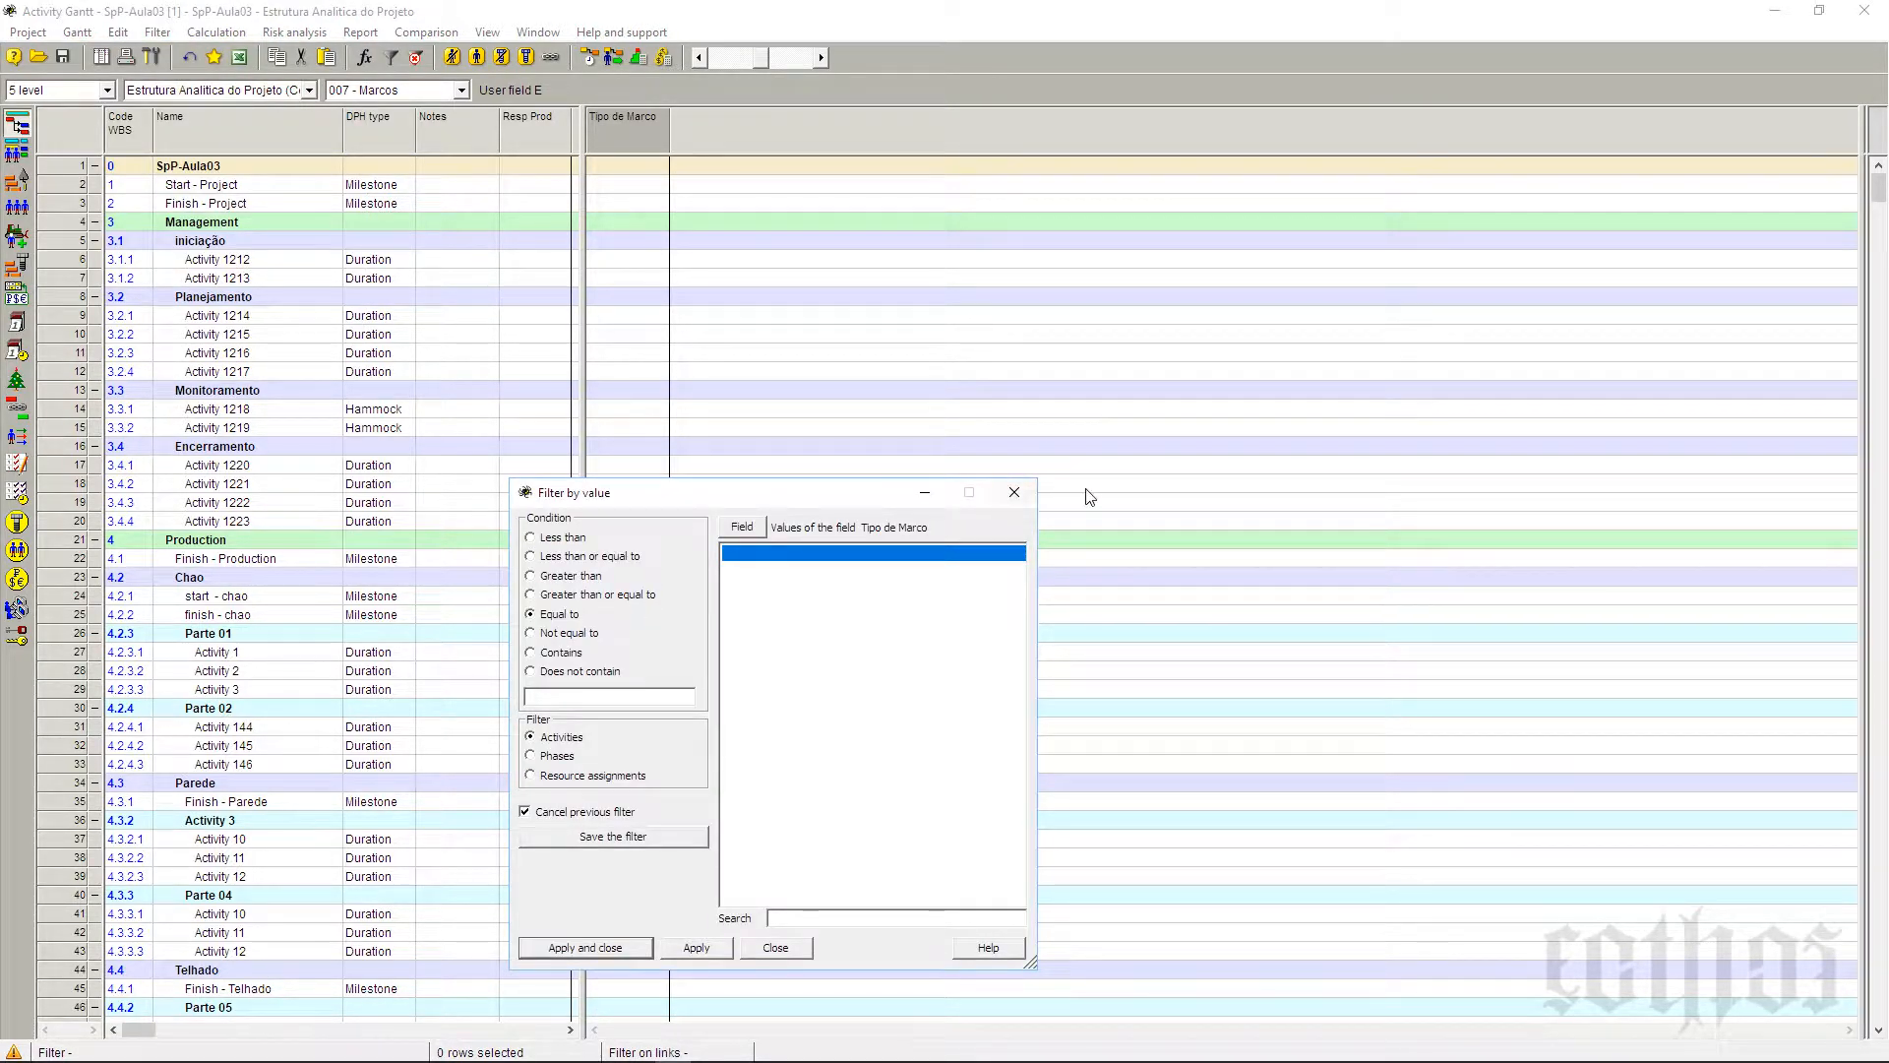
click(1015, 492)
click(158, 33)
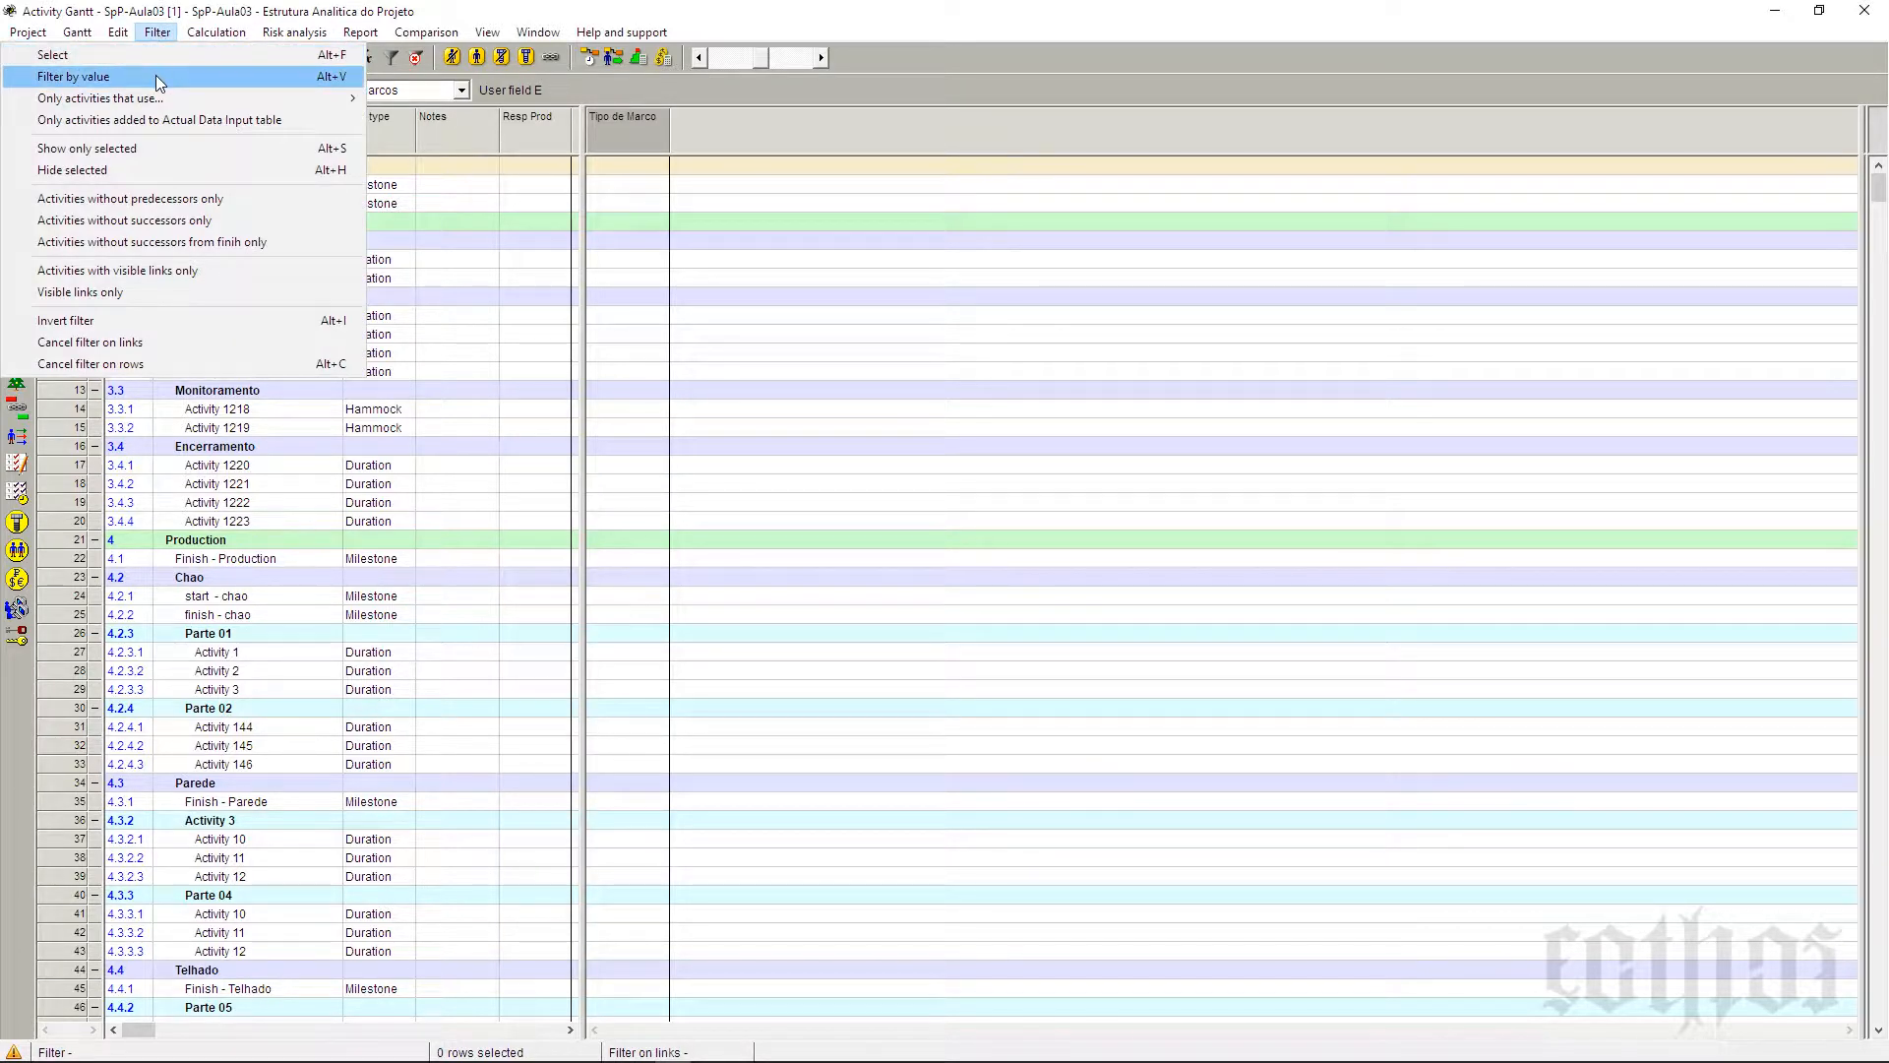
click(393, 333)
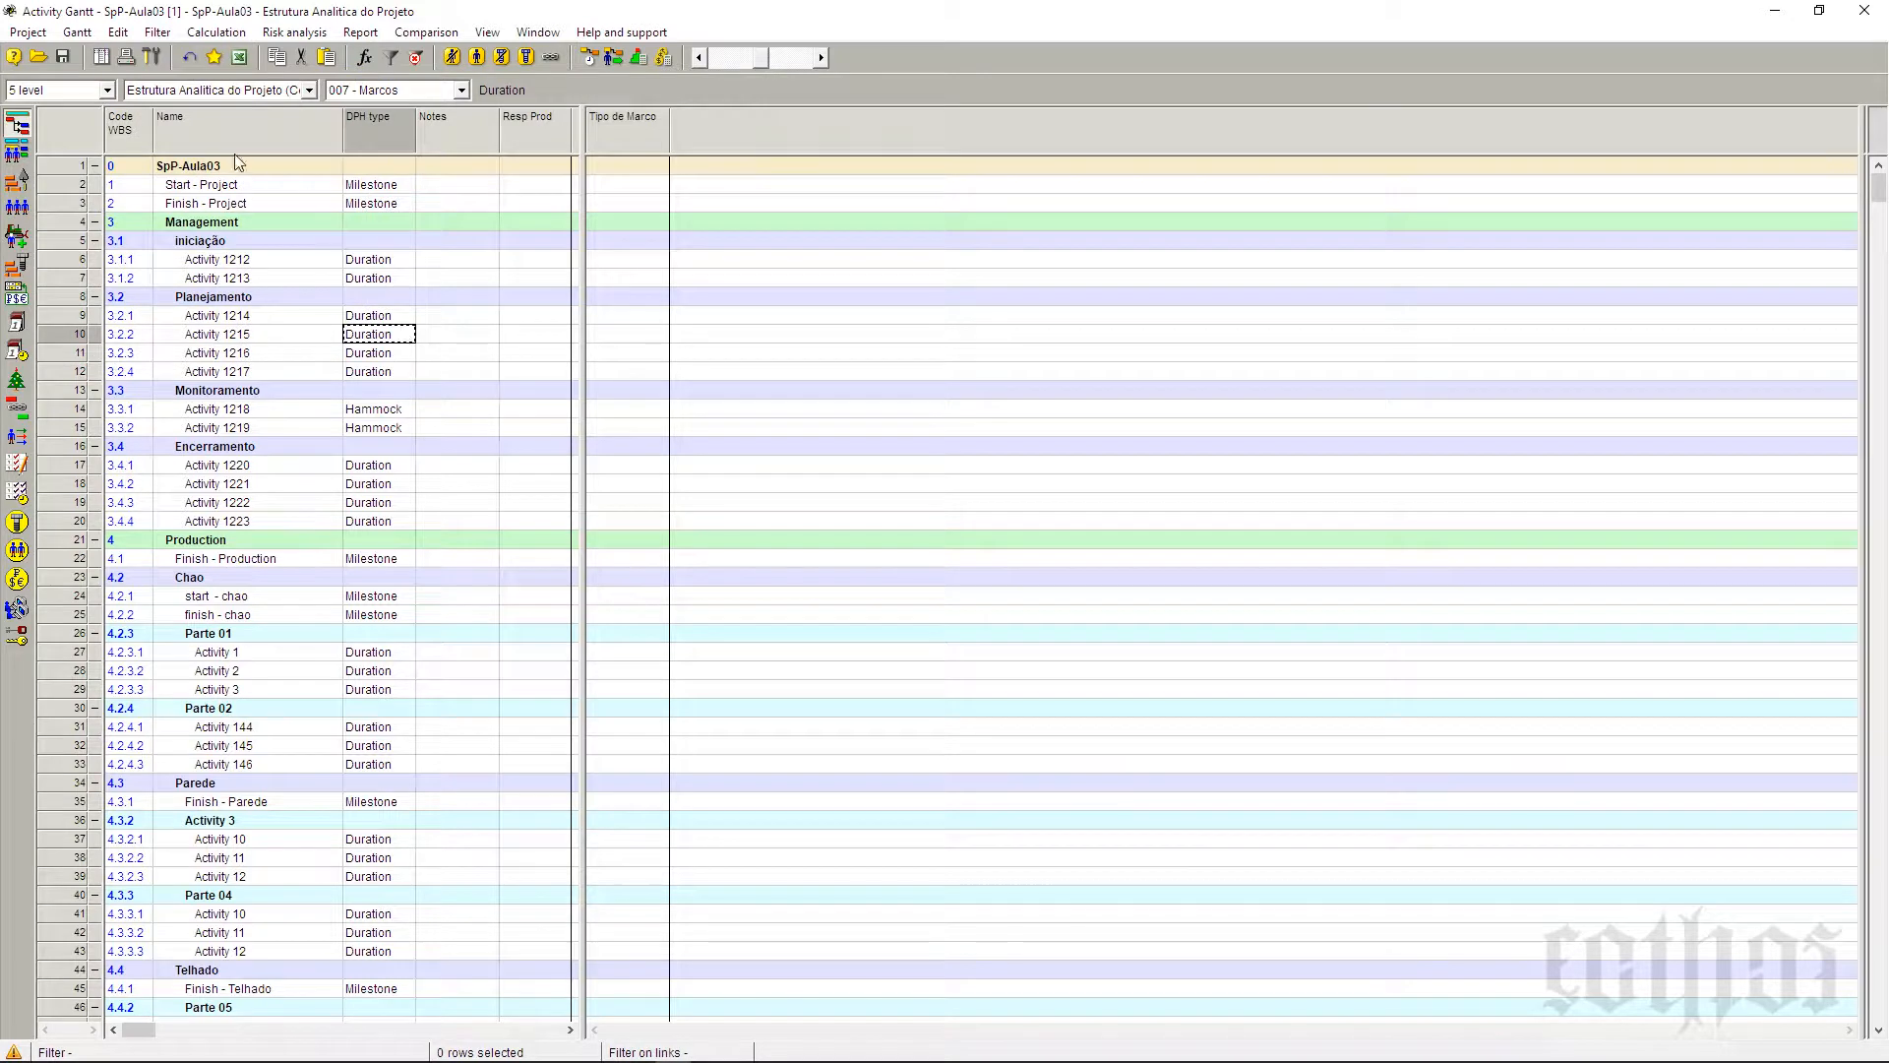
Step: Apply the saved "somente marcos" filter to the activity table
click(157, 32)
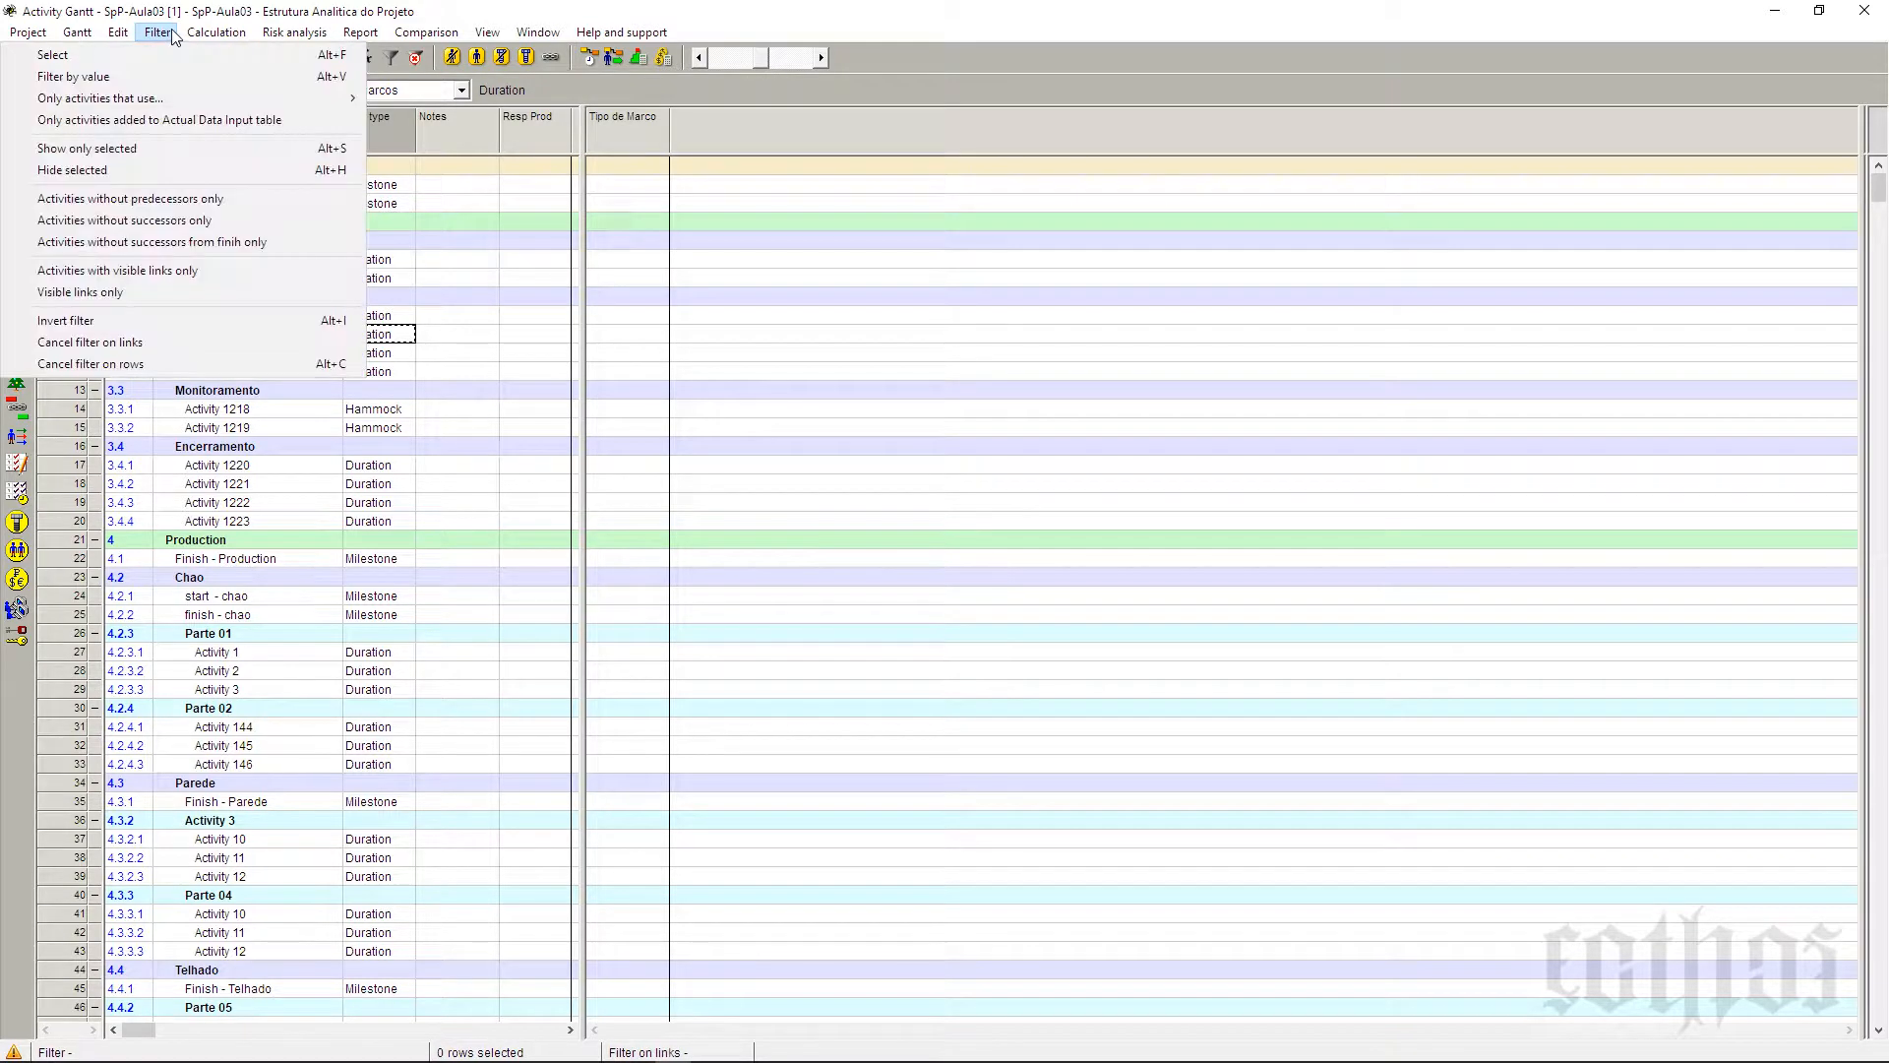
click(152, 77)
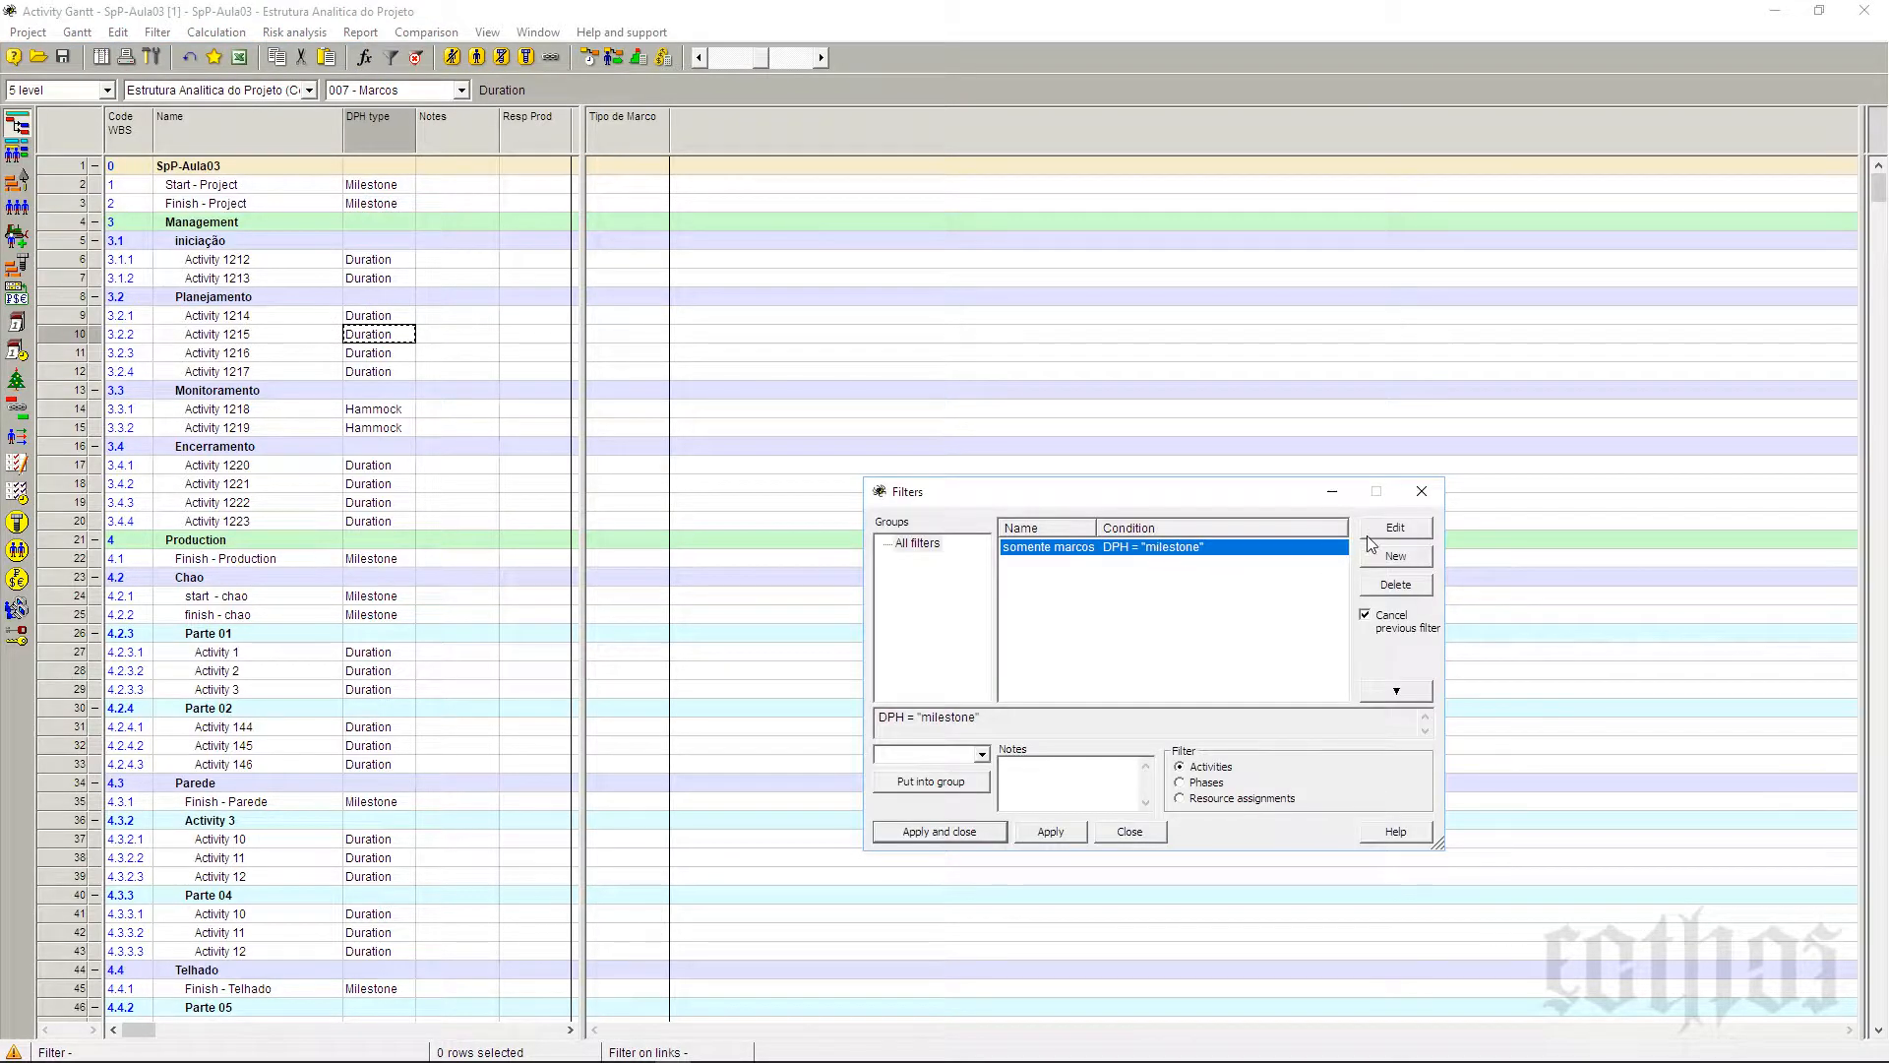
click(1051, 831)
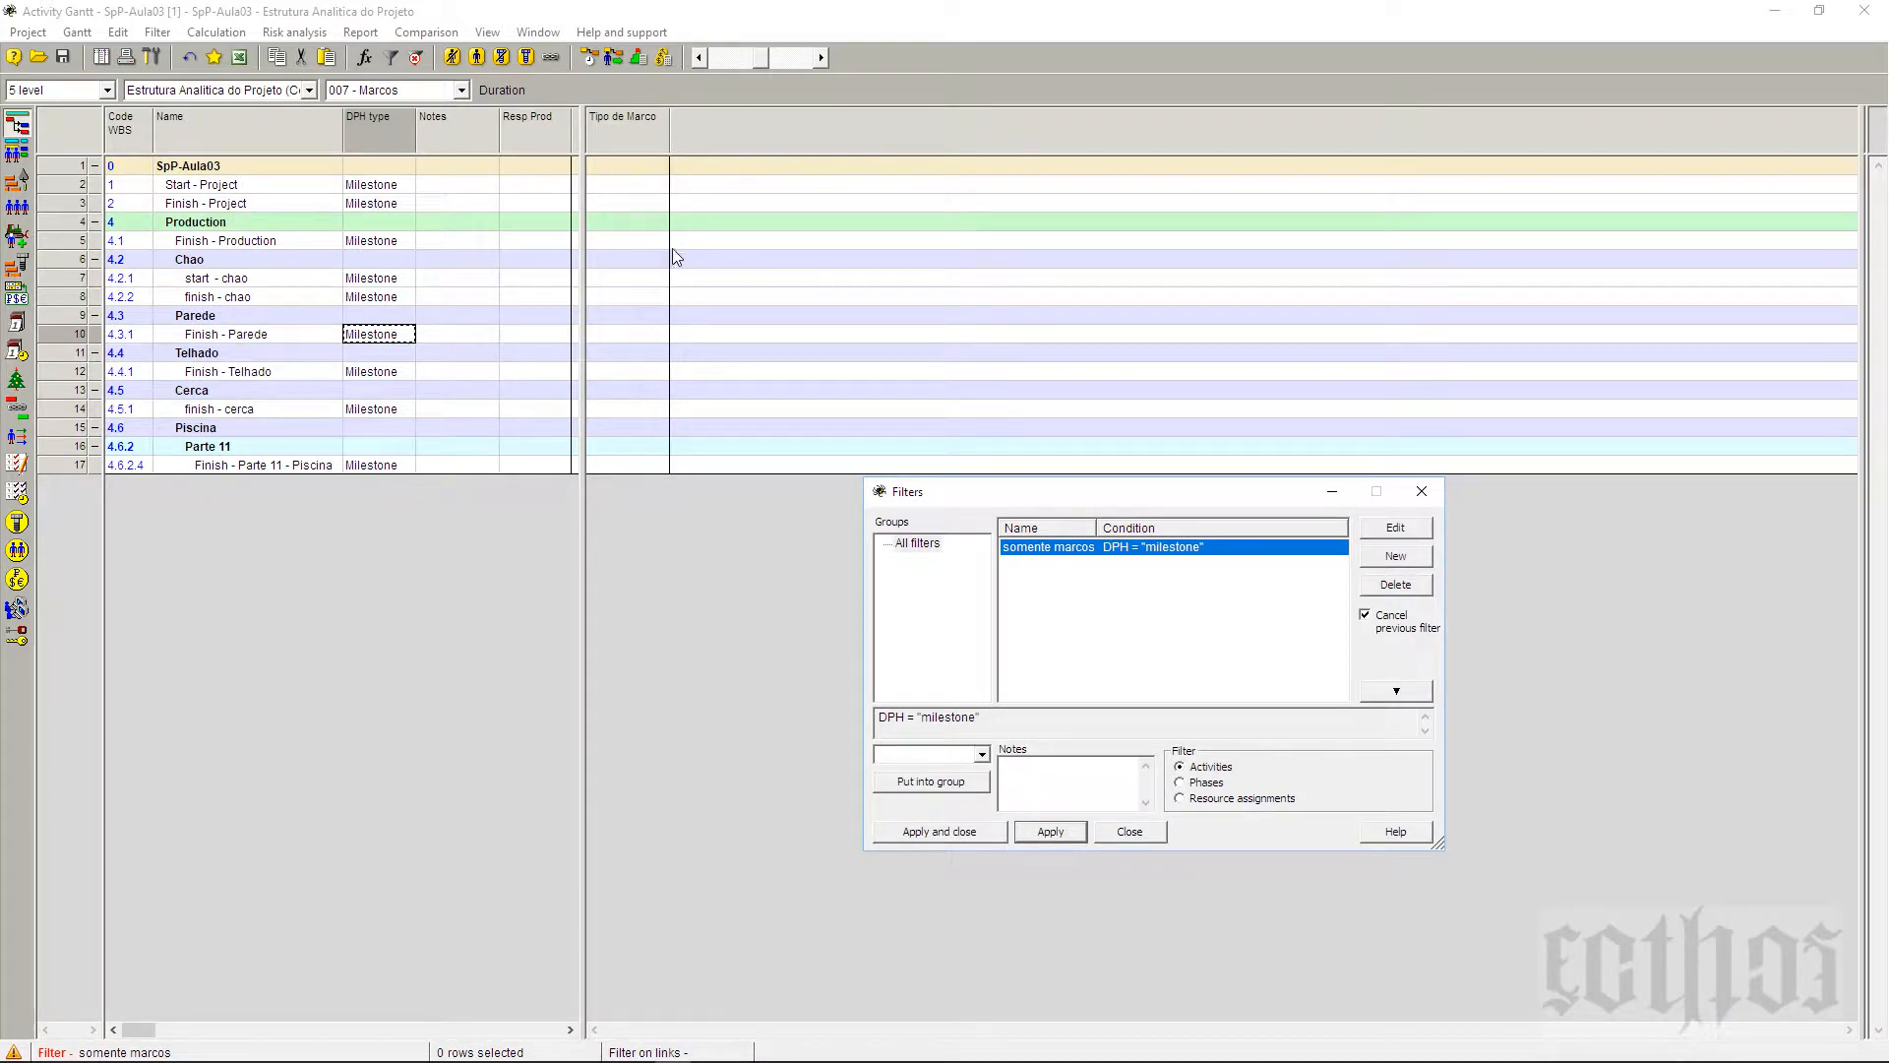
Step: Set the Tipo de Marco of the start - chao and finish - chao milestones to "01 - Obrigatorio"
click(659, 279)
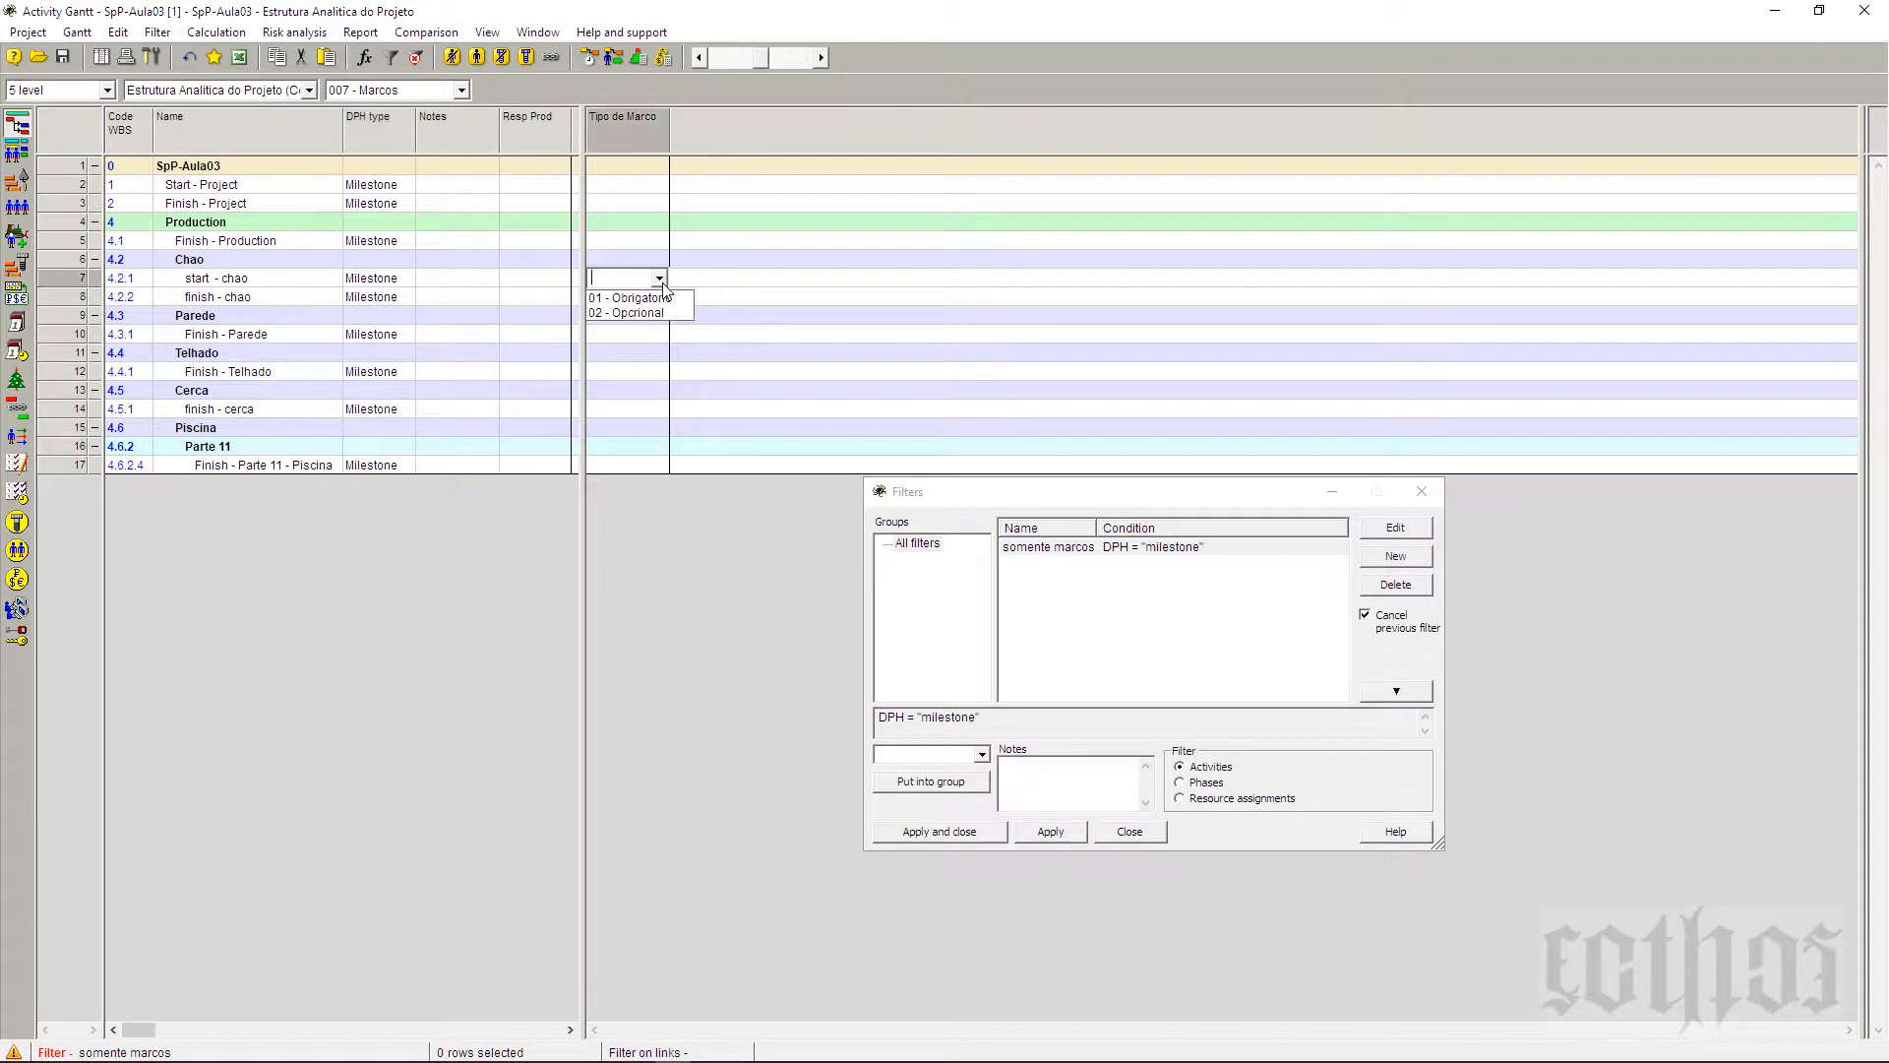
click(665, 298)
click(665, 299)
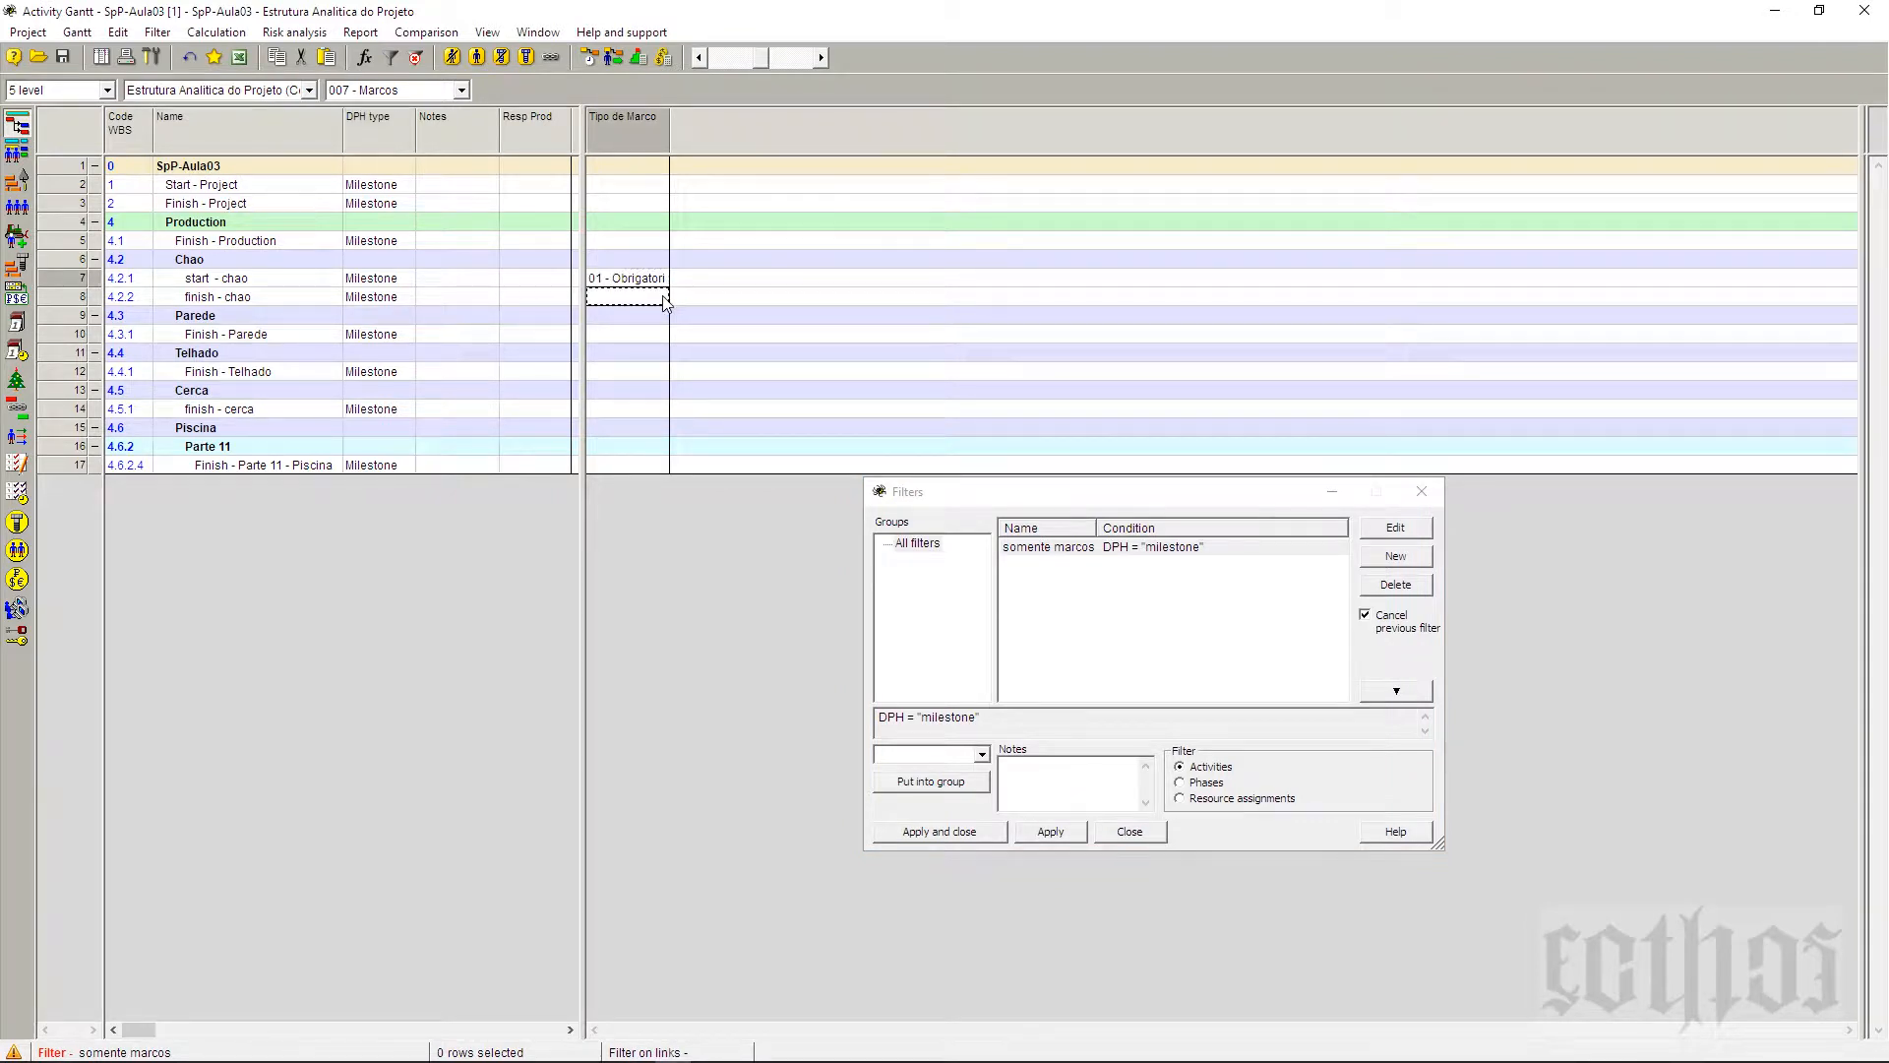
click(665, 315)
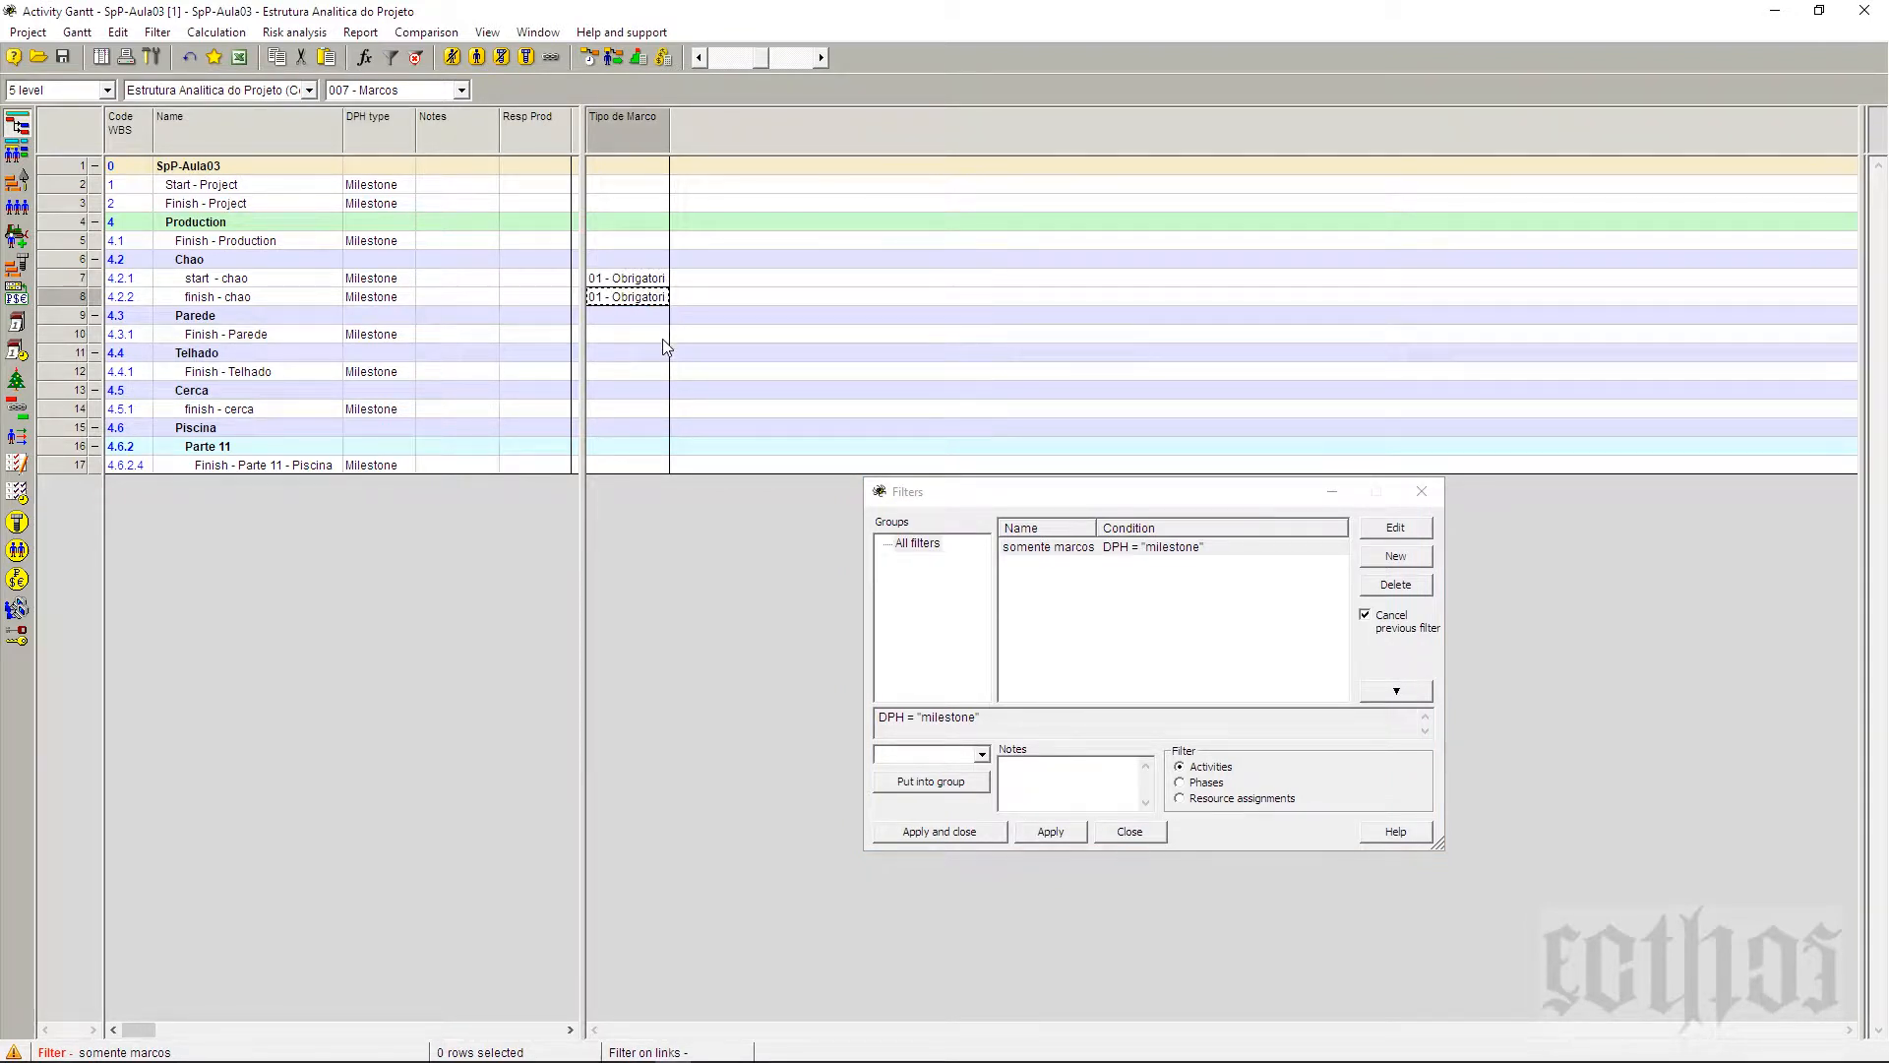
Step: Set the Tipo de Marco of Finish - Parede, Finish - Telhado and finish - cerca to "02 - Opcrional"
click(663, 336)
click(665, 371)
click(665, 372)
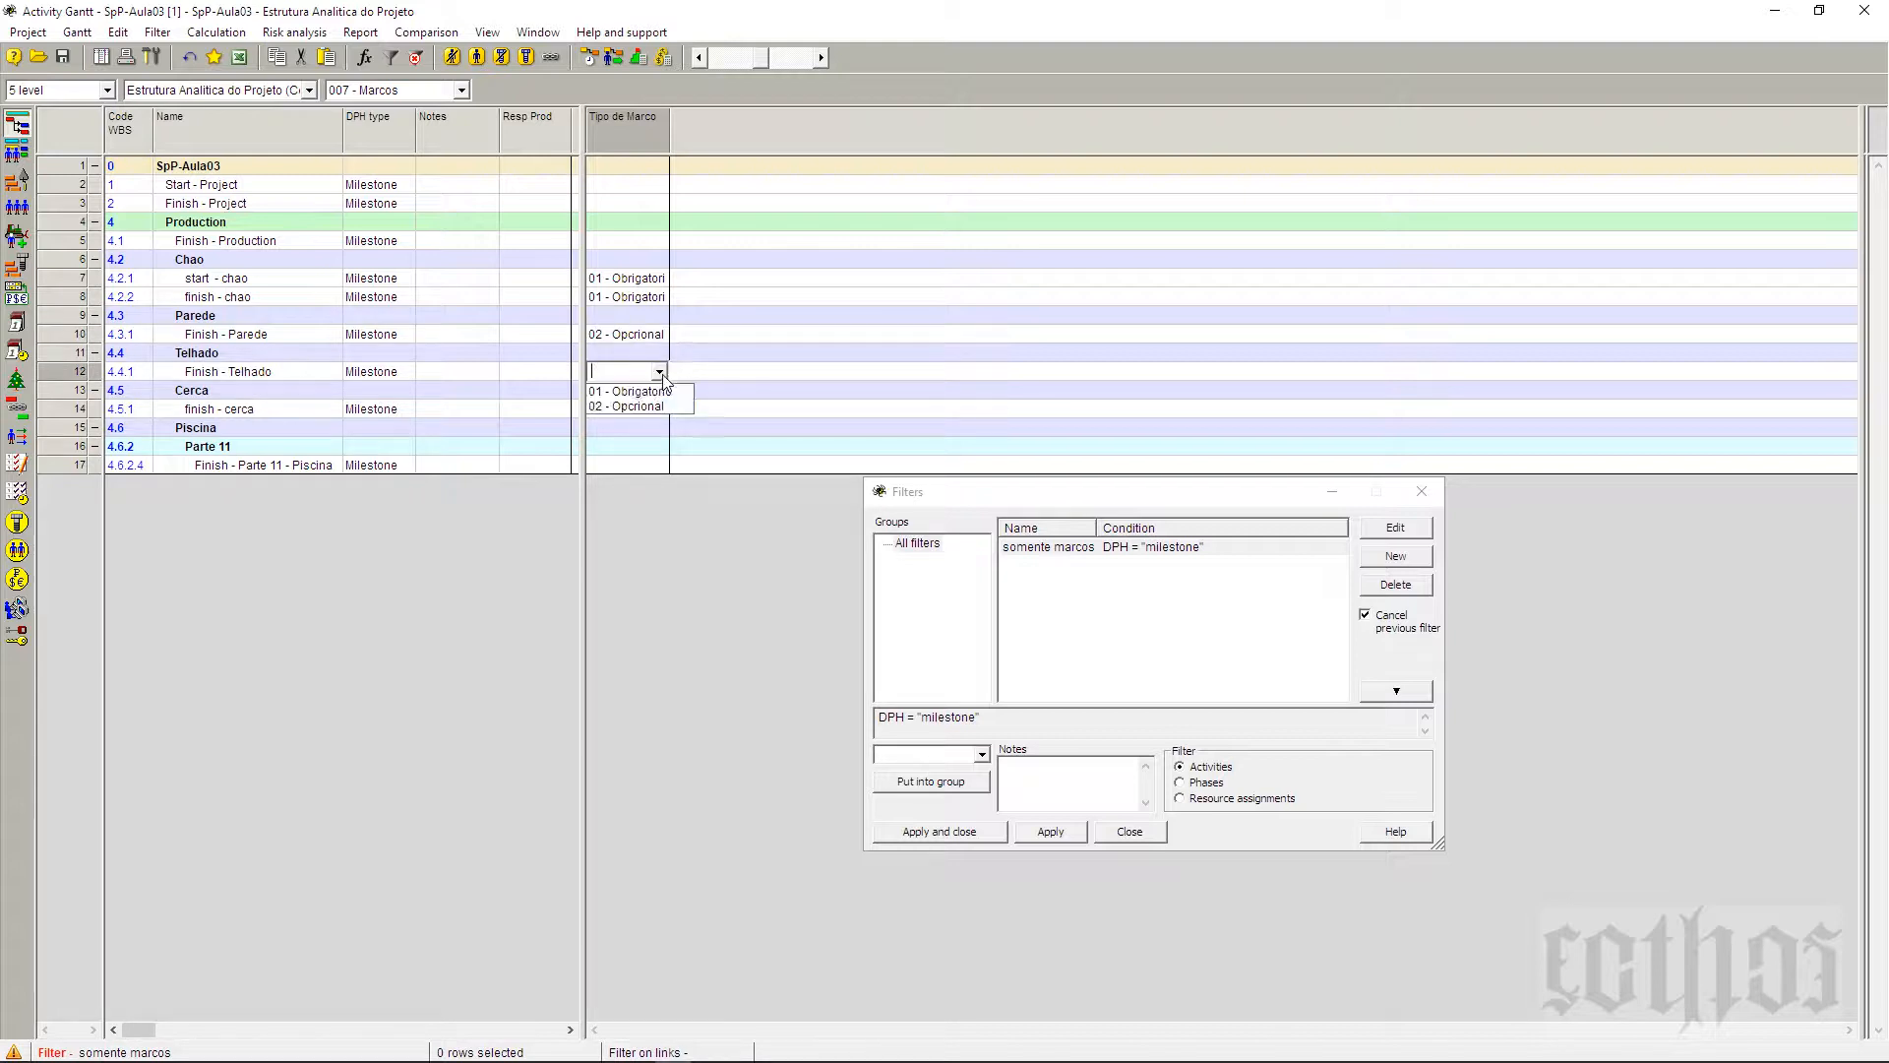
click(665, 409)
click(667, 412)
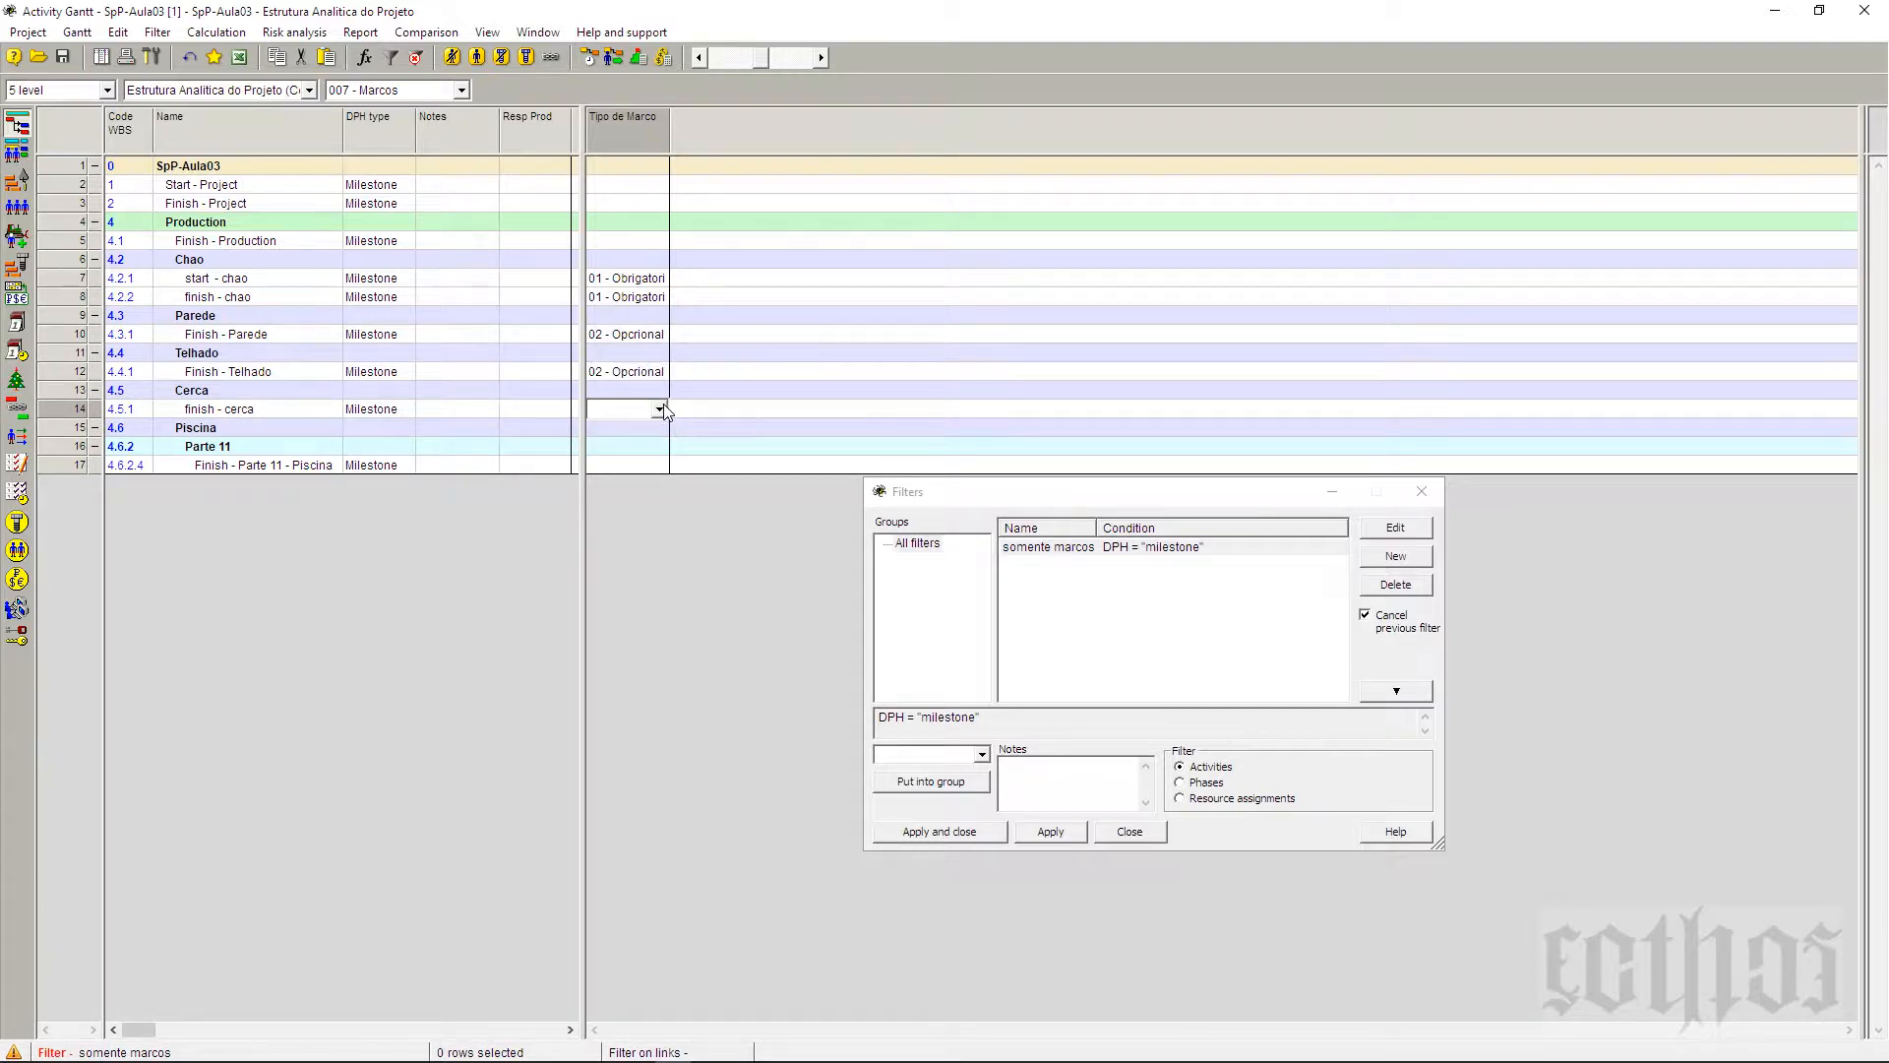
click(661, 409)
click(667, 443)
Step: Set the Tipo de Marco of Finish - Parte 11 - Piscina and Finish - Project to "01 - Obrigatorio"
click(663, 464)
click(662, 466)
click(664, 482)
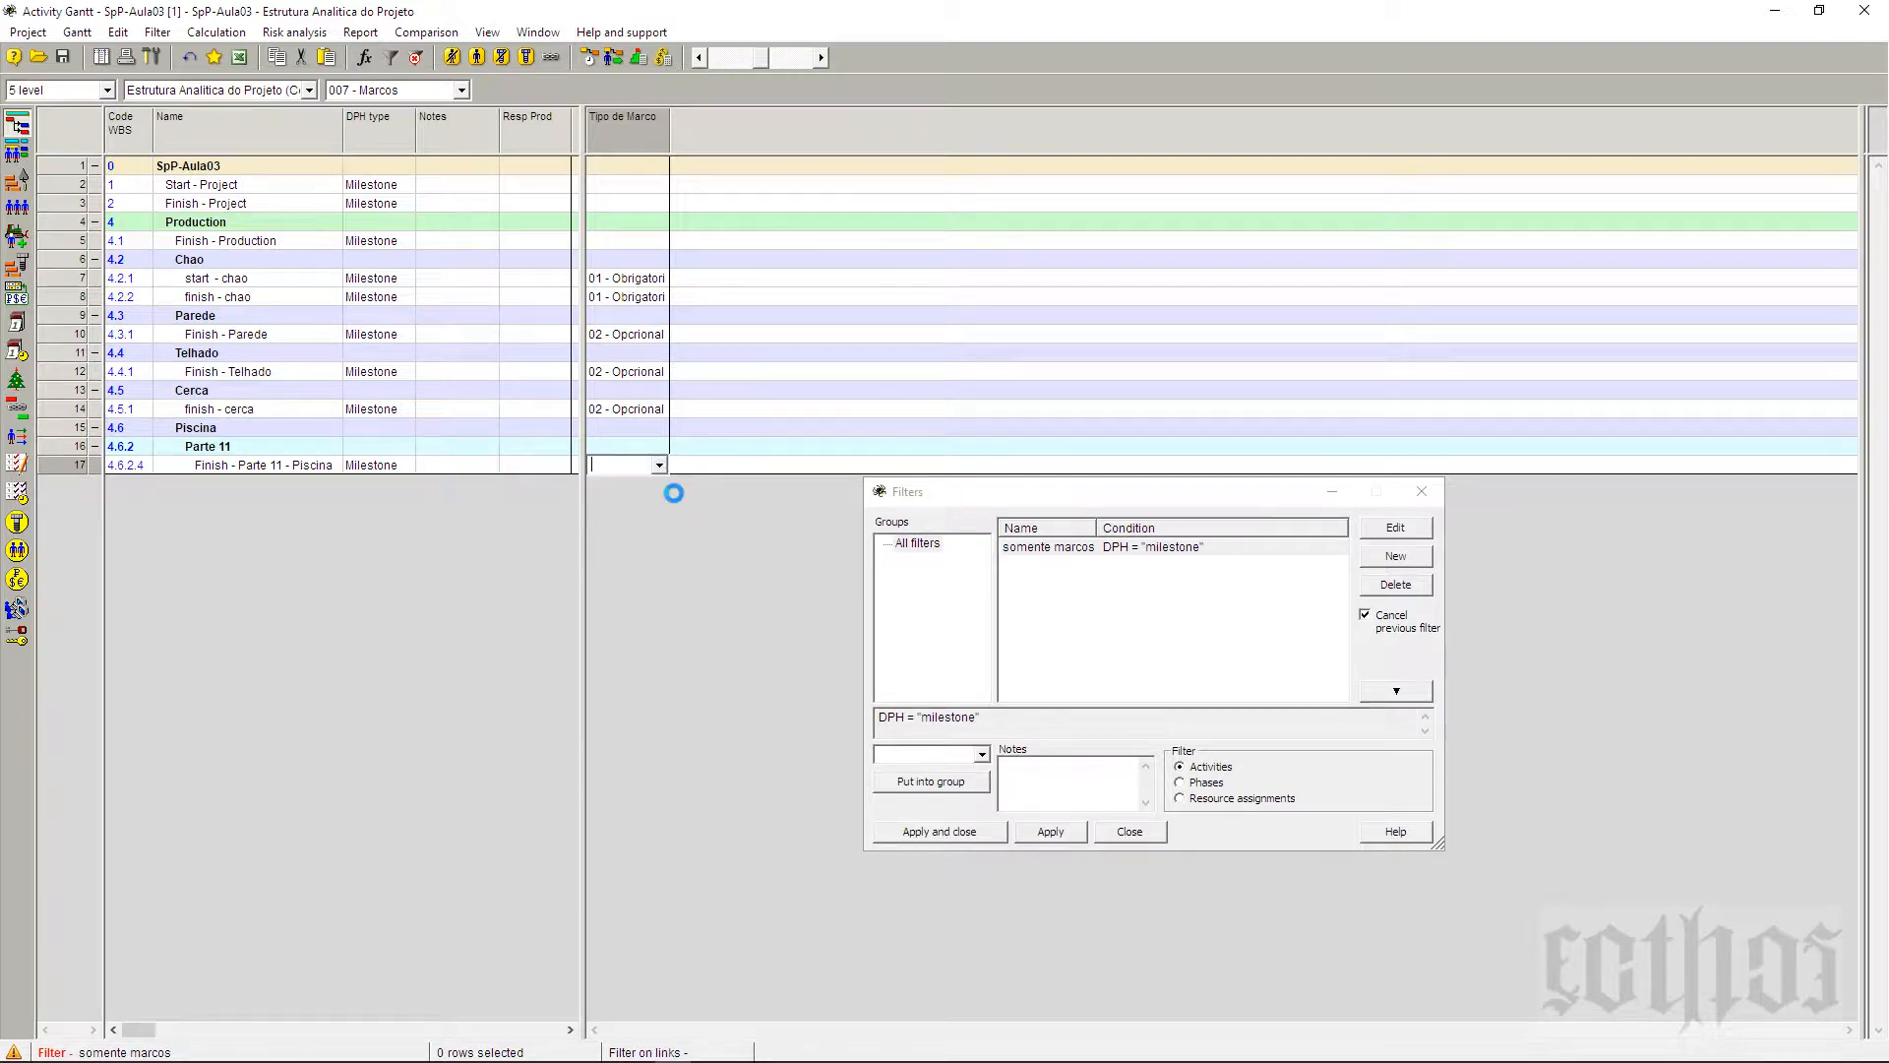
click(666, 203)
click(659, 204)
click(670, 224)
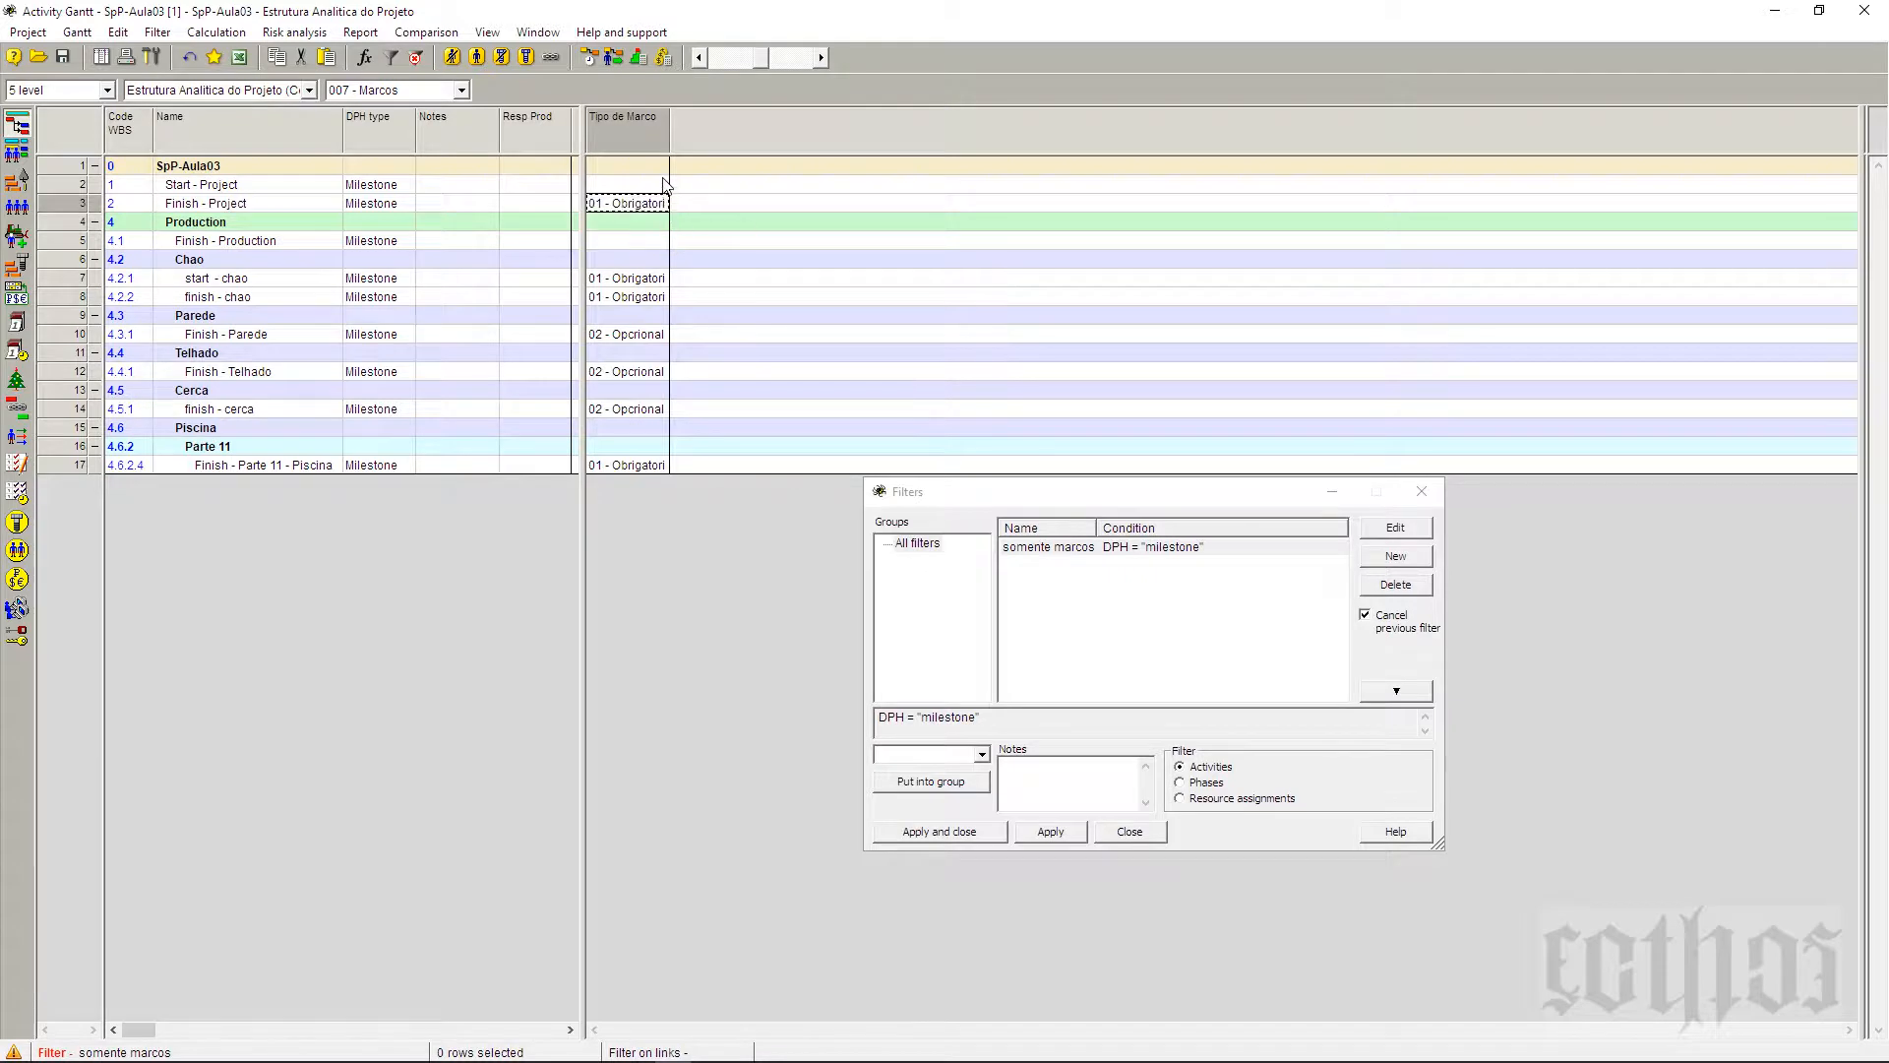
Step: Set the Tipo de Marco of the Start - Project milestone to "02 - Opcrional"
click(665, 184)
click(660, 185)
click(667, 220)
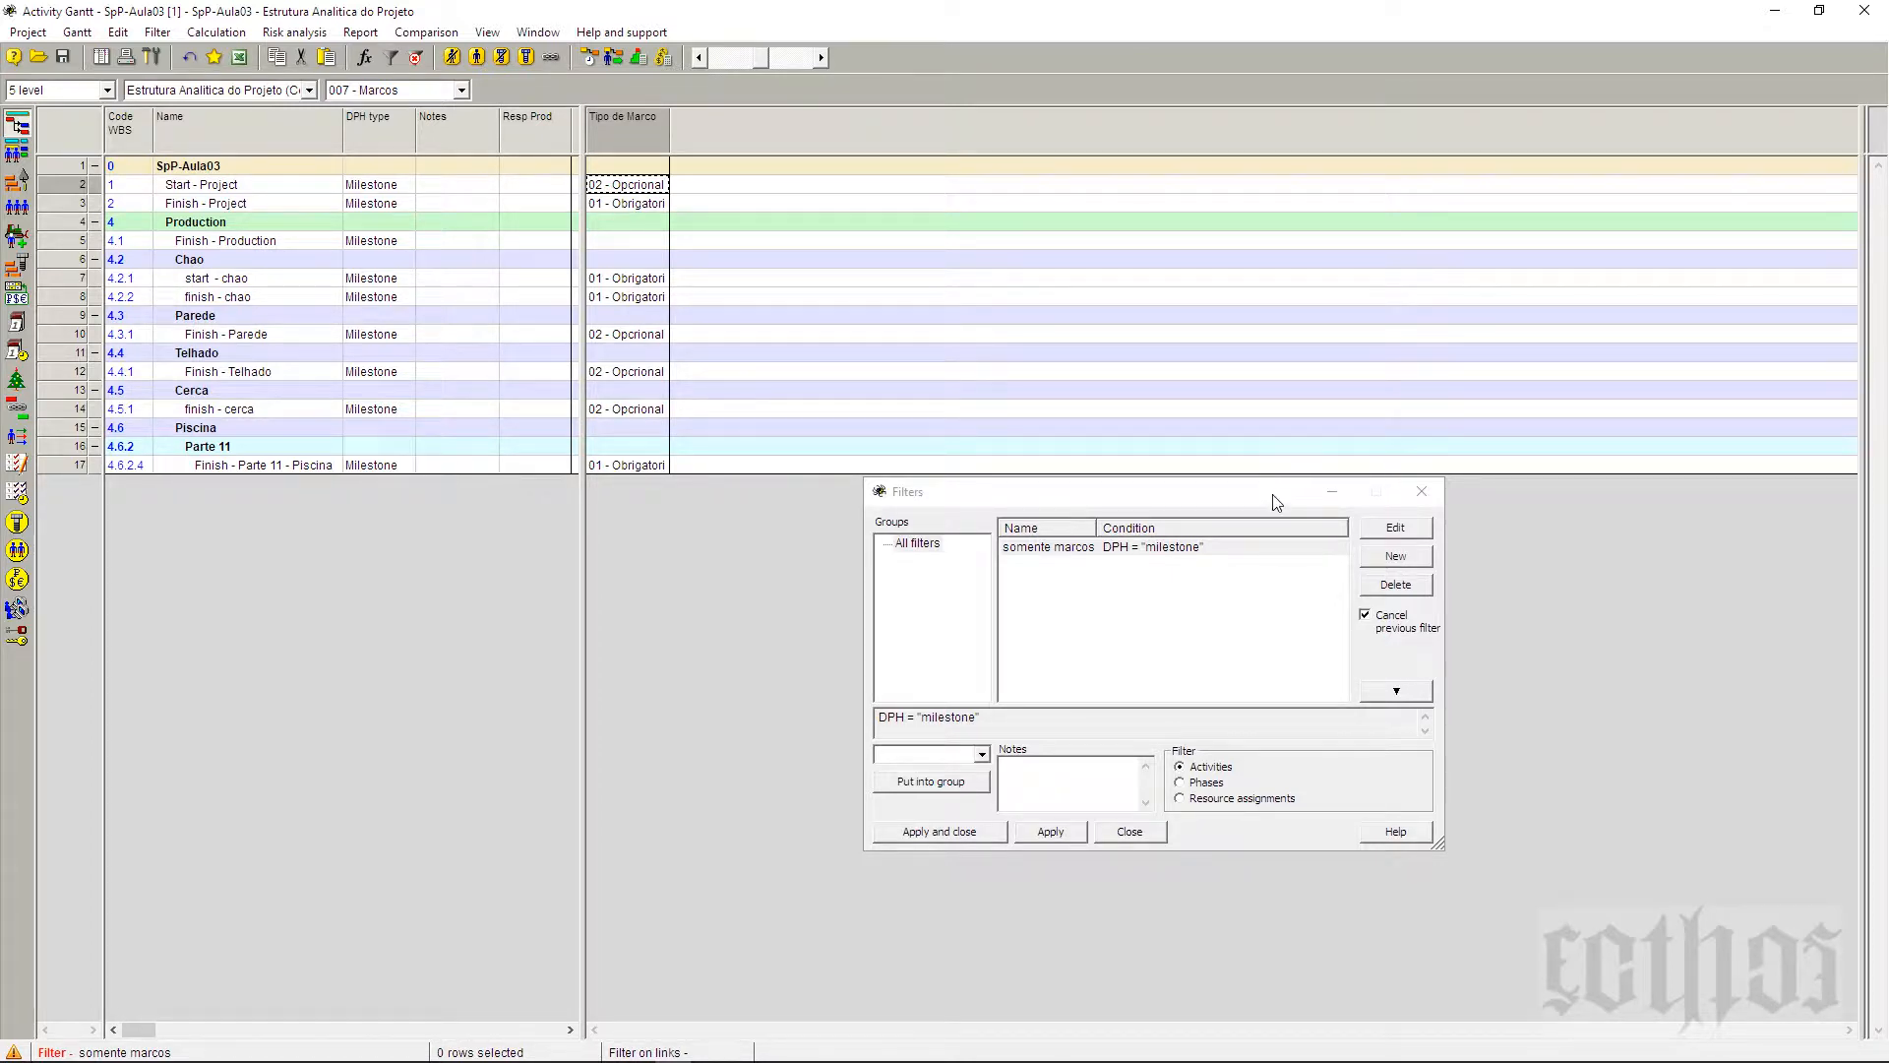
Step: Close the Filters dialog and save the table's column arrangement in the project as the current 007 - Marcos layout
drag(1267, 499, 1291, 368)
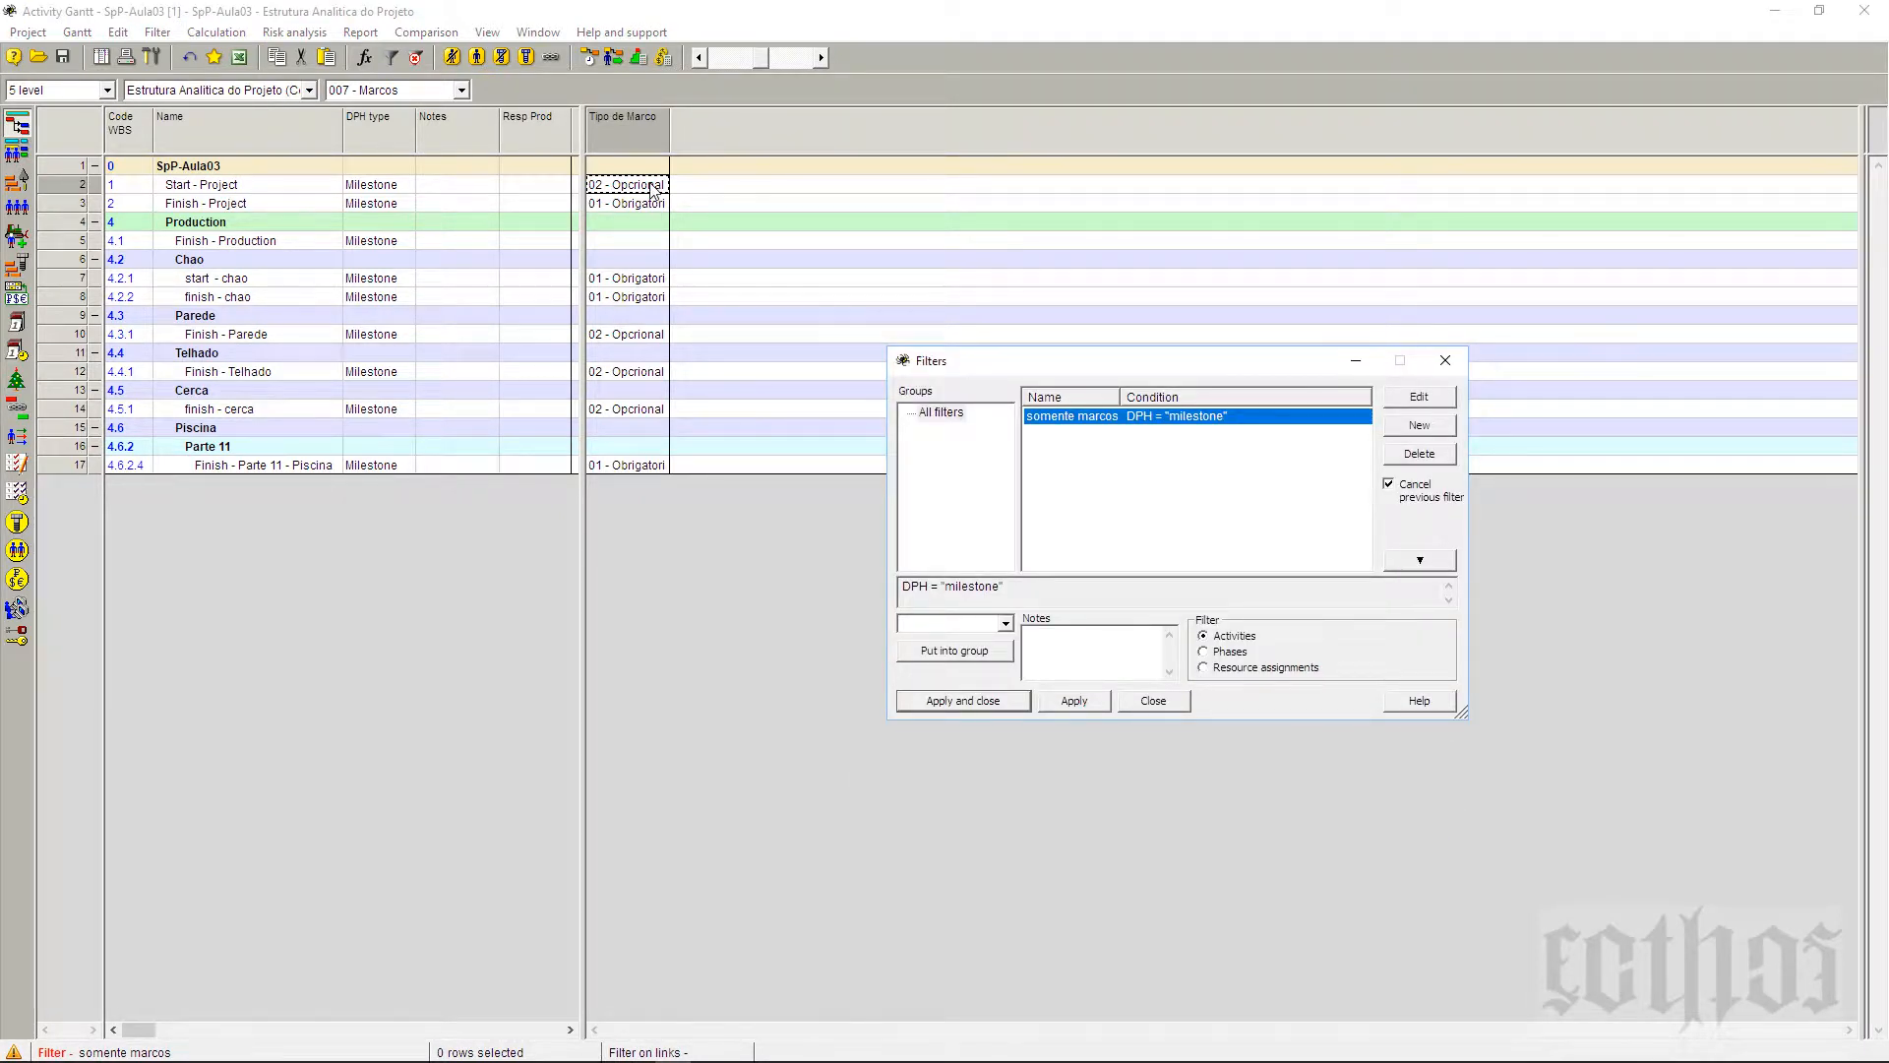
click(1154, 700)
click(363, 260)
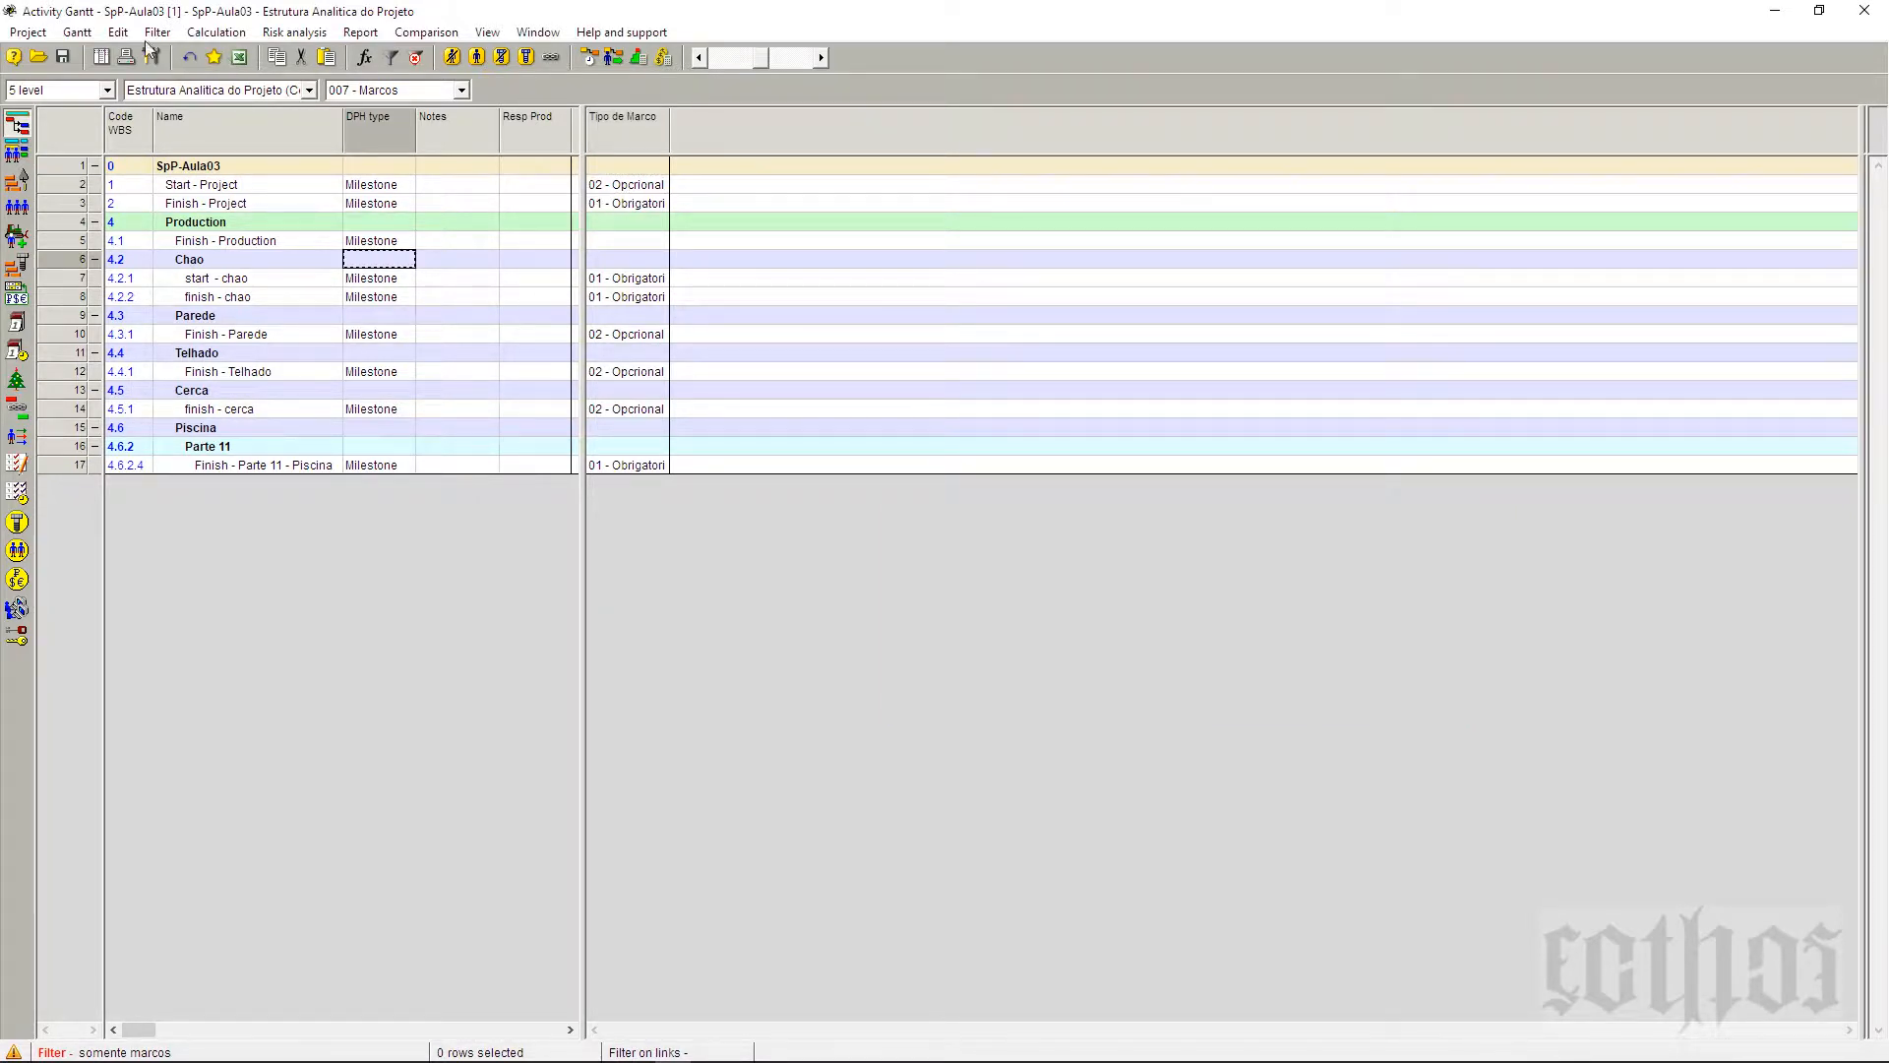
click(77, 32)
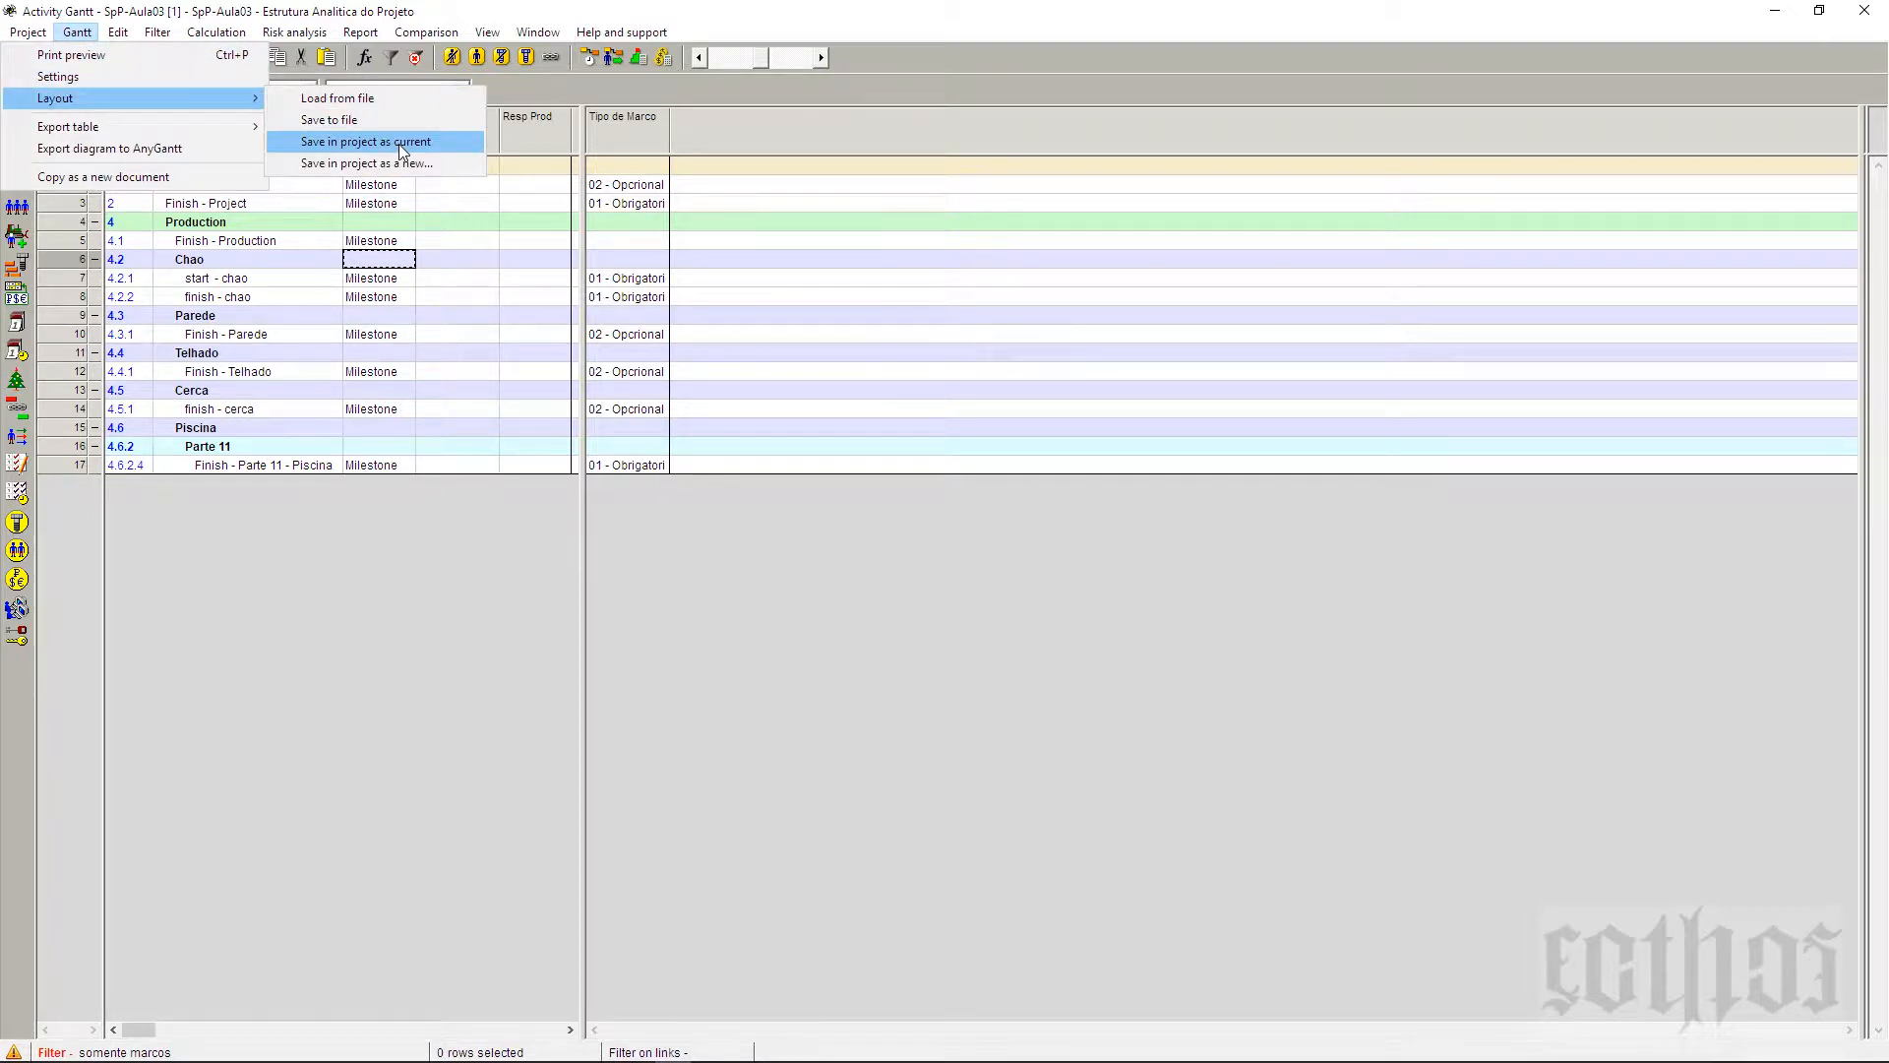
click(399, 142)
Step: Switch to the 006 - Atividades e Marcos layout and examine its Gantt diagram setup and the DPH type column
click(398, 90)
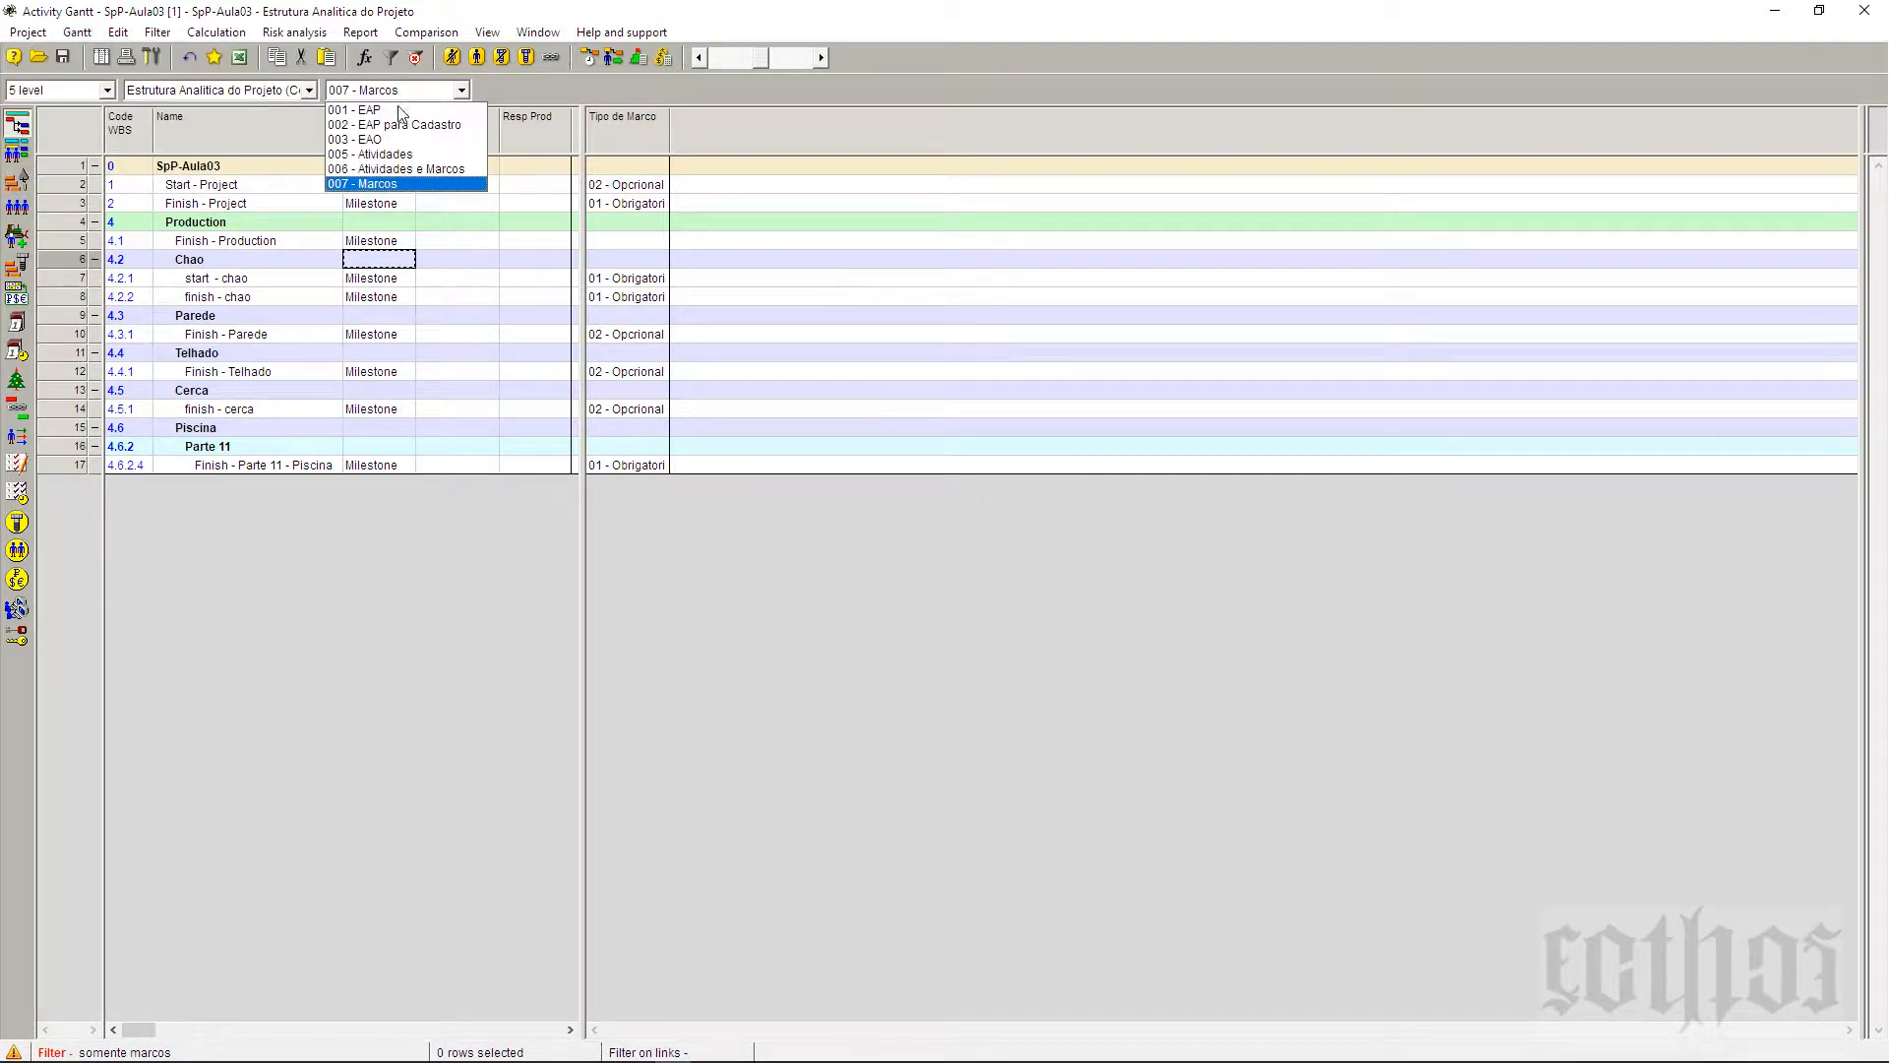
click(421, 169)
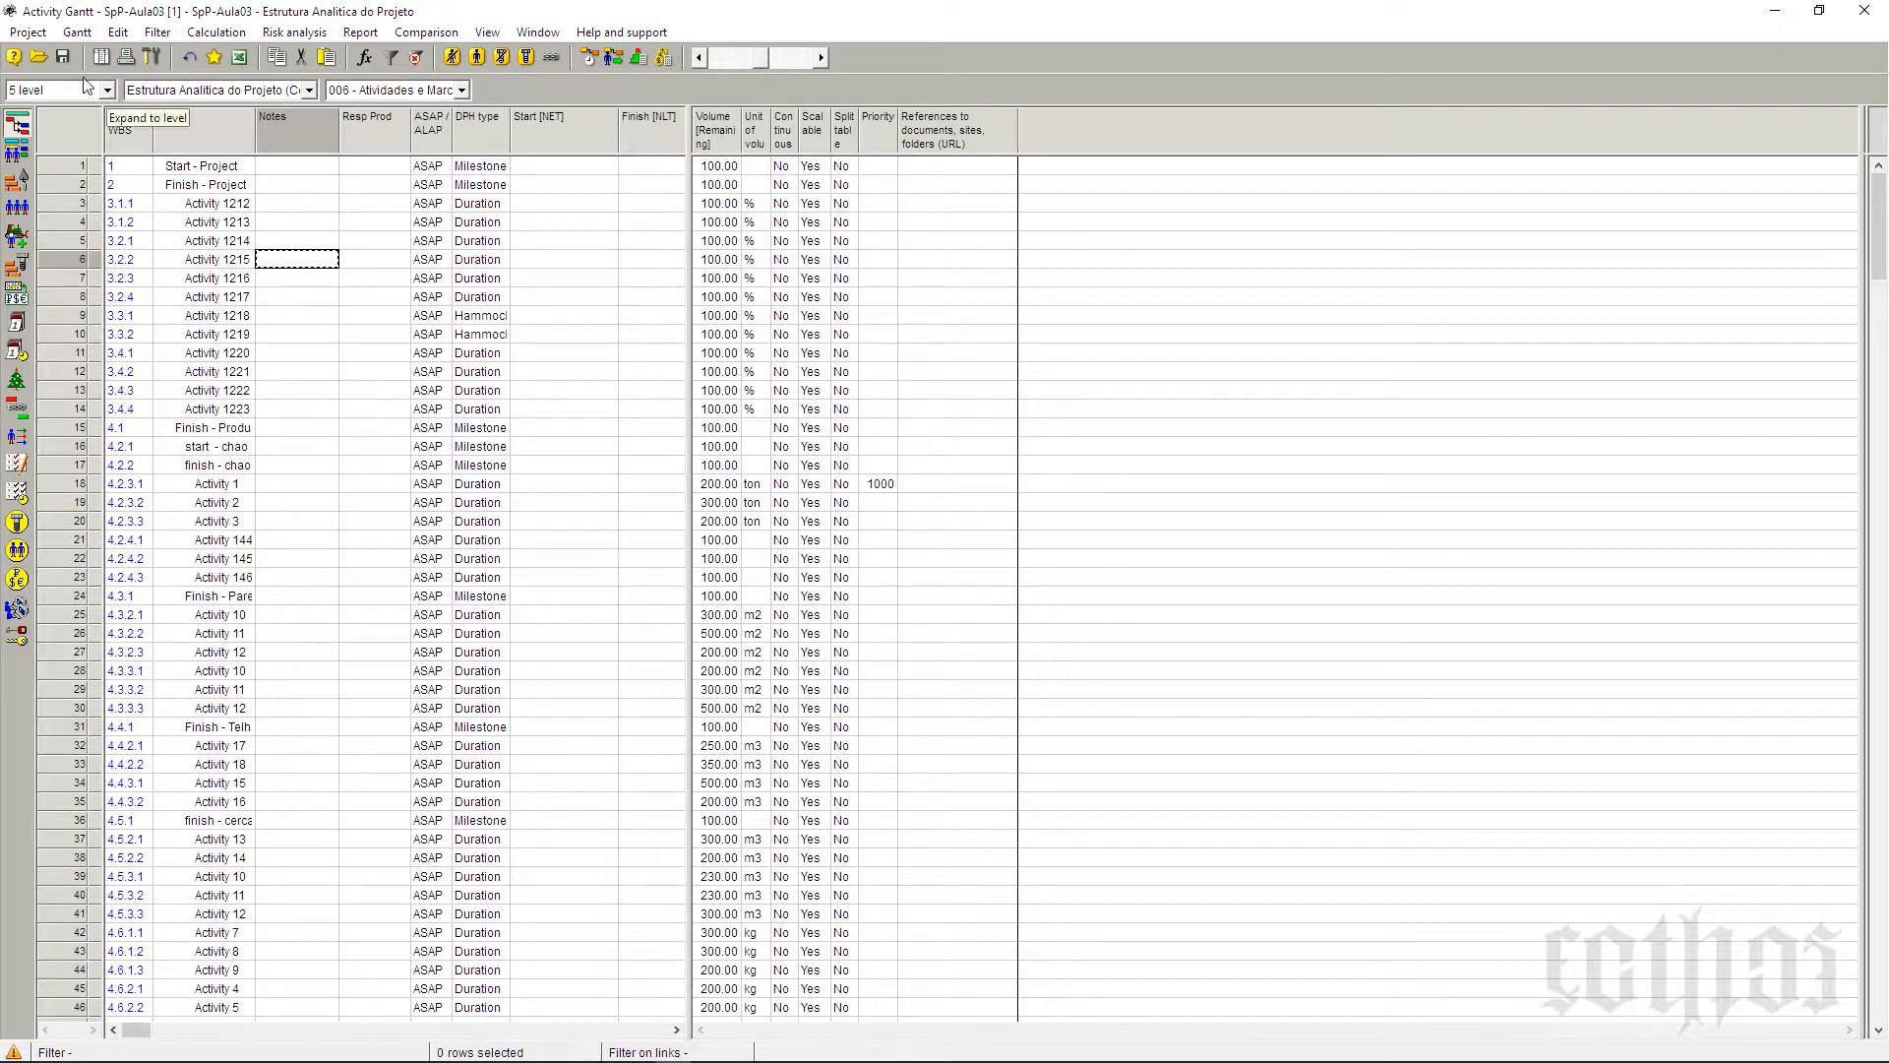
click(74, 34)
click(88, 75)
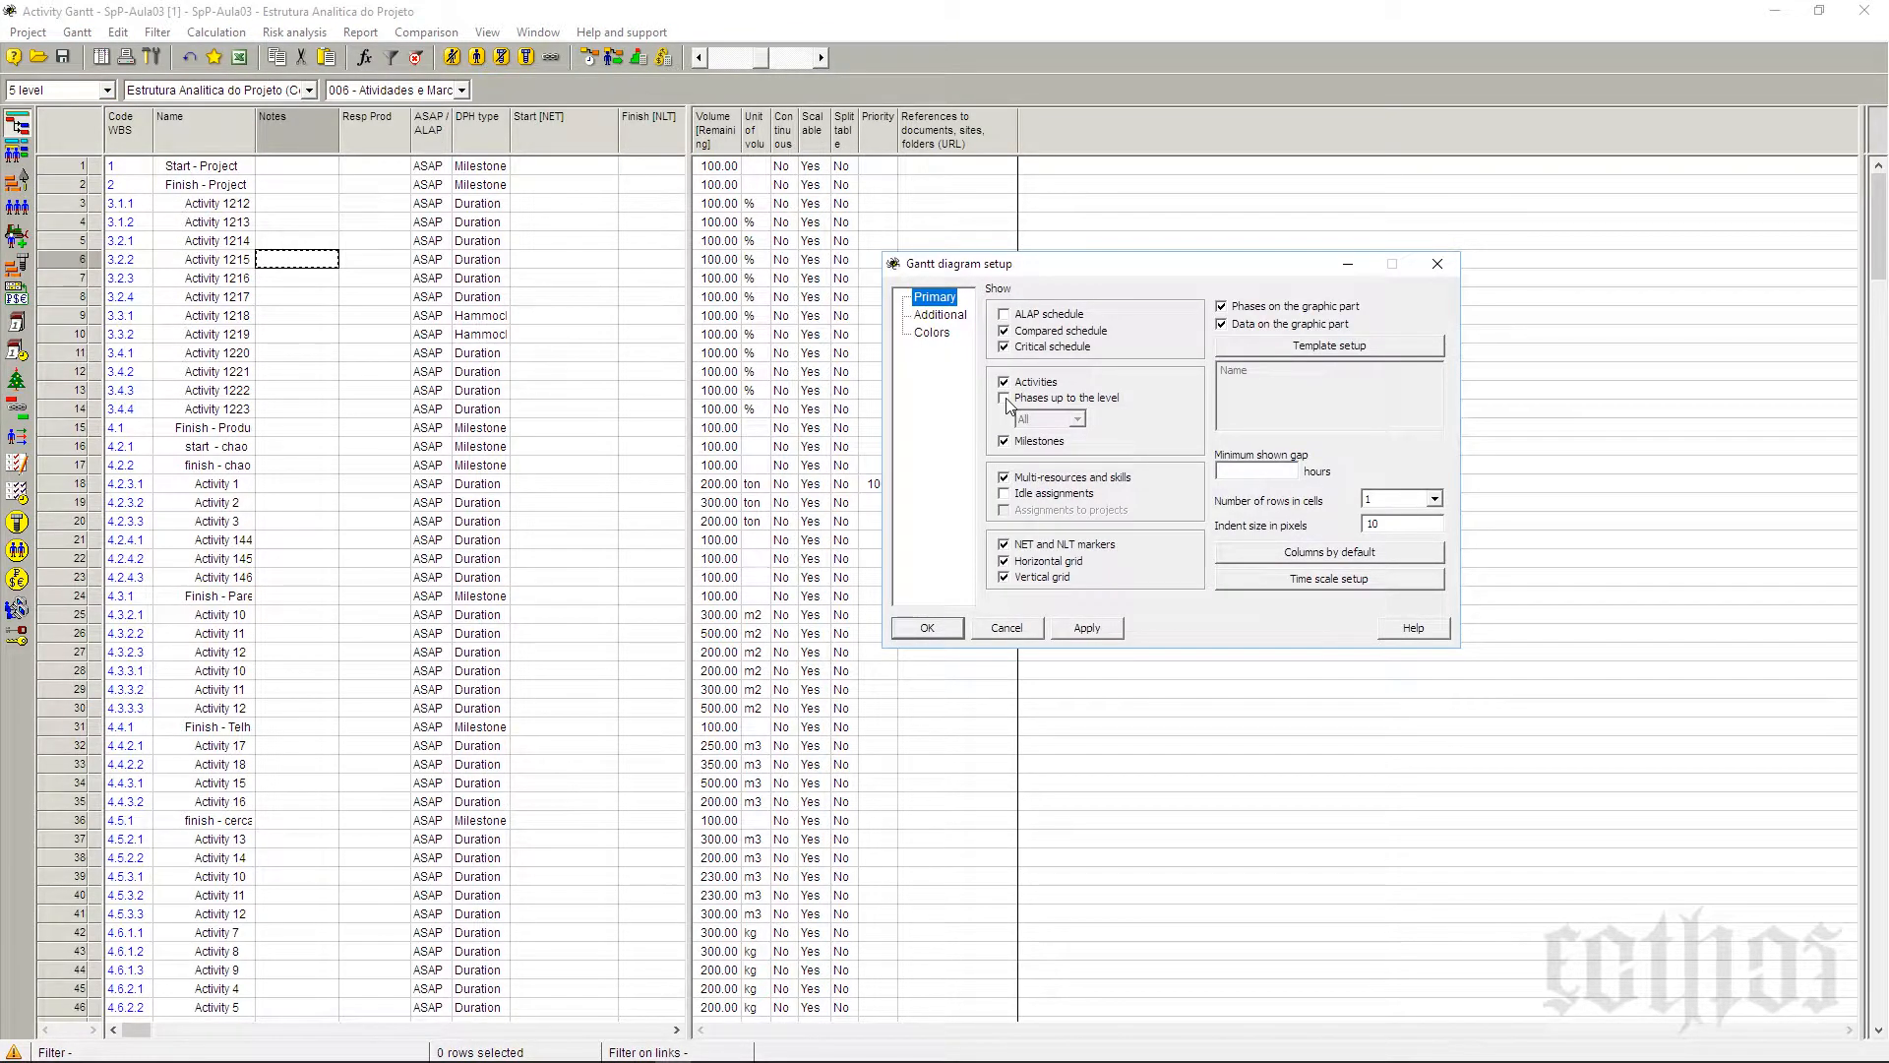
click(1428, 258)
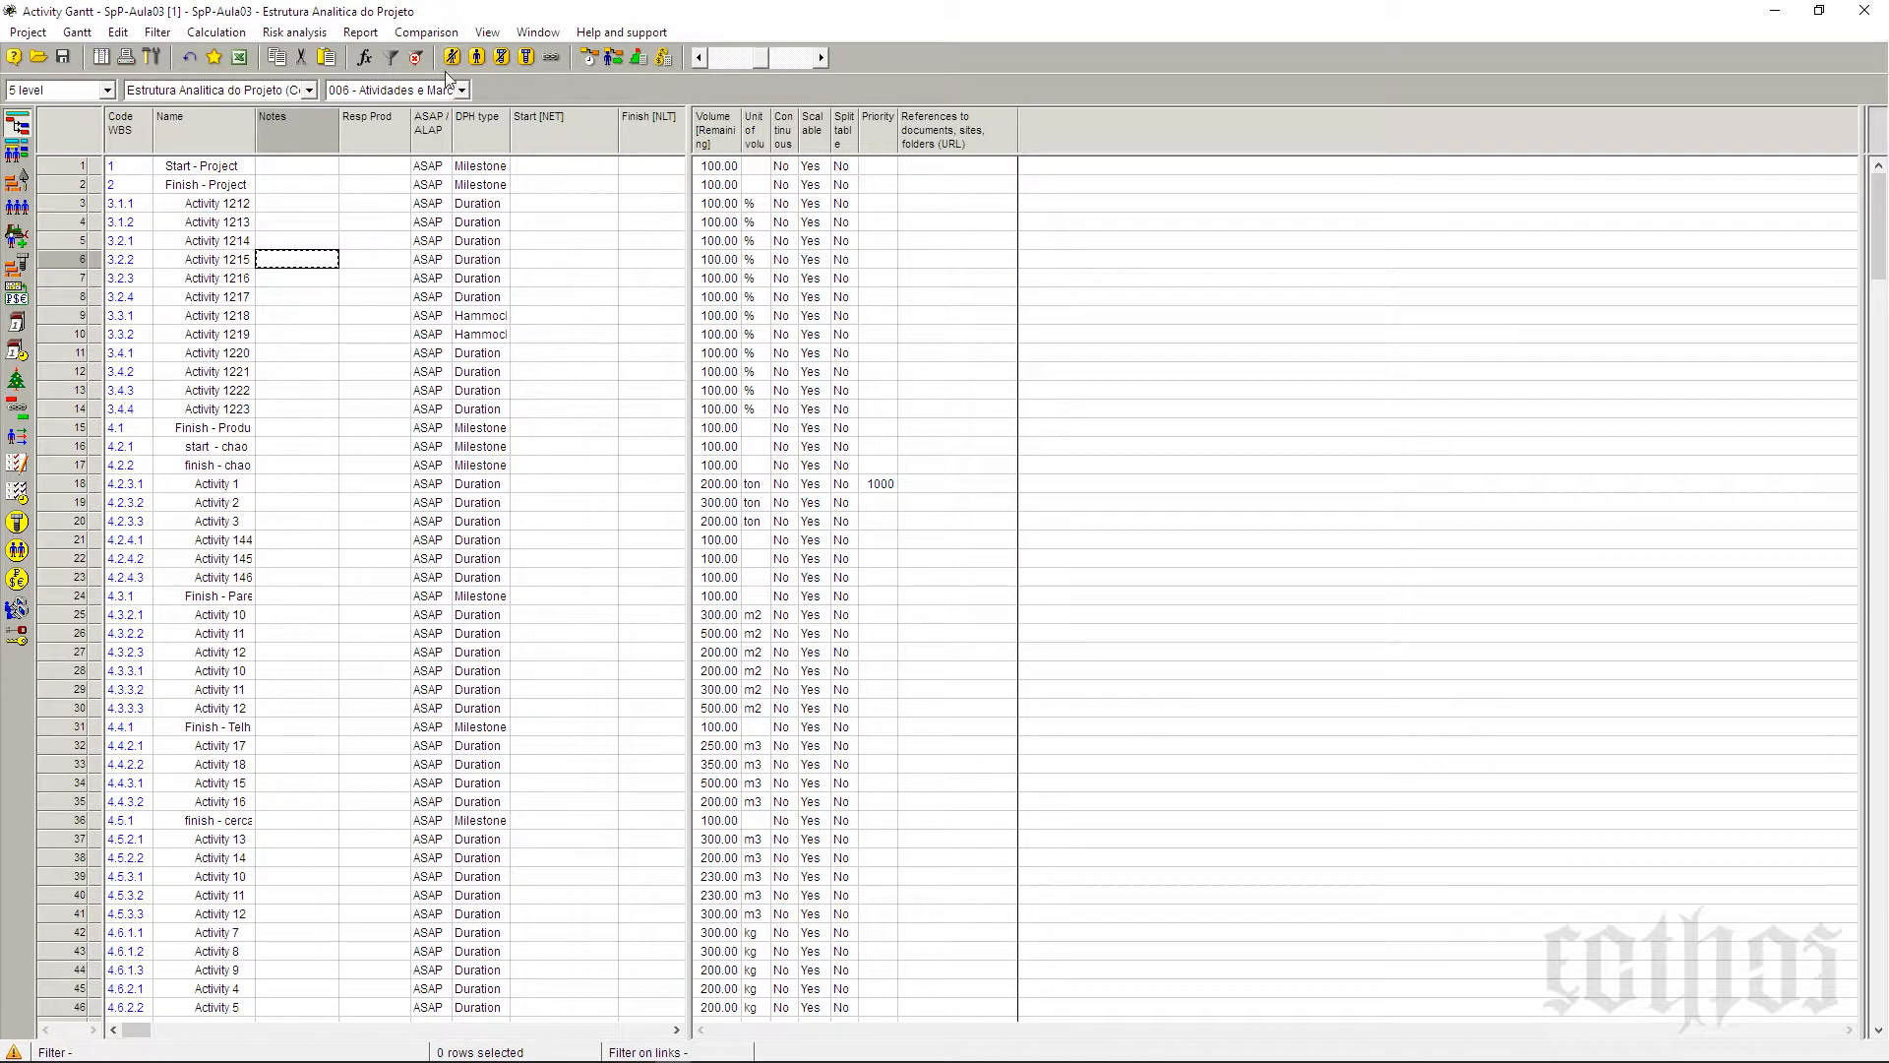
click(497, 167)
click(500, 221)
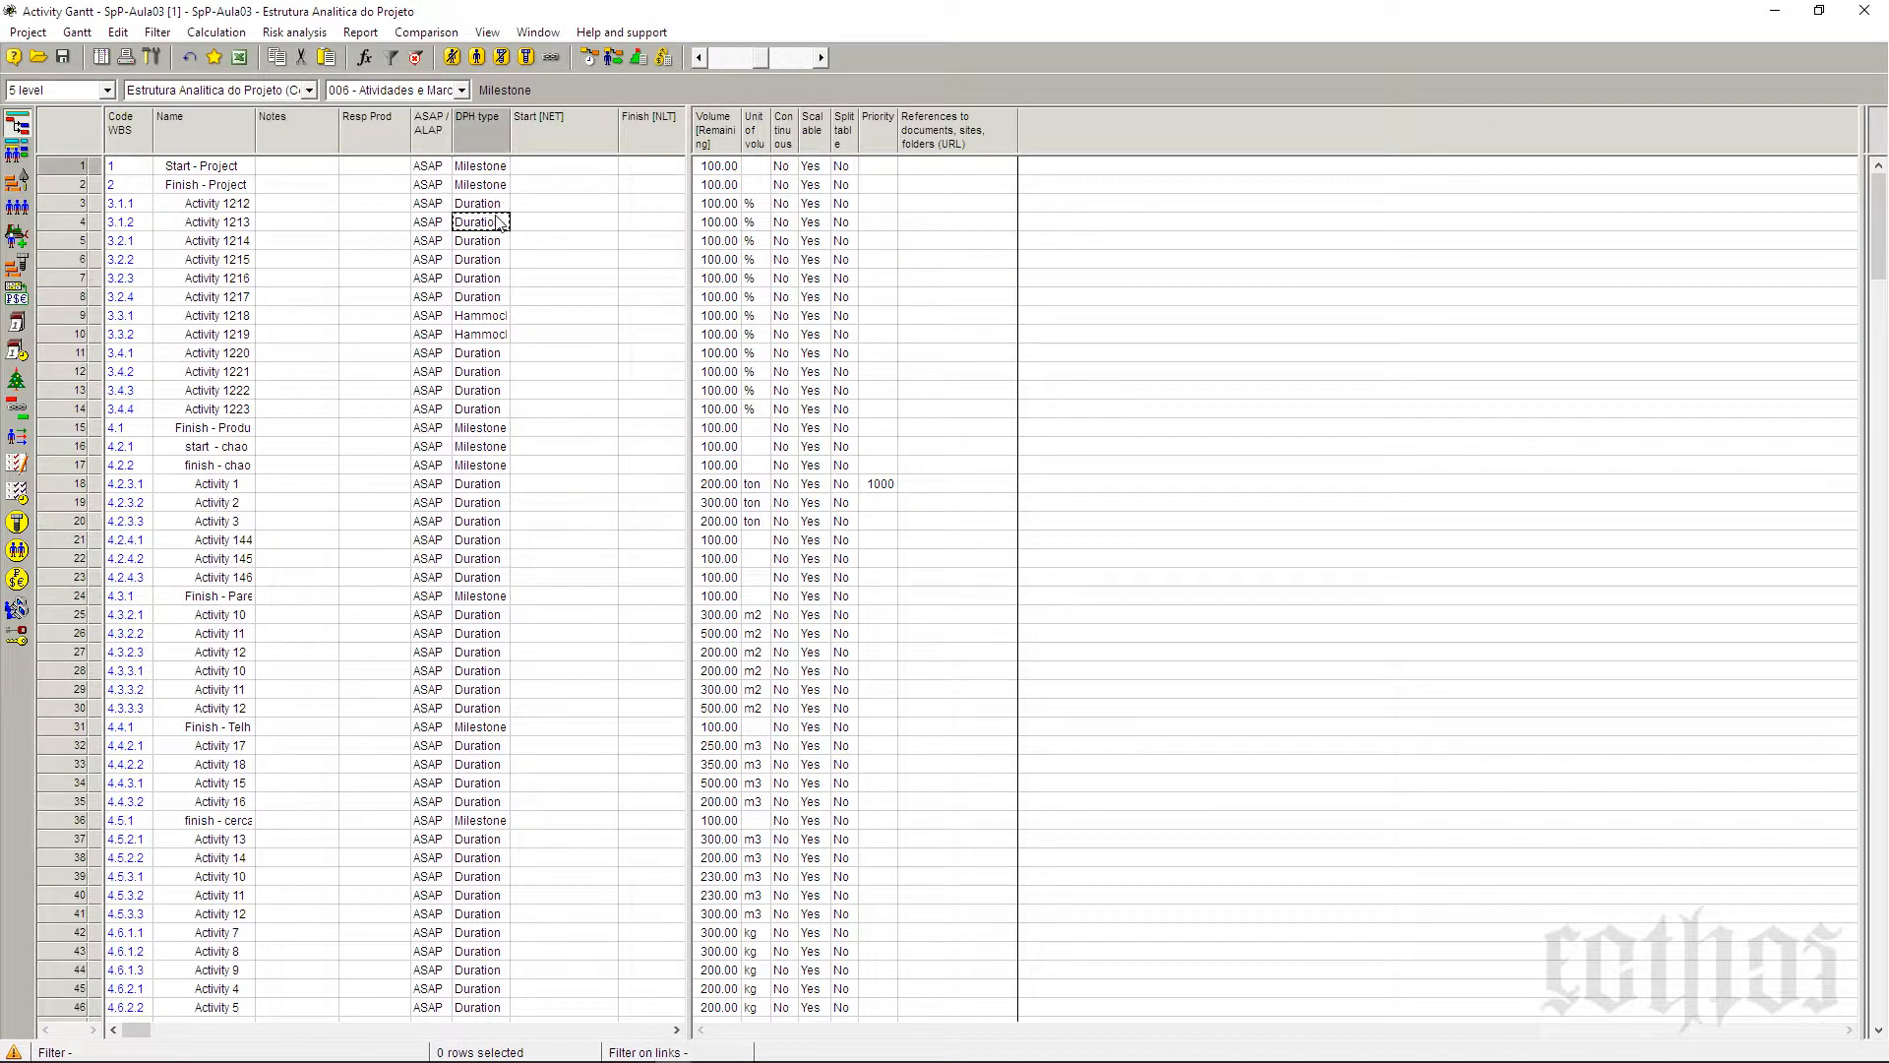
Step: Switch to the 007 - Marcos layout, remove its Resp Prod column, and narrow the table pane to end after Notes
click(460, 90)
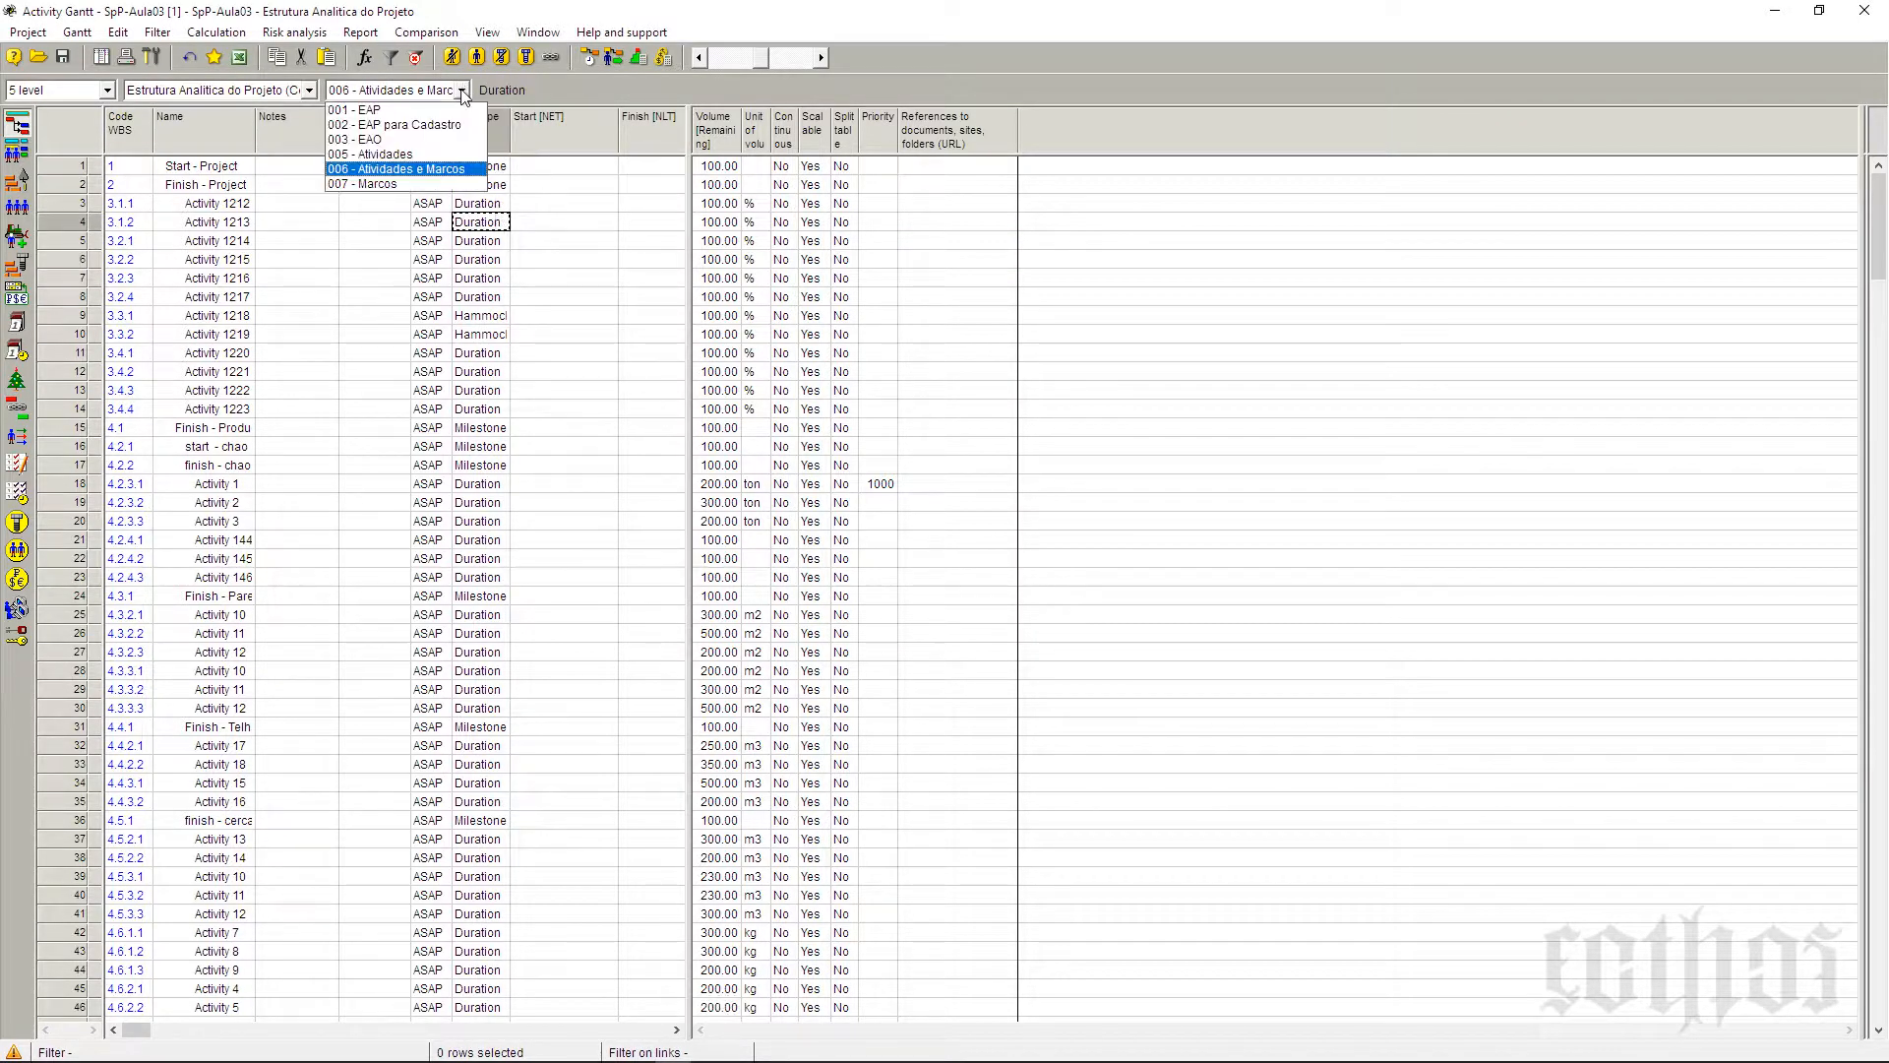
click(468, 160)
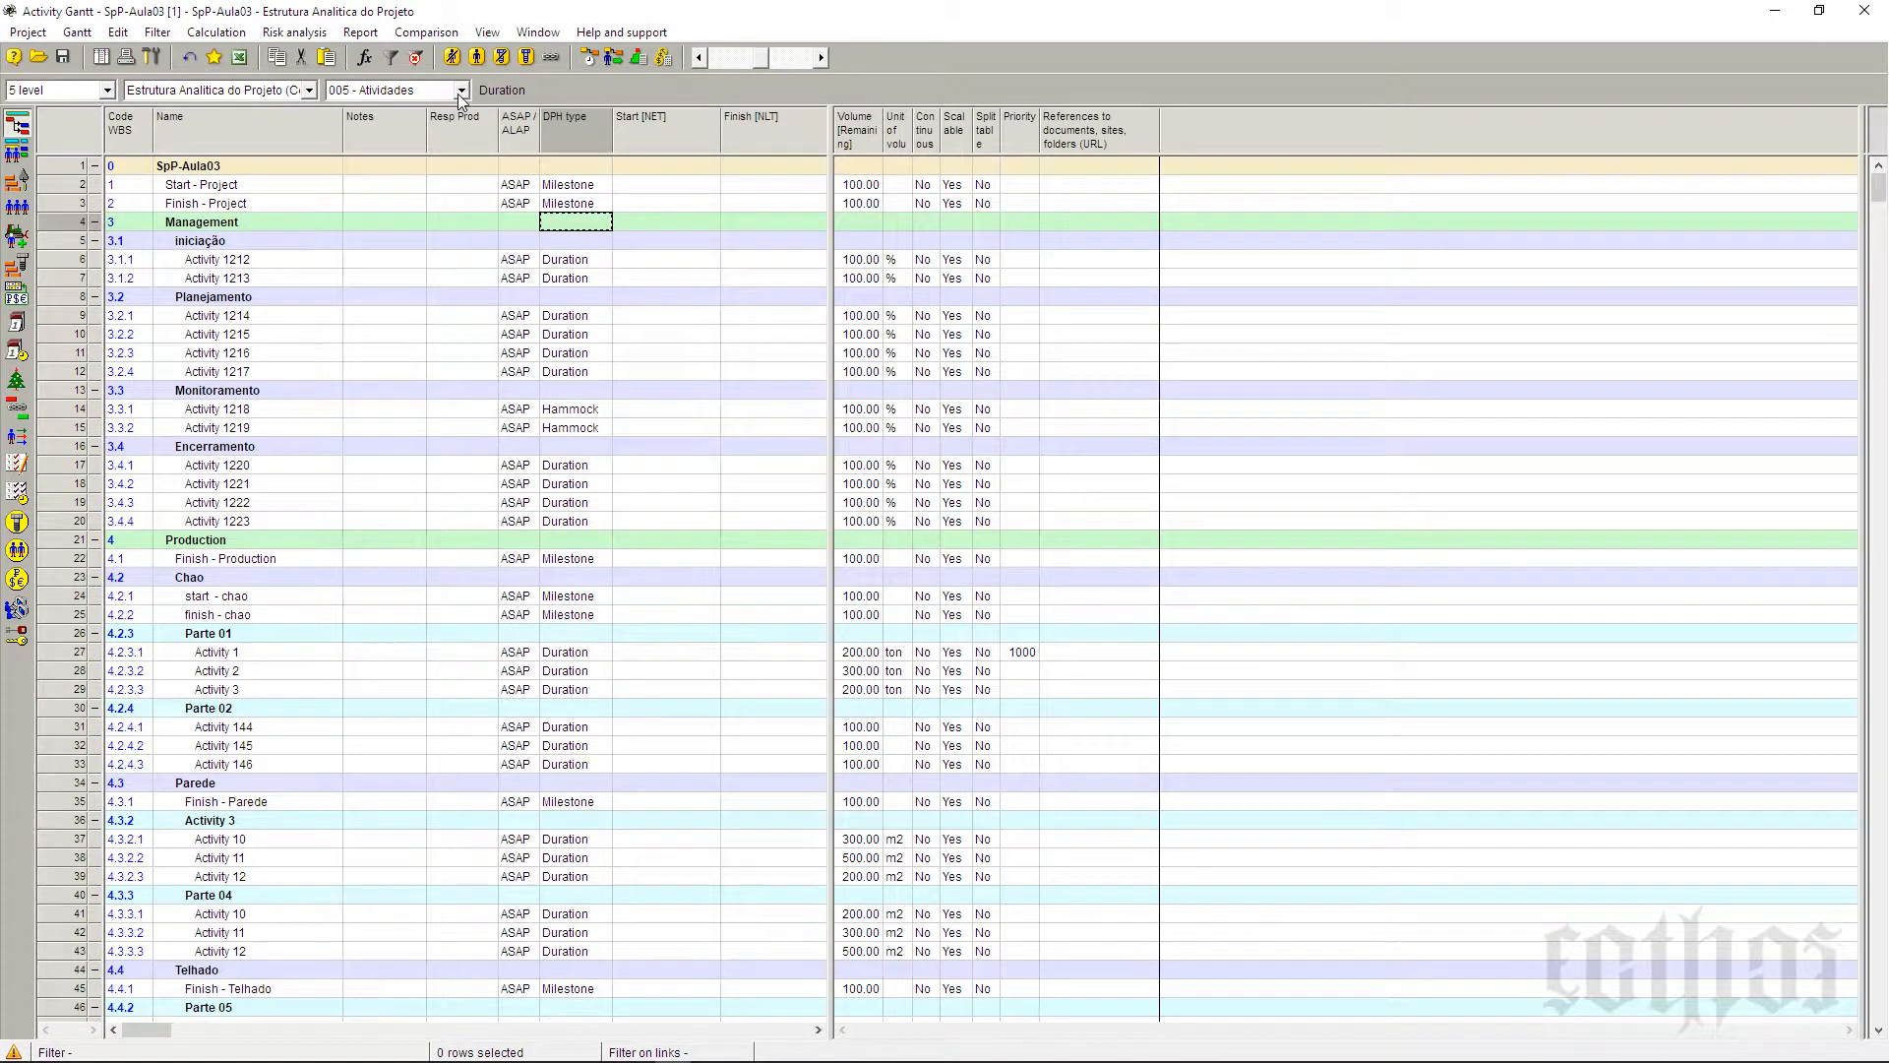
click(460, 90)
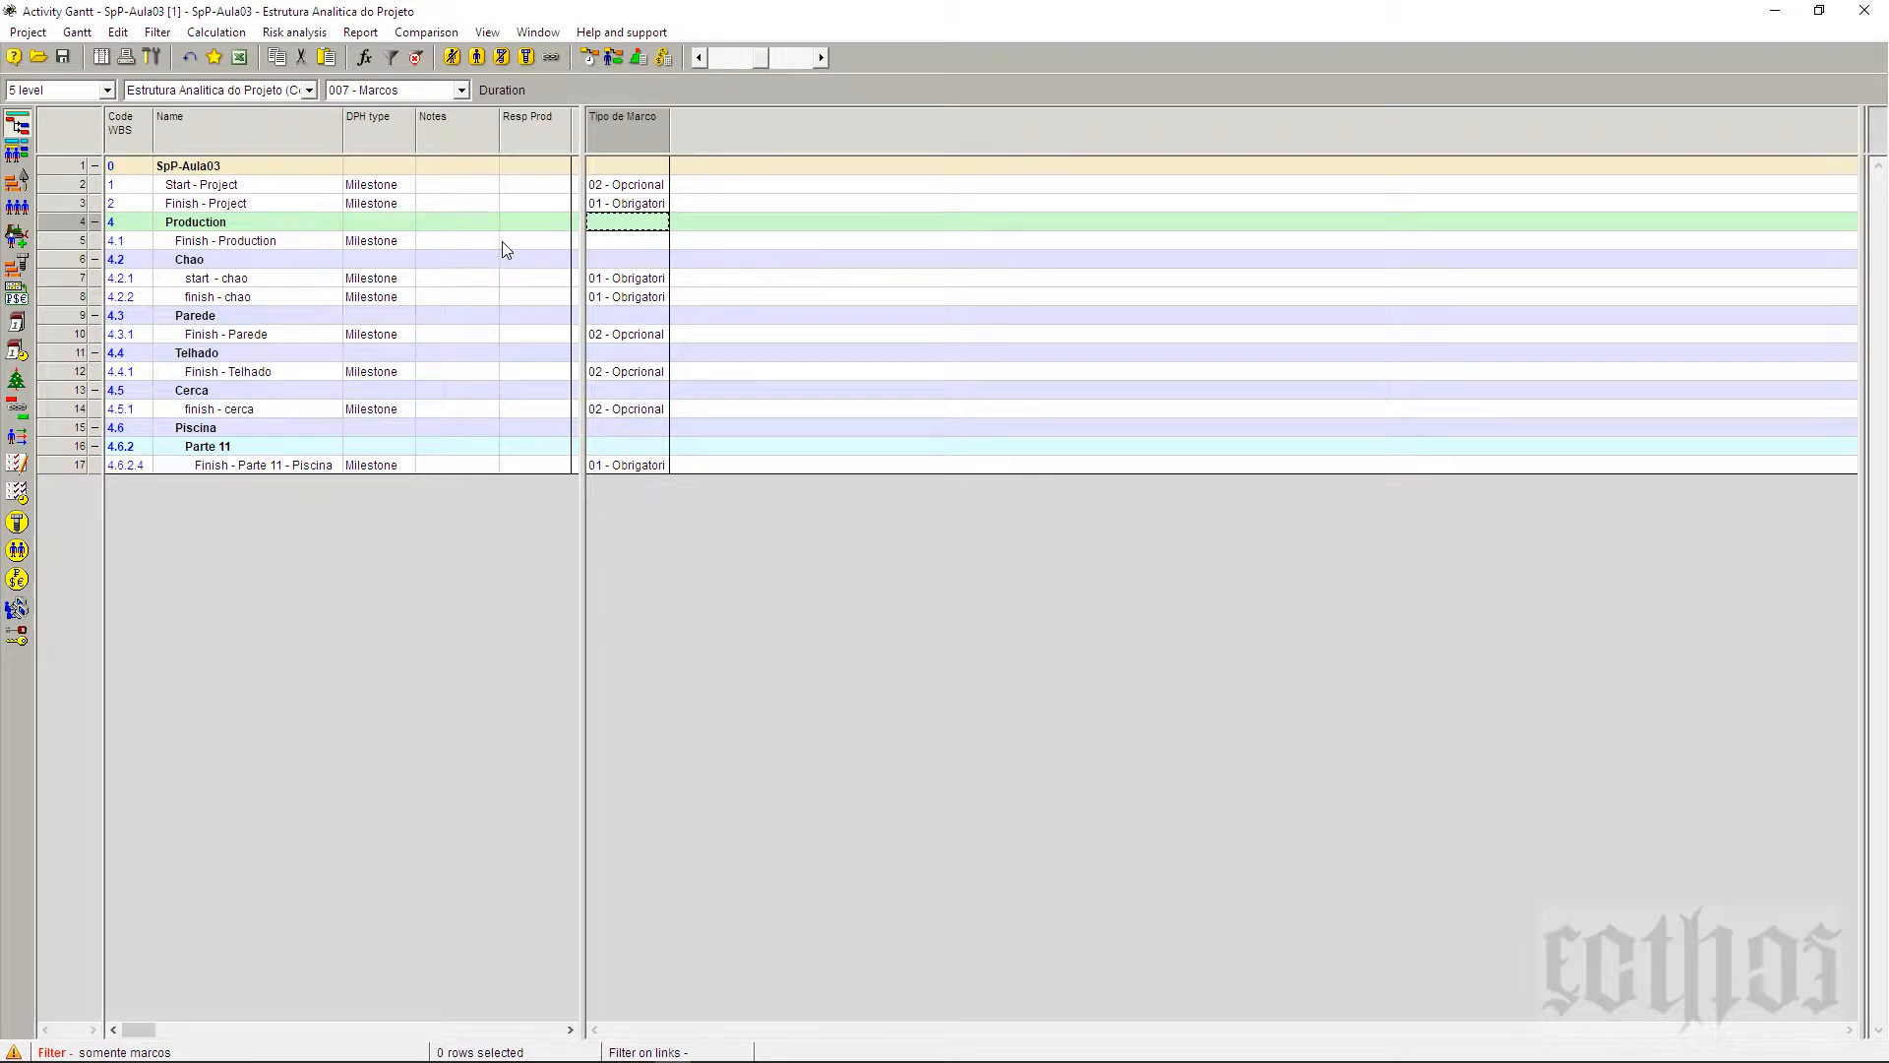
click(547, 140)
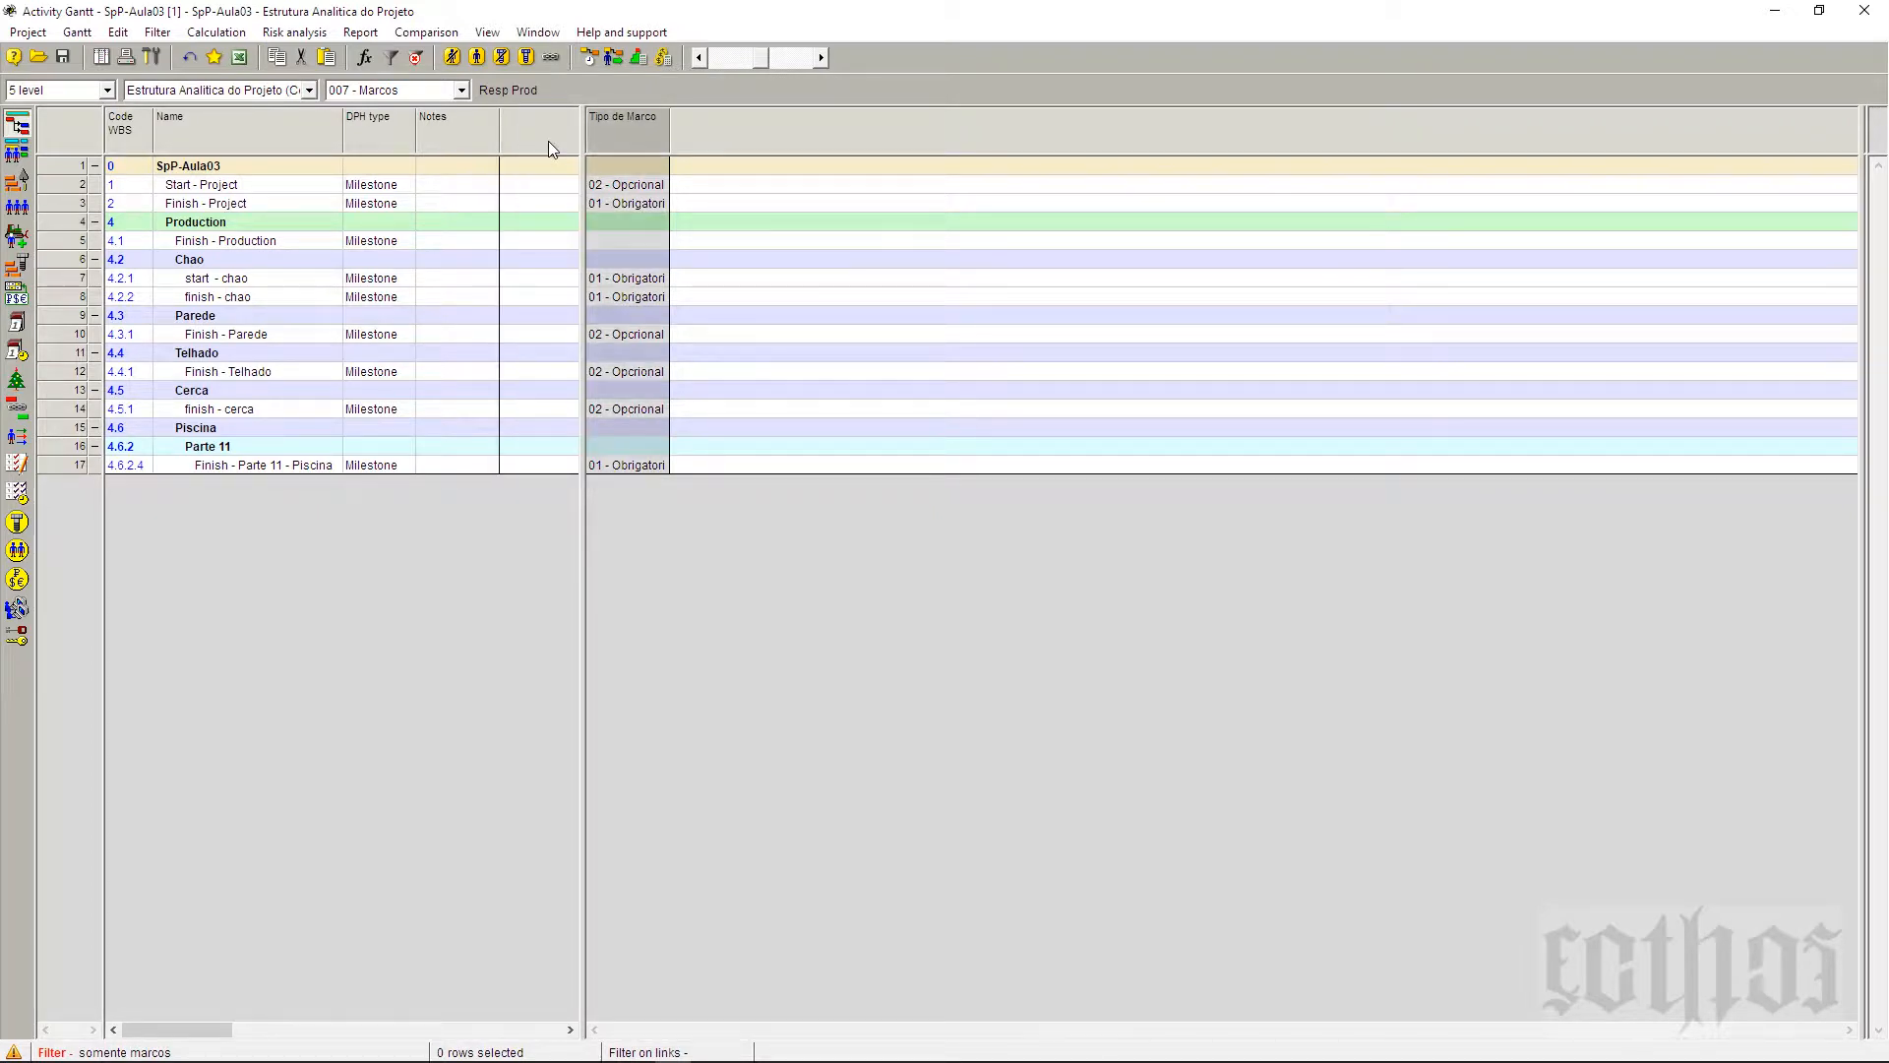
drag(581, 147, 515, 163)
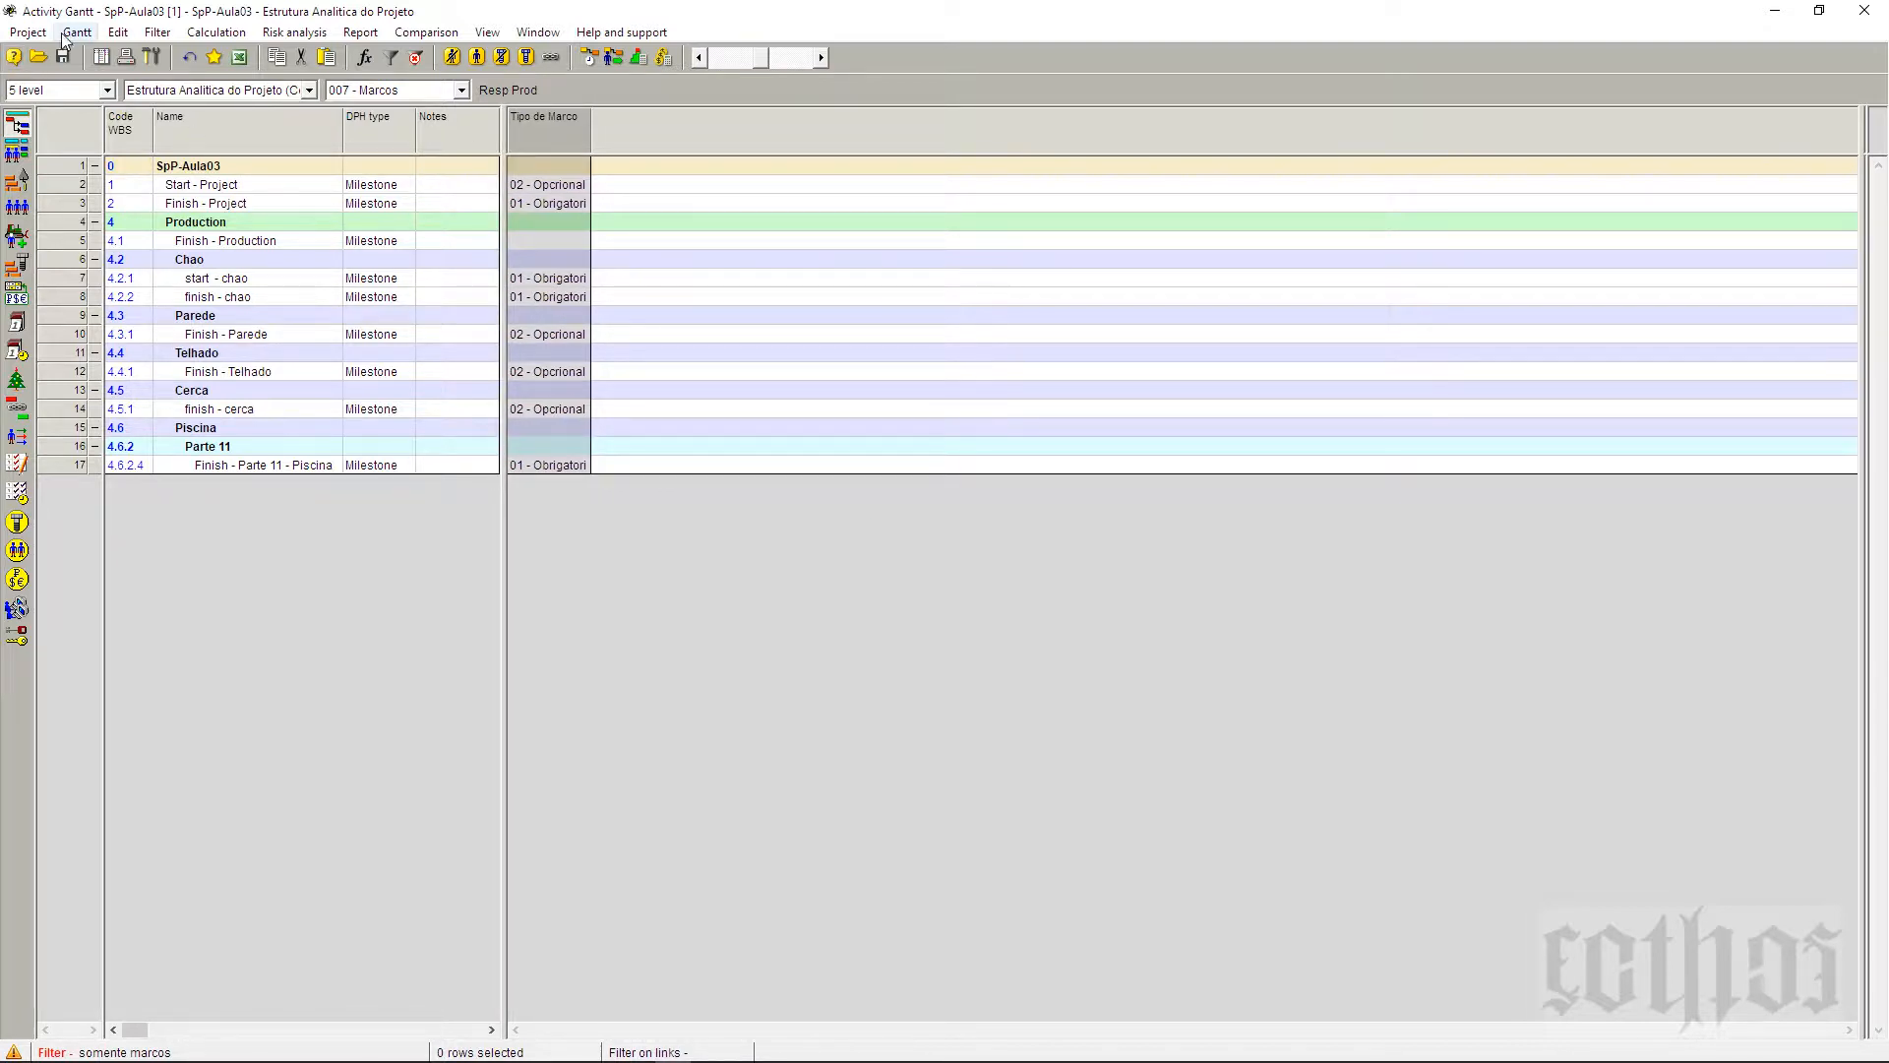
Step: Save the reduced column arrangement in the project as the current 007 - Marcos layout
click(77, 32)
mouse_move(87, 97)
click(299, 138)
Step: Switch to the 005 - Atividades layout and open the list of saved filters, moving its dialog clear of the volume columns
click(403, 90)
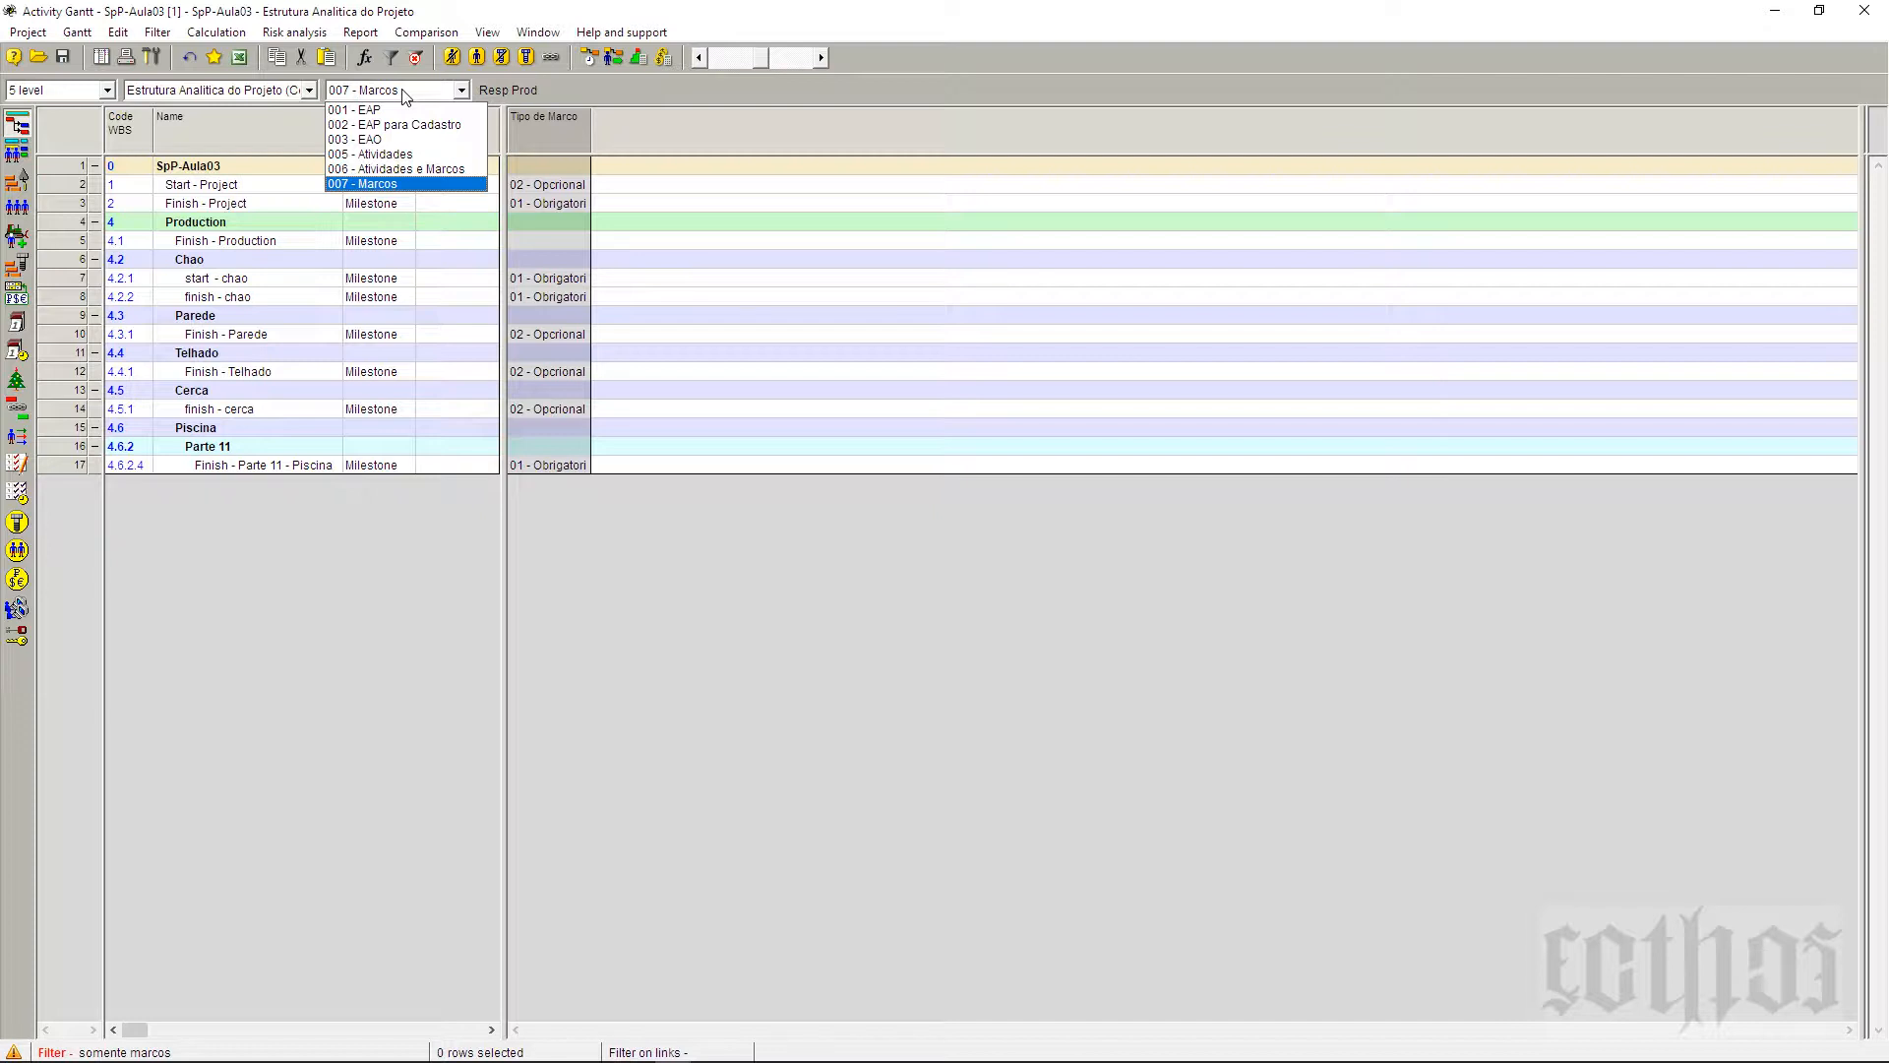
click(333, 245)
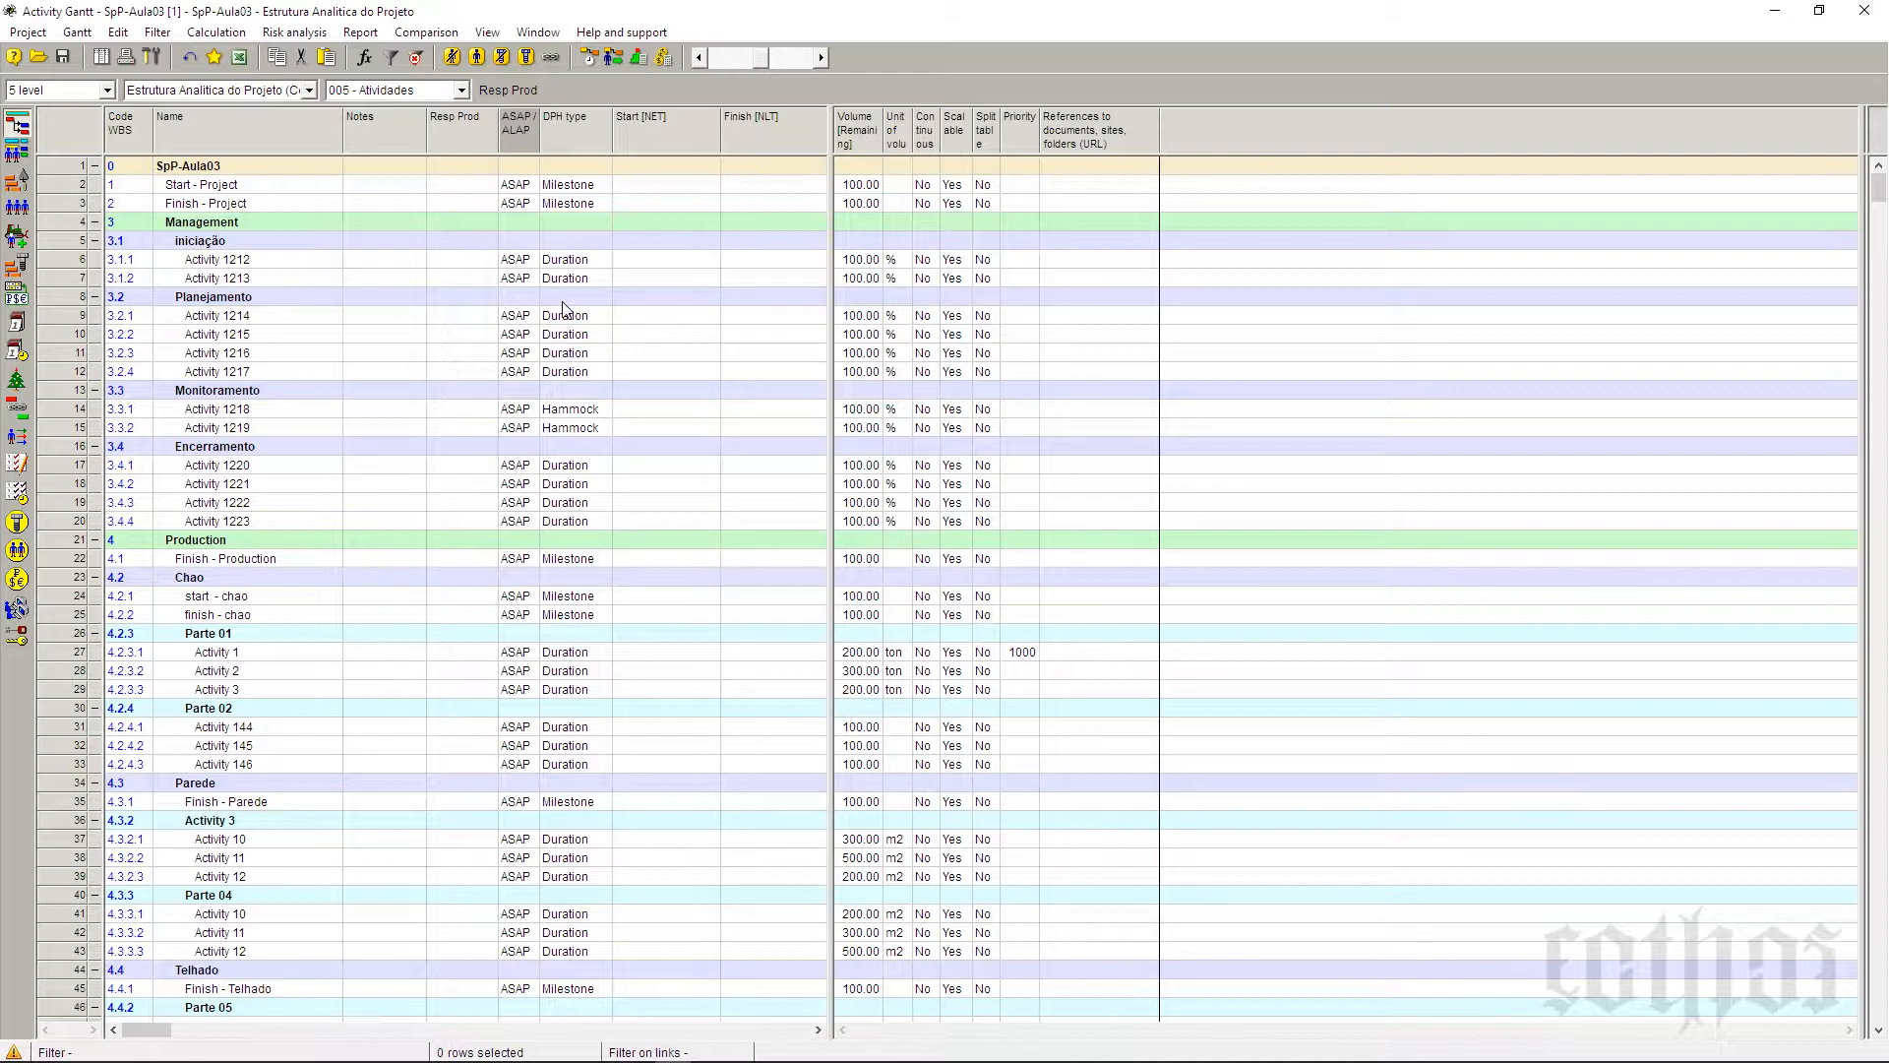
click(155, 32)
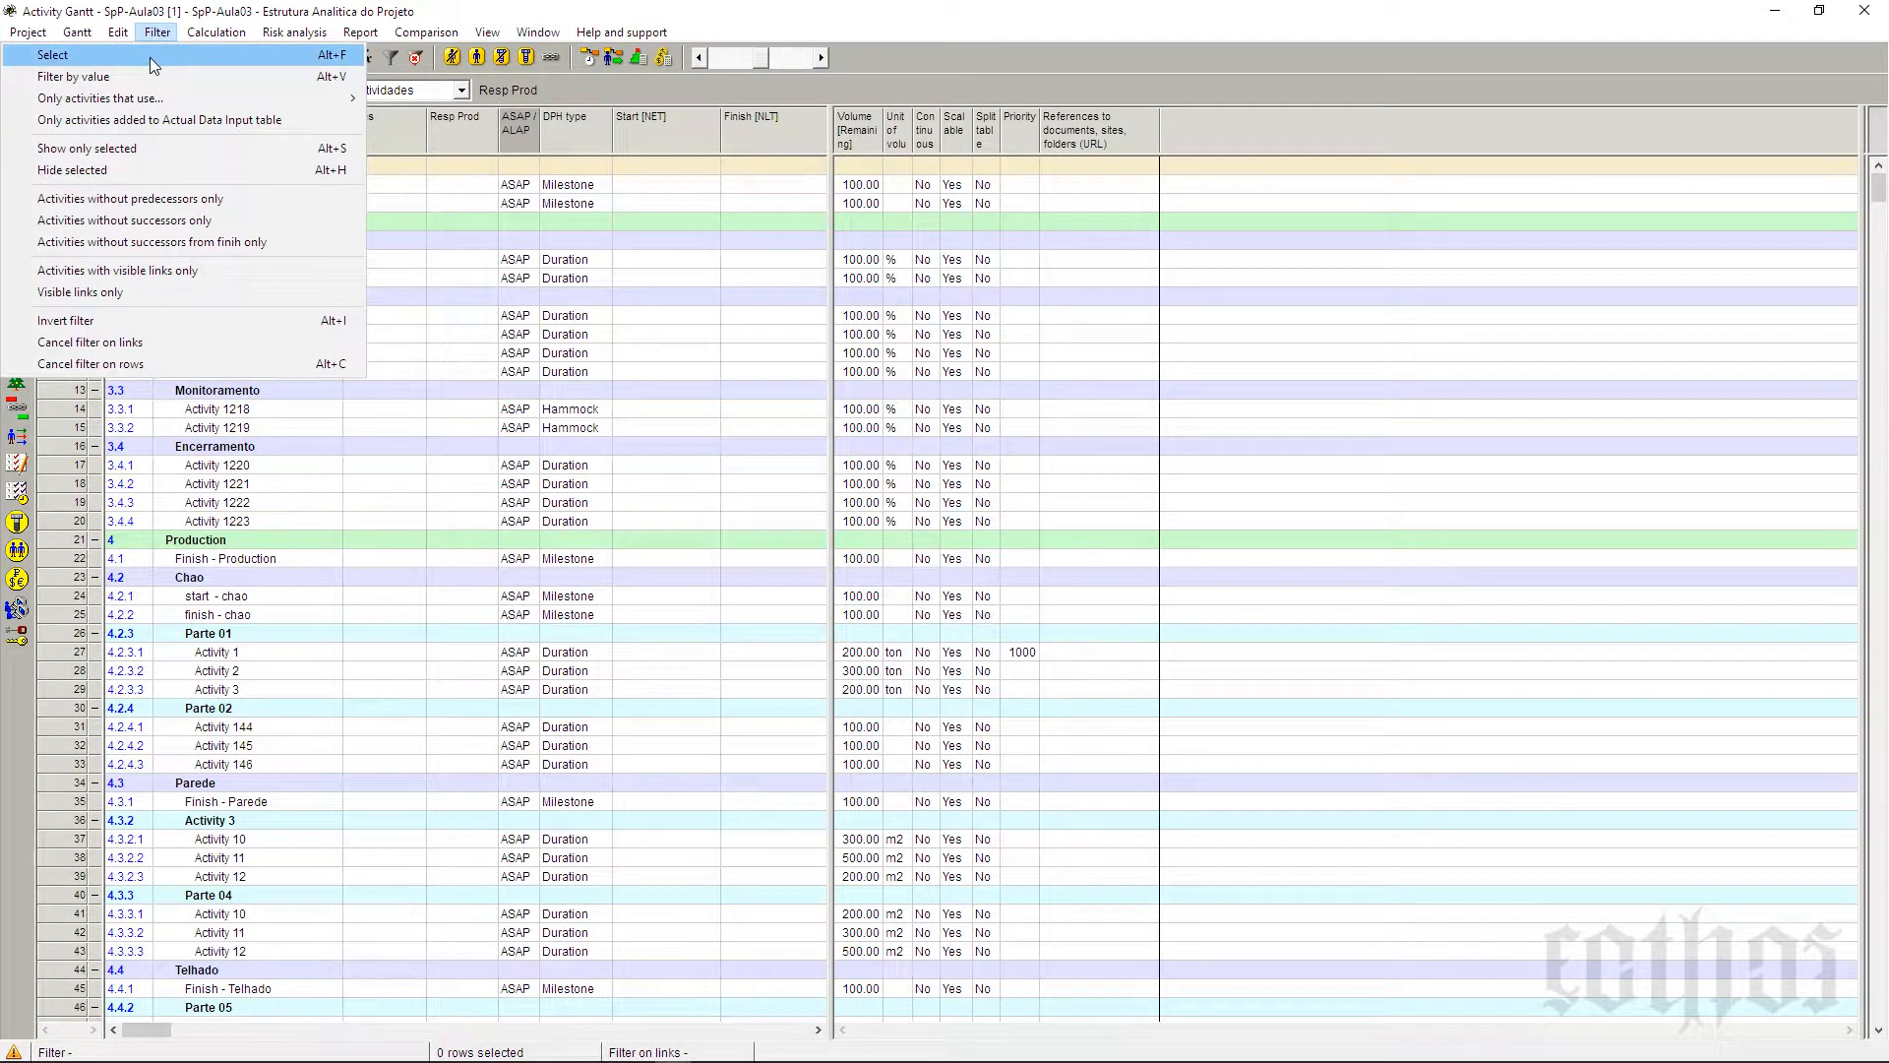
click(149, 57)
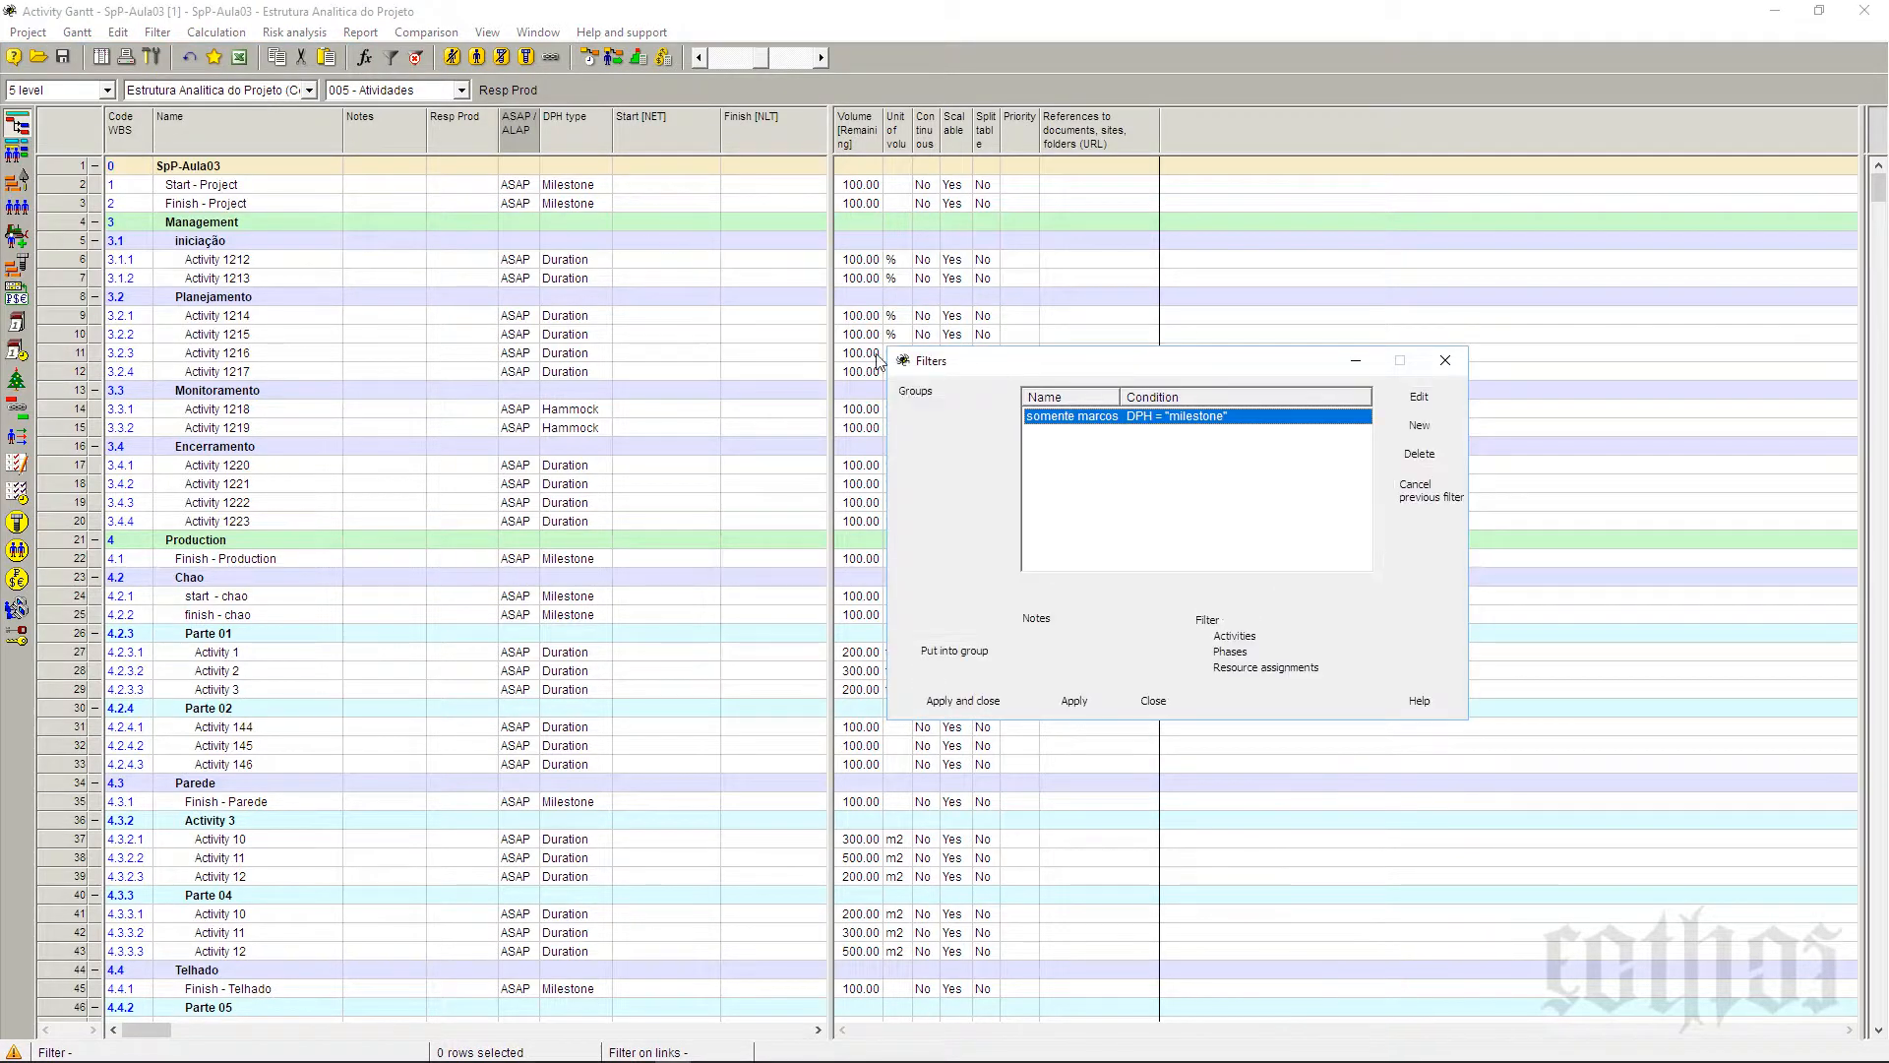
drag(1020, 361, 864, 261)
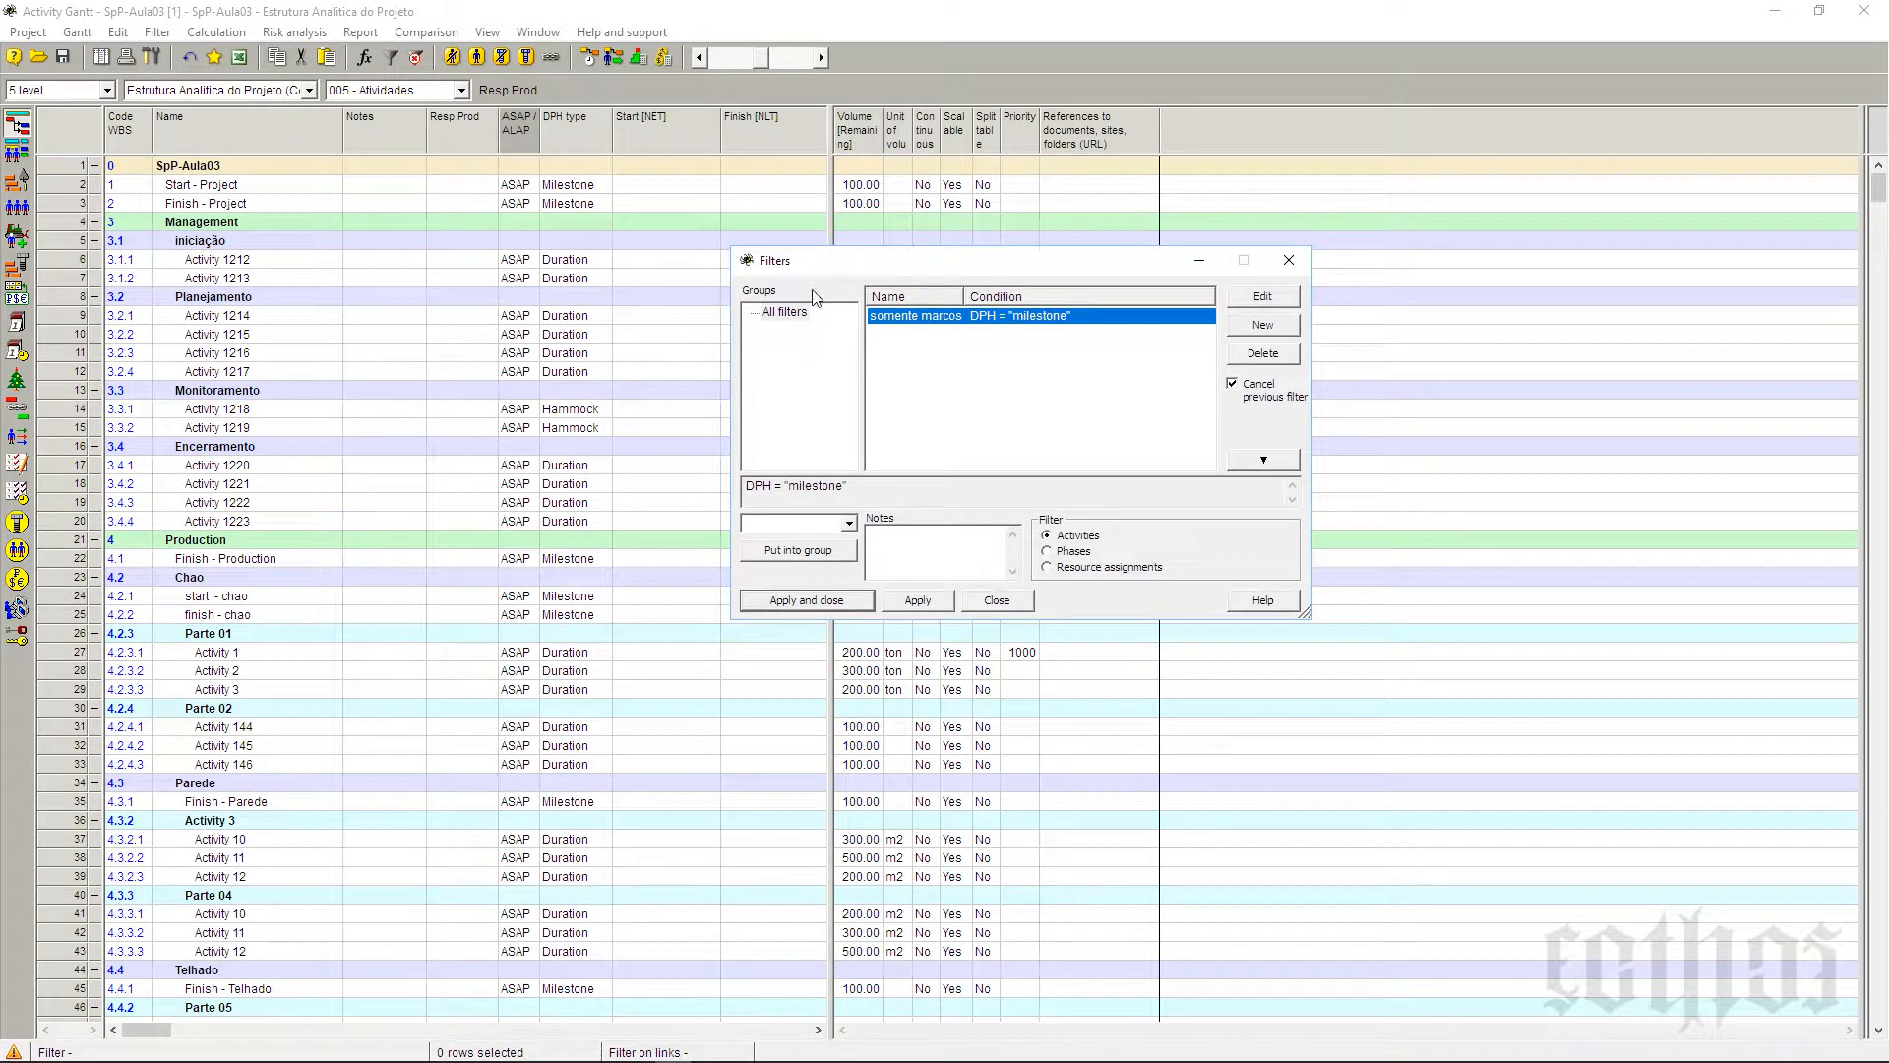
Step: Start a new filter whose condition requires the DPH type field to equal "Duration"
click(1283, 325)
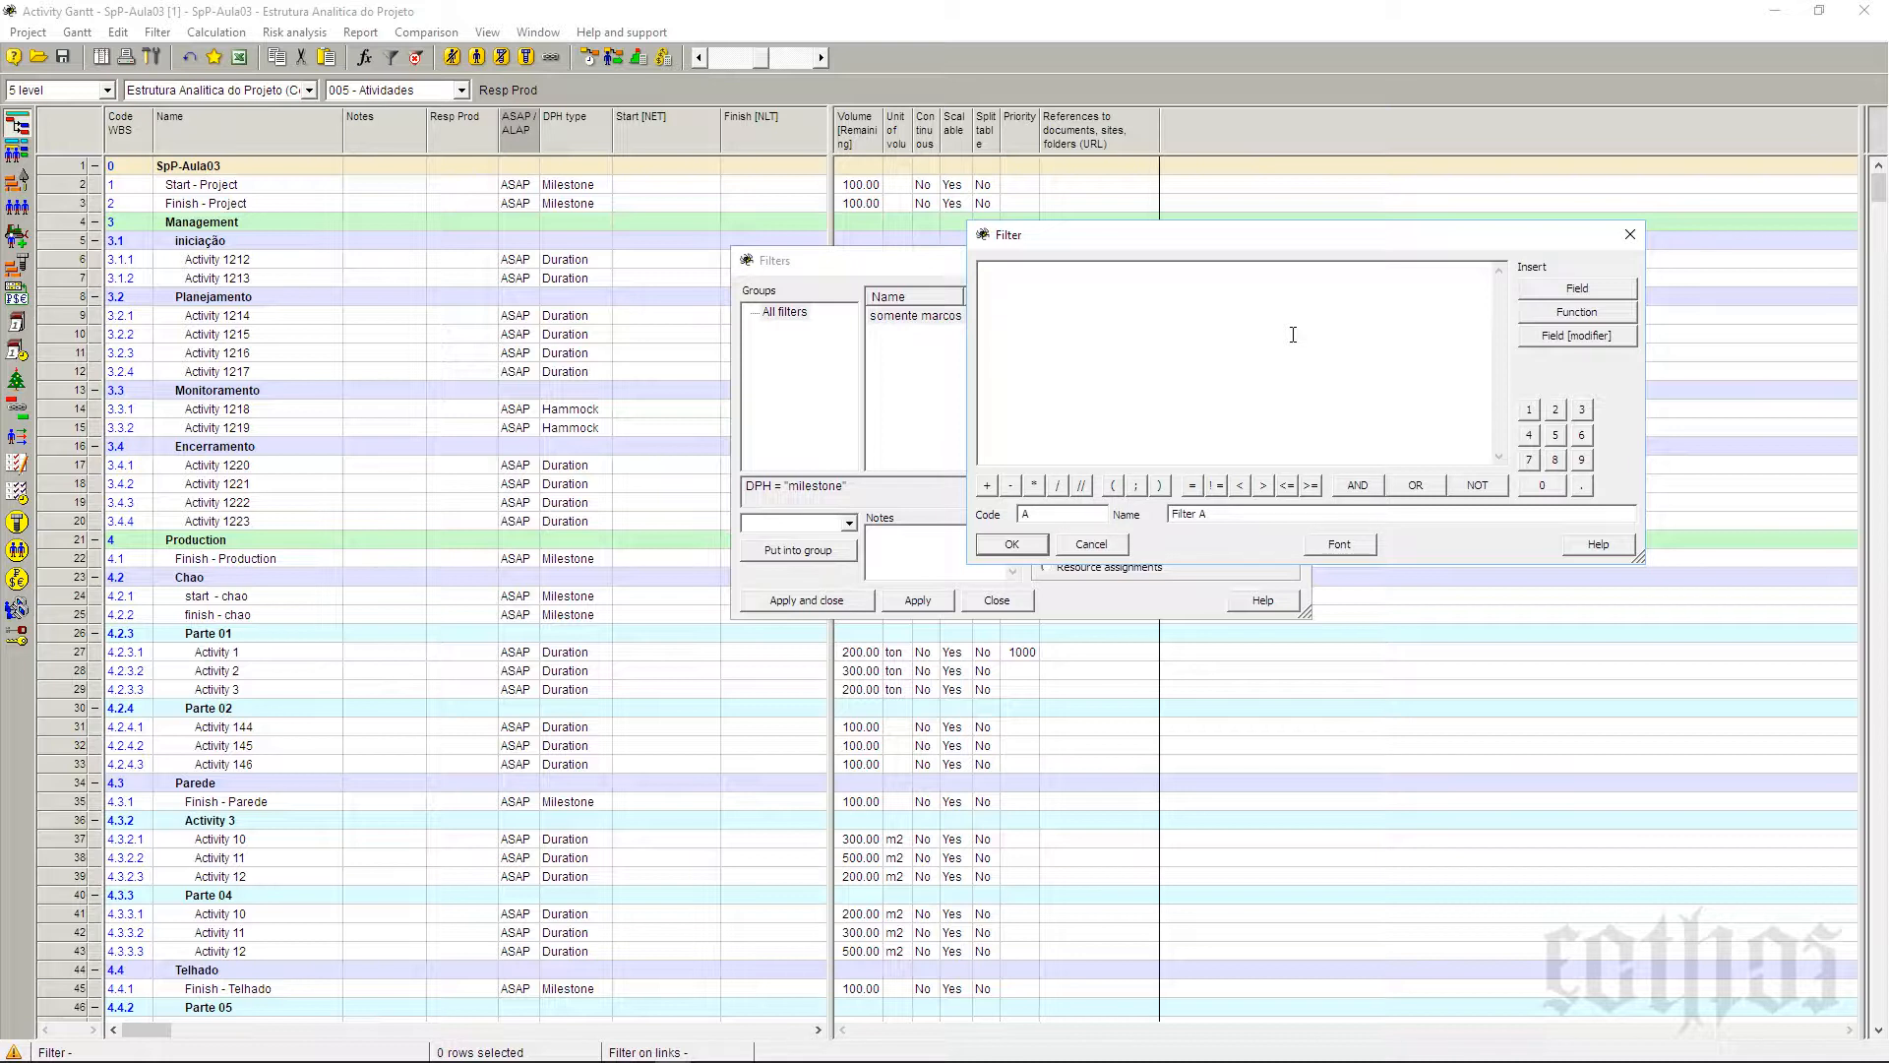
click(1564, 293)
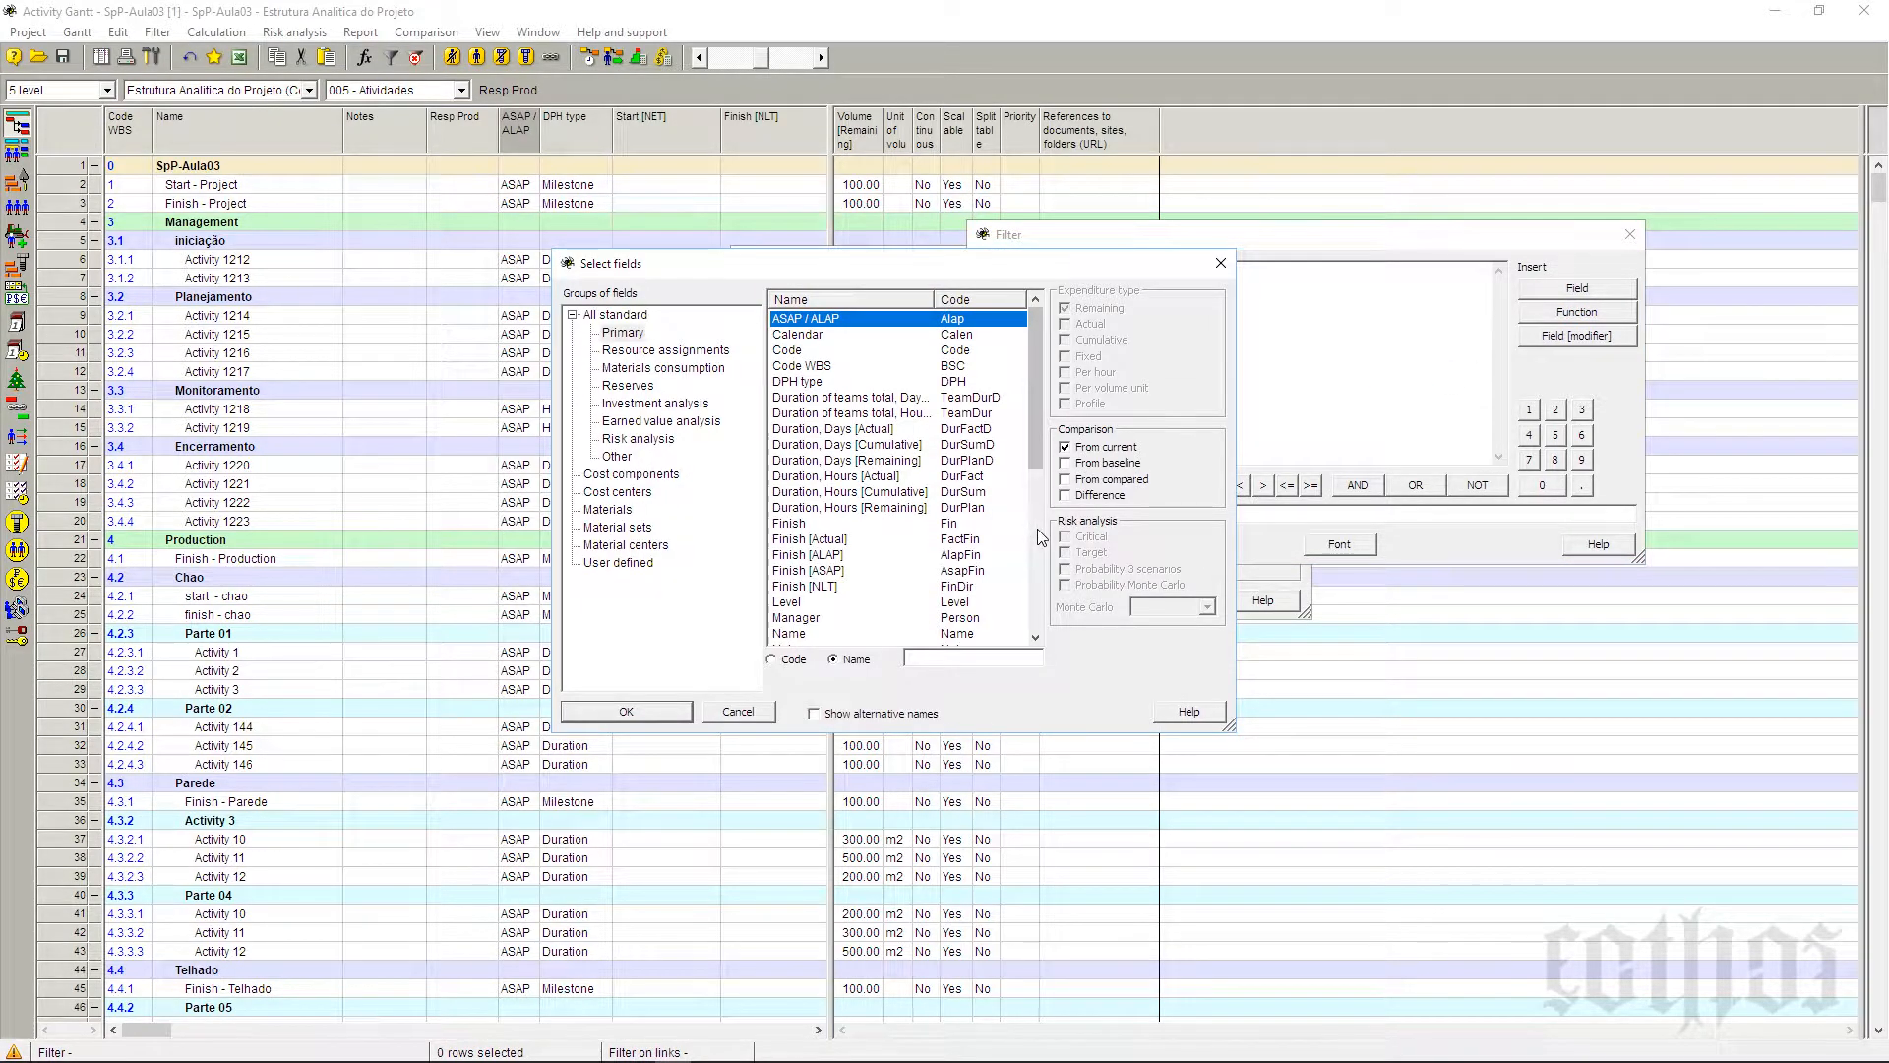
click(1037, 529)
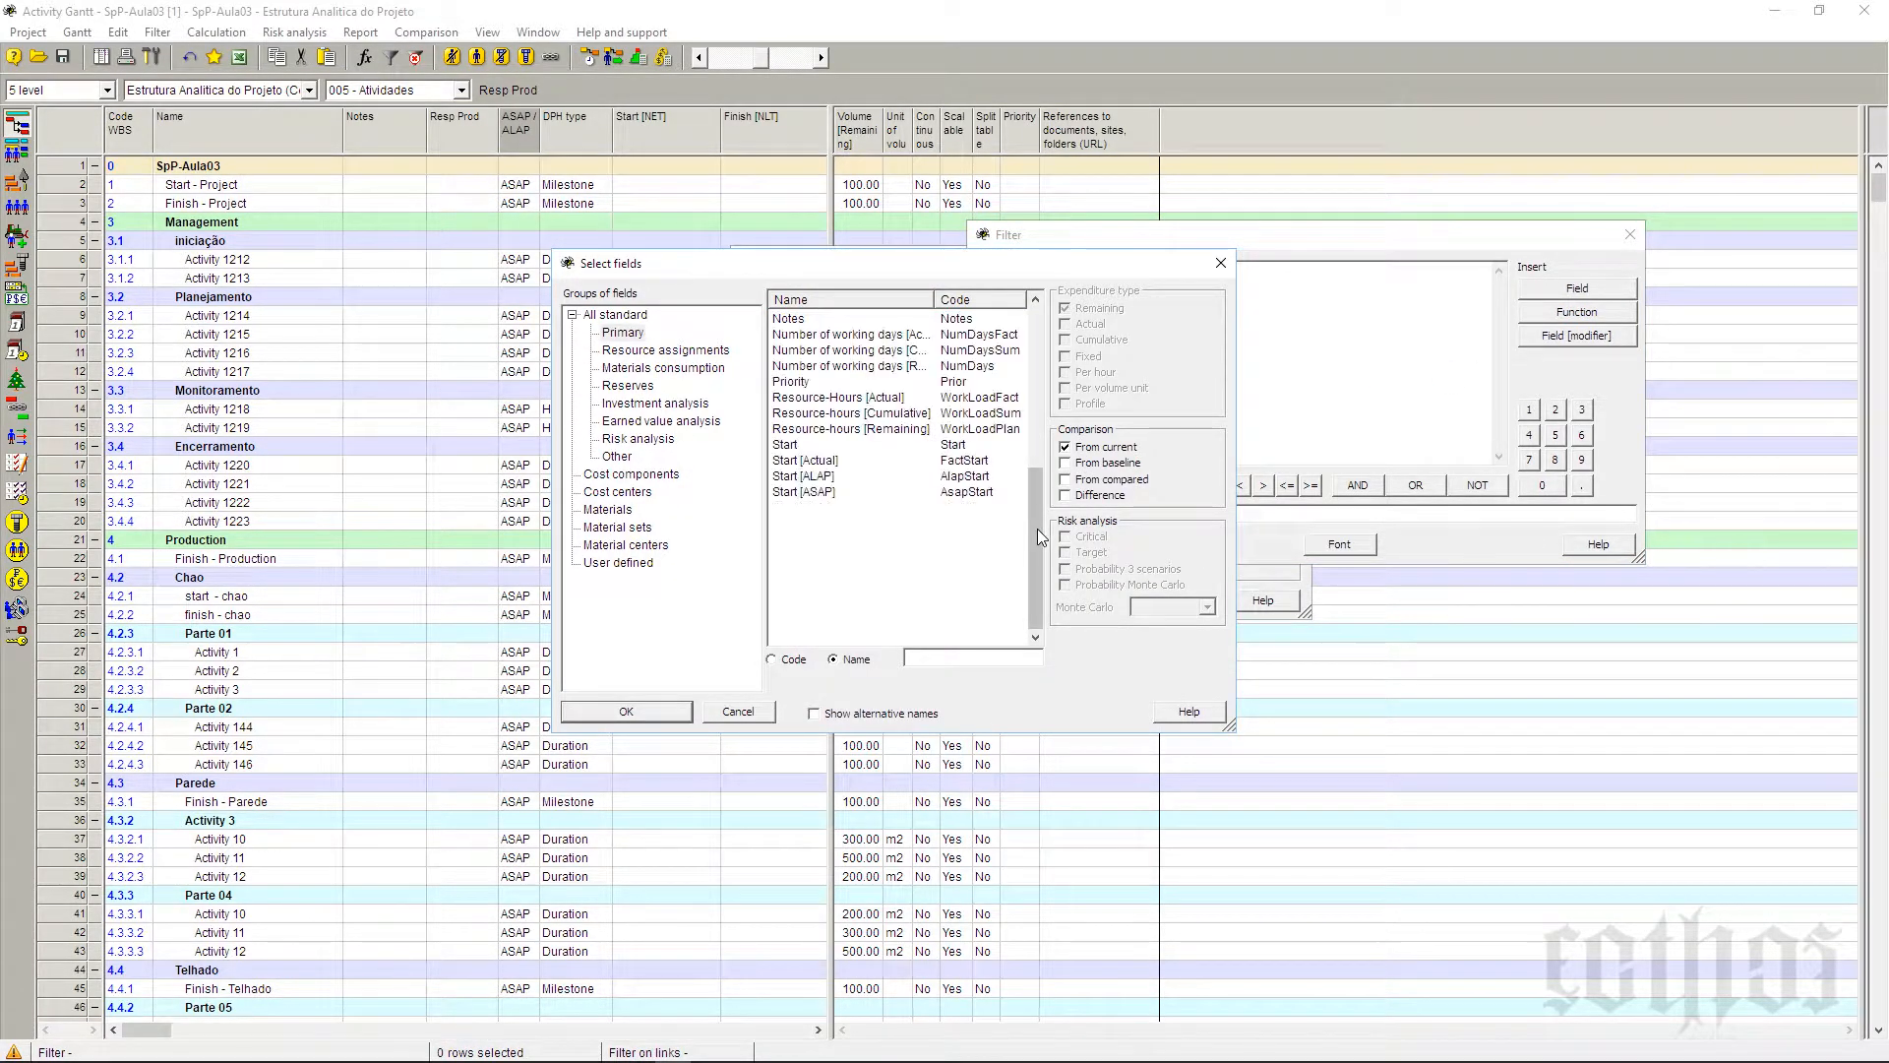
drag(1037, 466, 936, 270)
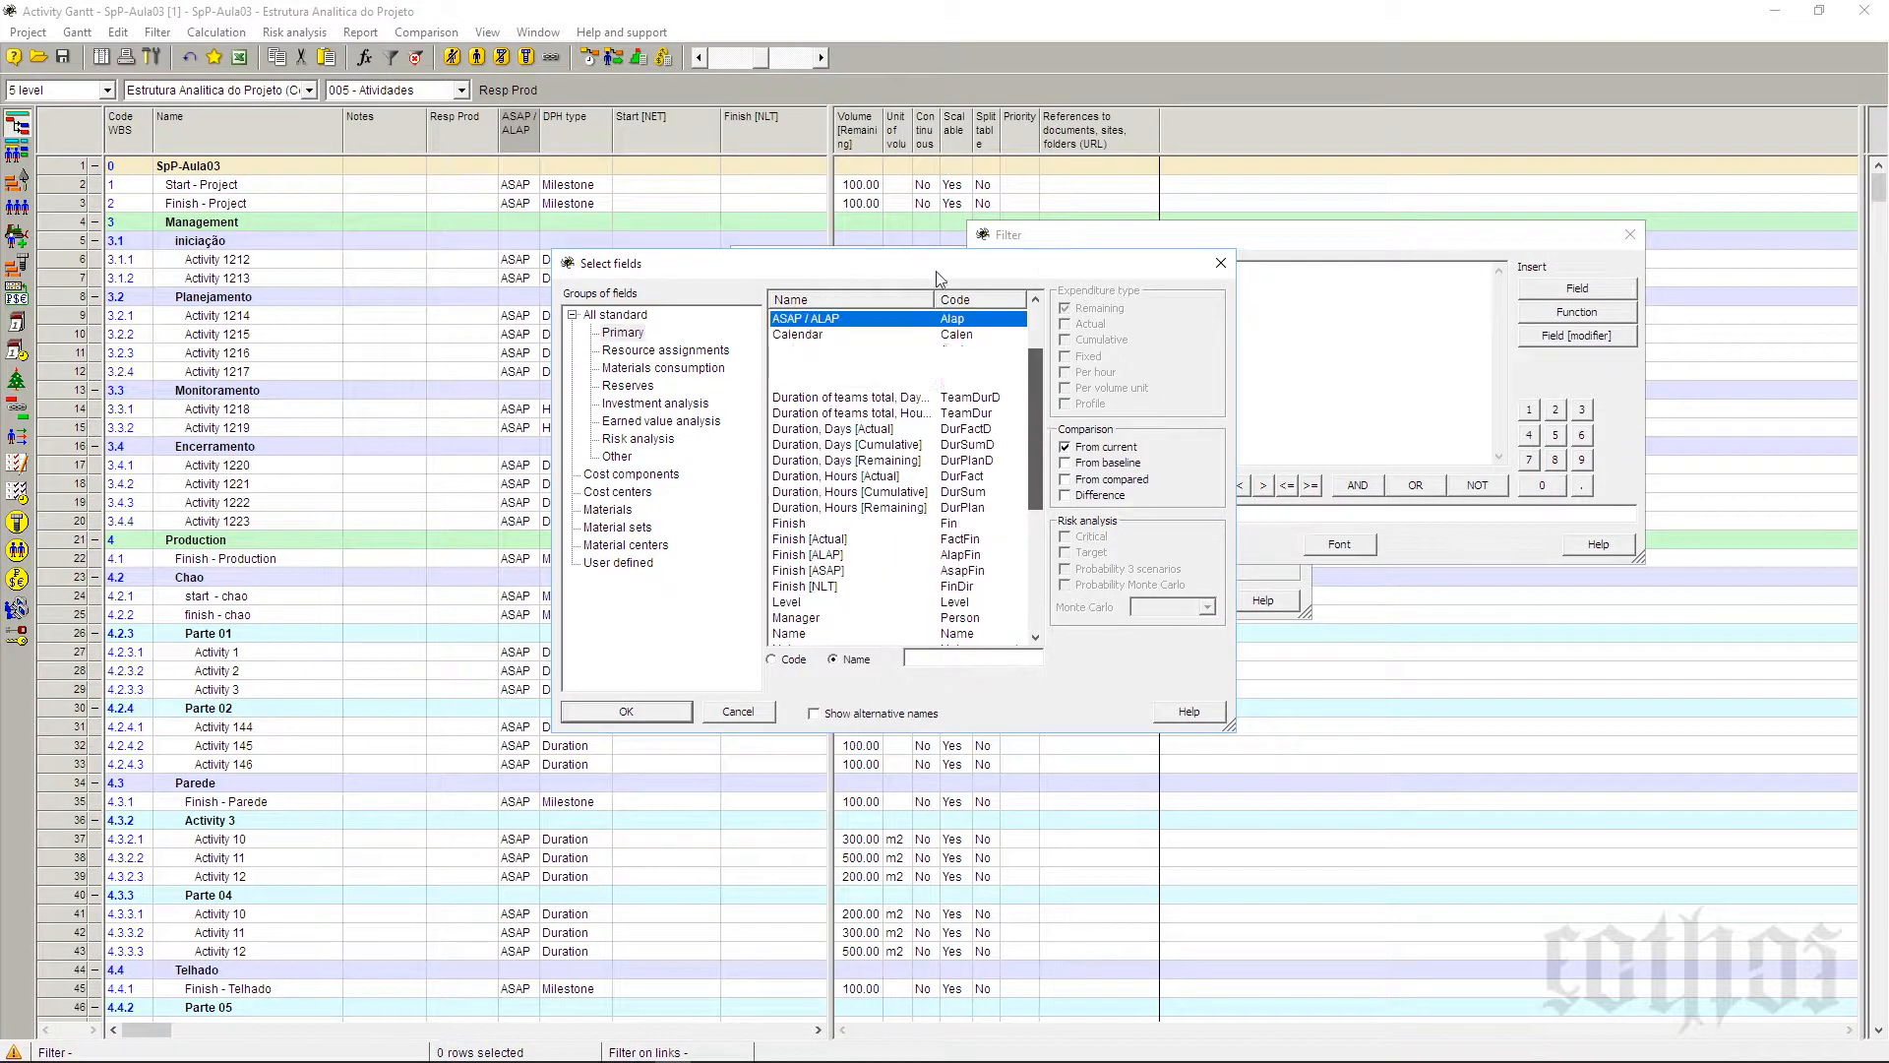
click(831, 382)
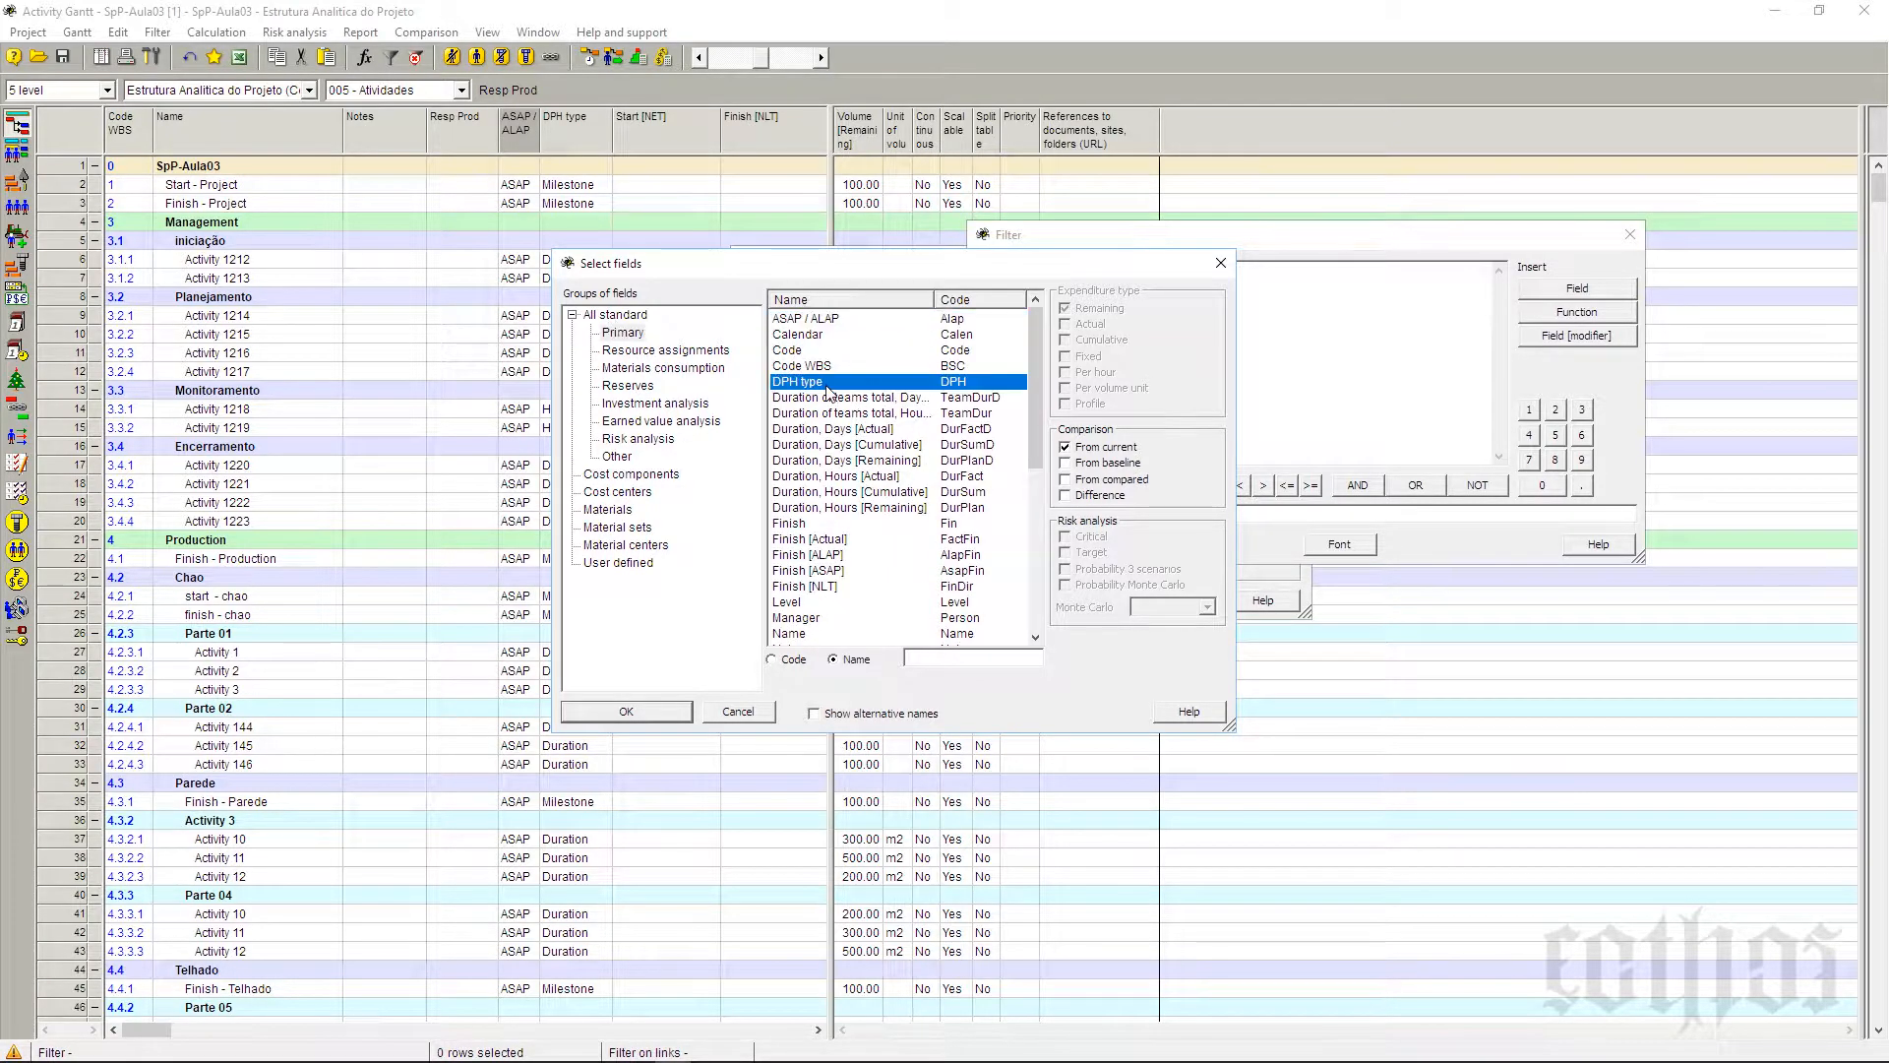
click(676, 712)
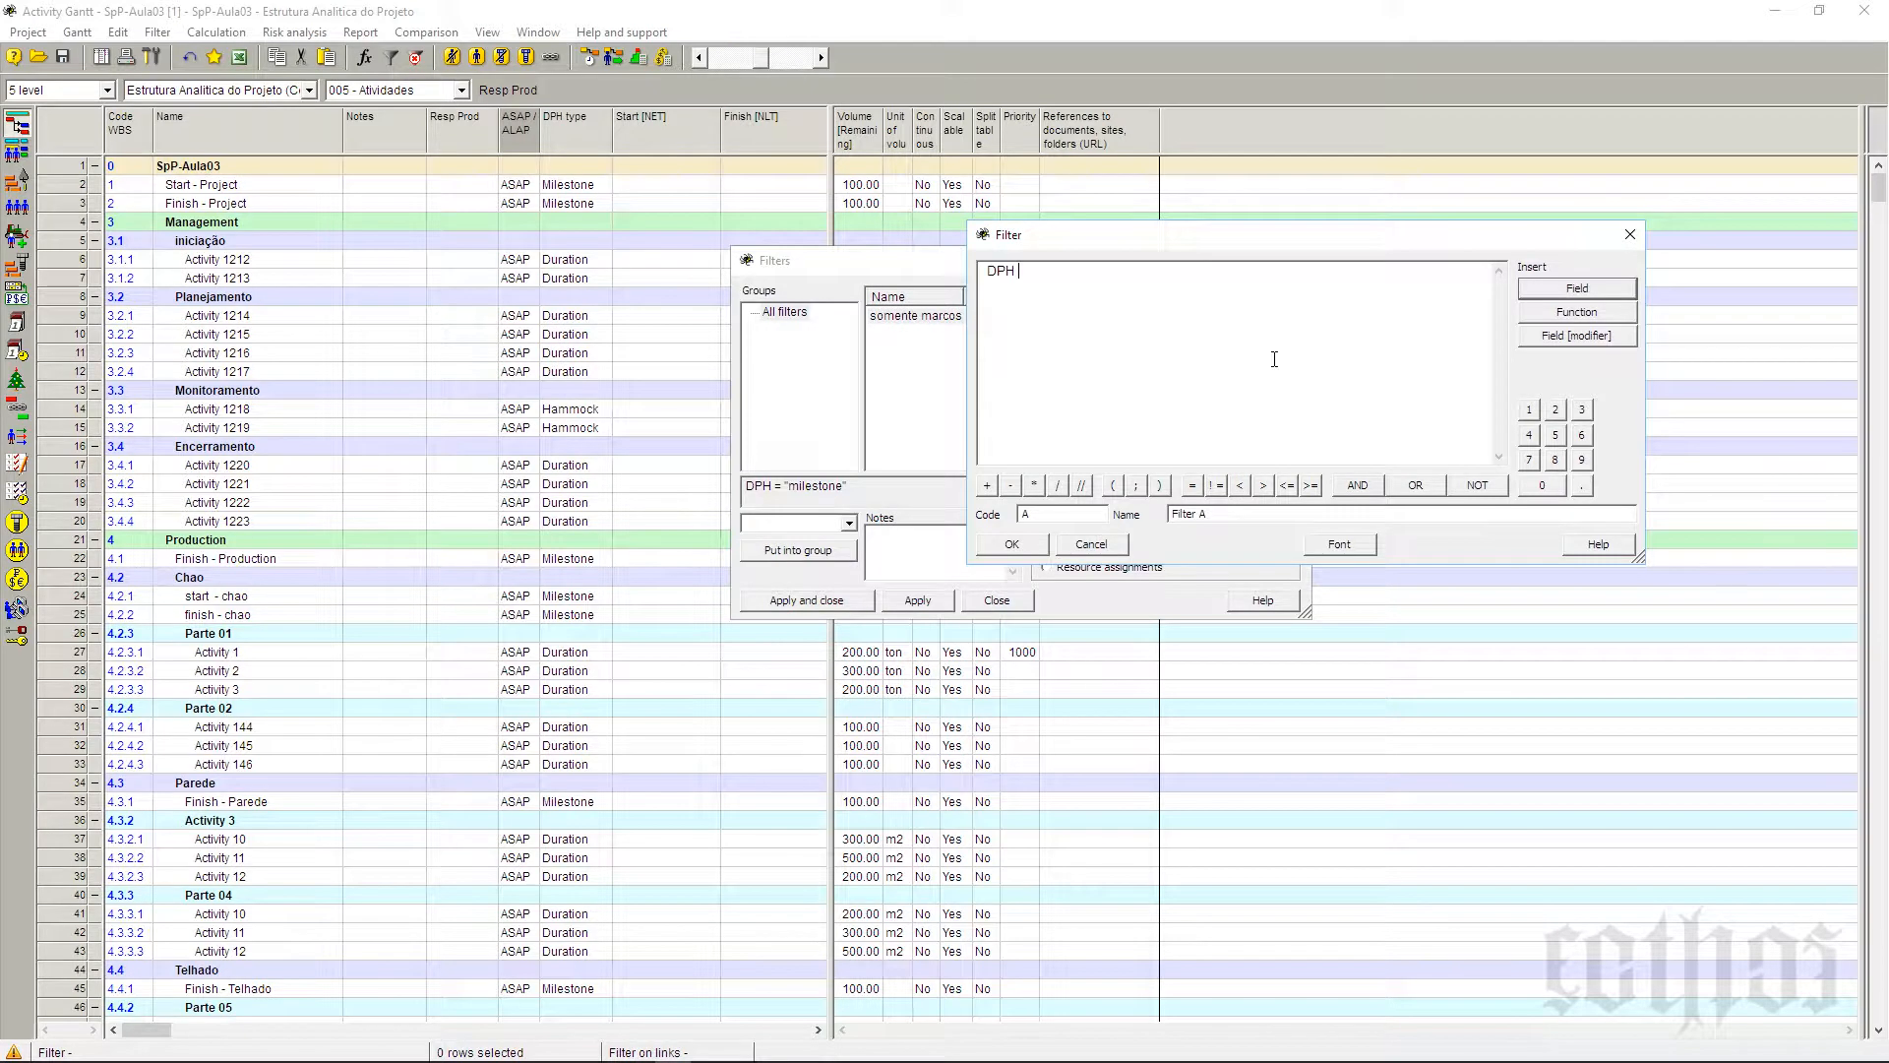
text(= "Duration")
Step: Extend the filter condition with AND and the Volume [Remaining] field, requiring VolPlan >= 300
click(1352, 486)
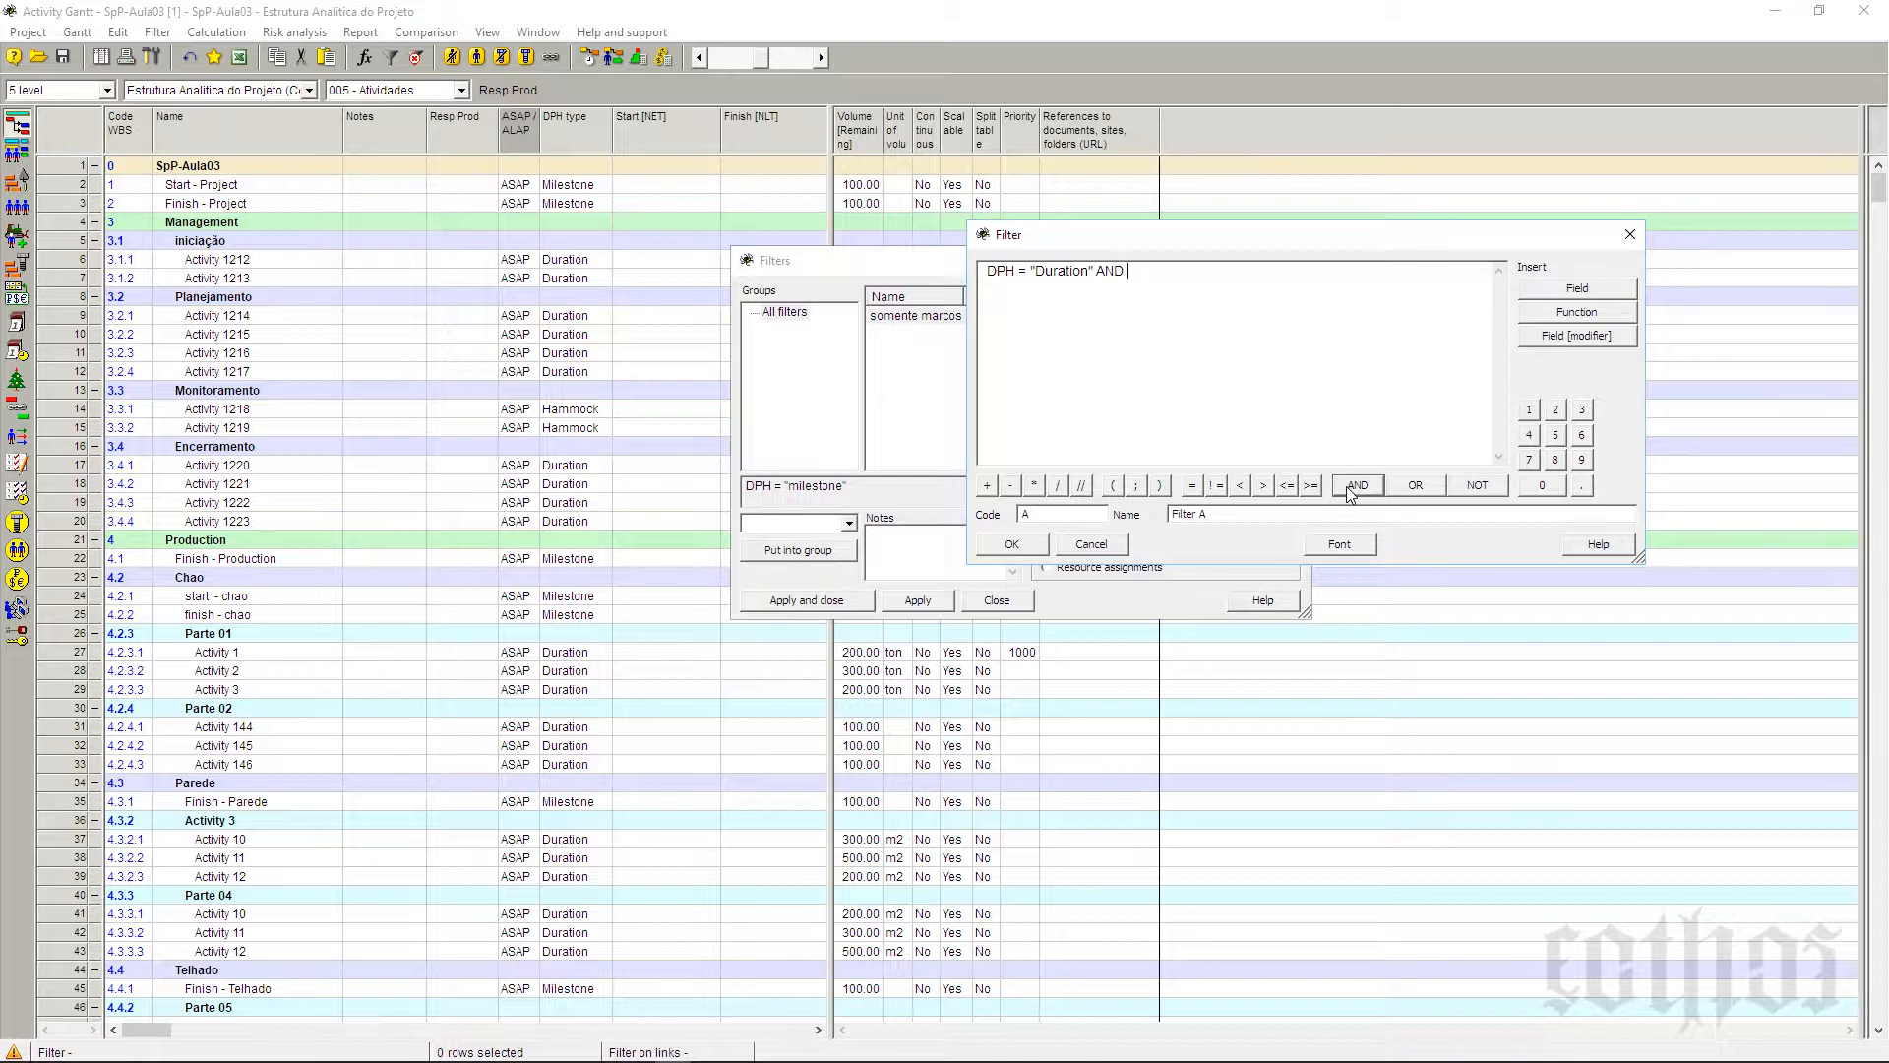
click(1602, 291)
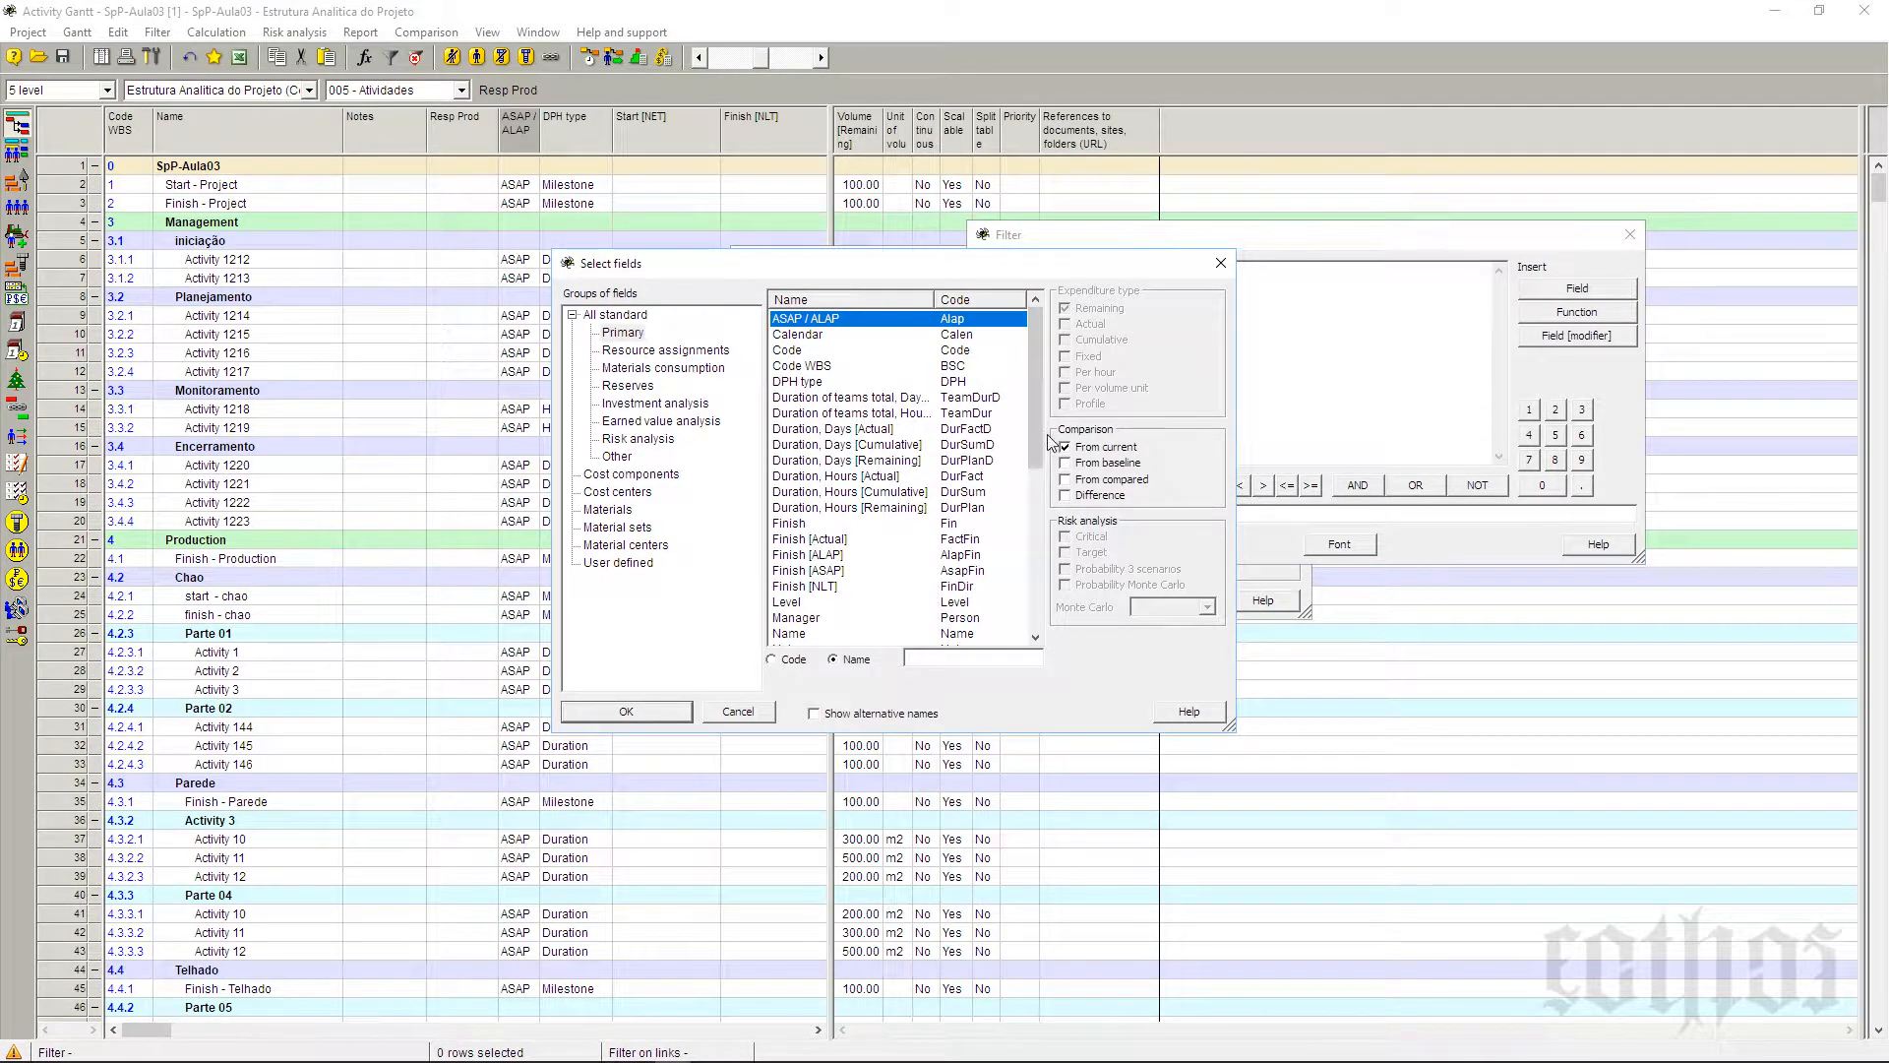
drag(1036, 433, 1037, 582)
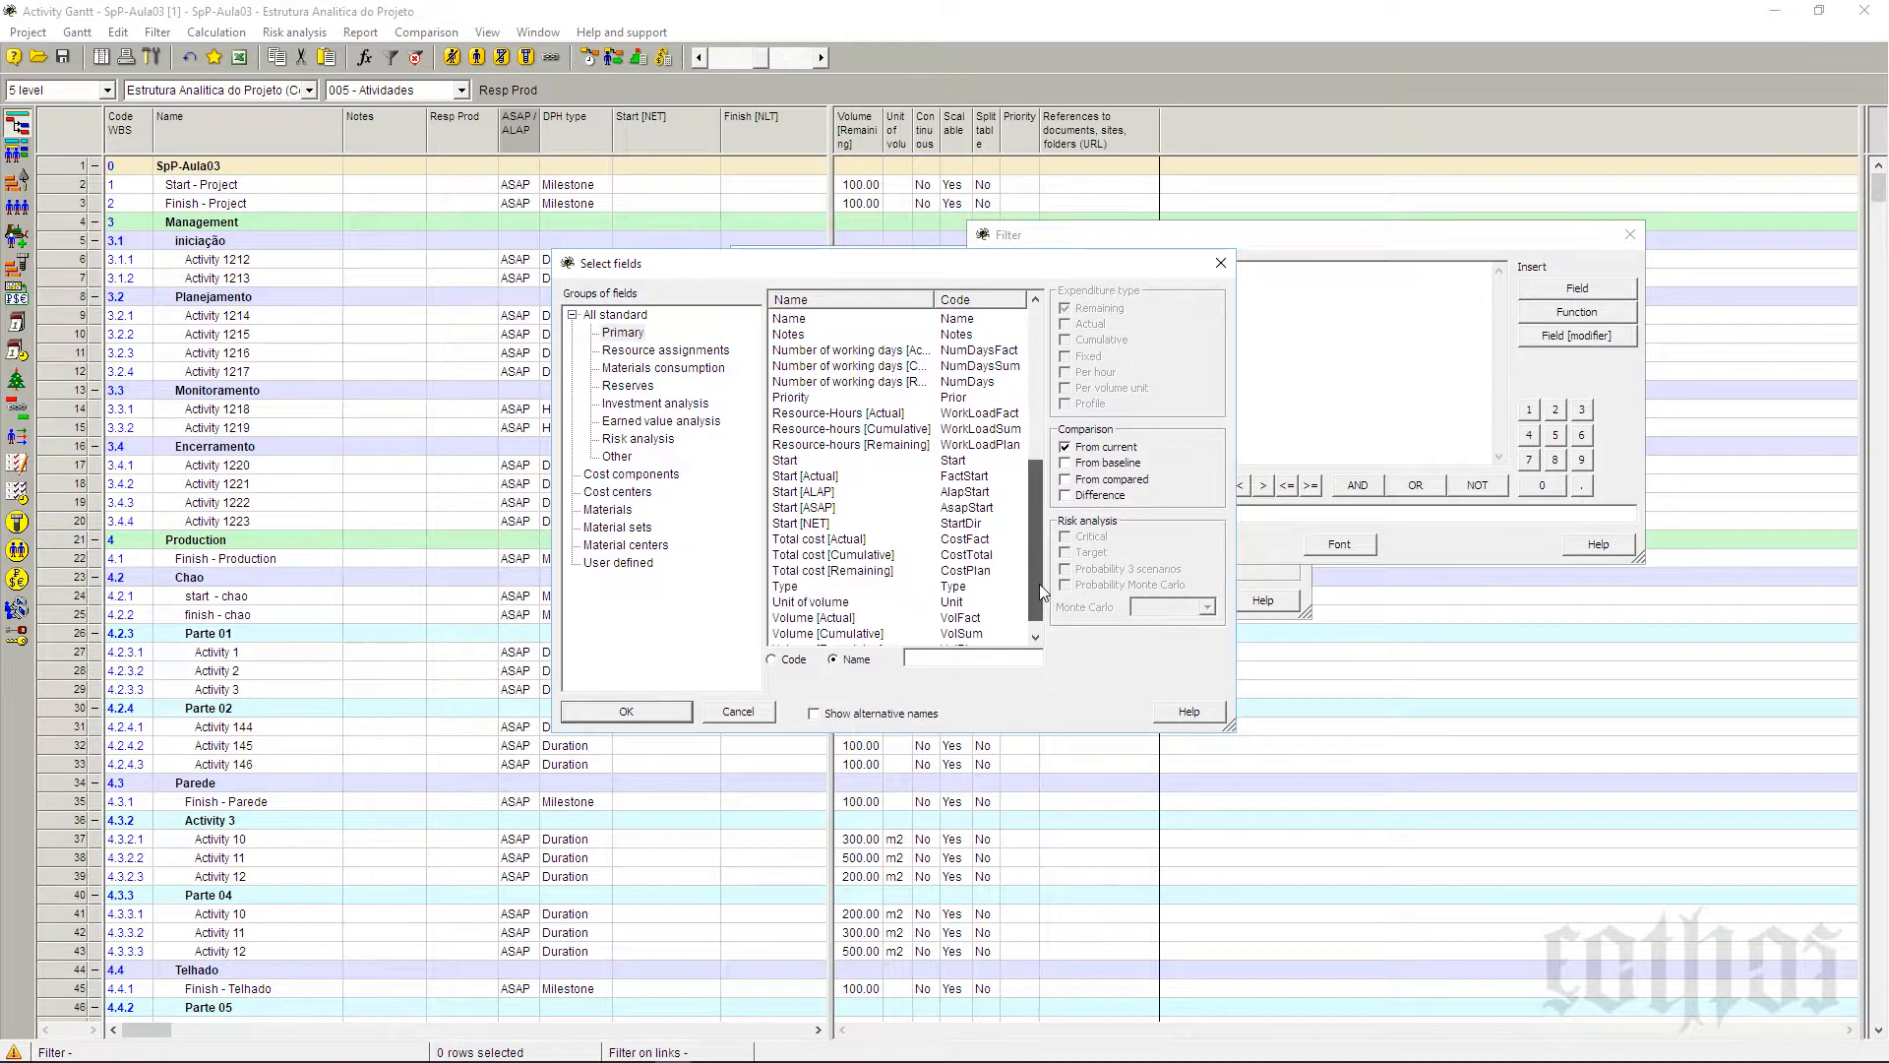
click(1035, 637)
click(854, 635)
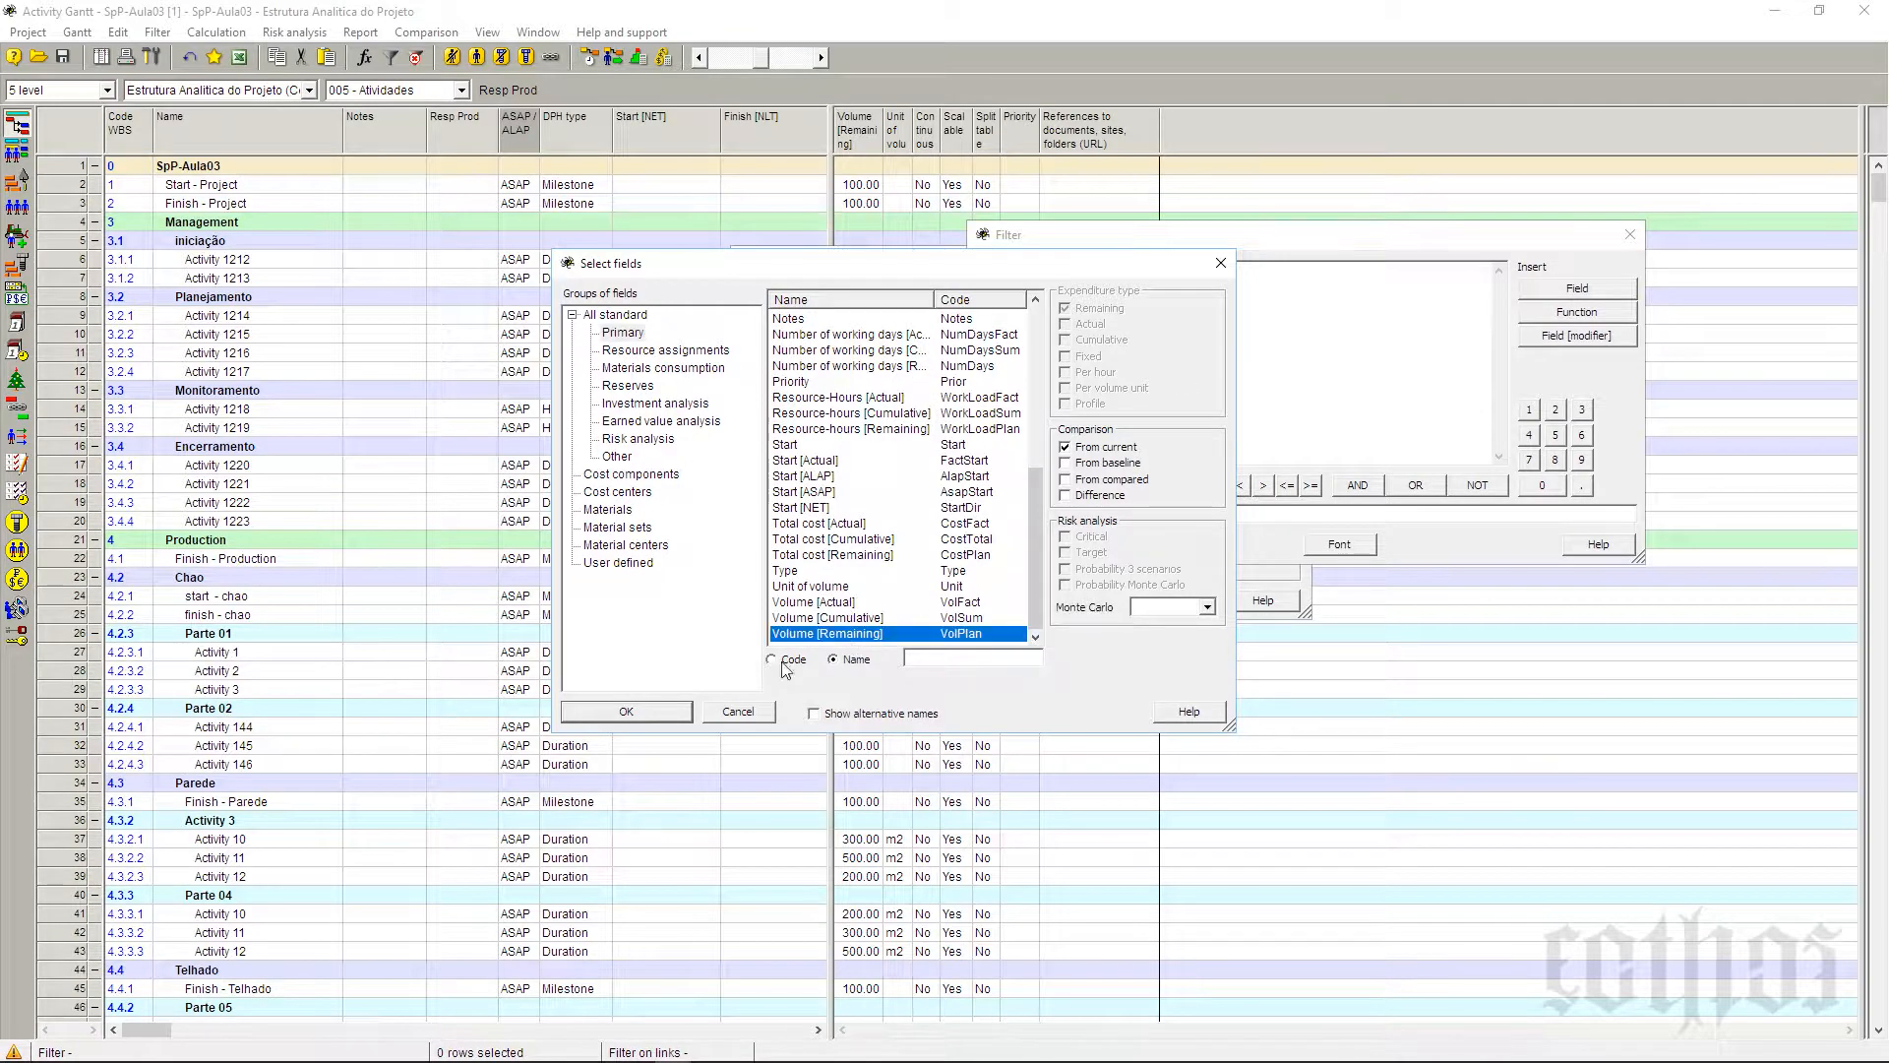
click(664, 718)
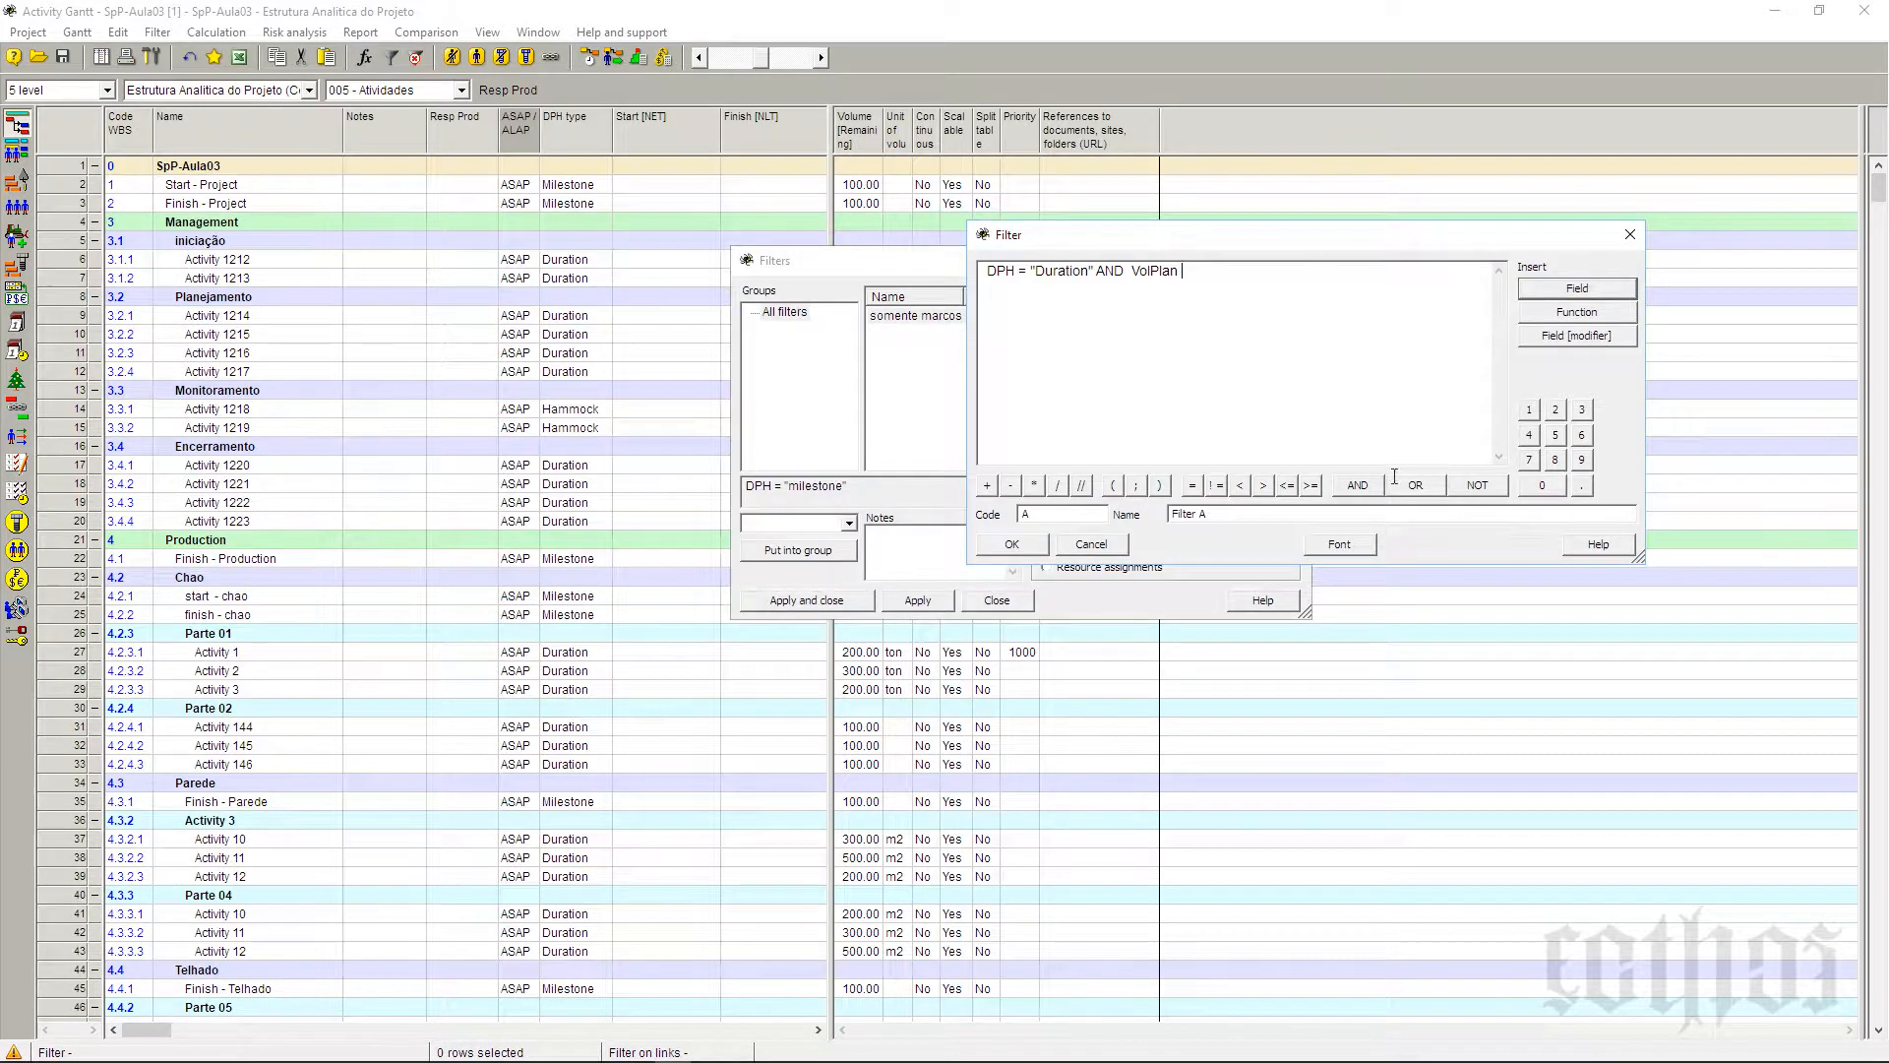
text(>)
click(1309, 485)
shift+click(1244, 279)
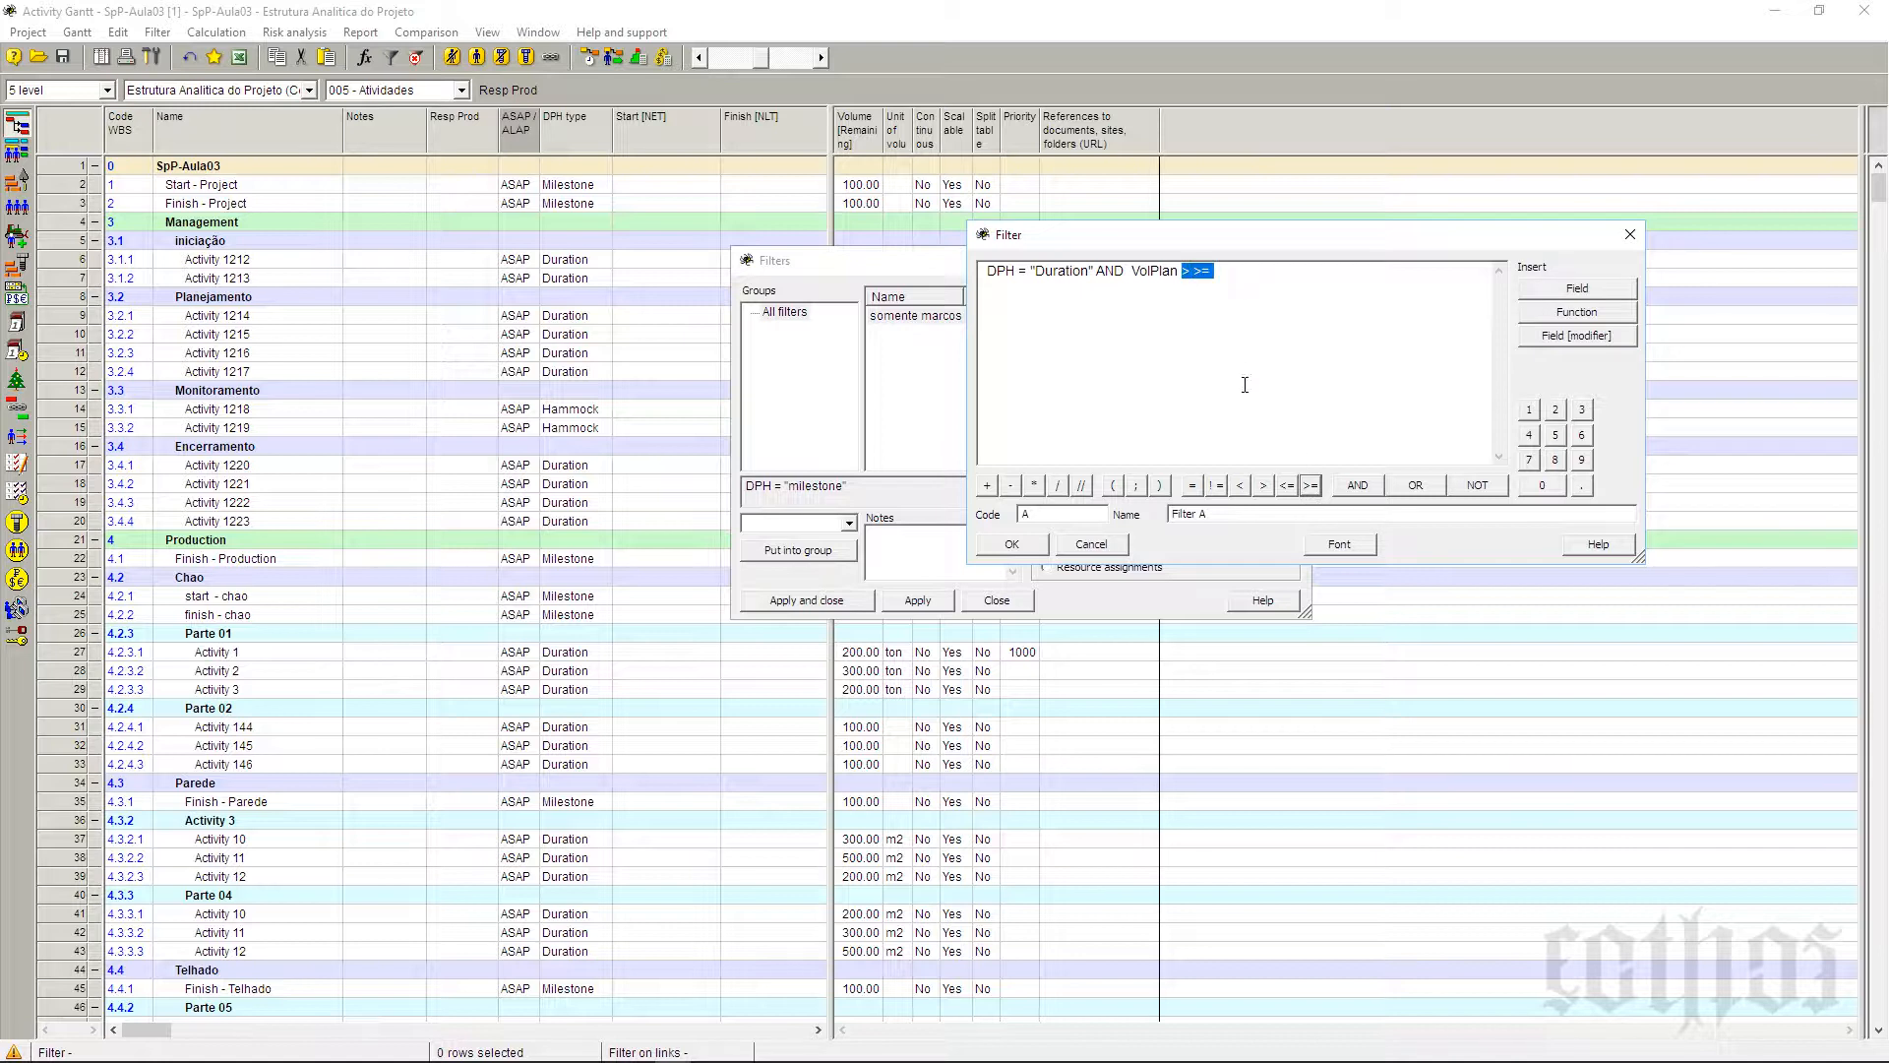
click(1310, 485)
text(300)
Step: Name the filter "atividades do tipo duração e maiores que 300 de produção", set its code to "cod", and confirm it
drag(1170, 528, 1117, 527)
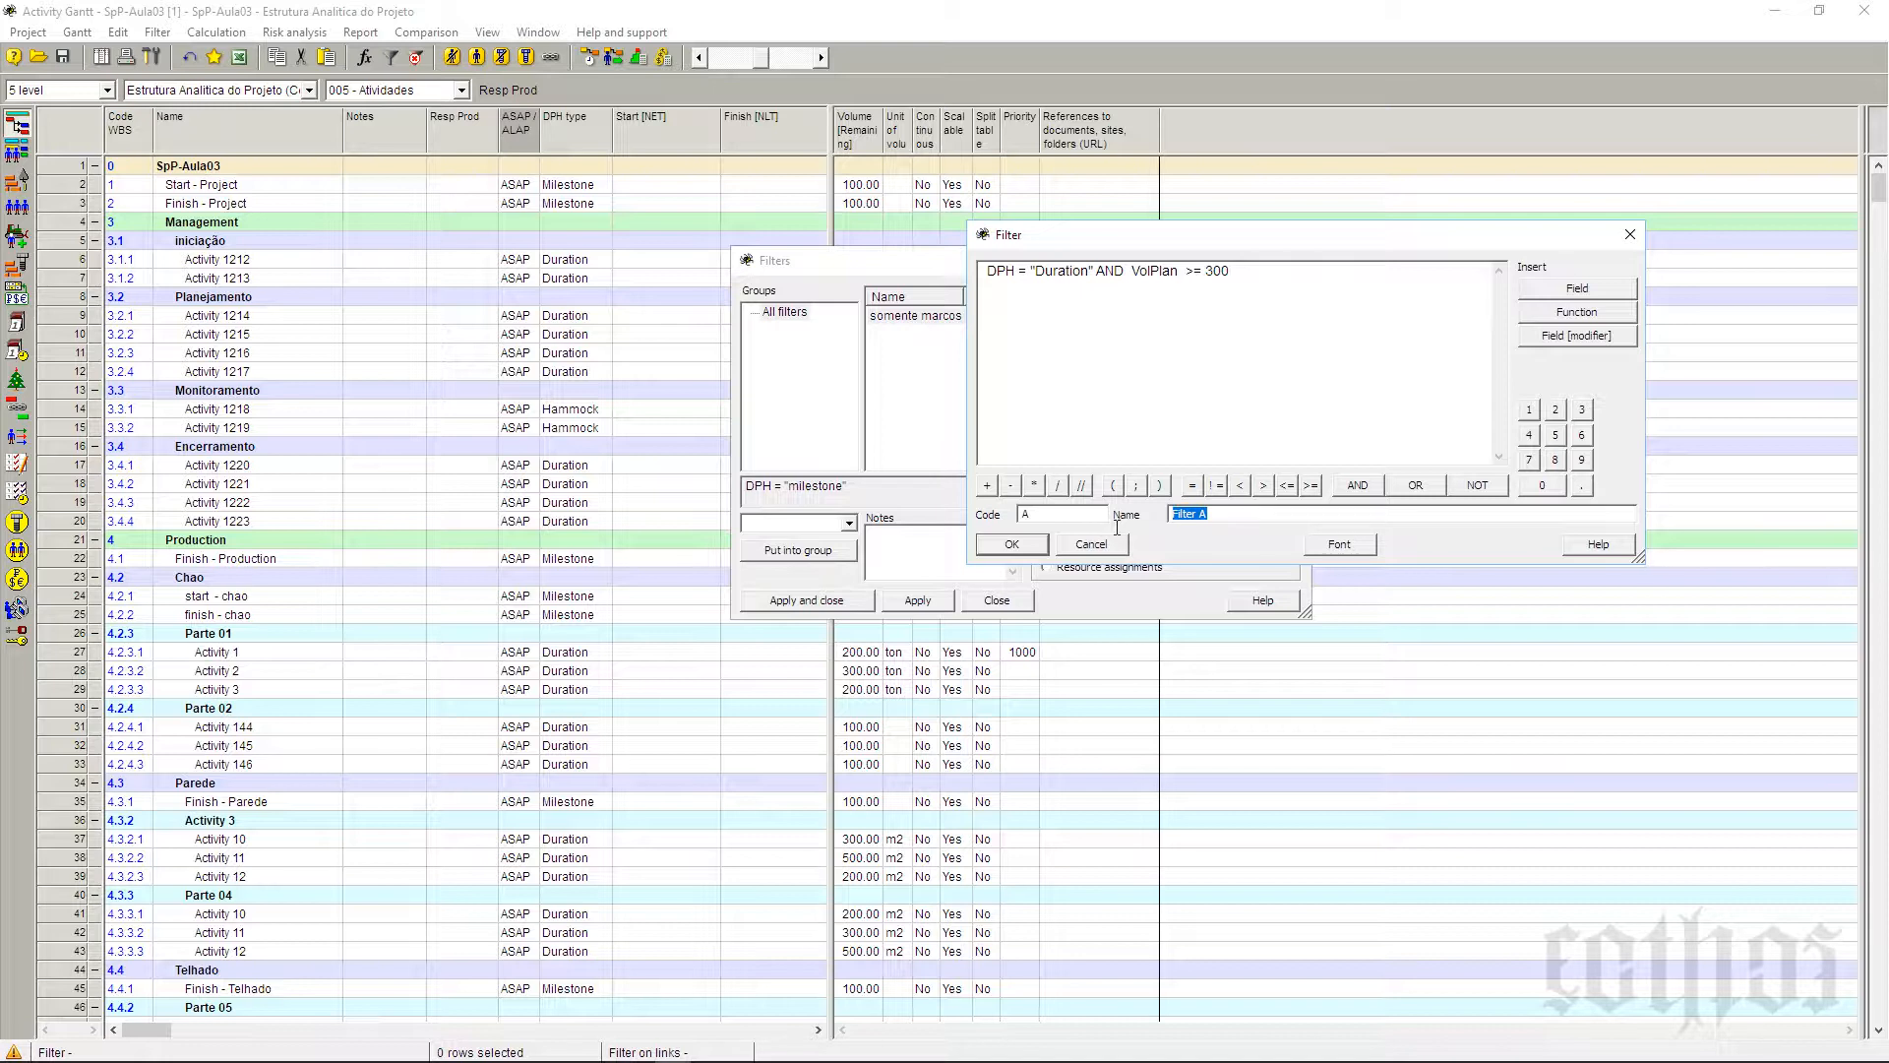
text(tipo dru)
key(BackSpace)
key(BackSpace)
key(BackSpace)
key(BackSpace)
key(BackSpace)
key(BackSpace)
key(BackSpace)
text(atividades do tipo duração e maiores que 300)
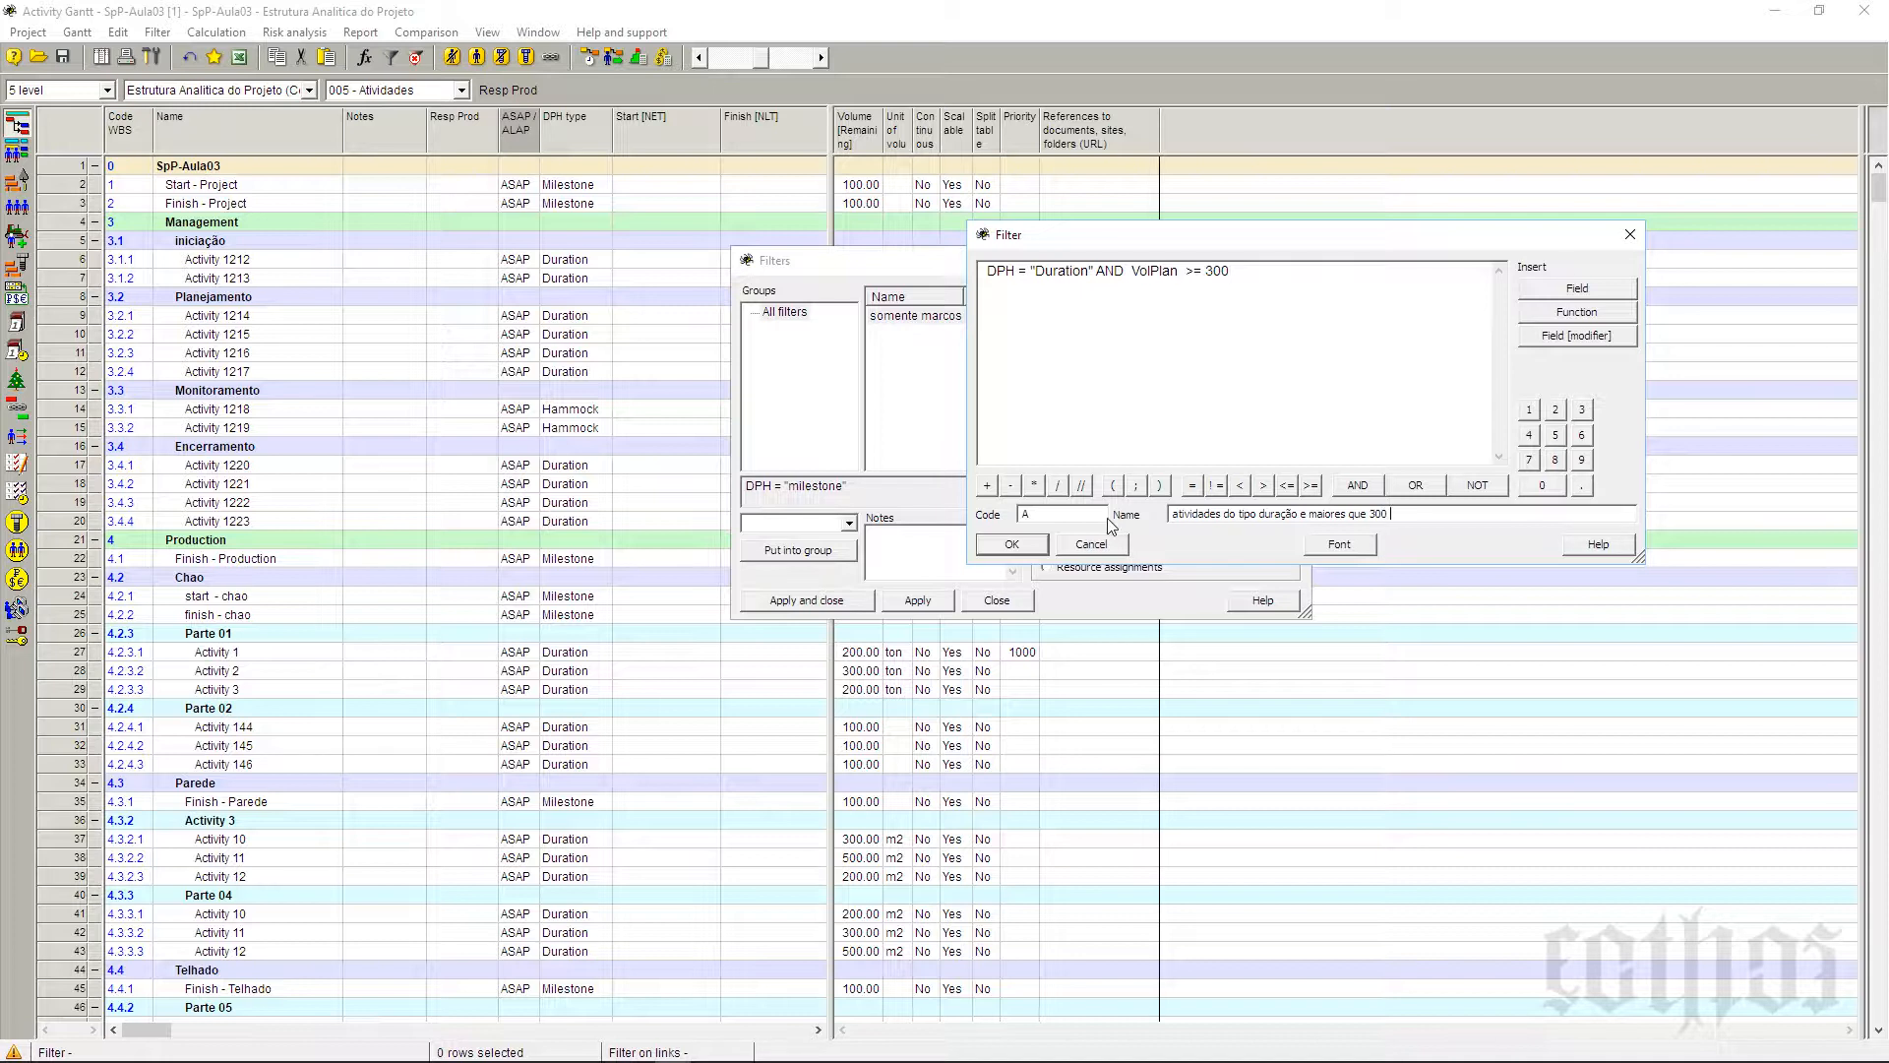
text( de produção)
drag(1045, 515, 972, 512)
text(cod)
click(1027, 549)
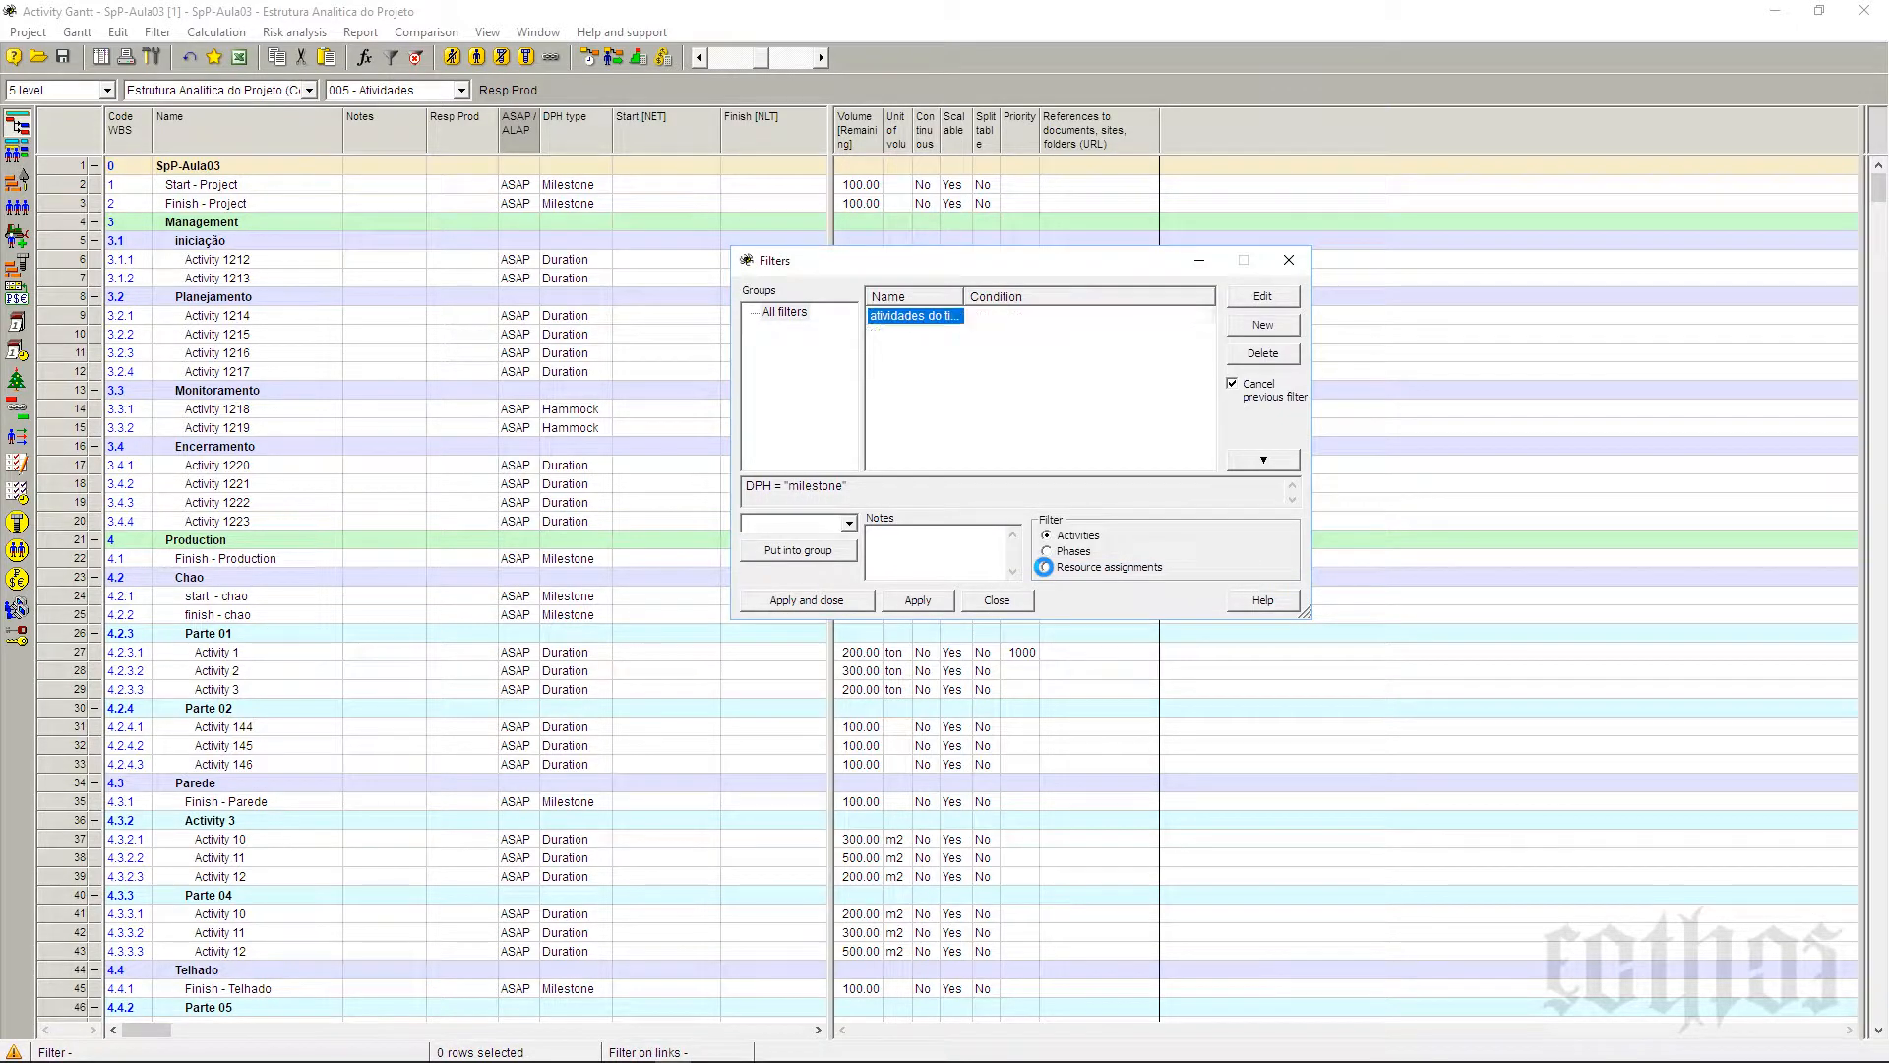
Step: Widen the filter list's Name column and the Filters dialog to fit the full filter names and conditions
click(1047, 334)
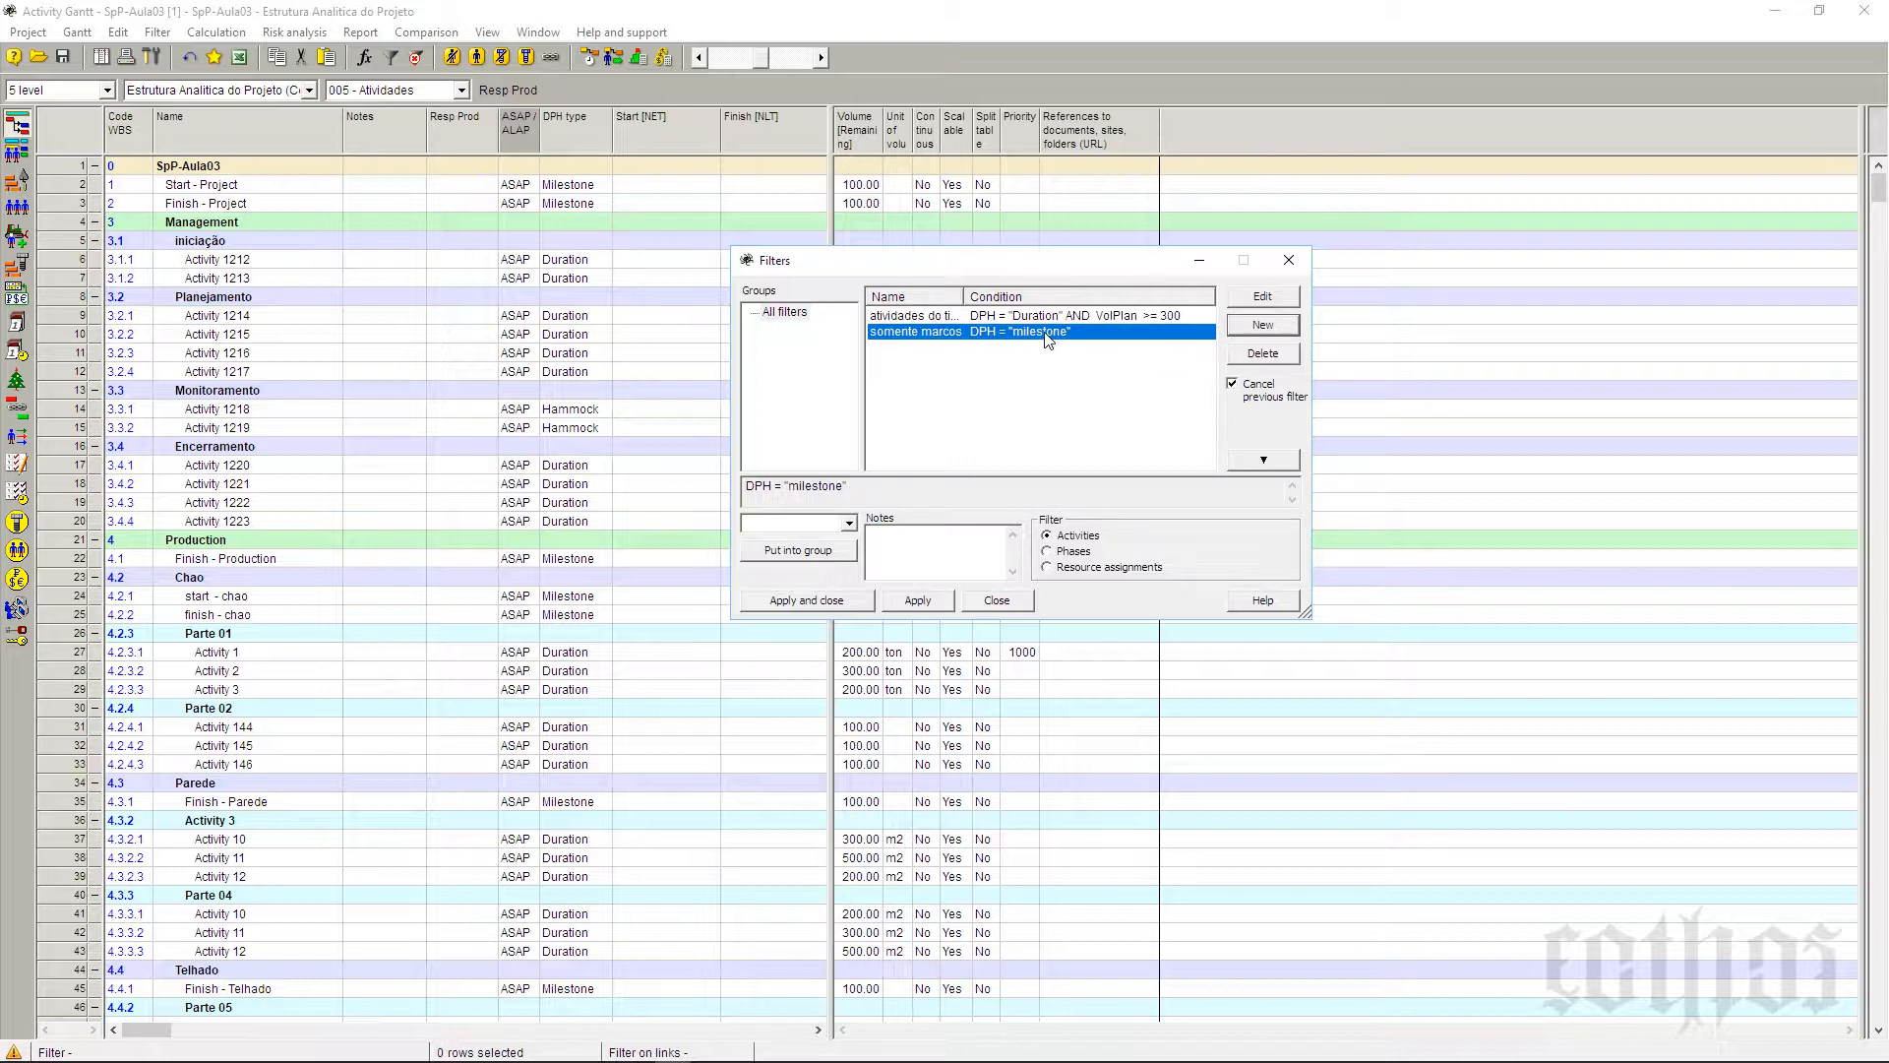
double_click(963, 296)
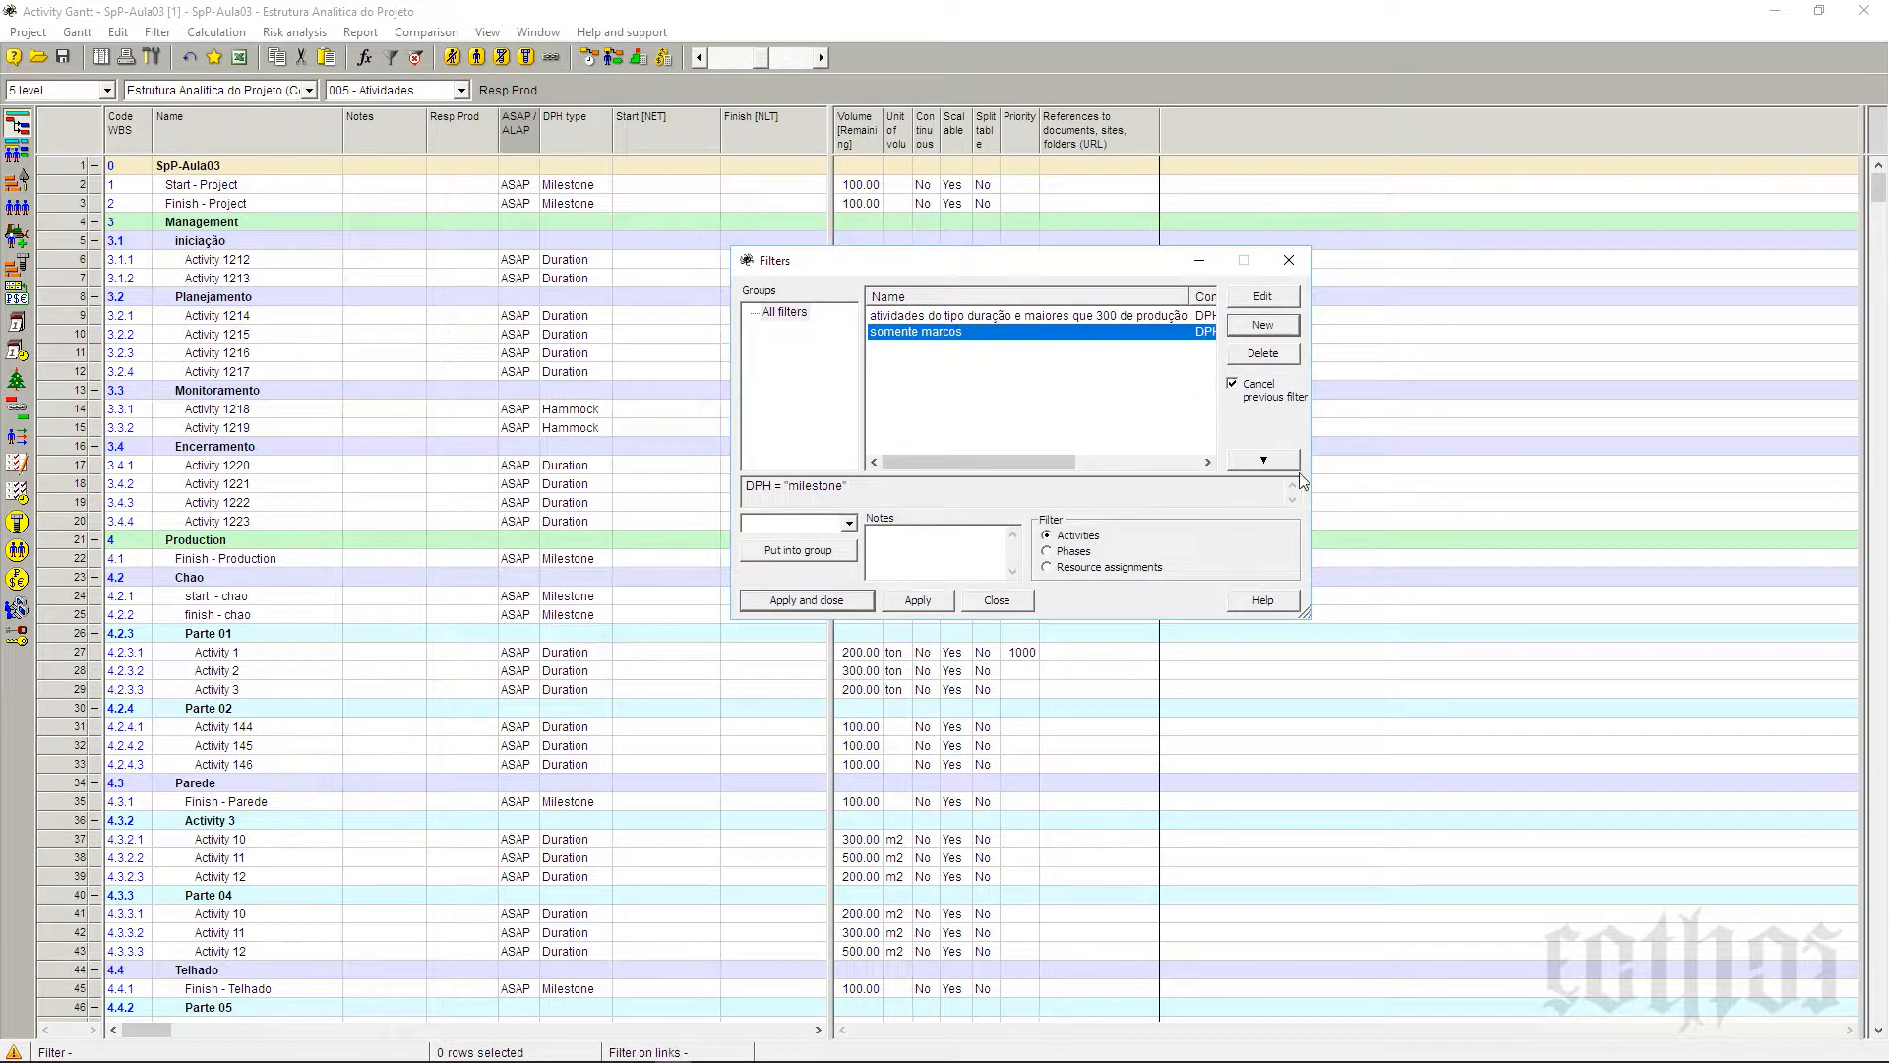
drag(1307, 614, 1753, 618)
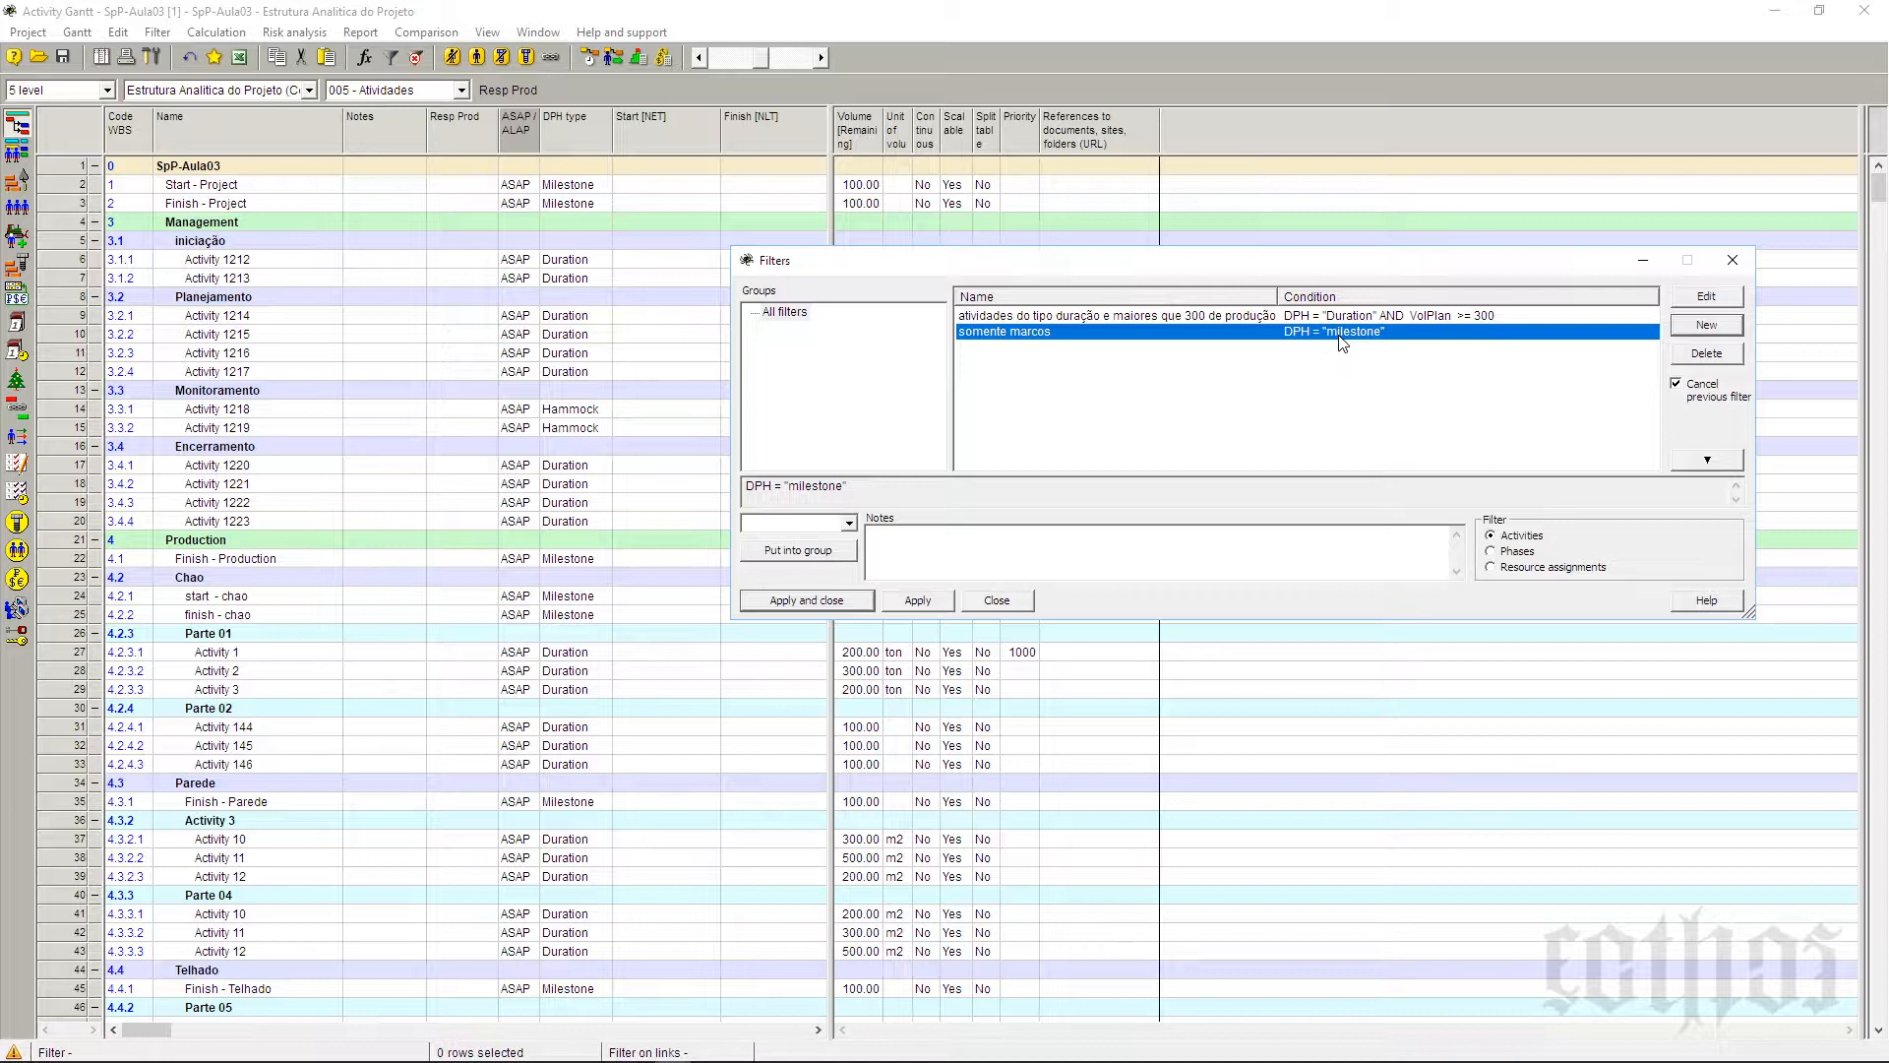
Step: Apply the "atividades do tipo duração e maiores que 300 de produção" filter and move the dialog aside to view the remaining activities
click(1293, 319)
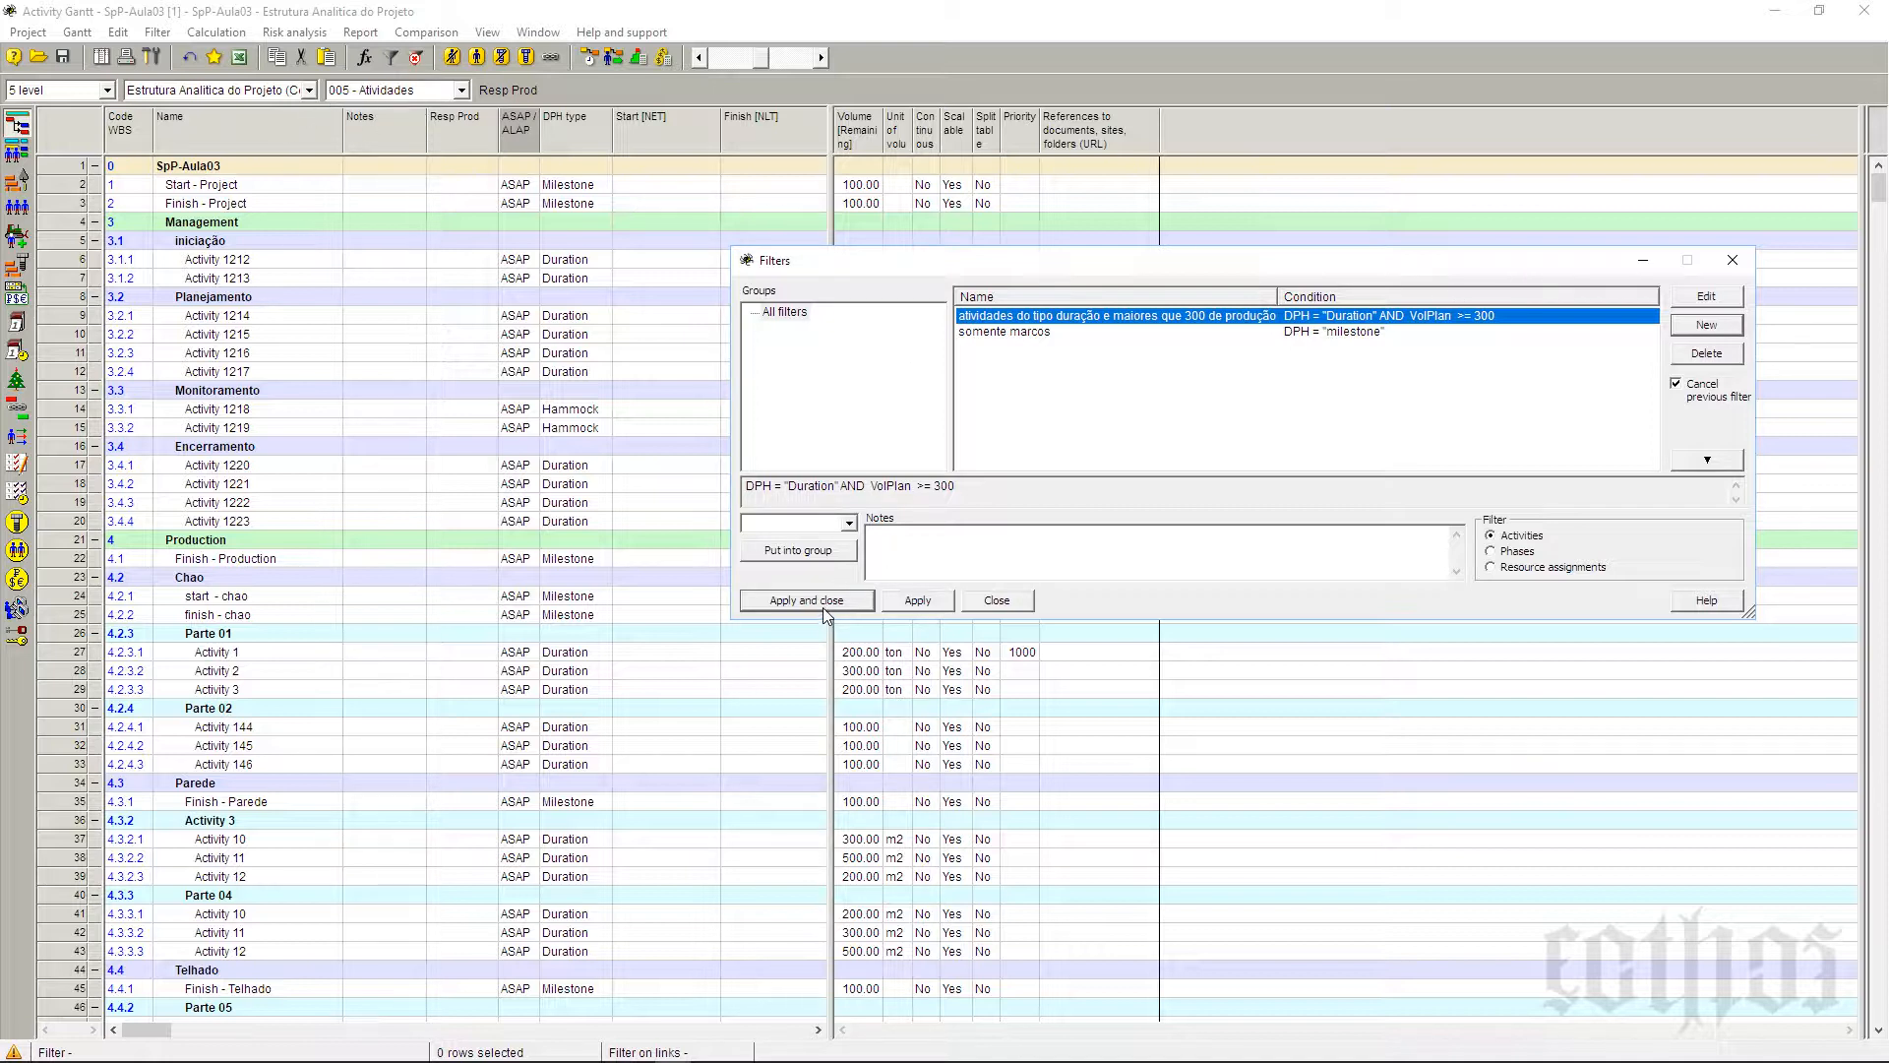
click(918, 601)
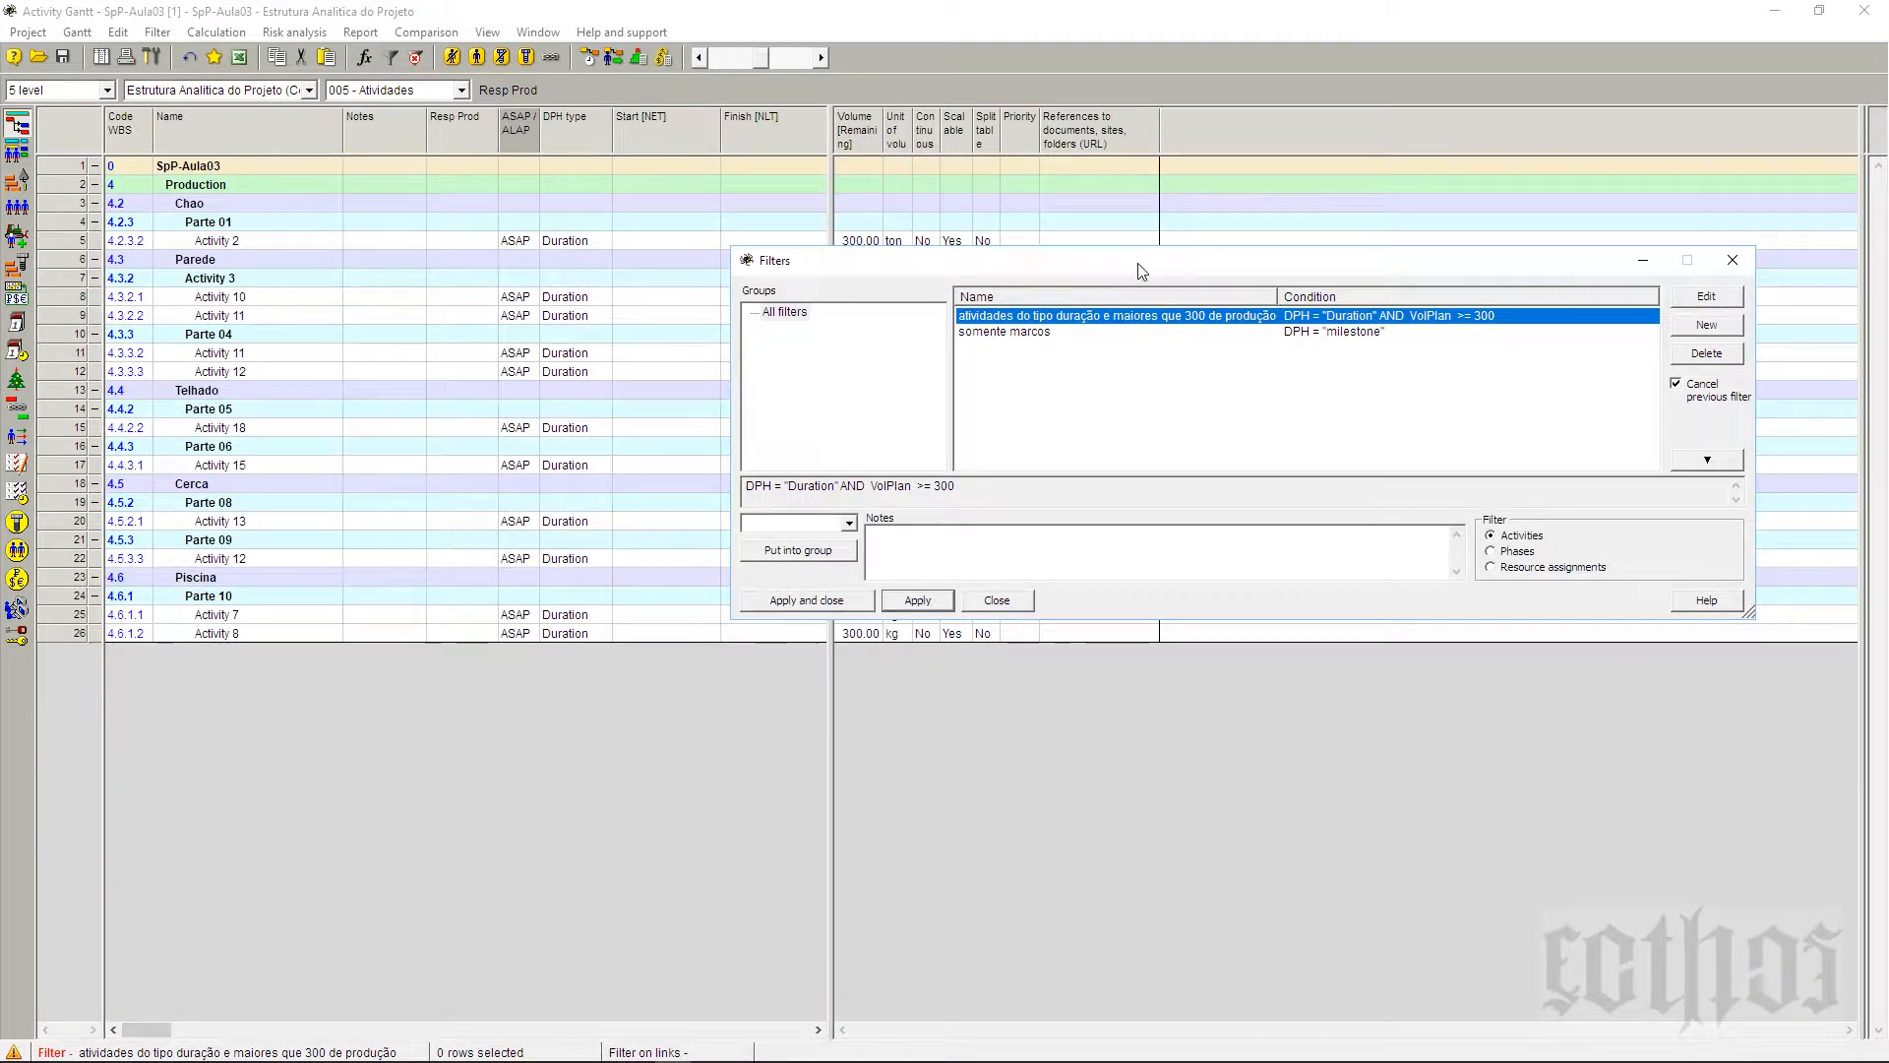
drag(1137, 266, 1183, 639)
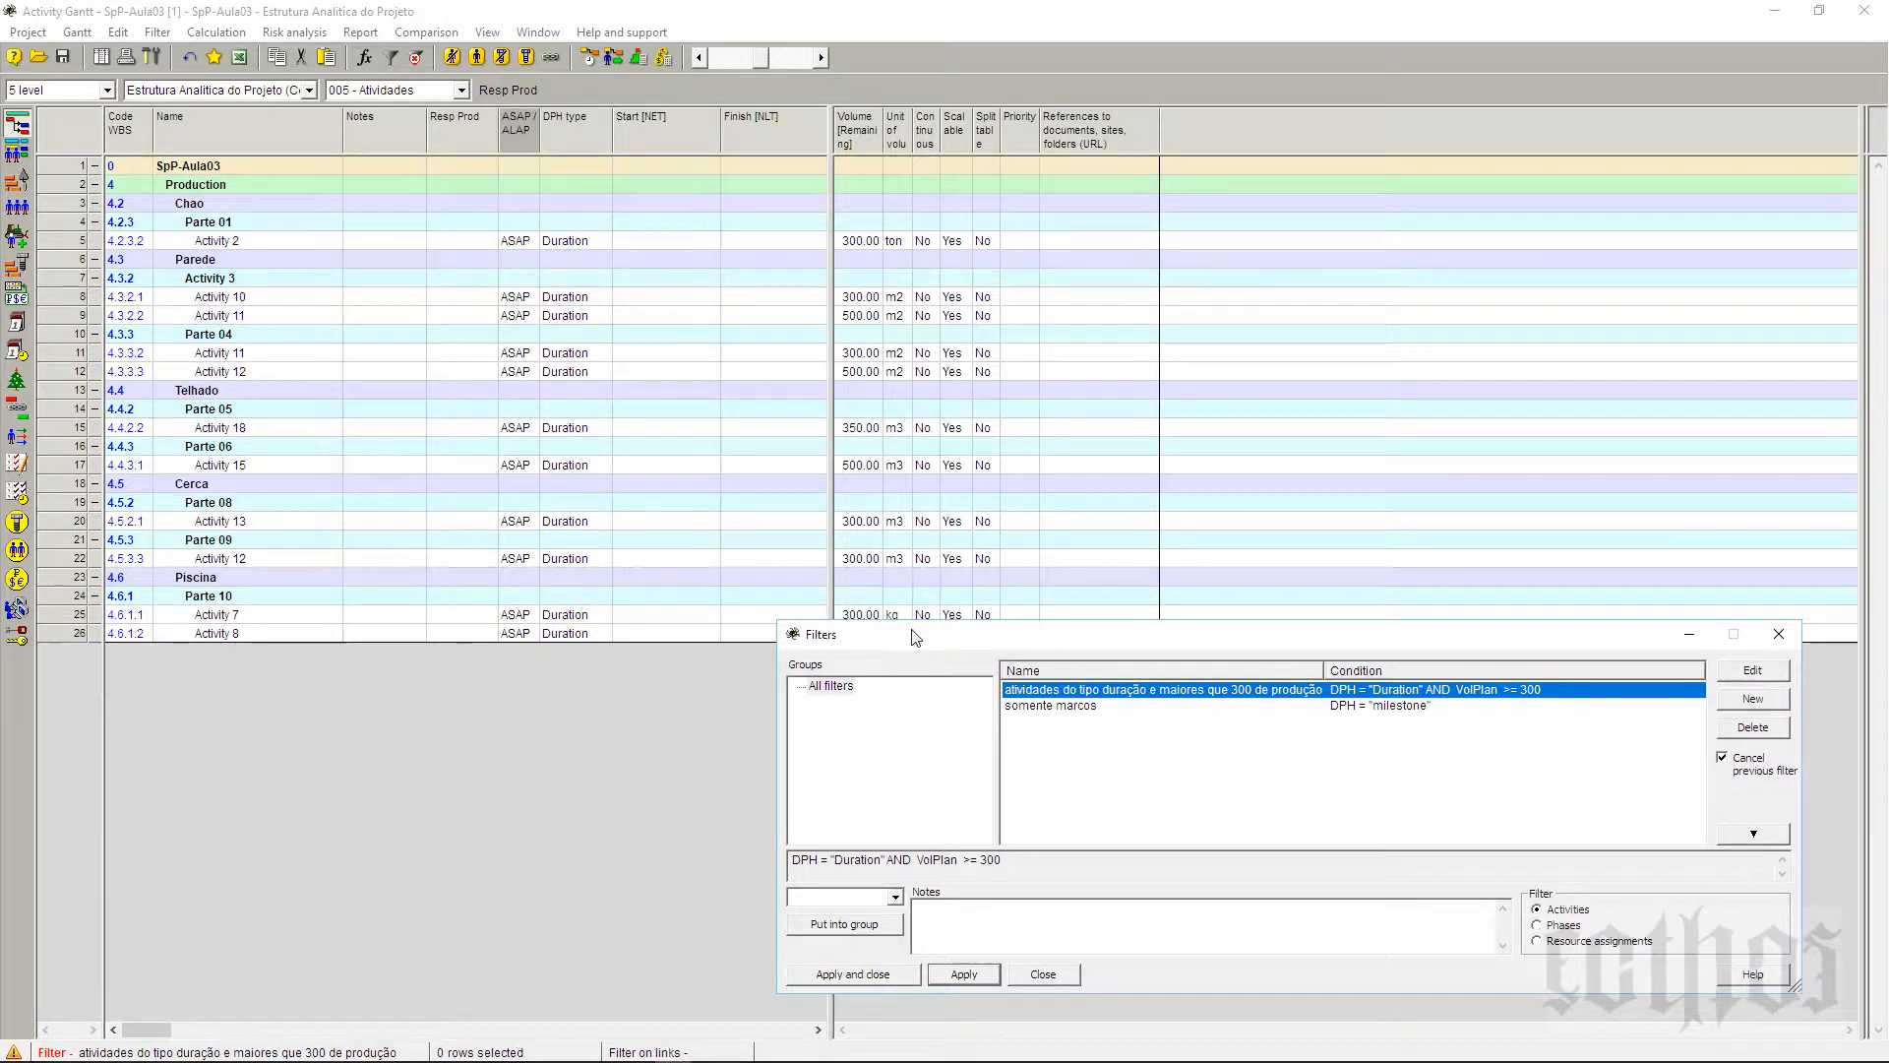
drag(915, 635, 804, 457)
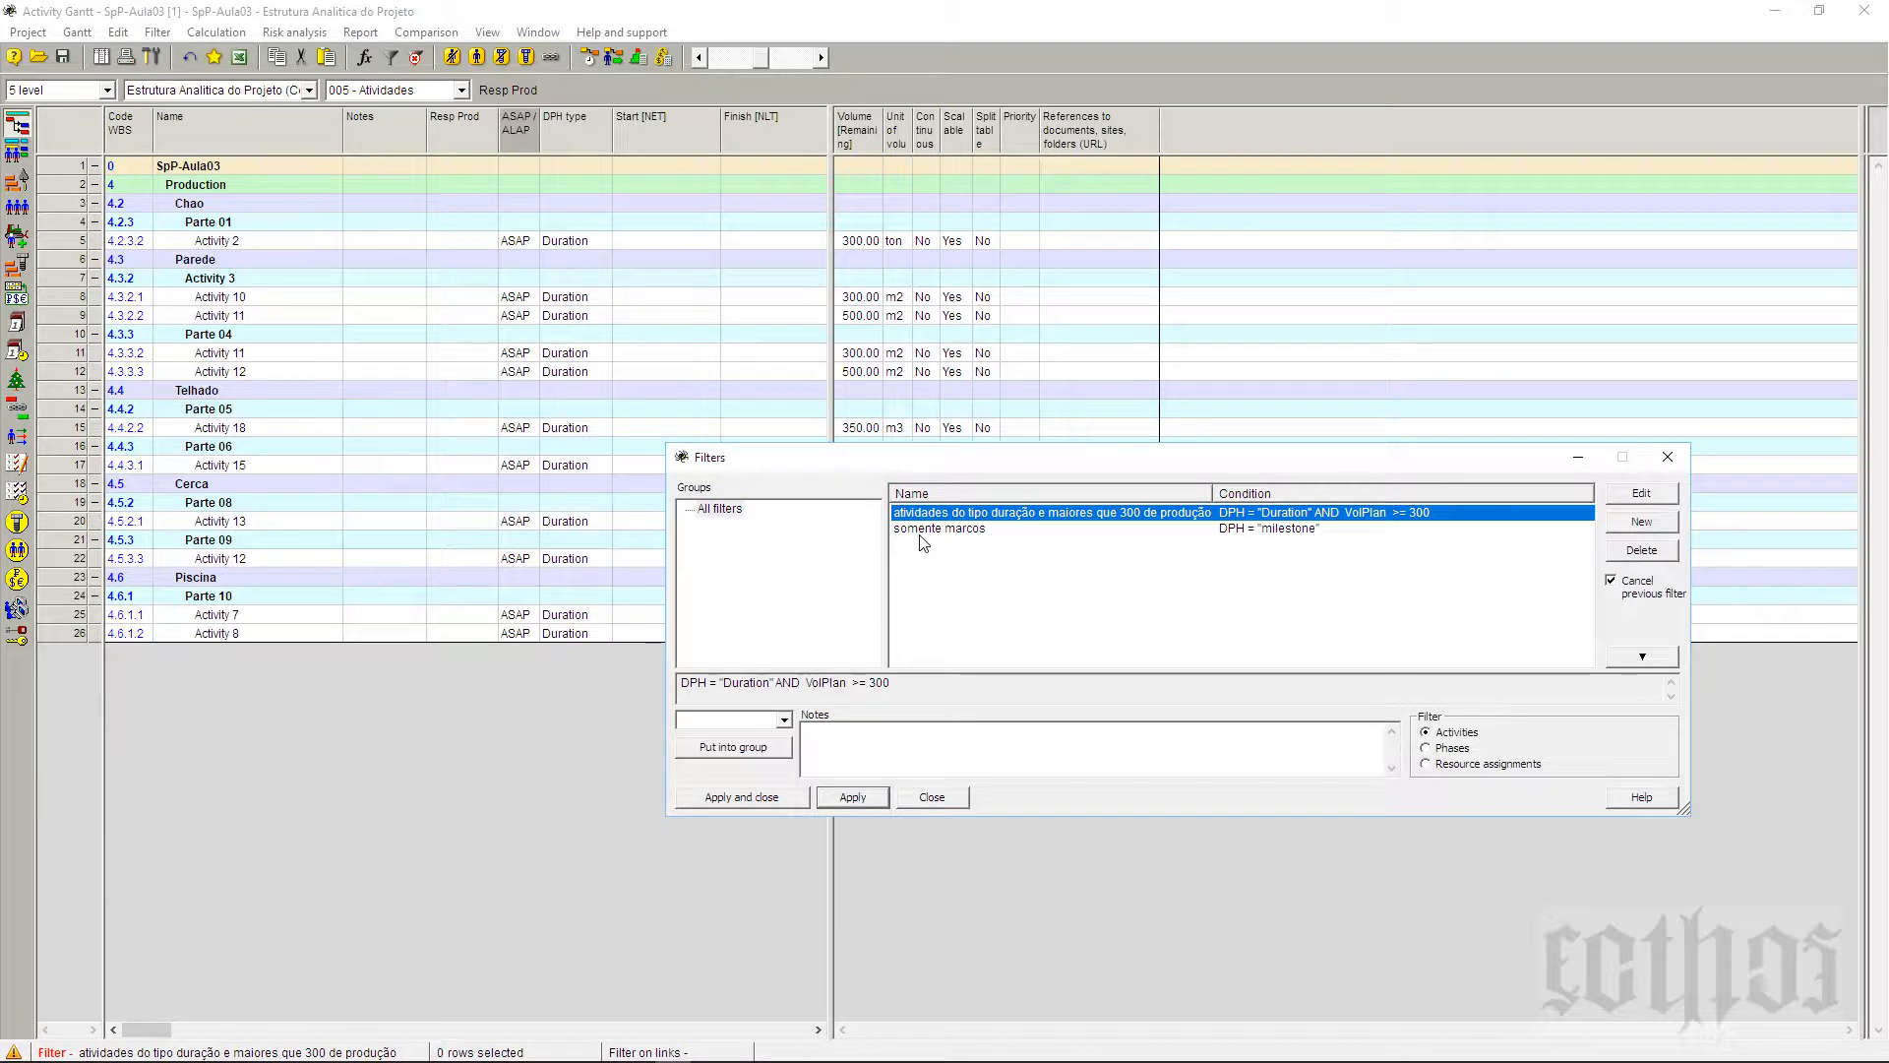
Step: Apply the "somente marcos" filter, then switch back to the "atividades do tipo duração e maiores que 300 de produção" filter
click(924, 532)
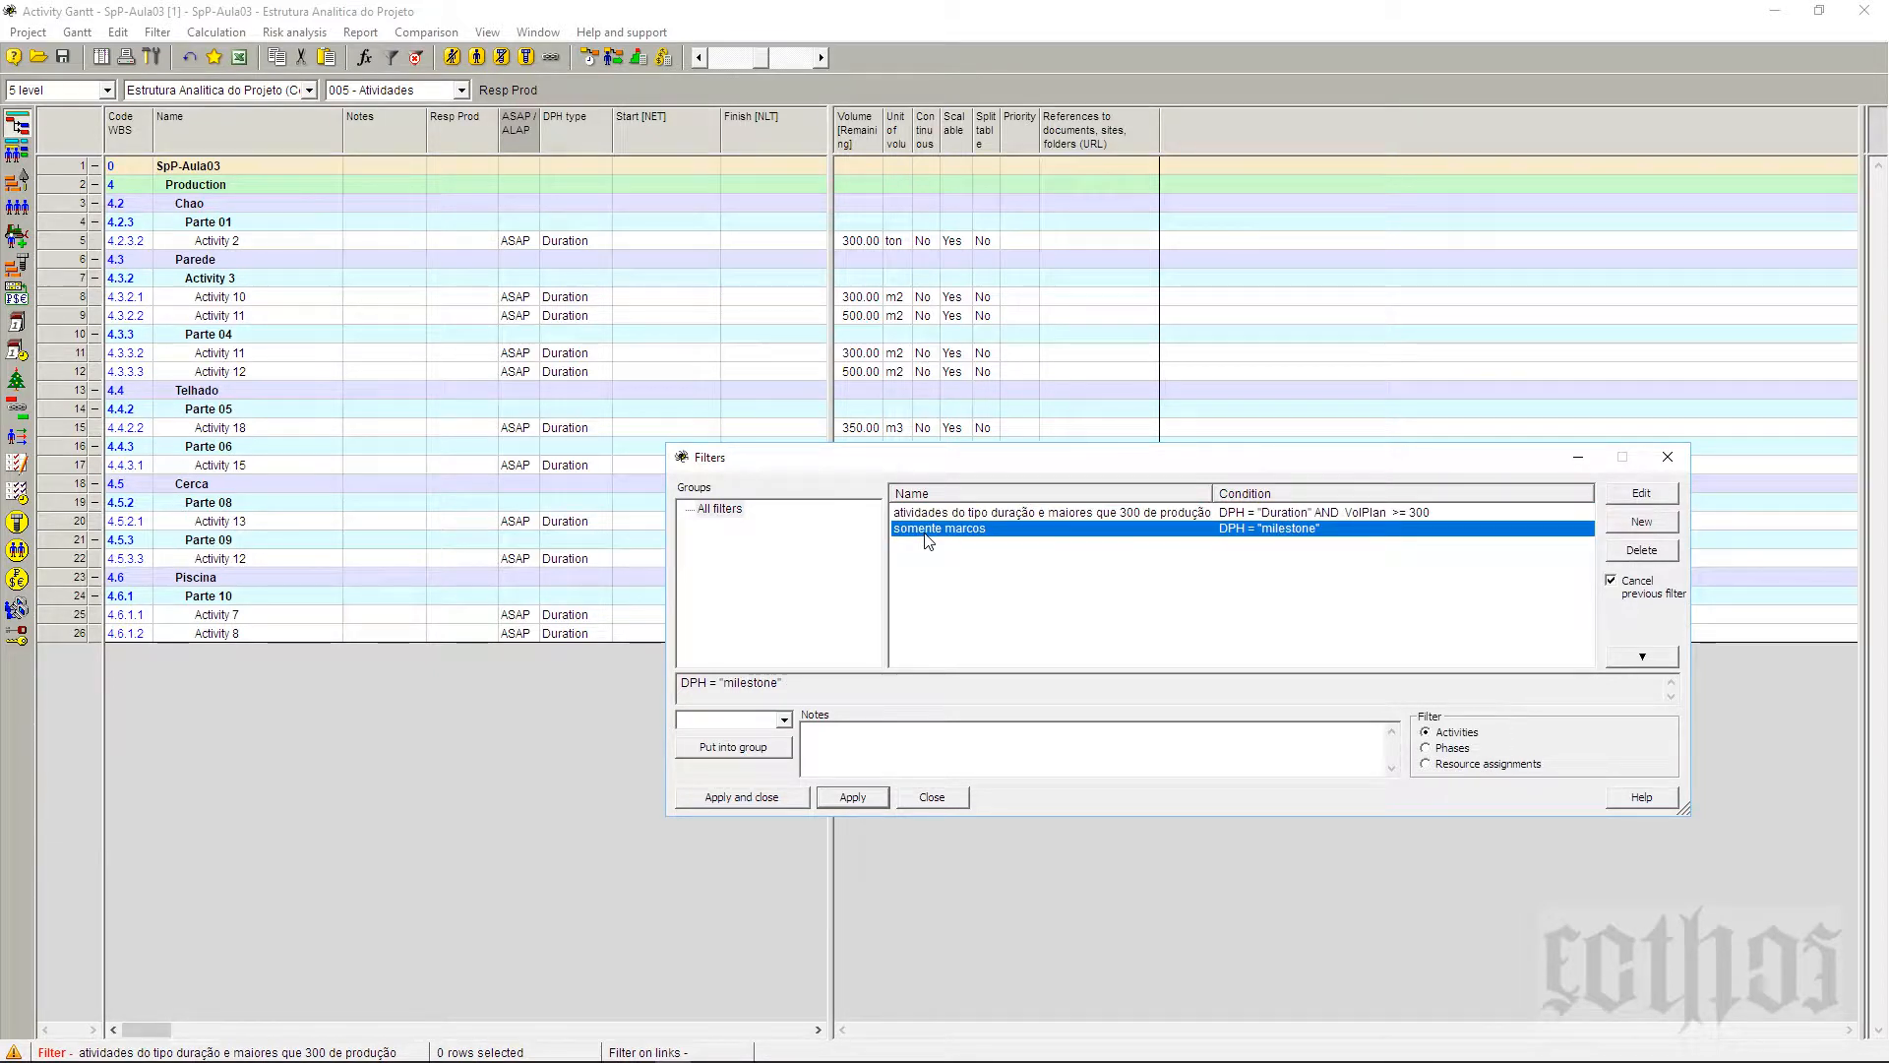
click(875, 802)
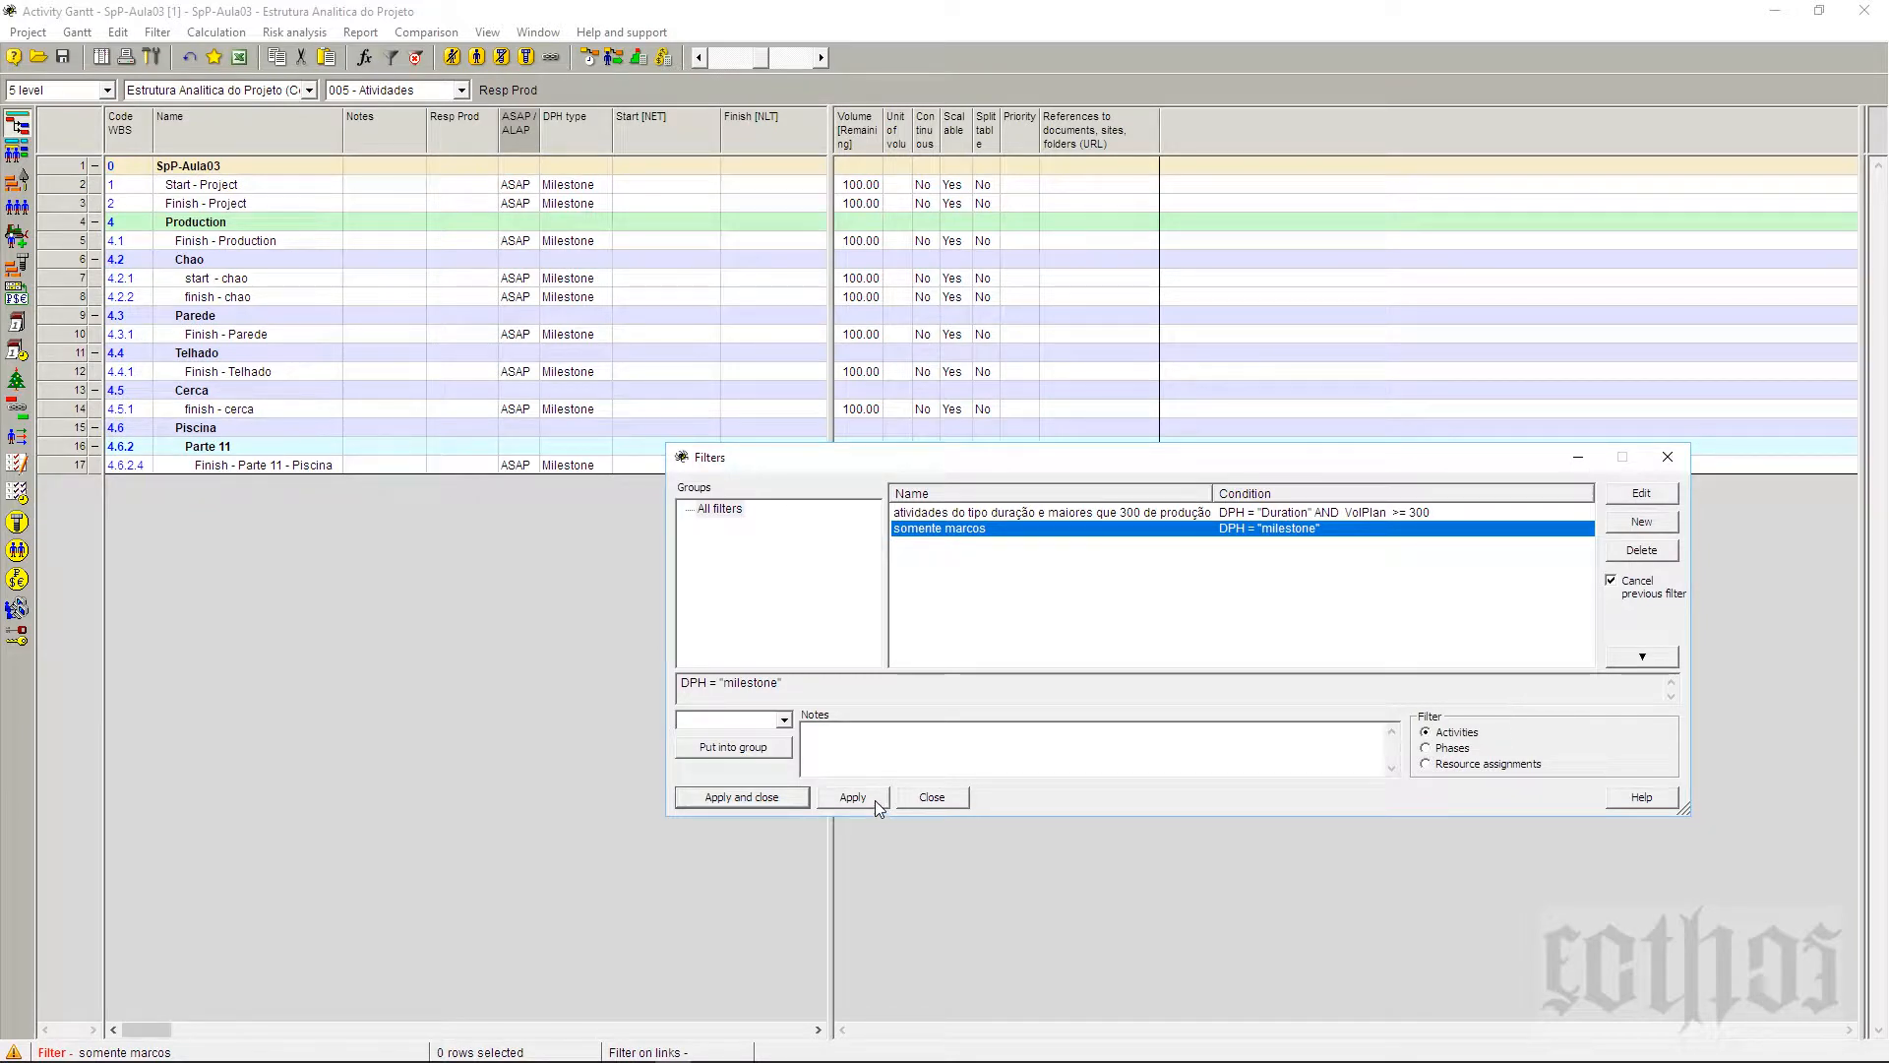
click(968, 514)
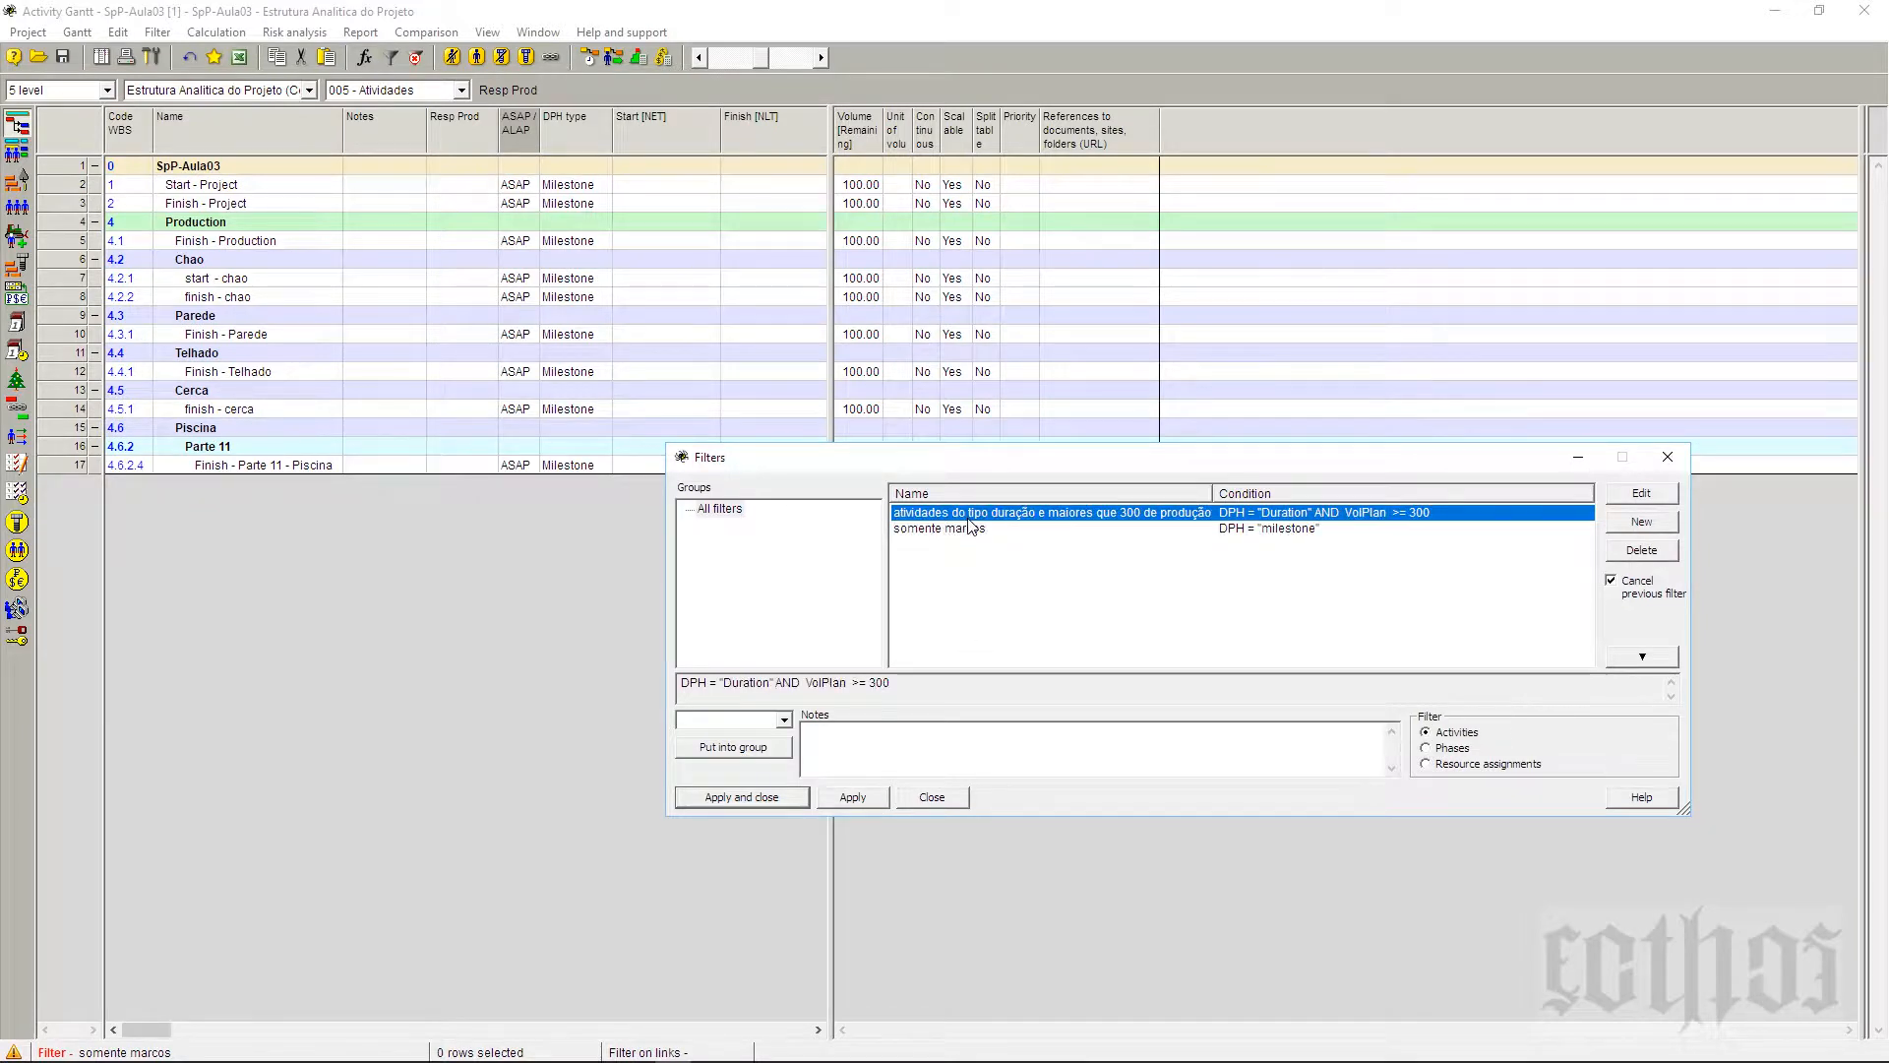
click(853, 797)
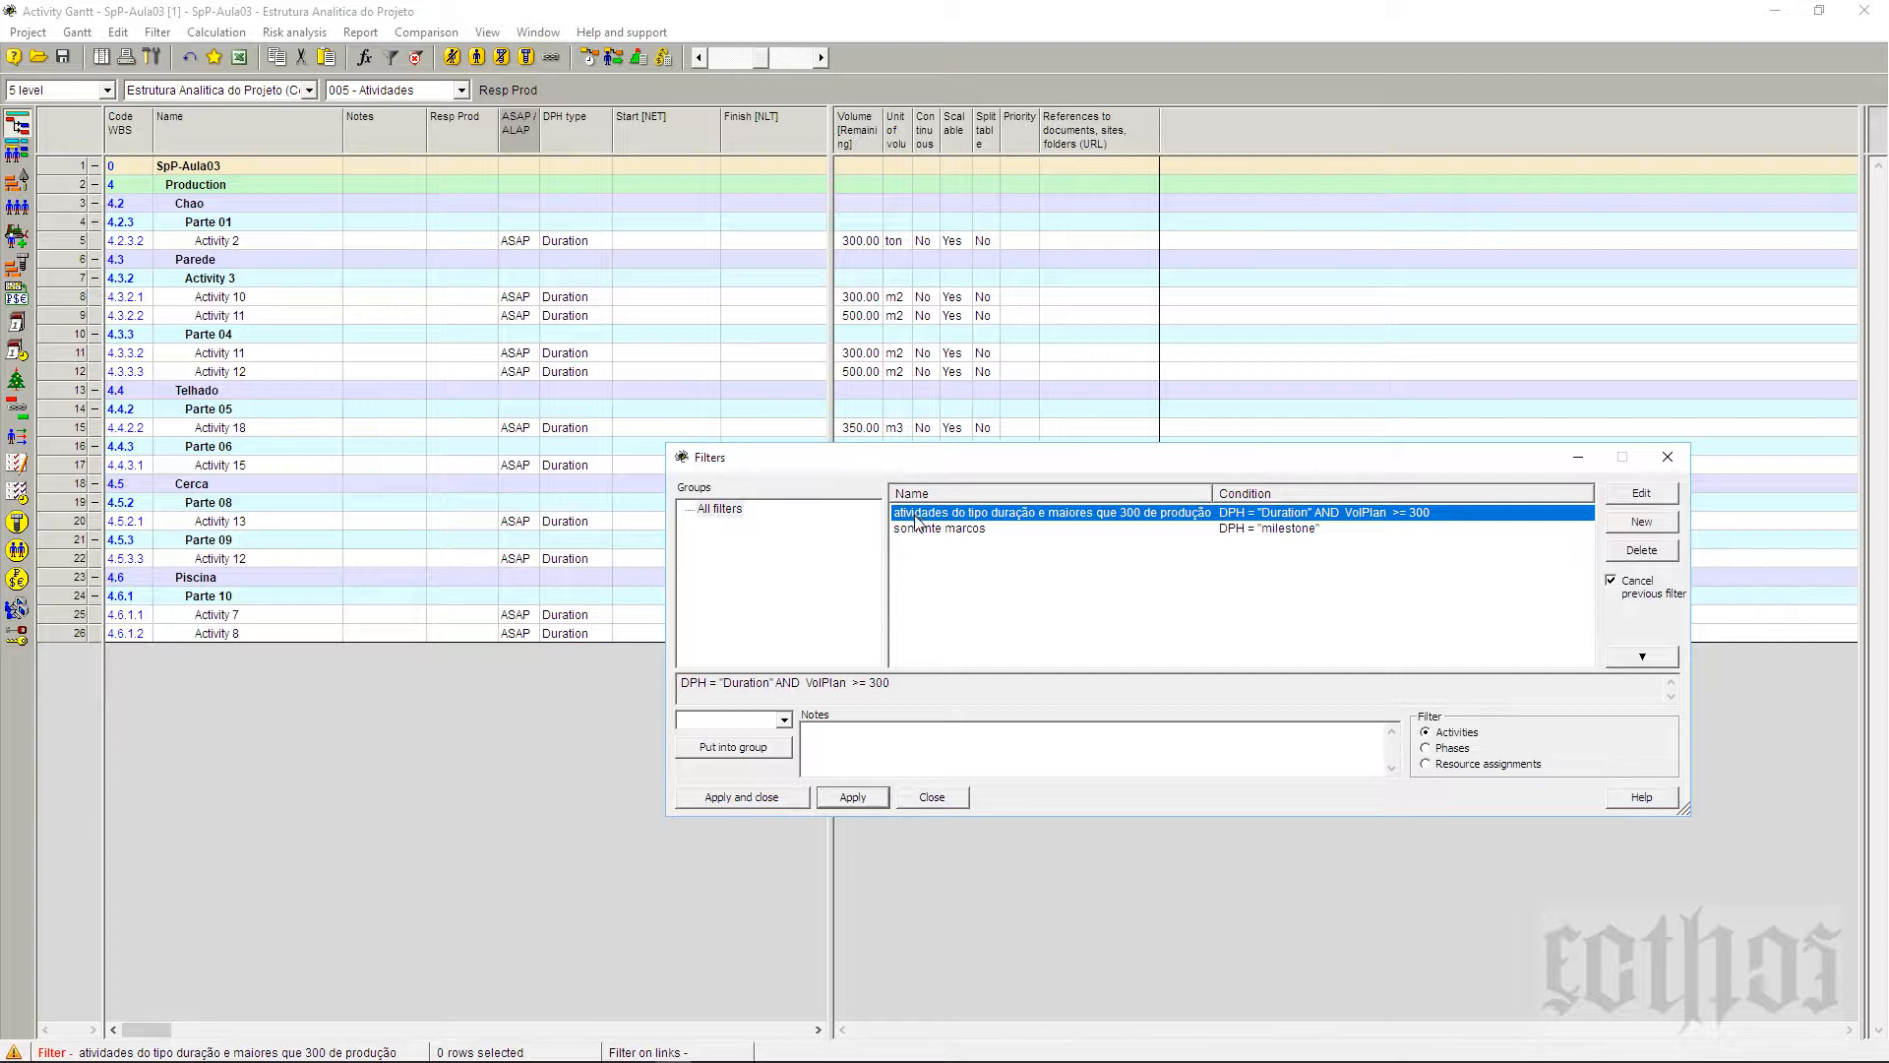
Step: Put the "atividades do tipo duração e maiores que 300 de produção" filter into a new group named "Pesquisa"
click(760, 720)
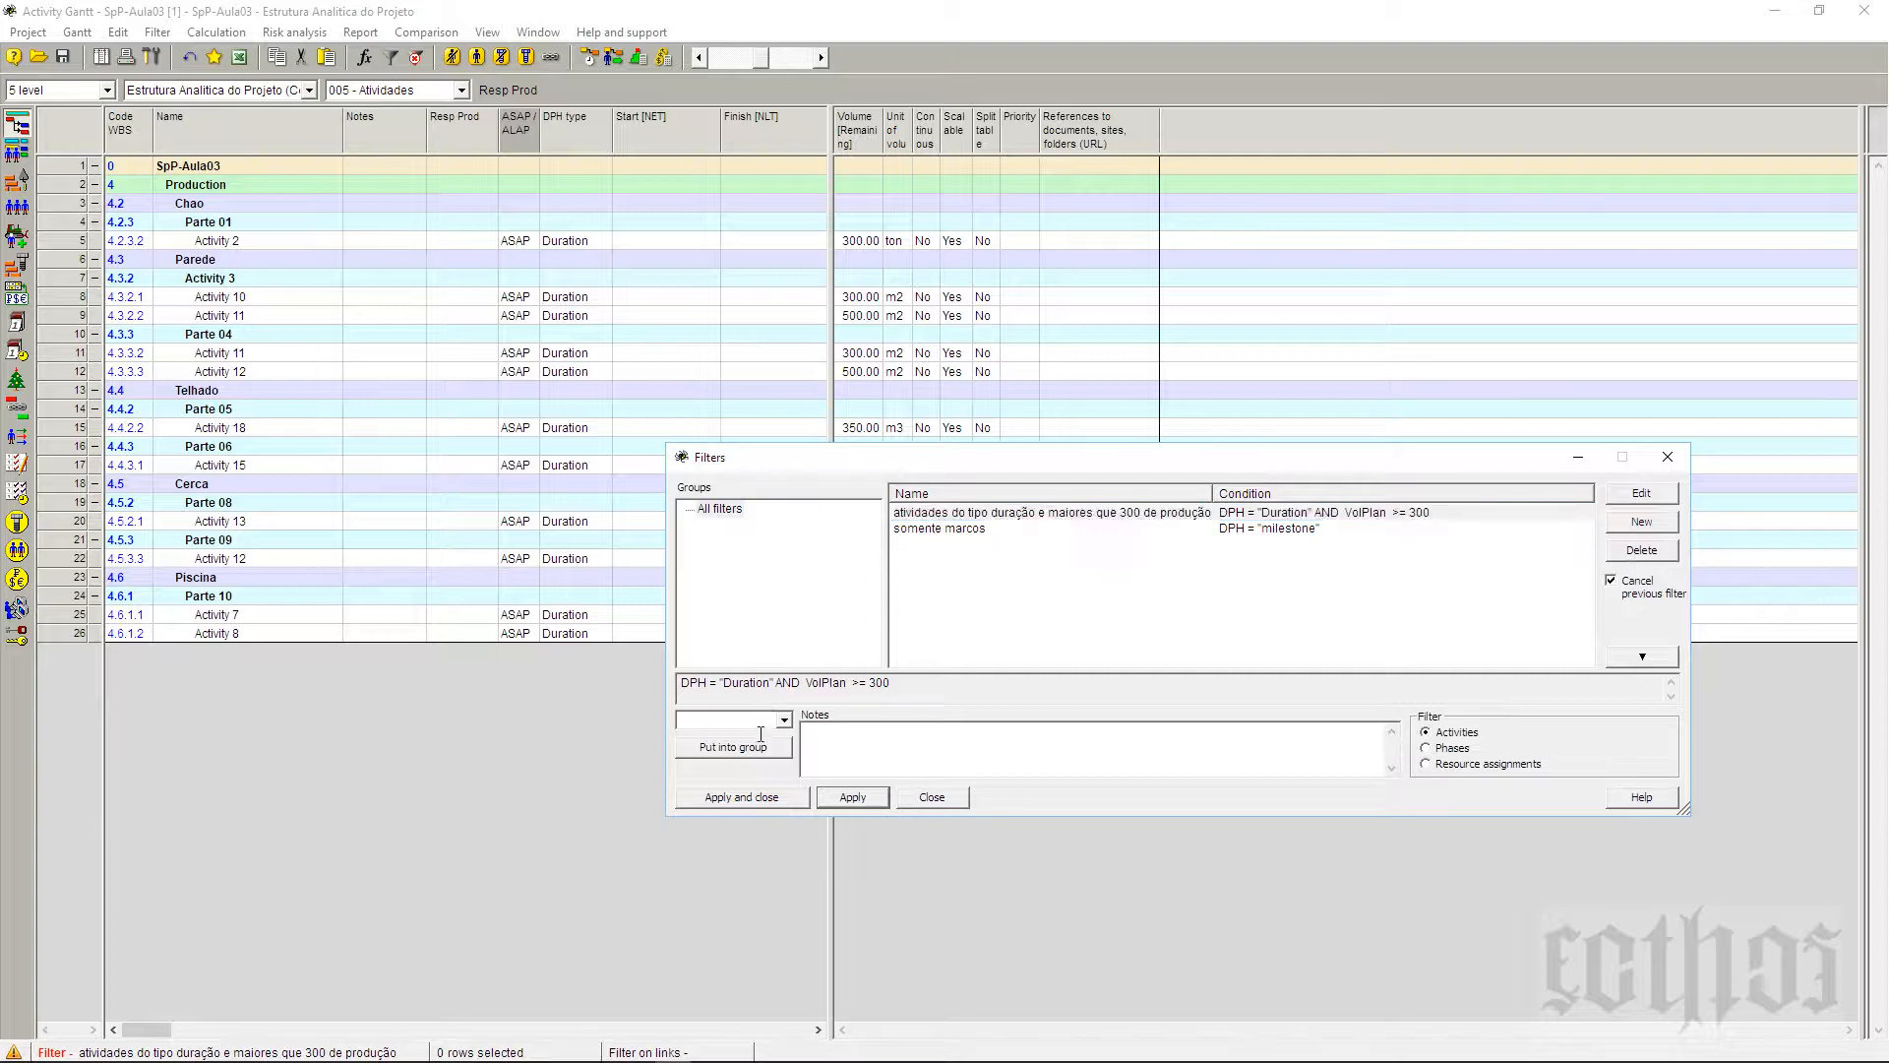
text(pesquisa)
click(981, 529)
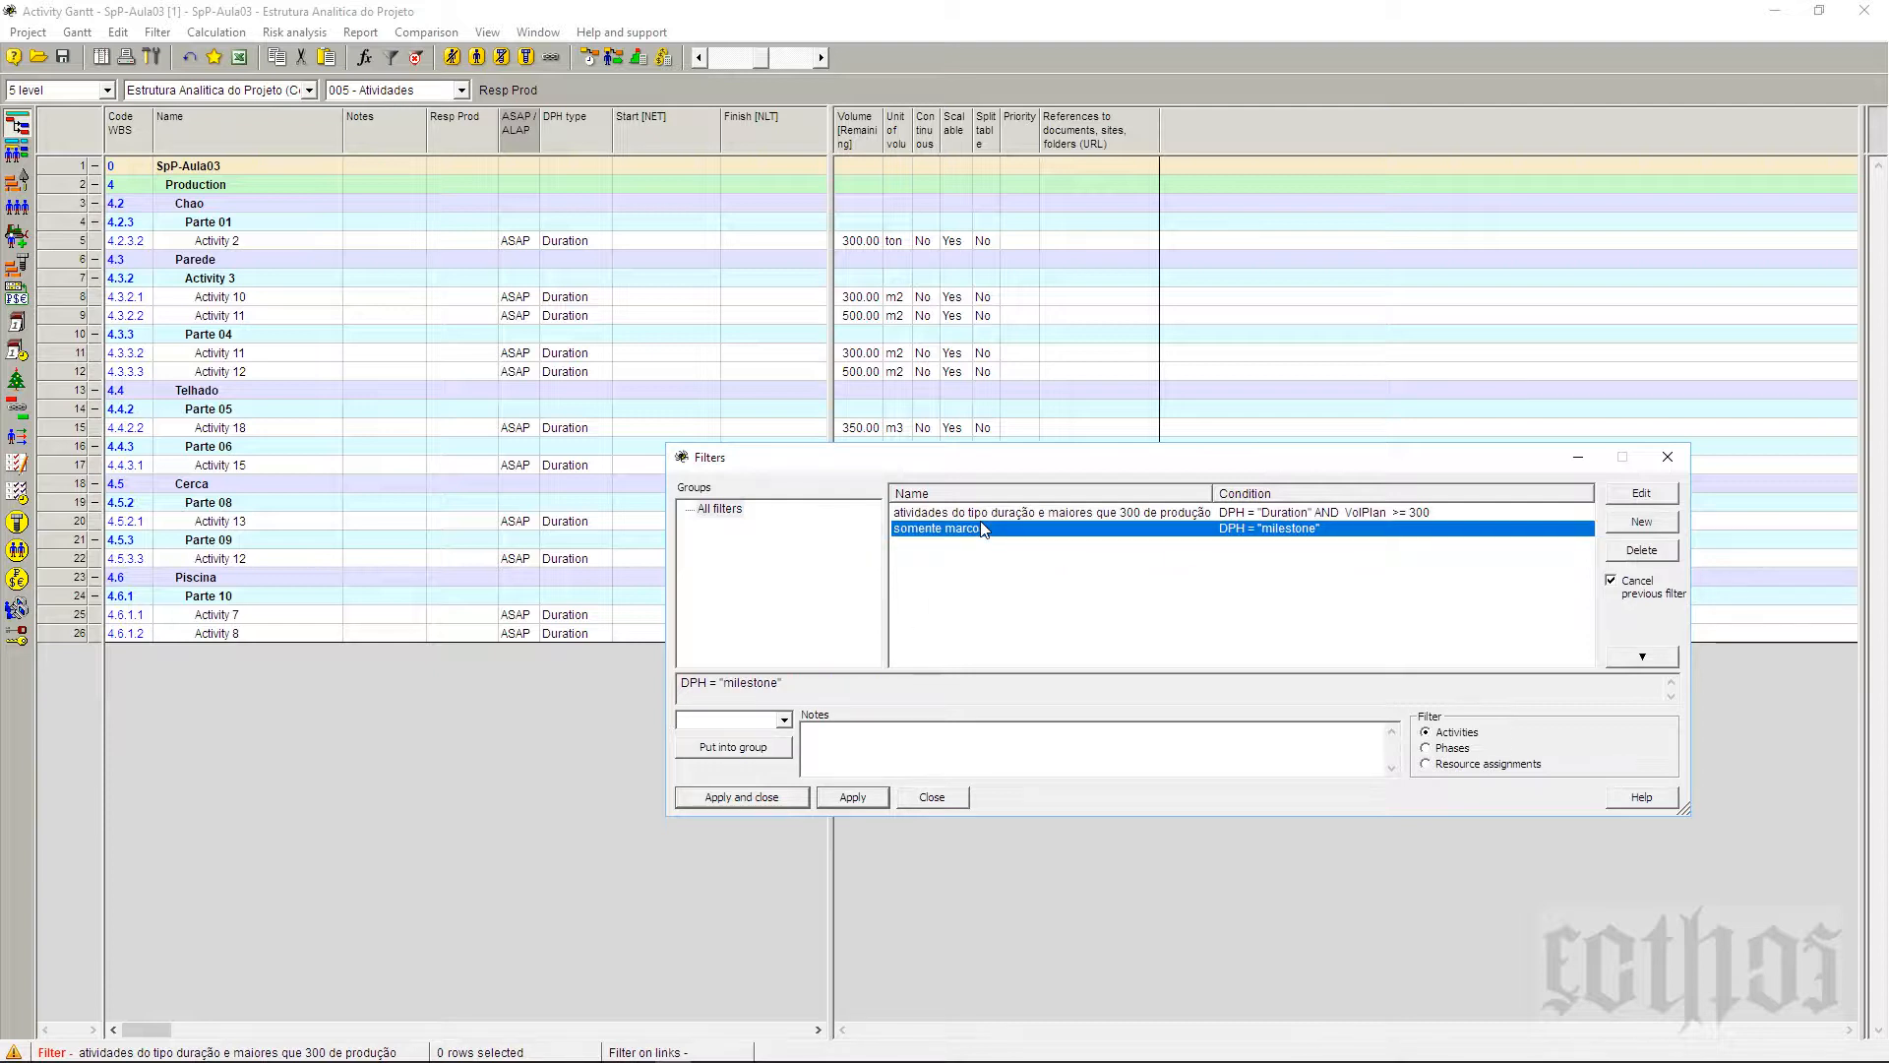
click(776, 720)
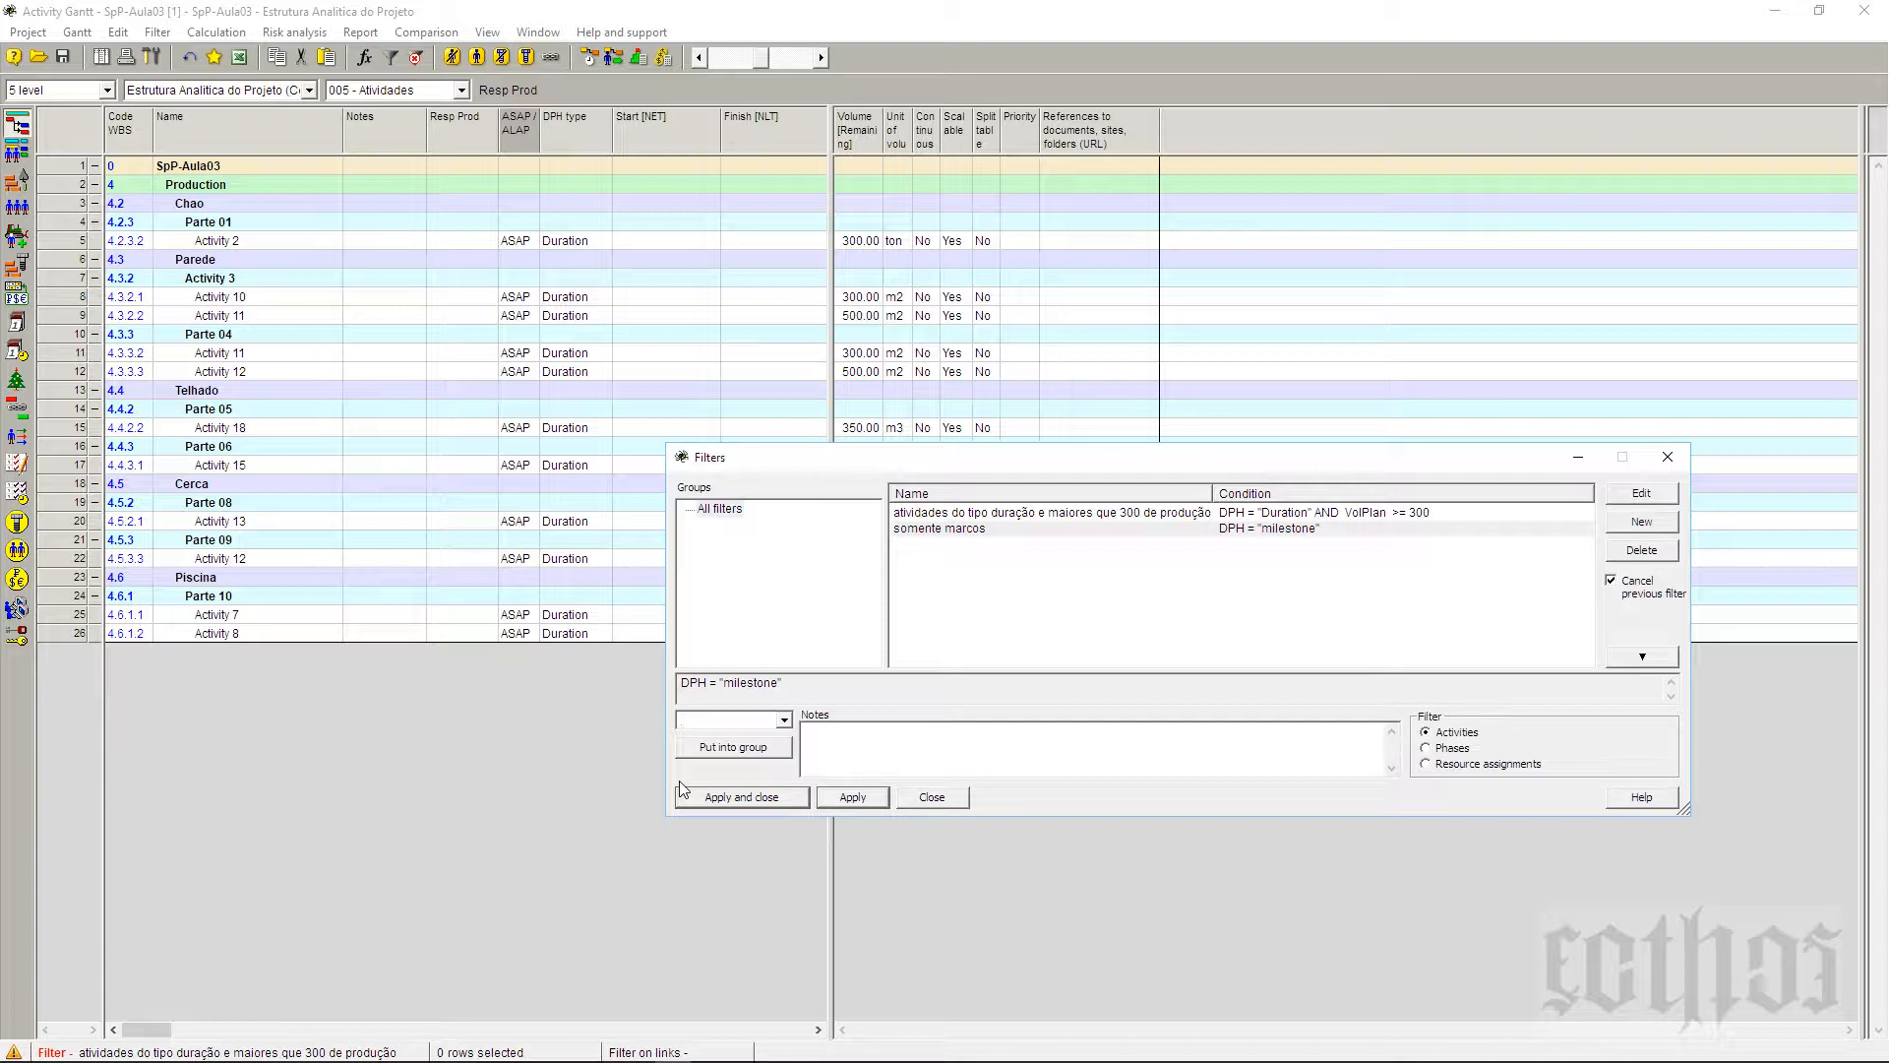
click(1030, 522)
click(758, 721)
text(P)
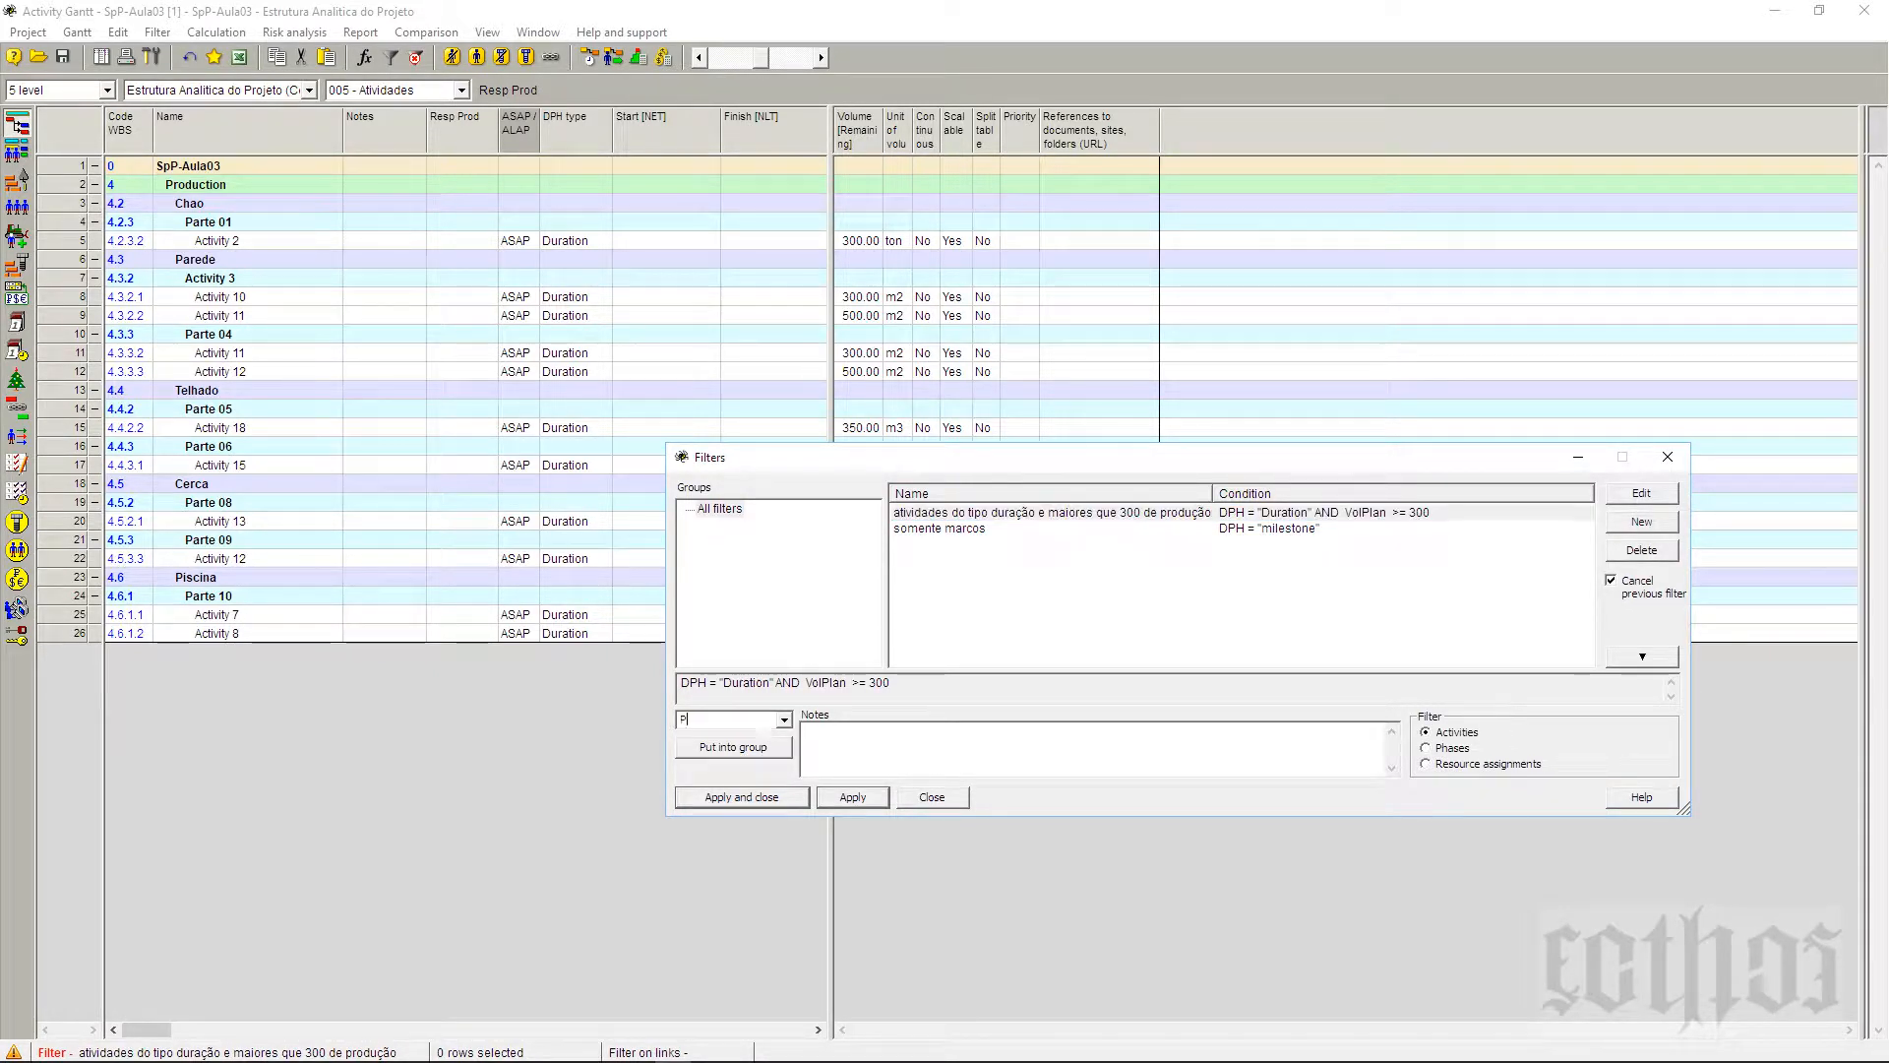
text(esouisa)
click(764, 750)
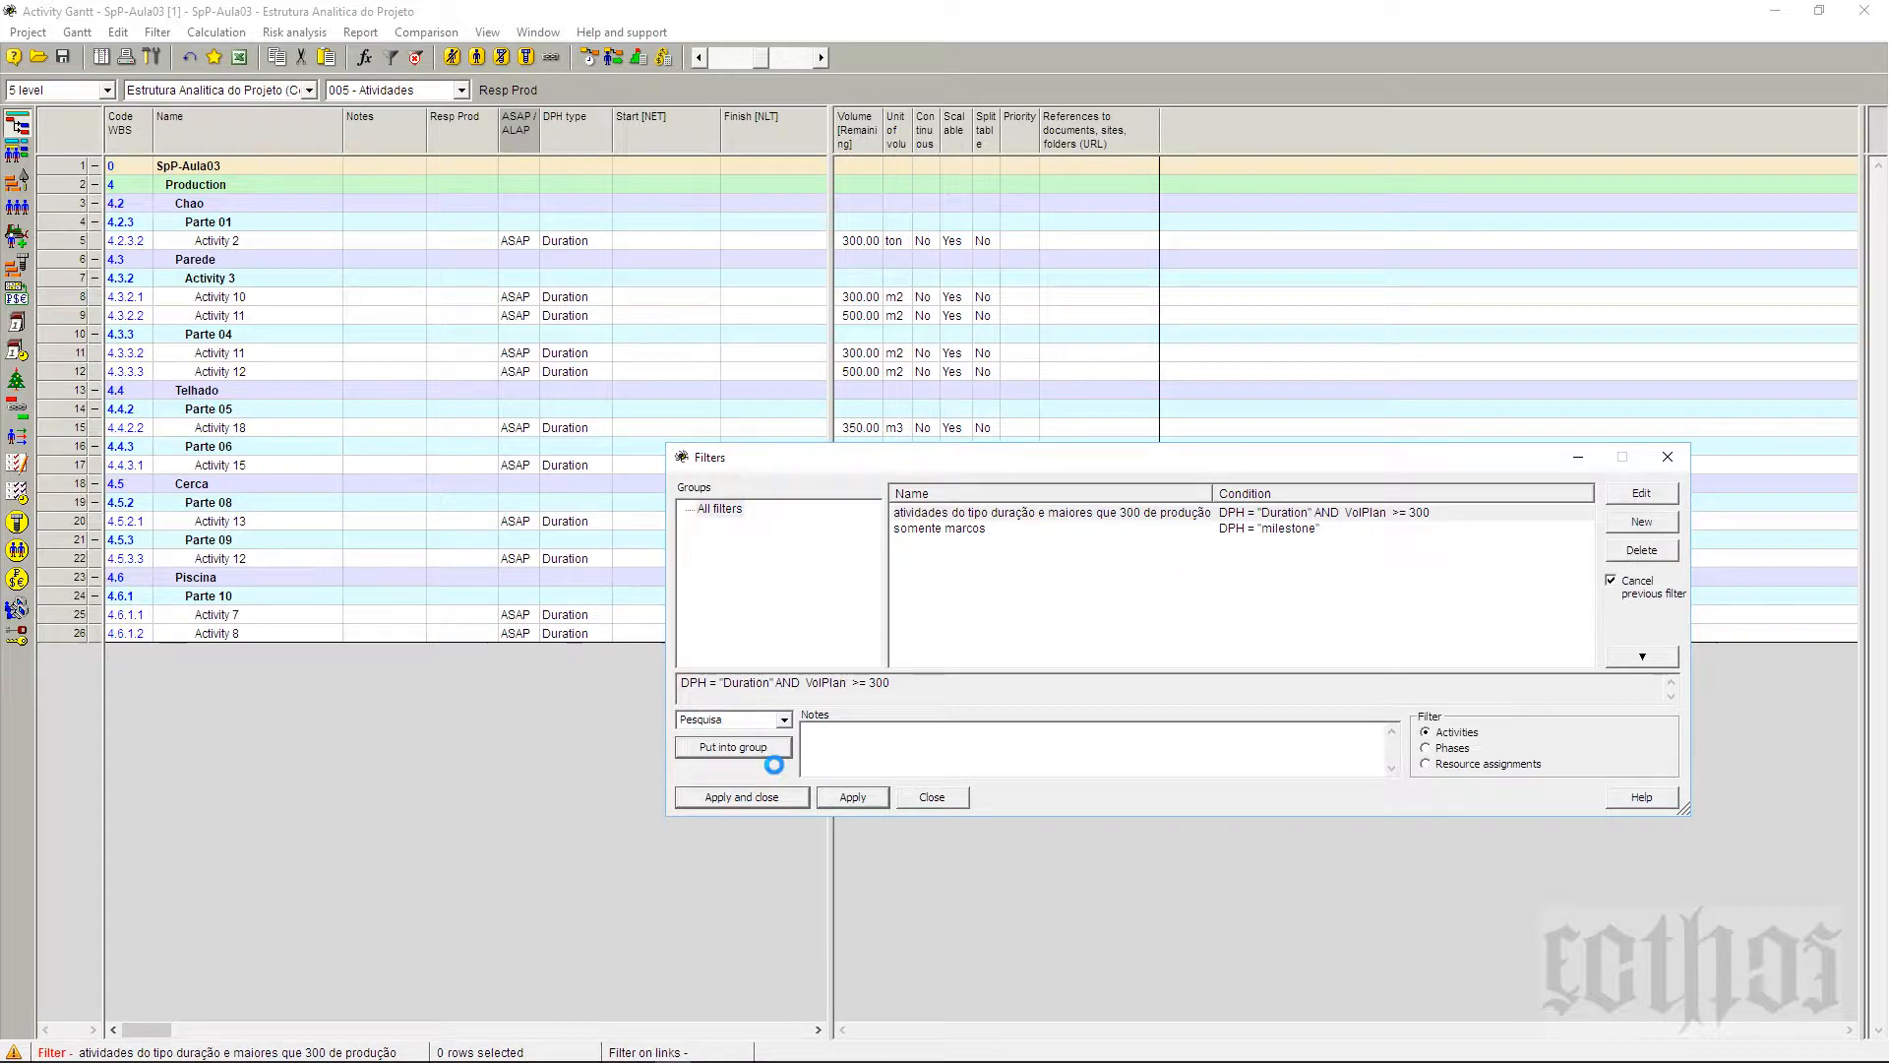
Step: Put the "somente marcos" filter into a new group named "Controle"
click(974, 528)
click(756, 728)
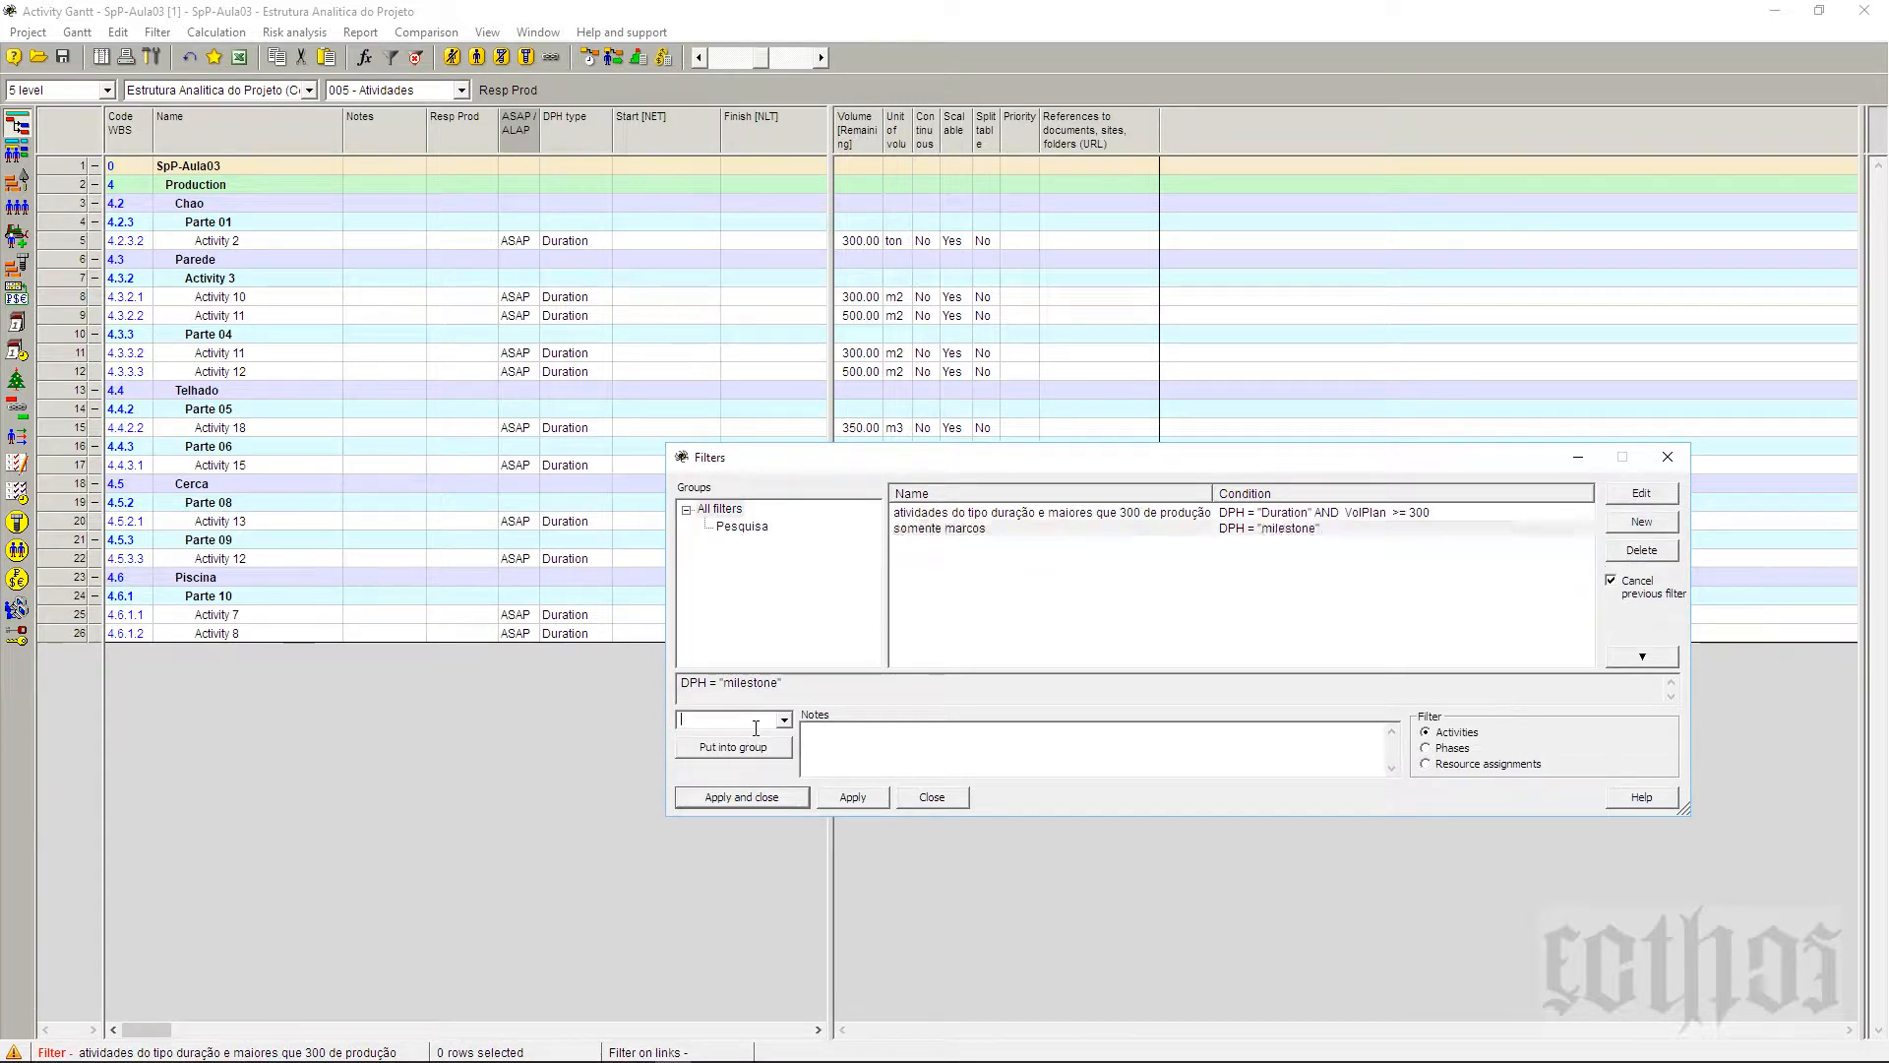
text(Controle)
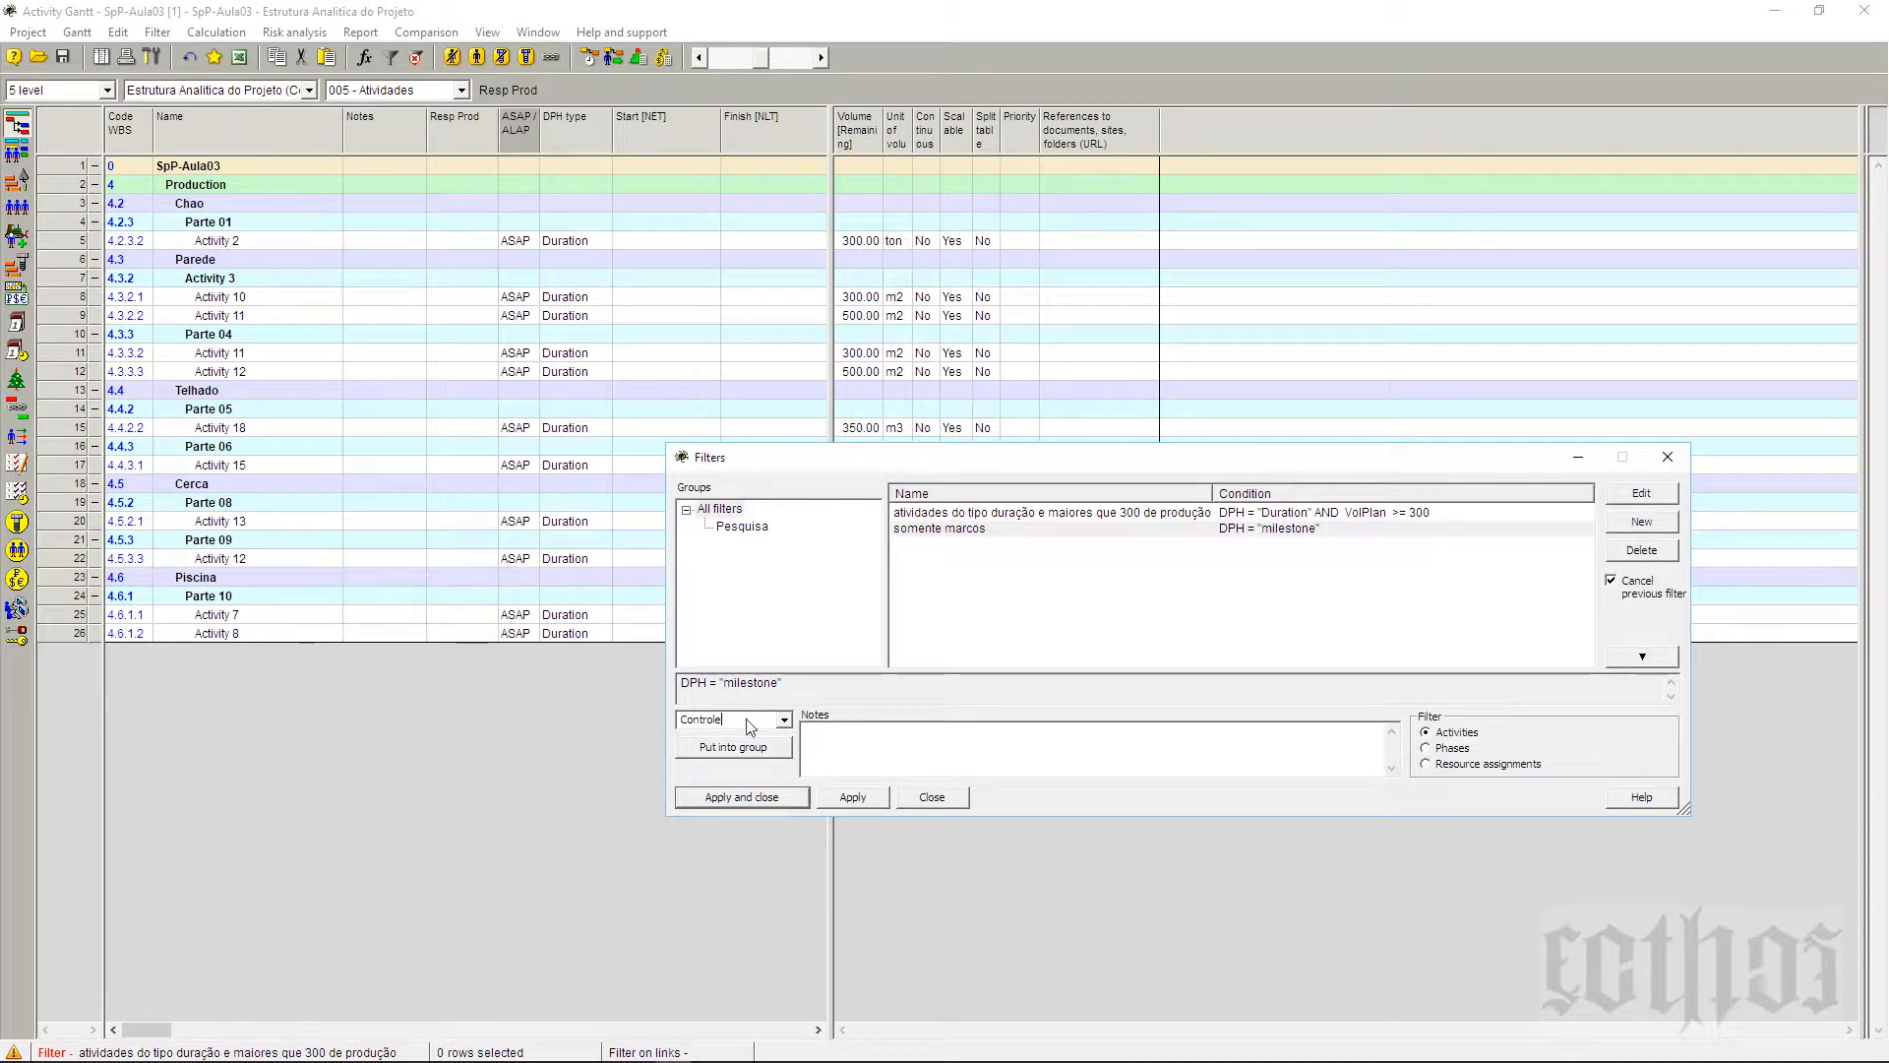
click(748, 750)
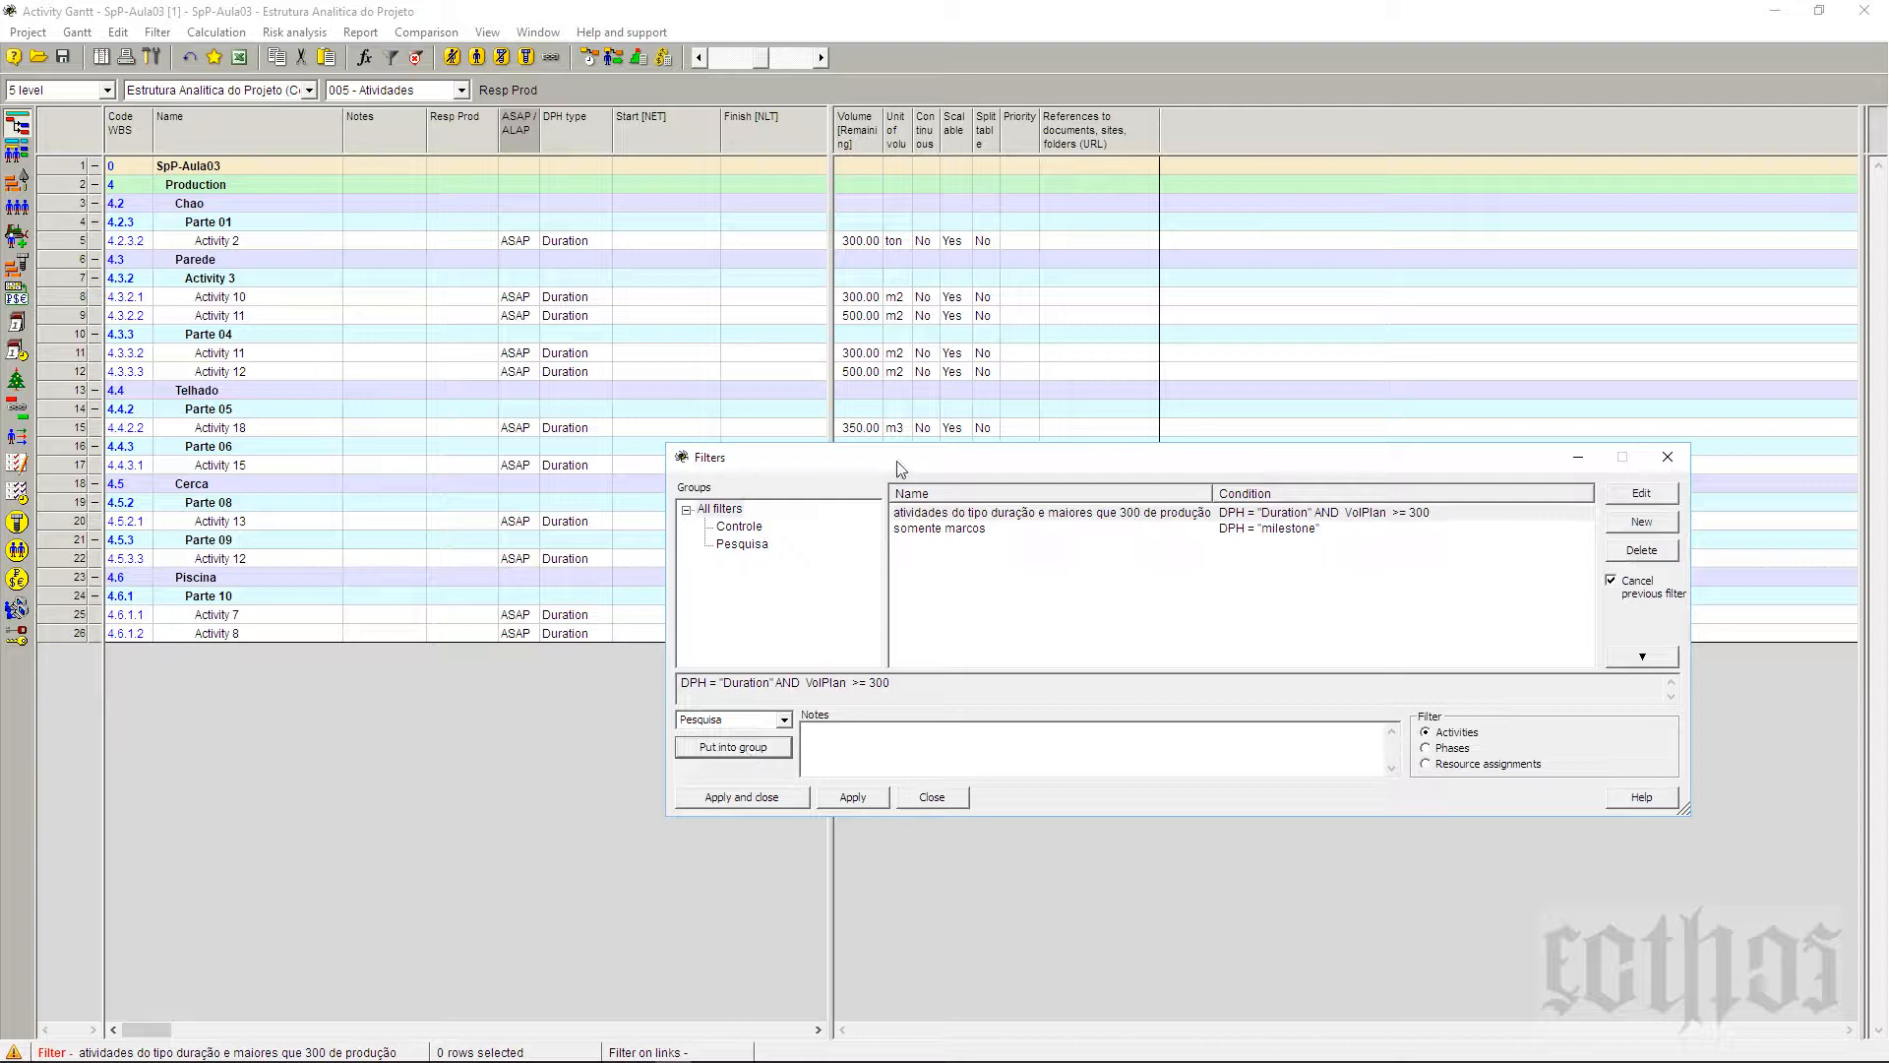
Step: Review which filters the Pesquisa and Controle groups hold, and briefly hide and restore the additional filter properties
click(738, 546)
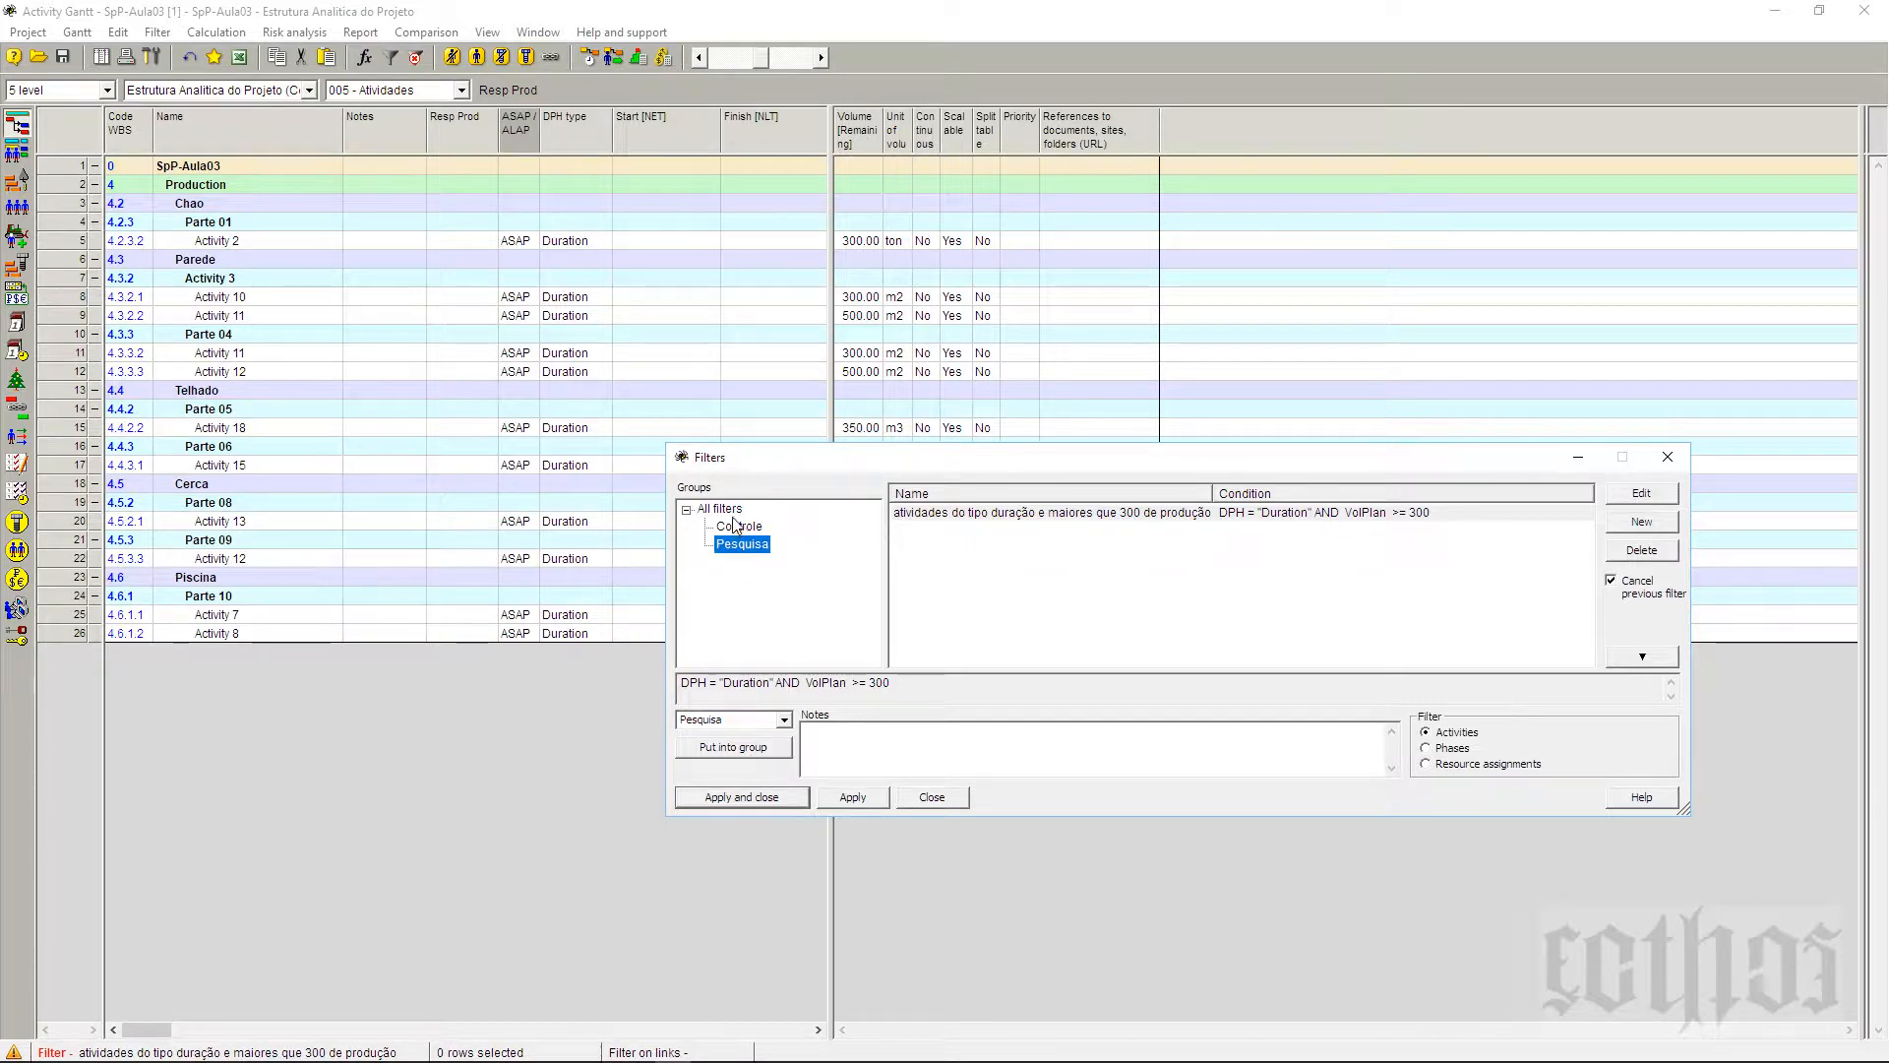
click(738, 527)
click(729, 547)
click(913, 739)
click(1625, 659)
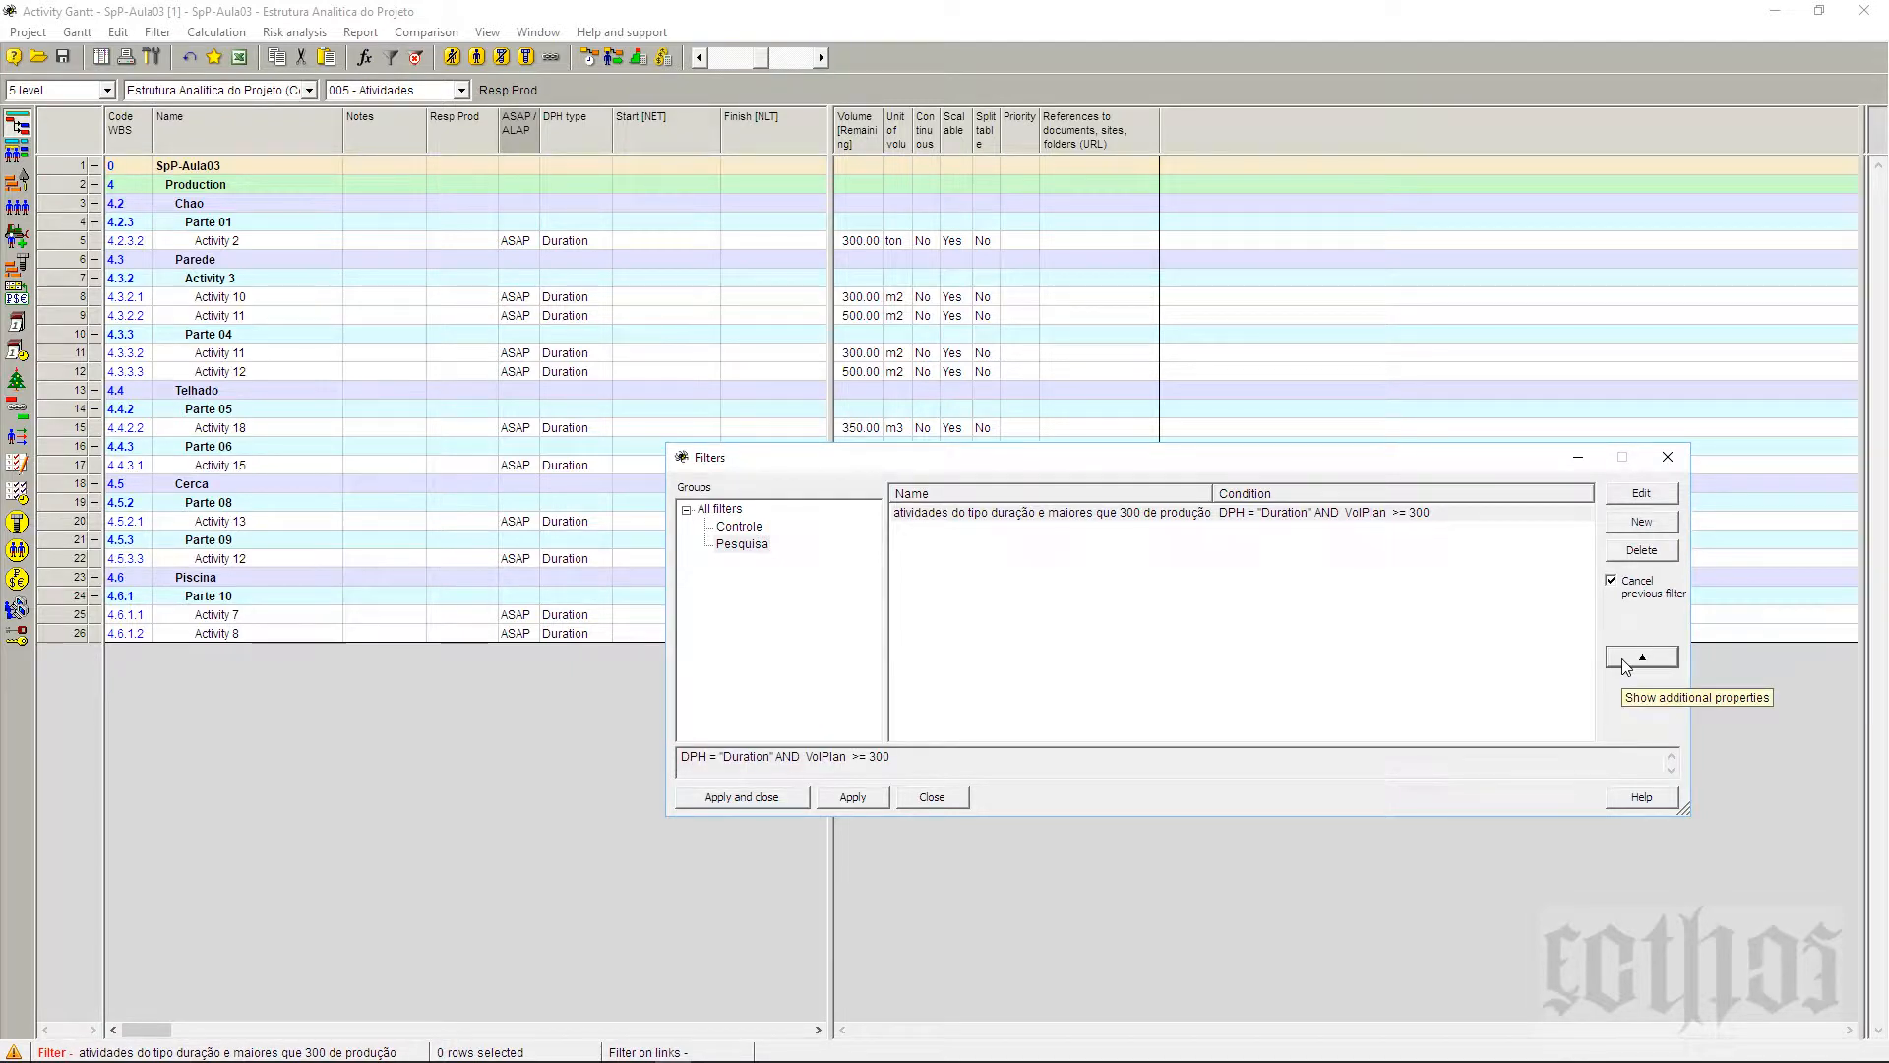
click(1624, 661)
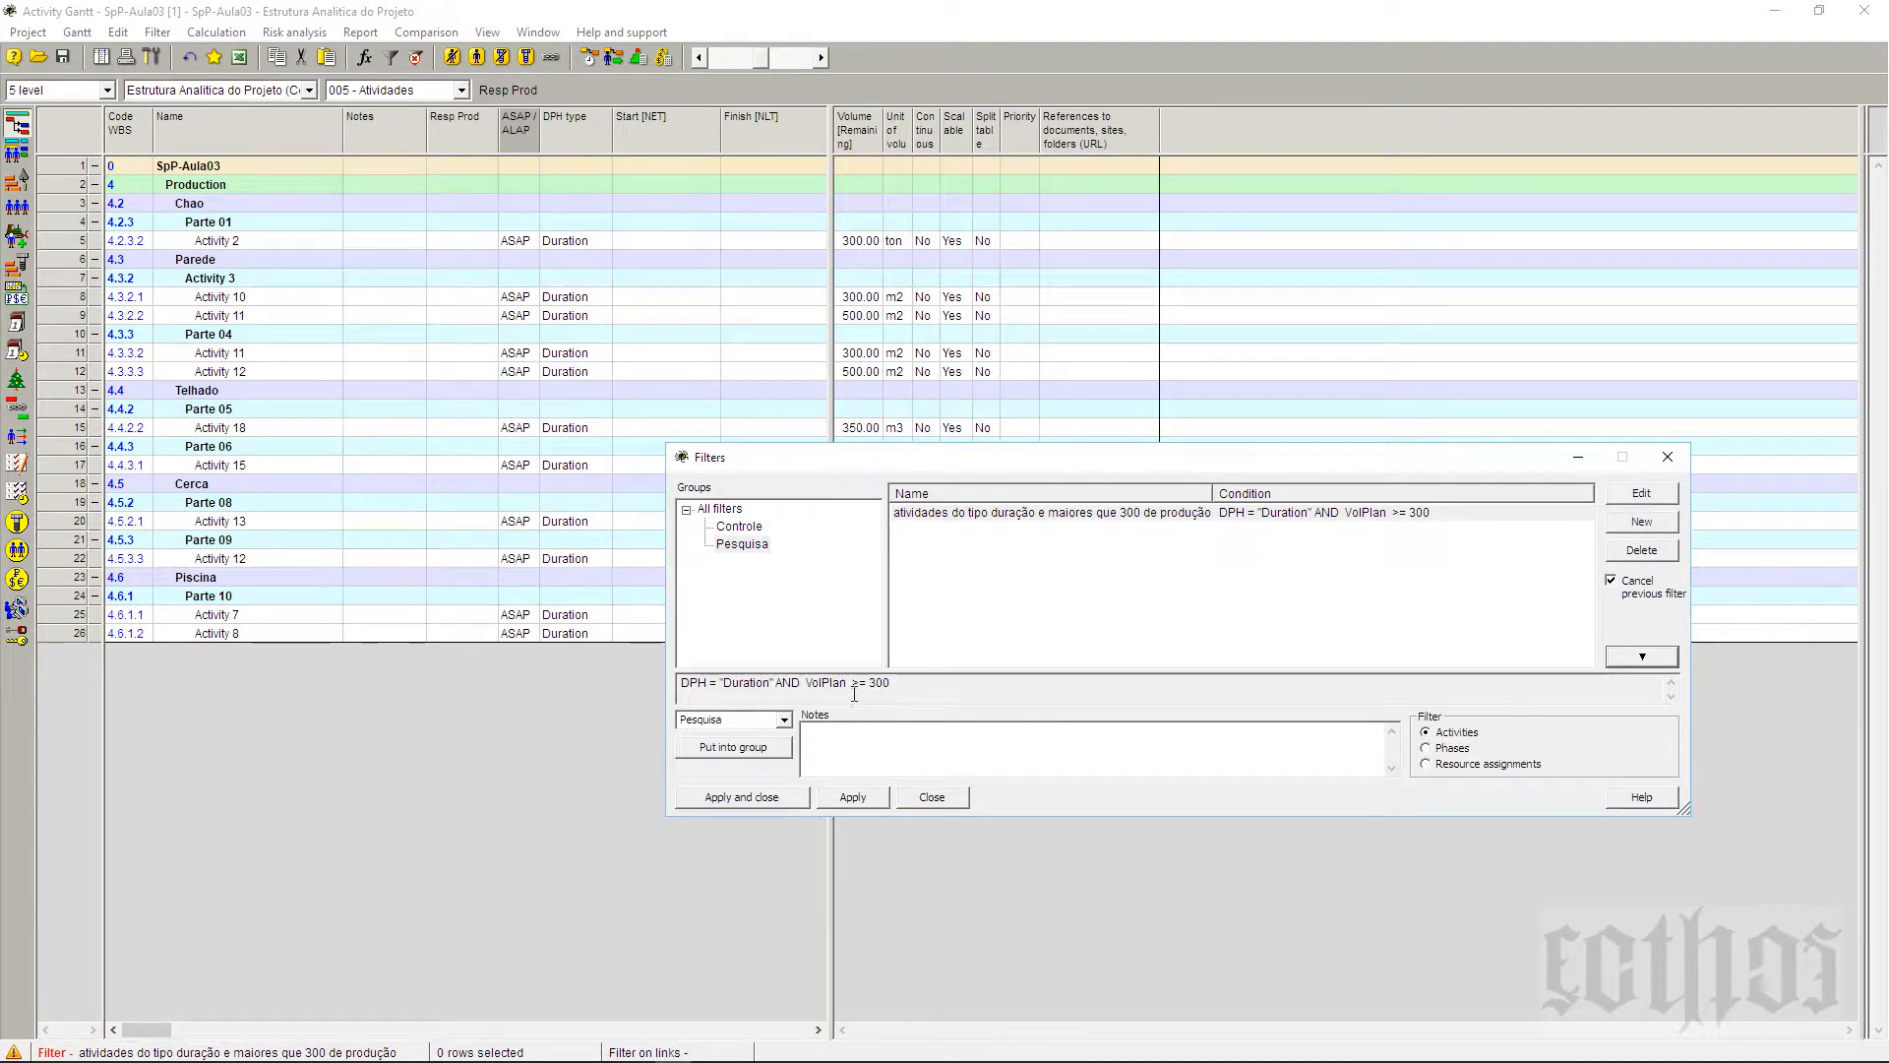
Step: Check the condition of the filter in the Pesquisa group and turn off the "Cancel previous filter" option
drag(677, 686, 999, 691)
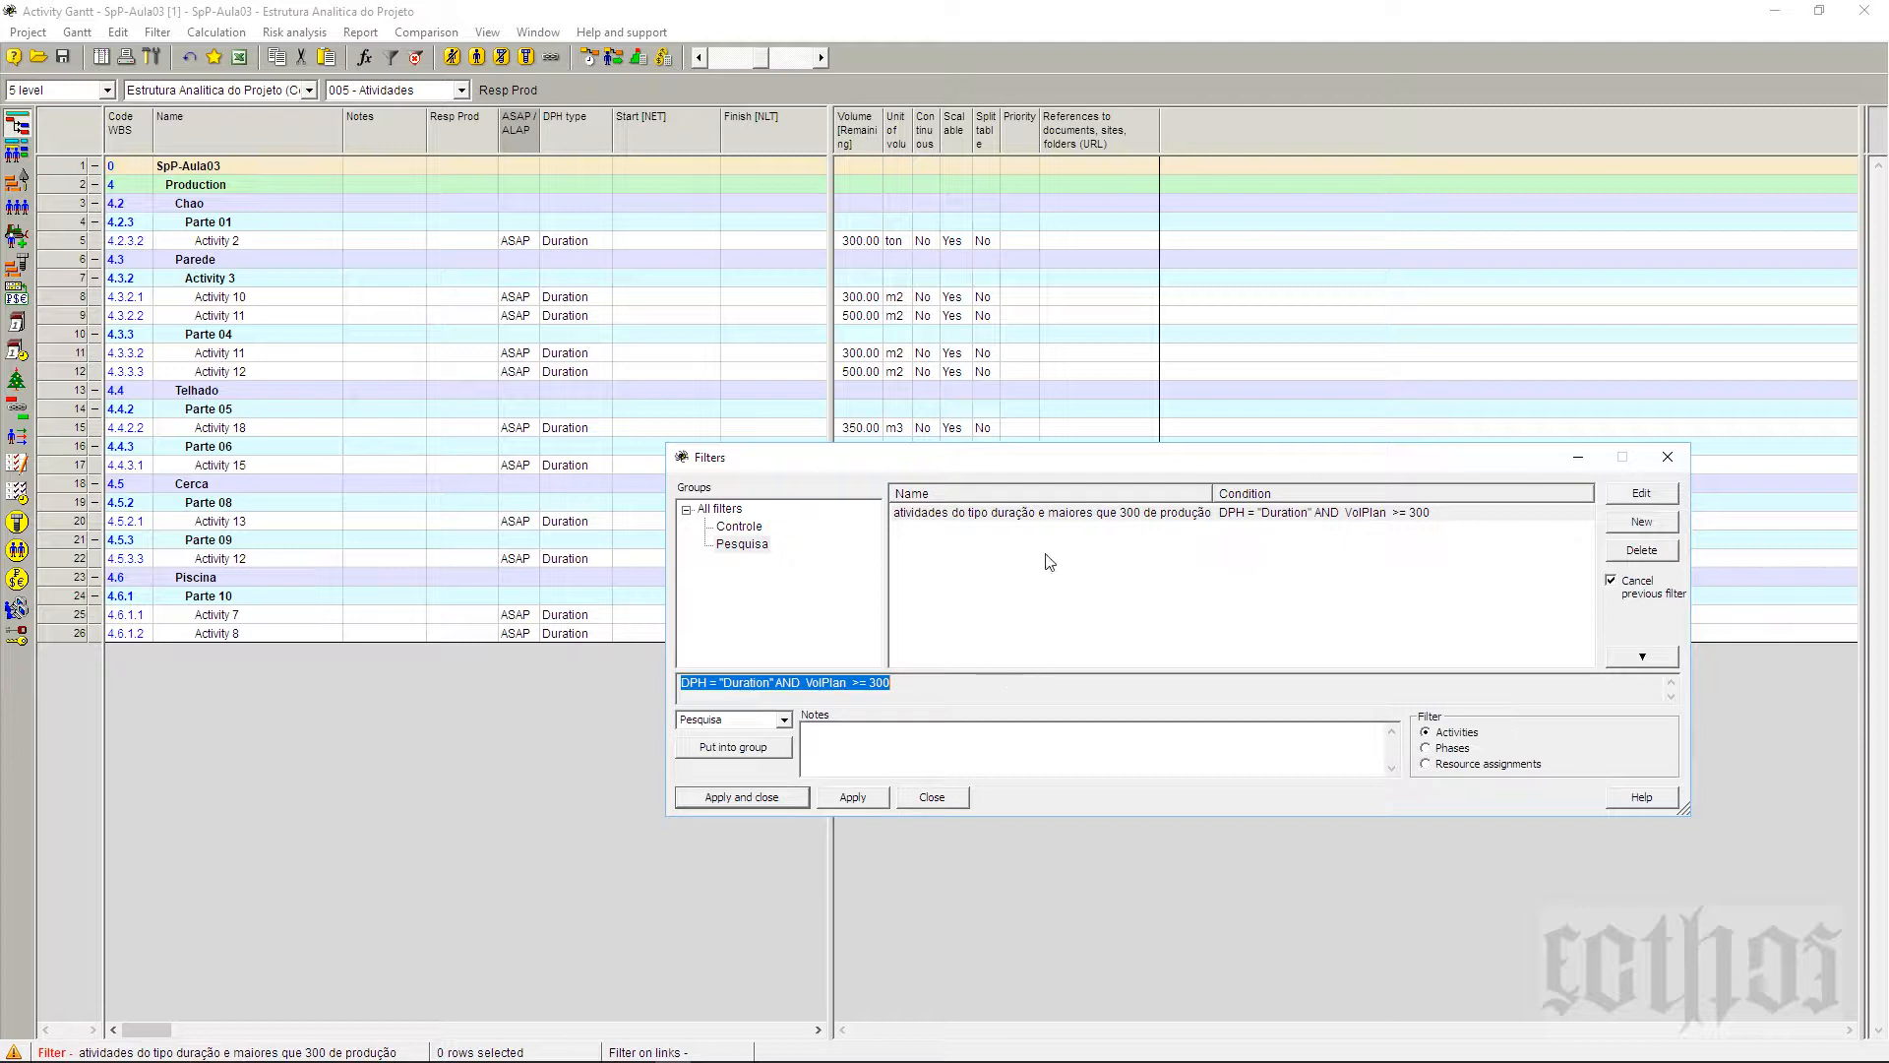
click(1048, 513)
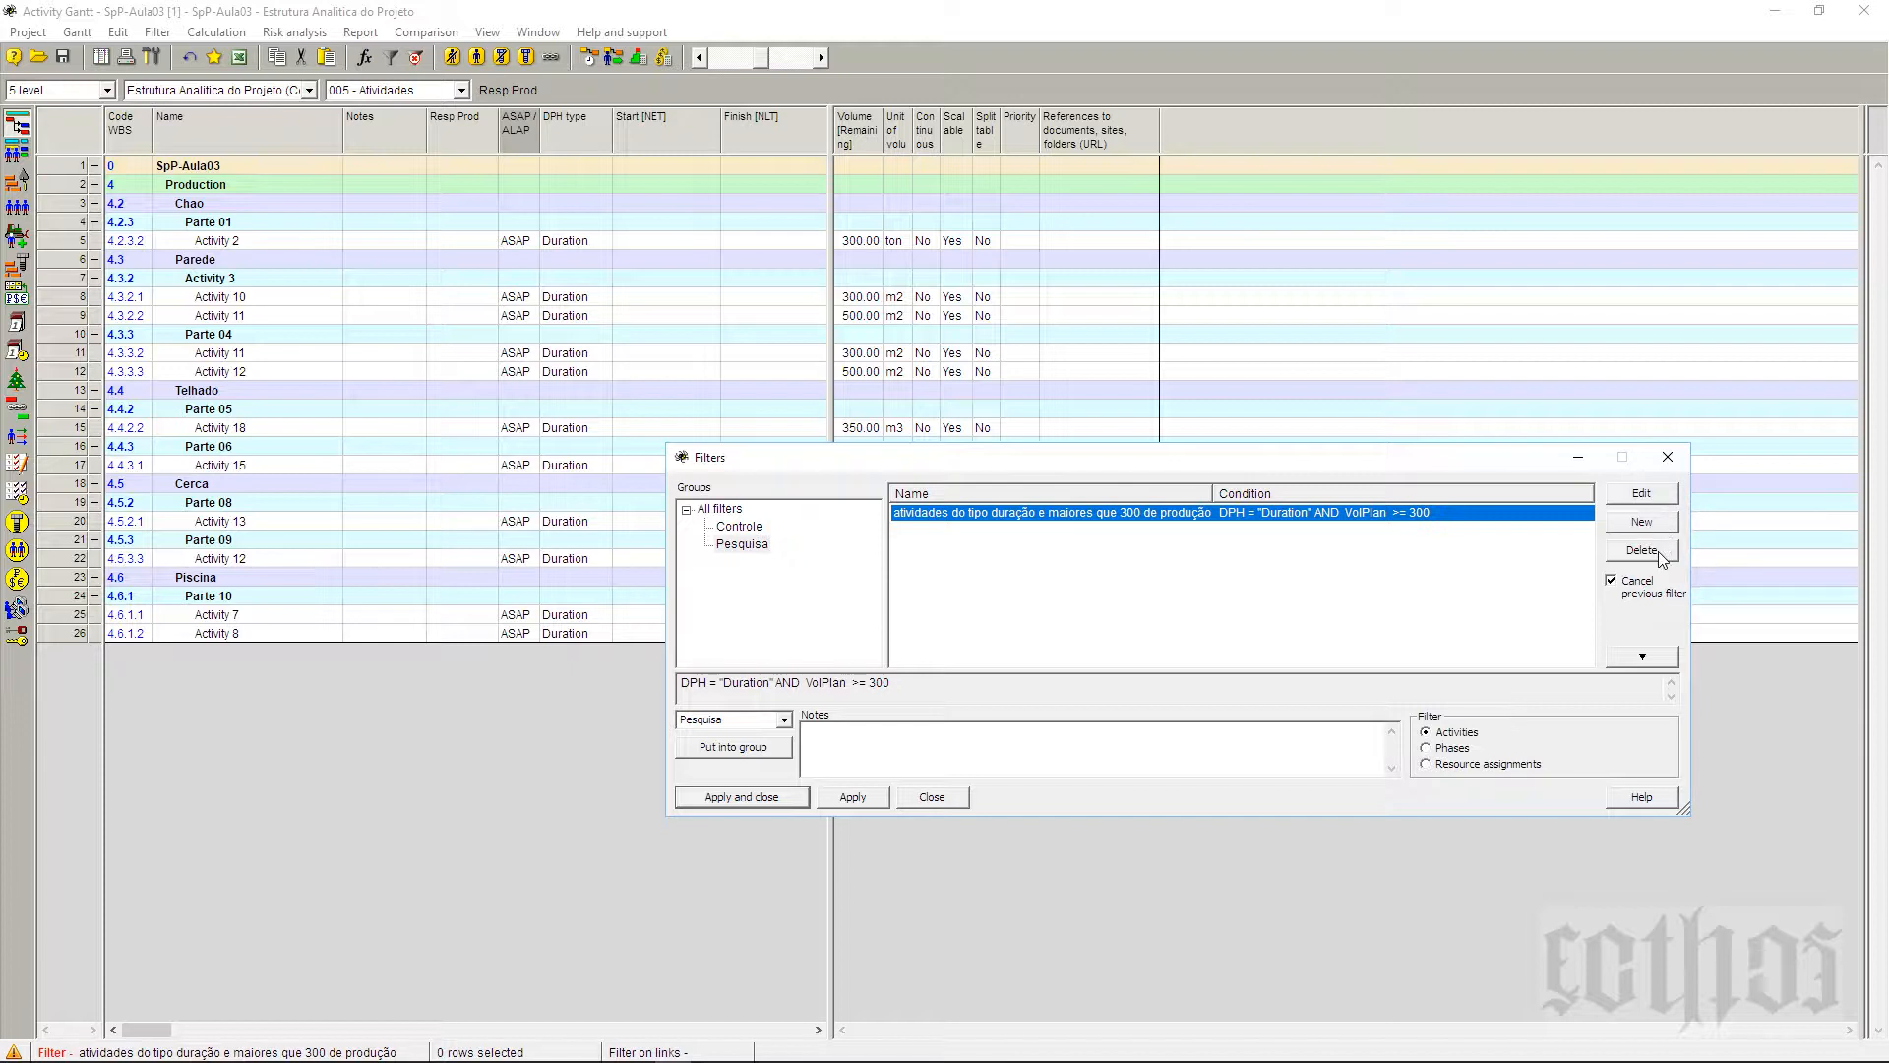
click(1637, 588)
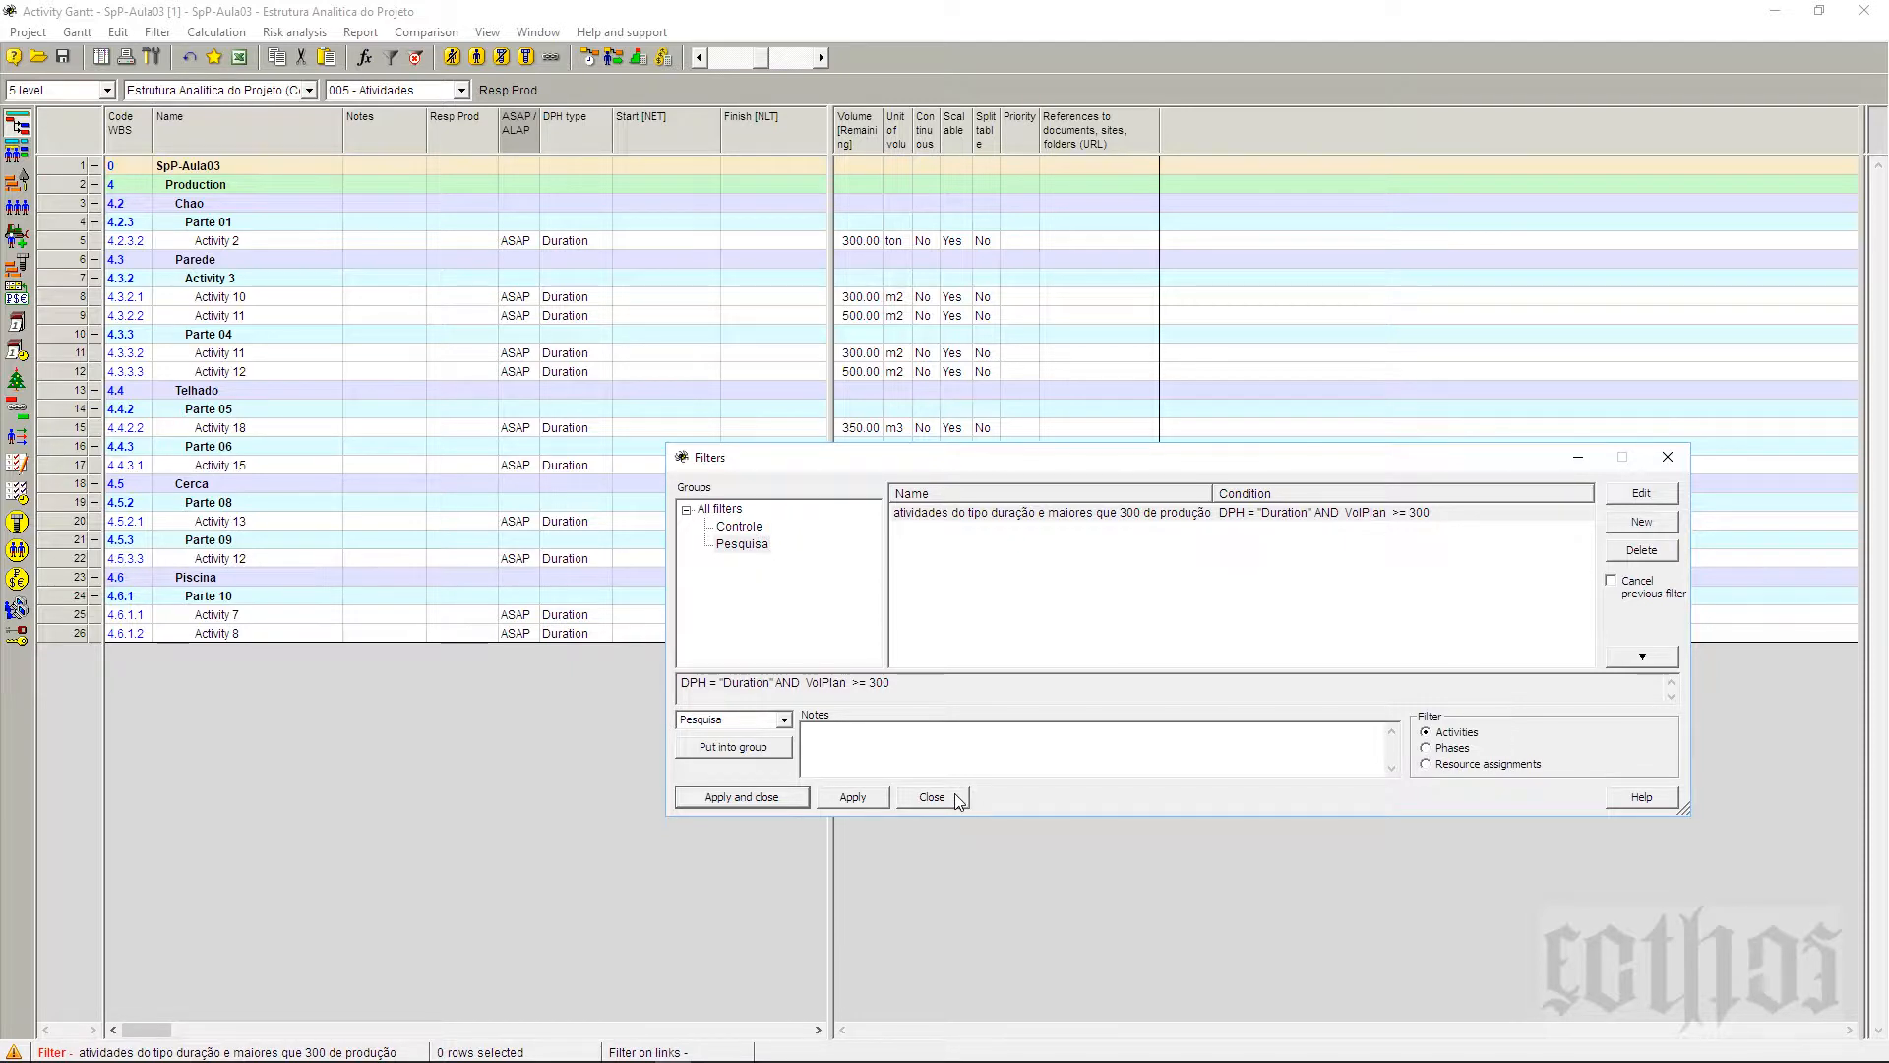
Step: Examine the General, Textual, Date and time, Project properties and Mathematical functions available for a new filter, and close it without saving
click(1645, 549)
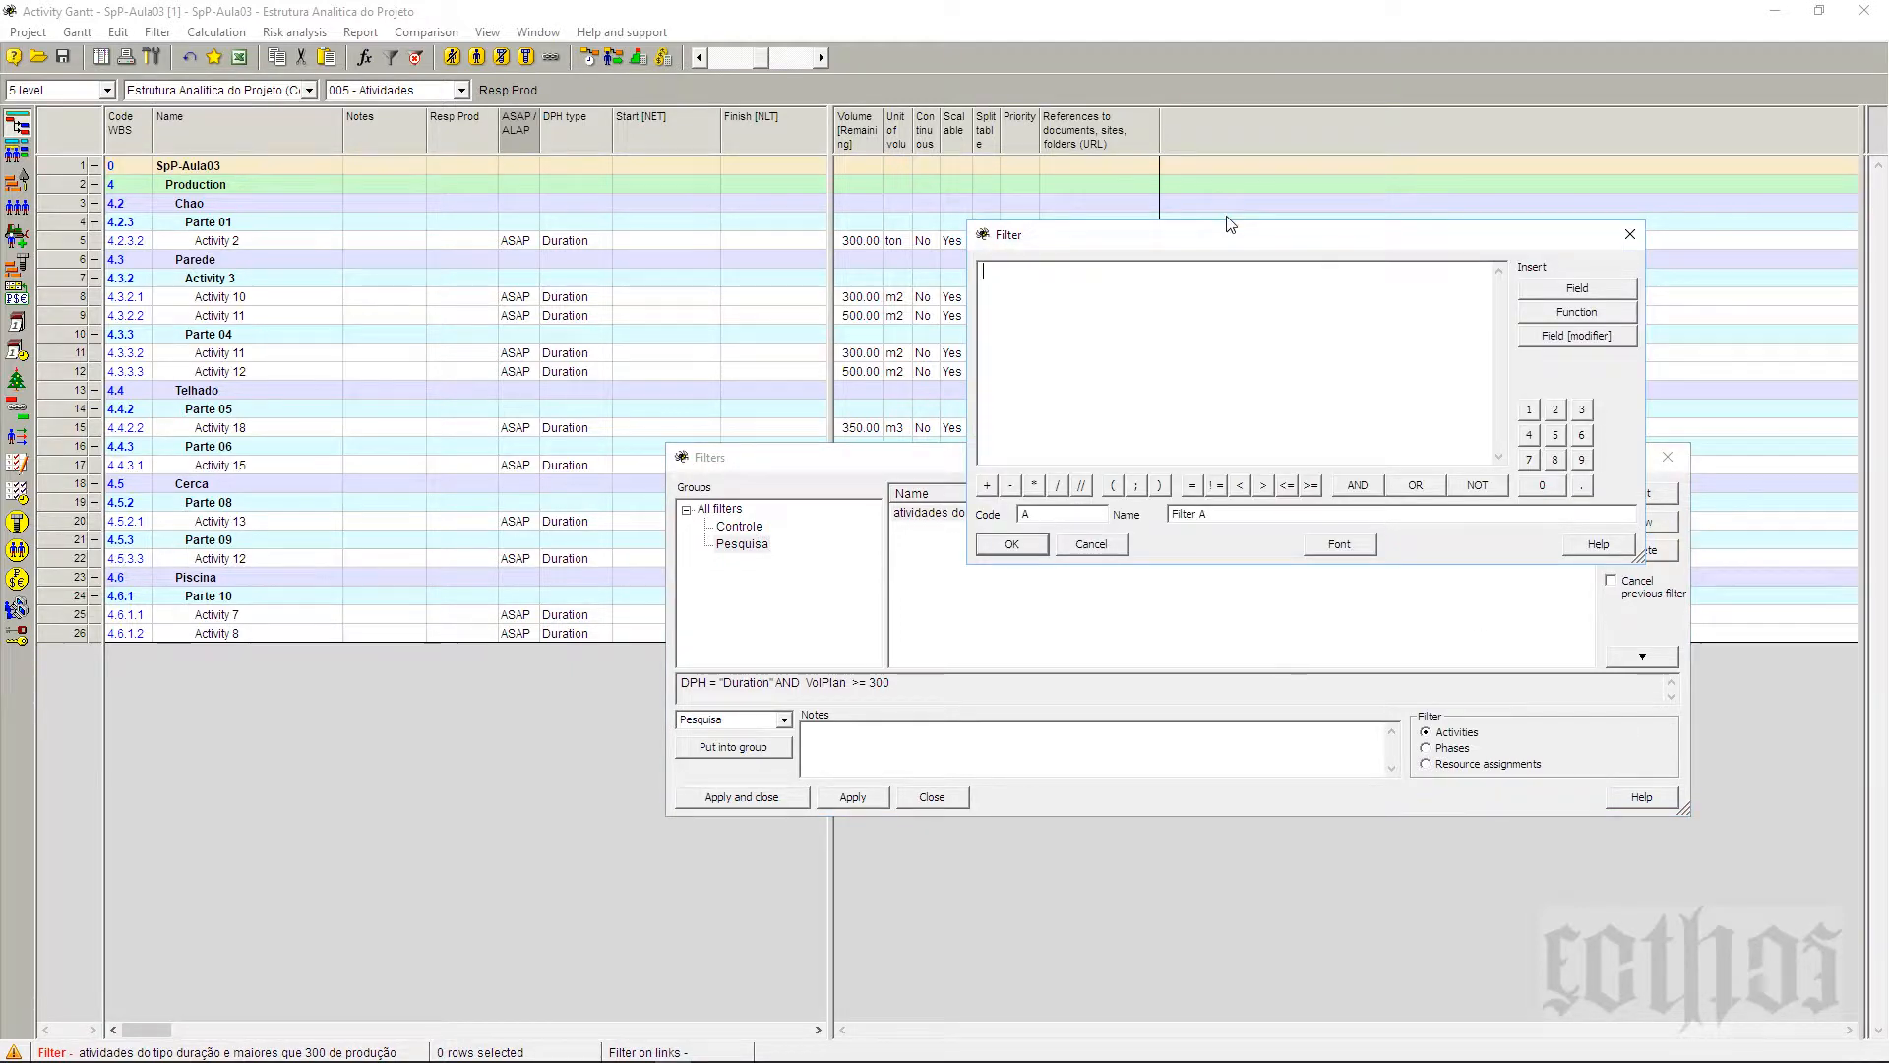
drag(1228, 224, 966, 345)
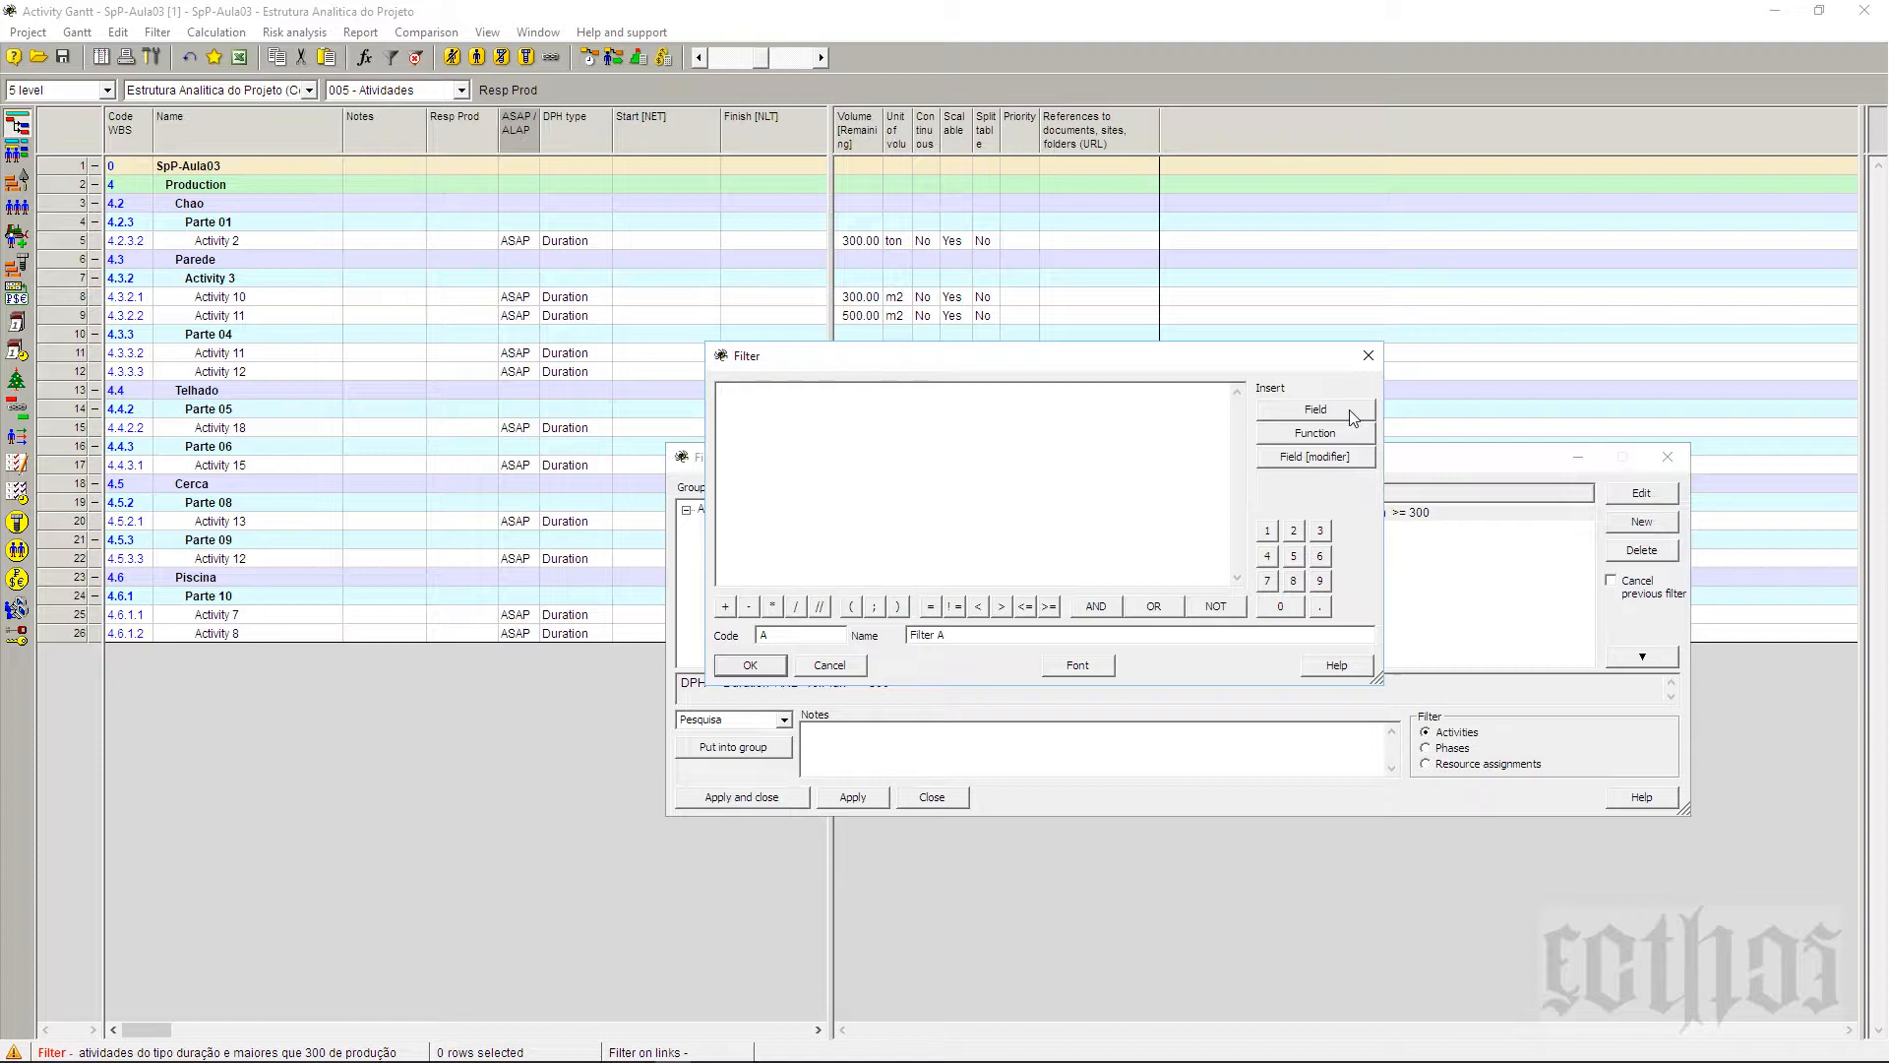
click(1349, 434)
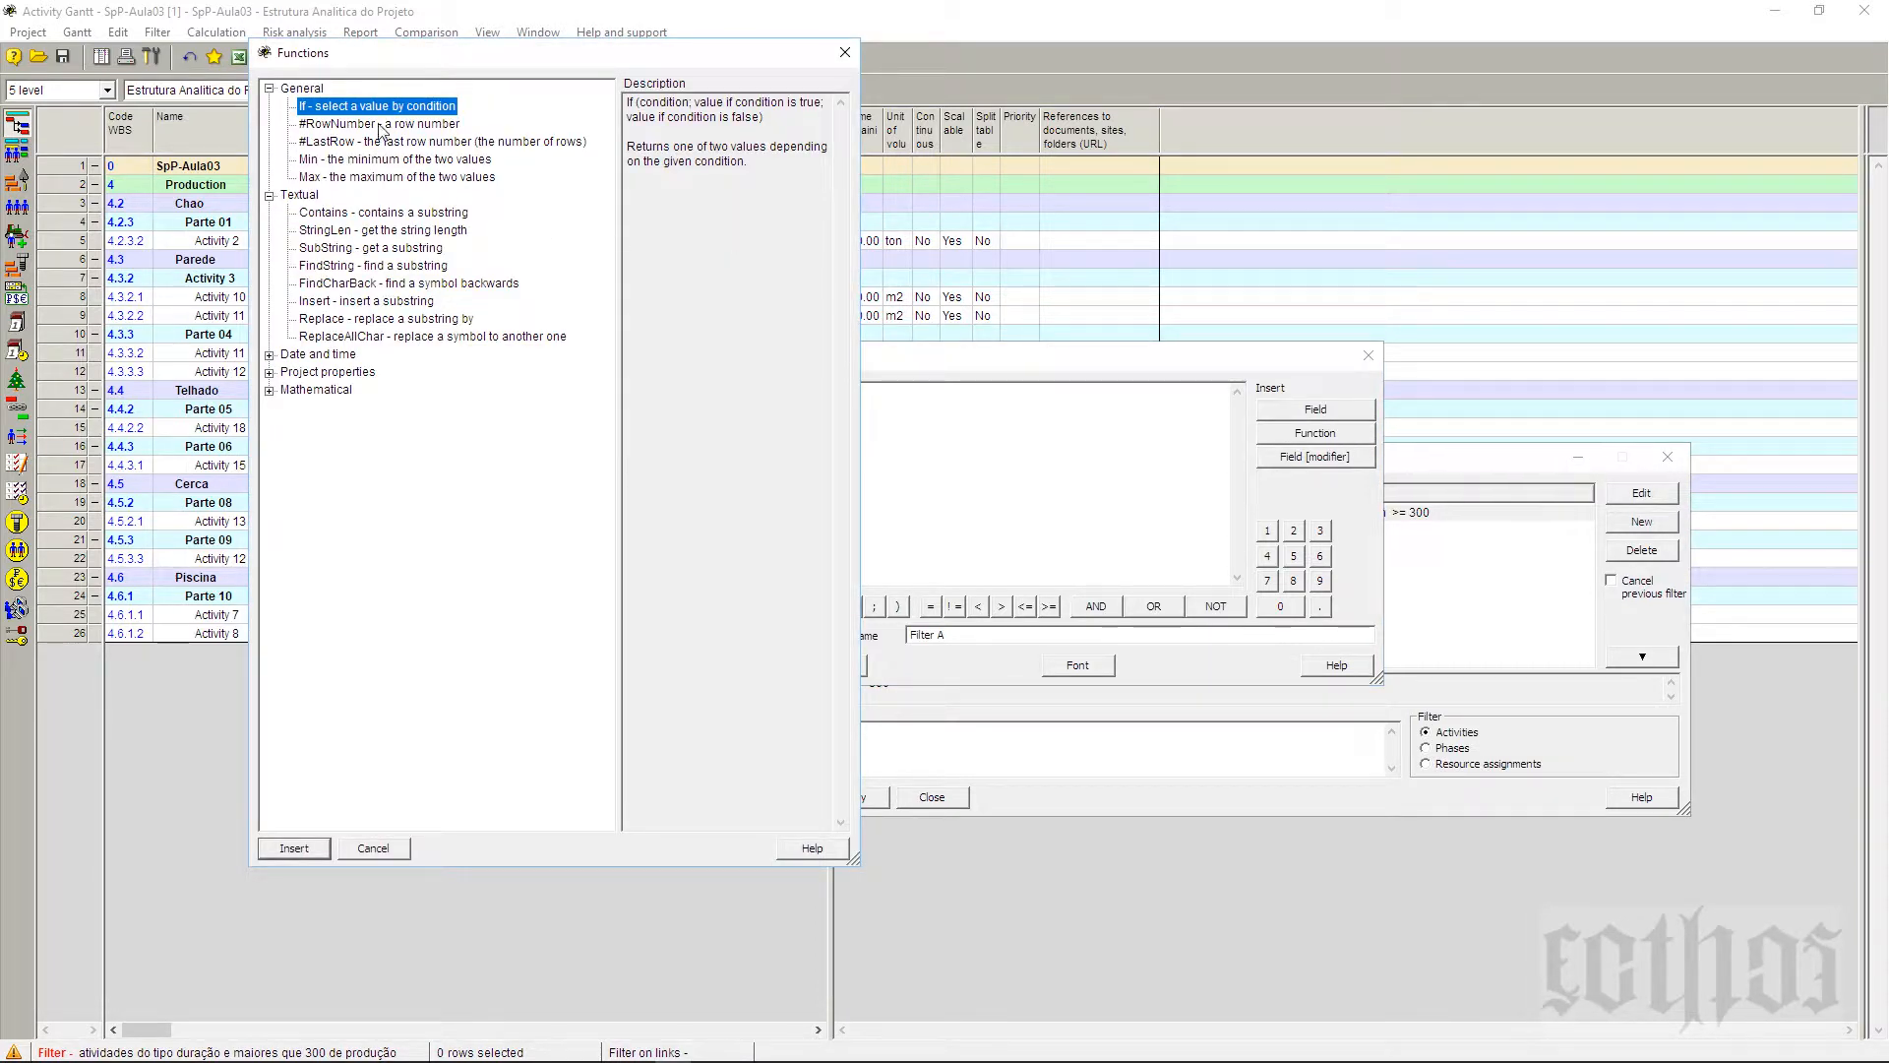
click(322, 219)
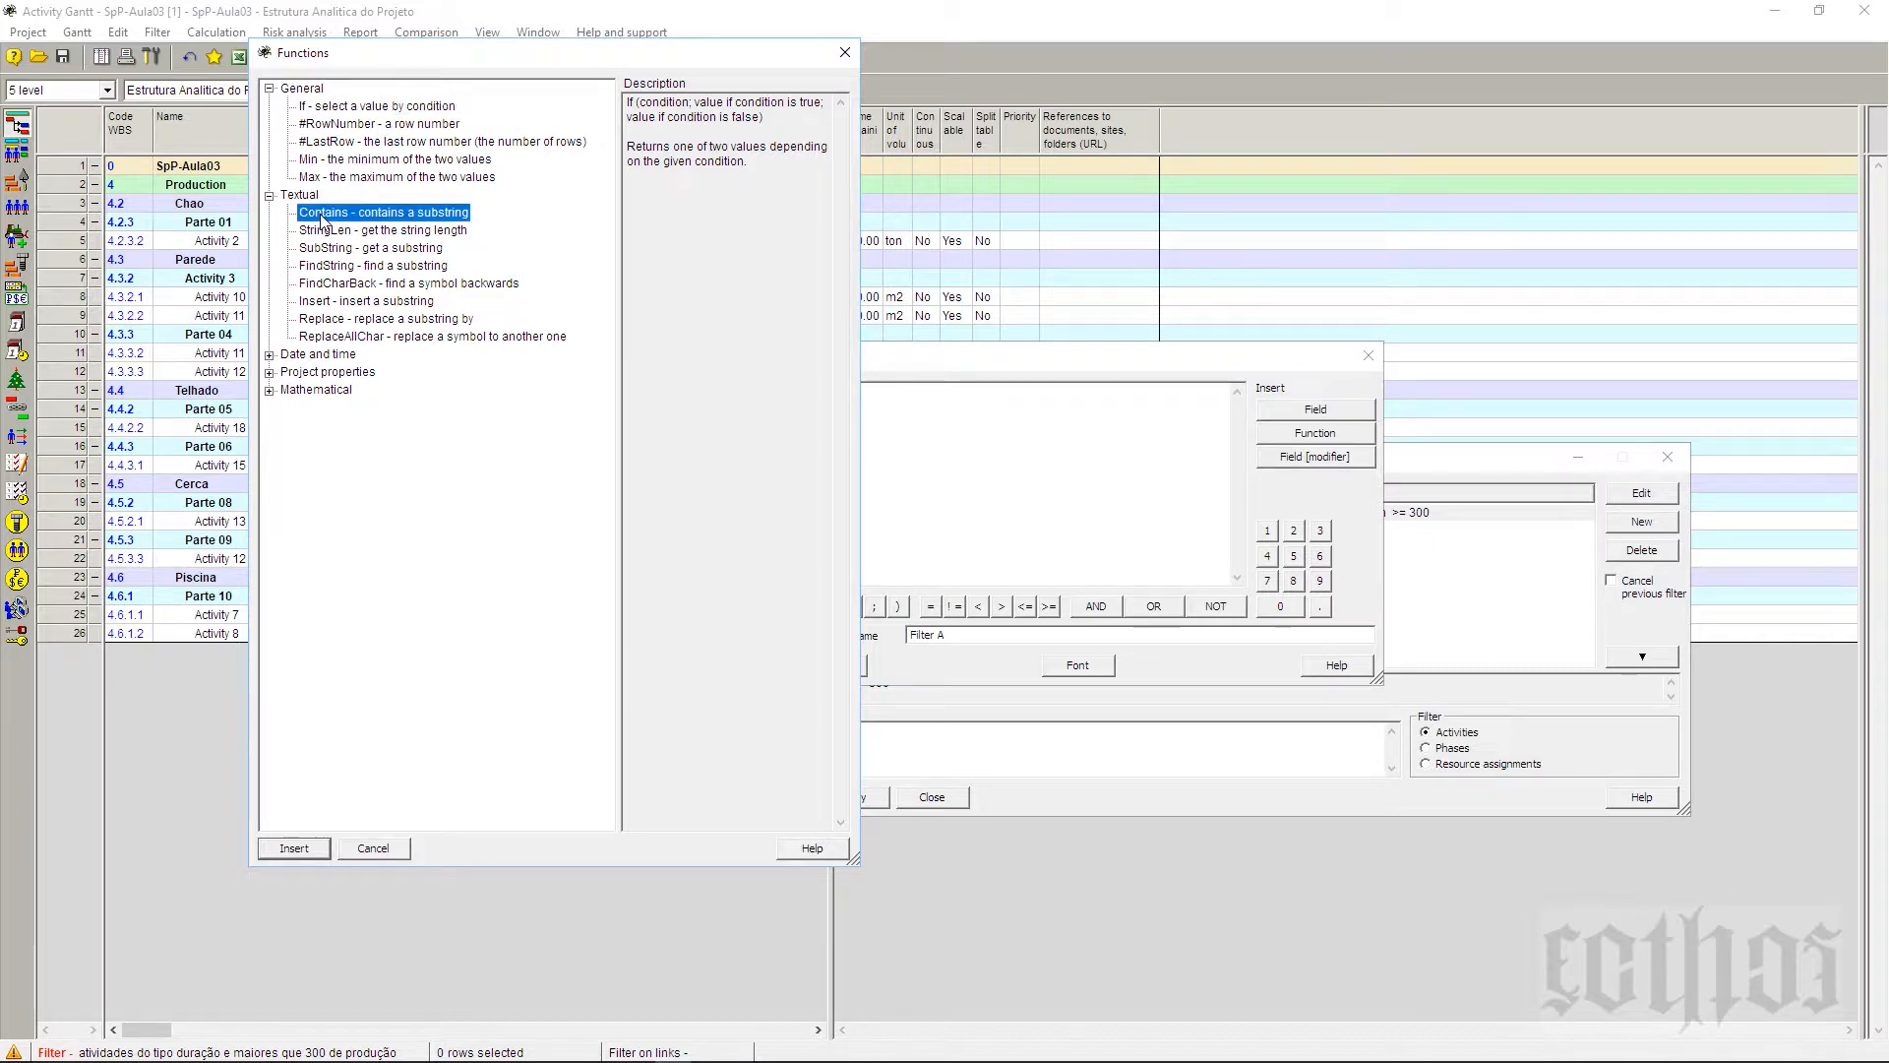
click(316, 338)
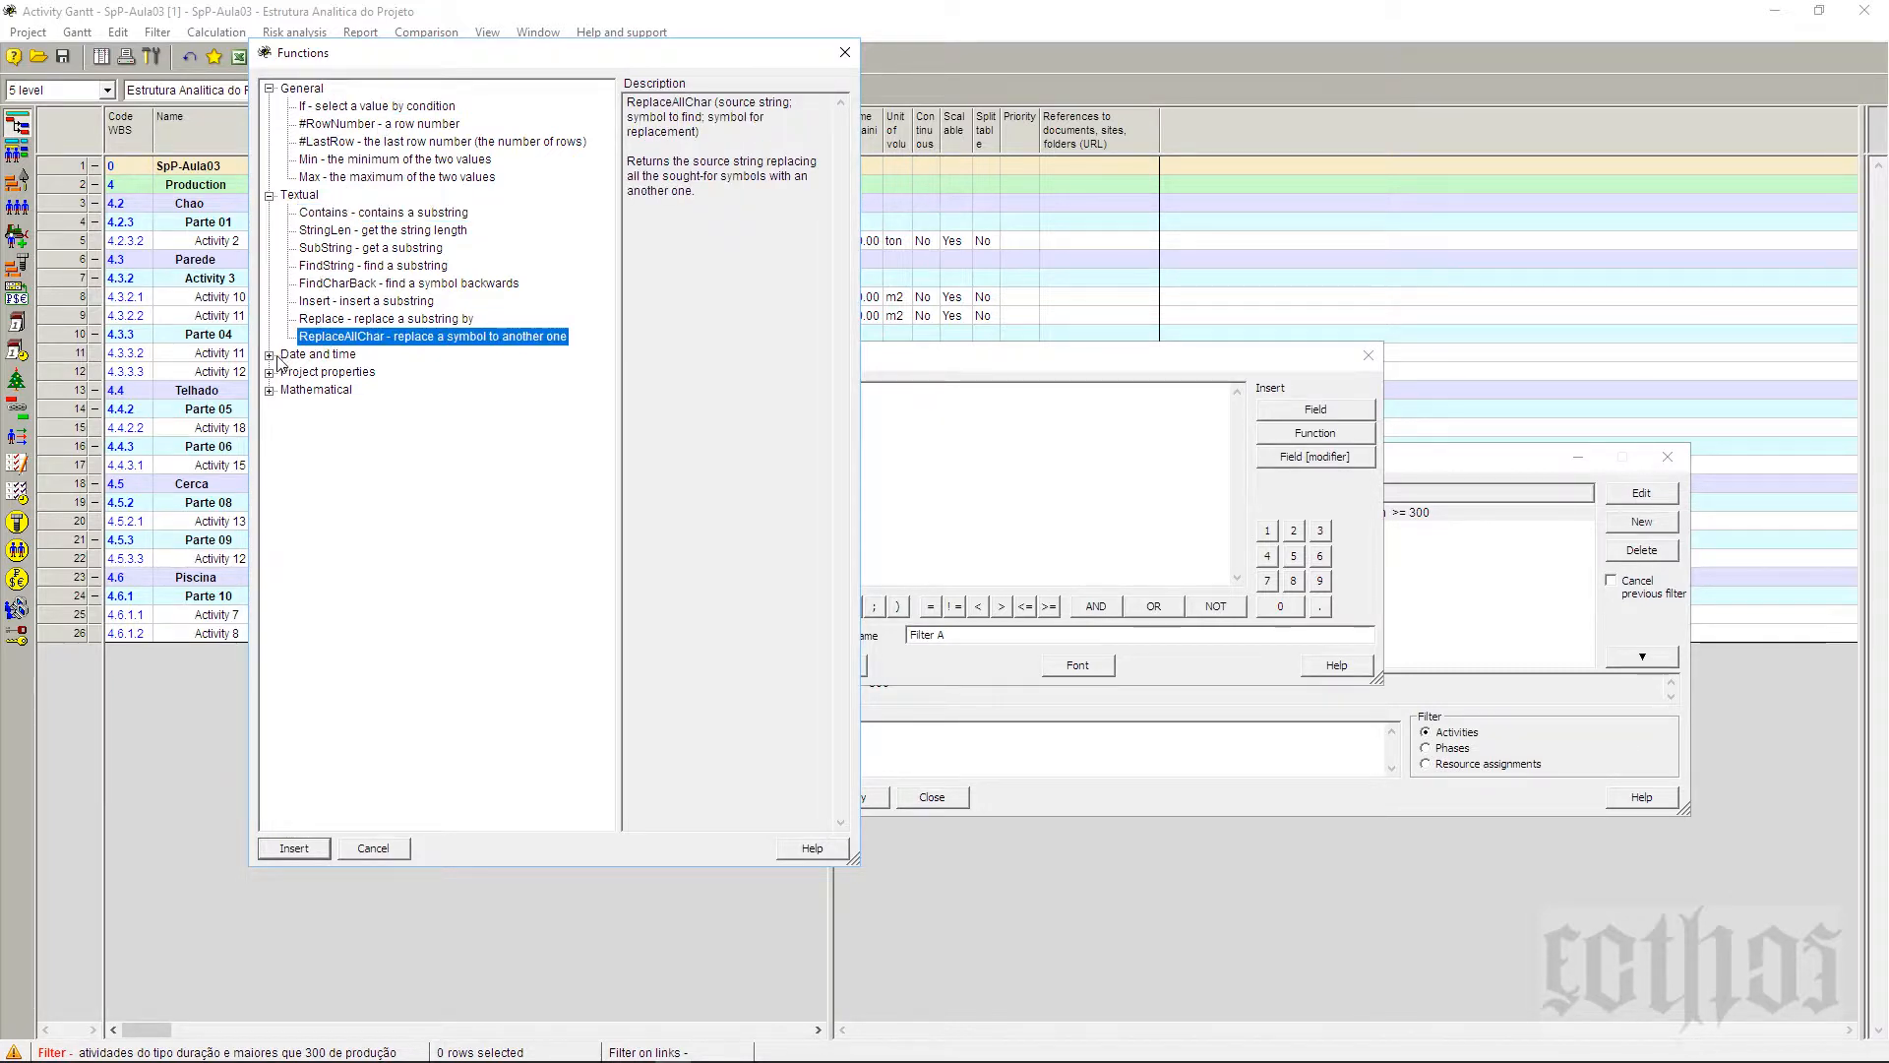
click(269, 355)
click(269, 603)
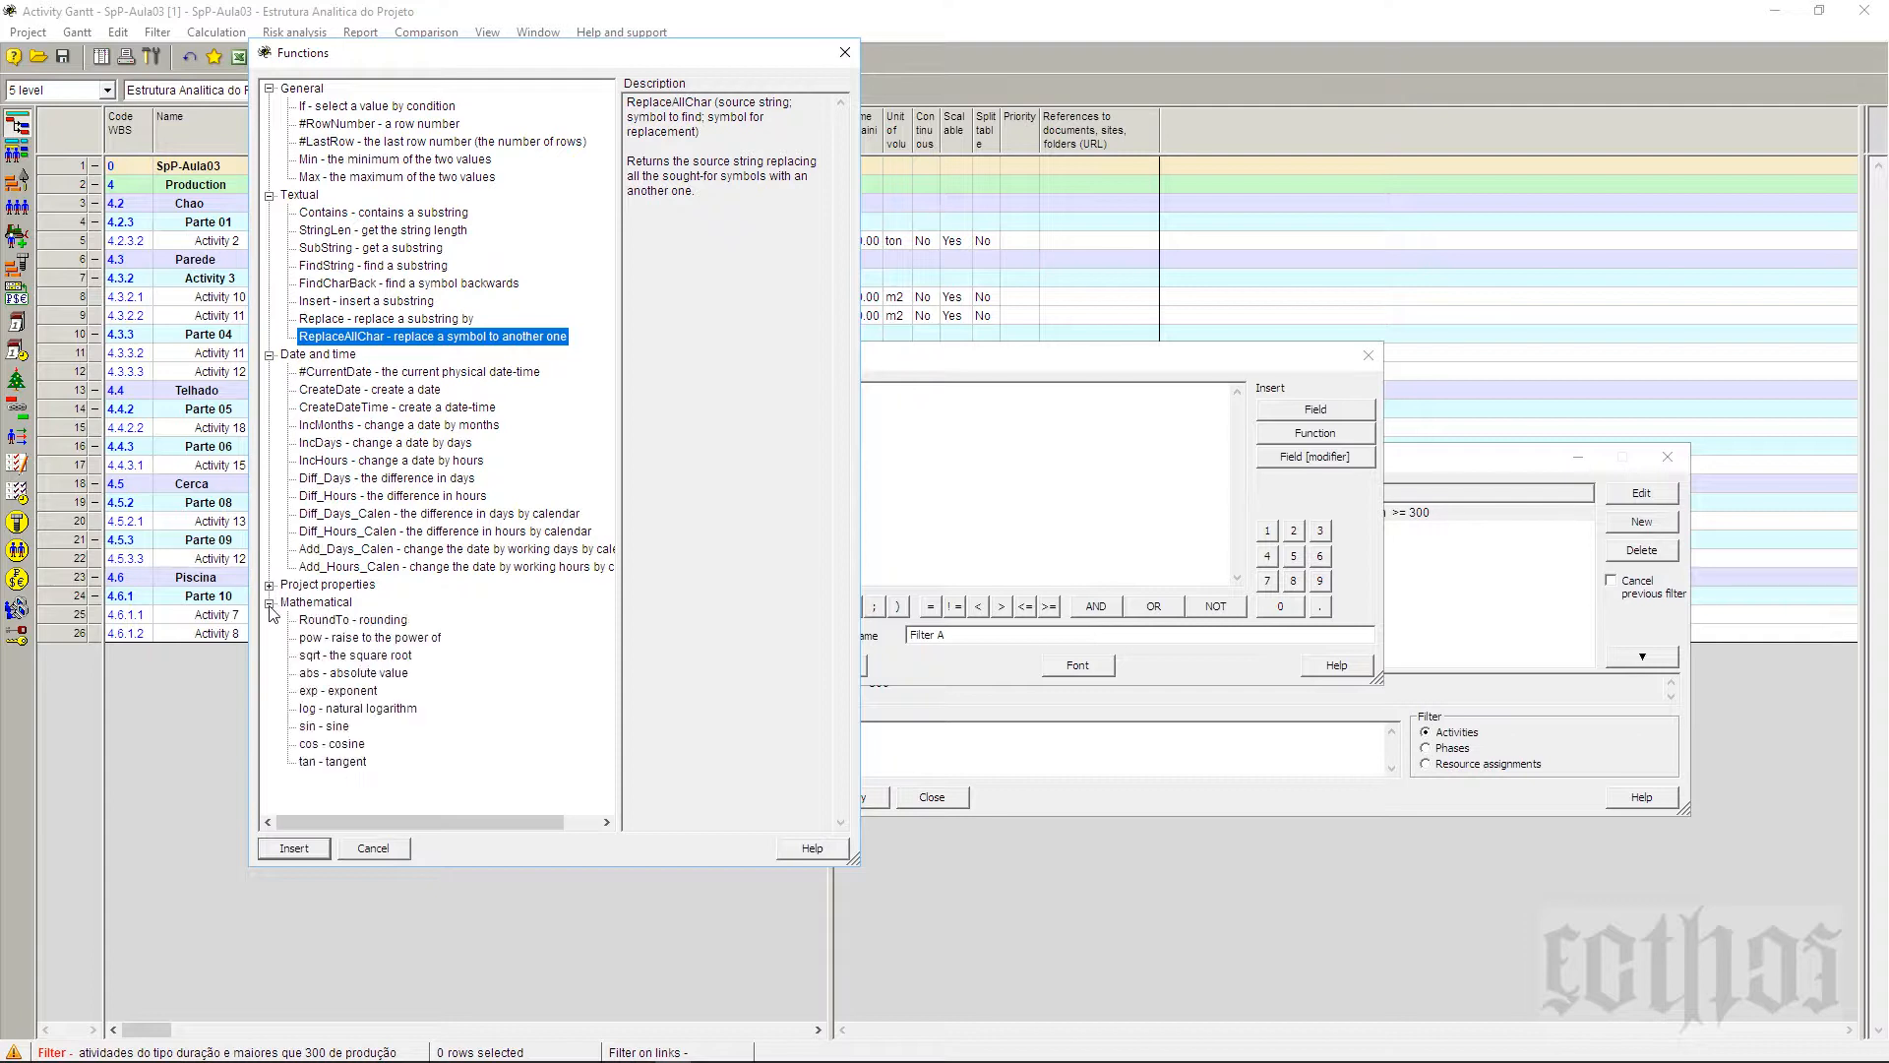
click(270, 583)
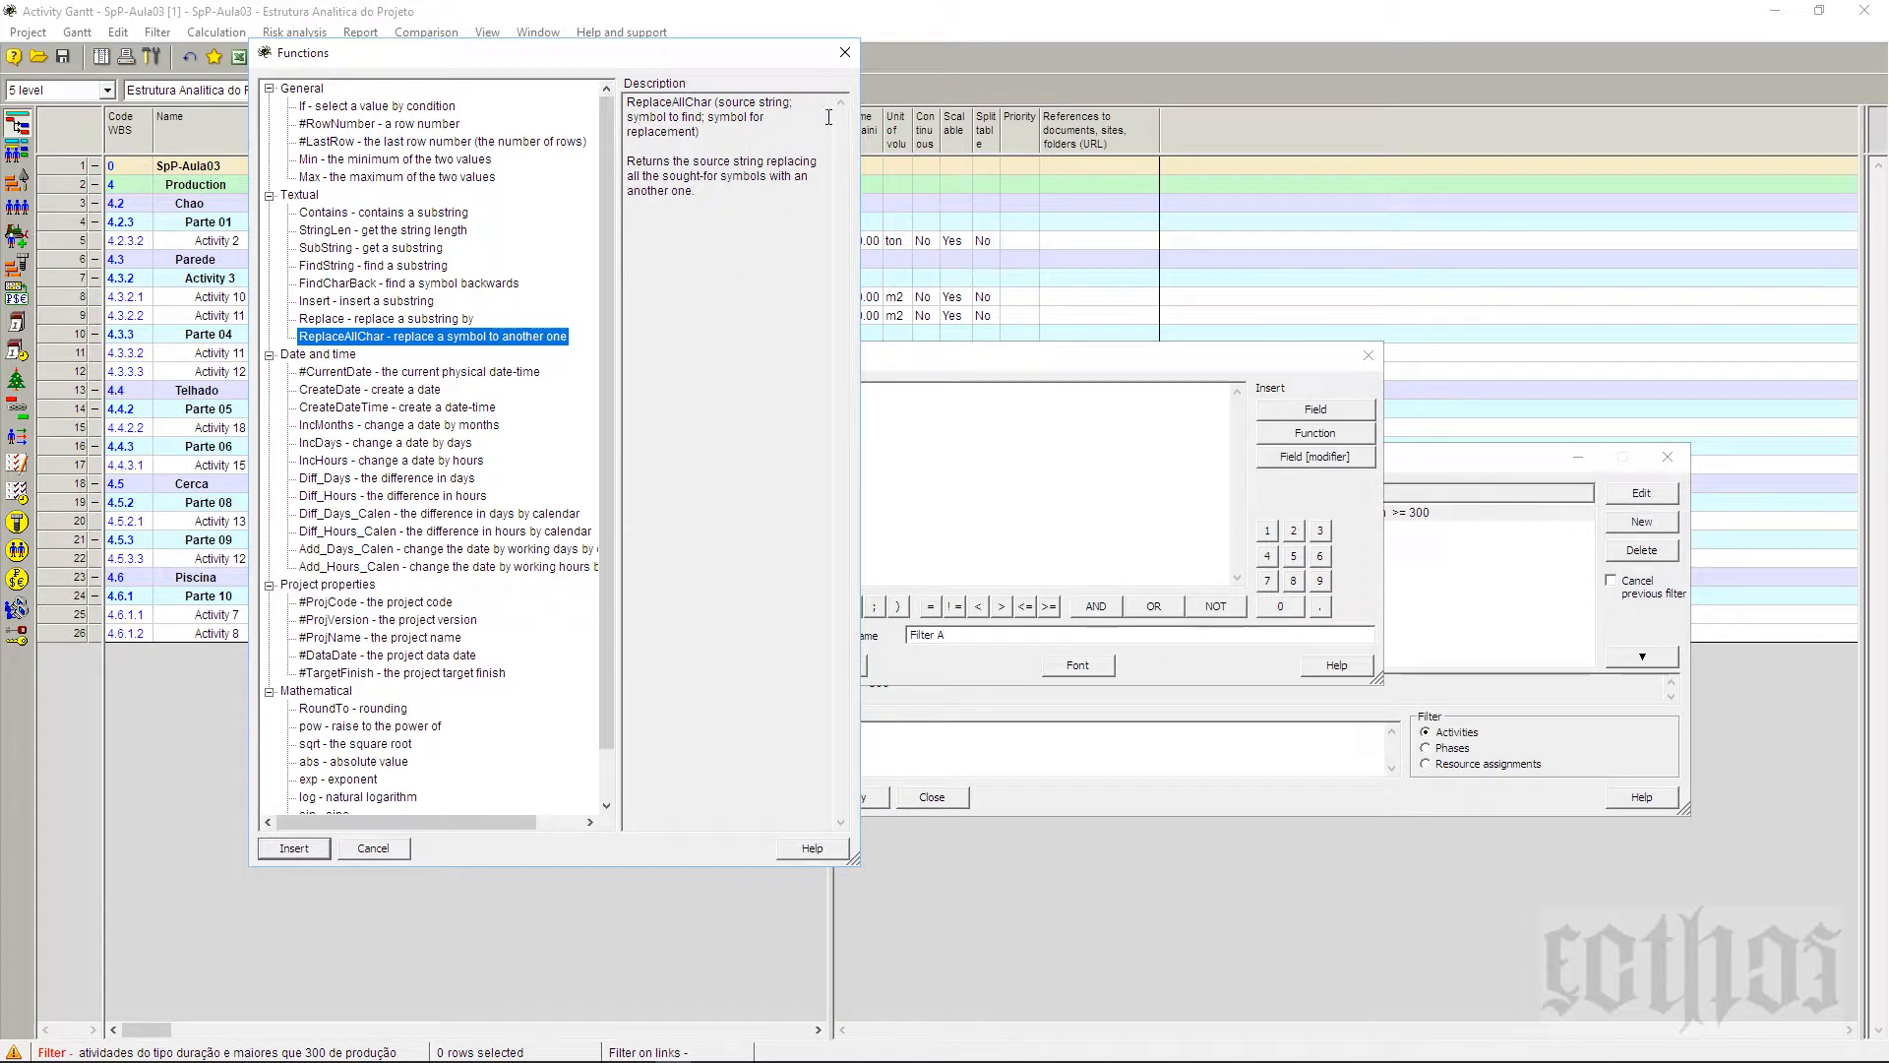
click(844, 52)
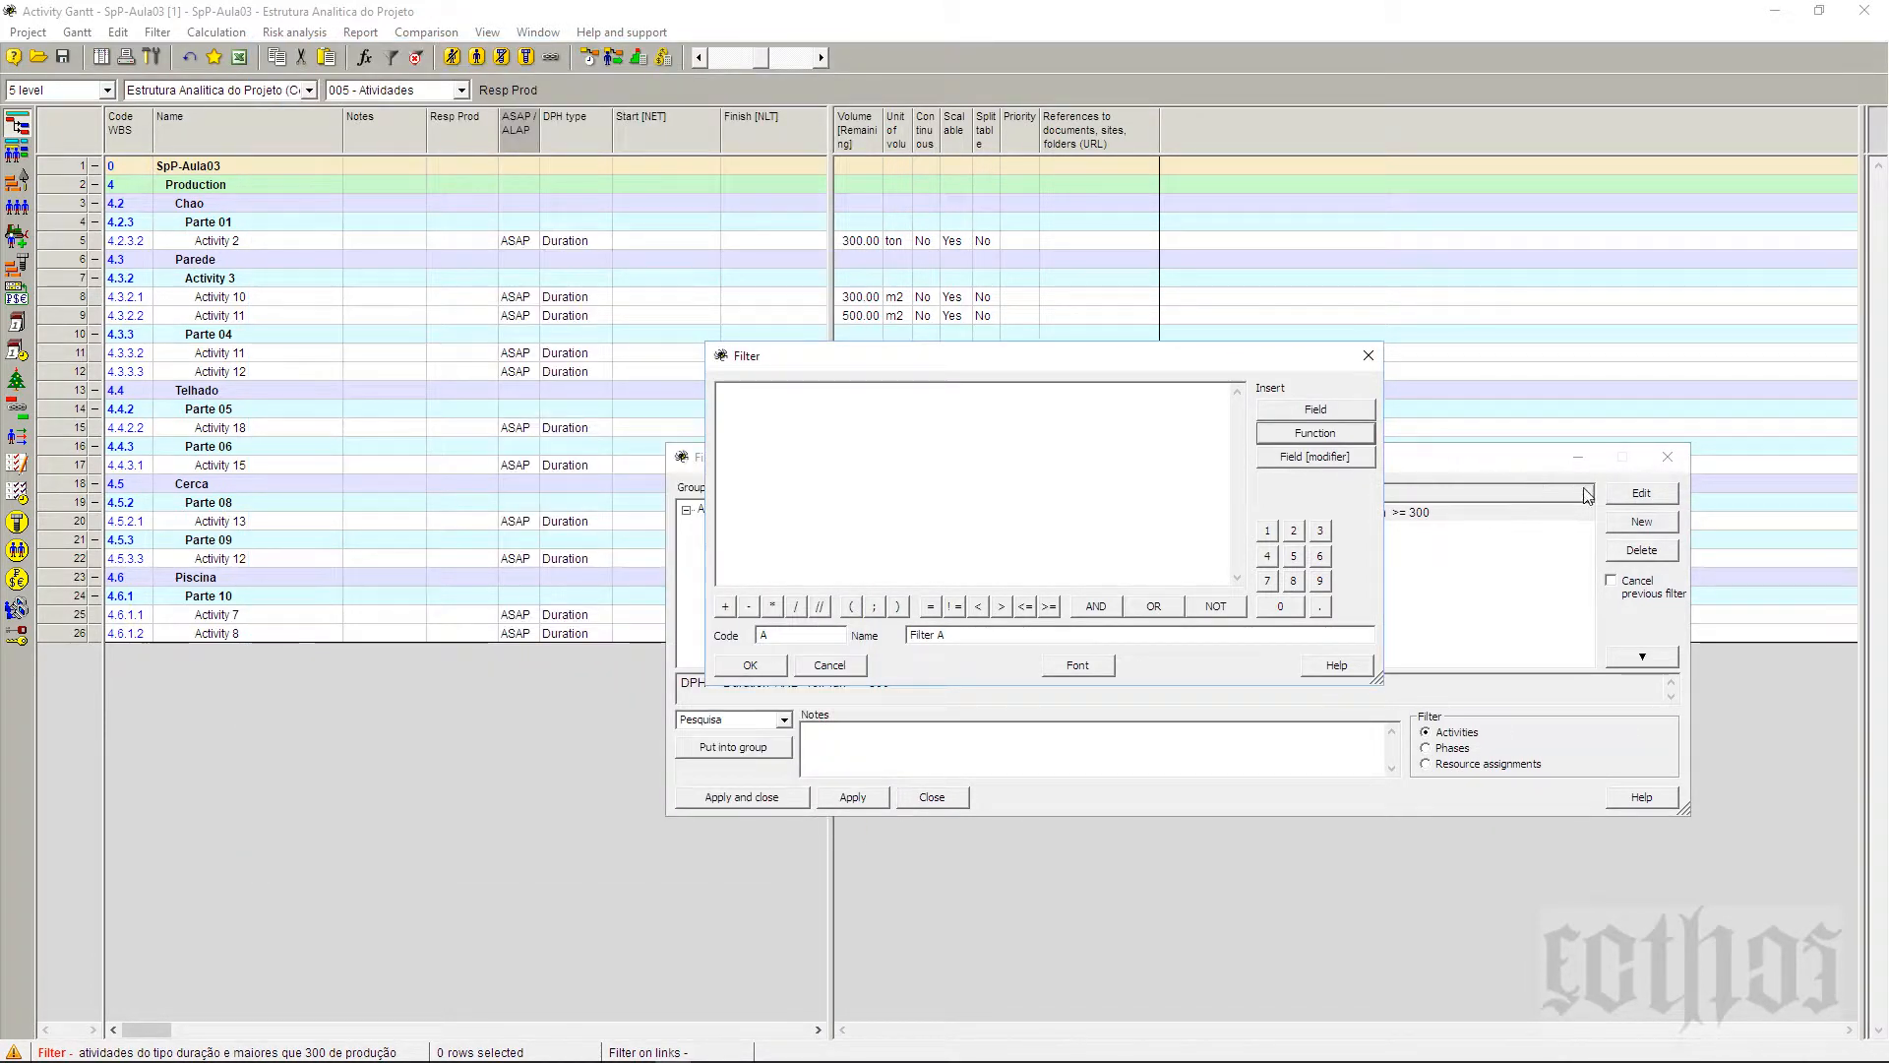
drag(1241, 356, 1596, 110)
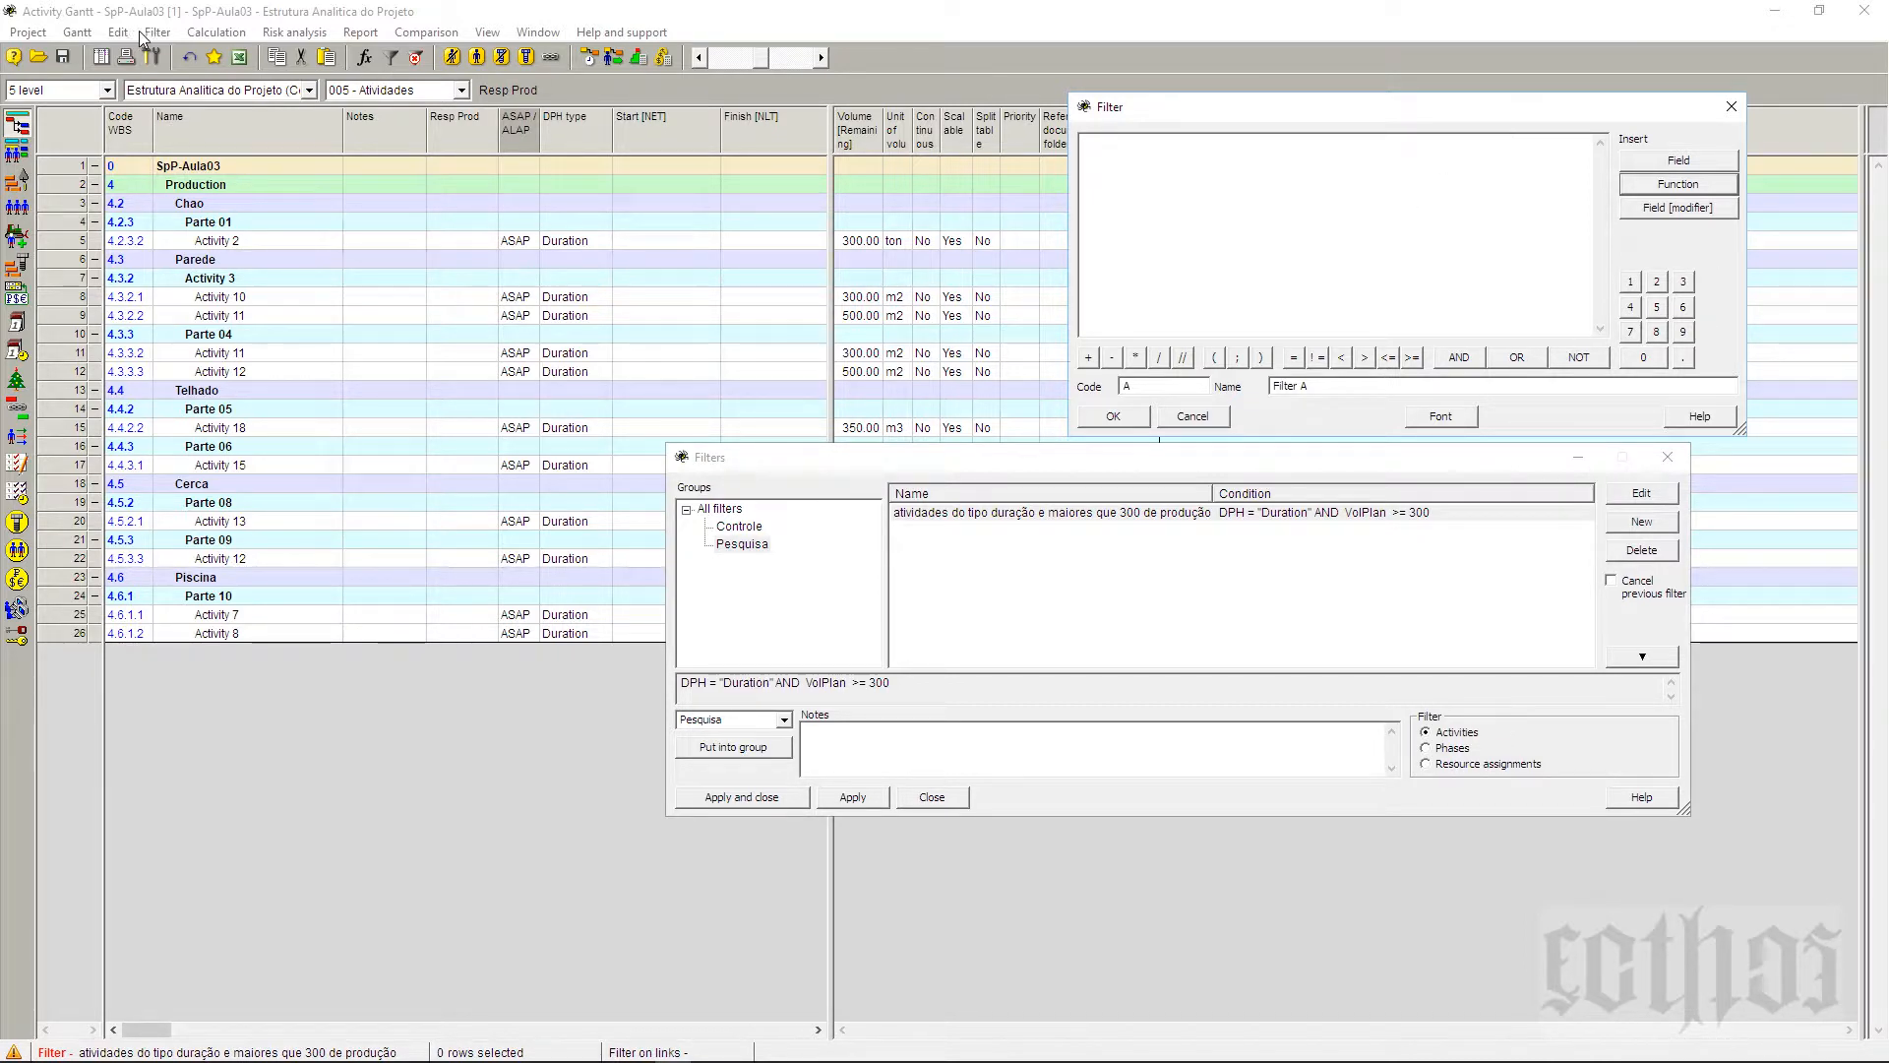
click(1732, 106)
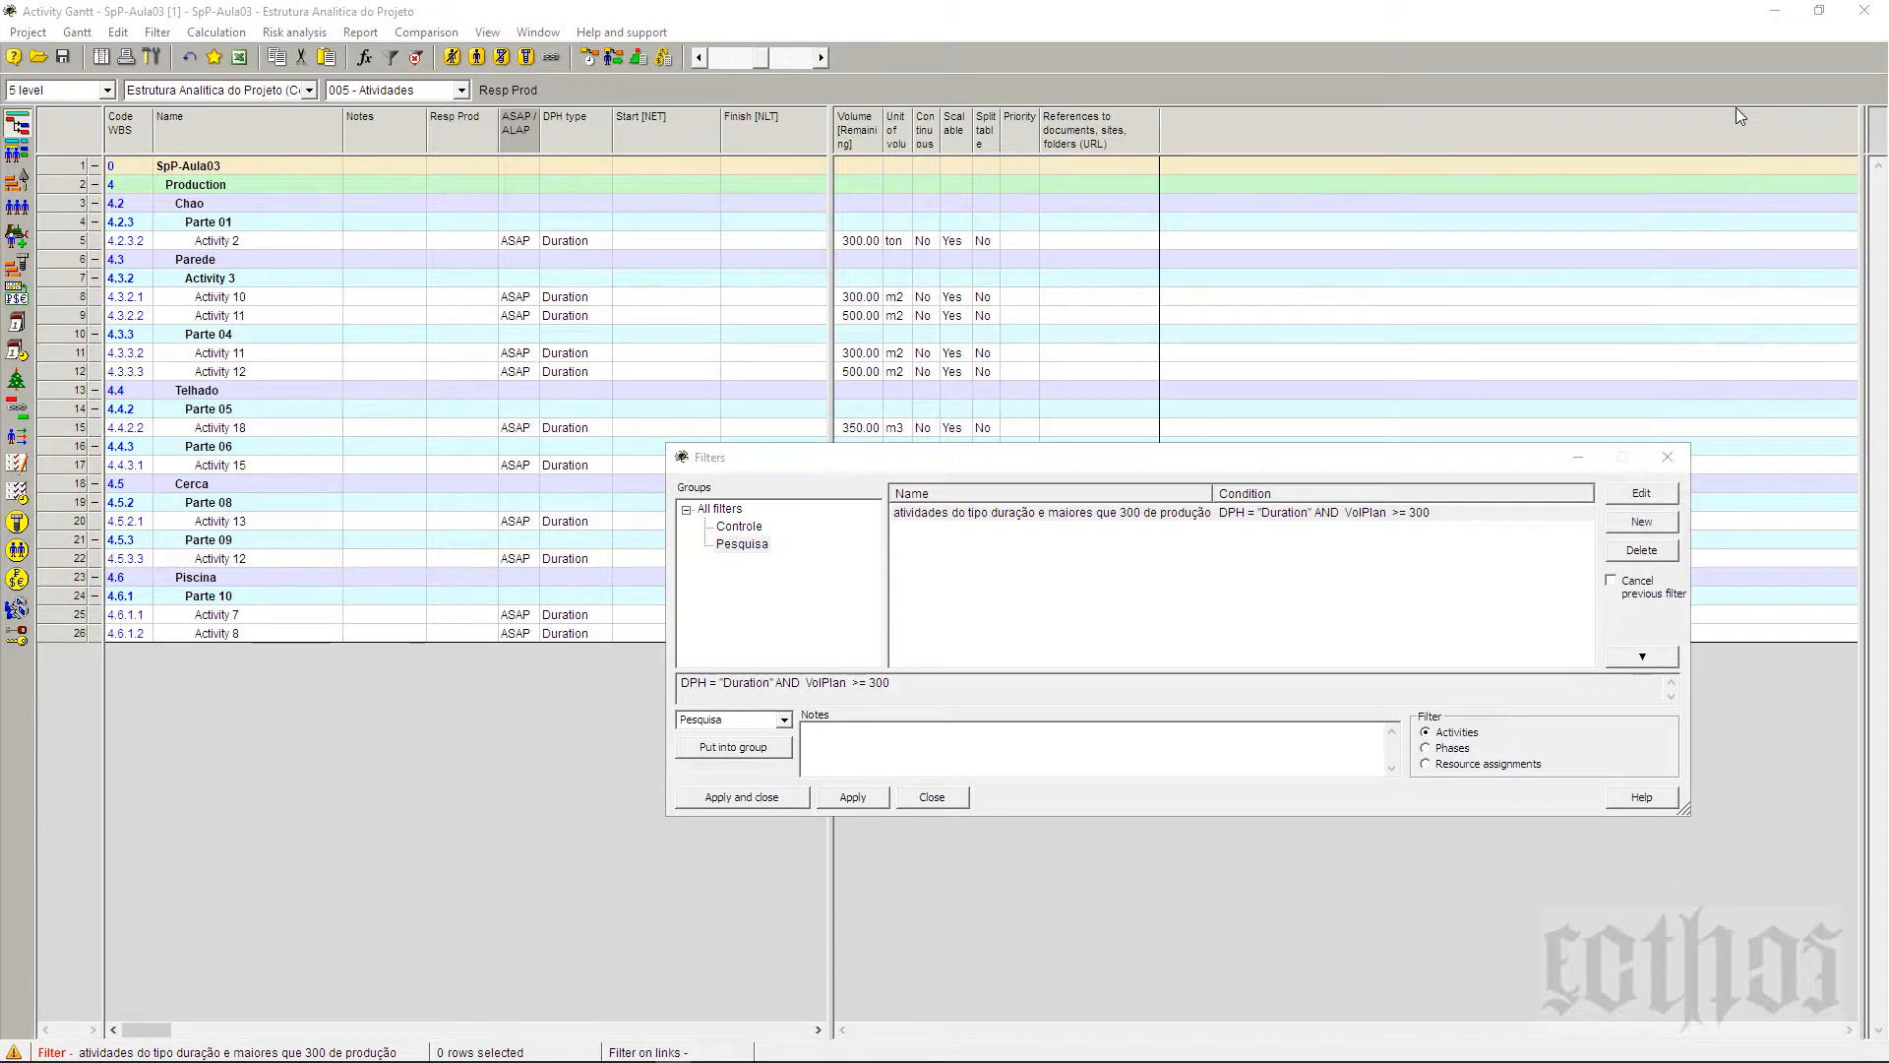
click(155, 35)
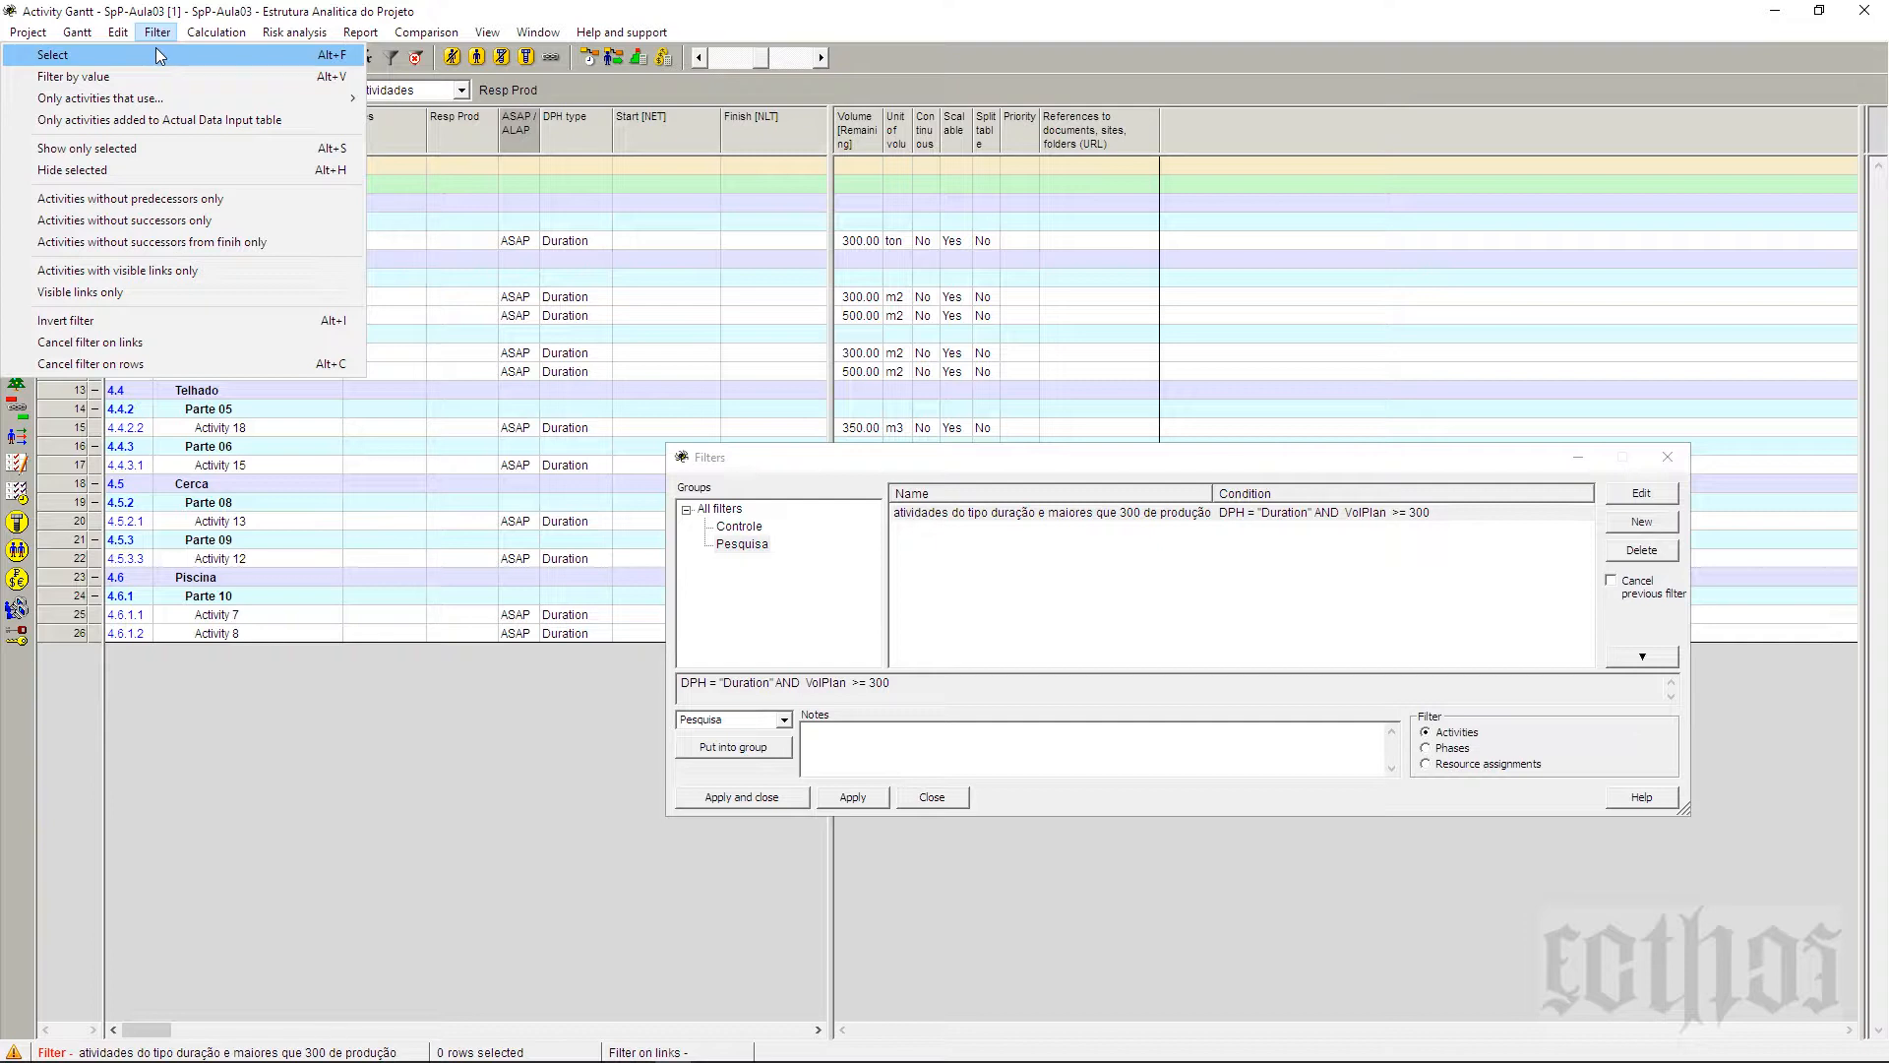
mouse_move(120, 36)
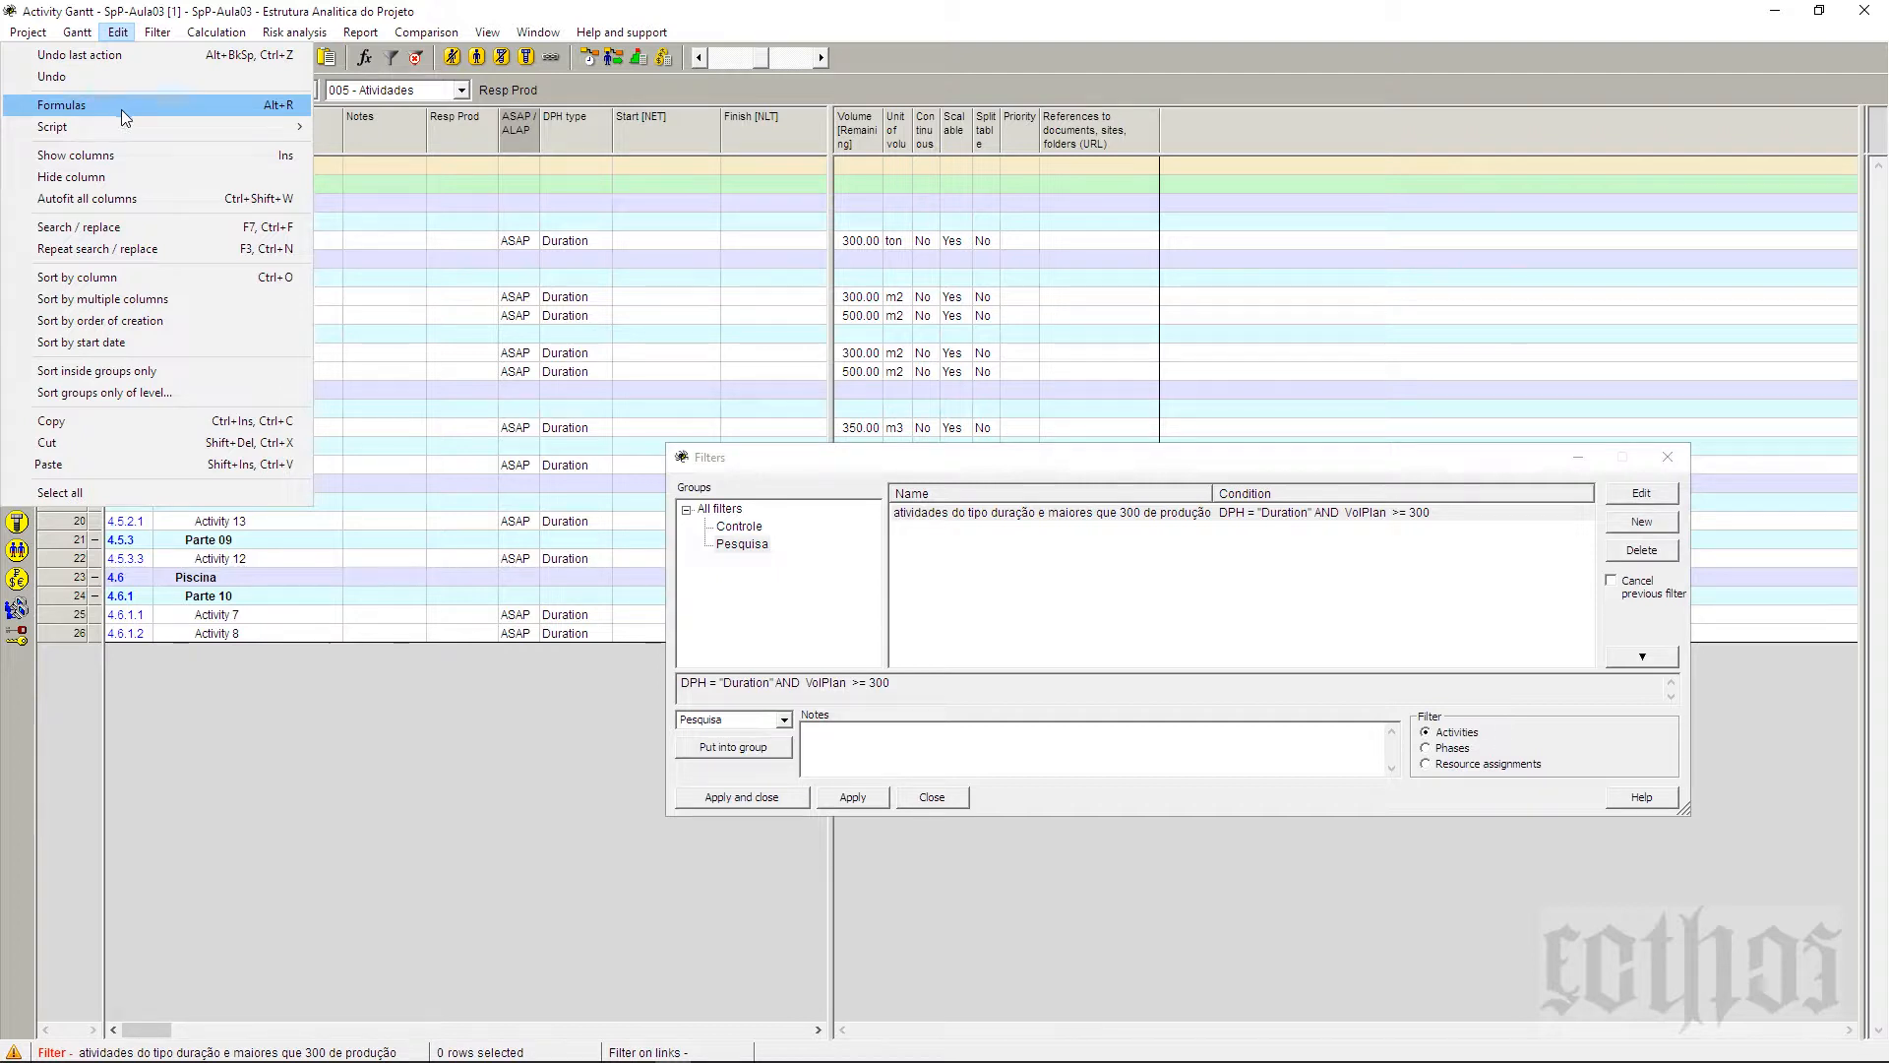
click(1500, 610)
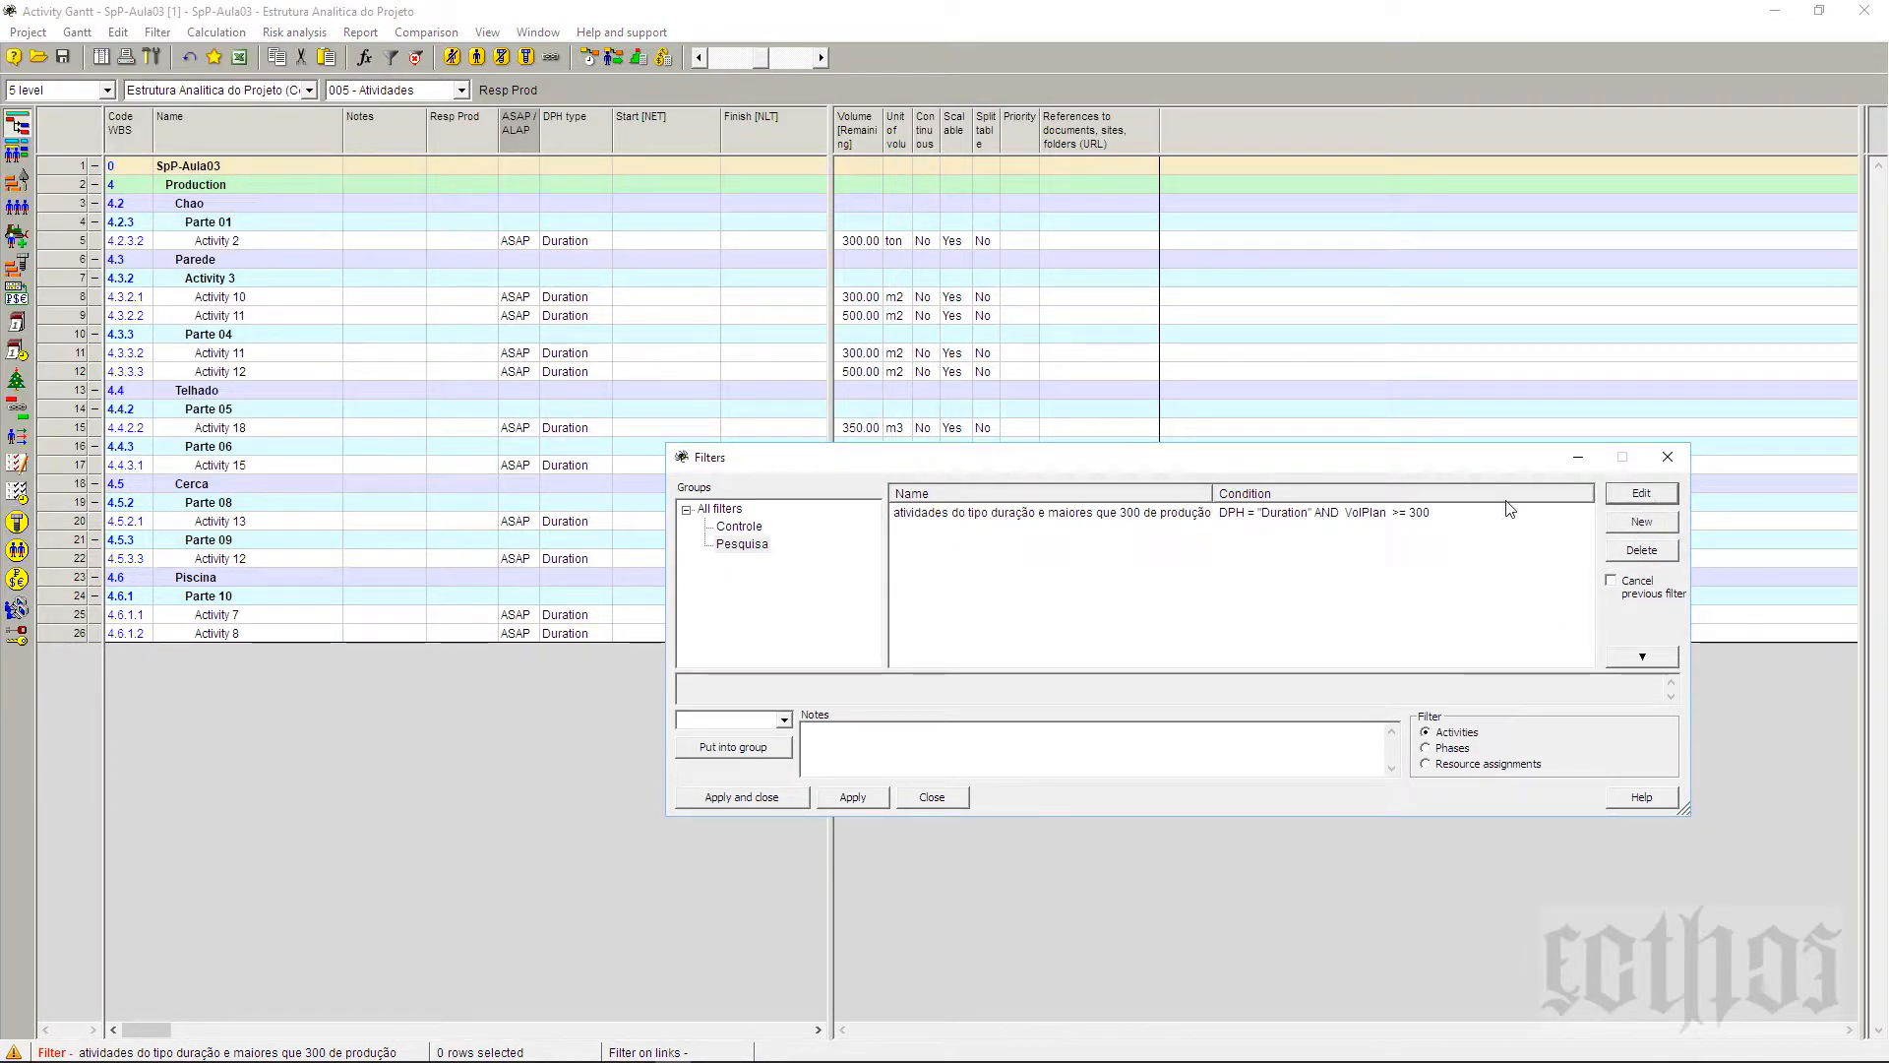
click(1442, 513)
click(1637, 523)
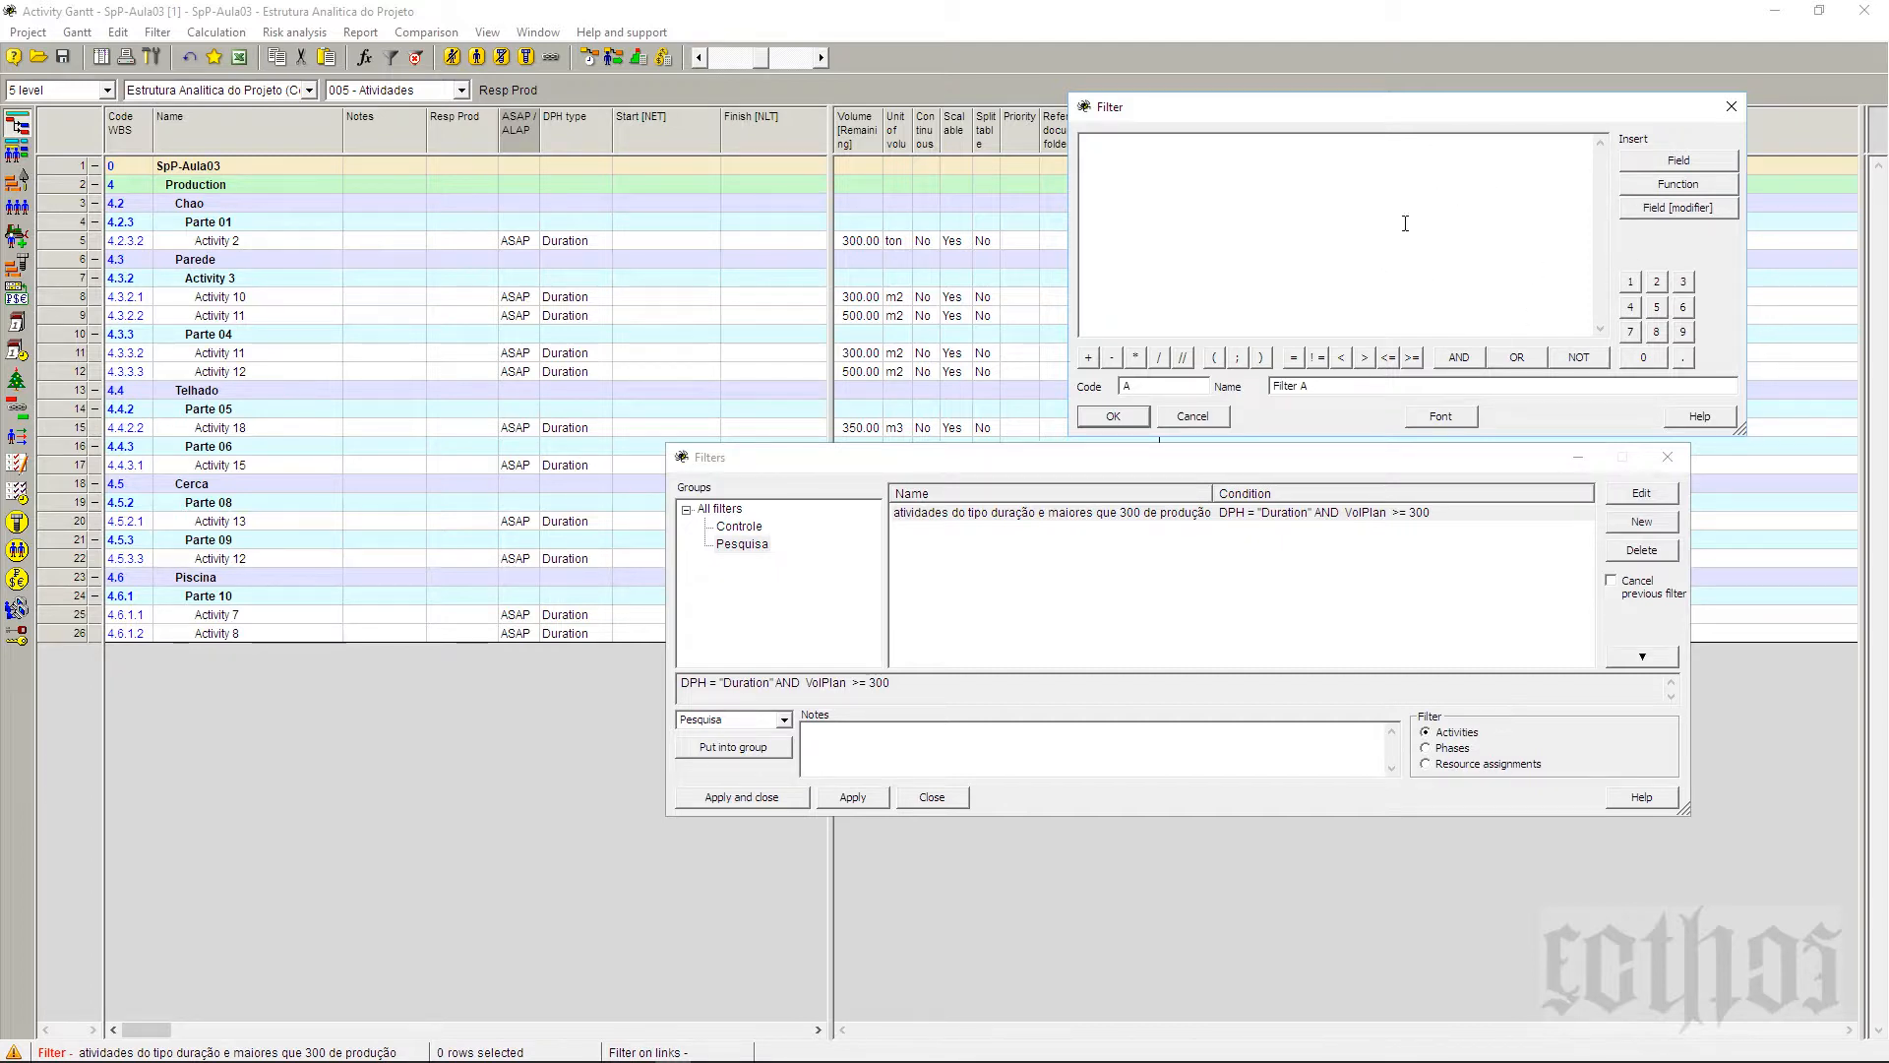
drag(1397, 125, 1192, 139)
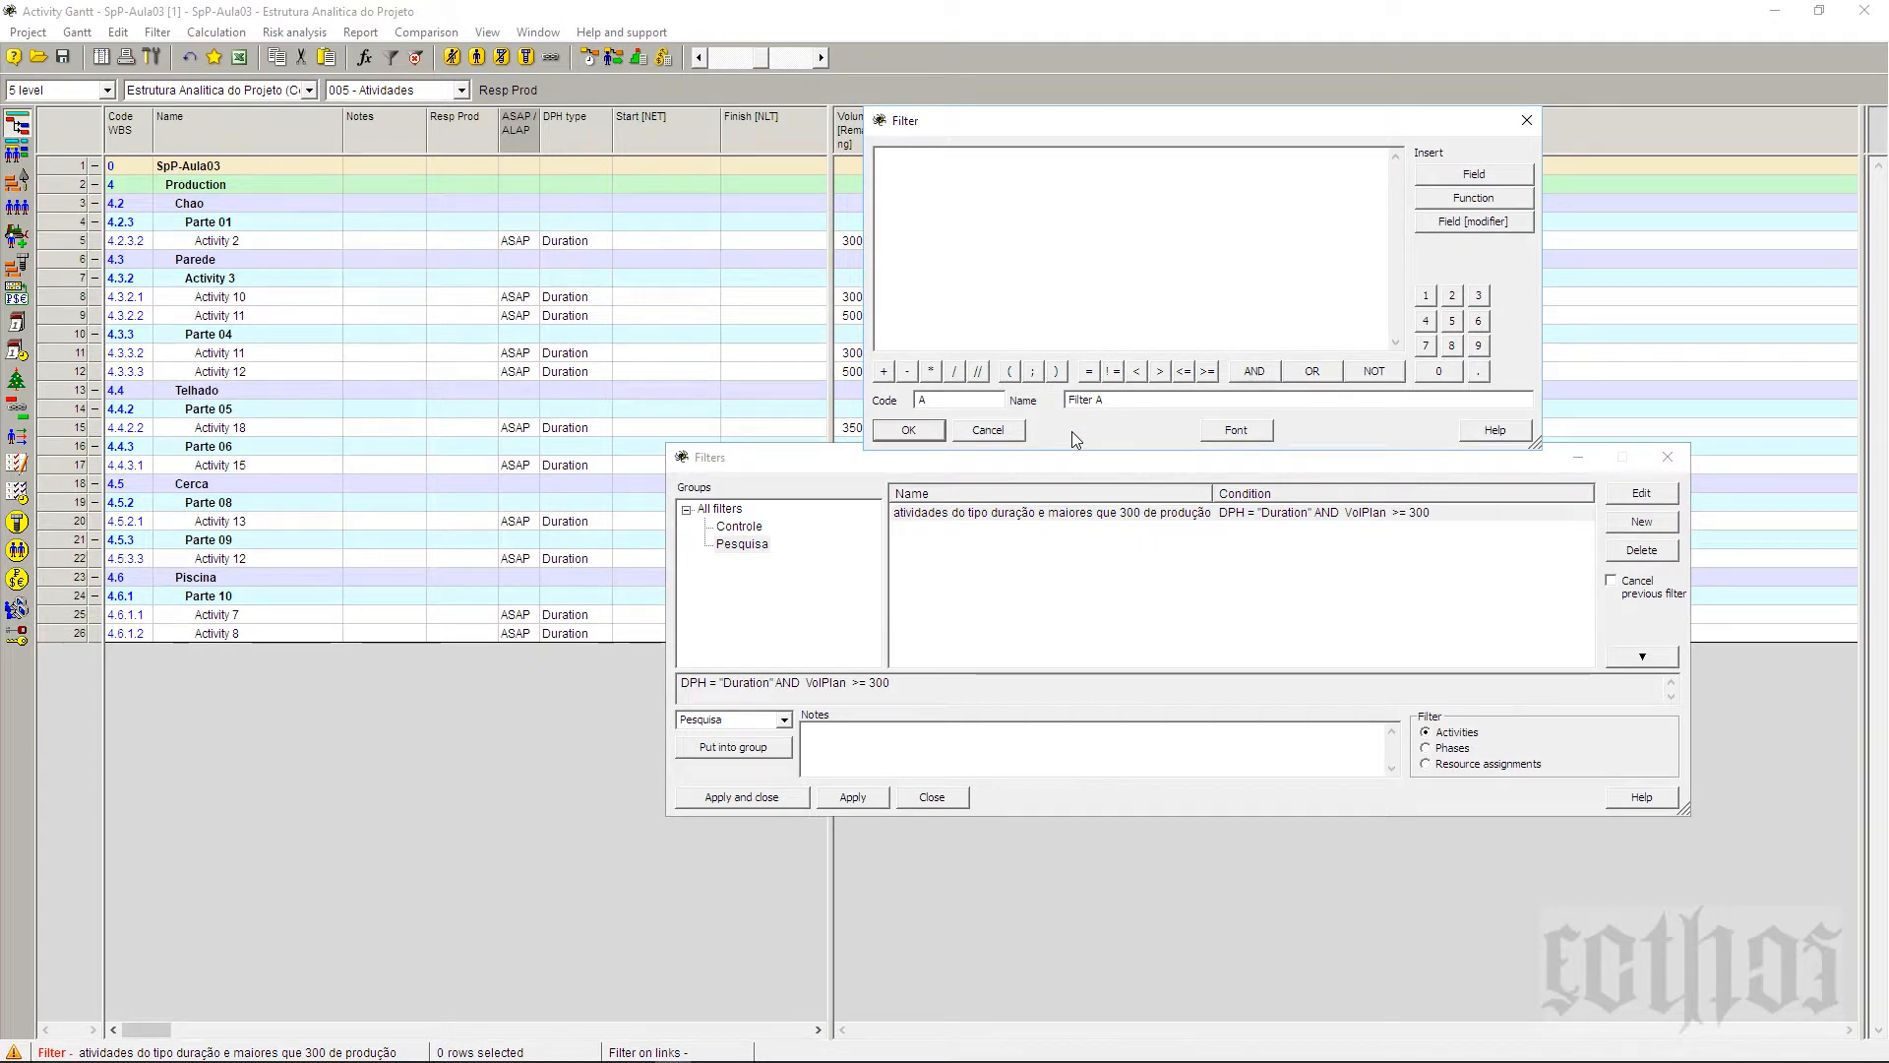
click(994, 433)
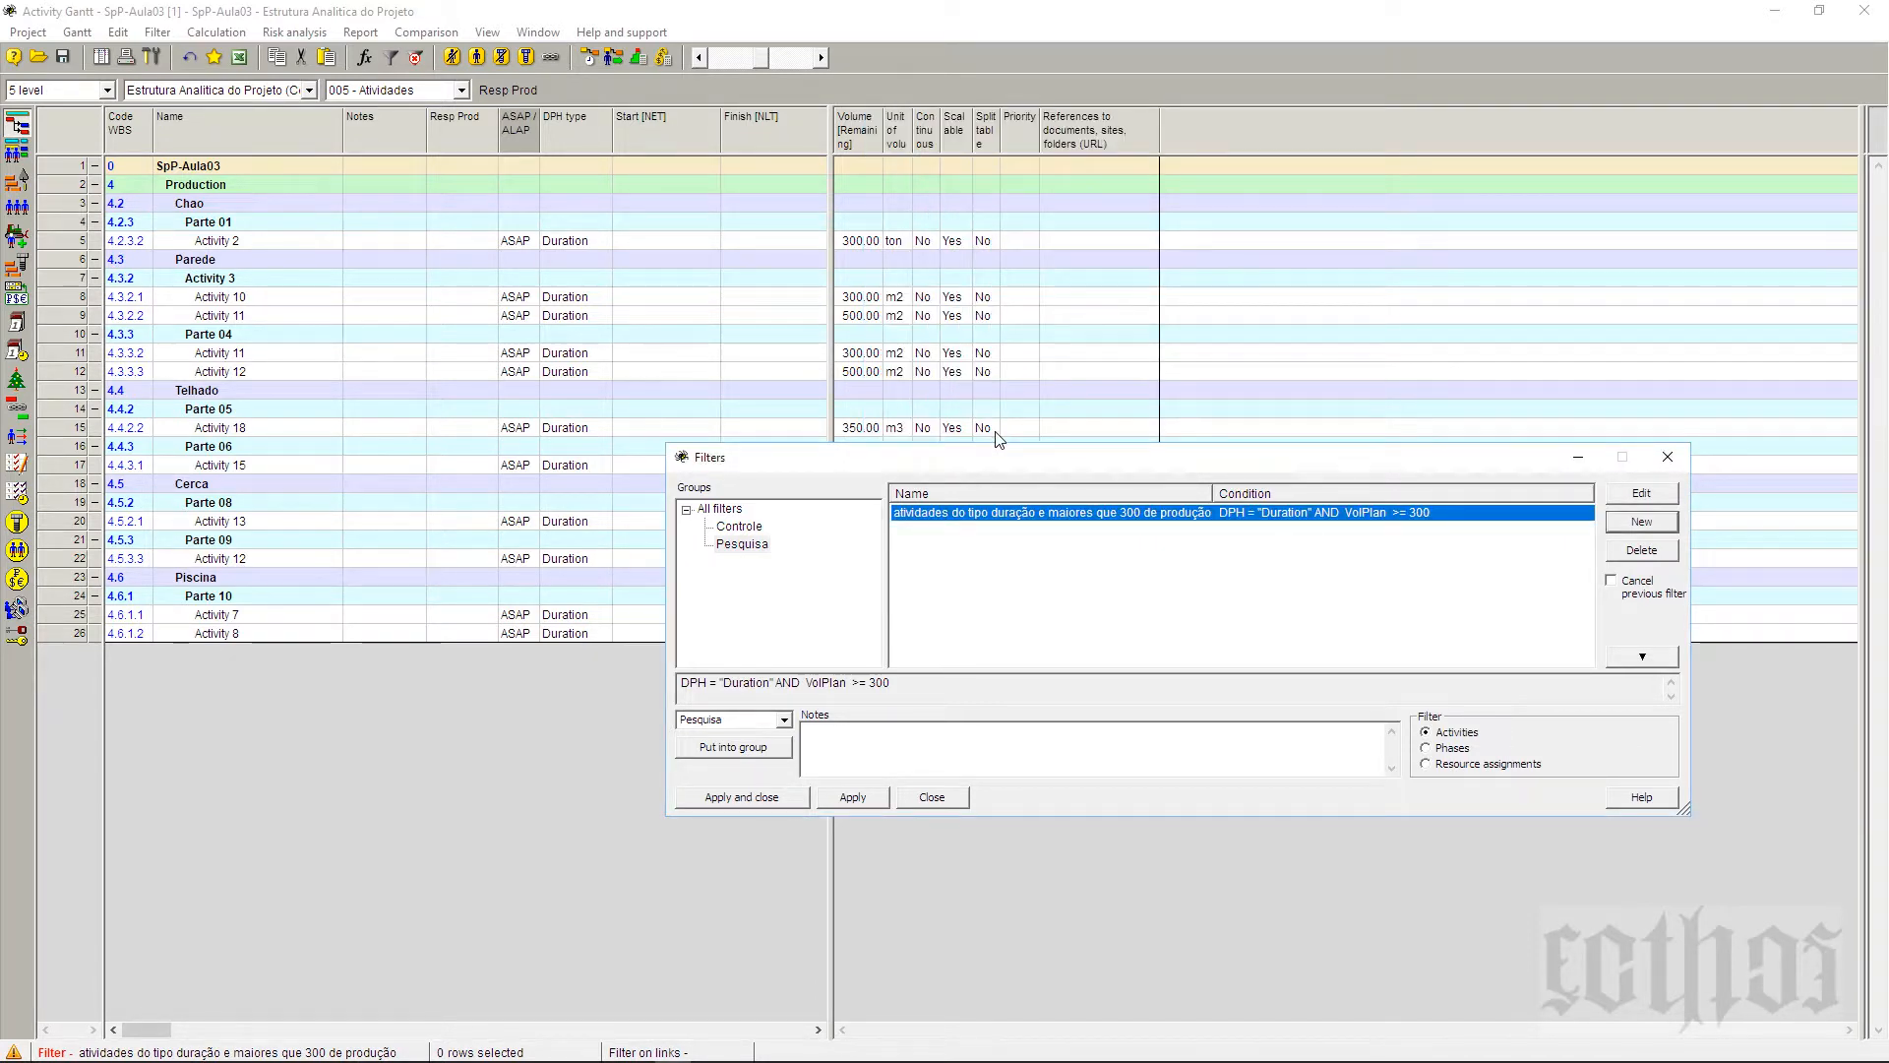
Step: Close the Filters dialog, leaving the filtered duration activities in the Gantt table
click(931, 797)
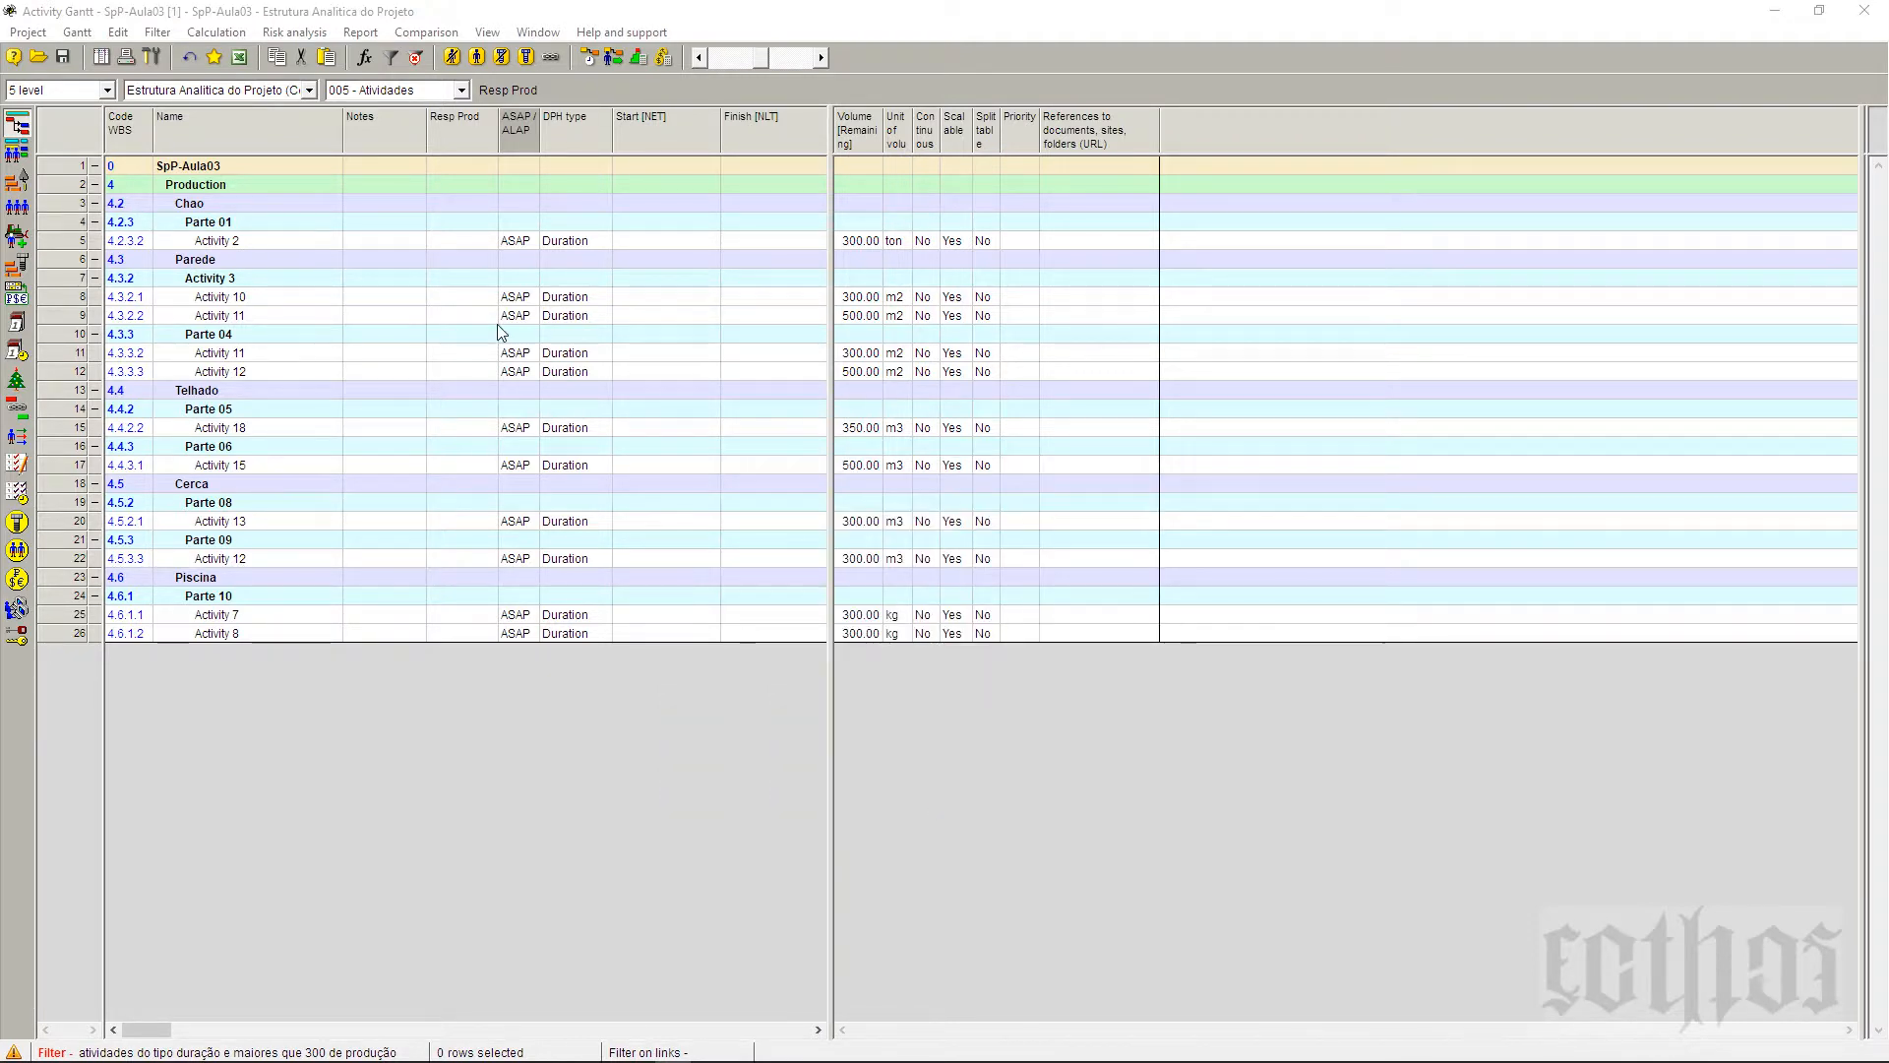
Step: Save the current filtered Gantt view in the project as a new layout named "005B - Atividades (300)"
click(85, 38)
mouse_move(84, 94)
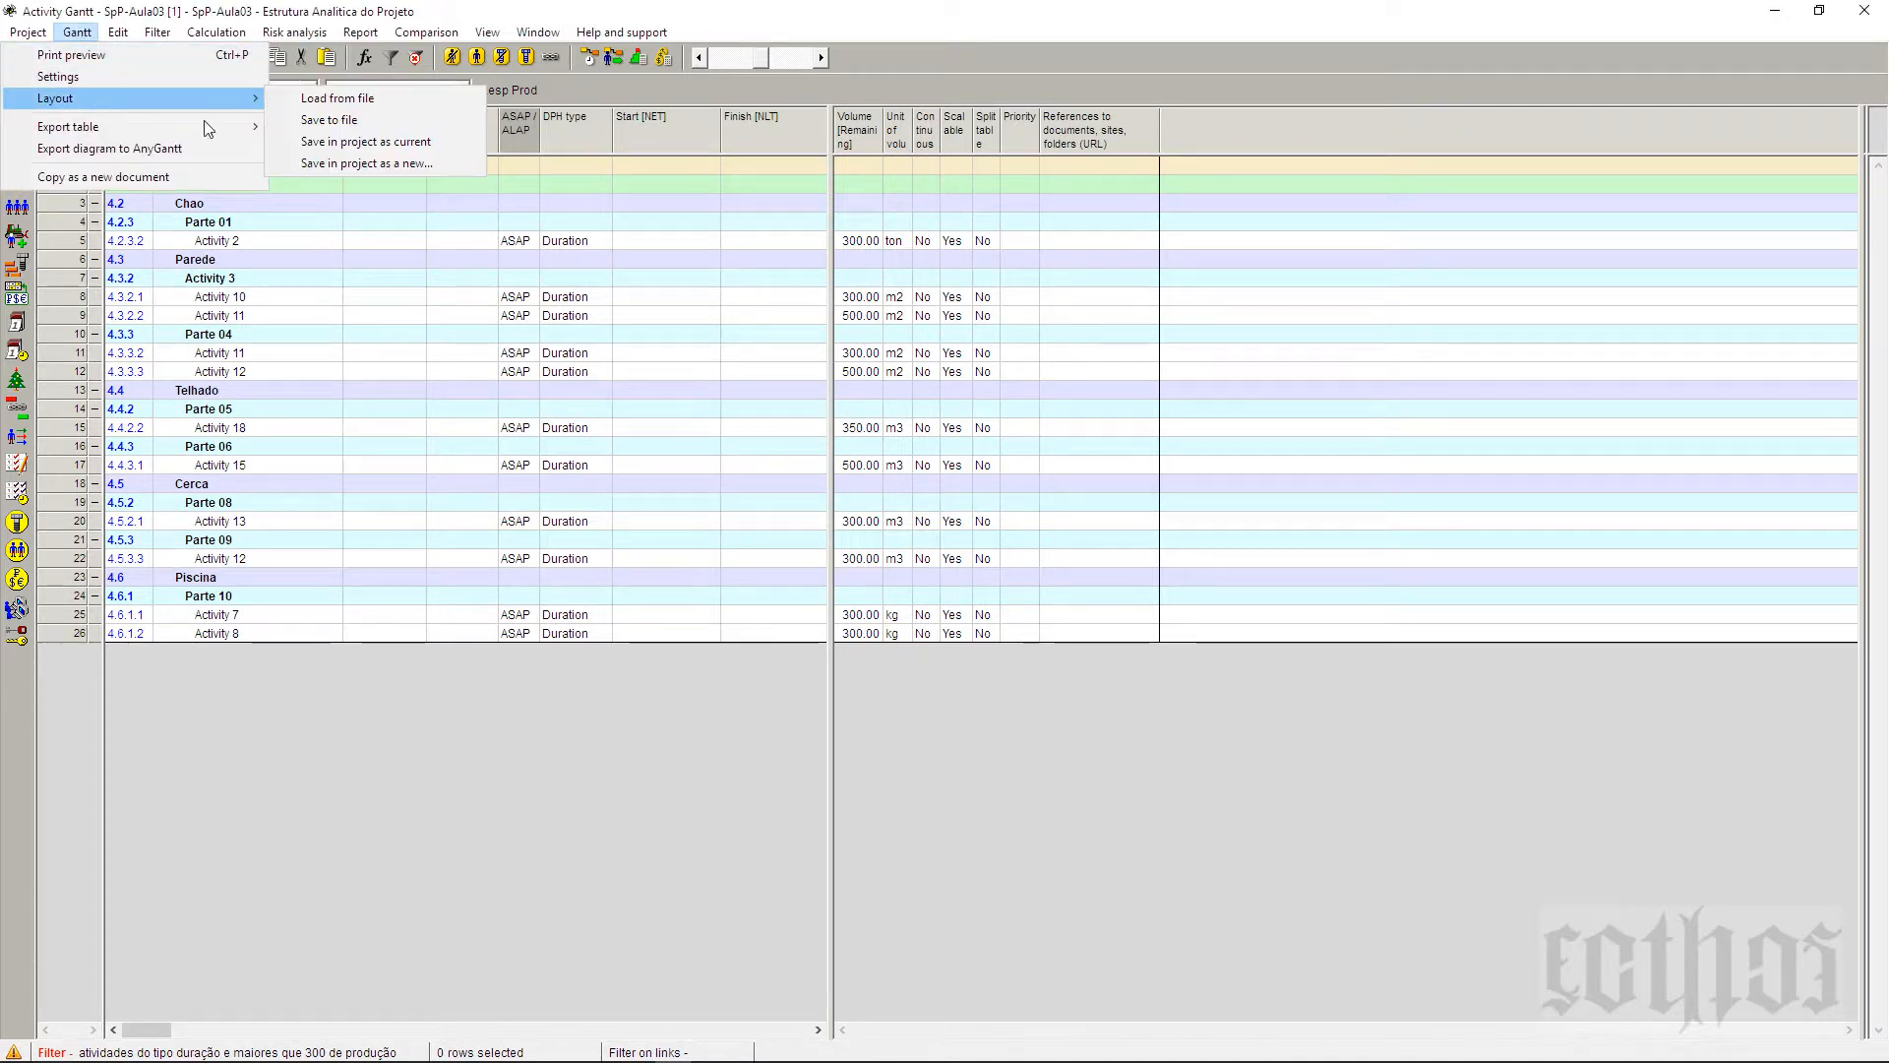
click(332, 163)
text(005B -)
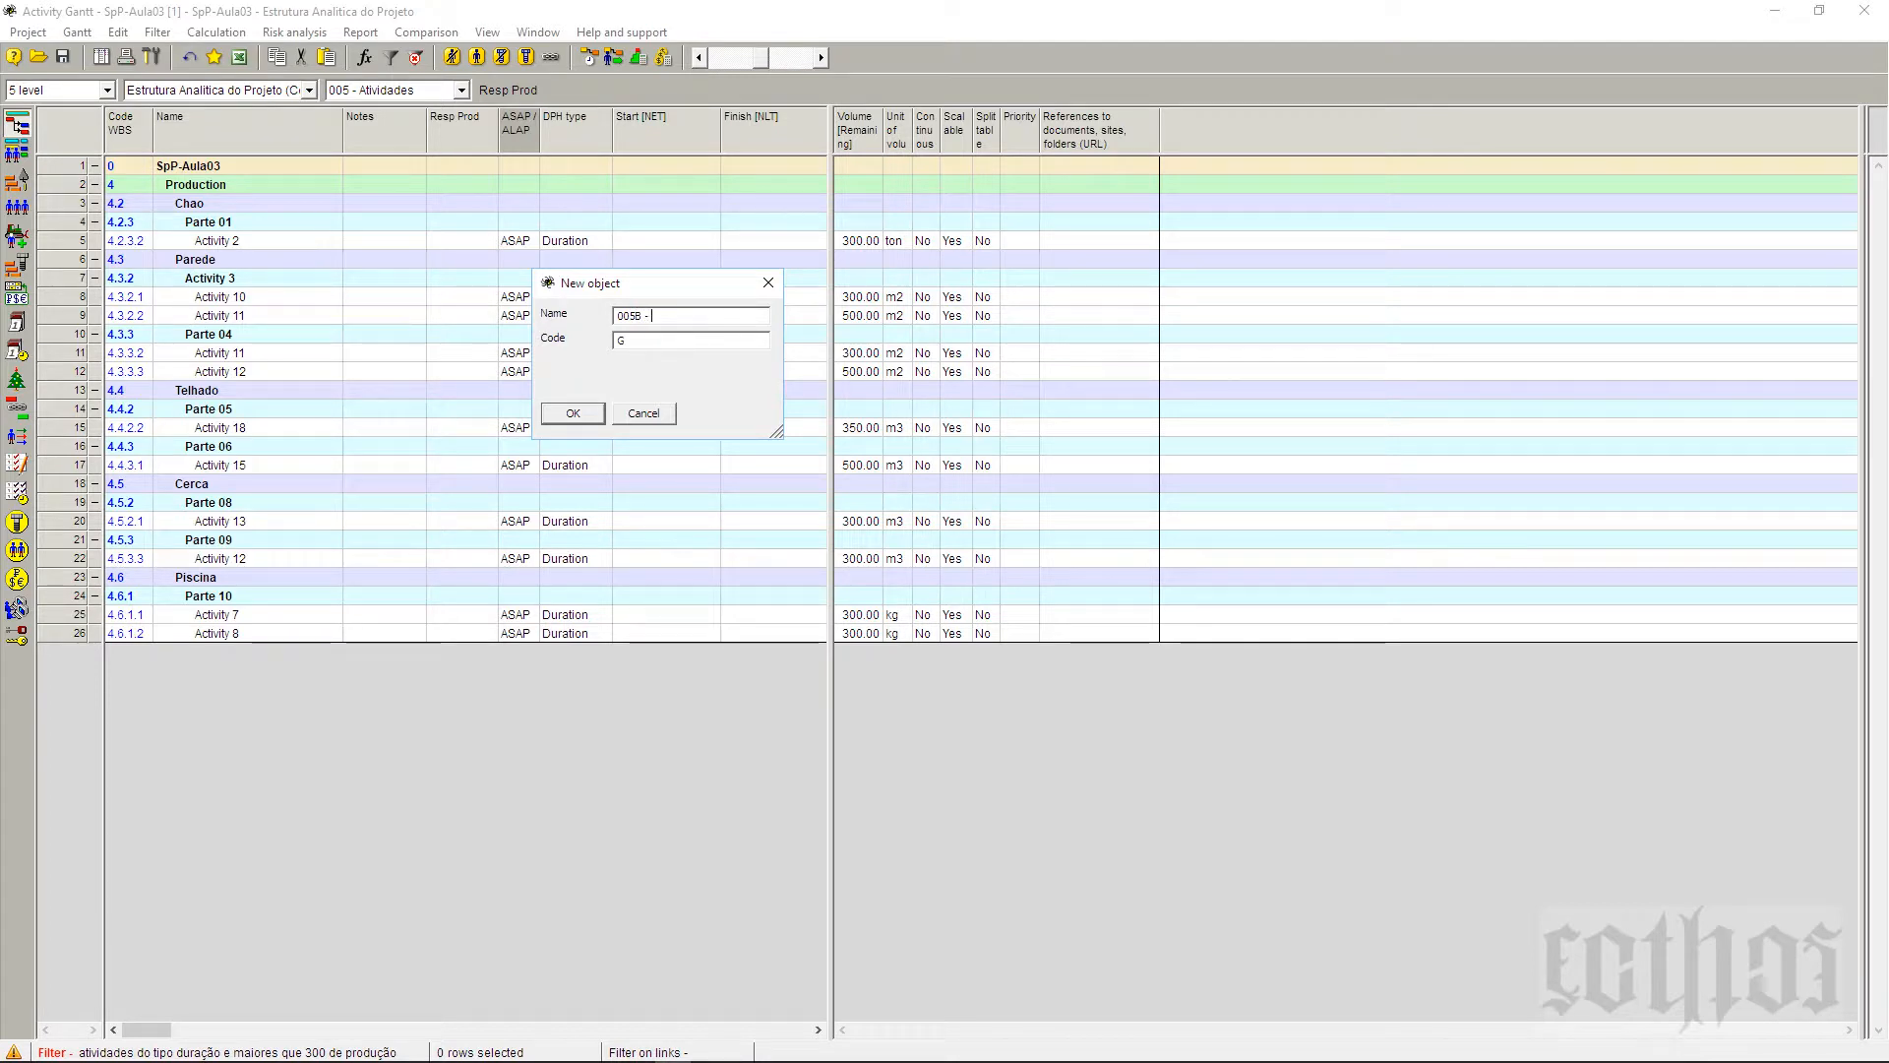
text( Atividades (300)
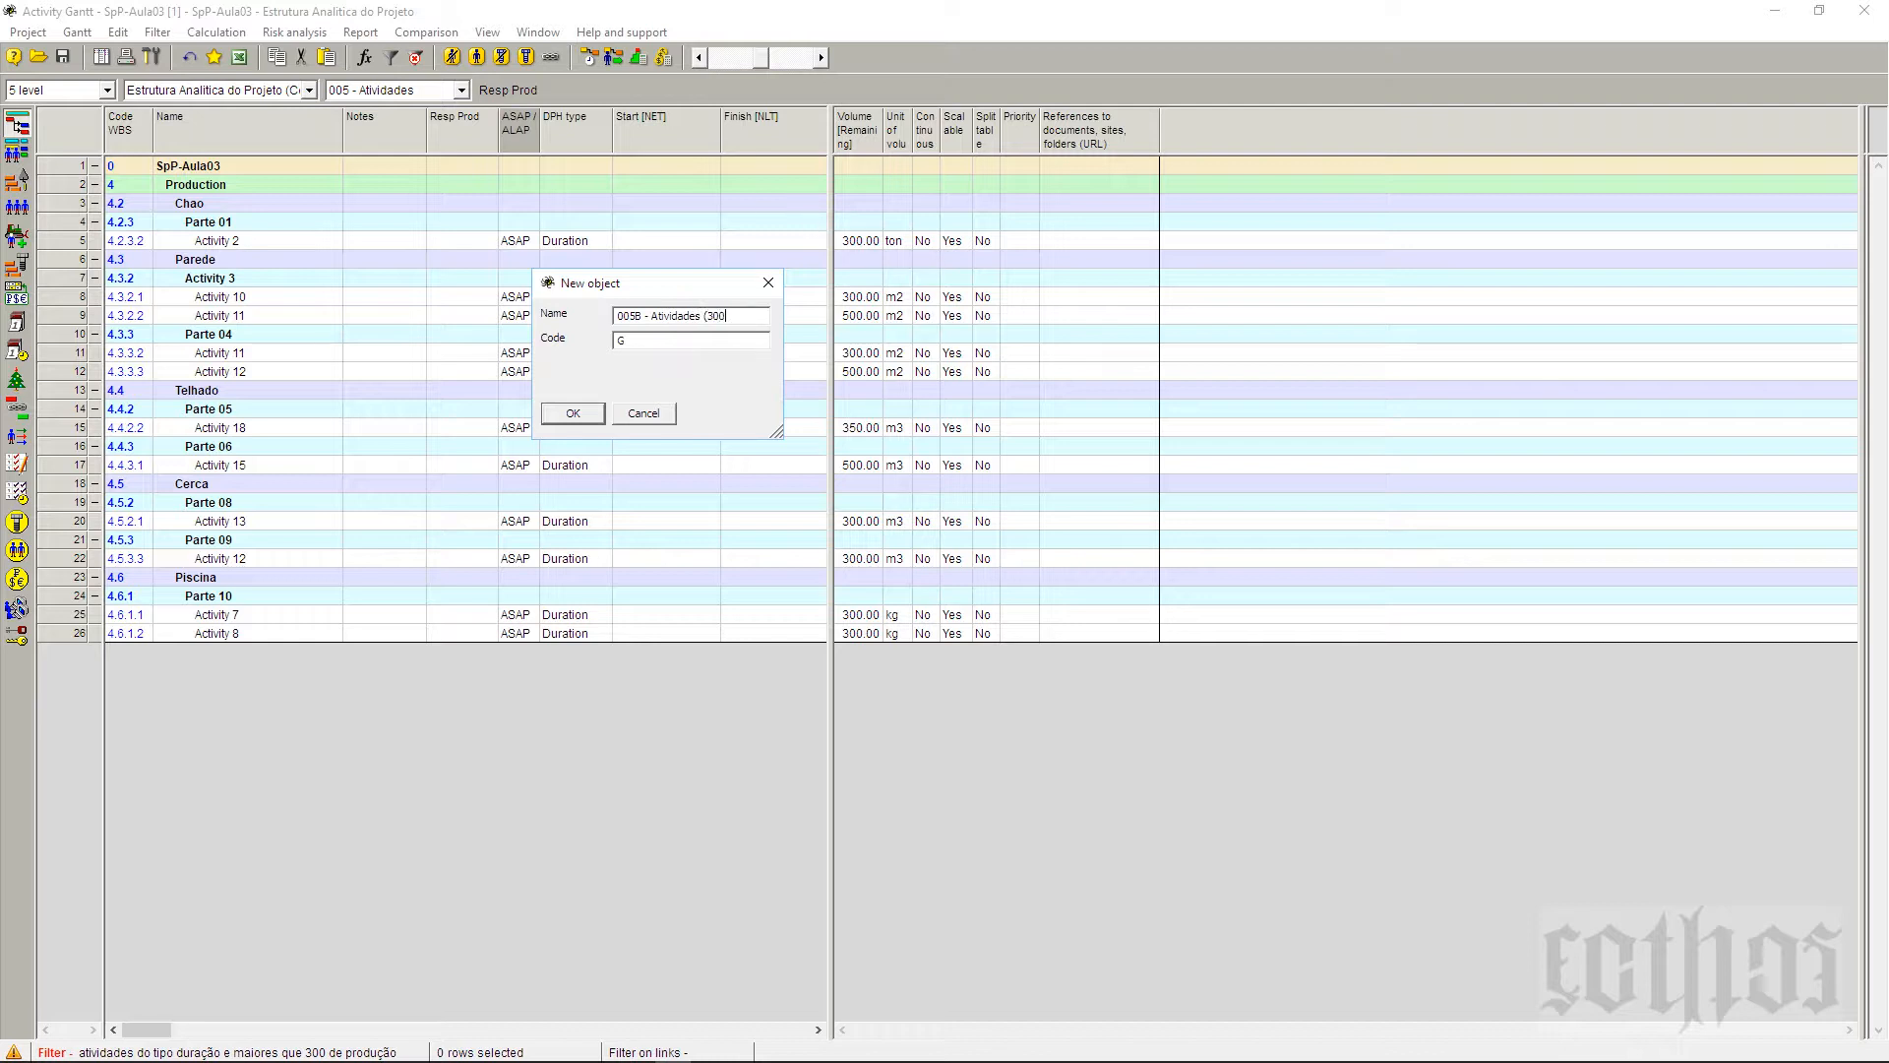
click(573, 412)
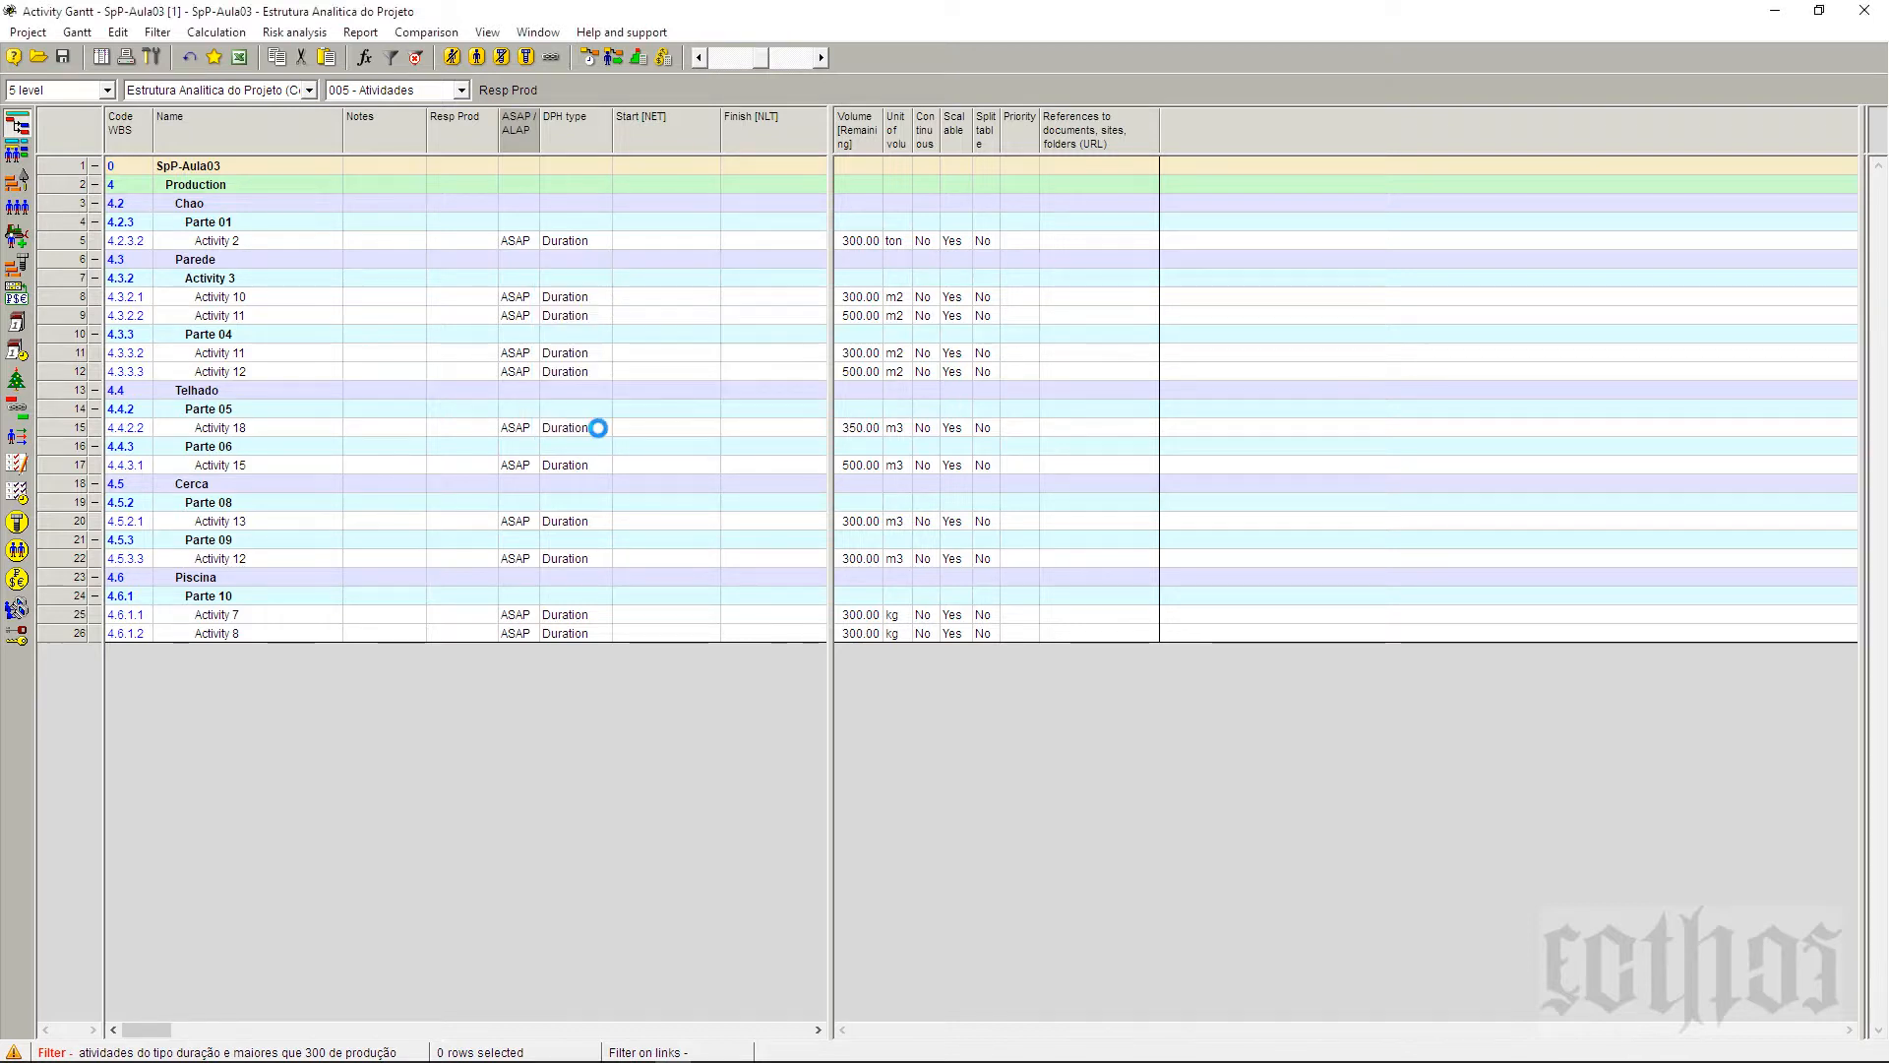
Step: Switch the Gantt to layout "005 - Atividades" and back to "005B - Atividades (300)" to compare their contents
click(461, 90)
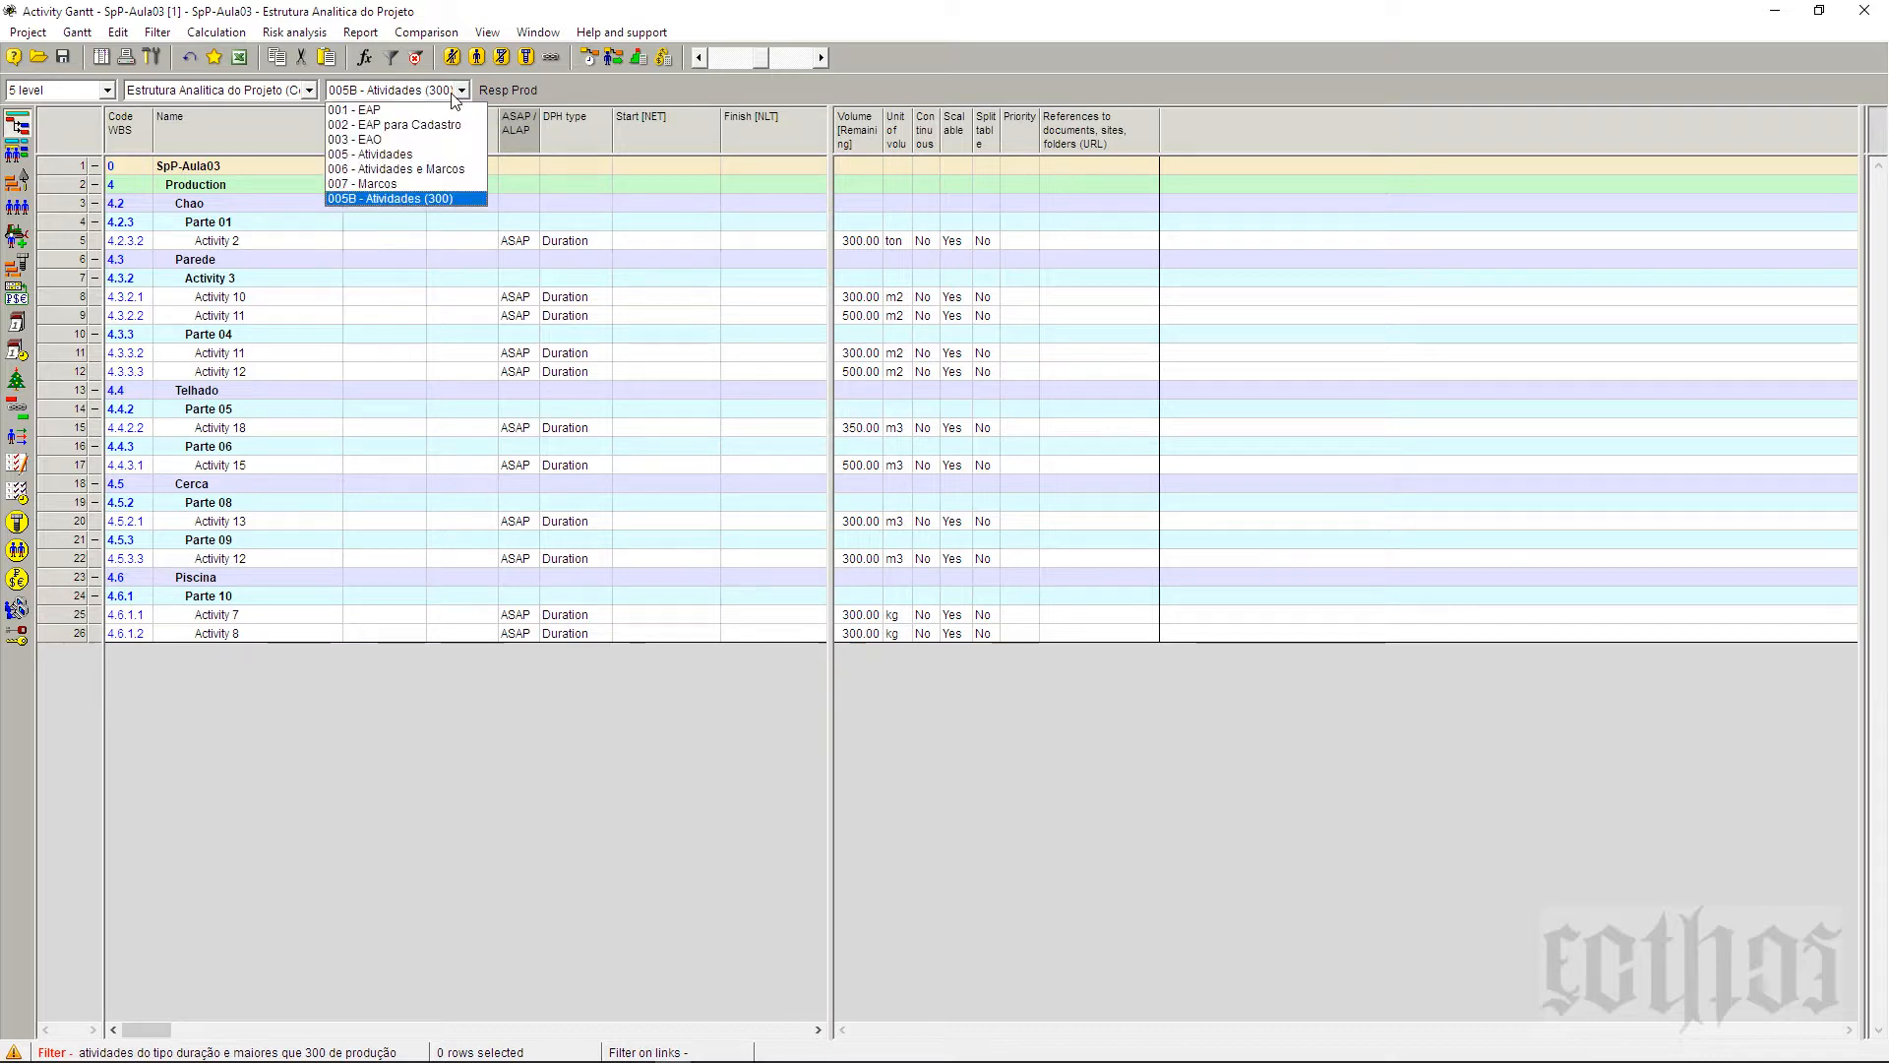
click(458, 157)
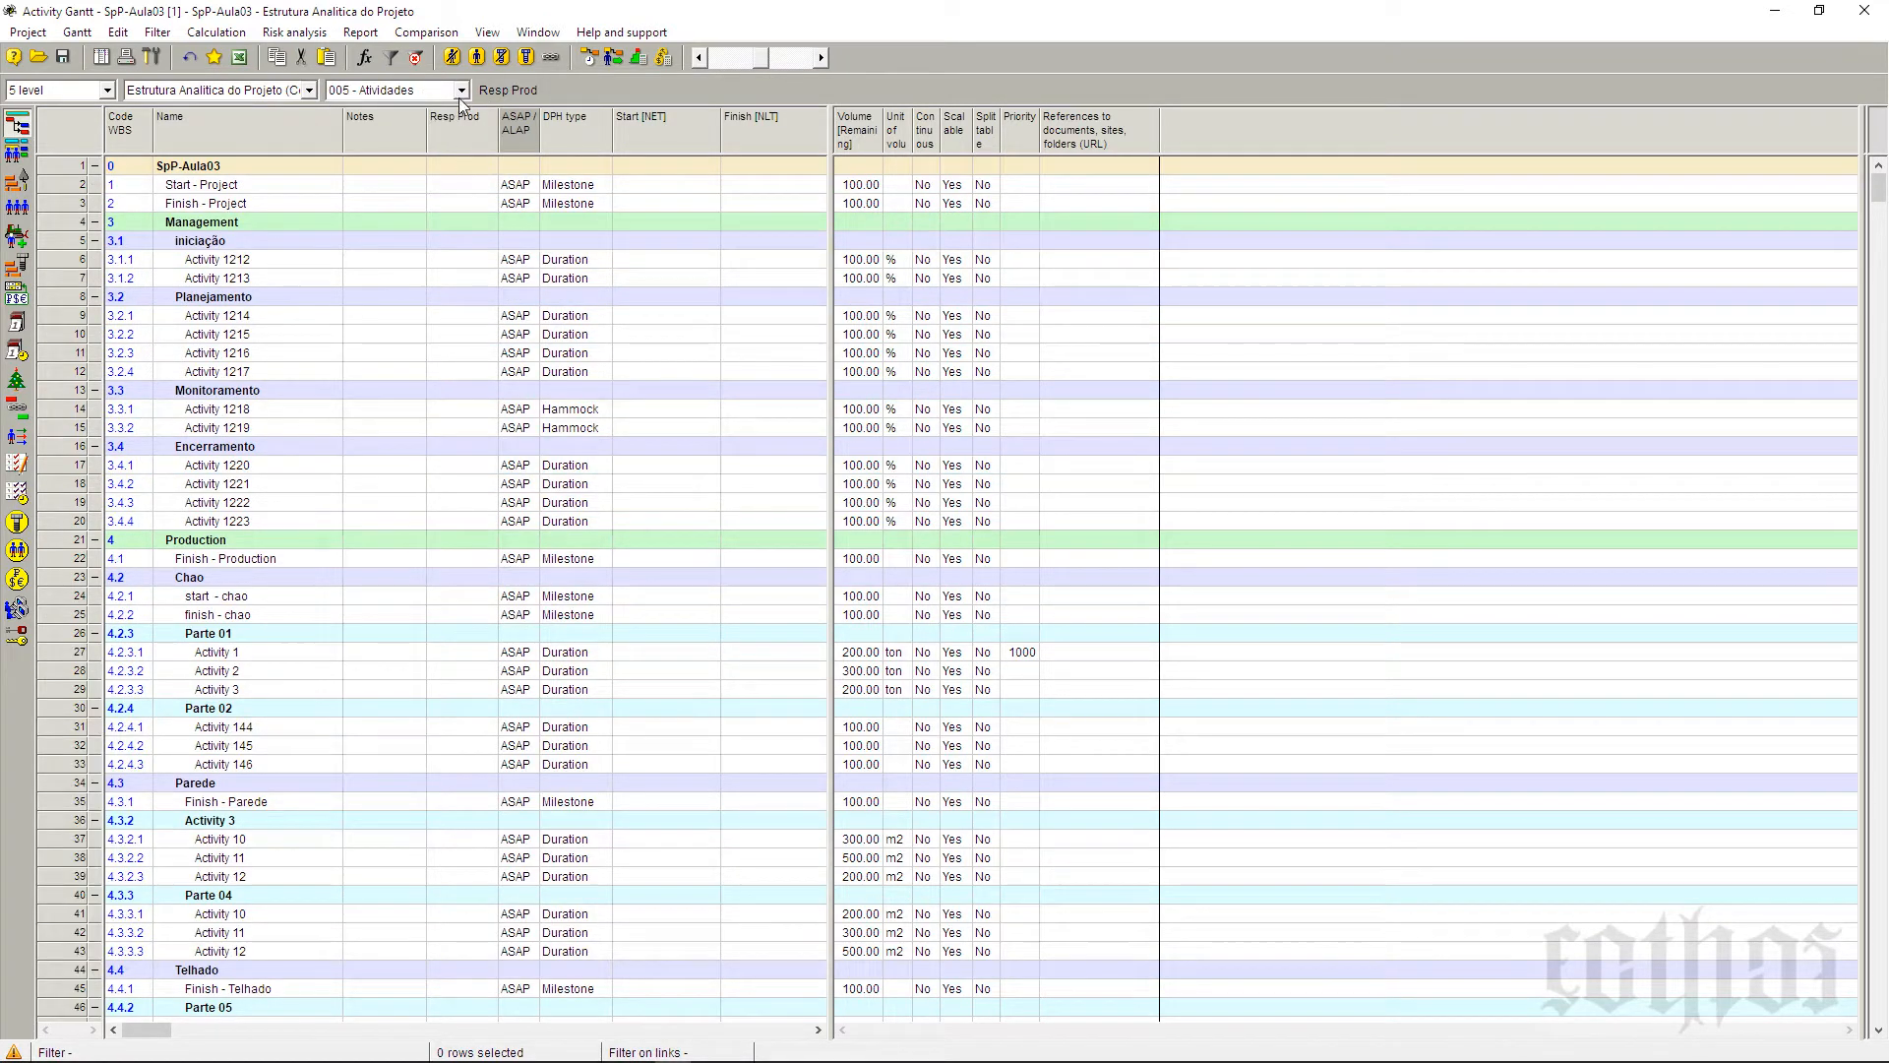
click(459, 94)
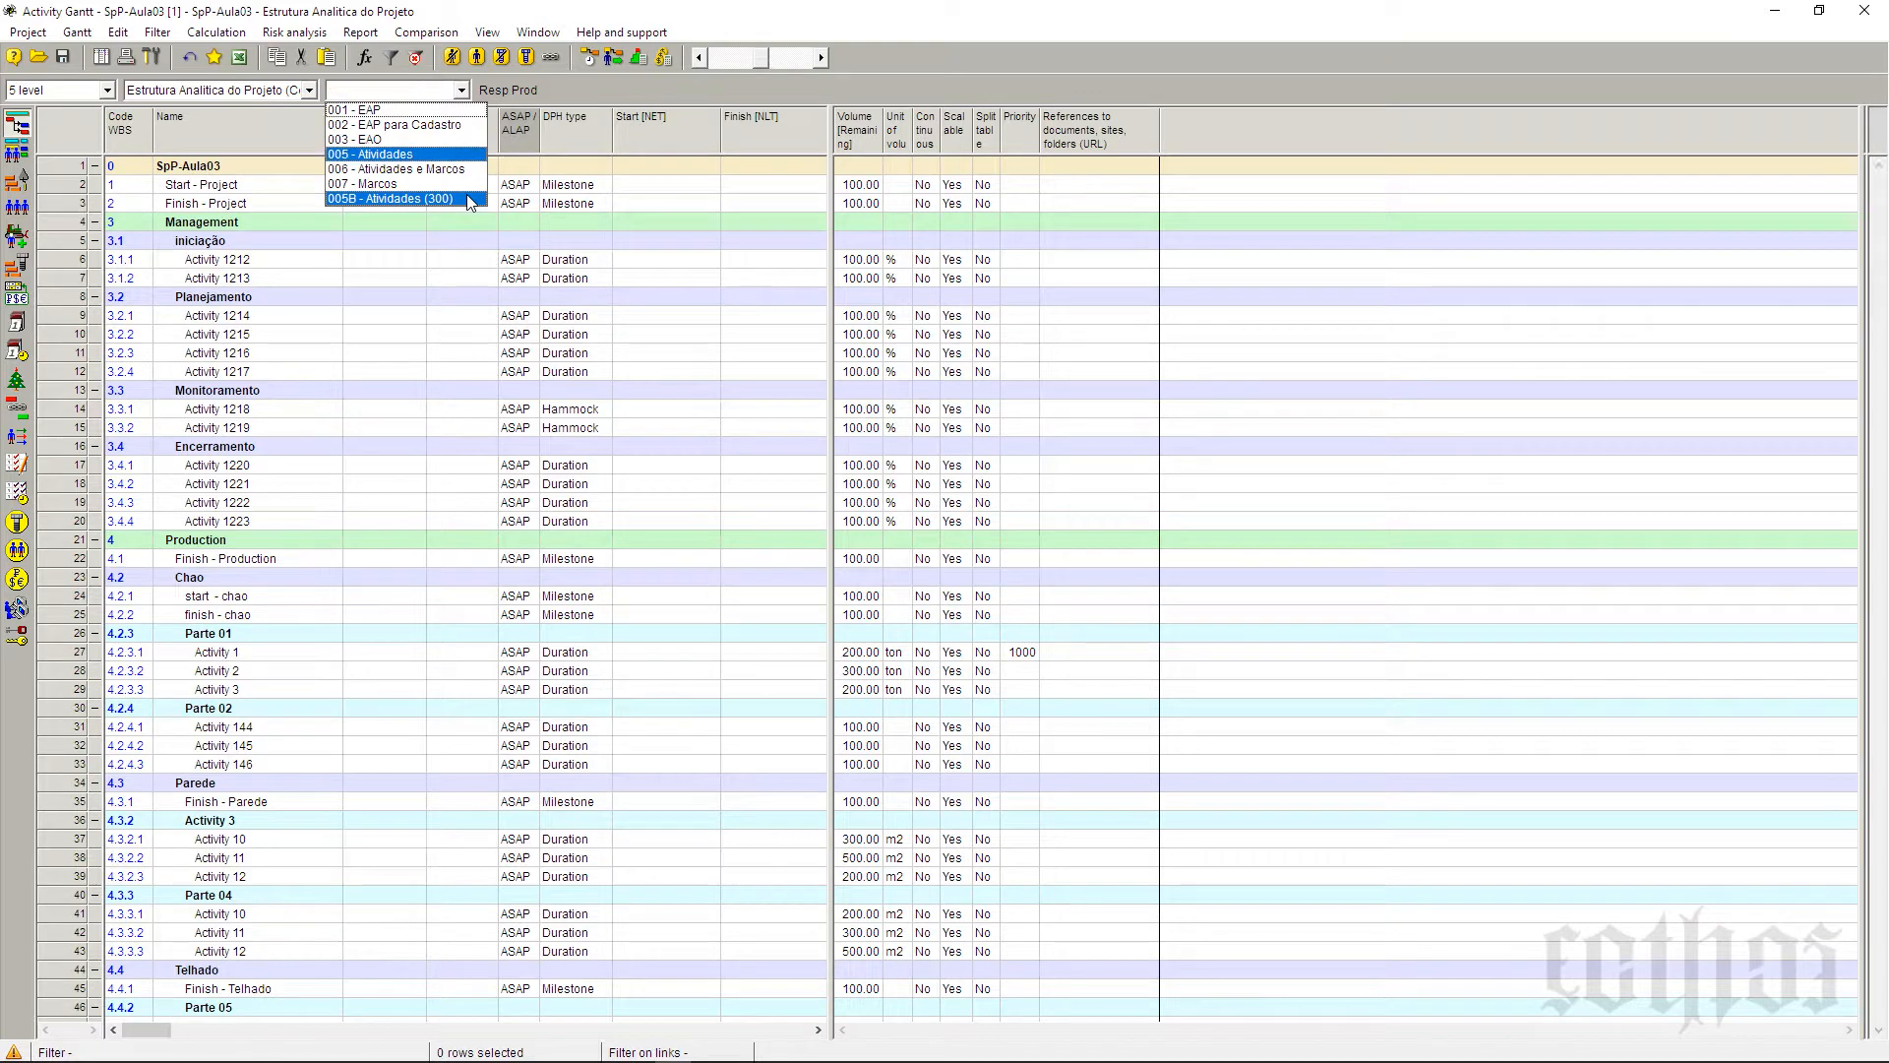
click(470, 199)
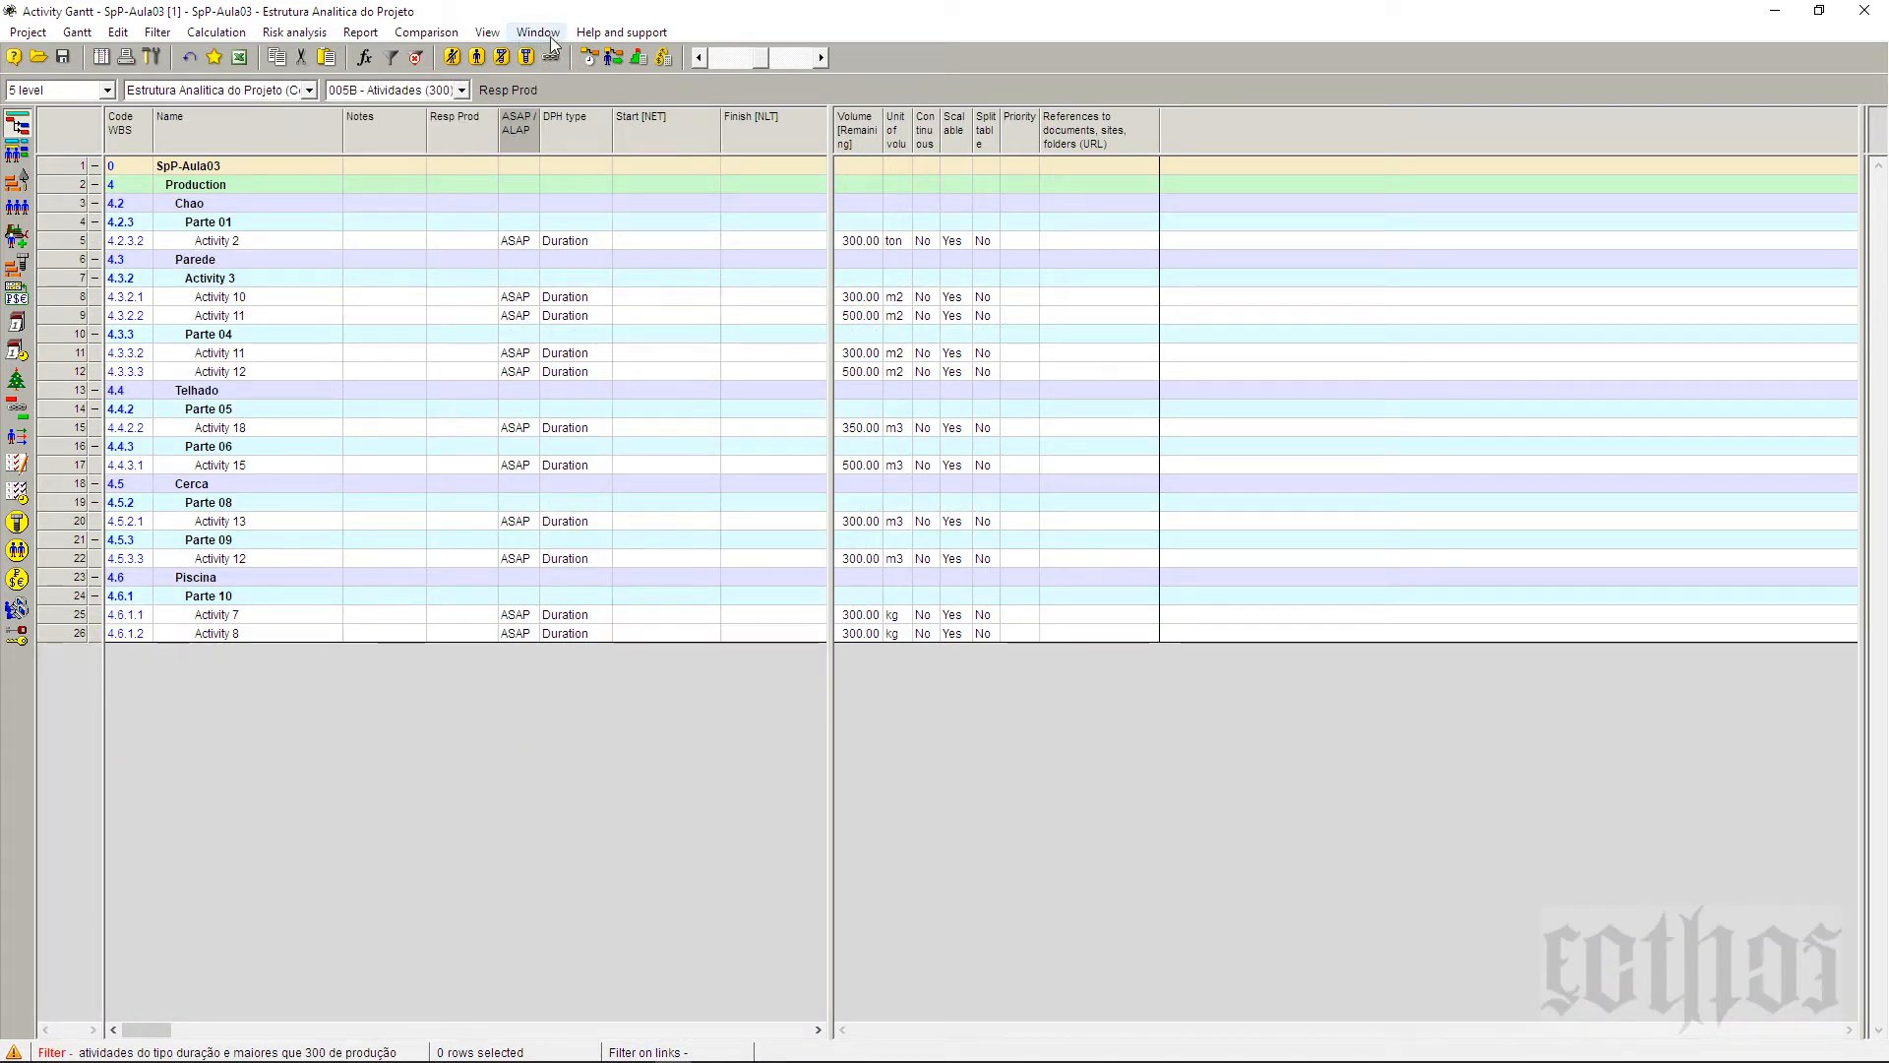
Step: Check where the new layout sits in the layout list, and open the Layouts table with the 005B row selected
click(460, 90)
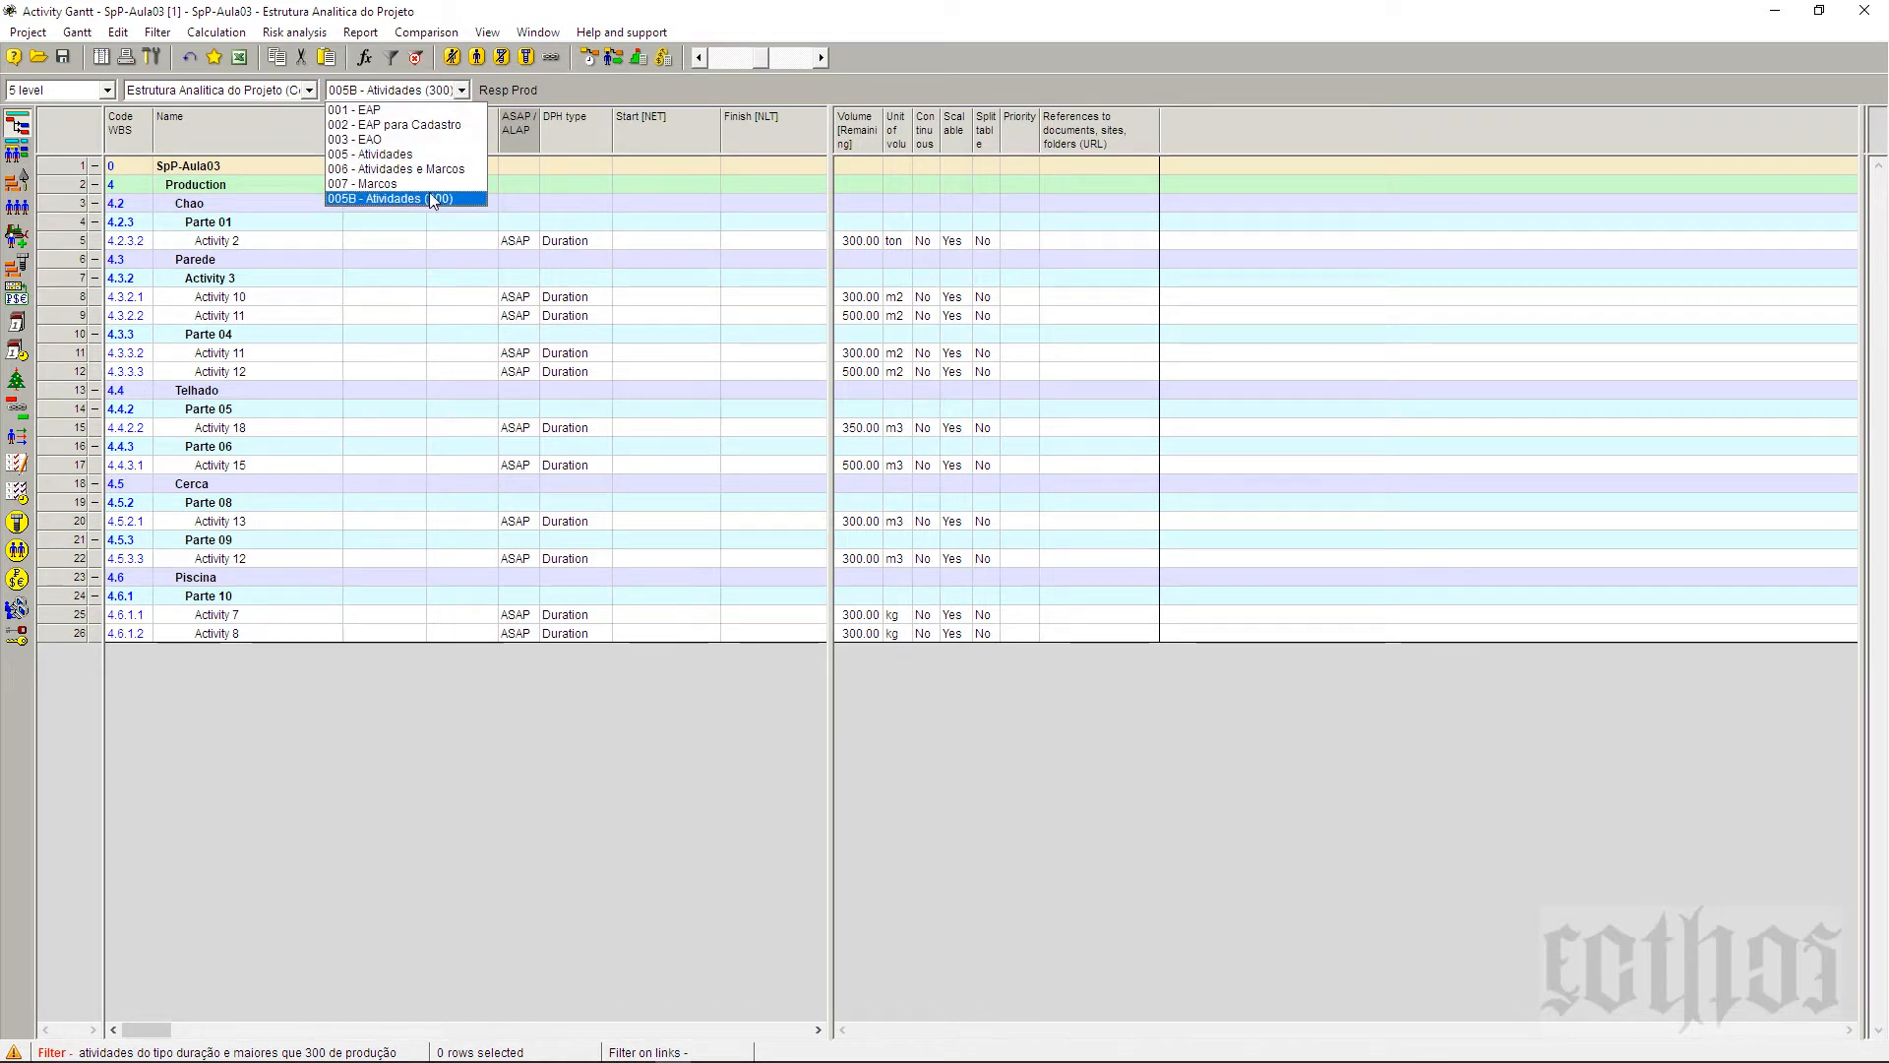
click(502, 37)
click(500, 36)
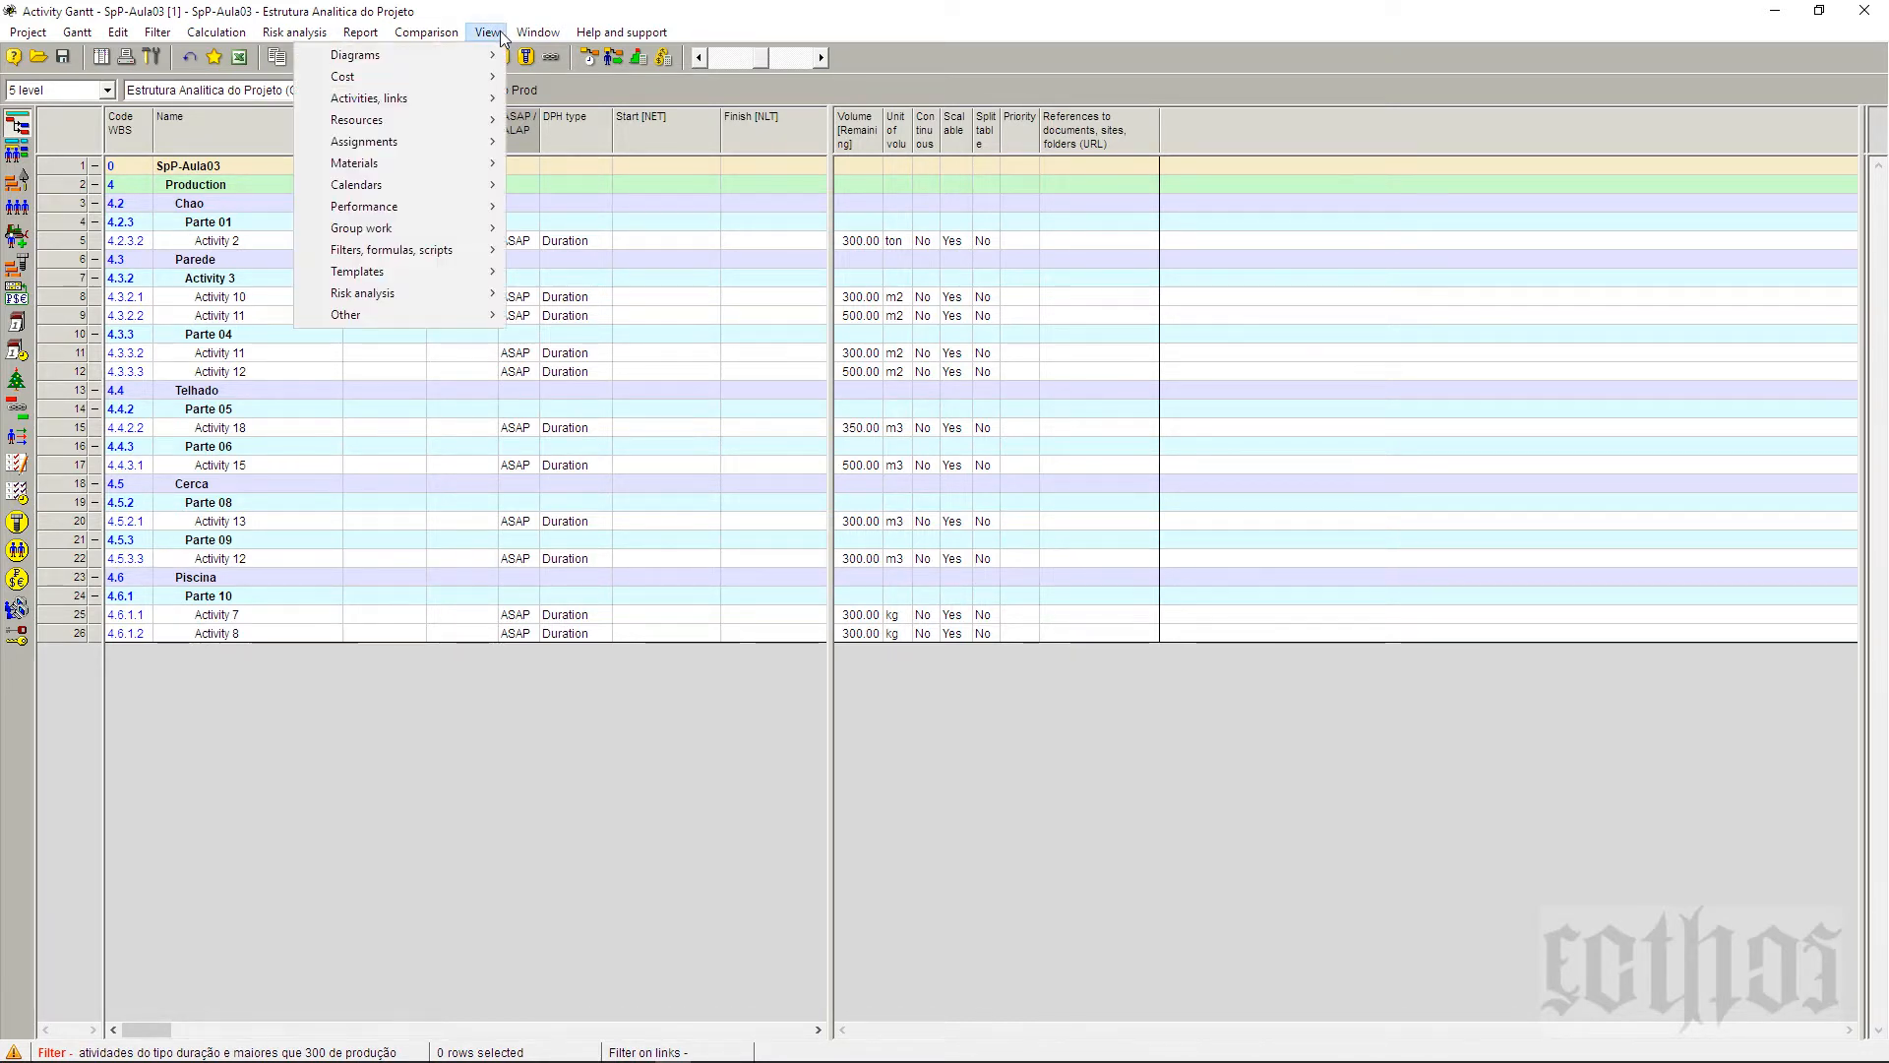
mouse_move(384, 319)
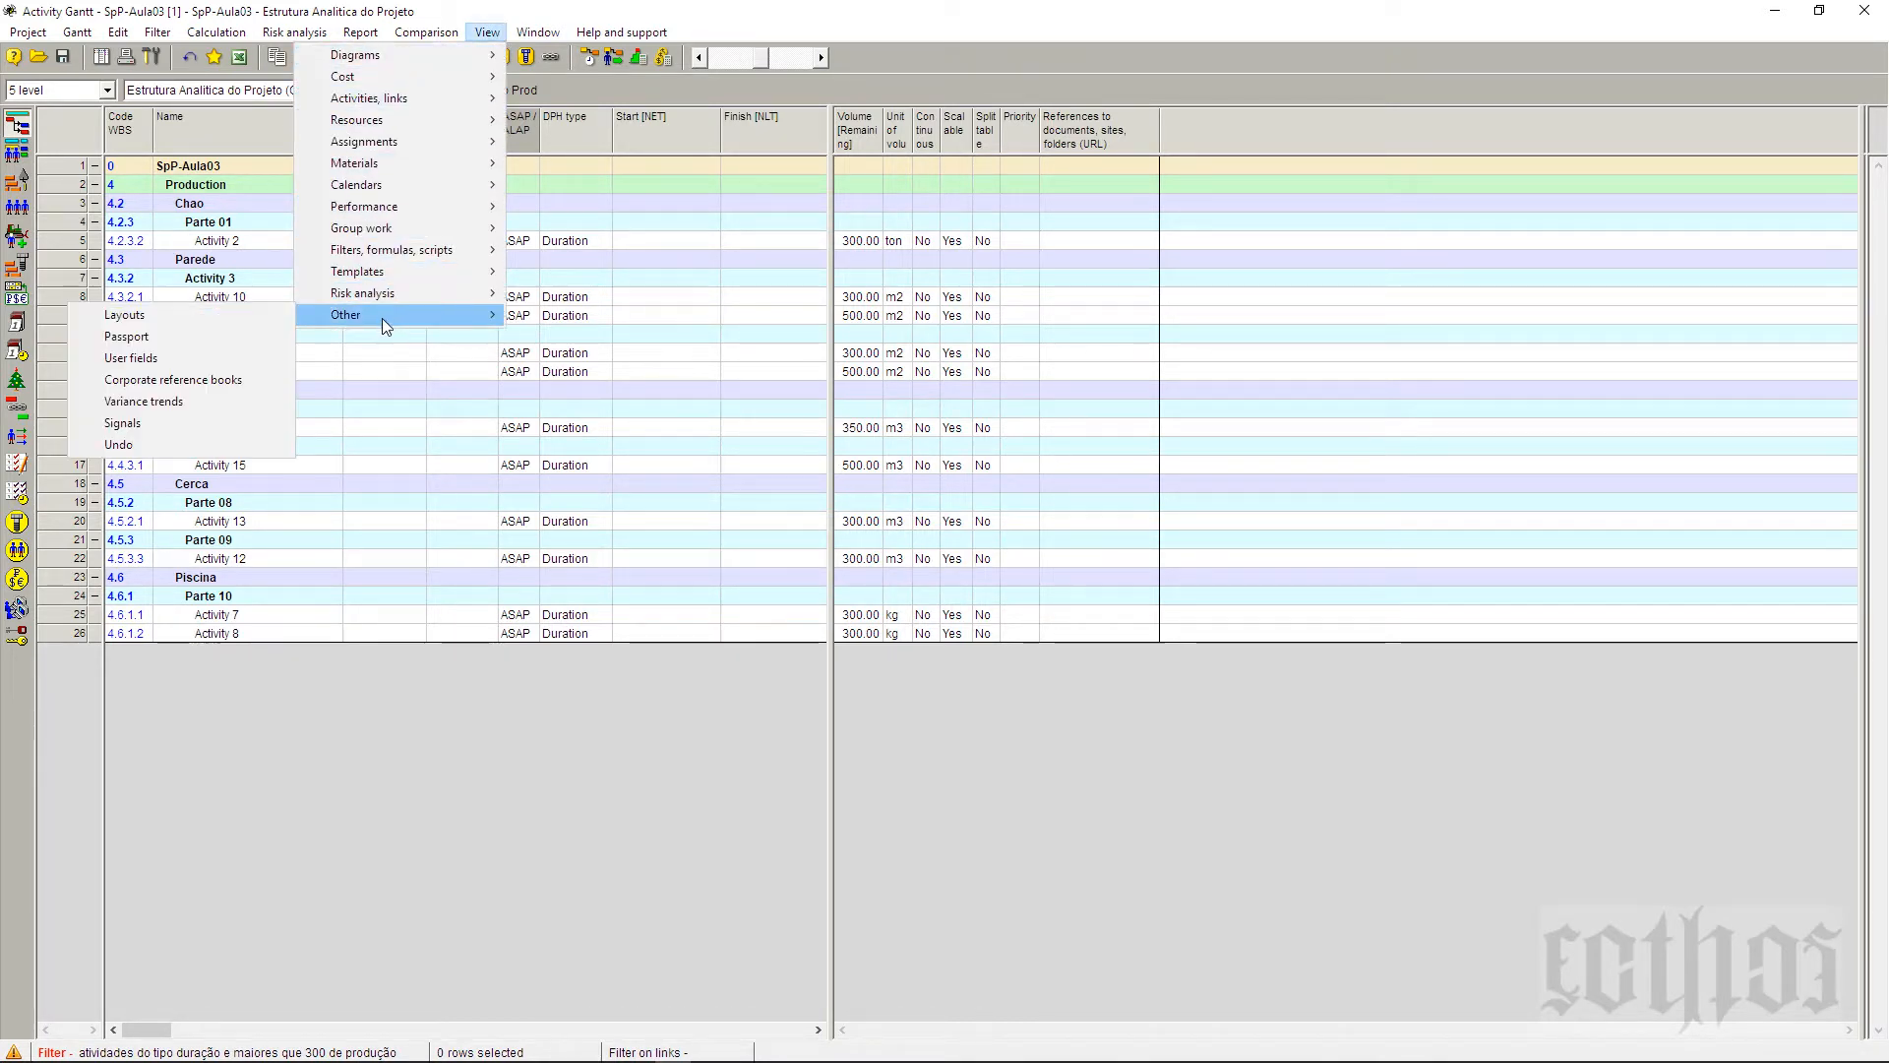
key(Escape)
key(Escape)
key(Escape)
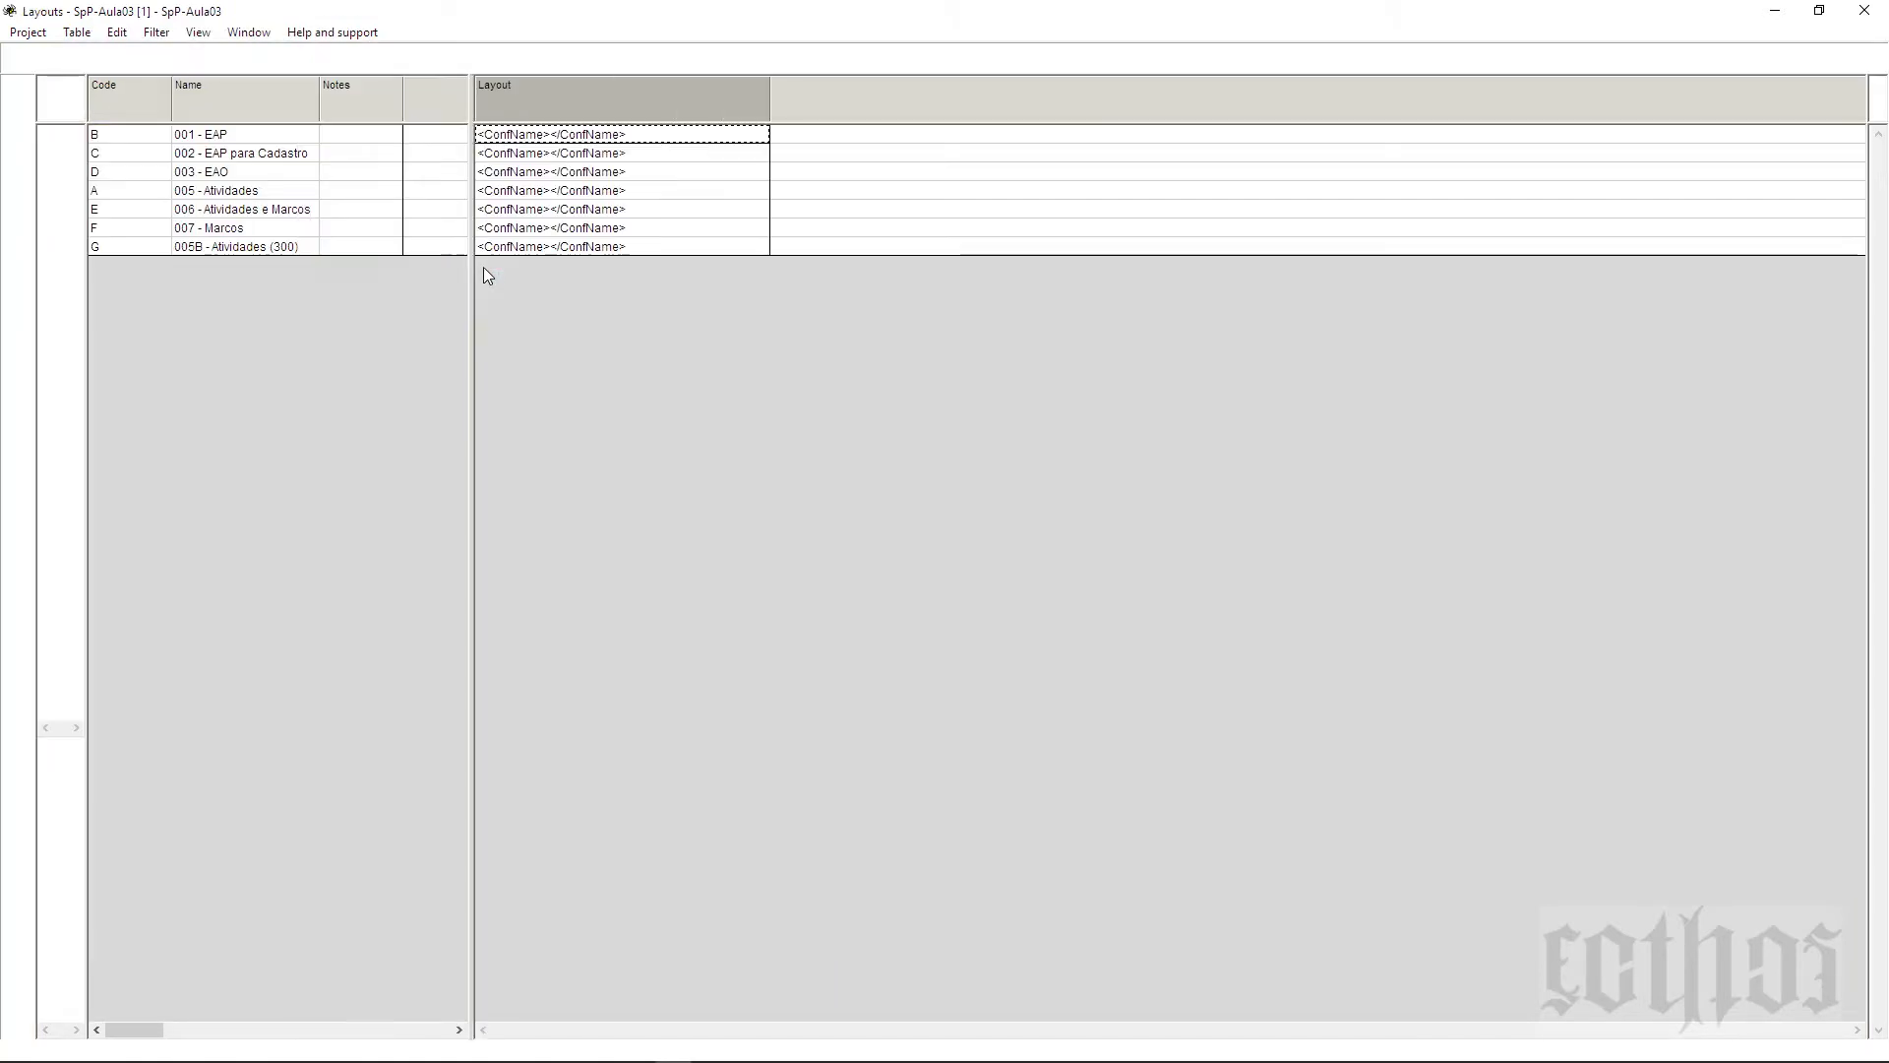
click(71, 246)
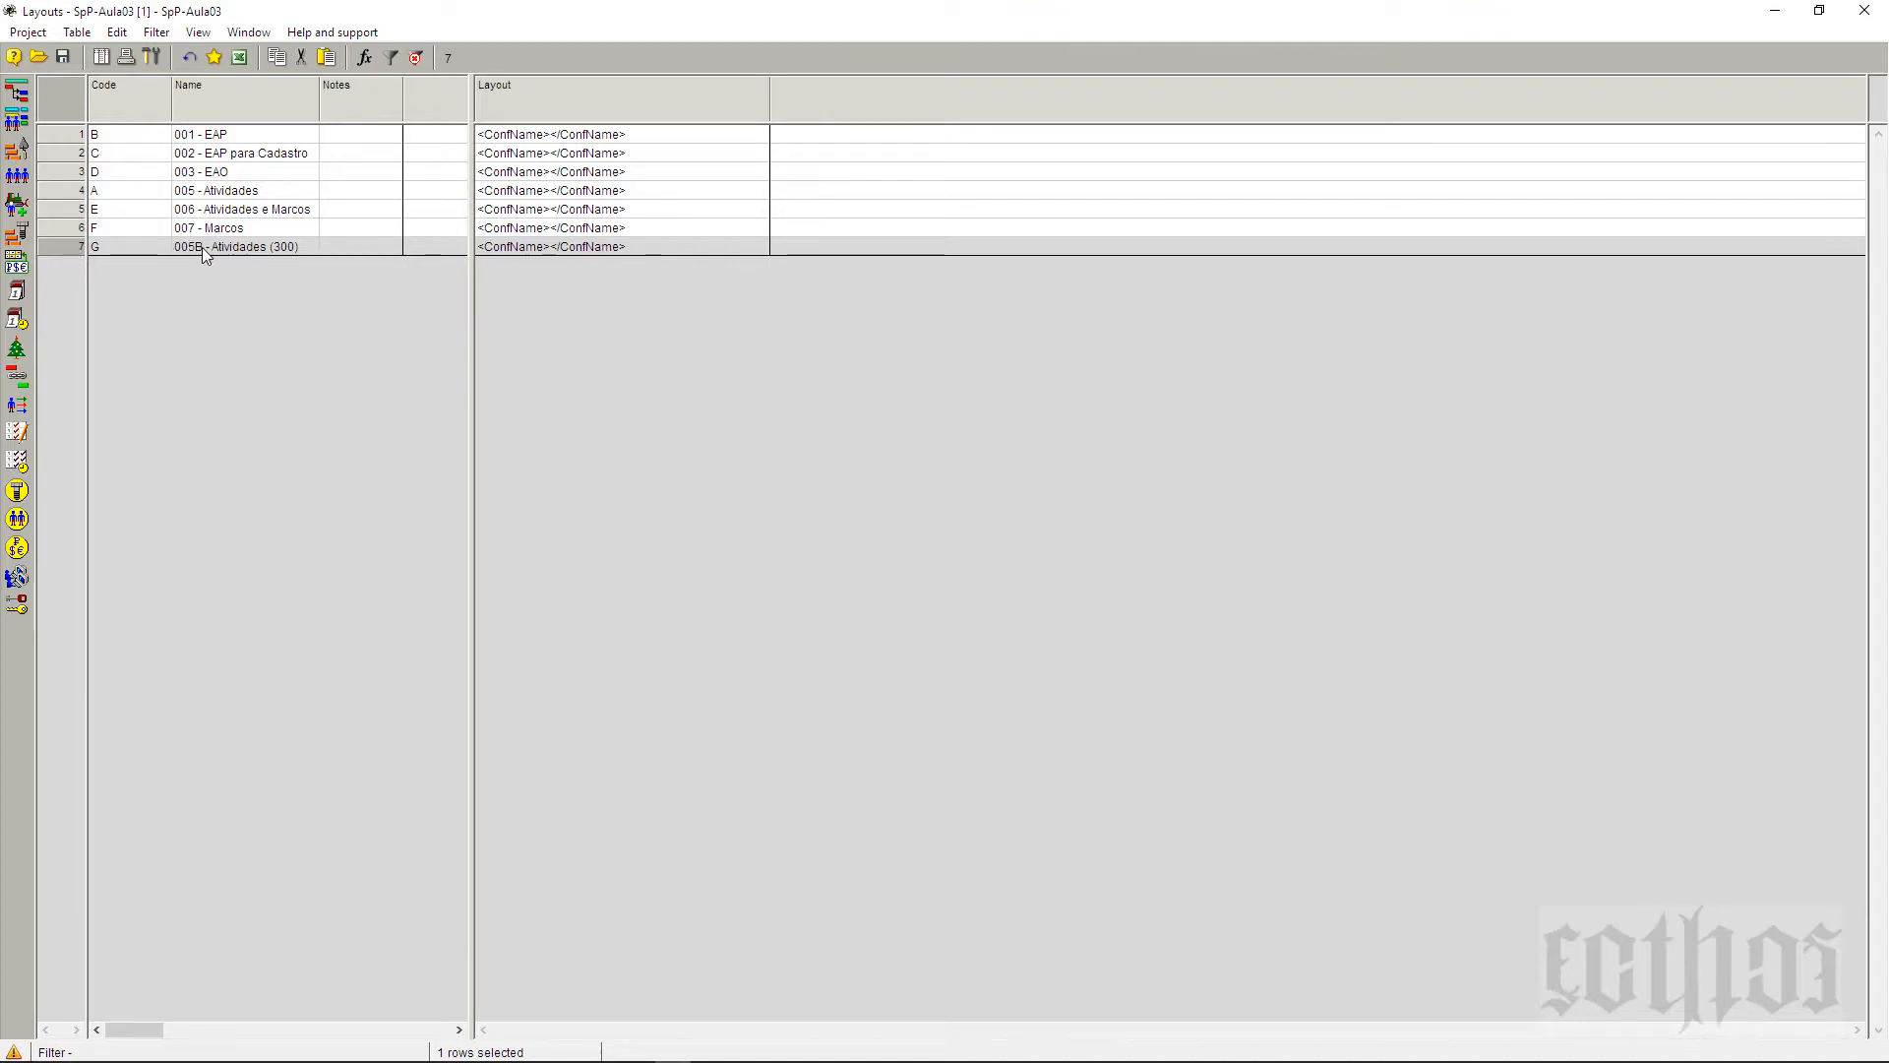
Step: Insert two blank layouts after "006 - Atividades e Marcos" and one blank layout after "005 - Atividades"
click(43, 208)
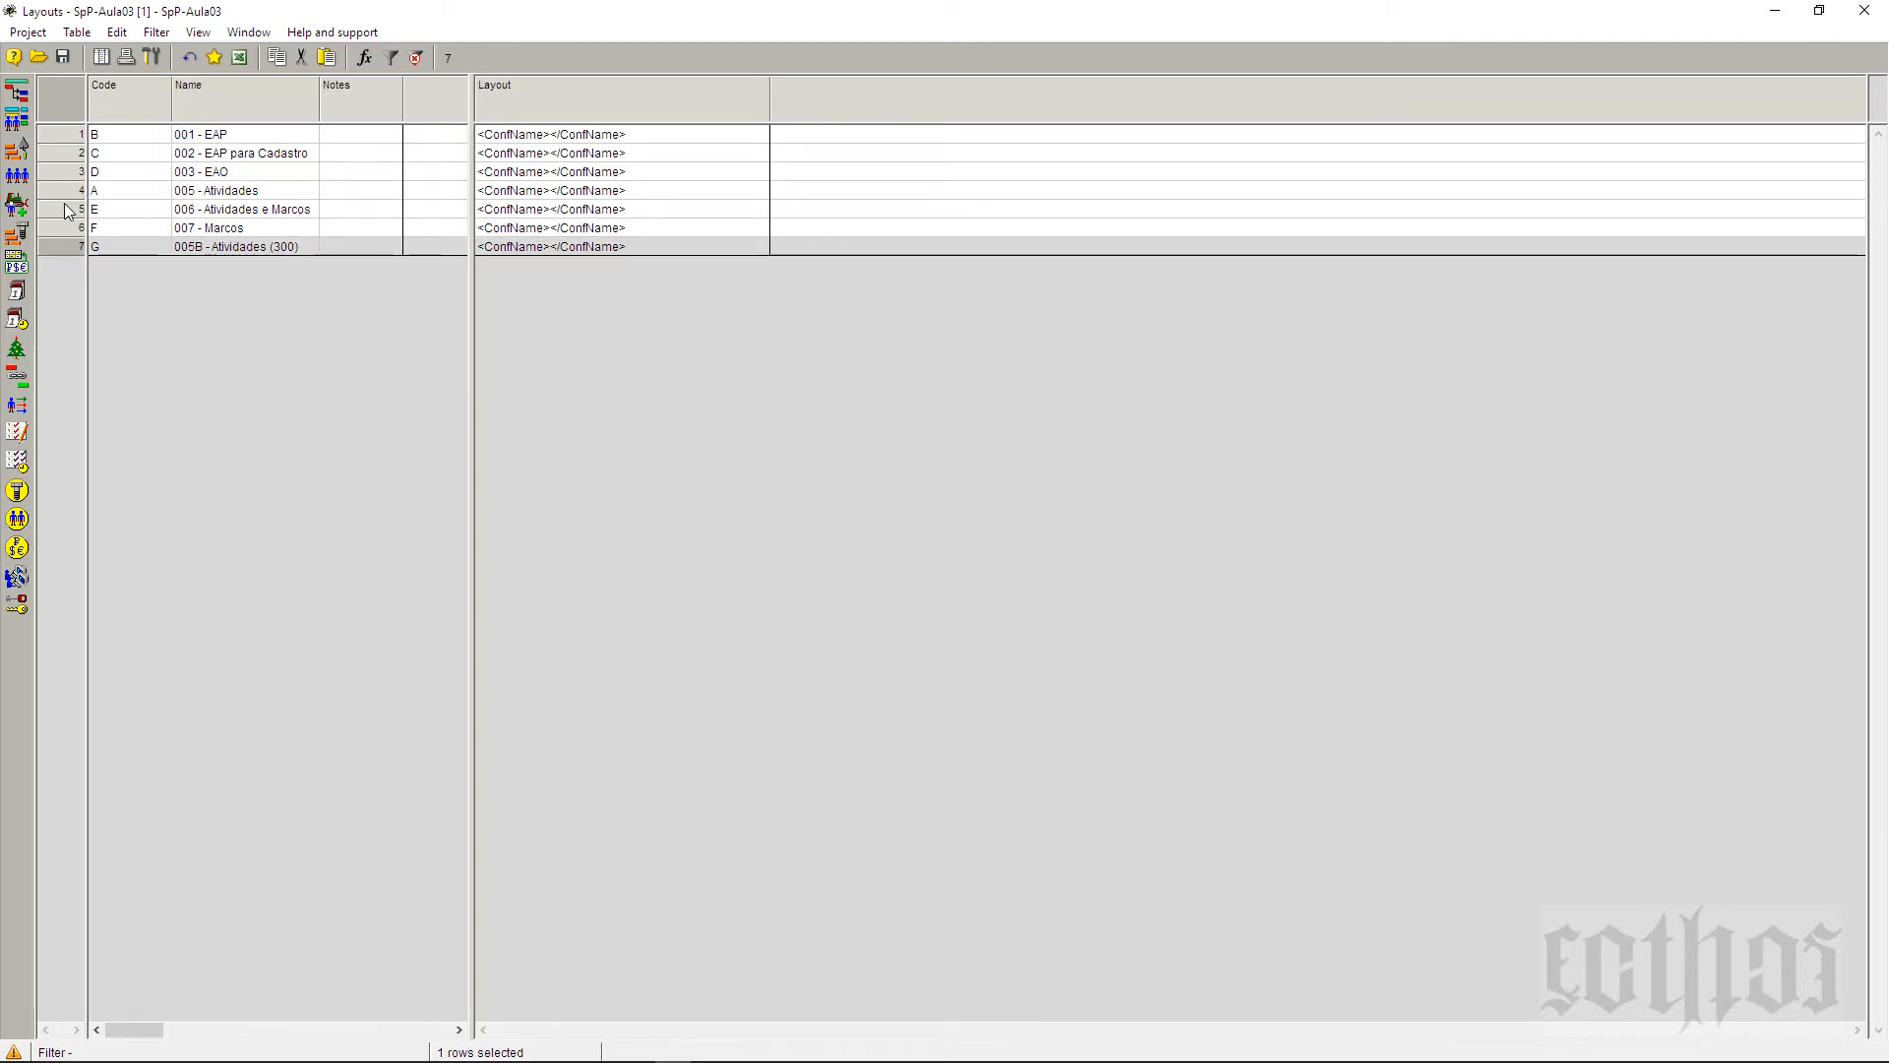
click(64, 206)
key(Insert)
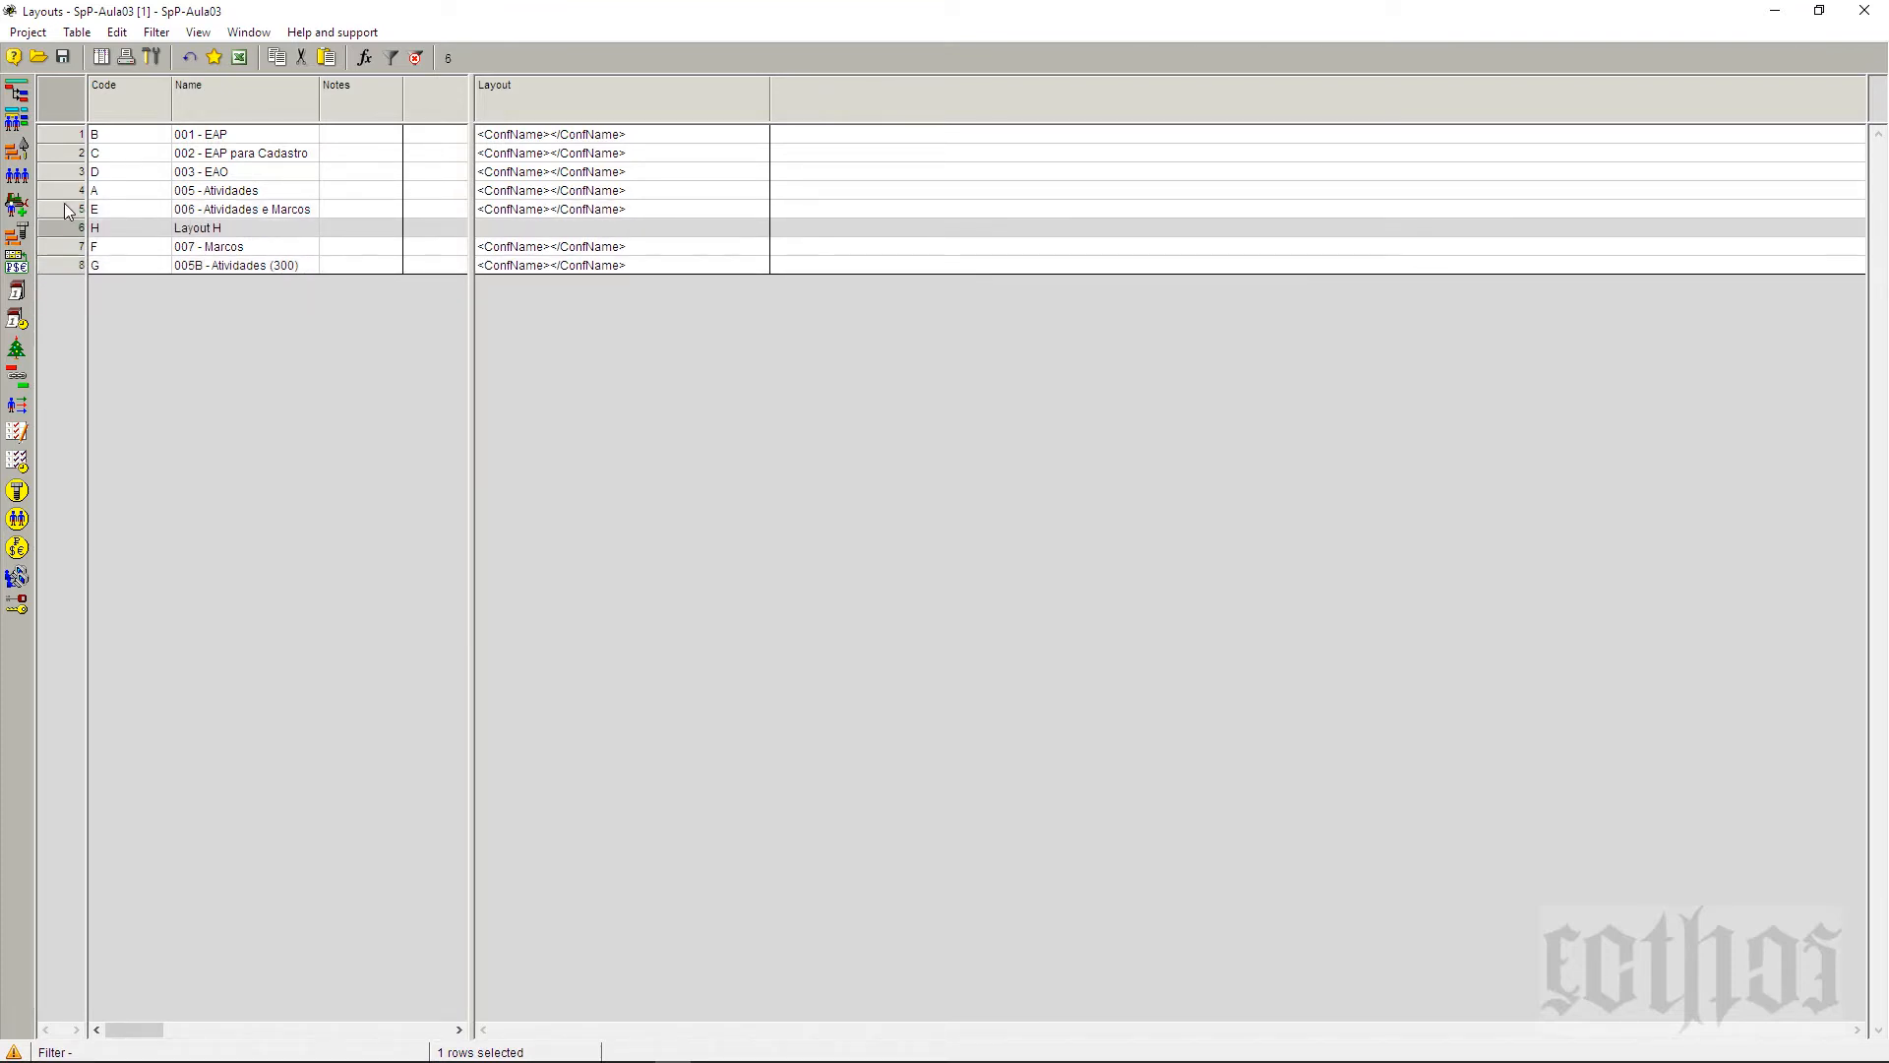
click(65, 209)
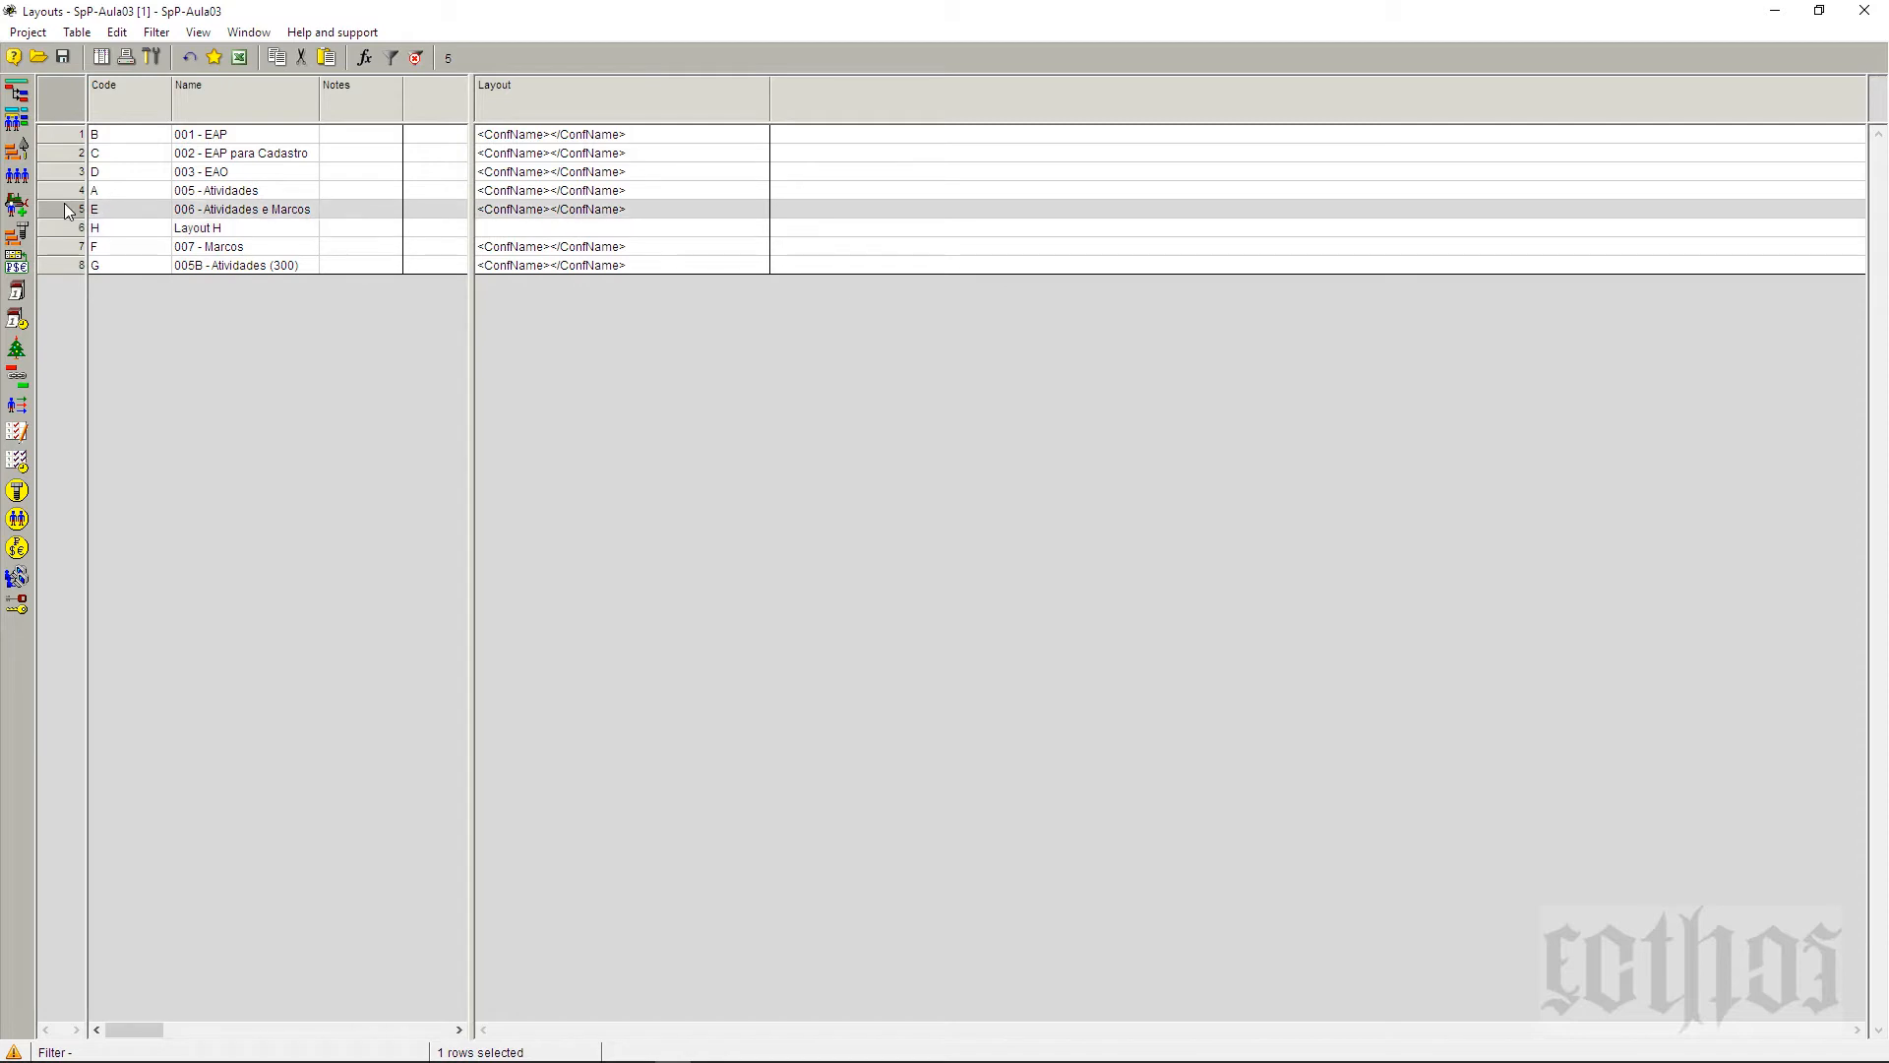
key(Insert)
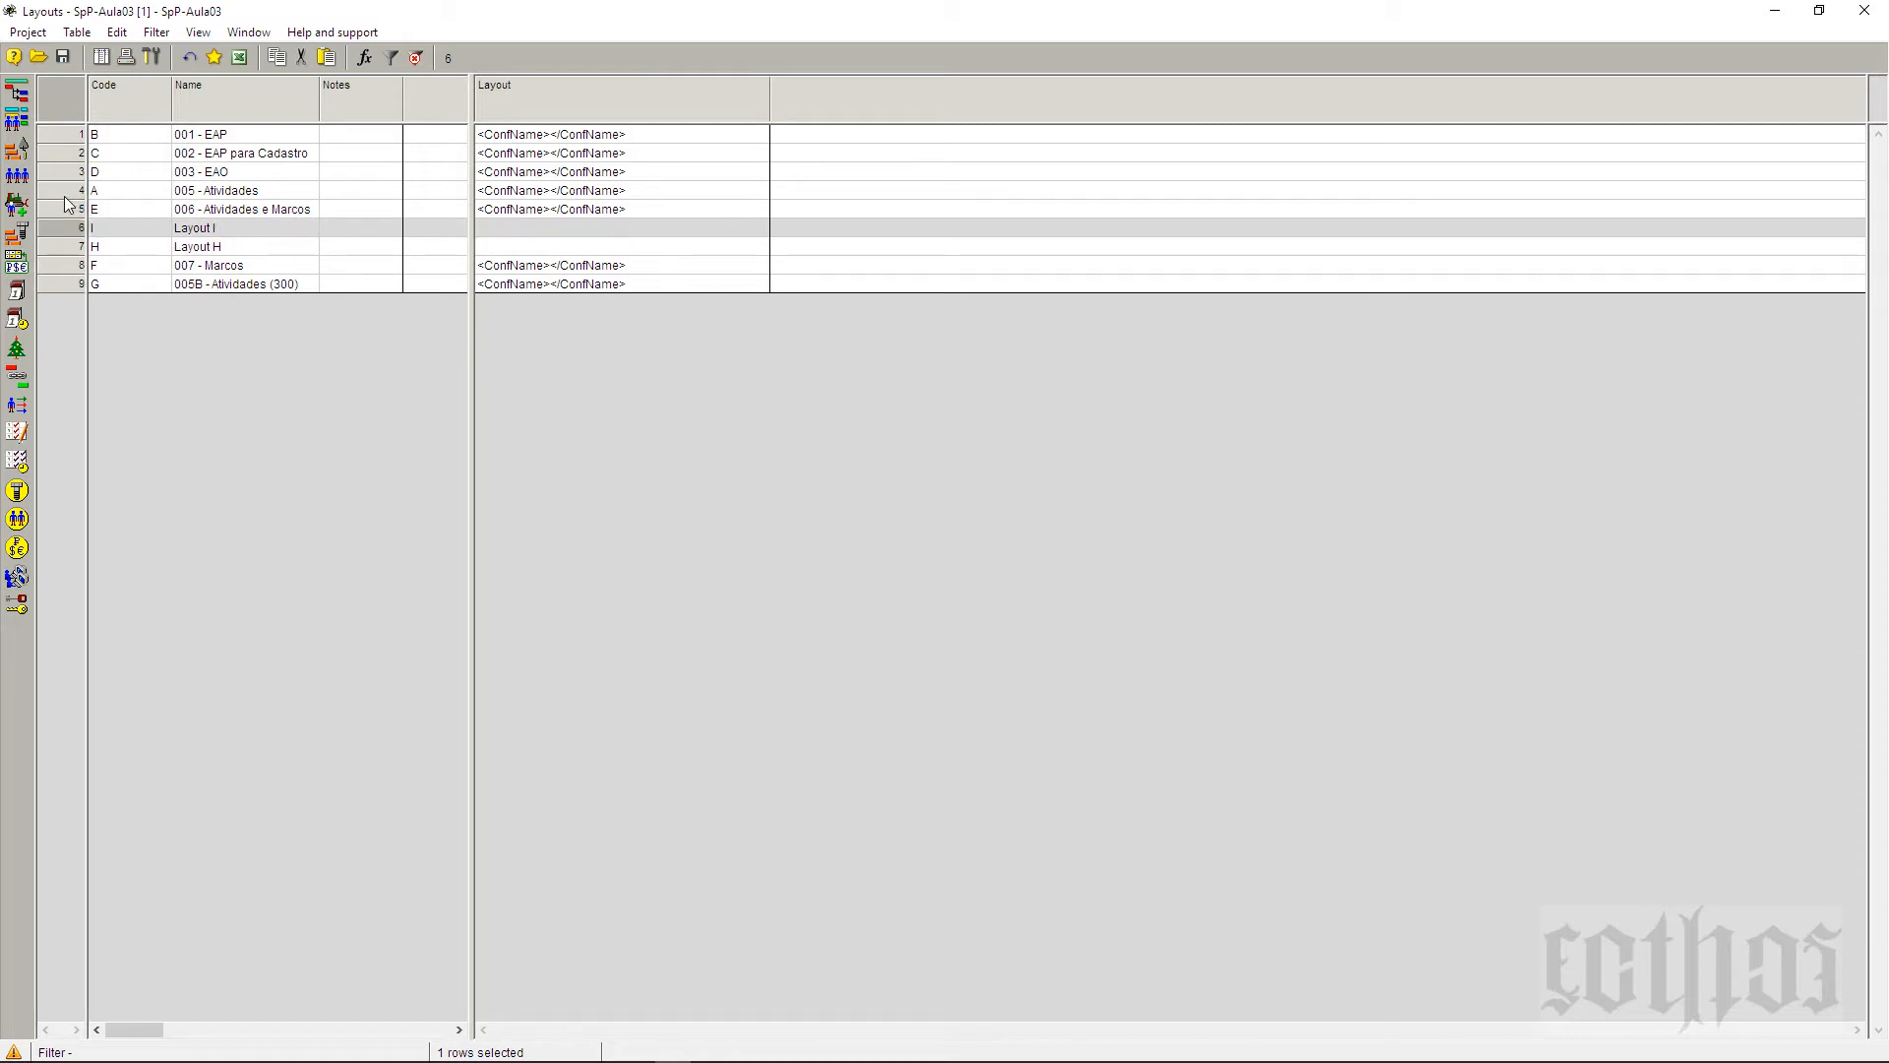
click(61, 187)
key(Insert)
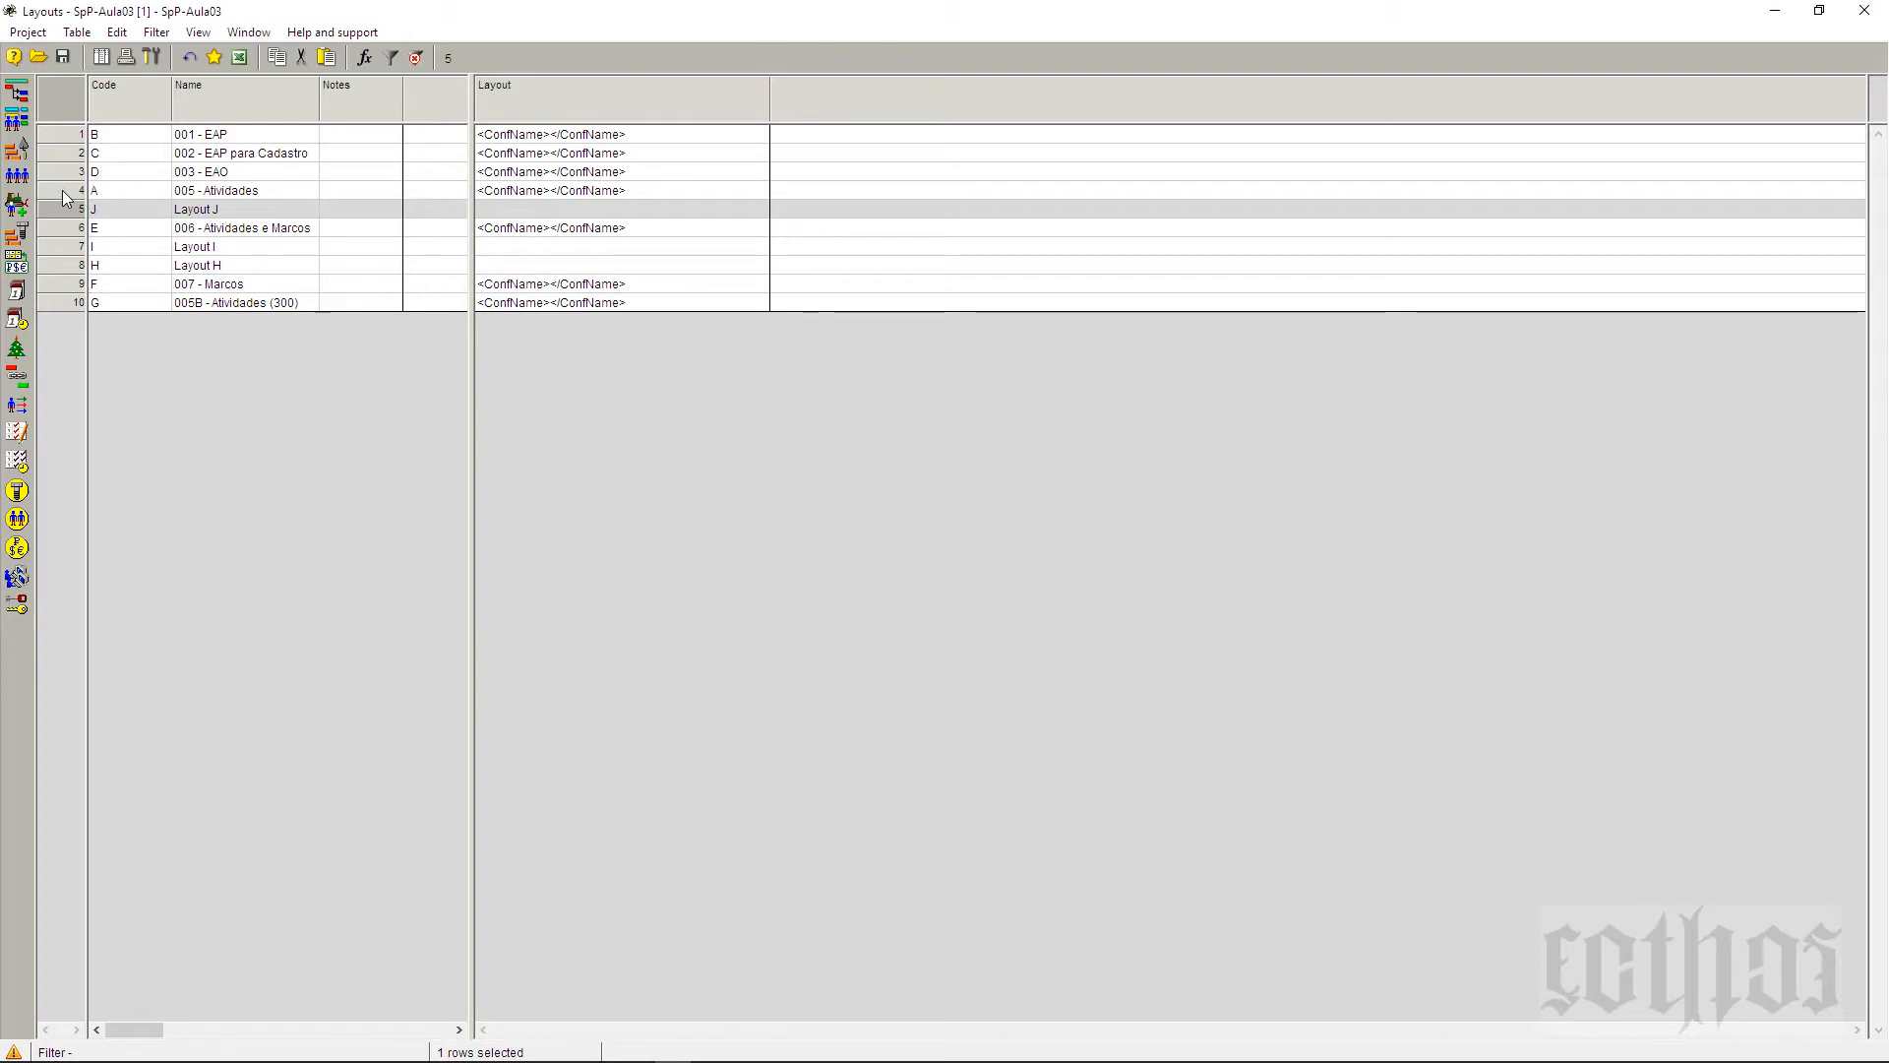
Step: Copy the layout "005B - Atividades (300)" and paste it directly below the blank Layout J
click(53, 305)
right_click(53, 307)
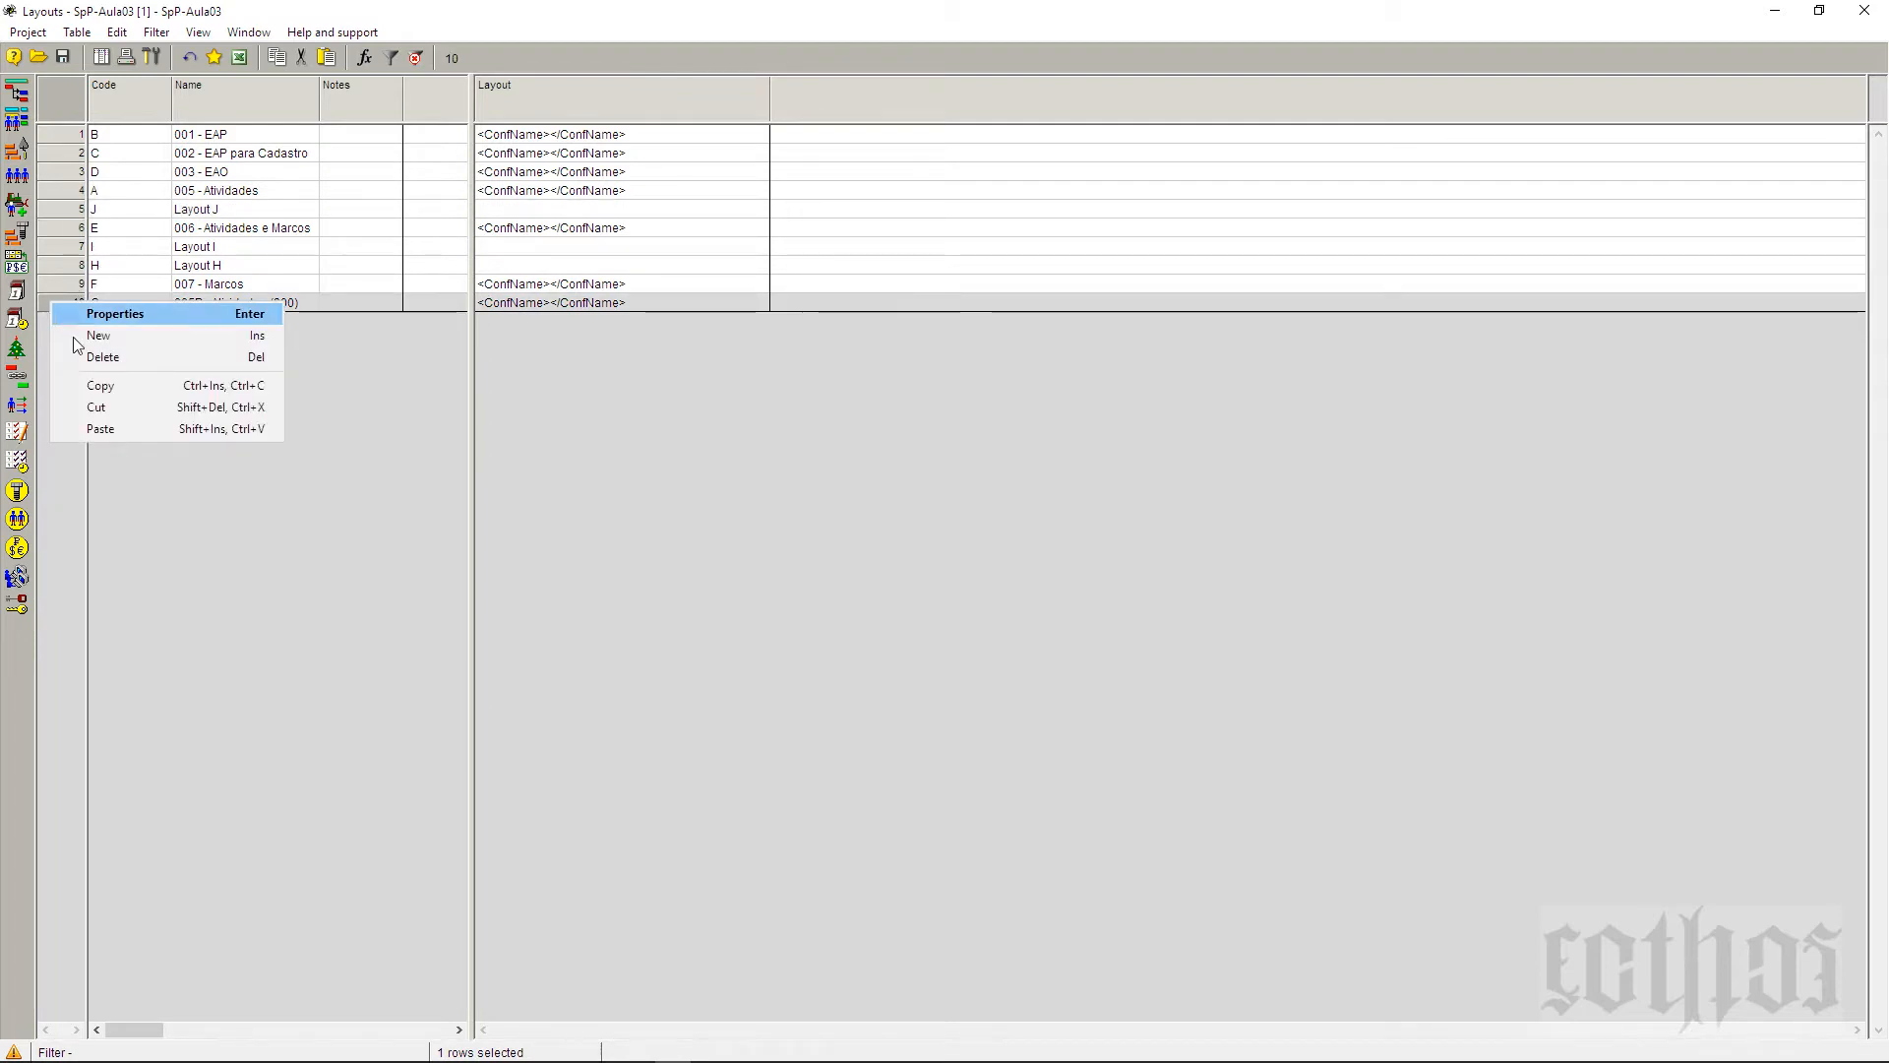
click(97, 391)
click(71, 211)
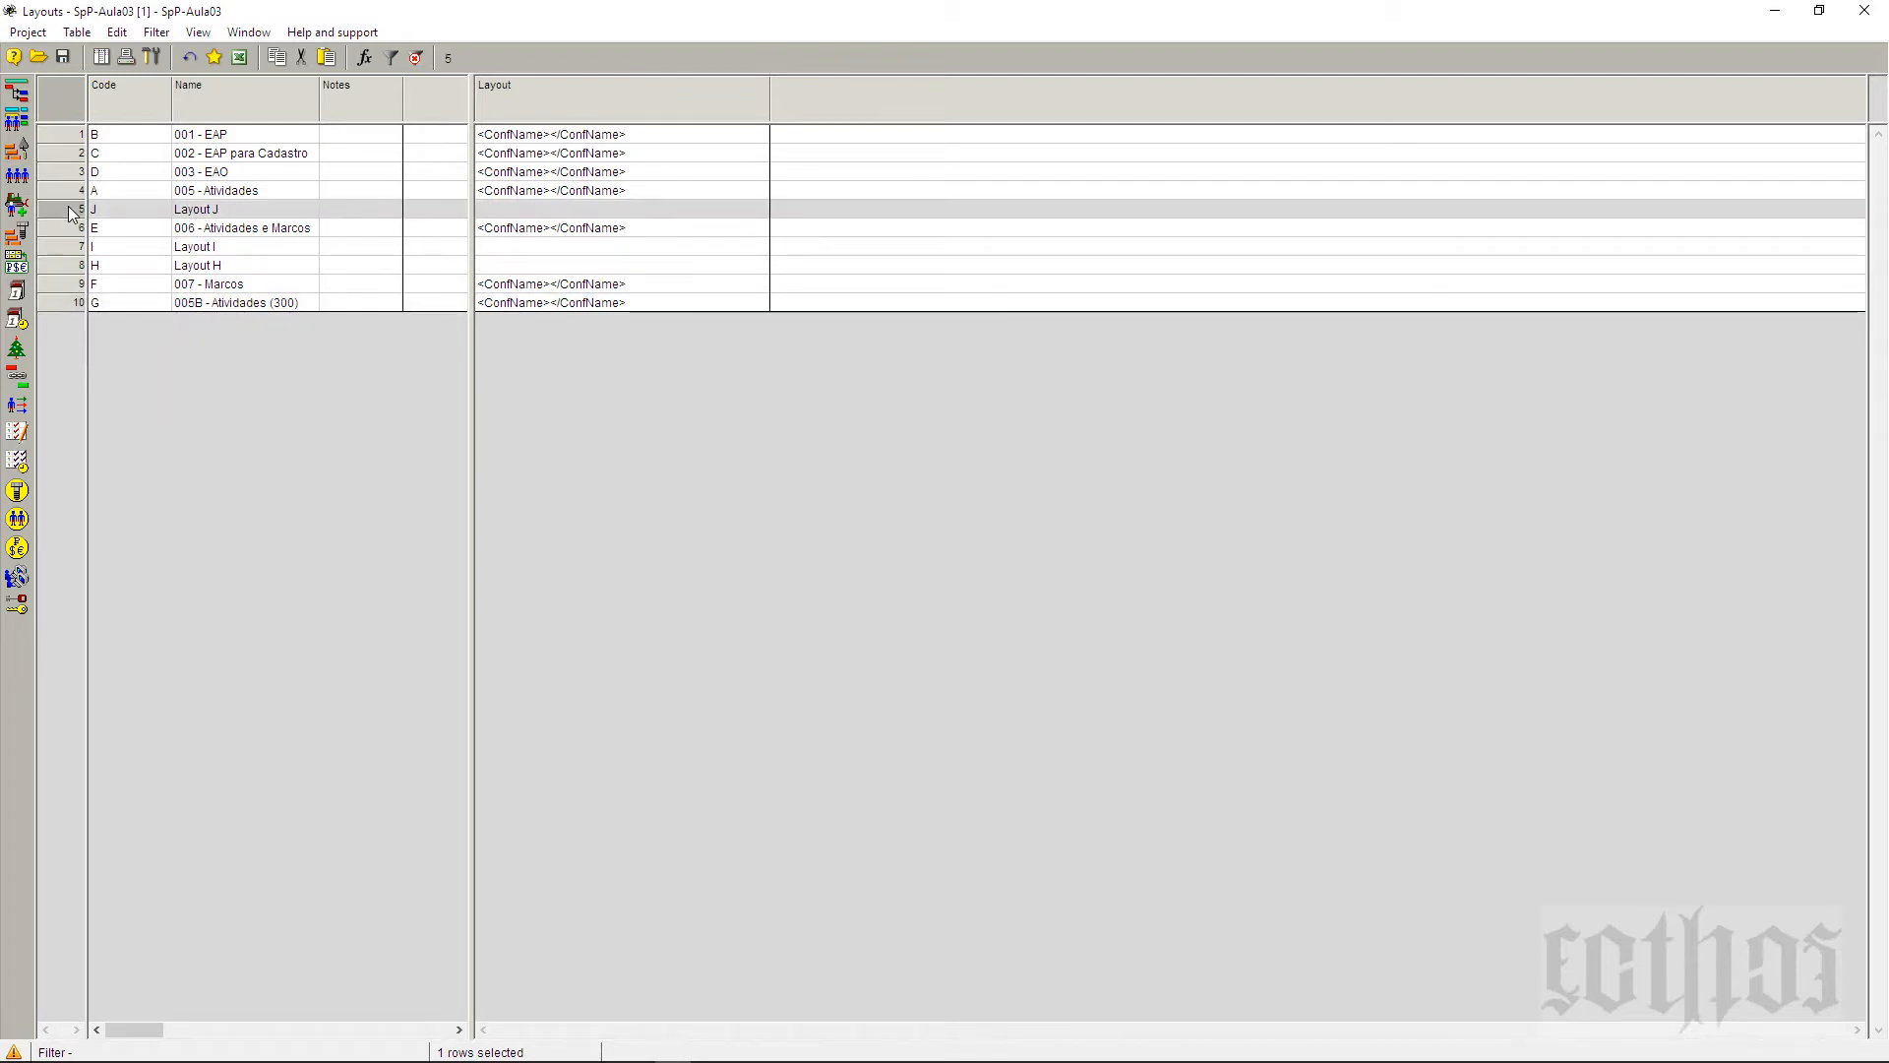
right_click(68, 205)
click(119, 336)
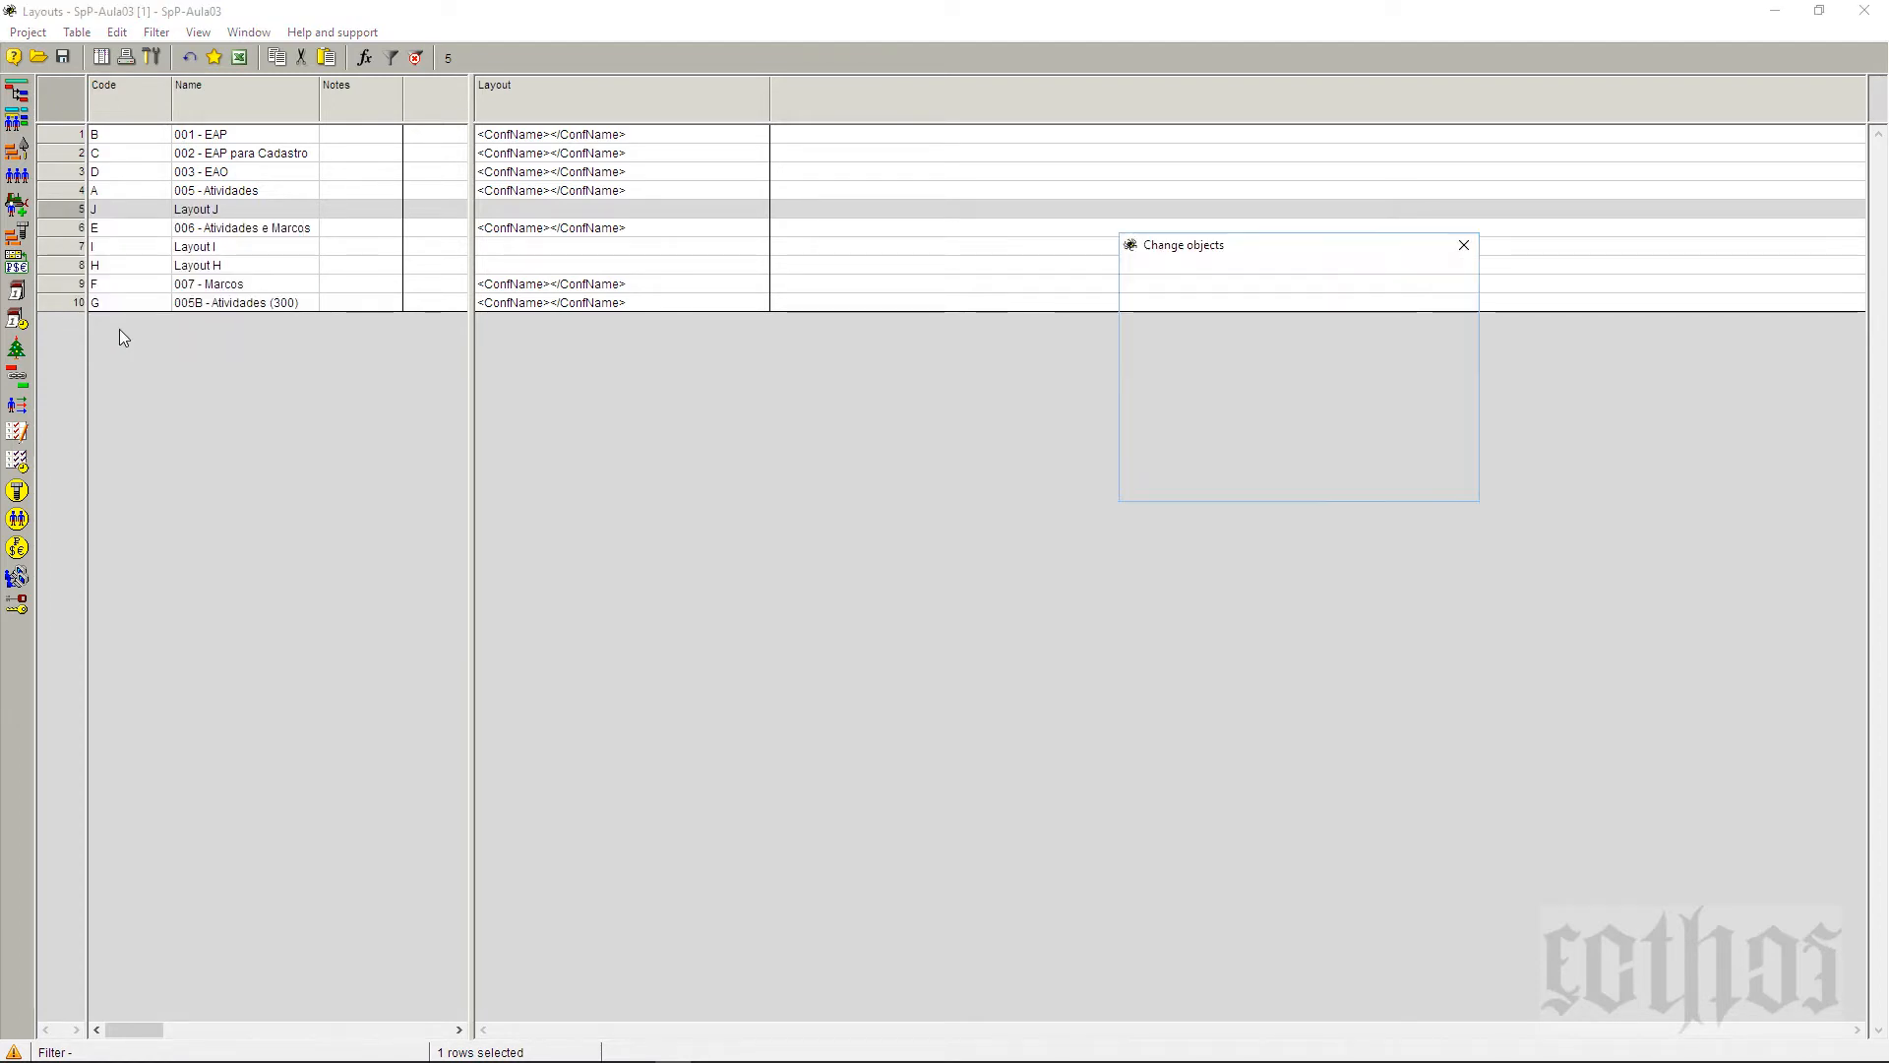
click(1184, 482)
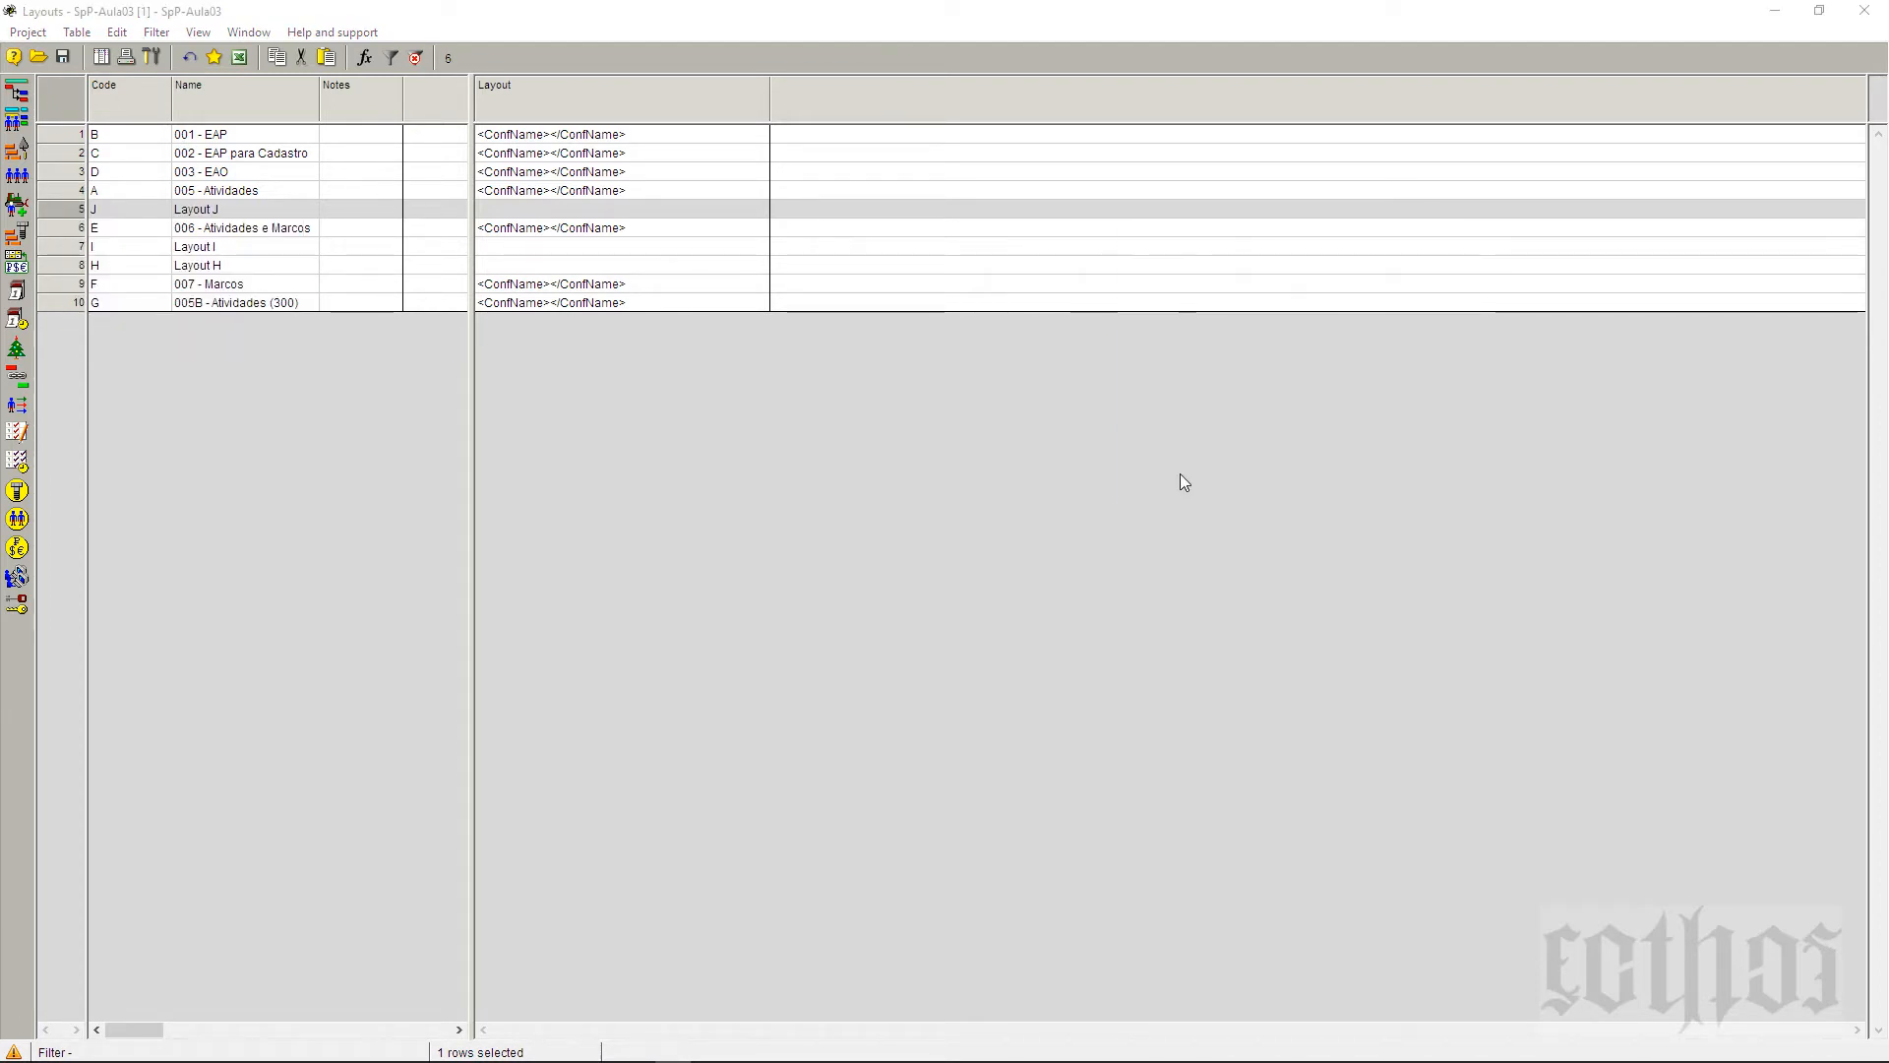
click(1103, 606)
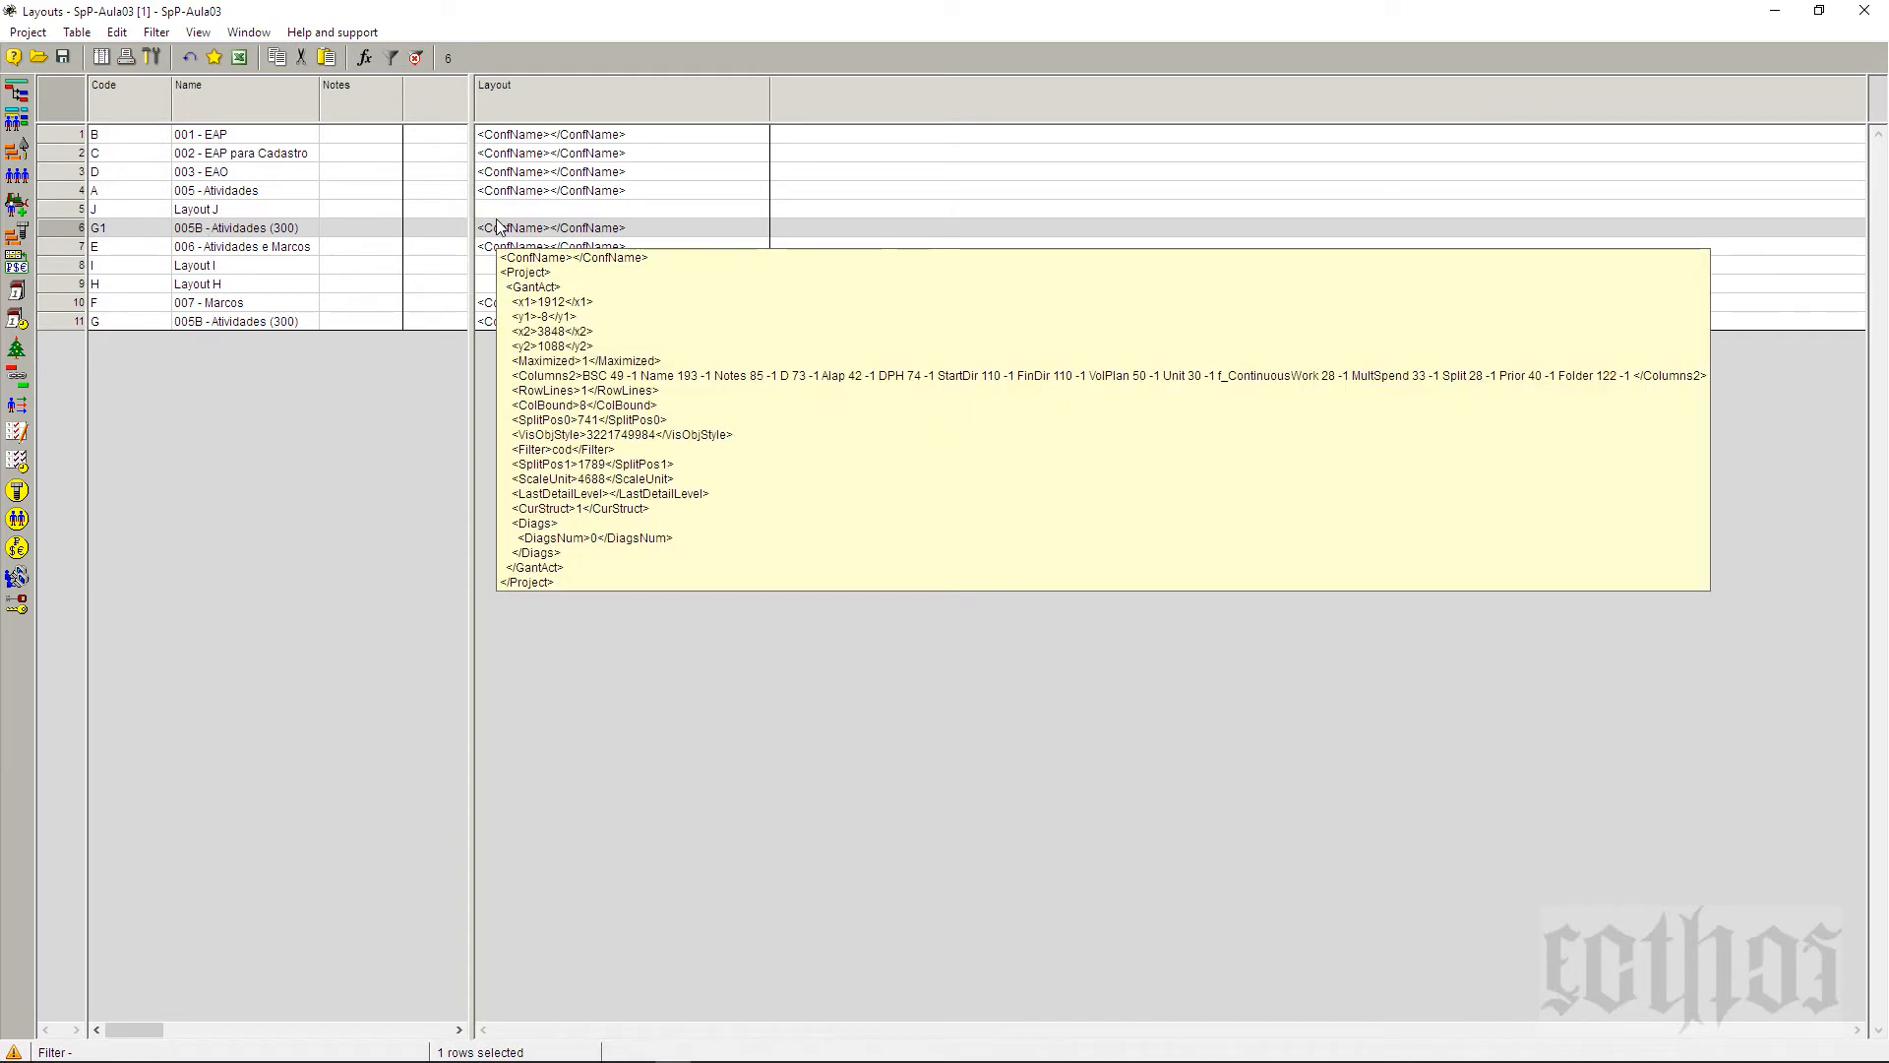
Step: Delete the original layout "005B - Atividades (300)" with code G from the end of the Layouts table
click(61, 327)
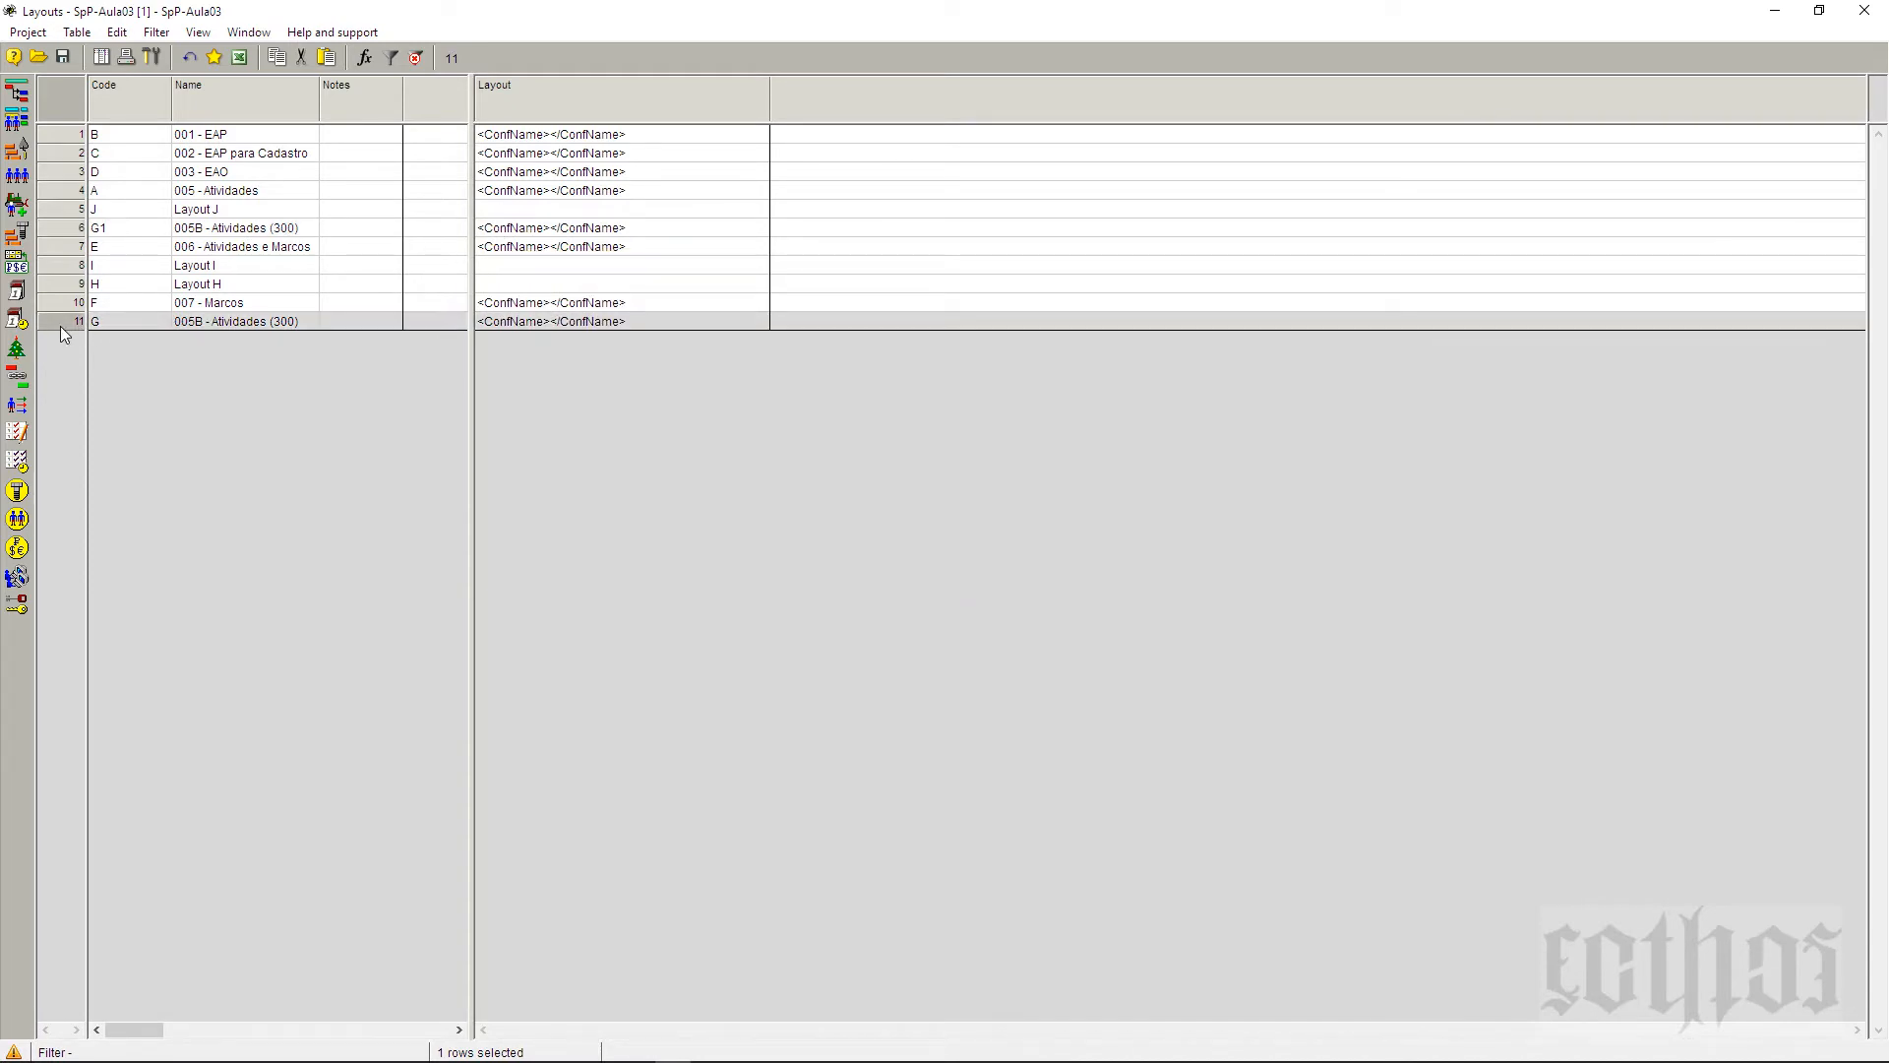
right_click(61, 327)
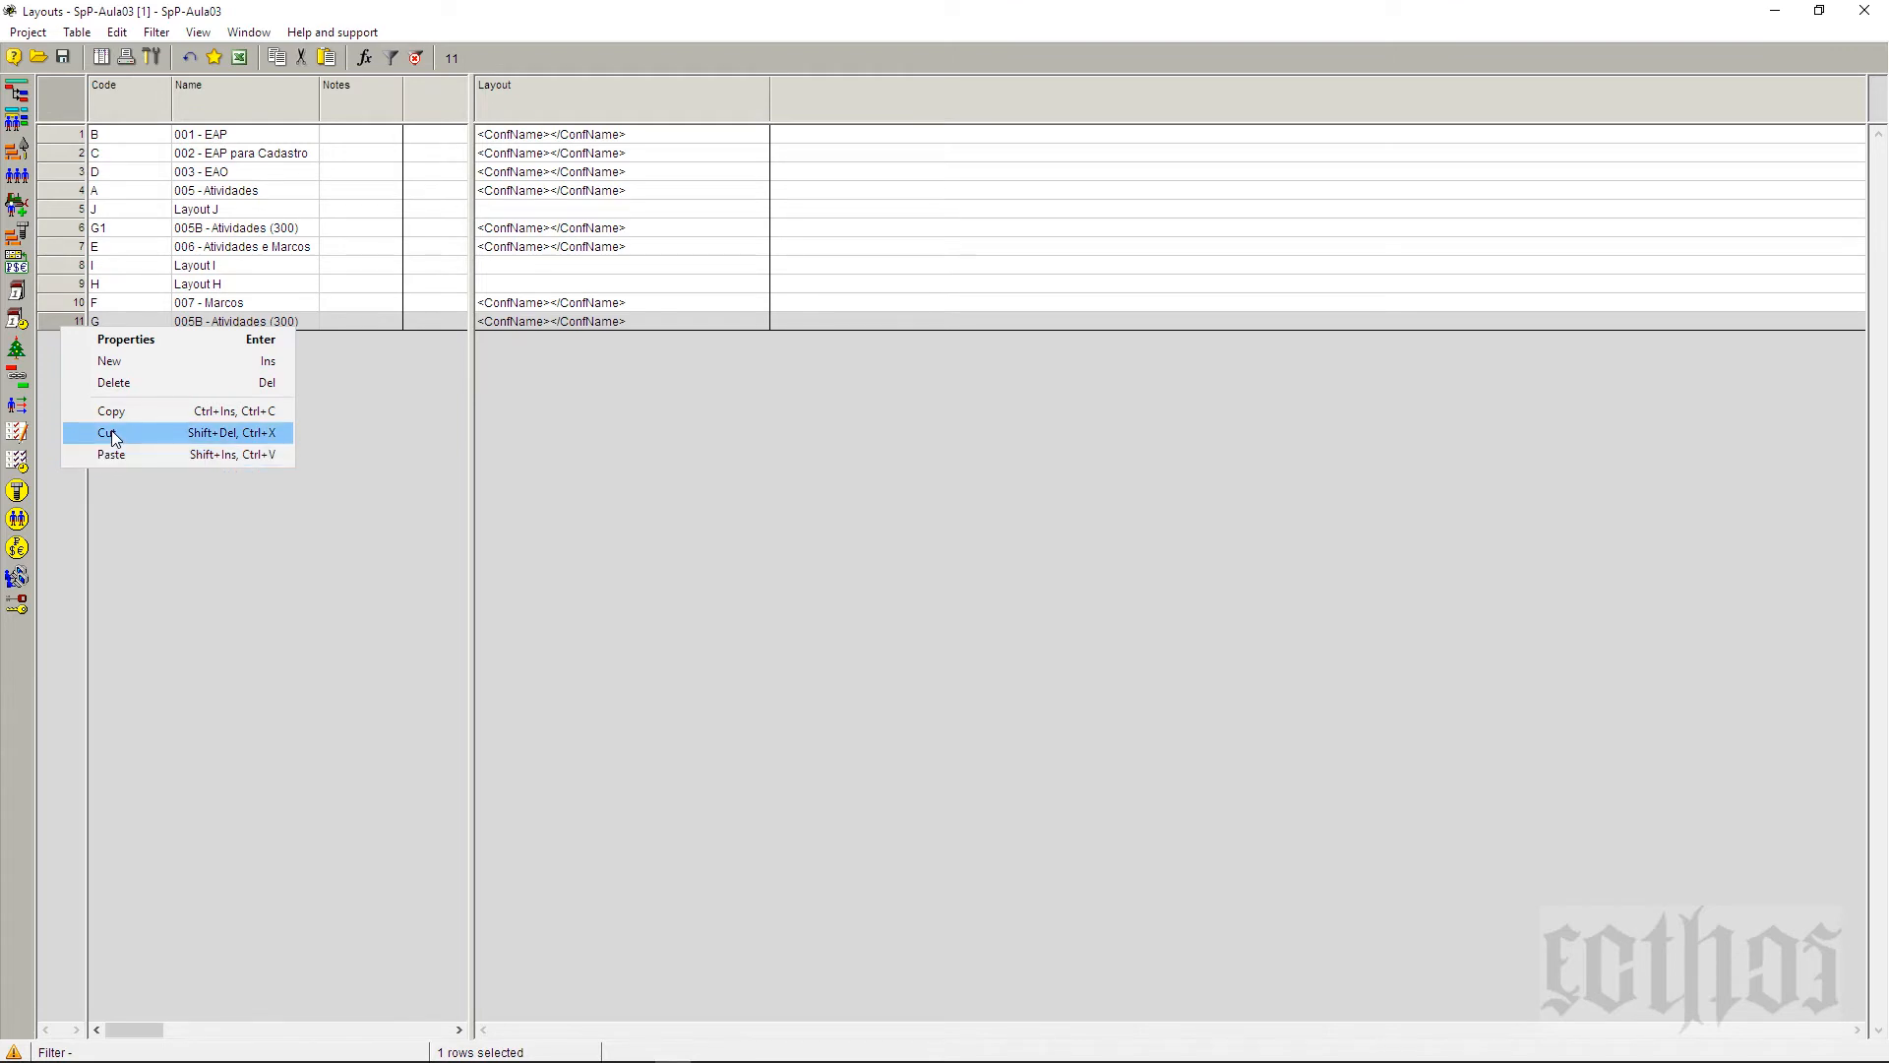
click(119, 388)
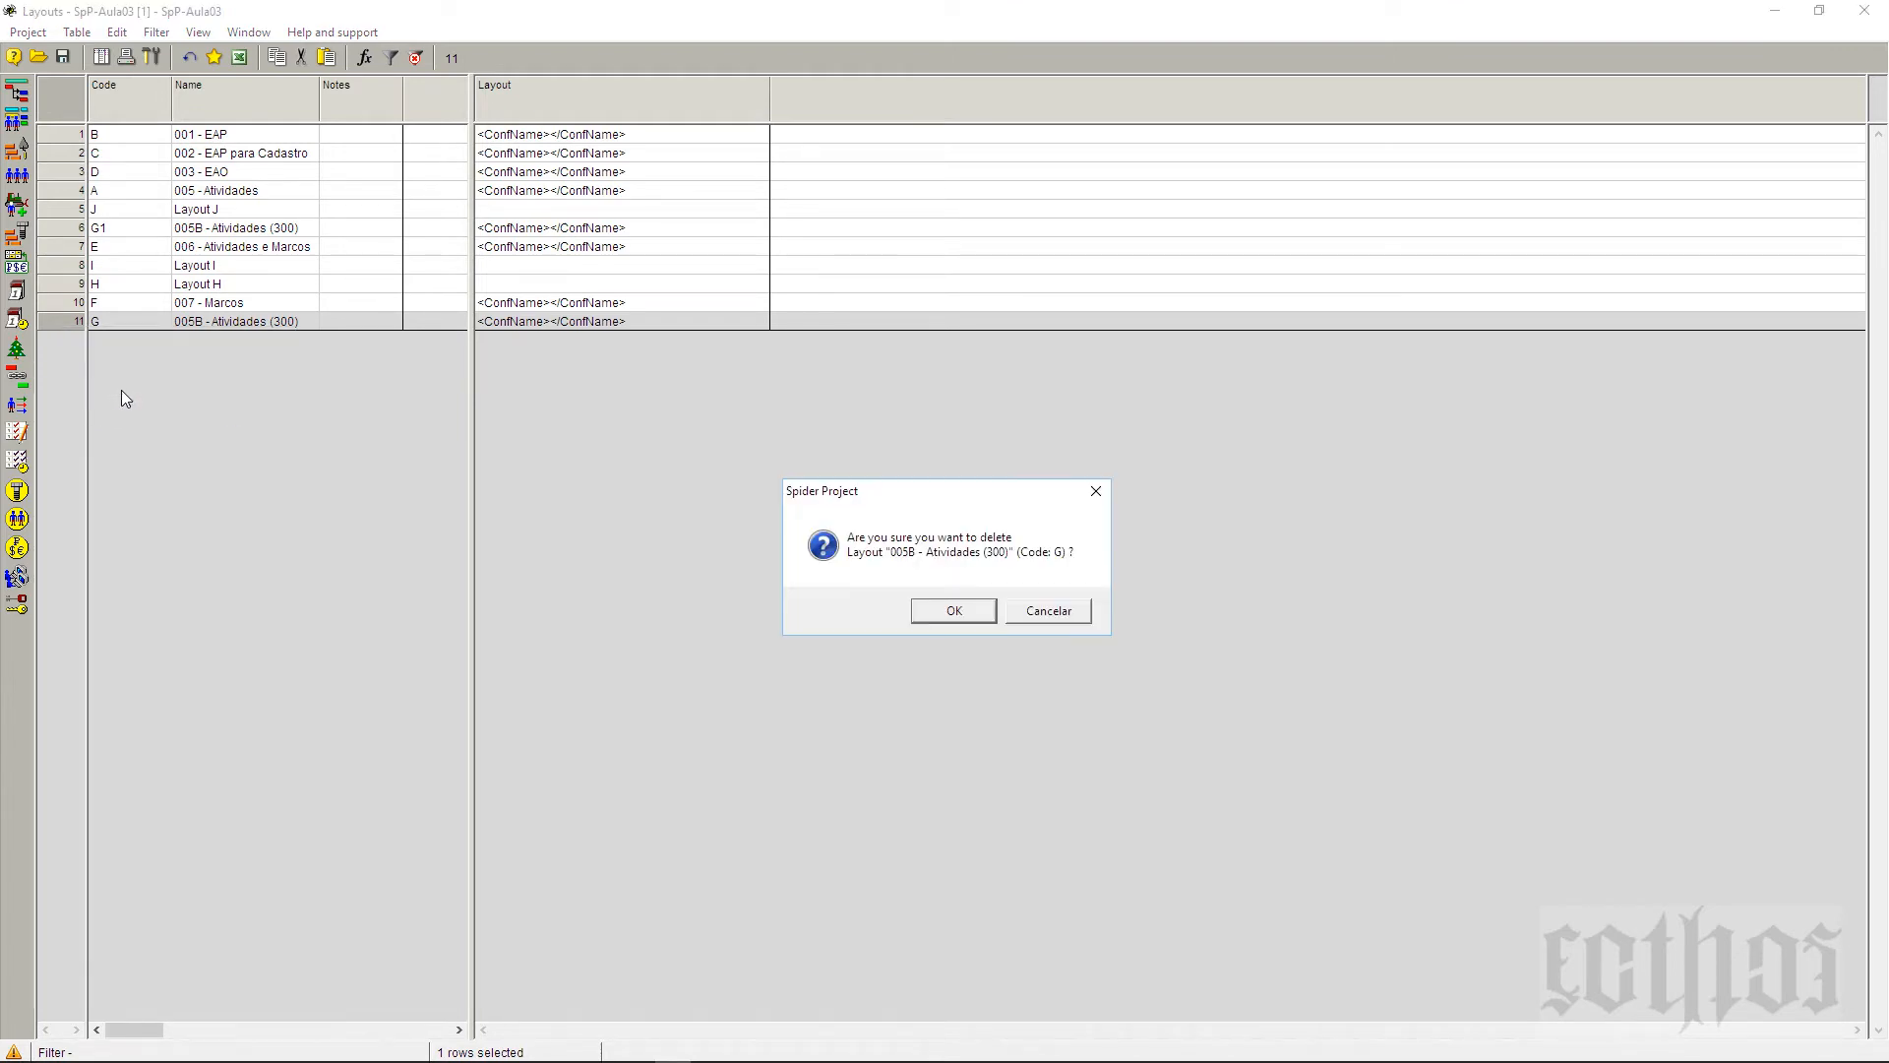
click(950, 610)
Step: Delete the blank layouts Layout I, Layout H and Layout J from the Layouts table
click(68, 265)
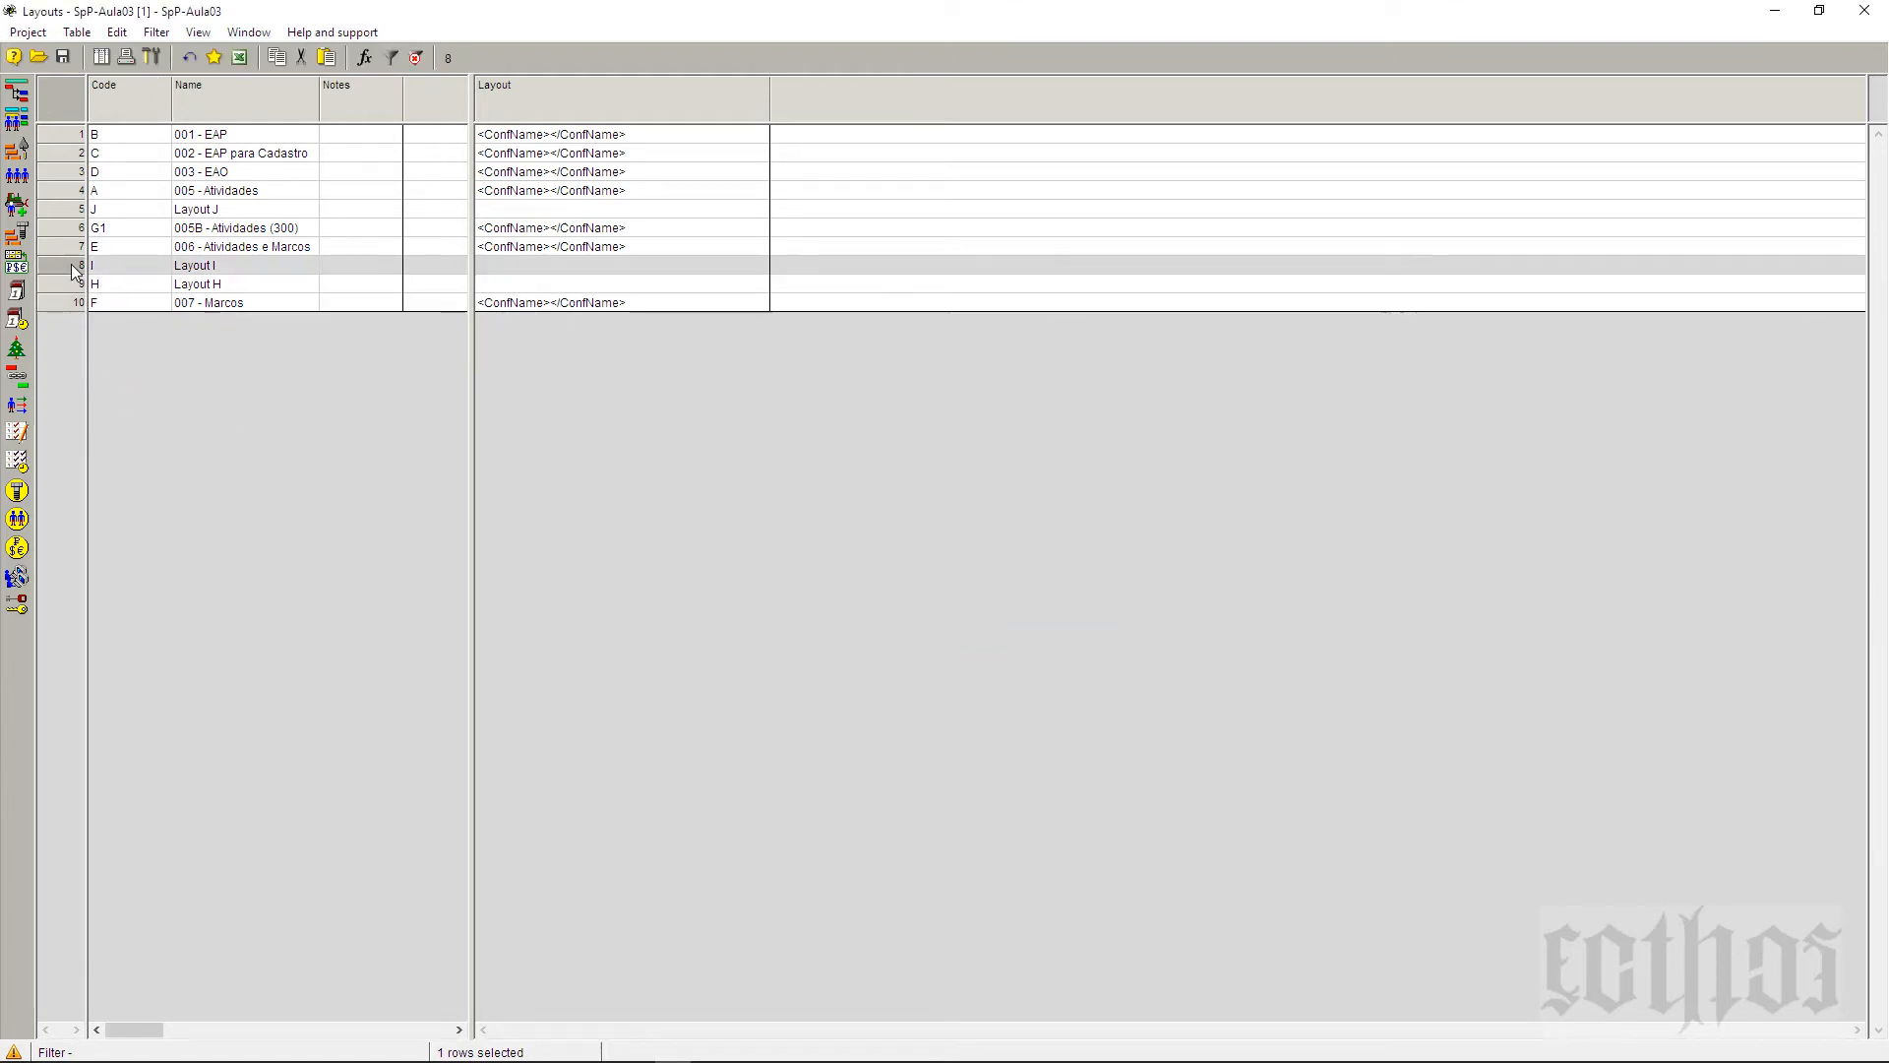
shift+click(67, 283)
right_click(65, 282)
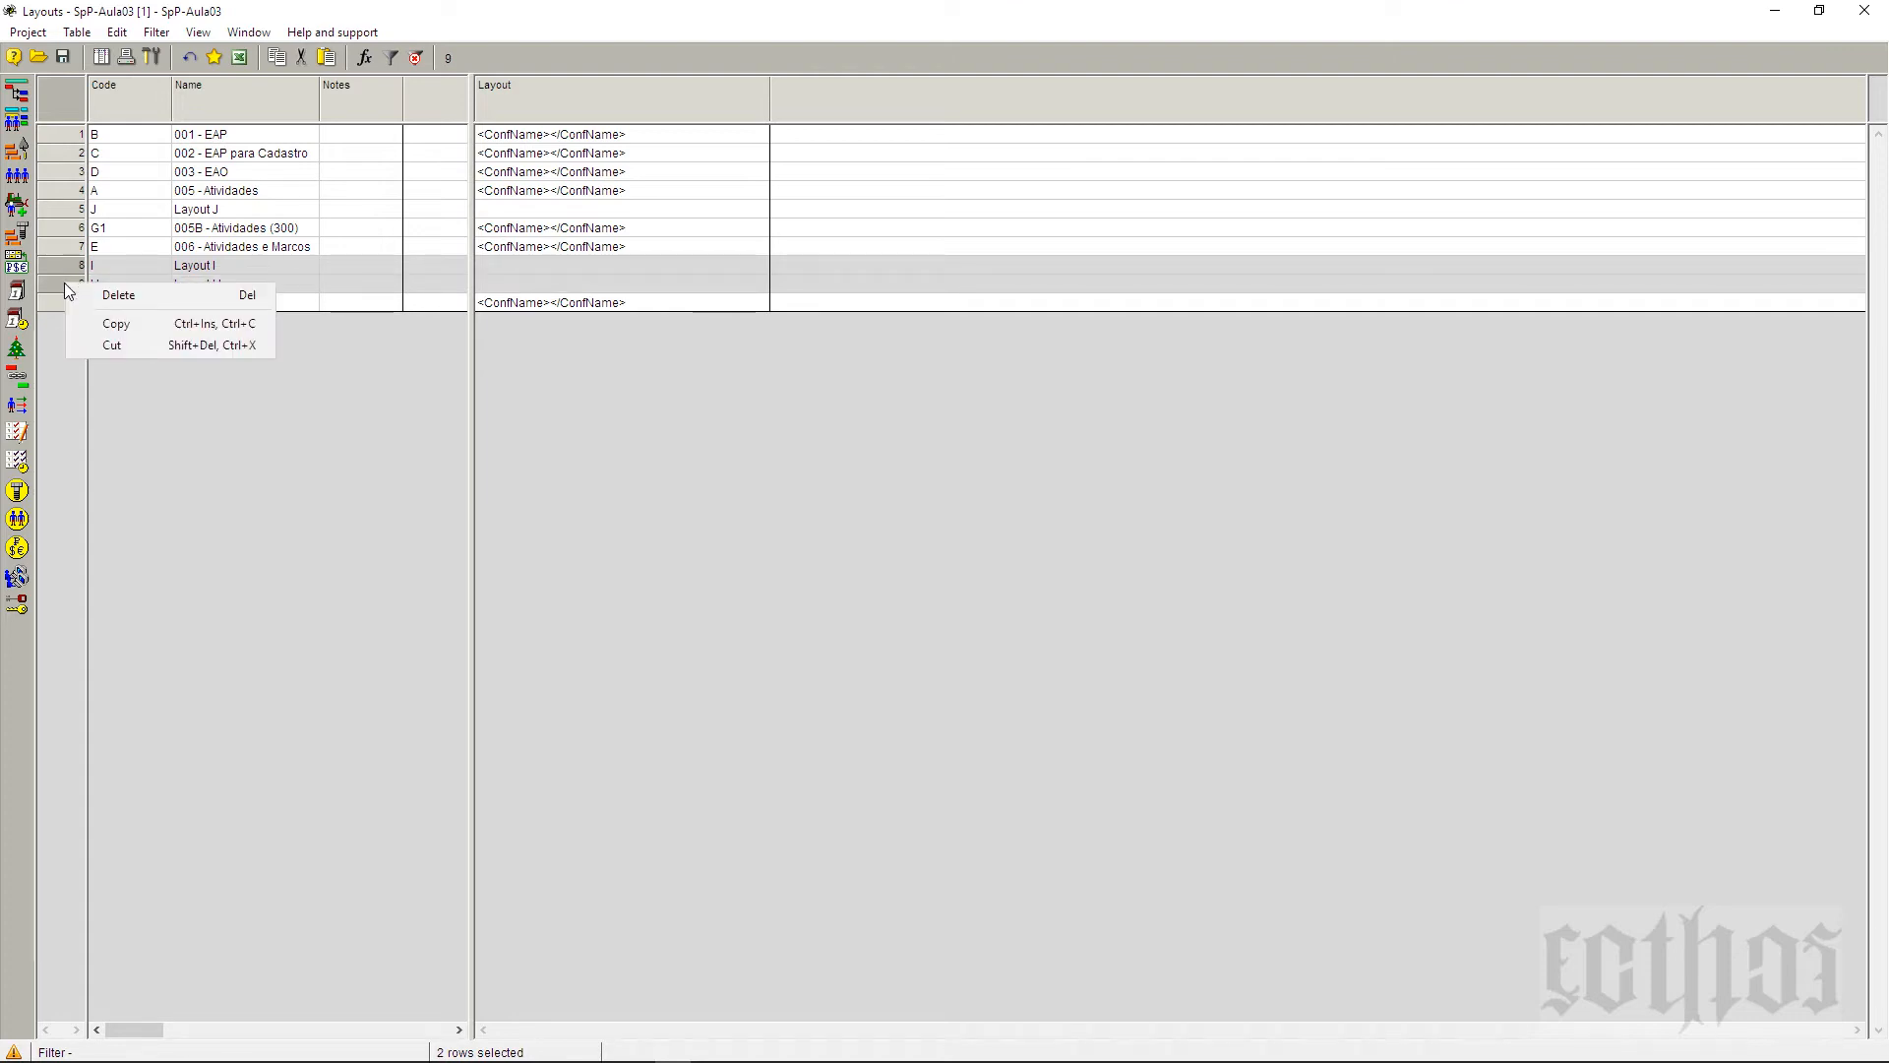
click(115, 297)
click(947, 611)
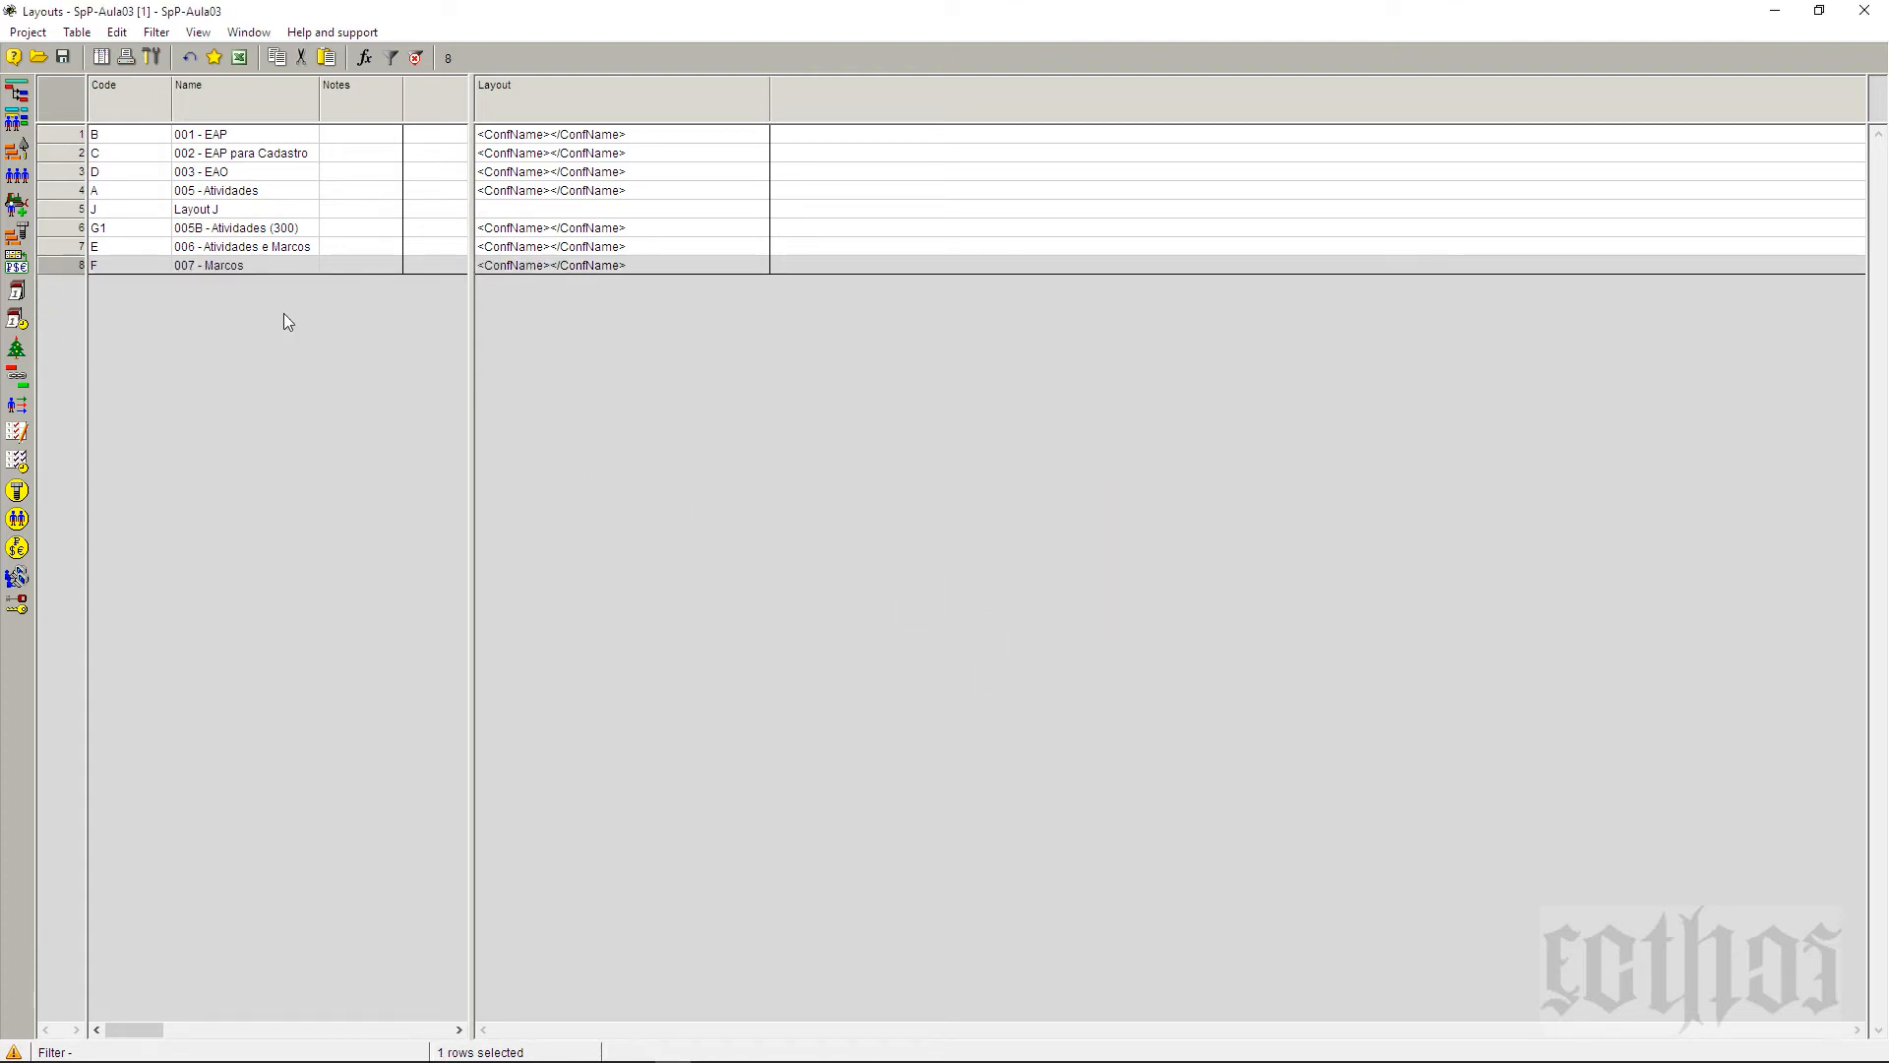
click(76, 215)
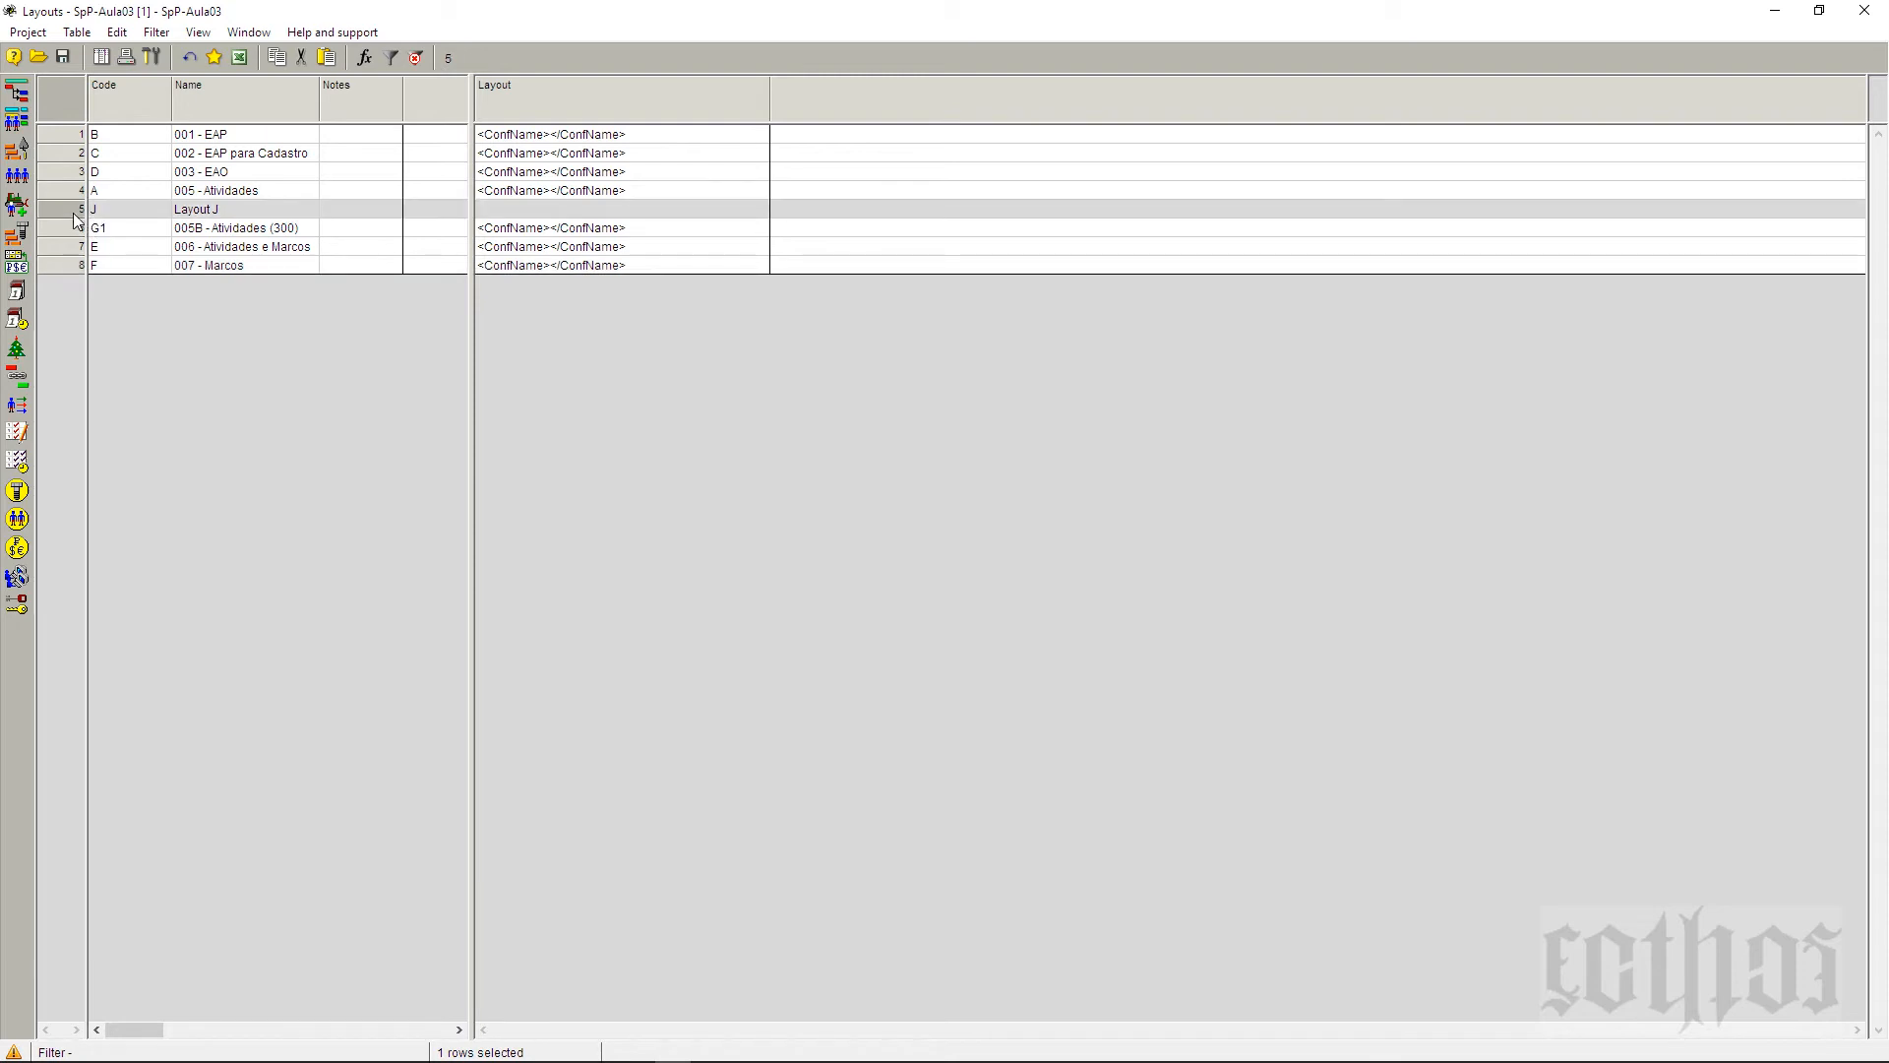
key(Delete)
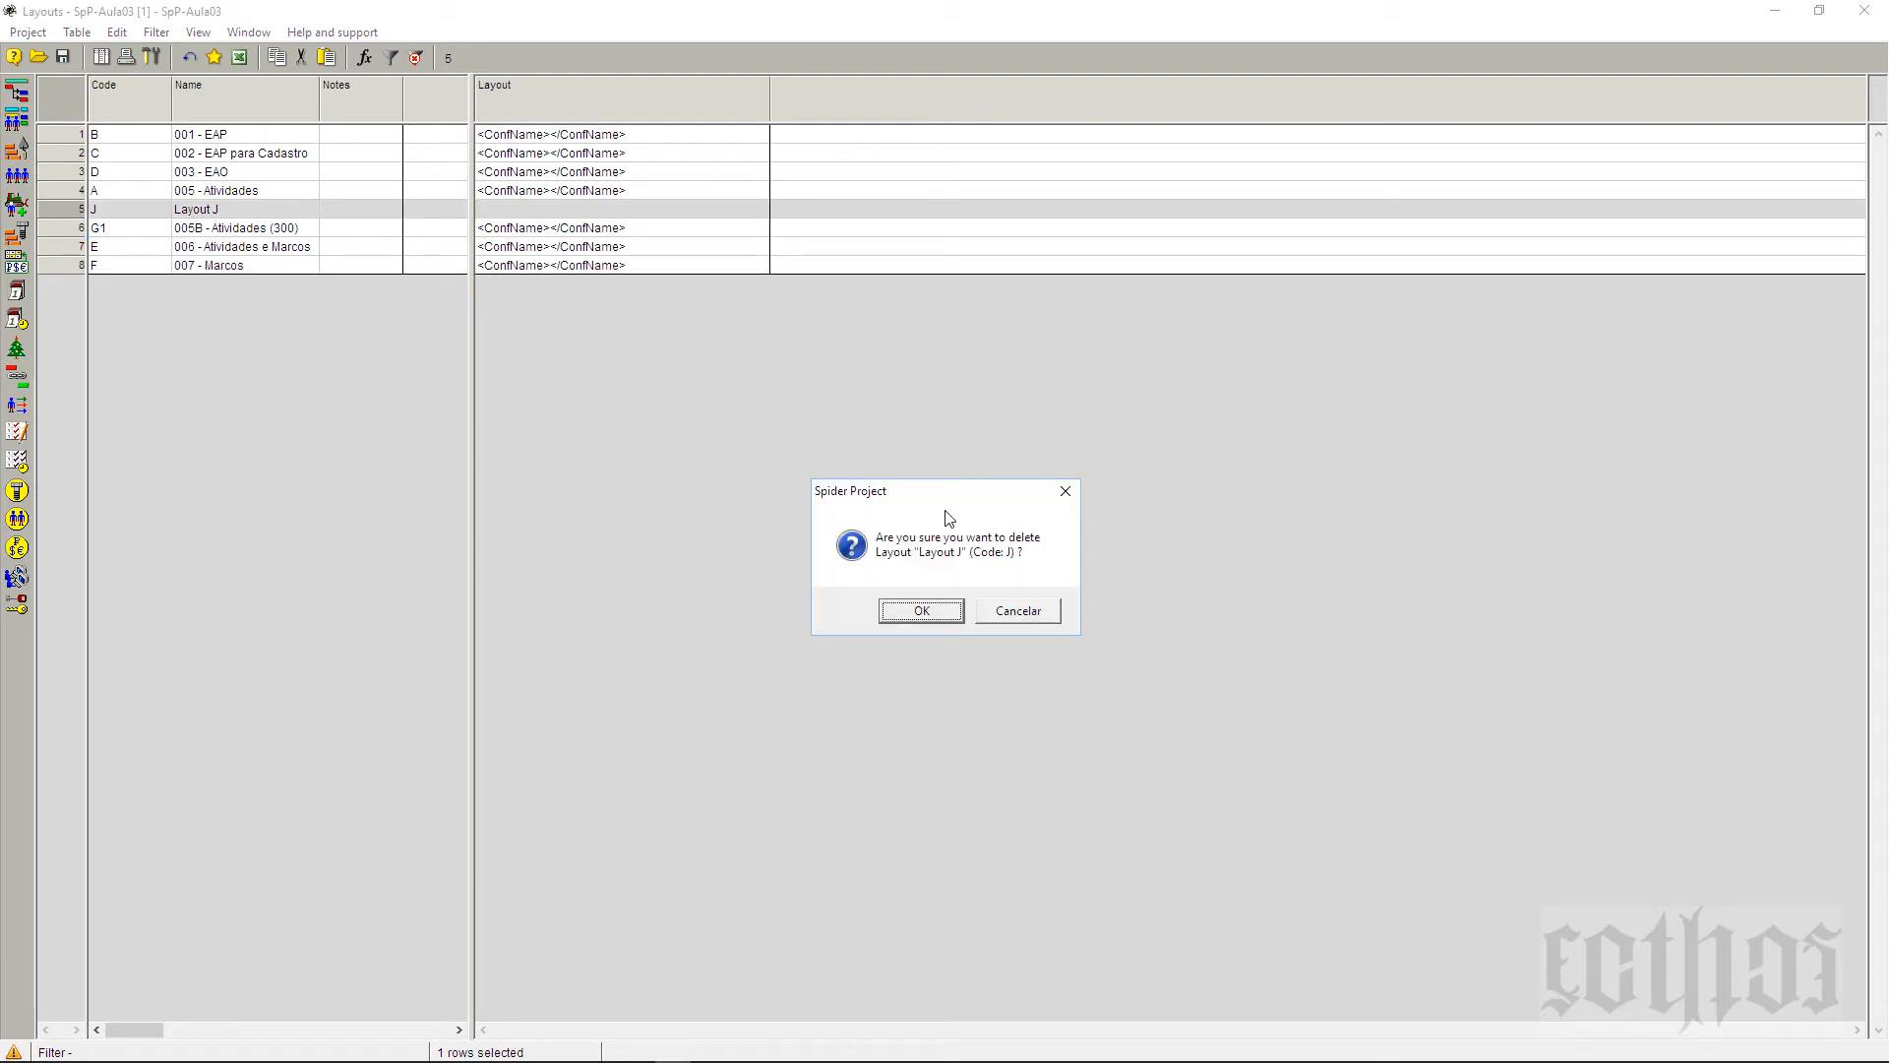
click(924, 610)
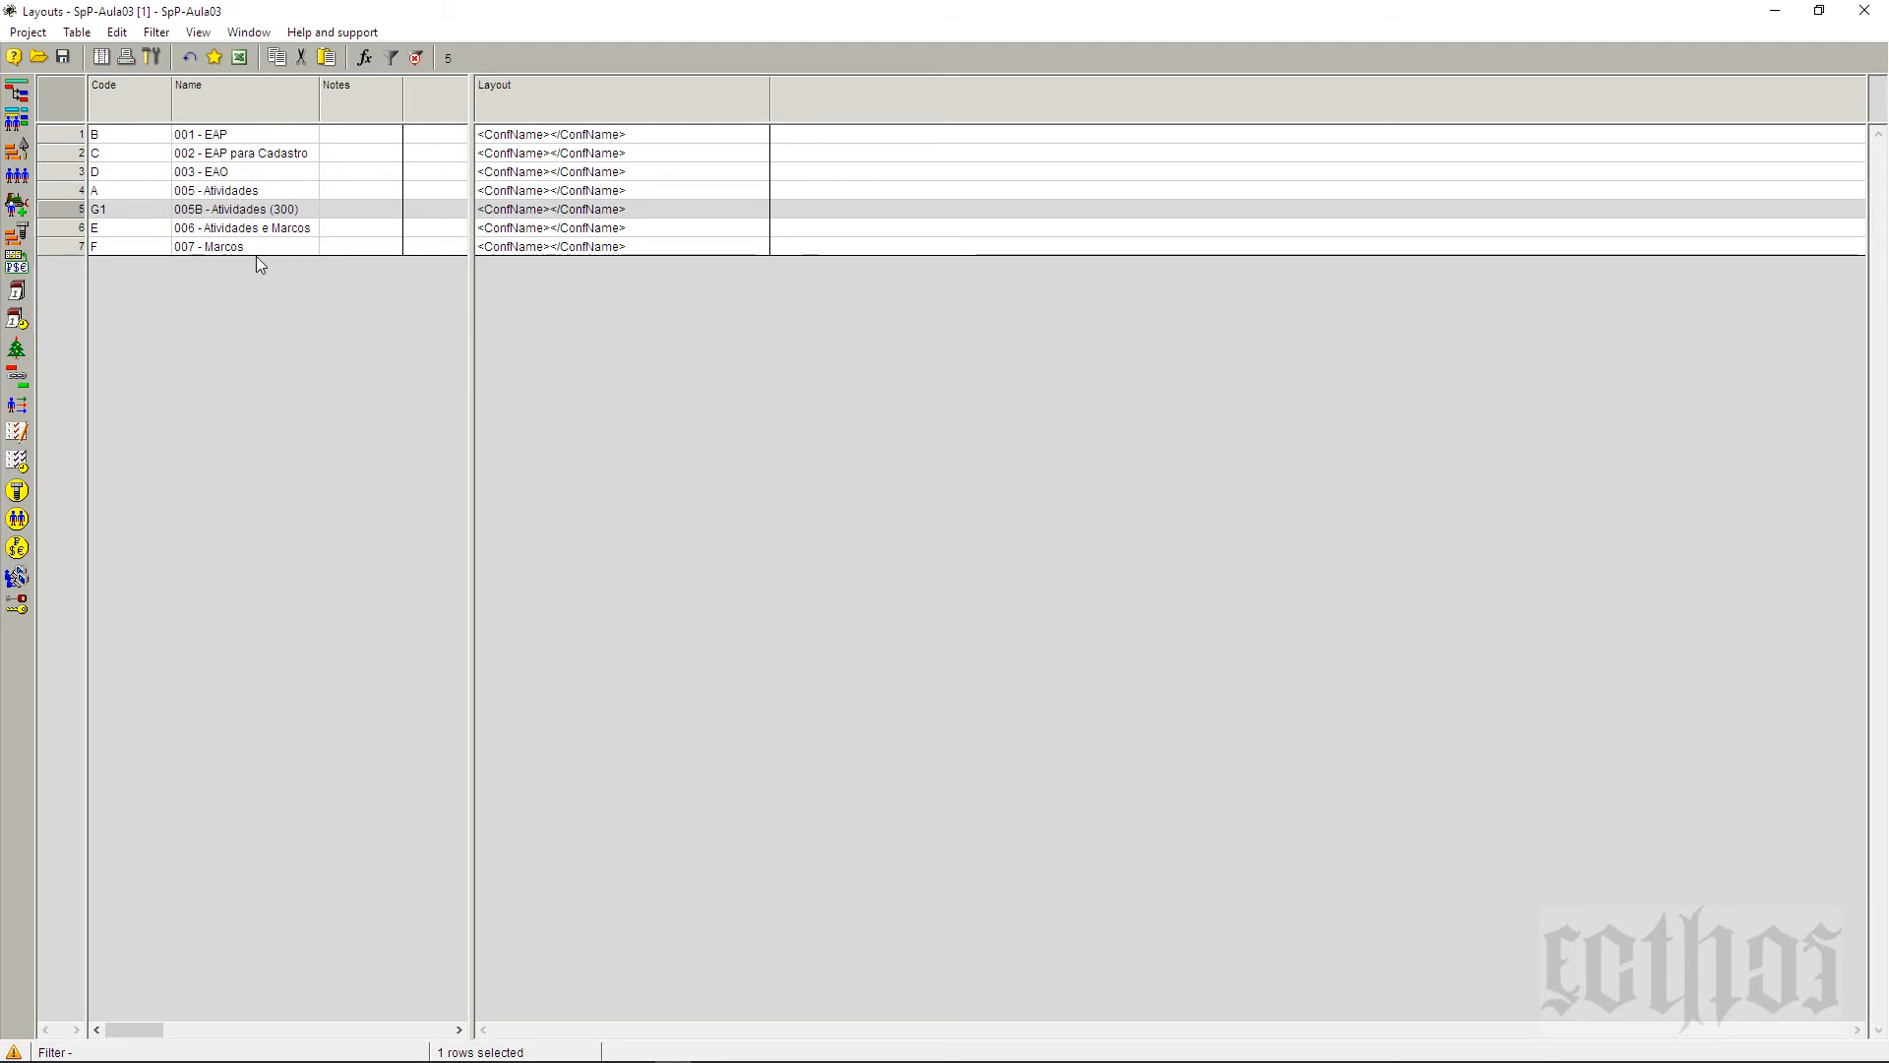
Step: Set the code of the layout "005B - Atividades (300)" to H
click(154, 210)
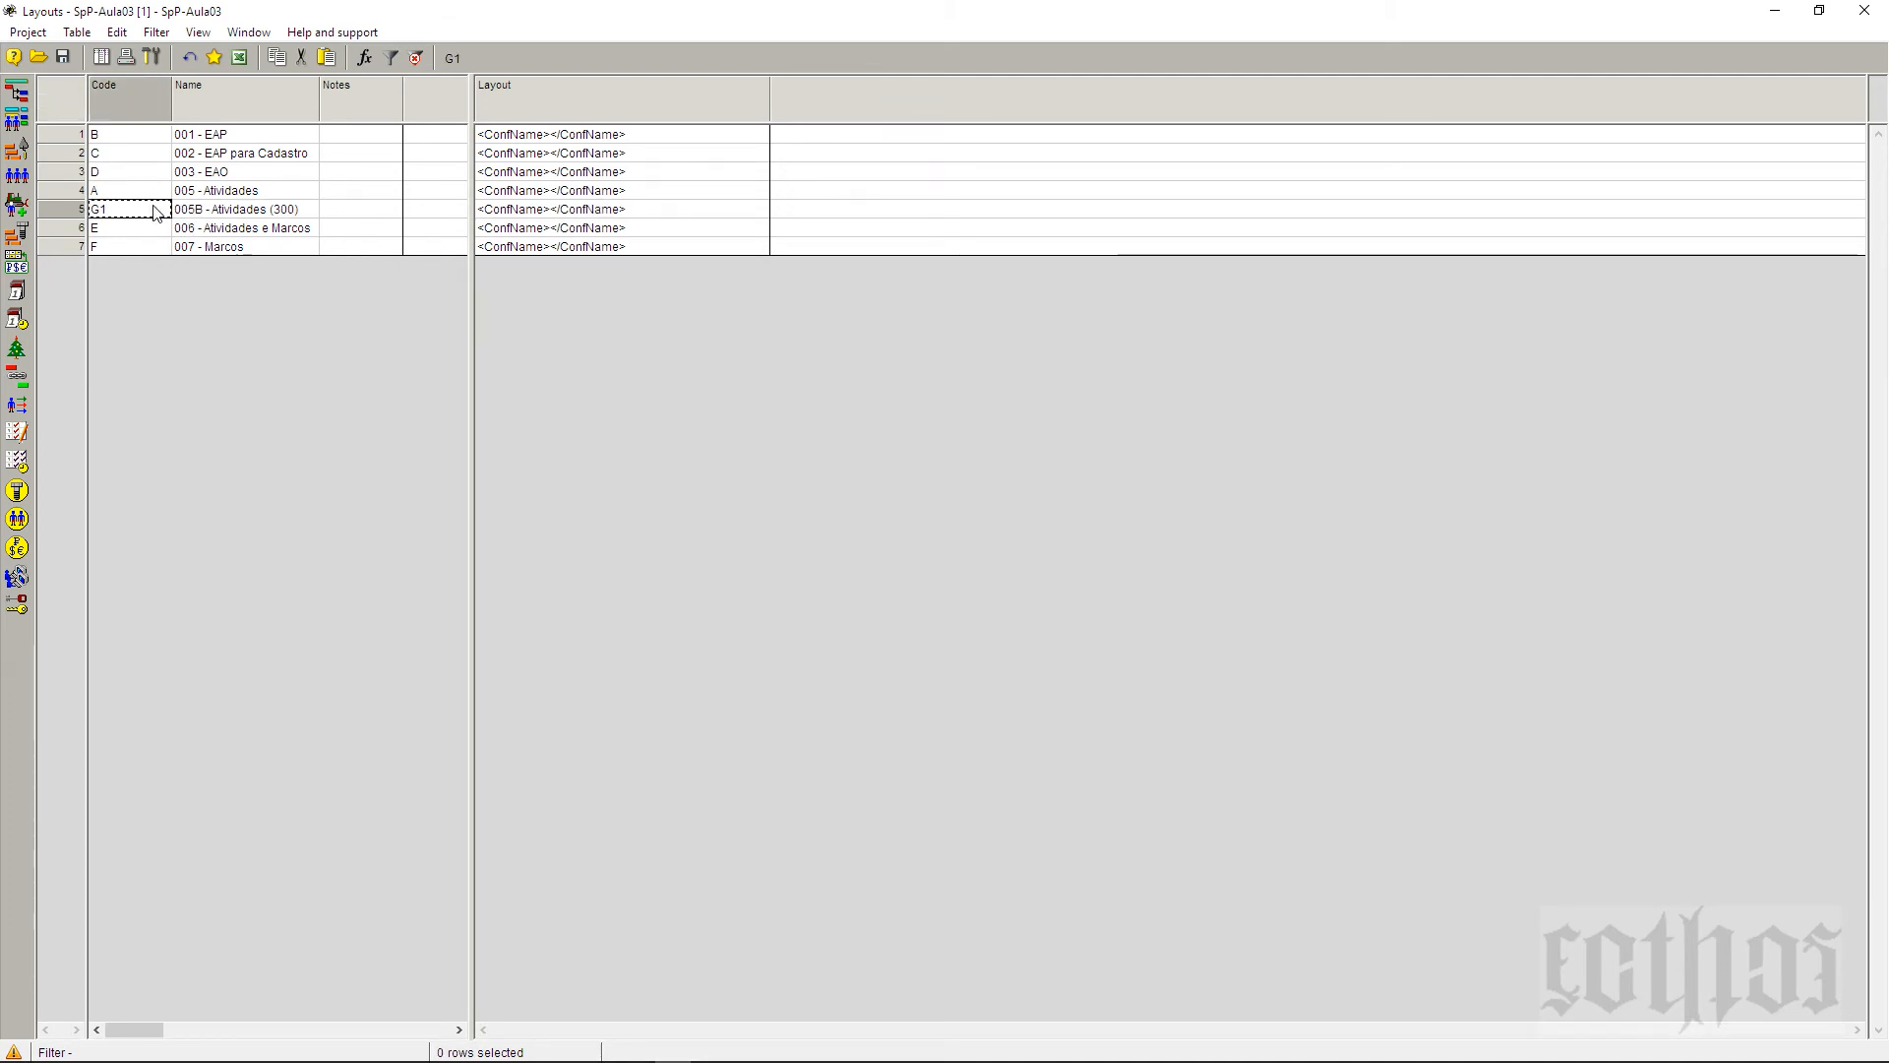
click(154, 209)
click(147, 174)
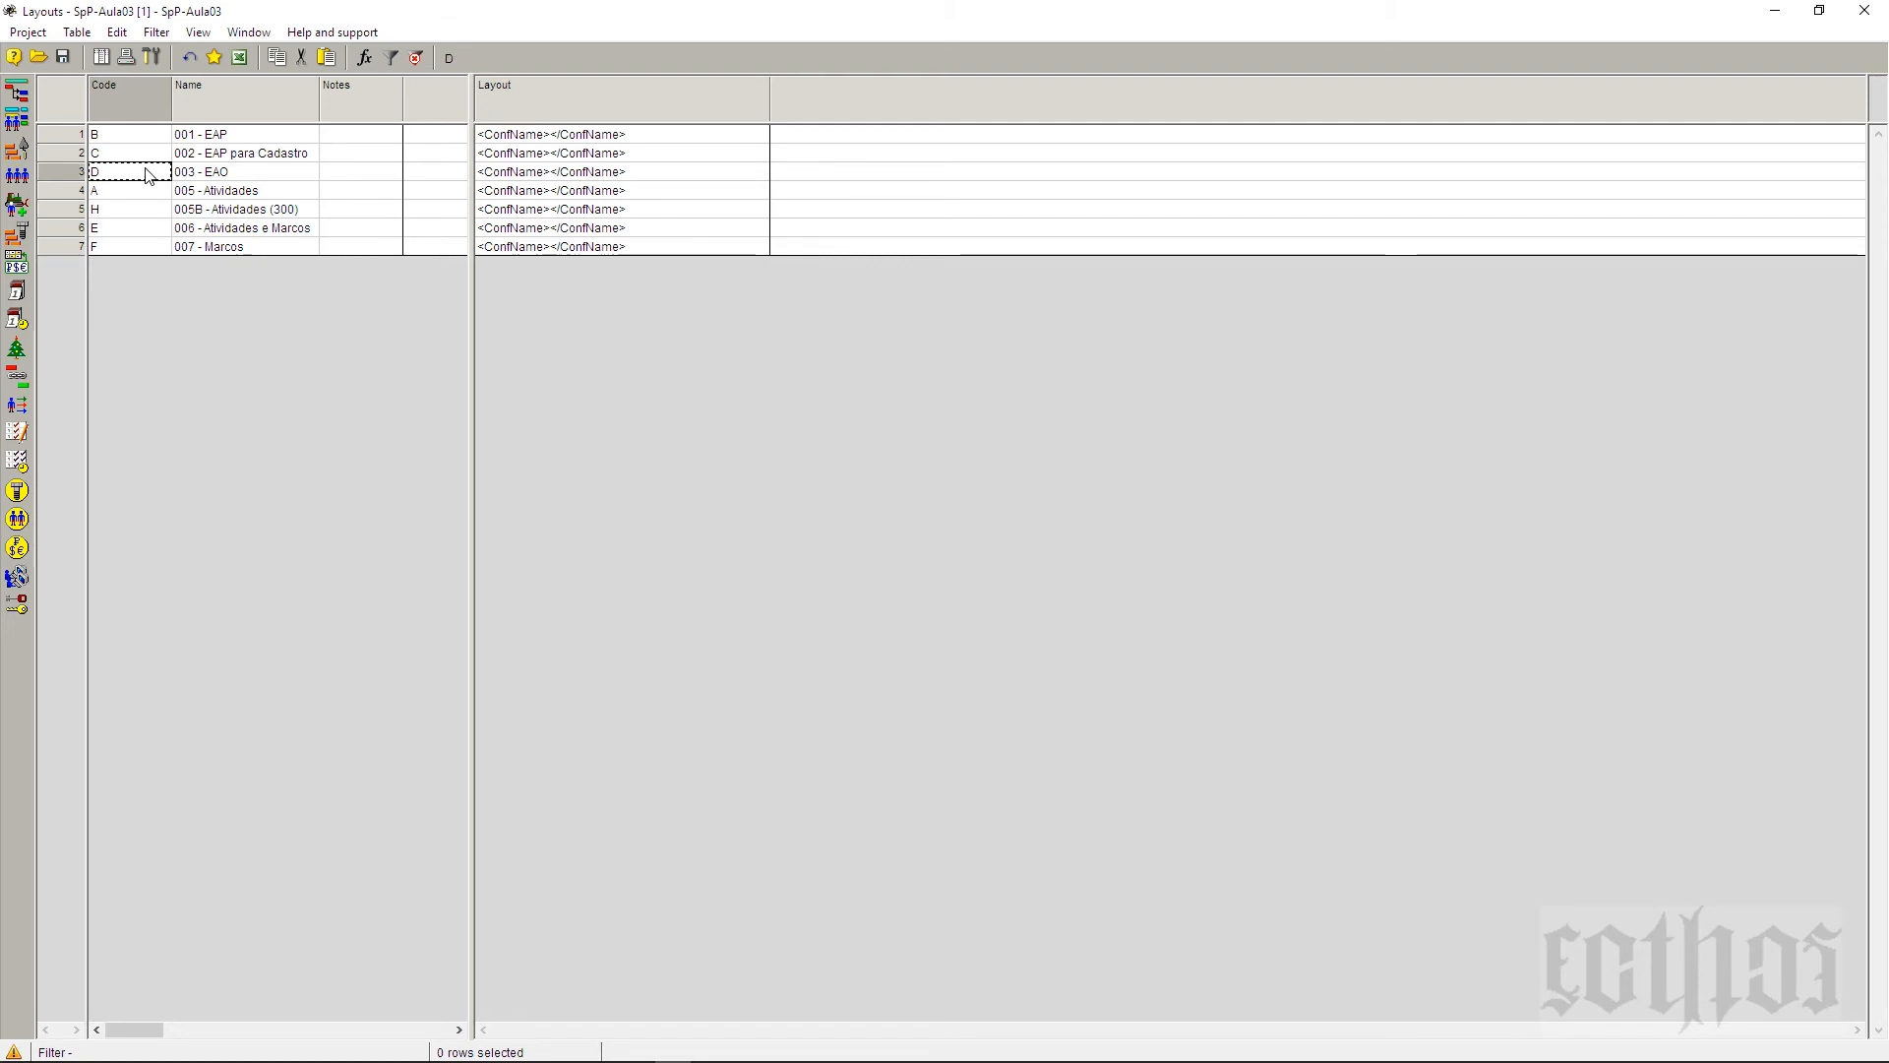
Step: Return to the Activity Gantt and check the order of the saved layouts, without applying another one
click(199, 32)
mouse_move(205, 62)
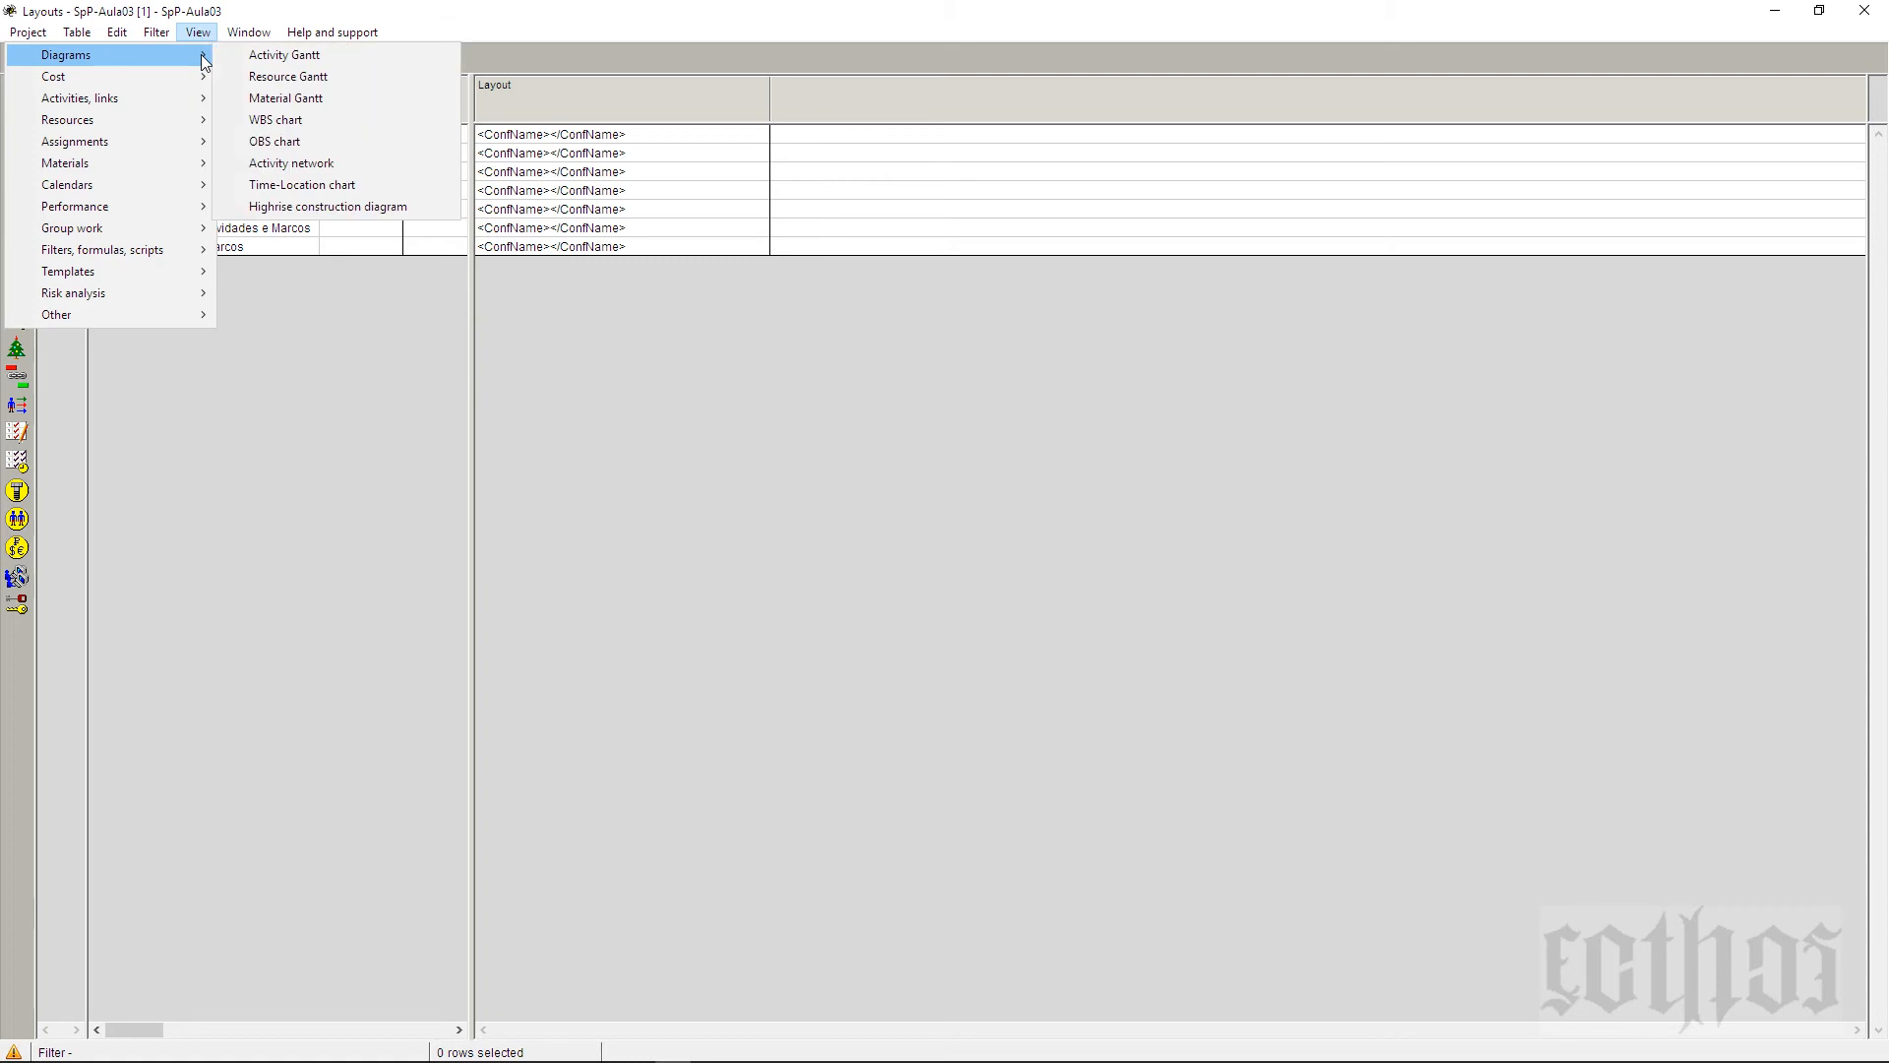
click(301, 57)
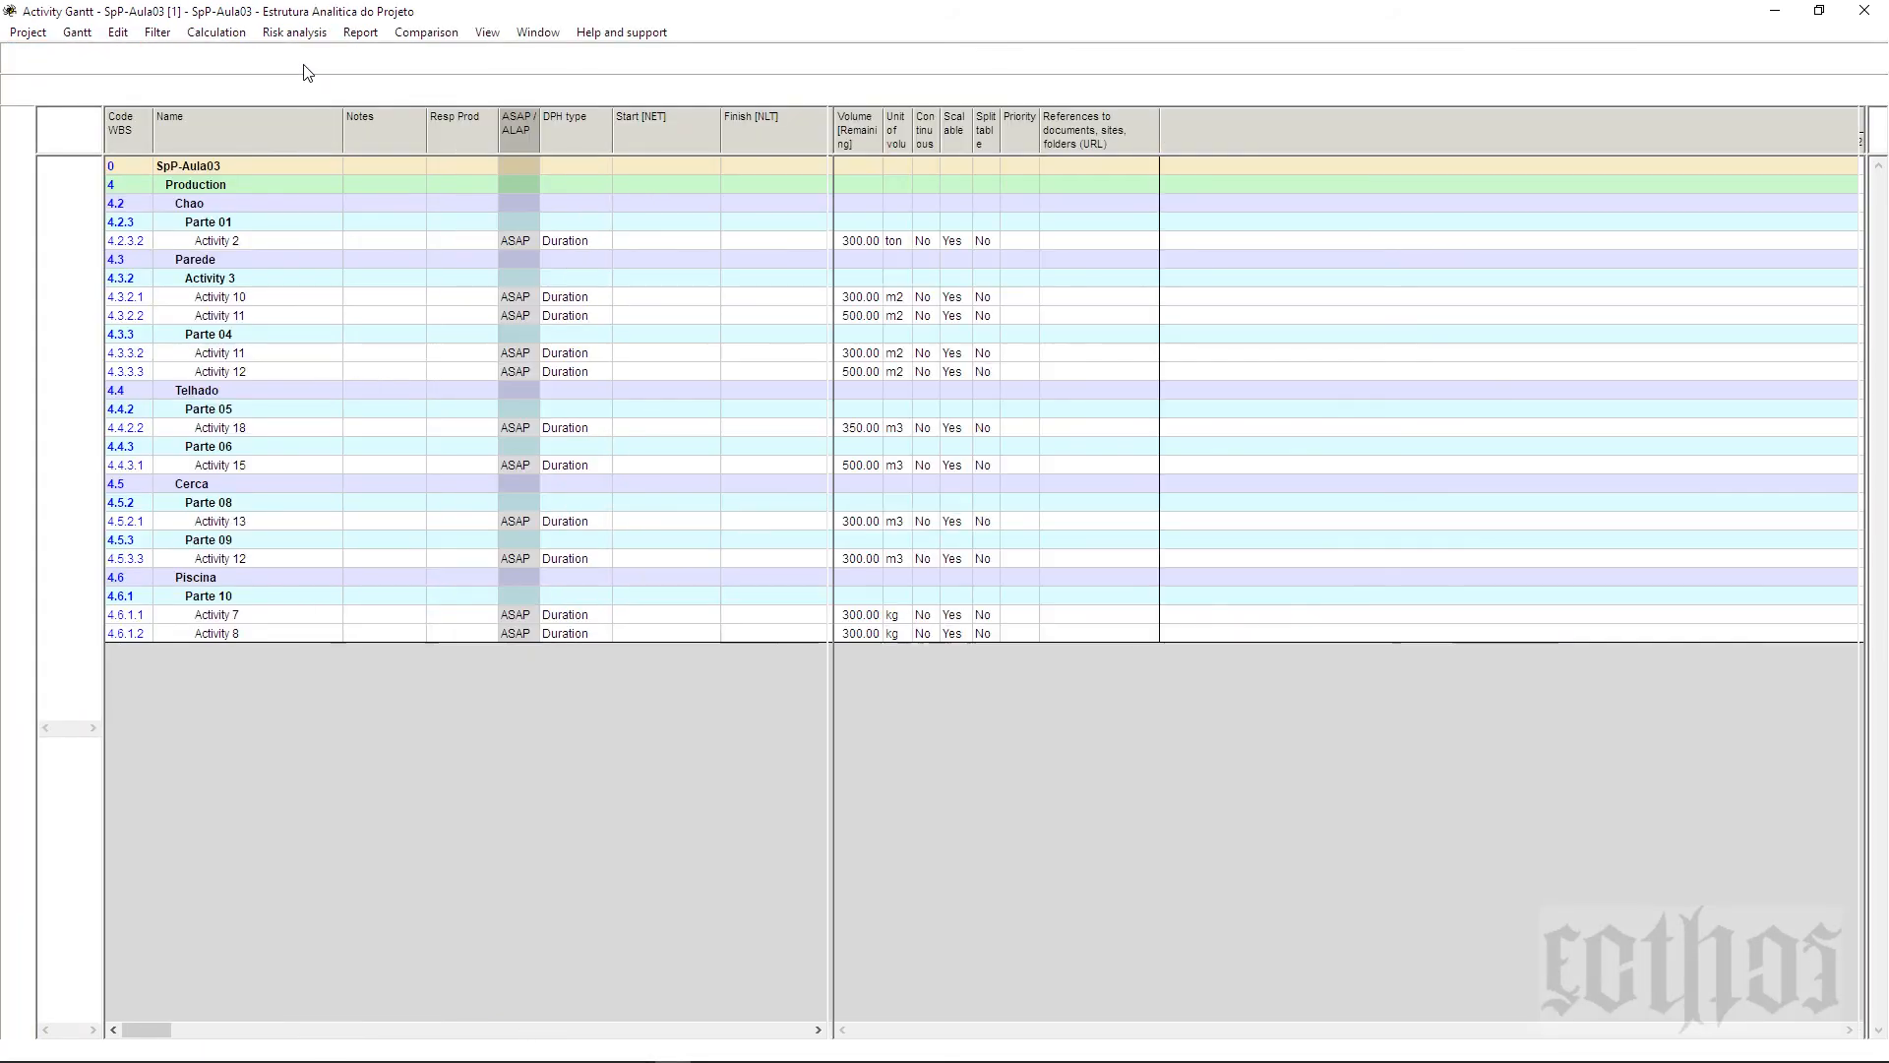
click(462, 90)
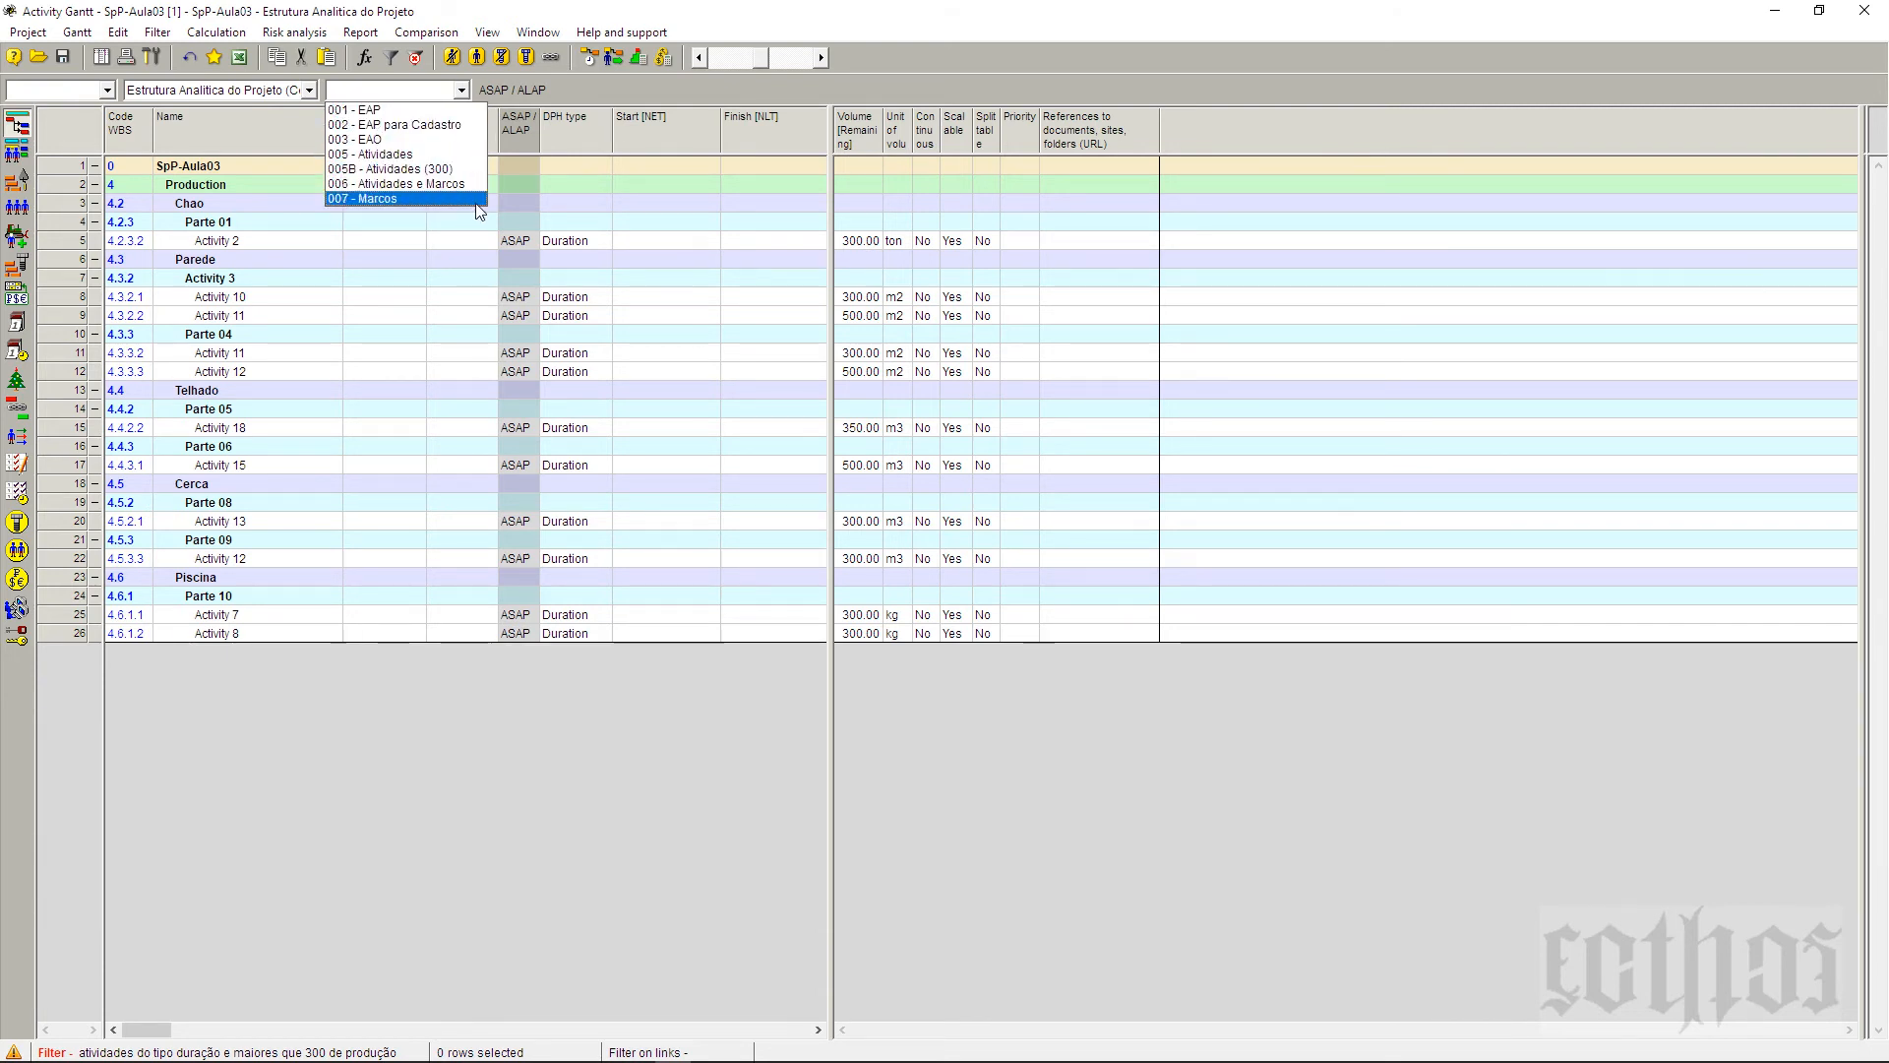
click(485, 219)
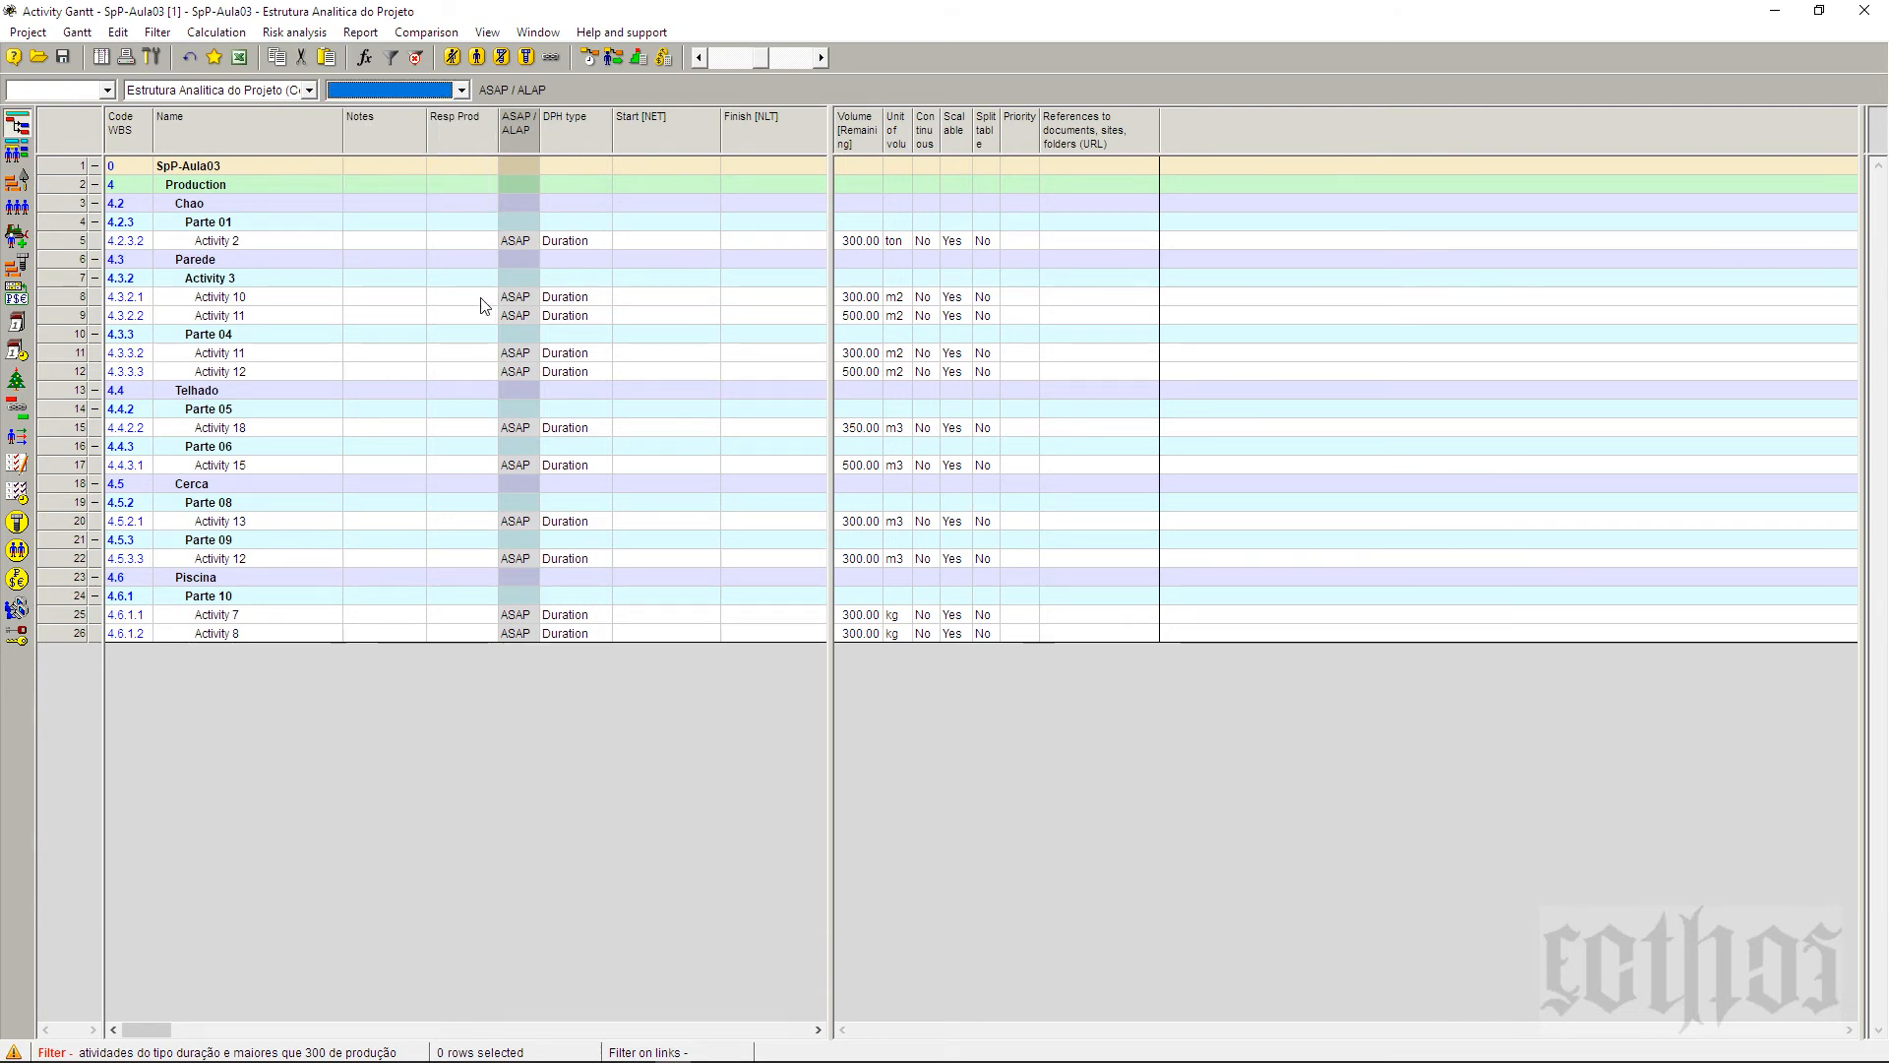
click(163, 32)
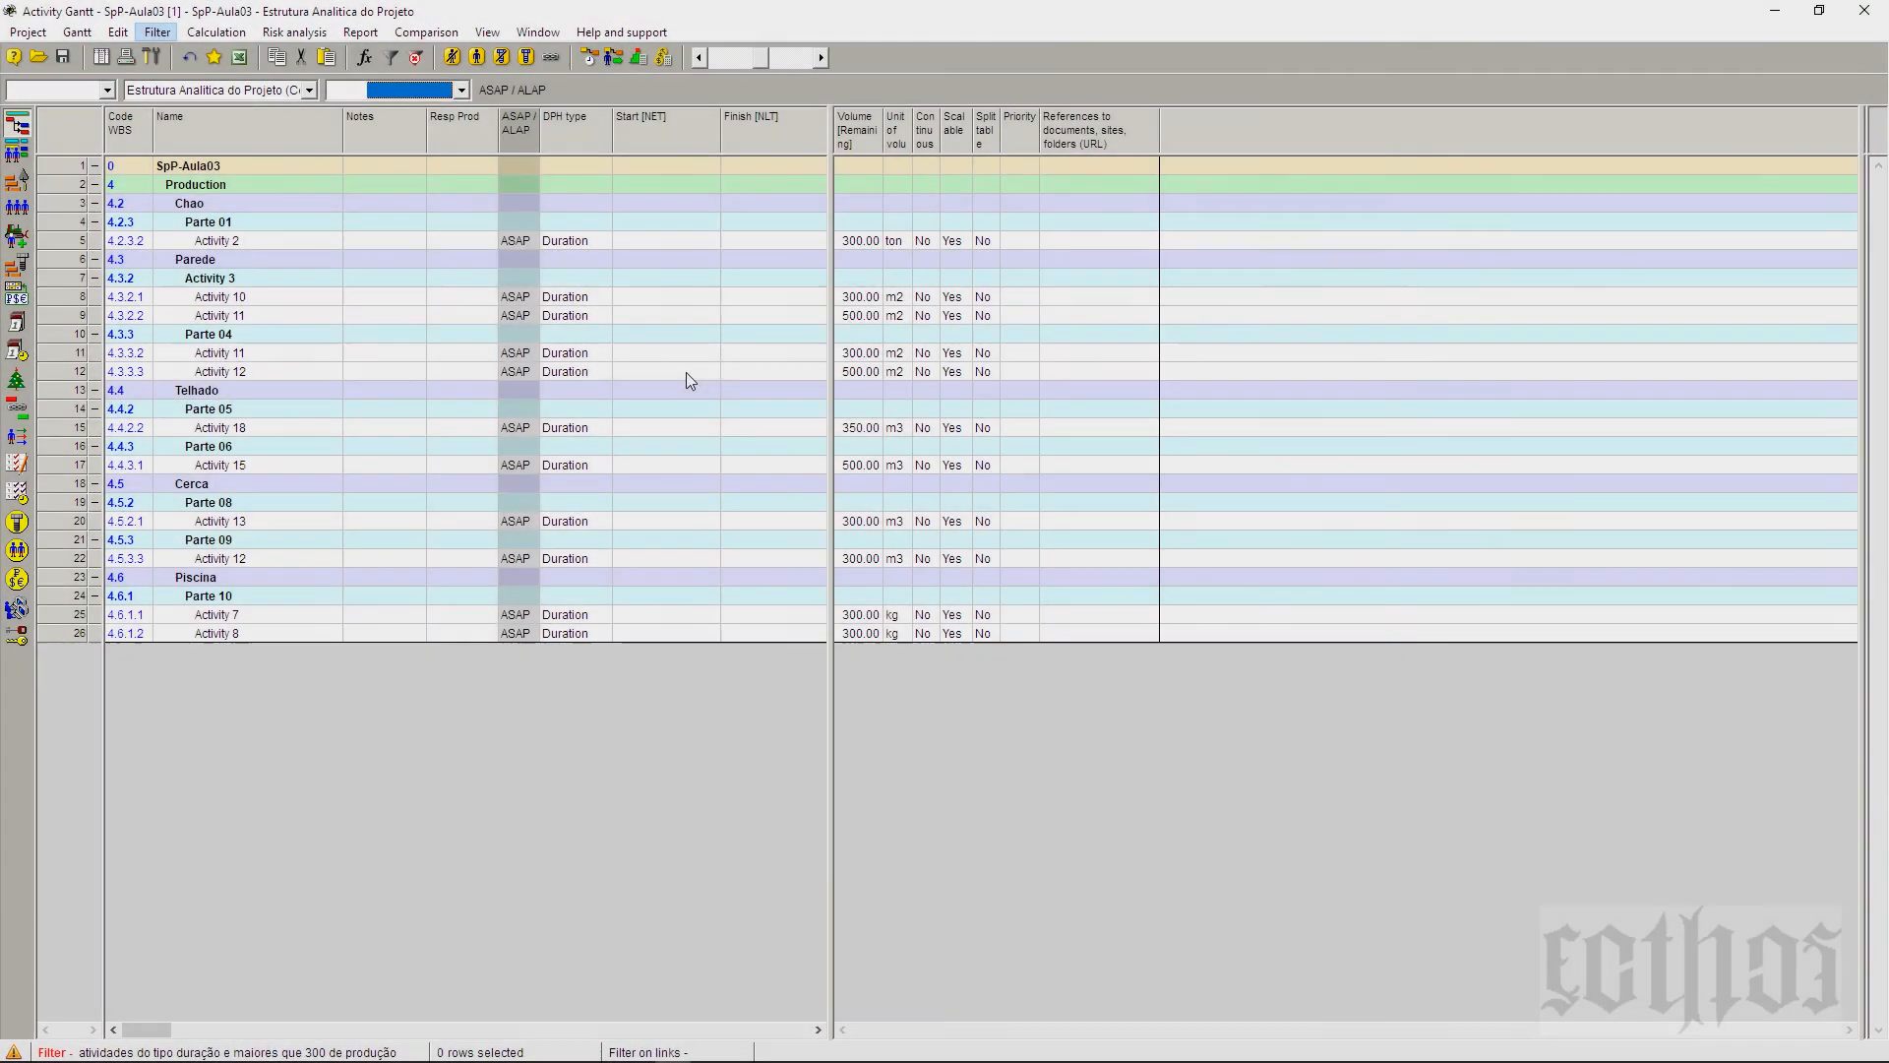
click(687, 372)
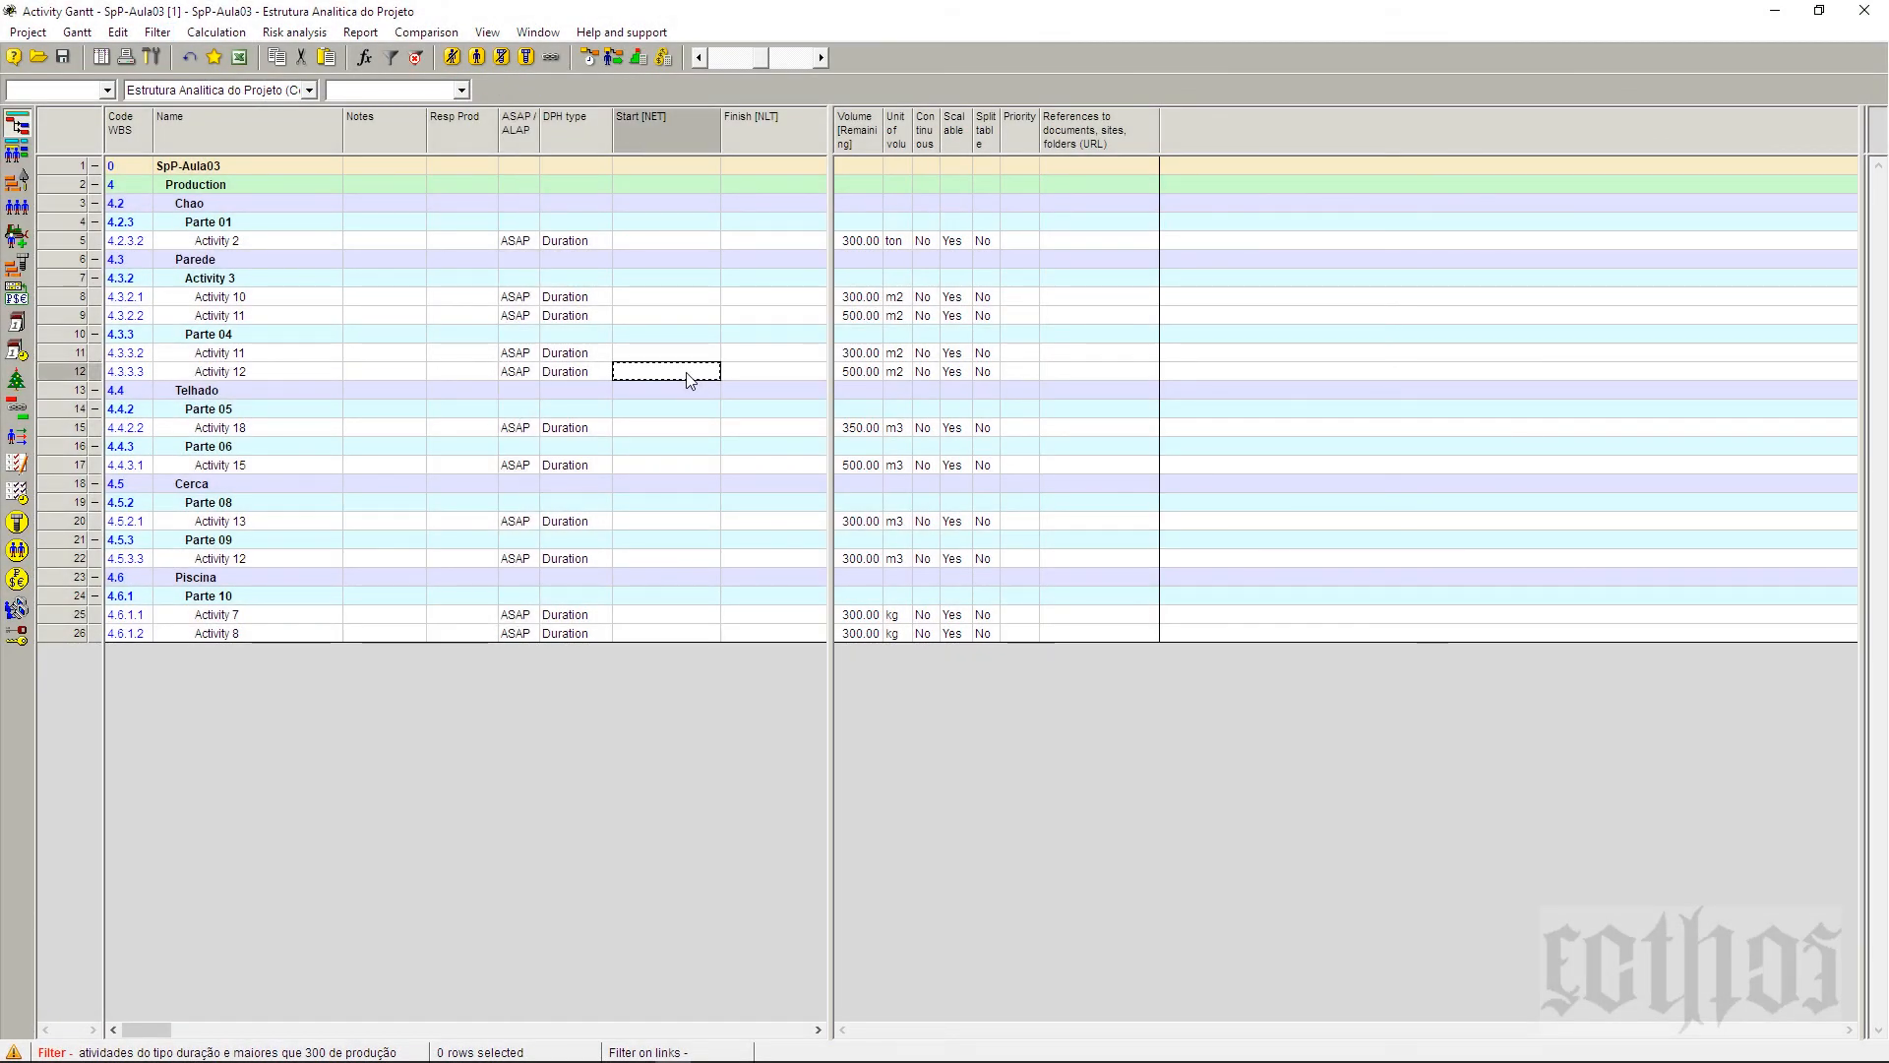